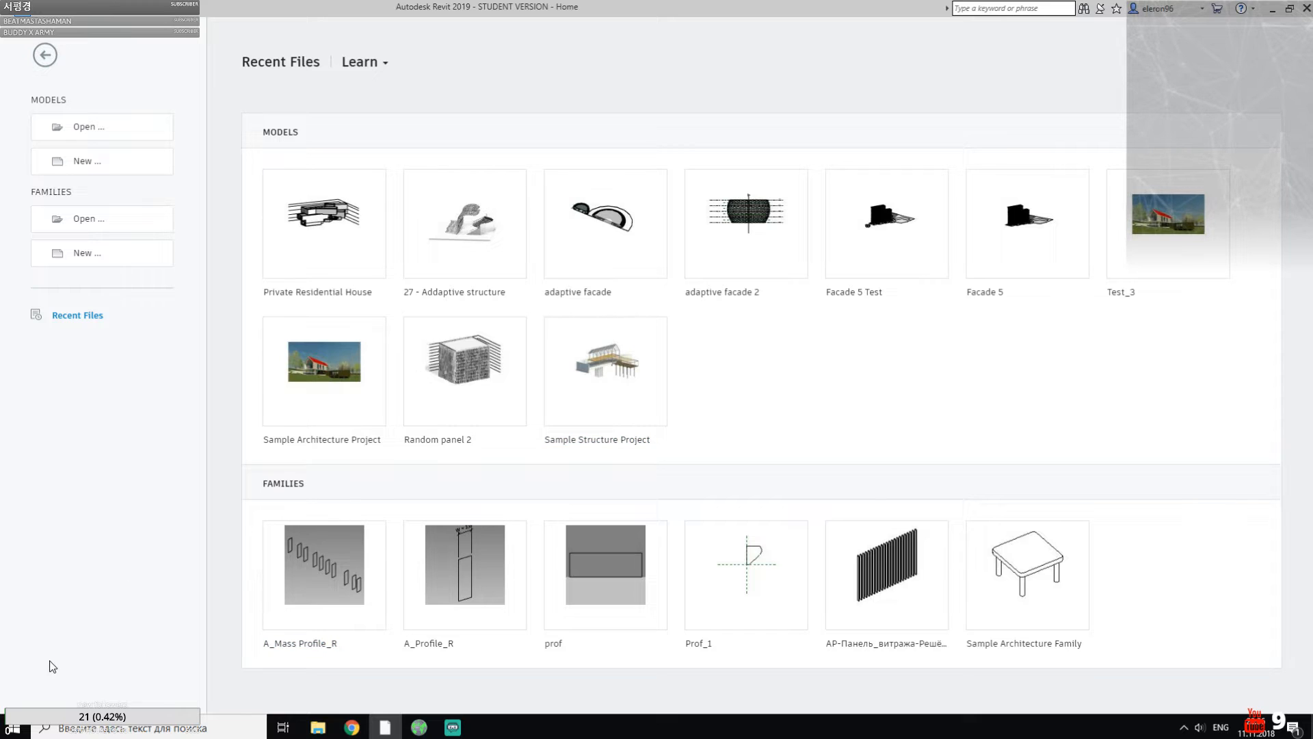
Step: Open PureRef and load the recently used reference board with the house drawings and photos
{"action": "left_click", "coordinate": [14, 729]}
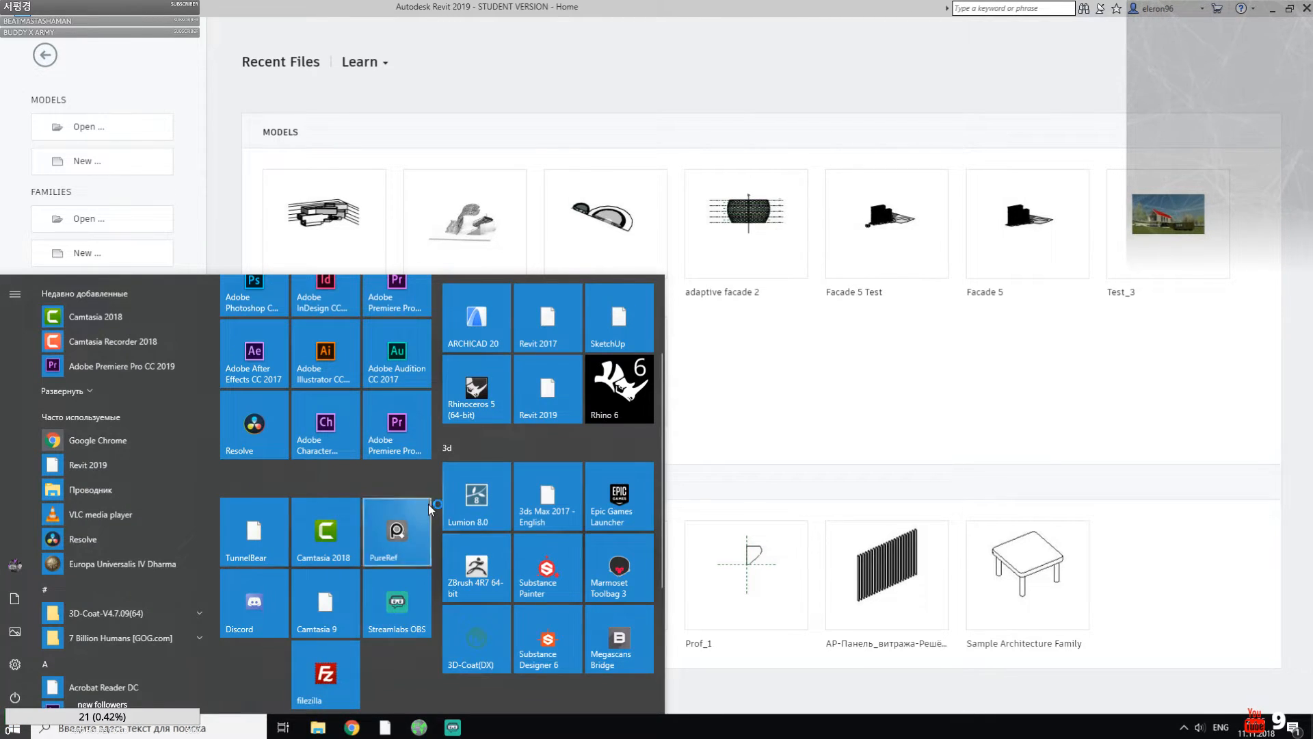
{"action": "left_click", "coordinate": [414, 528]}
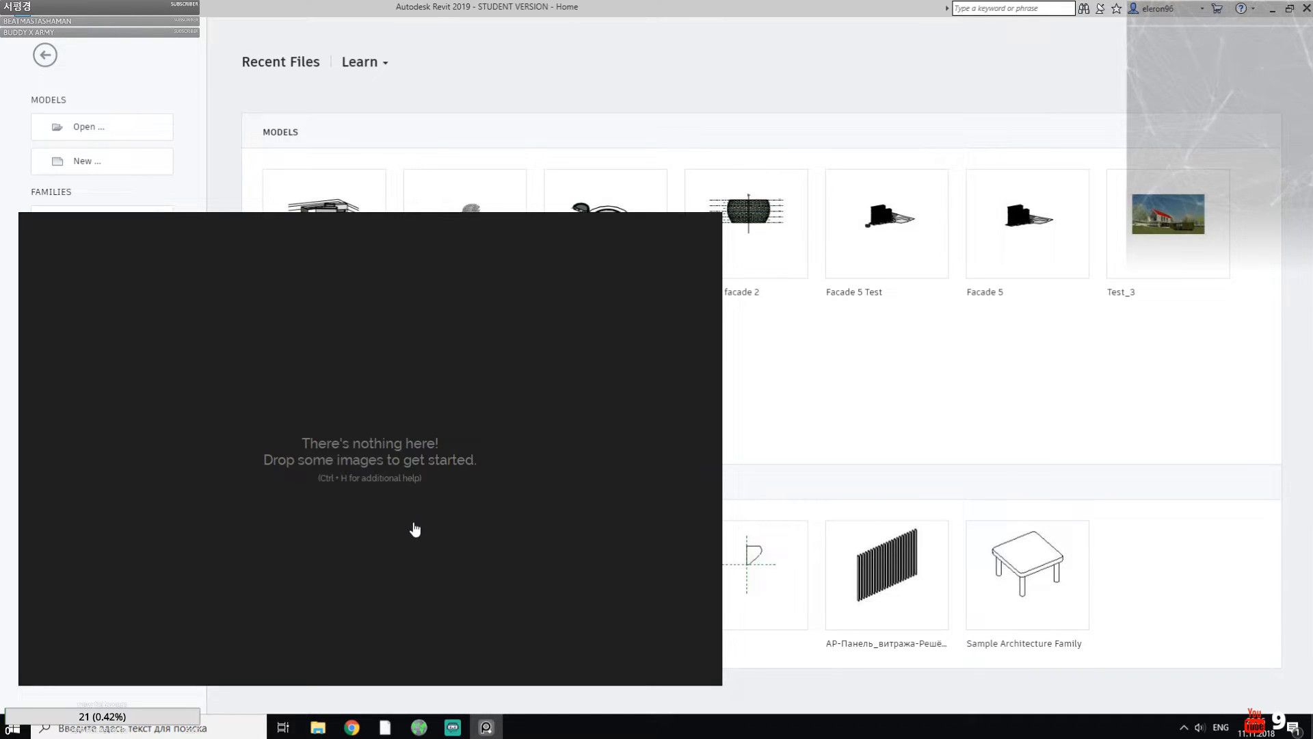
{"action": "right_click", "coordinate": [428, 495]}
{"action": "mouse_move", "coordinate": [461, 458]}
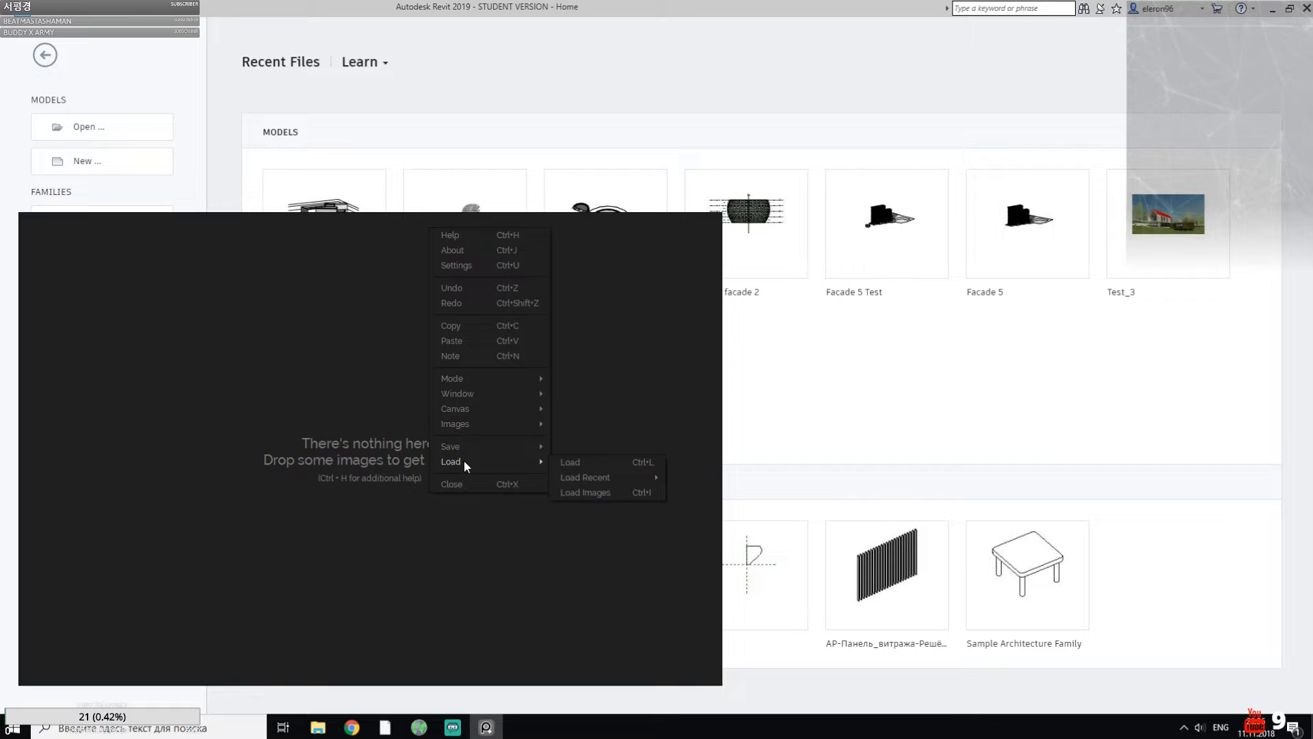
{"action": "mouse_move", "coordinate": [627, 477]}
{"action": "left_click", "coordinate": [713, 480]}
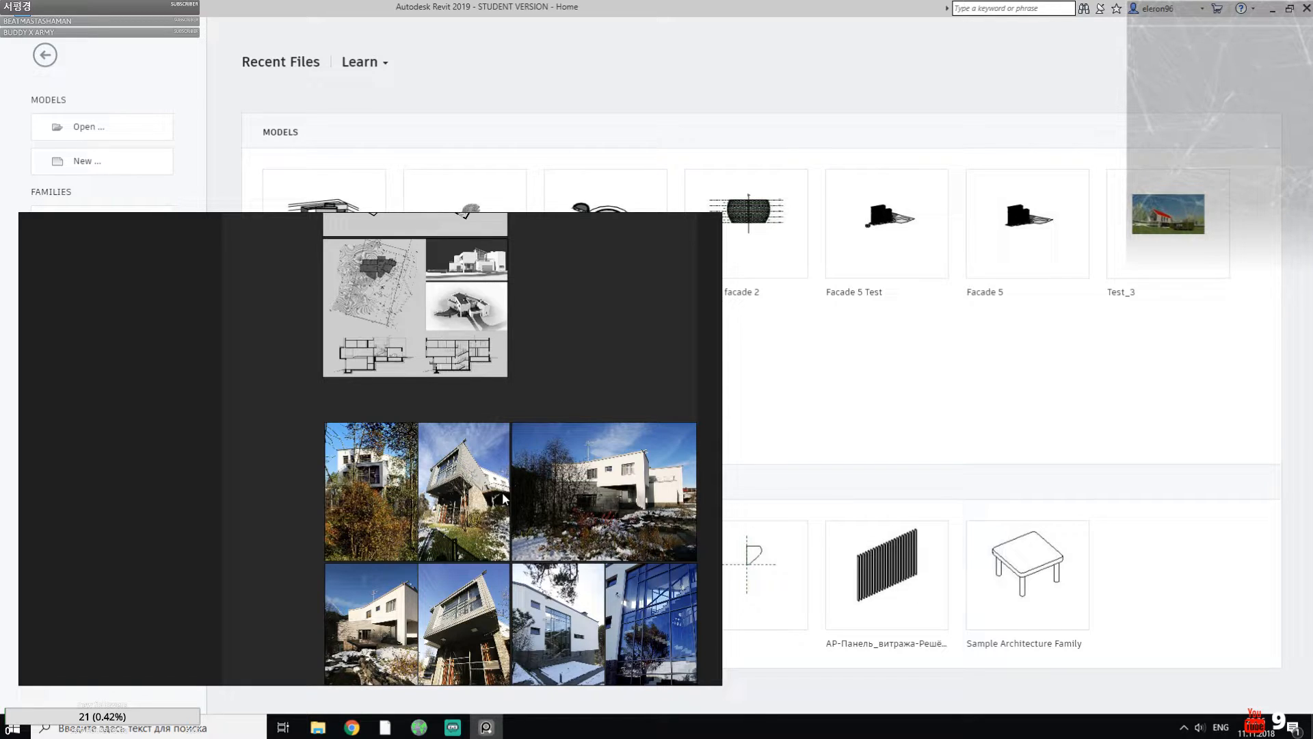
Step: Switch to Revit, put the reference board away, and open the project Private Residential House.rvt
{"action": "left_click", "coordinate": [1042, 402]}
{"action": "left_click", "coordinate": [486, 726]}
{"action": "left_click", "coordinate": [486, 726]}
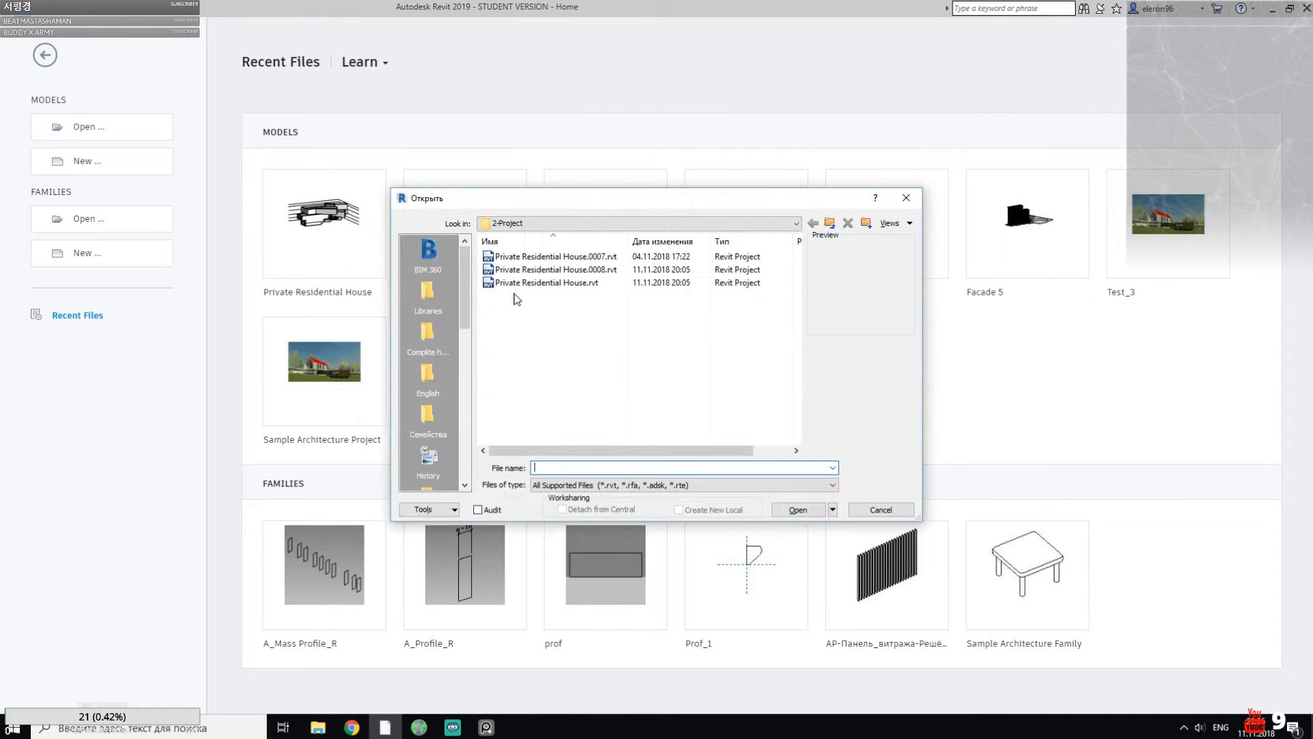
{"action": "left_click", "coordinate": [574, 282]}
{"action": "left_click", "coordinate": [795, 510]}
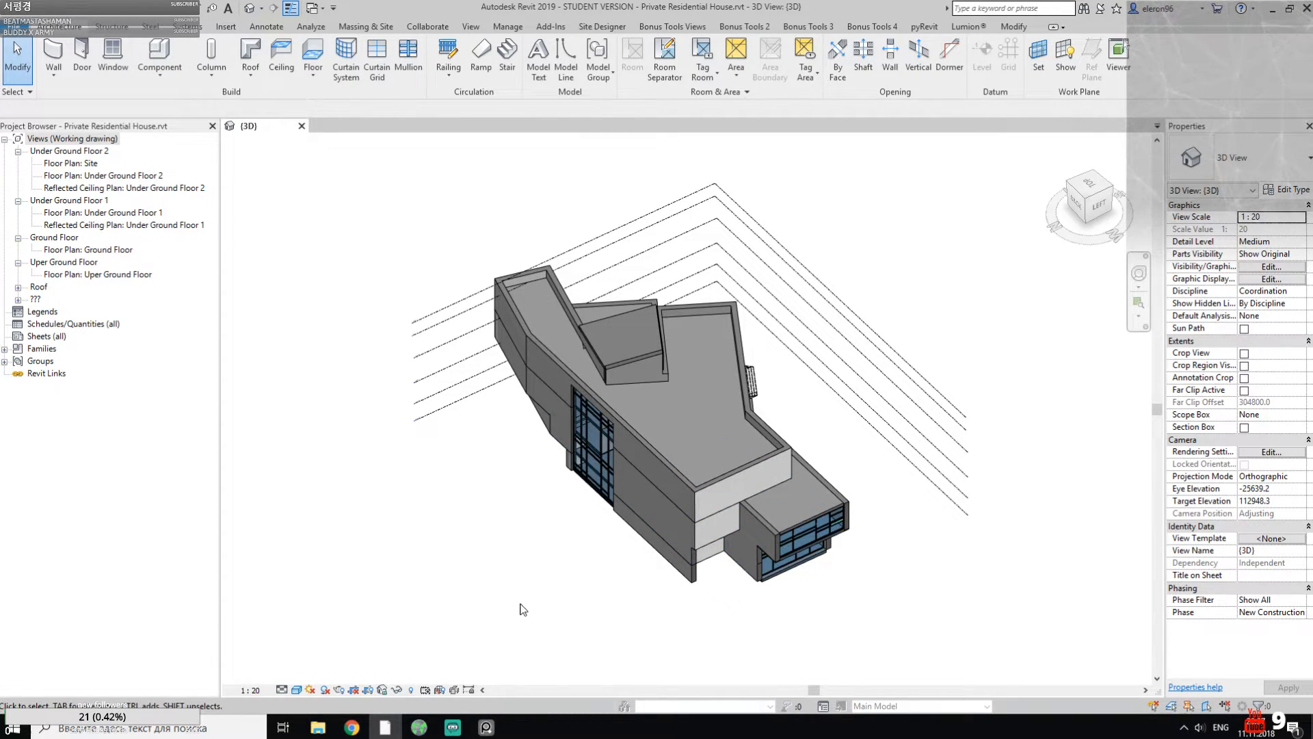
Step: Examine the facade windows and roof edge in the house's reference photos and compare them with the 3D model
{"action": "left_click", "coordinate": [488, 726]}
{"action": "scroll", "coordinate": [469, 443], "scroll_direction": "up", "scroll_amount": 6}
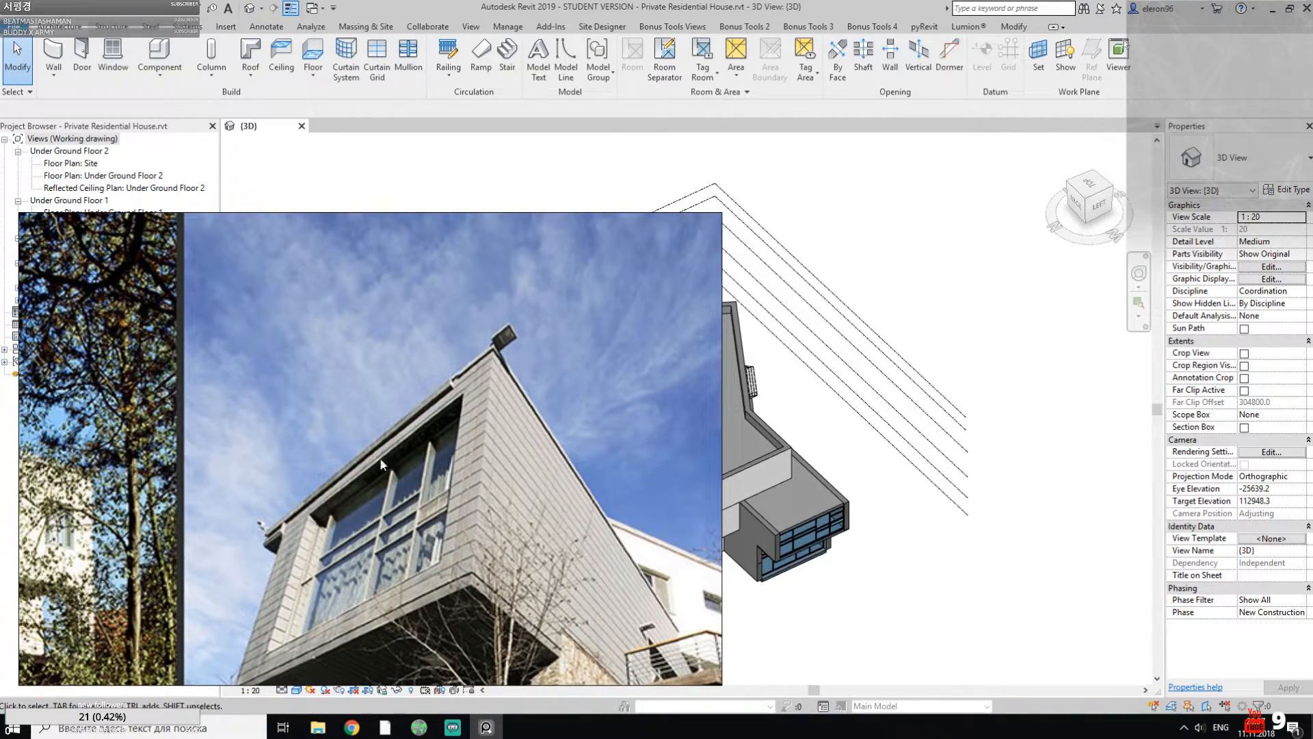
{"action": "middle_click_drag", "start_coordinate": [229, 439], "coordinate": [561, 354]}
{"action": "middle_click_drag", "start_coordinate": [75, 359], "coordinate": [325, 354]}
{"action": "scroll", "coordinate": [240, 326], "scroll_direction": "up", "scroll_amount": 5}
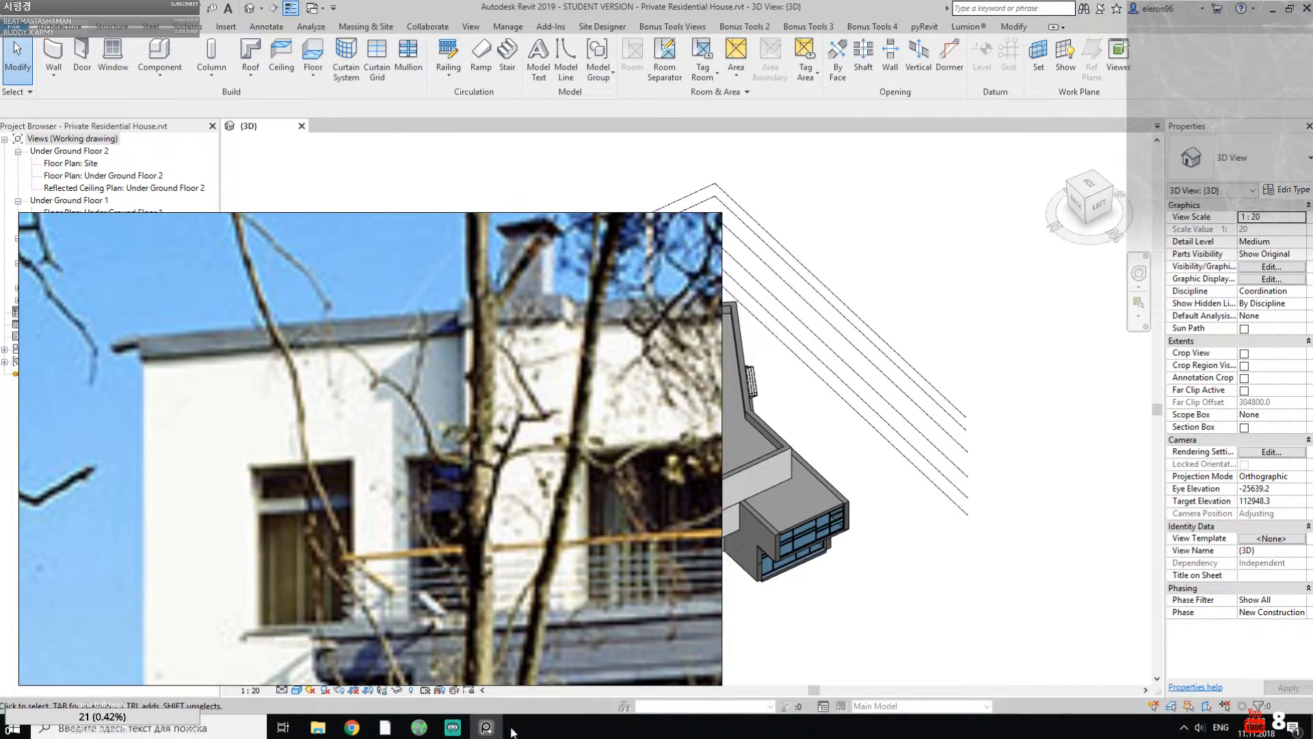
{"action": "left_click", "coordinate": [486, 727]}
{"action": "middle_click_drag", "start_coordinate": [902, 446], "coordinate": [559, 454], "text": "shift"}
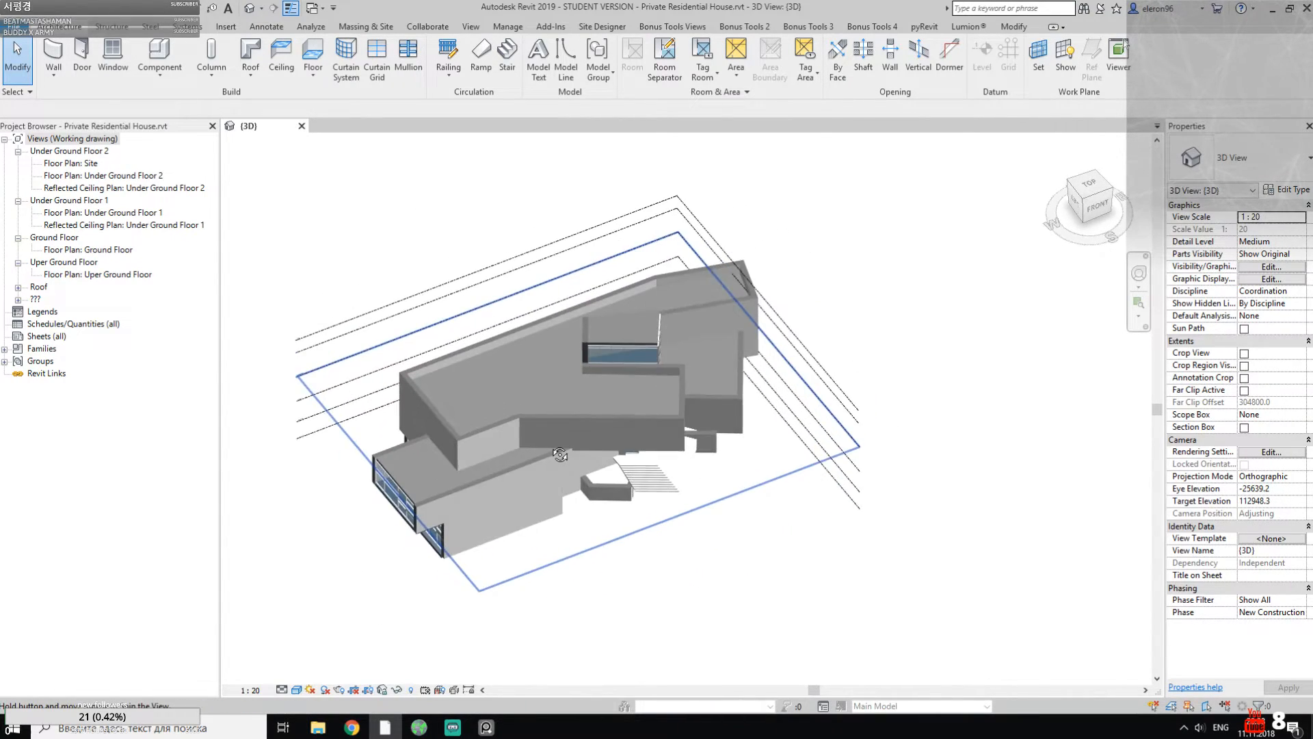
{"action": "scroll", "coordinate": [555, 440], "scroll_direction": "up", "scroll_amount": 1}
Step: Examine the reference photo of the white entrance facade for its window sizes and positions
{"action": "left_click", "coordinate": [486, 726]}
{"action": "scroll", "coordinate": [445, 509], "scroll_direction": "down", "scroll_amount": 4}
{"action": "scroll", "coordinate": [445, 508], "scroll_direction": "down", "scroll_amount": 5}
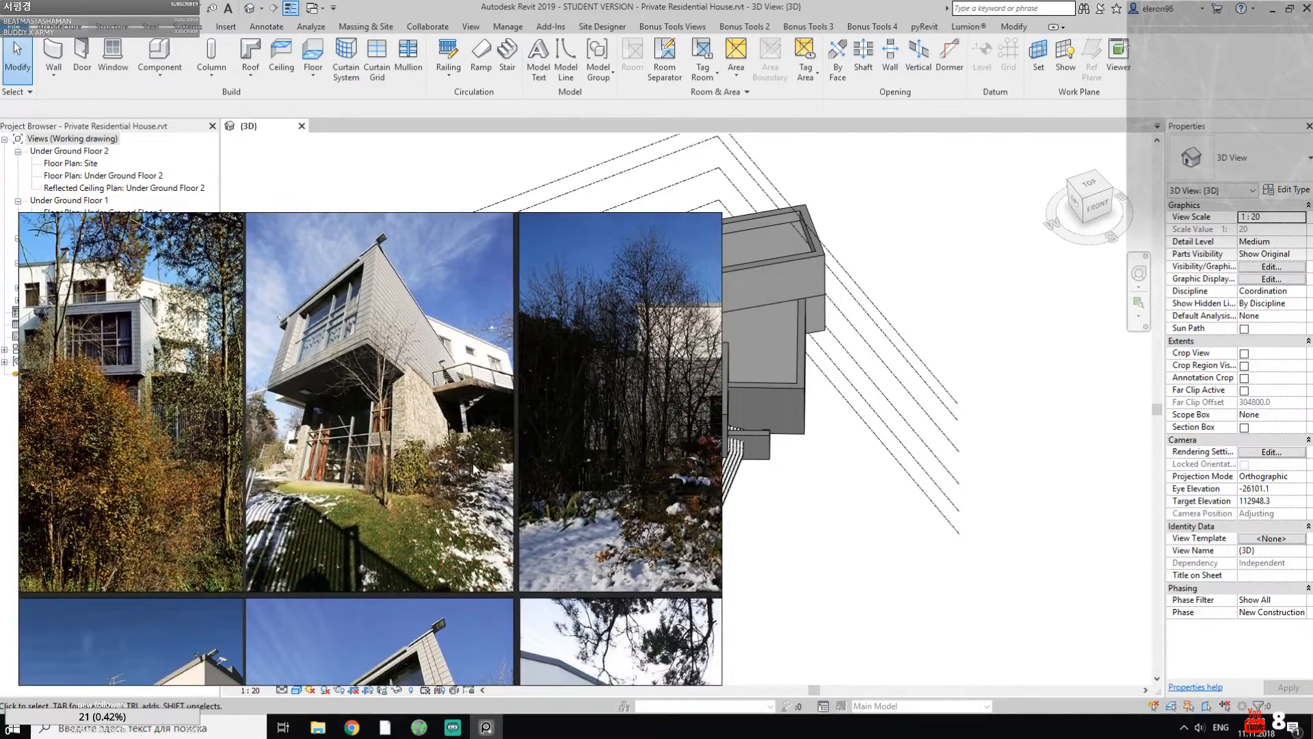
{"action": "middle_click_drag", "start_coordinate": [474, 468], "coordinate": [460, 270]}
{"action": "middle_click_drag", "start_coordinate": [328, 460], "coordinate": [591, 331]}
{"action": "scroll", "coordinate": [457, 409], "scroll_direction": "up", "scroll_amount": 3}
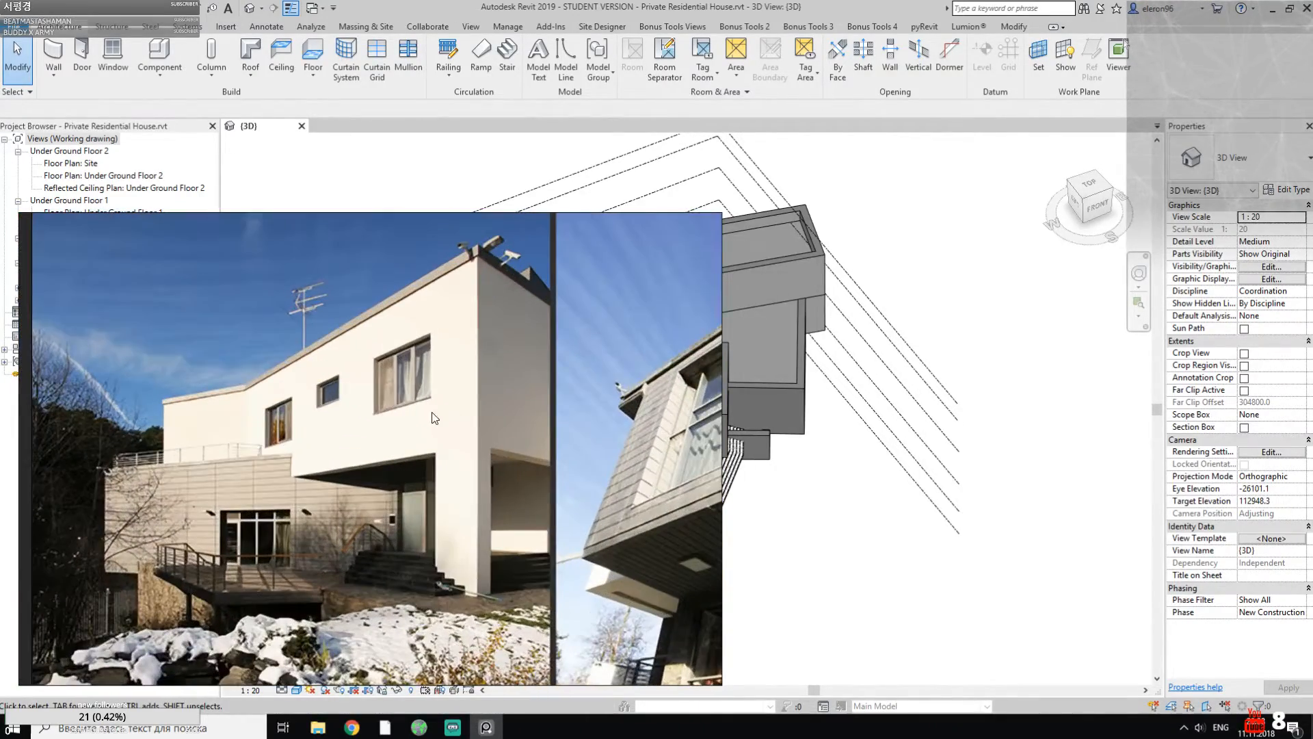
{"action": "middle_click_drag", "start_coordinate": [439, 418], "coordinate": [530, 413]}
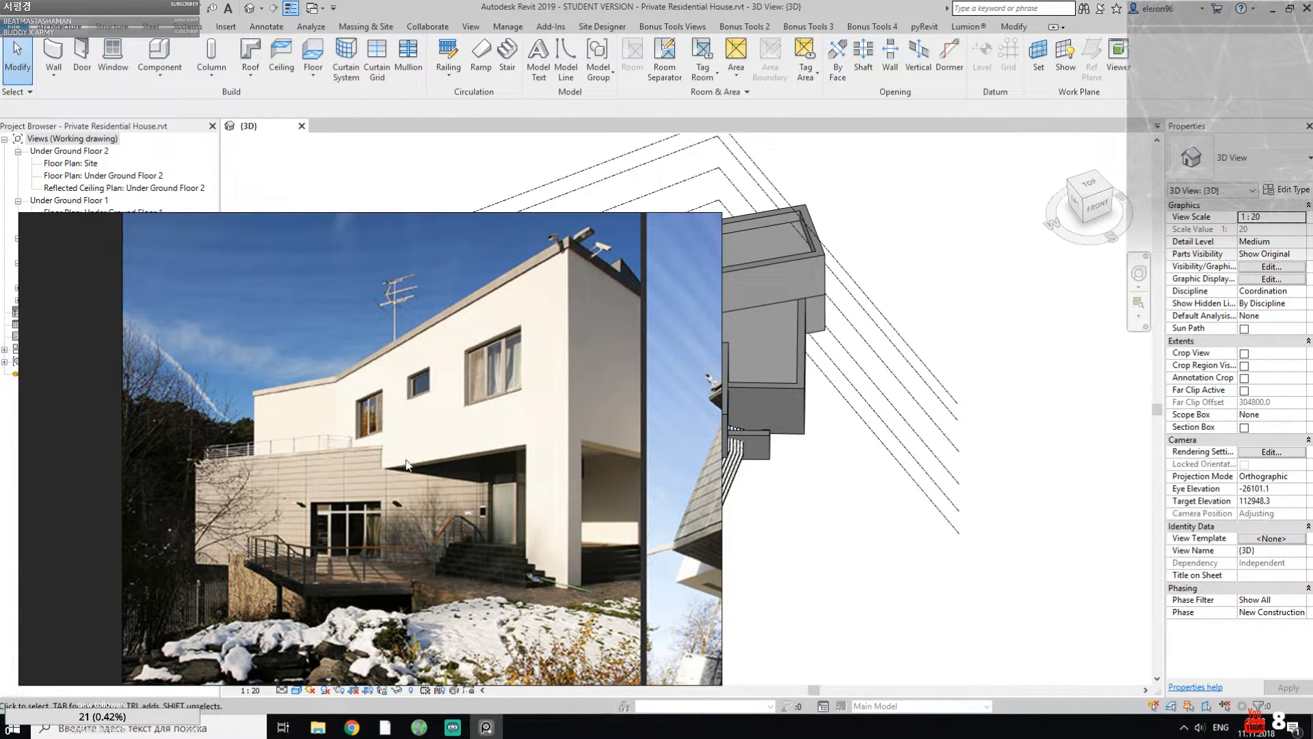
Step: Inspect the long upper-floor front wall of the 3D model against the reference drawings and photos
{"action": "middle_click_drag", "start_coordinate": [856, 463], "coordinate": [985, 448], "text": "shift"}
{"action": "middle_click_drag", "start_coordinate": [984, 448], "coordinate": [1034, 484], "text": "shift"}
{"action": "scroll", "coordinate": [957, 439], "scroll_direction": "up", "scroll_amount": 3}
{"action": "left_click", "coordinate": [883, 429]}
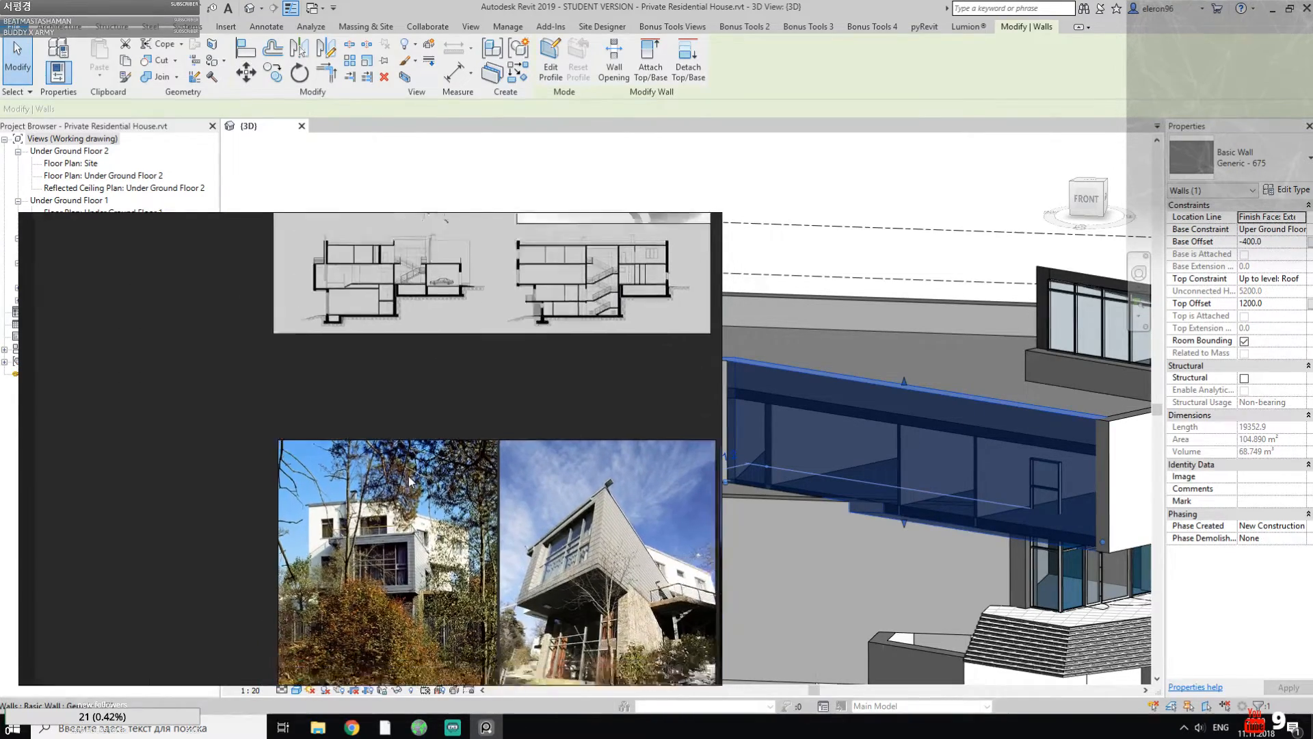
{"action": "left_click", "coordinate": [482, 731]}
{"action": "middle_click_drag", "start_coordinate": [859, 501], "coordinate": [535, 459]}
{"action": "key", "text": "Escape"}
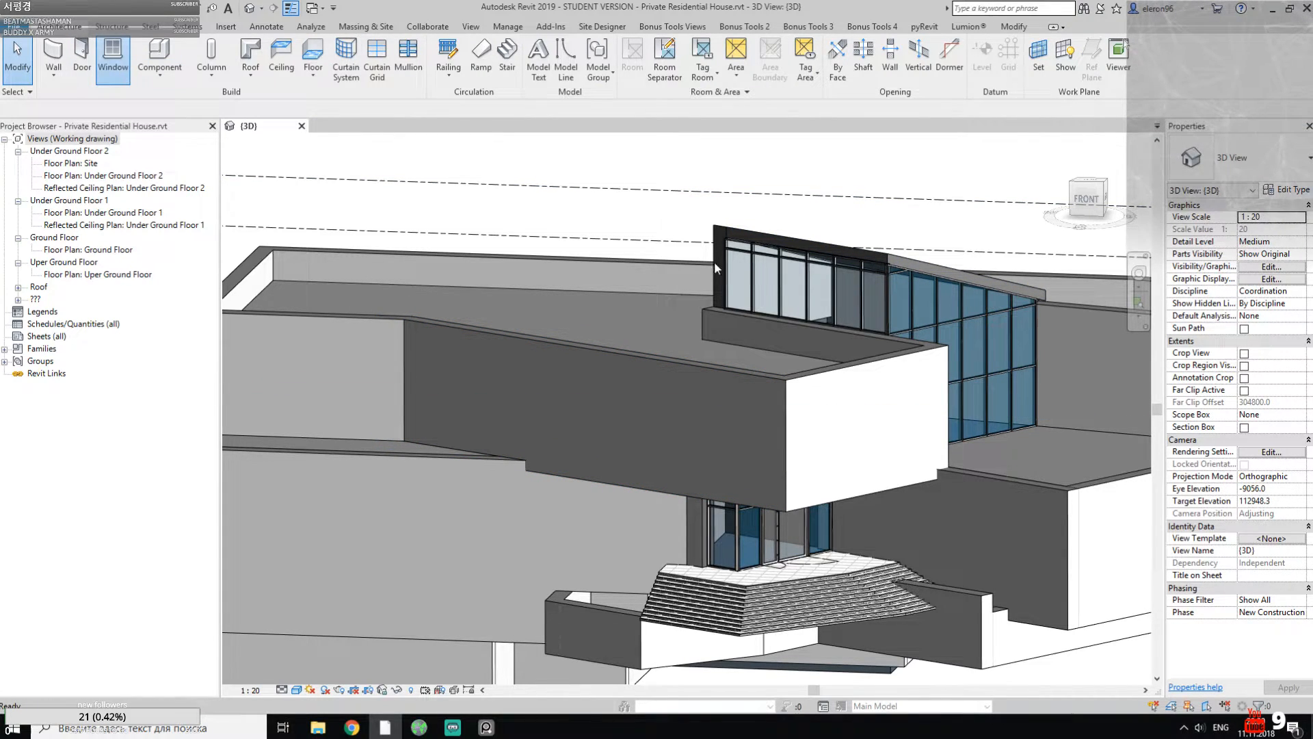
Step: Review the window types already available in the project
{"action": "left_click", "coordinate": [1231, 161]}
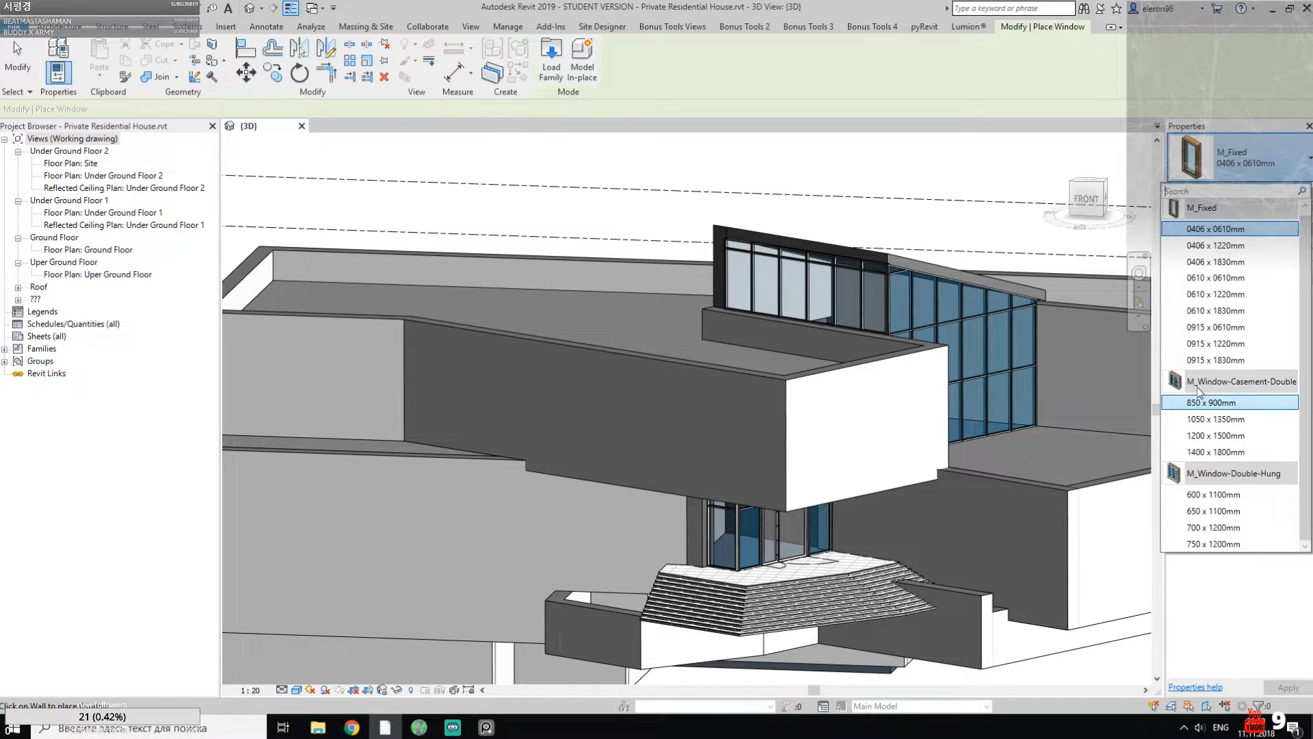
{"action": "mouse_move", "coordinate": [1265, 385]}
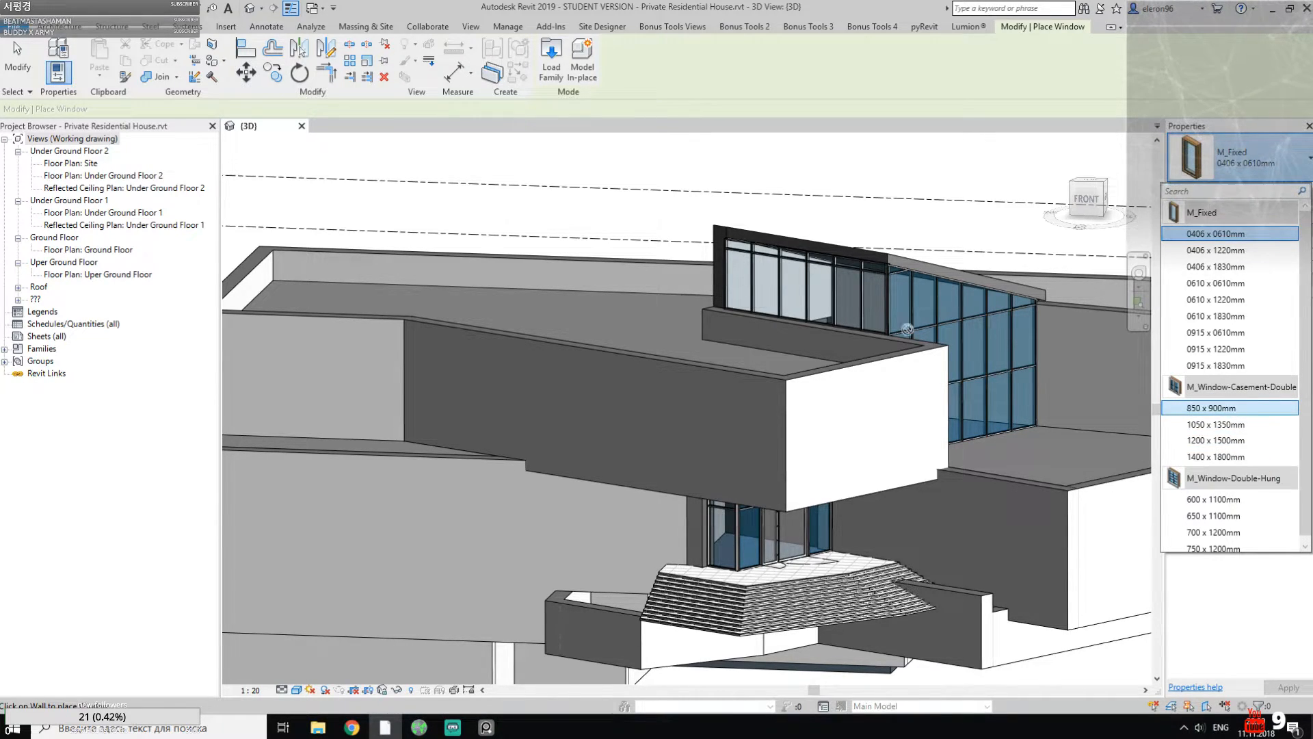
{"action": "key", "text": "Escape"}
{"action": "key", "text": "Escape"}
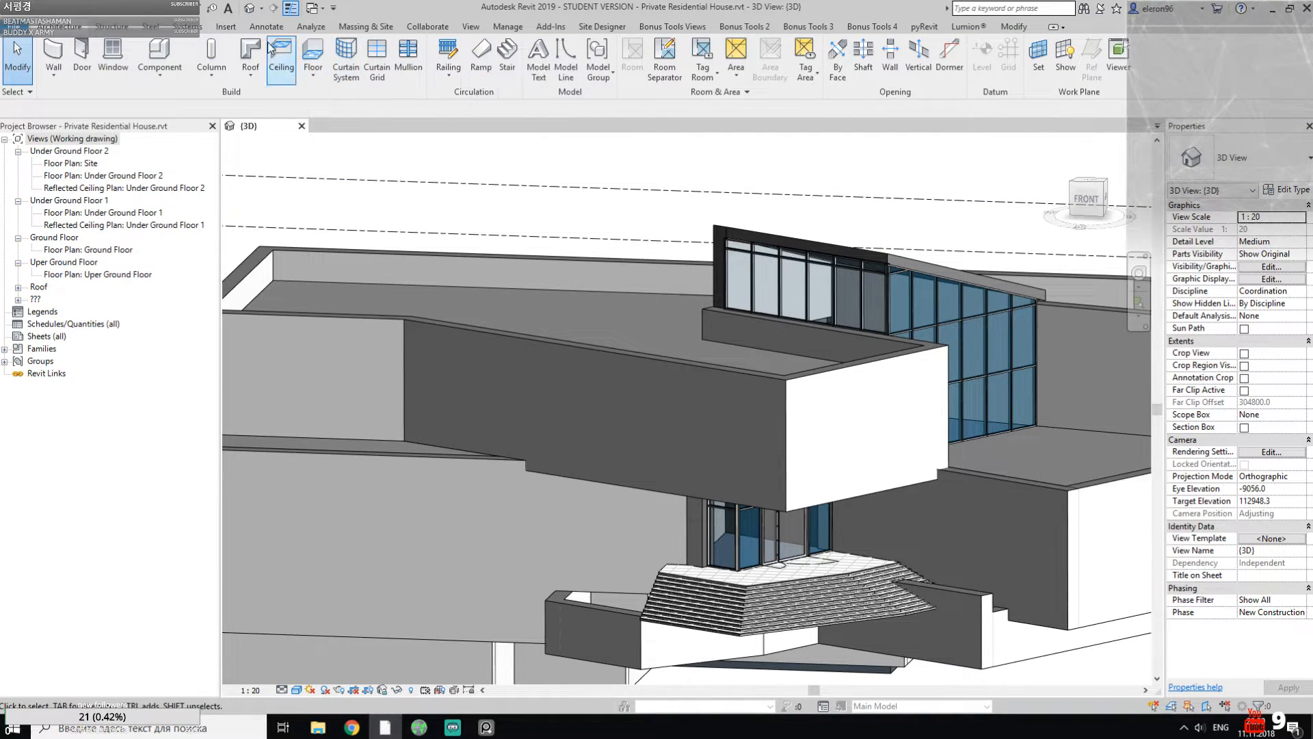
Step: Start loading a family and browse on the Backup drive to the folder Revit > Семейства > Окна
{"action": "left_click", "coordinate": [227, 26]}
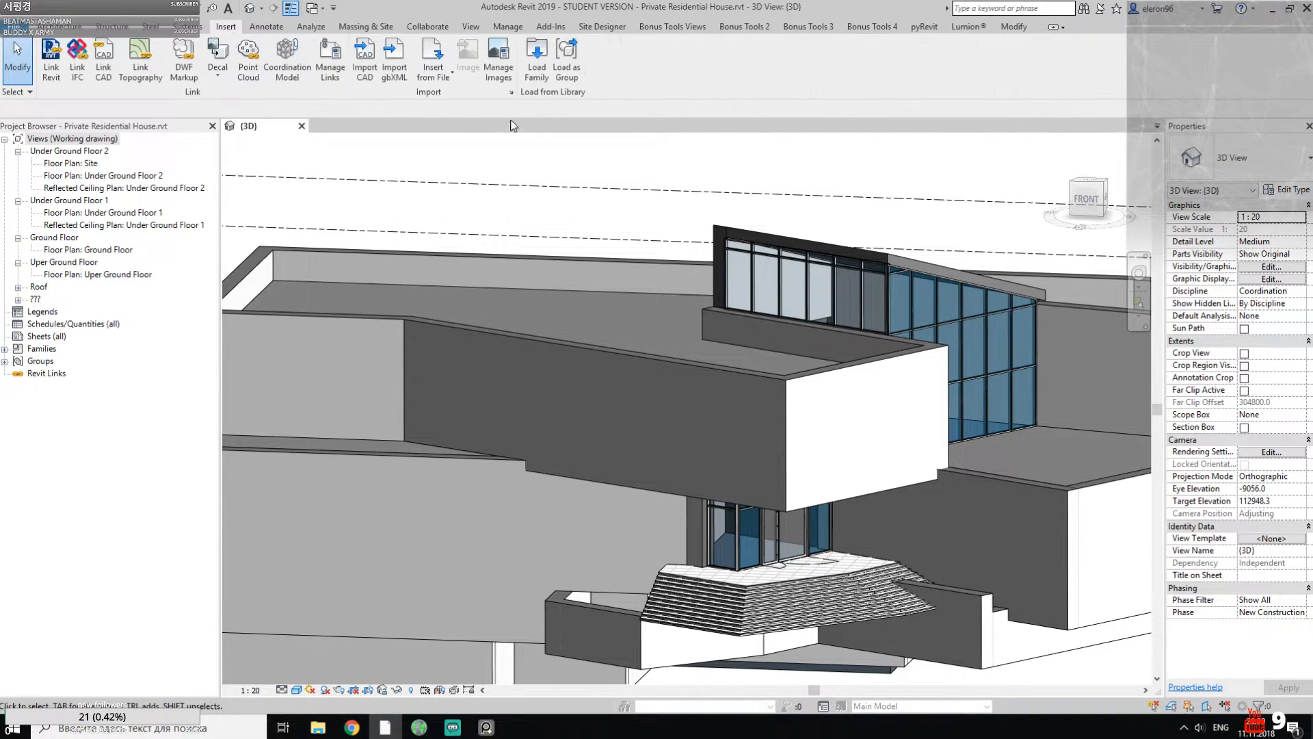
{"action": "left_click", "coordinate": [547, 77]}
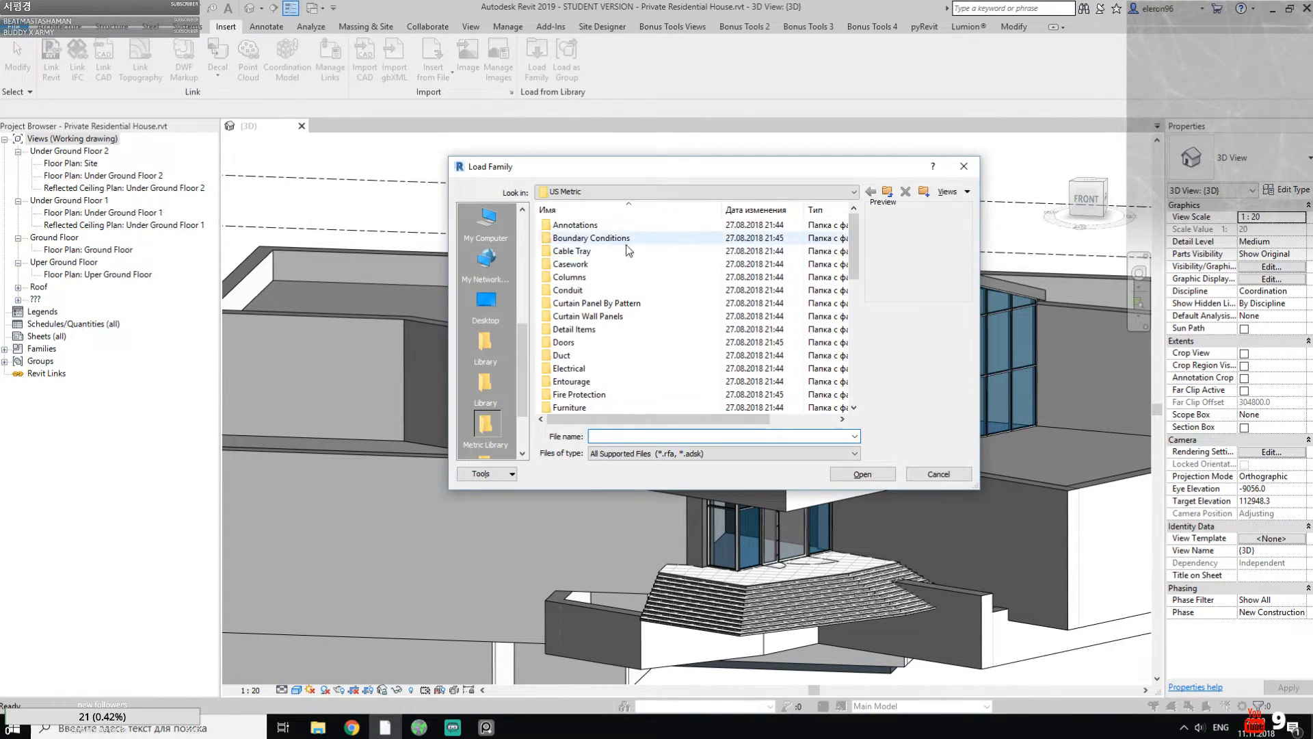
{"action": "mouse_move", "coordinate": [856, 245]}
{"action": "left_mouse_down"}
{"action": "mouse_move", "coordinate": [844, 318]}
{"action": "mouse_move", "coordinate": [825, 254]}
{"action": "left_mouse_up"}
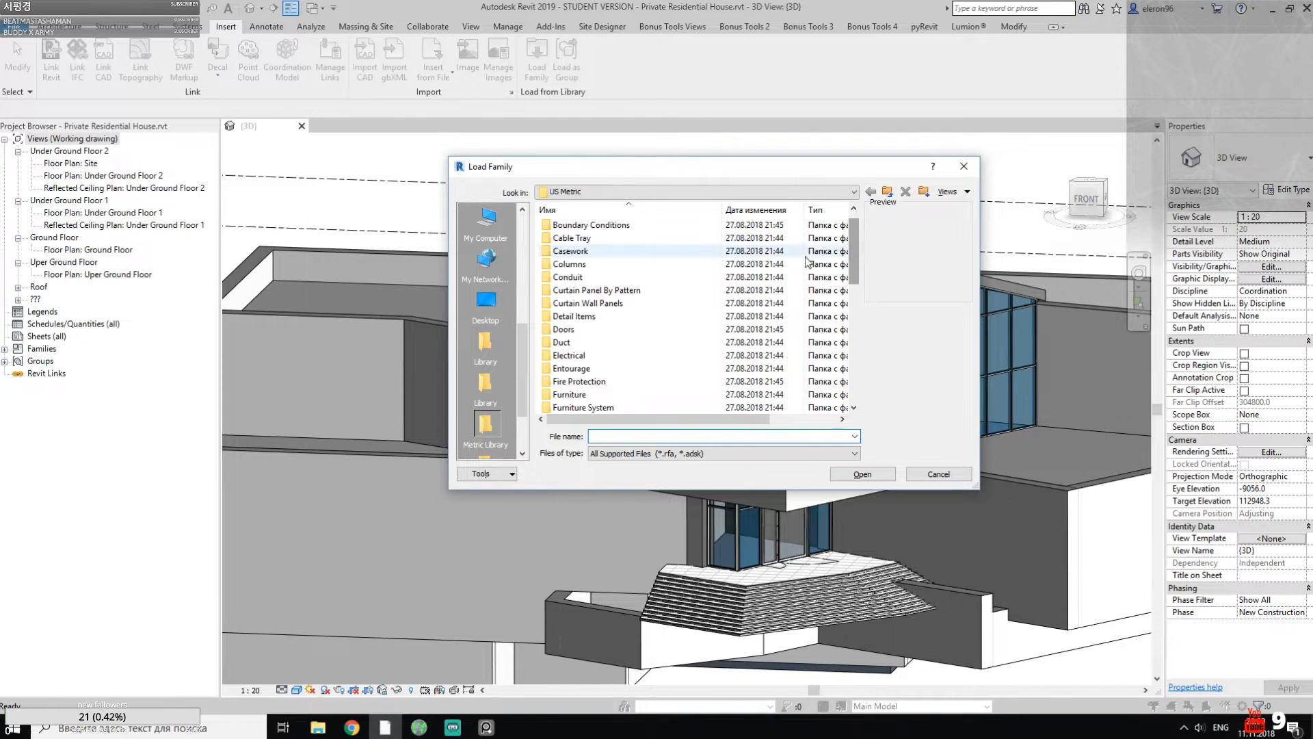
{"action": "left_click_drag", "start_coordinate": [525, 348], "coordinate": [538, 311]}
{"action": "left_click", "coordinate": [499, 346]}
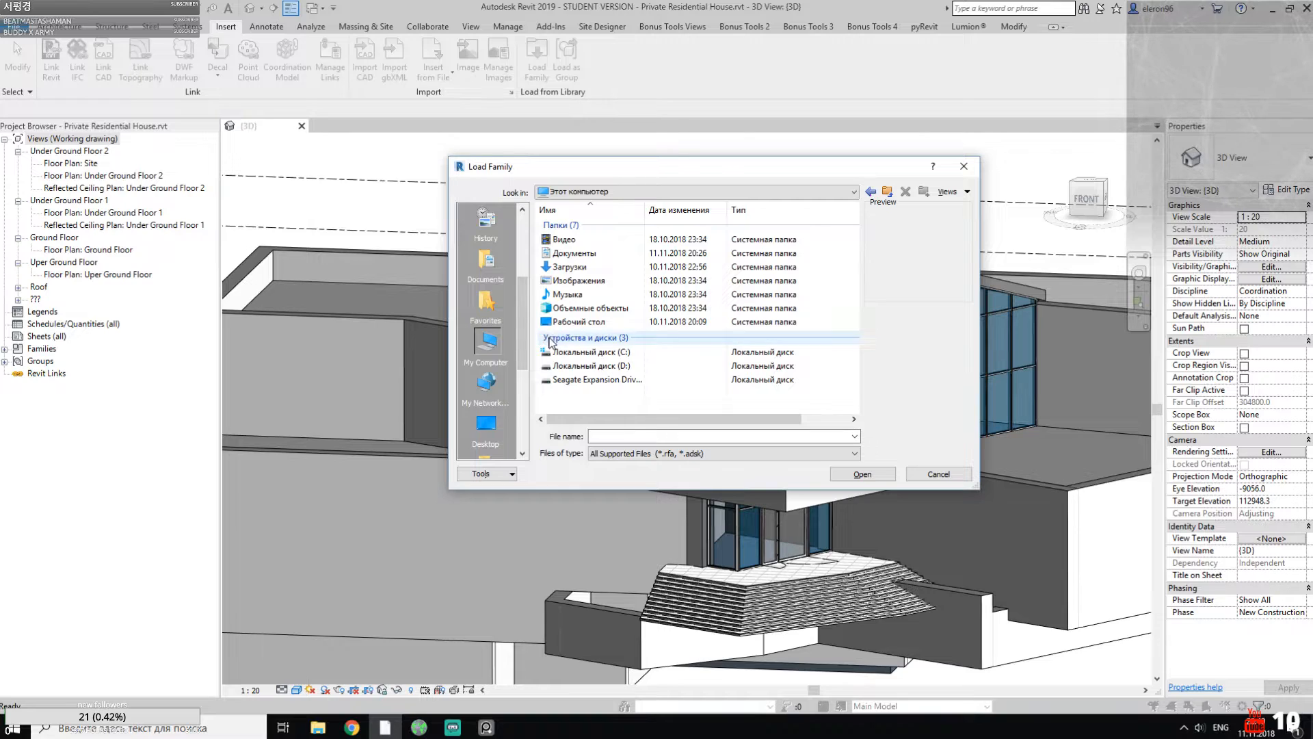
{"action": "double_click", "coordinate": [588, 380]}
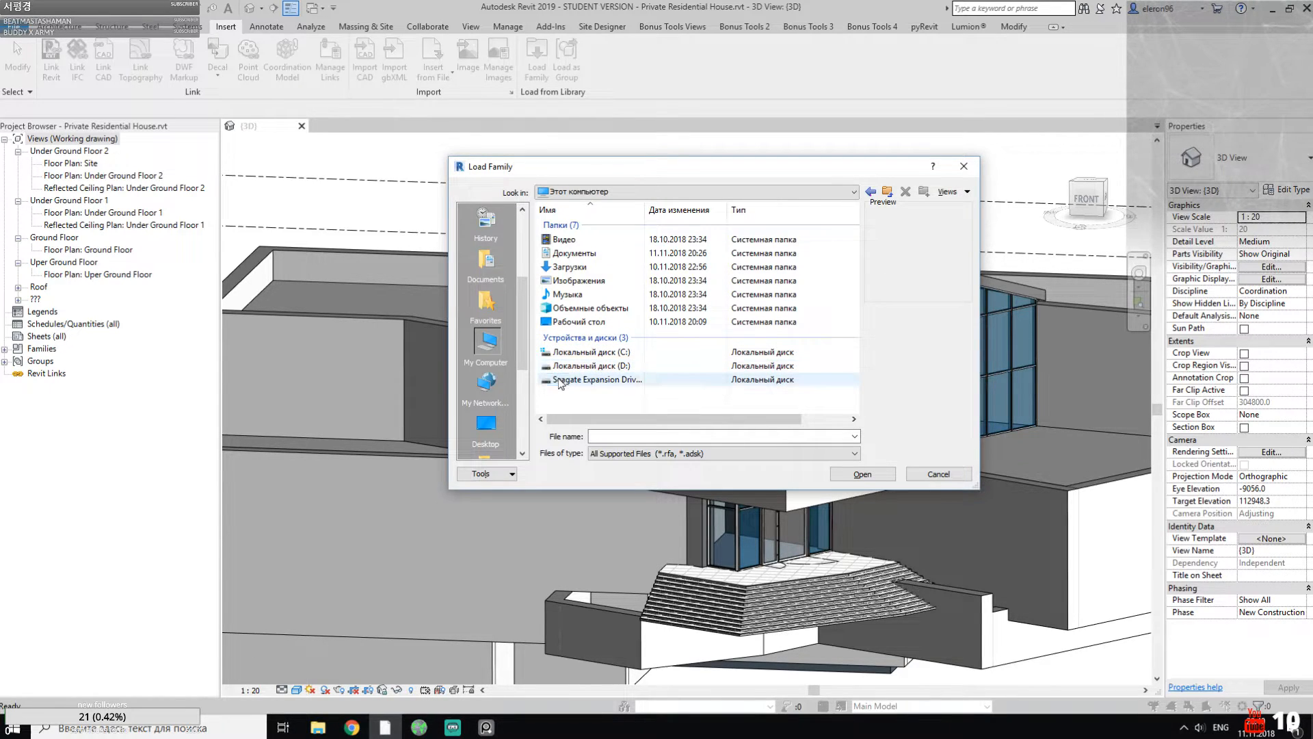
{"action": "double_click", "coordinate": [557, 227]}
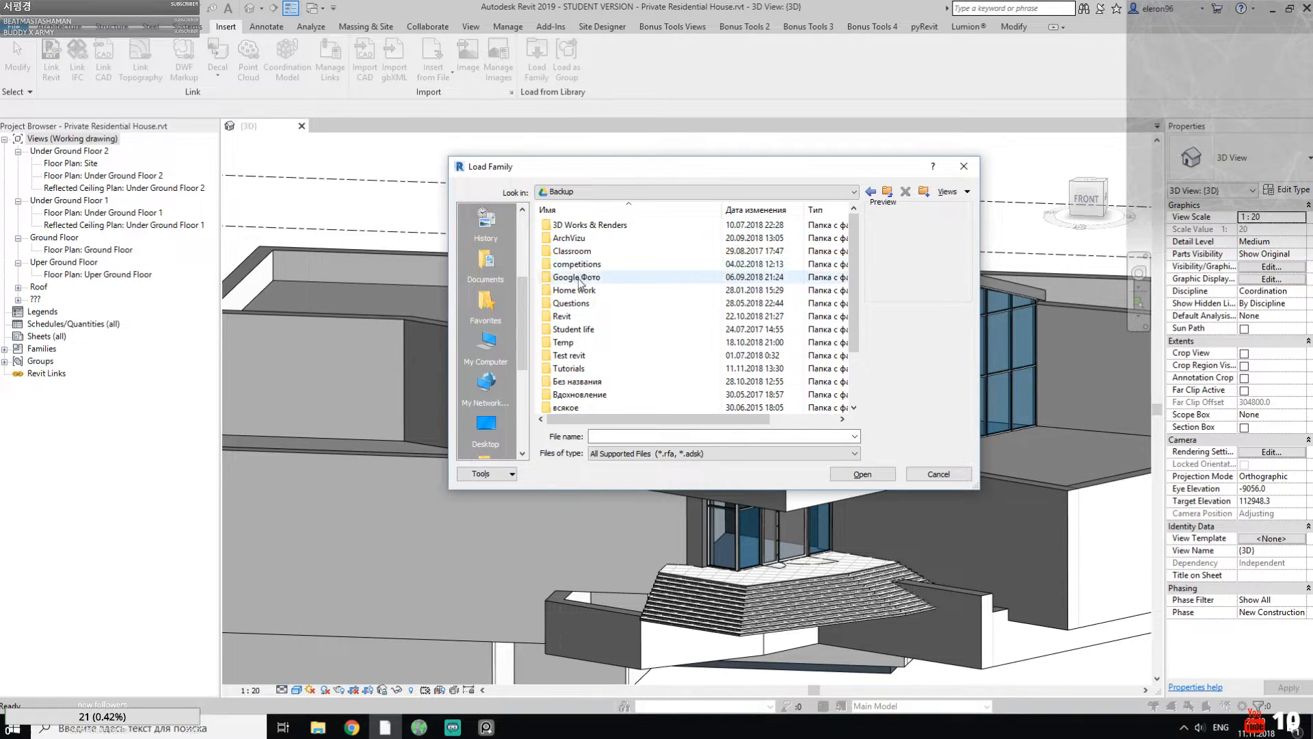
{"action": "double_click", "coordinate": [582, 316]}
{"action": "double_click", "coordinate": [573, 237]}
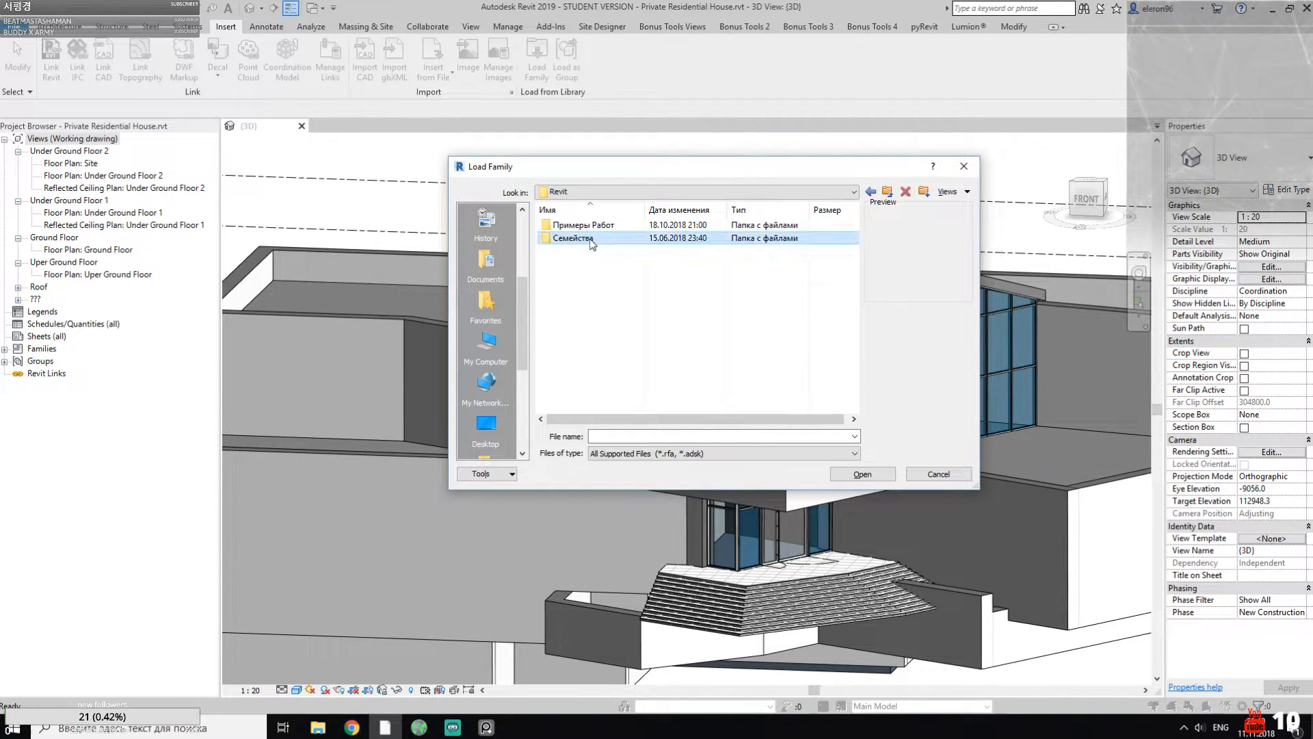
{"action": "scroll", "coordinate": [602, 328], "scroll_direction": "down", "scroll_amount": 2}
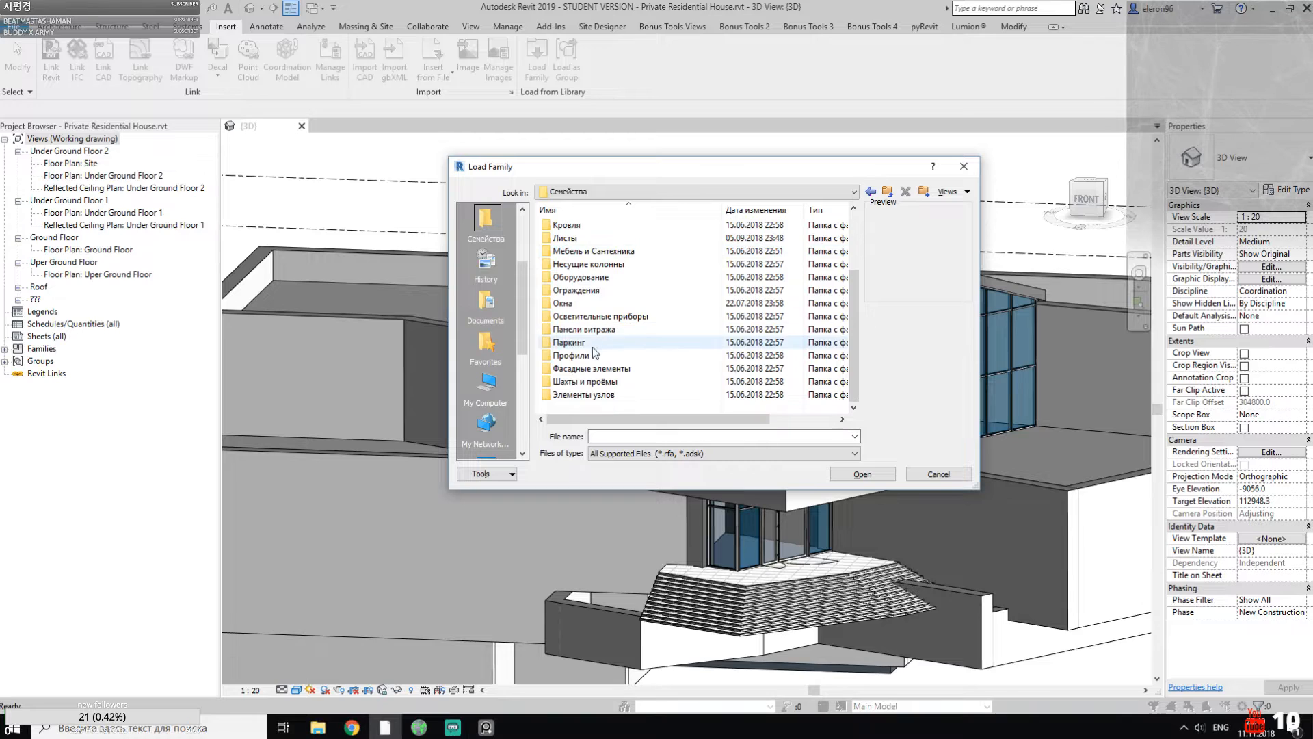
{"action": "double_click", "coordinate": [577, 303]}
Step: Preview the window families in the Окна folder and load the three-sash window АР-Окно-3_Створки.rfa
{"action": "left_click", "coordinate": [615, 356]}
{"action": "left_click", "coordinate": [616, 381]}
{"action": "left_click", "coordinate": [616, 396]}
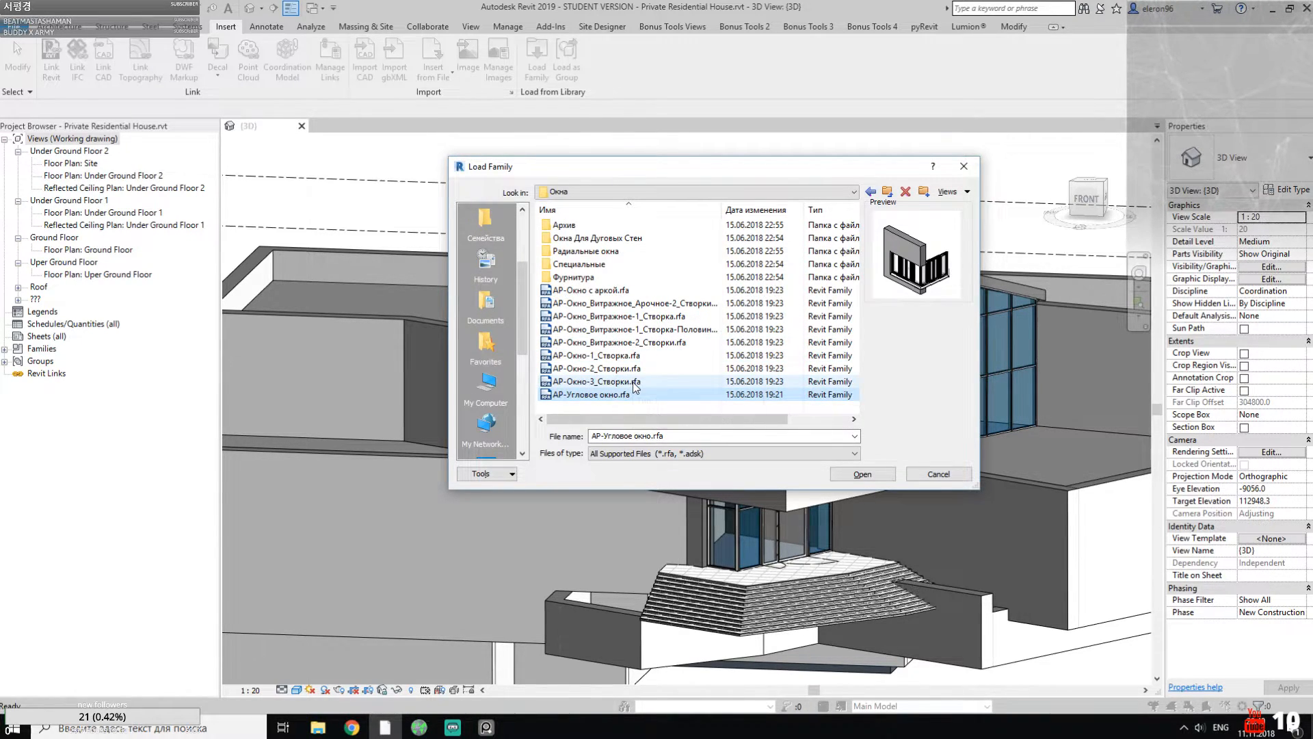
{"action": "left_click", "coordinate": [673, 368]}
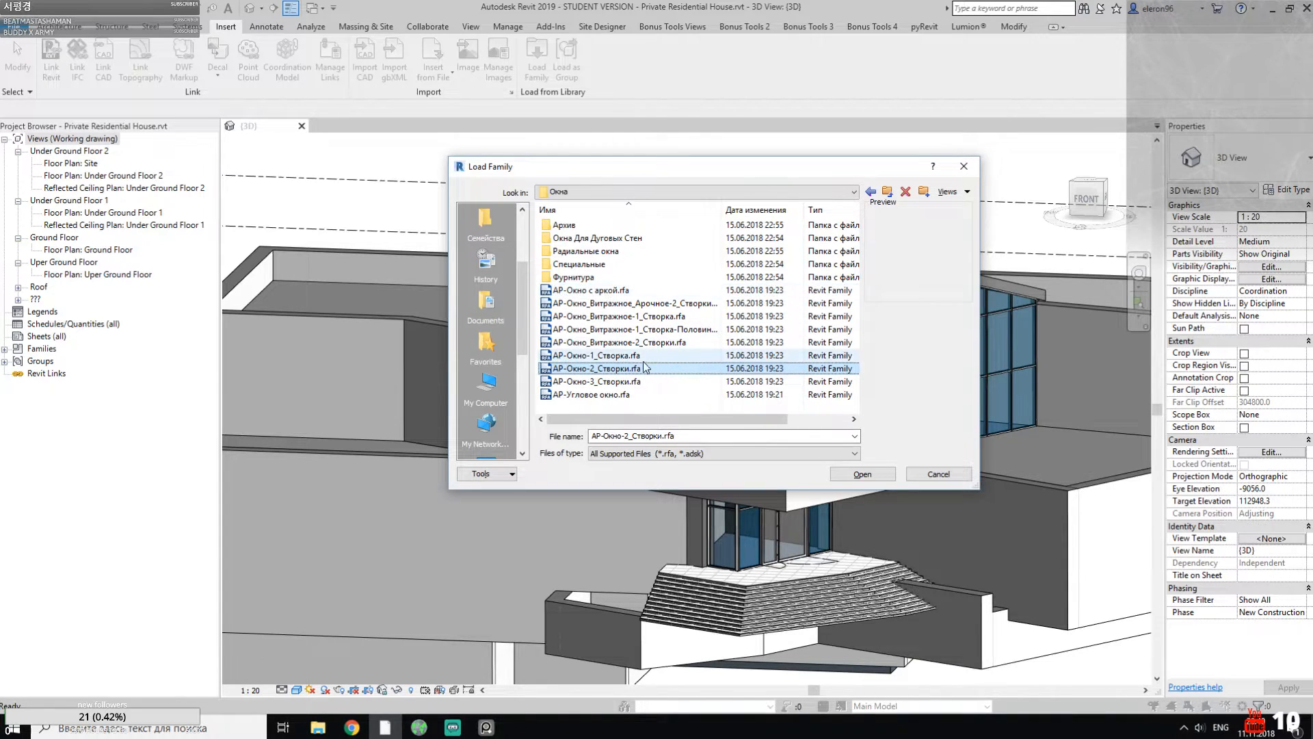
{"action": "left_click", "coordinate": [625, 381]}
{"action": "left_click", "coordinate": [860, 474]}
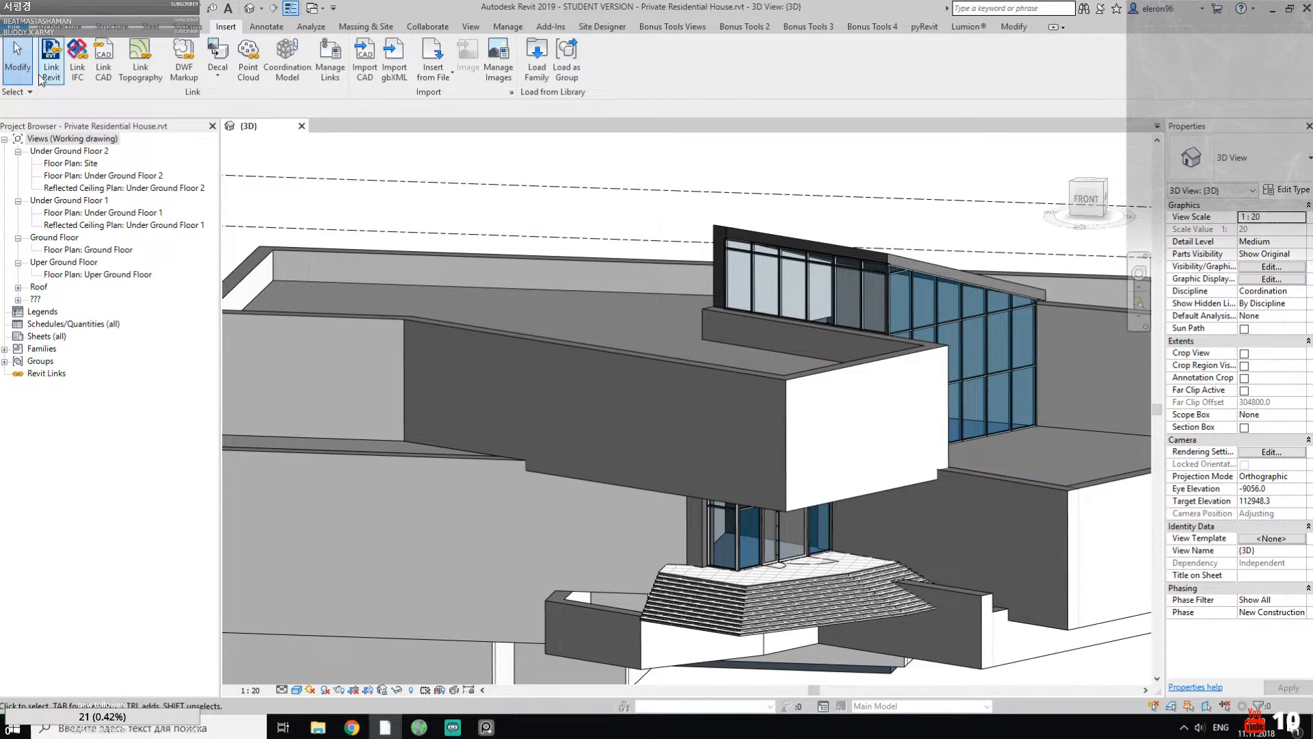
{"action": "left_click", "coordinate": [60, 26]}
{"action": "left_click", "coordinate": [112, 58]}
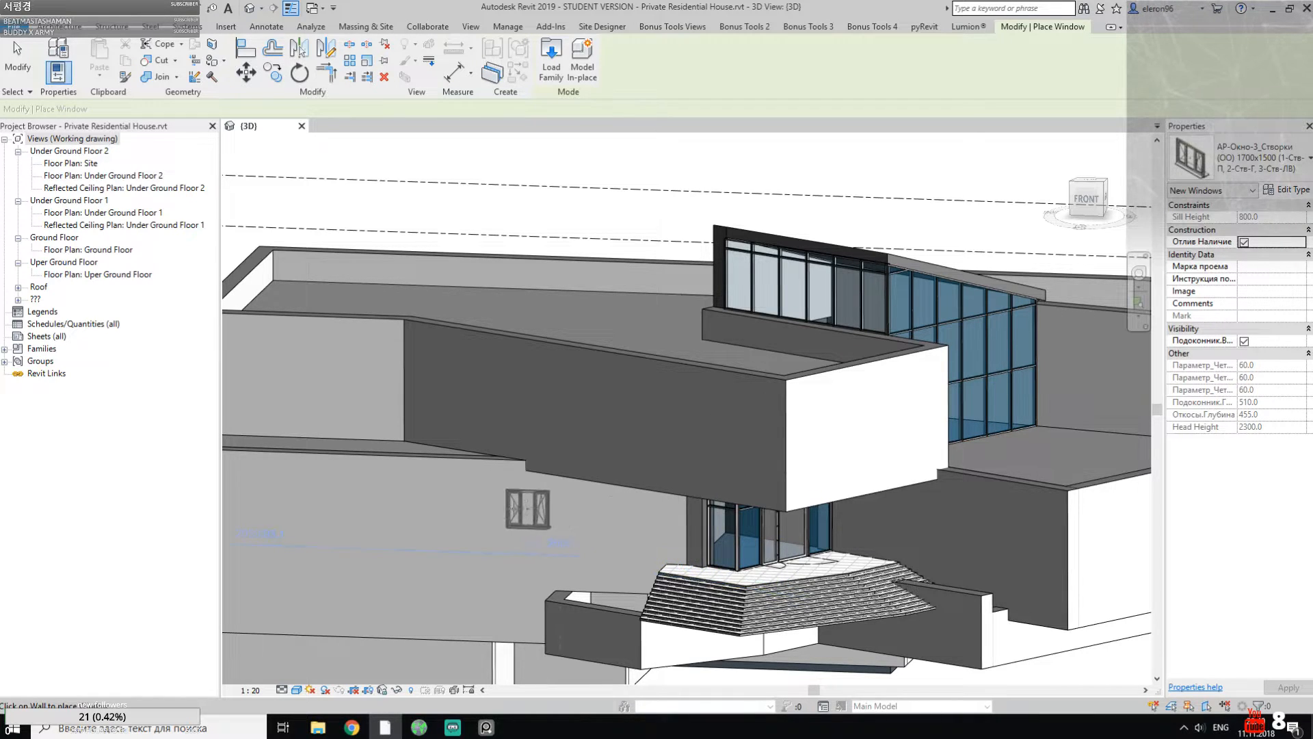
{"action": "scroll", "coordinate": [660, 400], "scroll_direction": "down", "scroll_amount": 2}
{"action": "scroll", "coordinate": [660, 400], "scroll_direction": "up", "scroll_amount": 5}
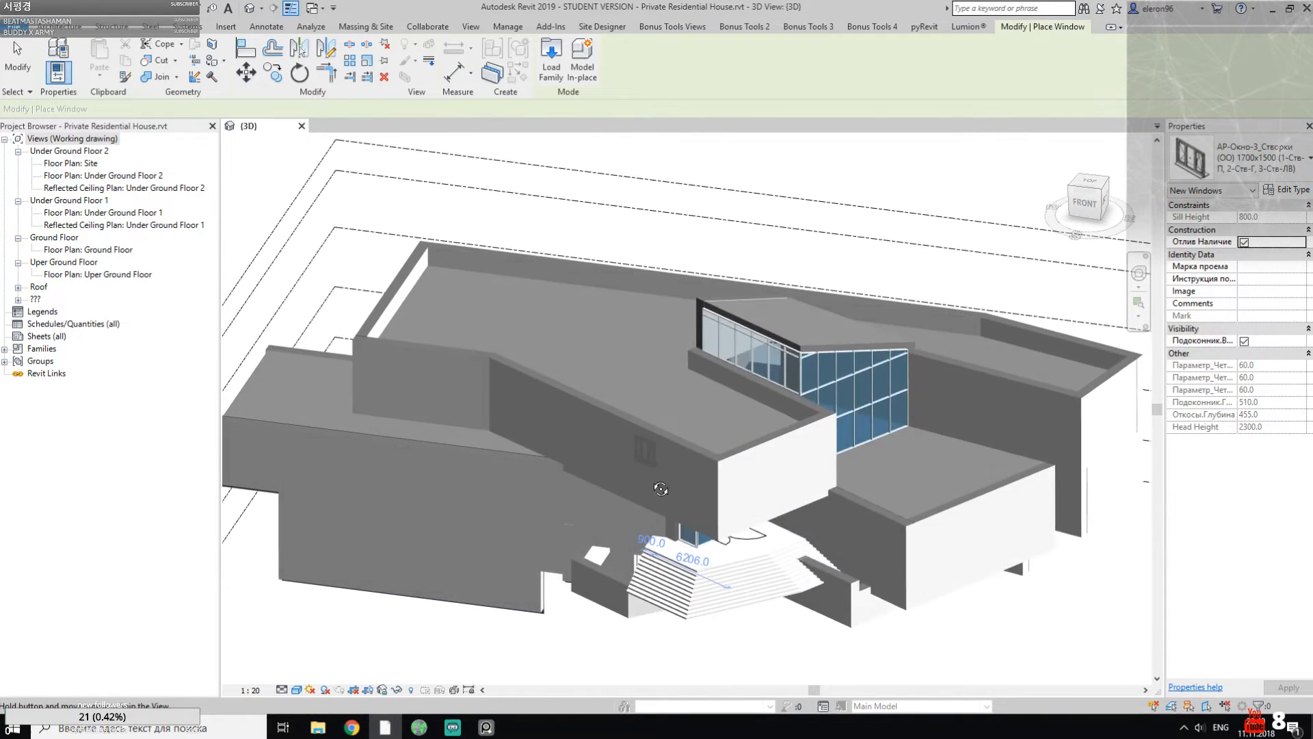
{"action": "key", "text": "Escape"}
{"action": "key", "text": "Escape"}
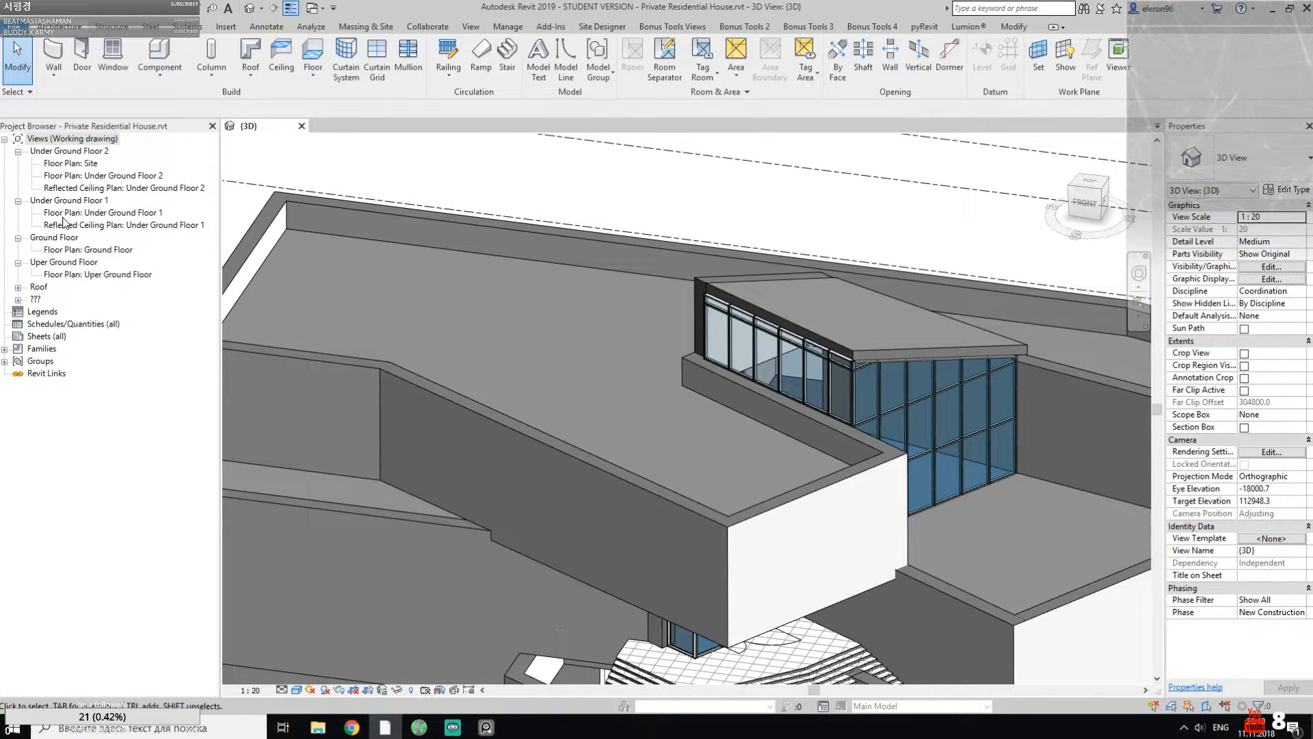
Step: Open the Uper Ground Floor plan view
{"action": "double_click", "coordinate": [65, 277]}
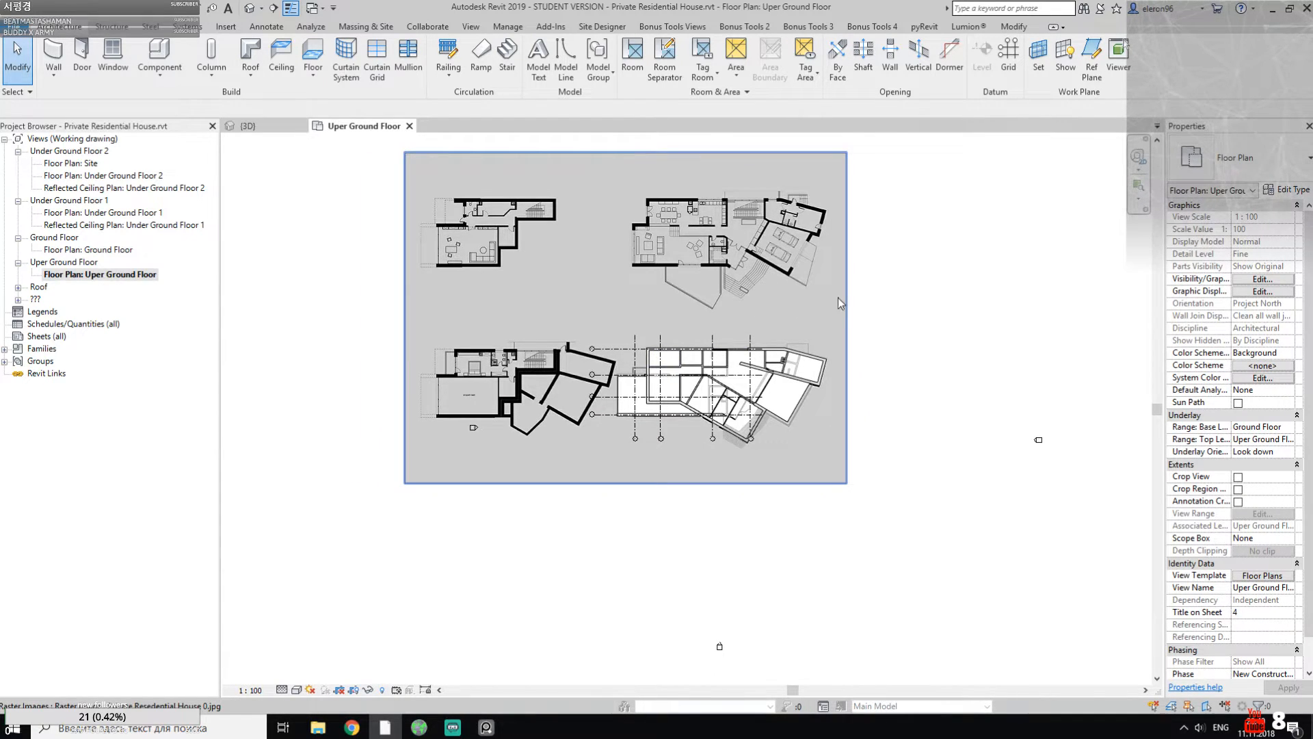
{"action": "left_click", "coordinate": [840, 299]}
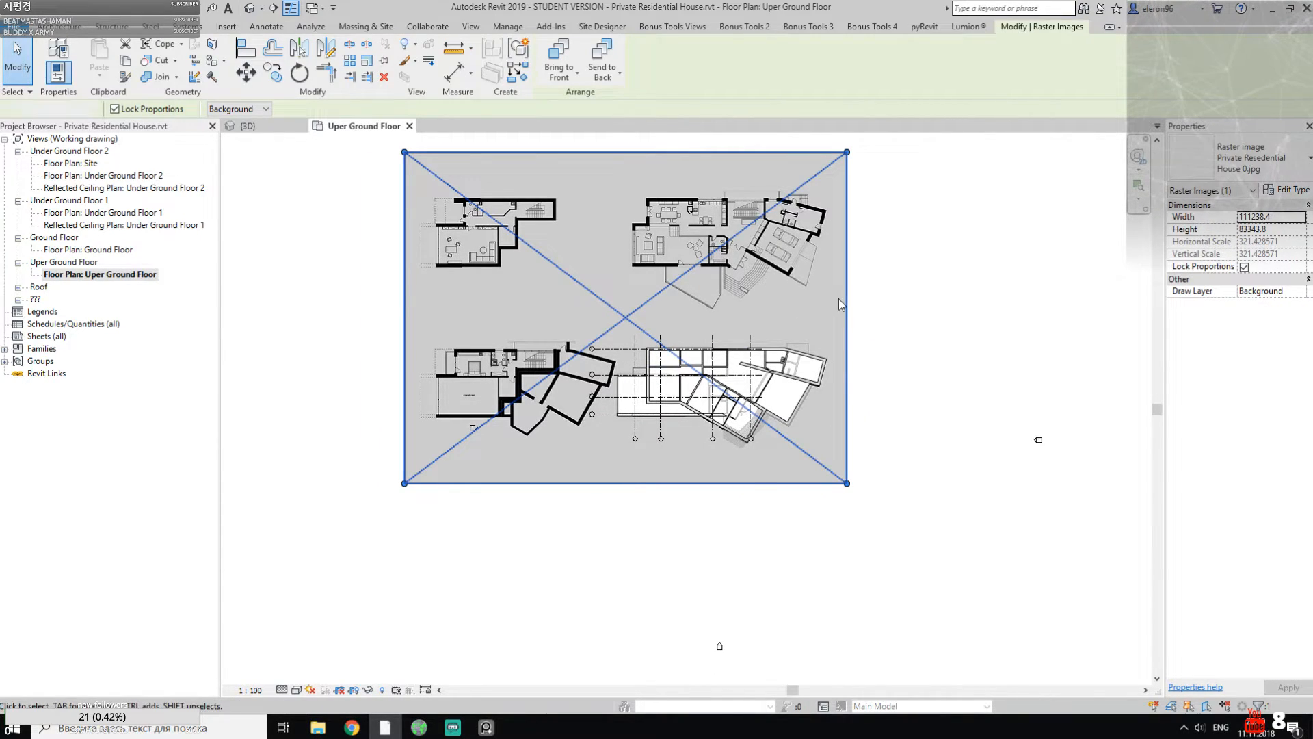
{"action": "key", "text": "Delete"}
{"action": "key", "text": "ctrl+z"}
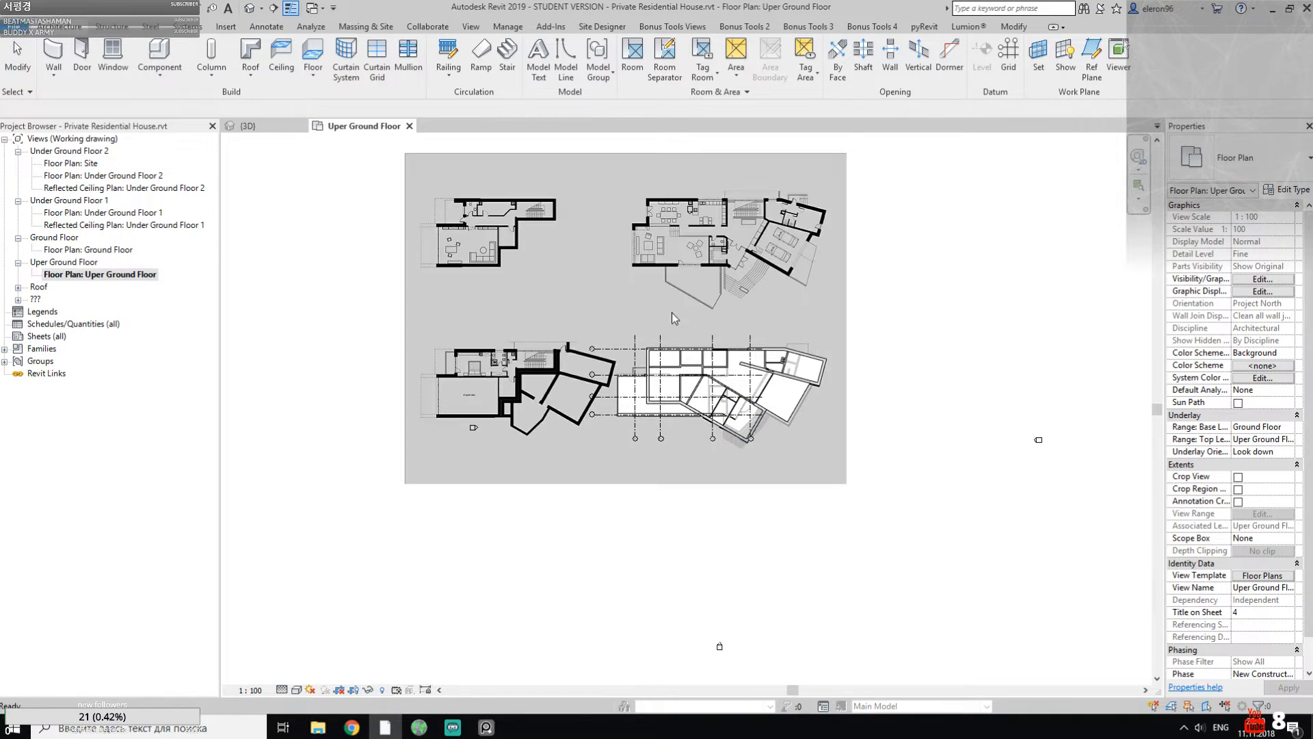
Step: Move the raster floor-plan image to the lower left, clear of the modelled walls
{"action": "left_click", "coordinate": [688, 322]}
{"action": "left_click_drag", "start_coordinate": [621, 153], "coordinate": [268, 267]}
{"action": "key", "text": "Escape"}
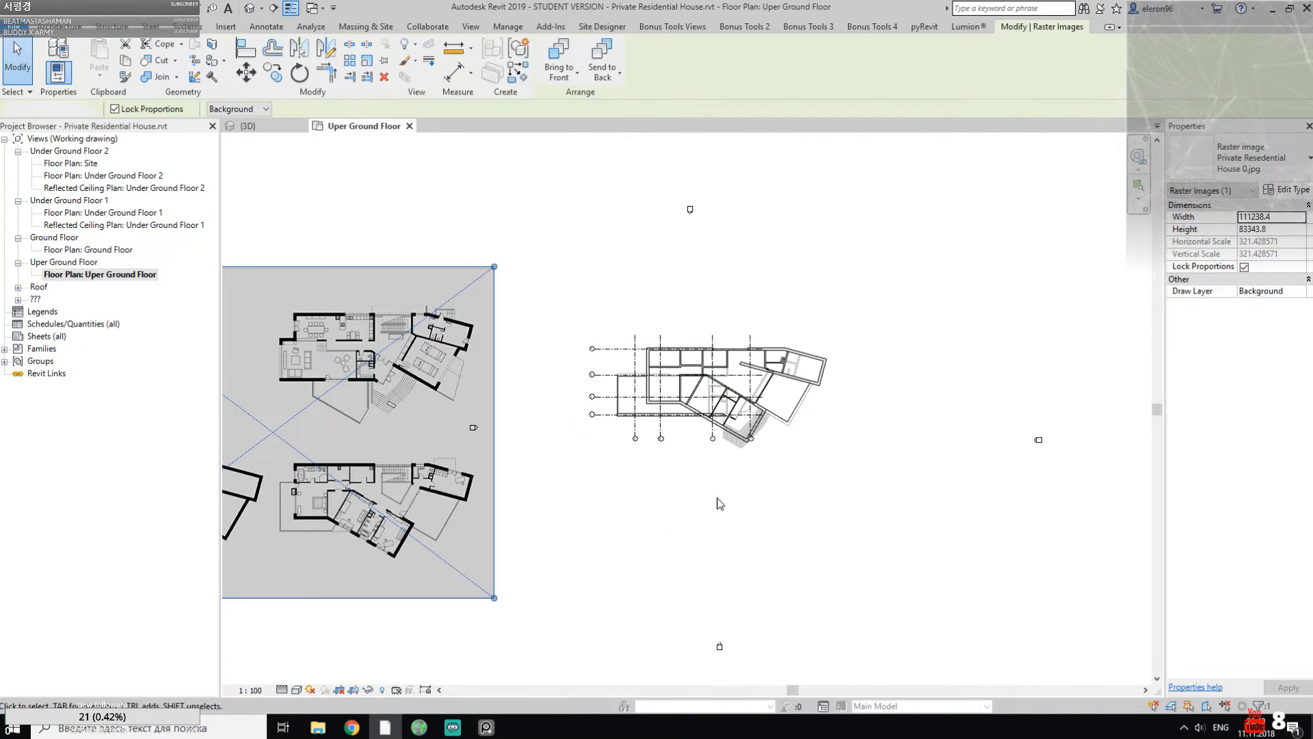
Step: Turn off the underlay of the Uper Ground Floor plan by setting its base level range to None
{"action": "scroll", "coordinate": [669, 414], "scroll_direction": "up", "scroll_amount": 8}
{"action": "middle_click_drag", "start_coordinate": [668, 410], "coordinate": [620, 464]}
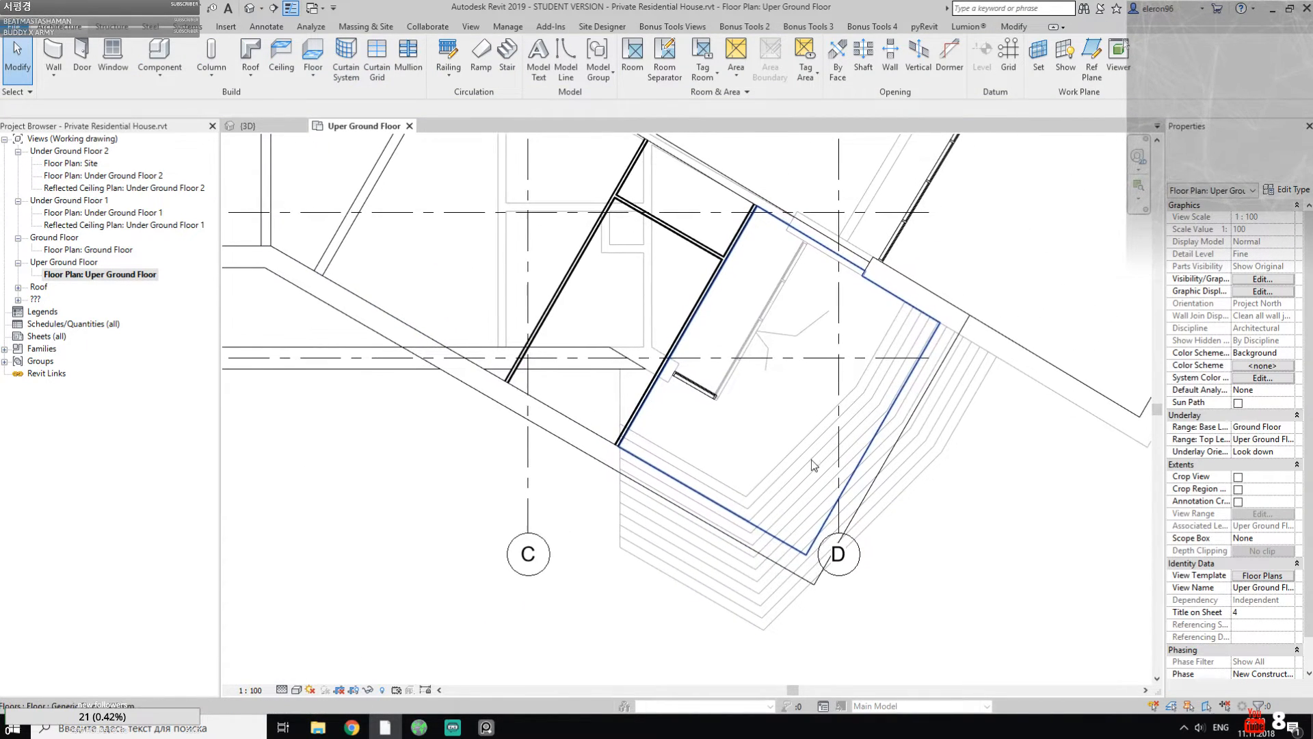
{"action": "scroll", "coordinate": [838, 448], "scroll_direction": "down", "scroll_amount": 2}
{"action": "middle_click_drag", "start_coordinate": [750, 517], "coordinate": [650, 554]}
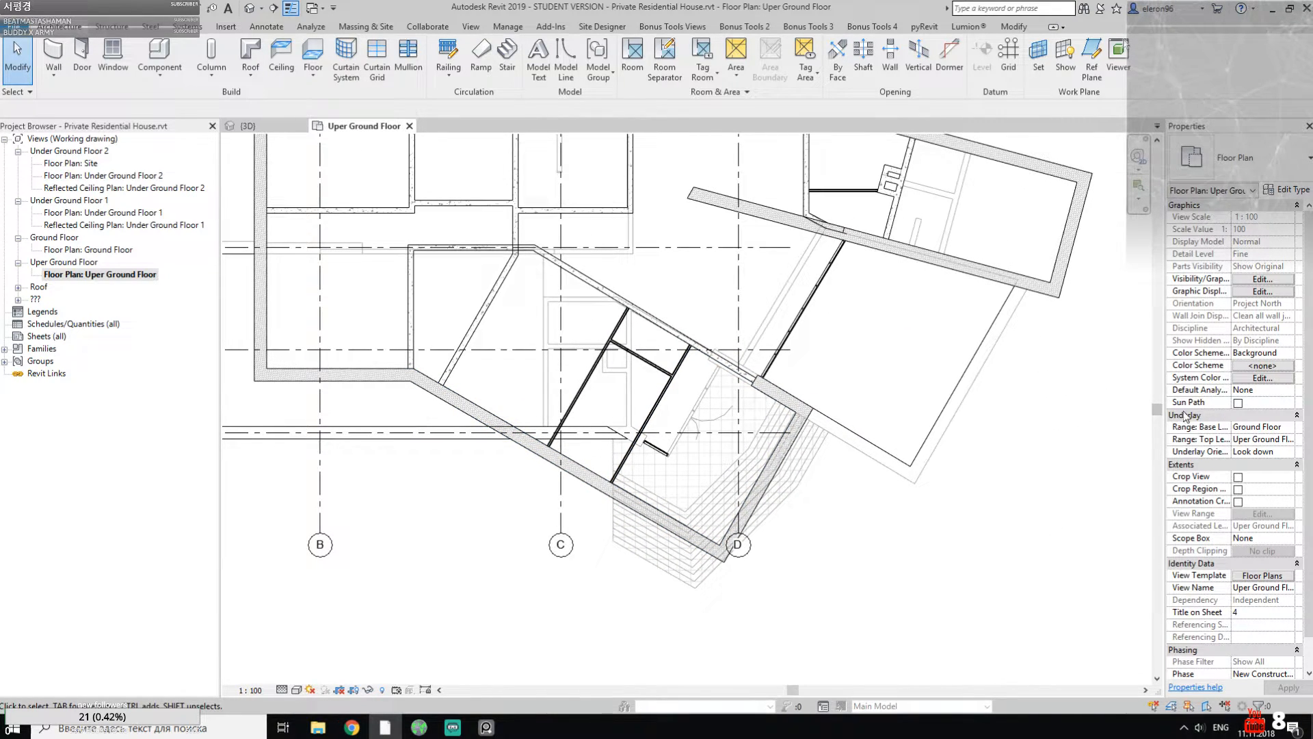
{"action": "left_click", "coordinate": [1262, 427]}
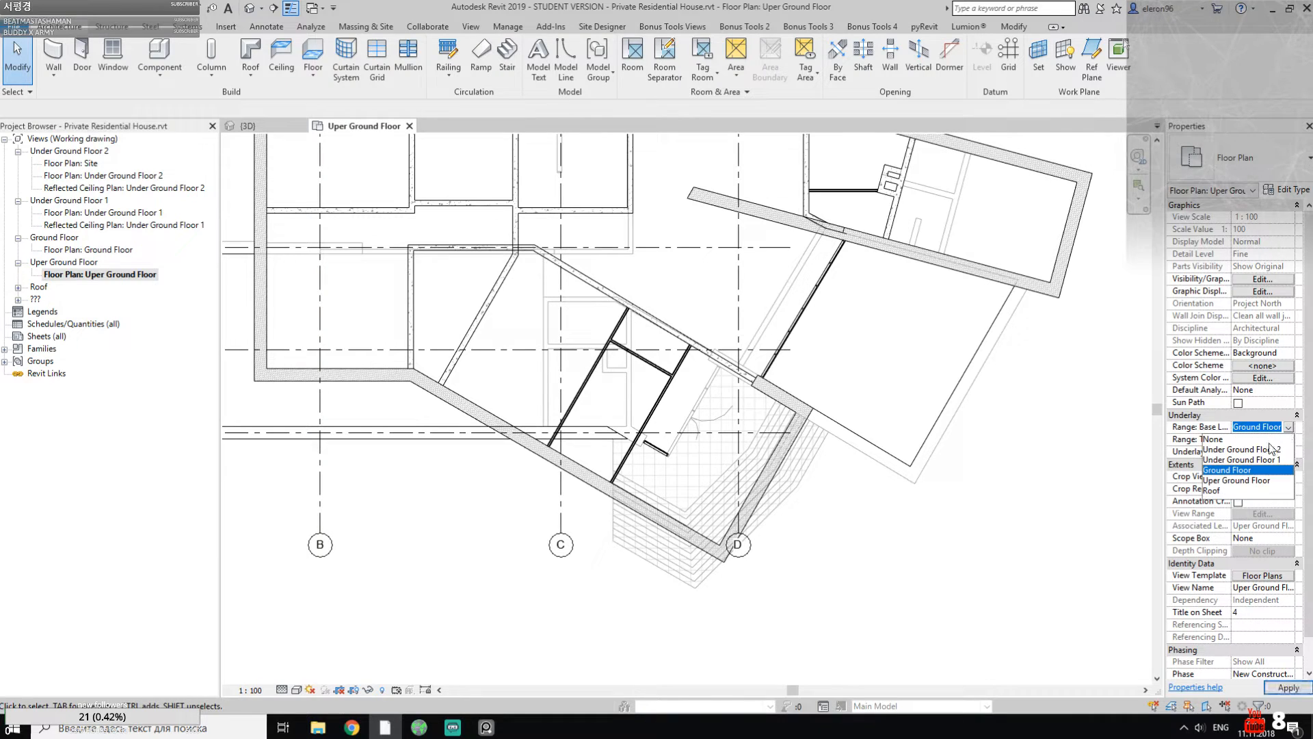
{"action": "left_click", "coordinate": [1227, 439]}
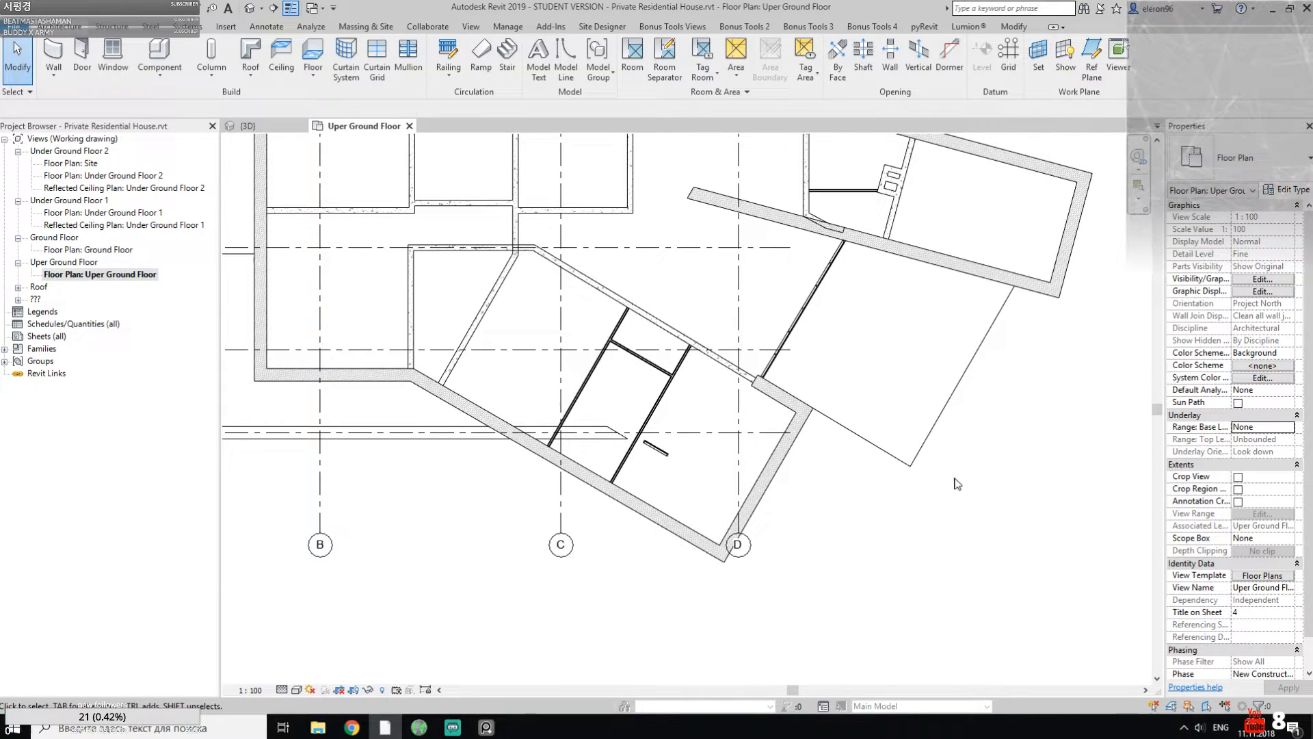
{"action": "scroll", "coordinate": [844, 492], "scroll_direction": "down", "scroll_amount": 1}
{"action": "scroll", "coordinate": [602, 536], "scroll_direction": "up", "scroll_amount": 5}
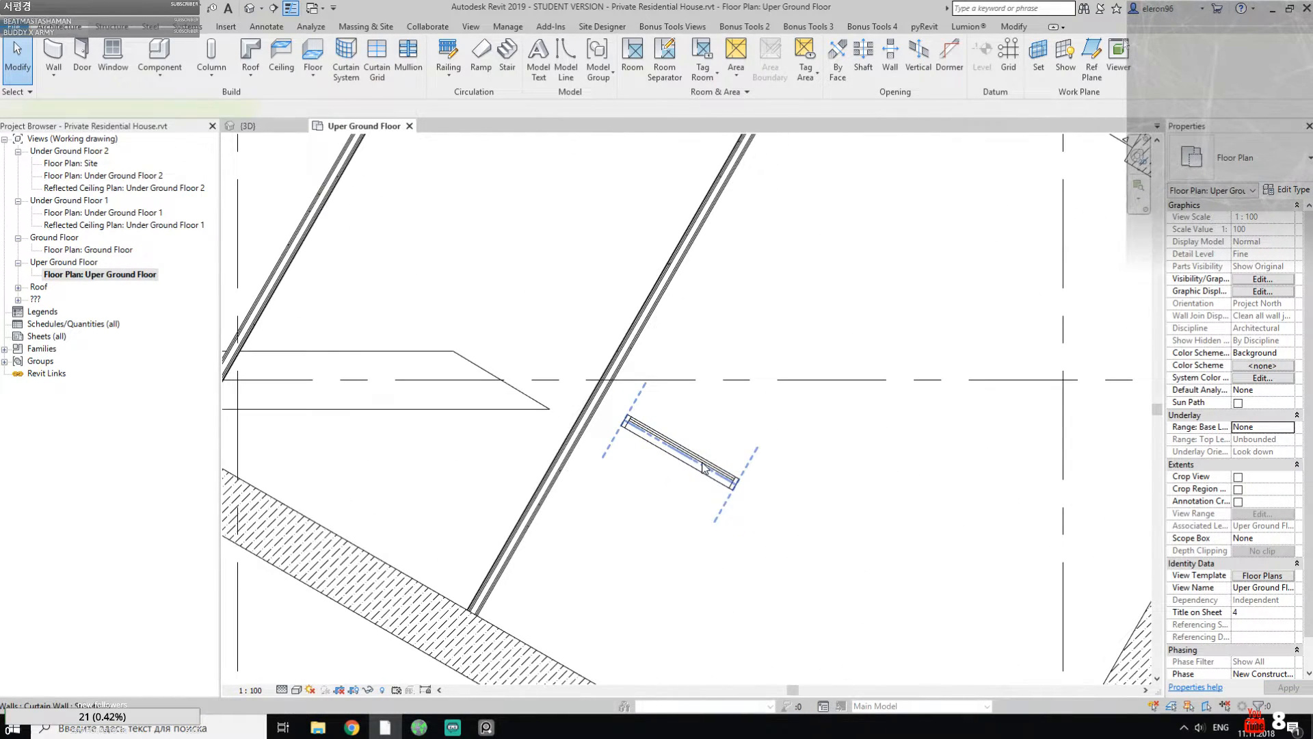
{"action": "left_click", "coordinate": [704, 468]}
{"action": "key", "text": "Delete"}
{"action": "scroll", "coordinate": [795, 476], "scroll_direction": "down", "scroll_amount": 7}
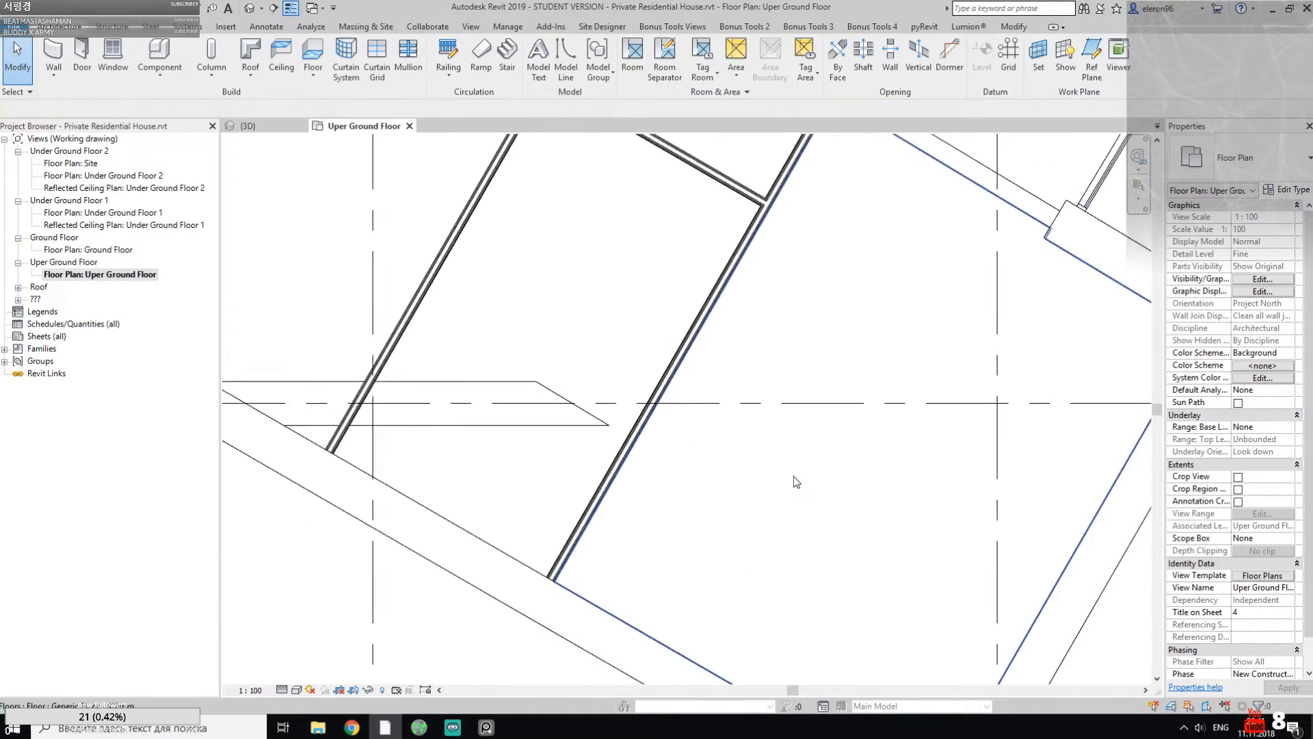
{"action": "scroll", "coordinate": [743, 469], "scroll_direction": "up", "scroll_amount": 4}
{"action": "key", "text": "ctrl+z"}
Step: Attach the short Storefront curtain wall's top to the floor slab above in an isolated 3D view, accepting the element deletion, and return to the plan
{"action": "scroll", "coordinate": [821, 479], "scroll_direction": "up", "scroll_amount": 2}
{"action": "left_click", "coordinate": [683, 453]}
{"action": "left_click", "coordinate": [407, 77]}
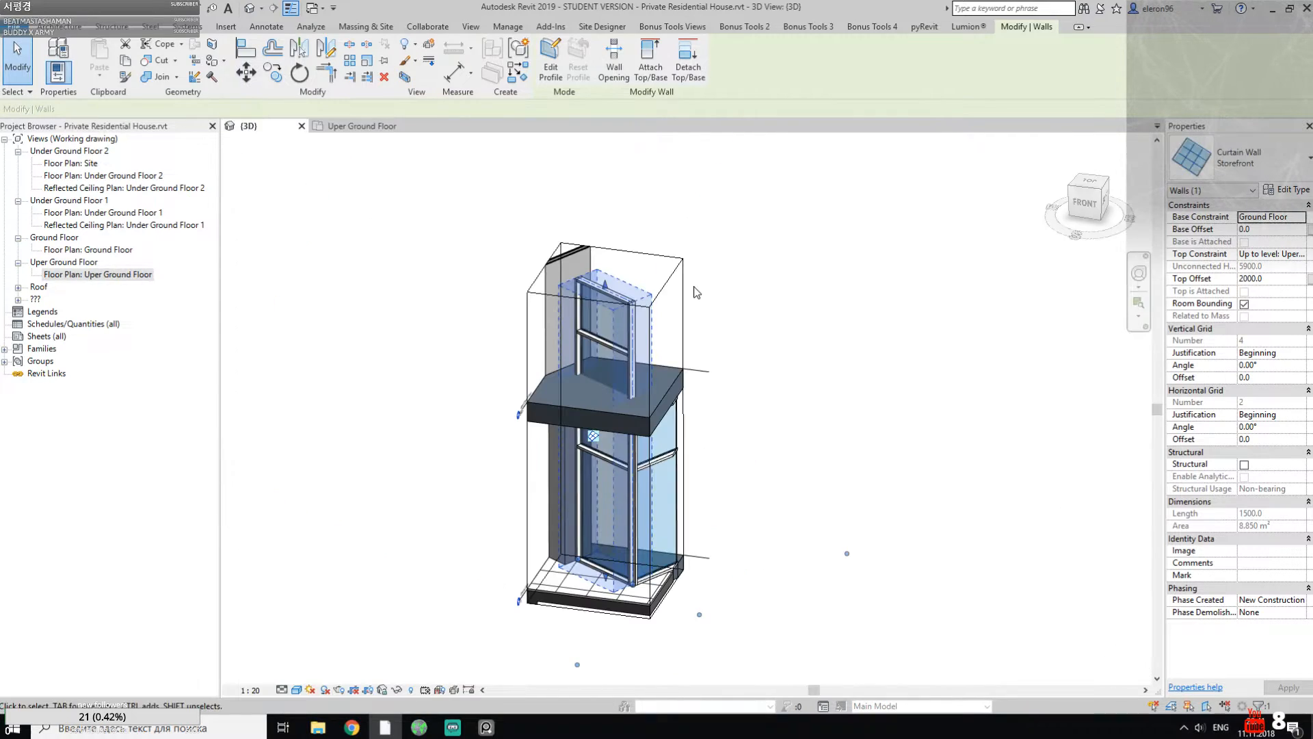
{"action": "middle_click_drag", "start_coordinate": [637, 385], "coordinate": [795, 313], "text": "shift"}
{"action": "left_click", "coordinate": [649, 63]}
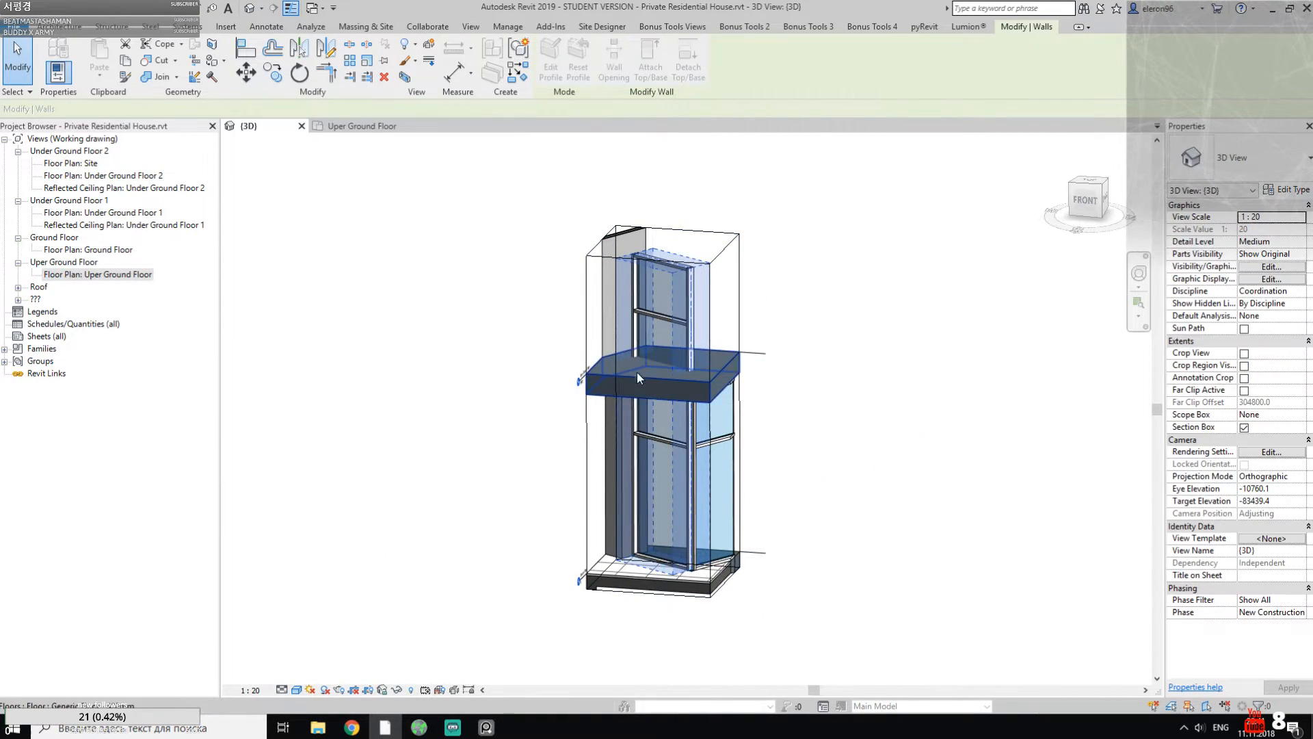
{"action": "left_click", "coordinate": [652, 387]}
{"action": "left_click", "coordinate": [1096, 699]}
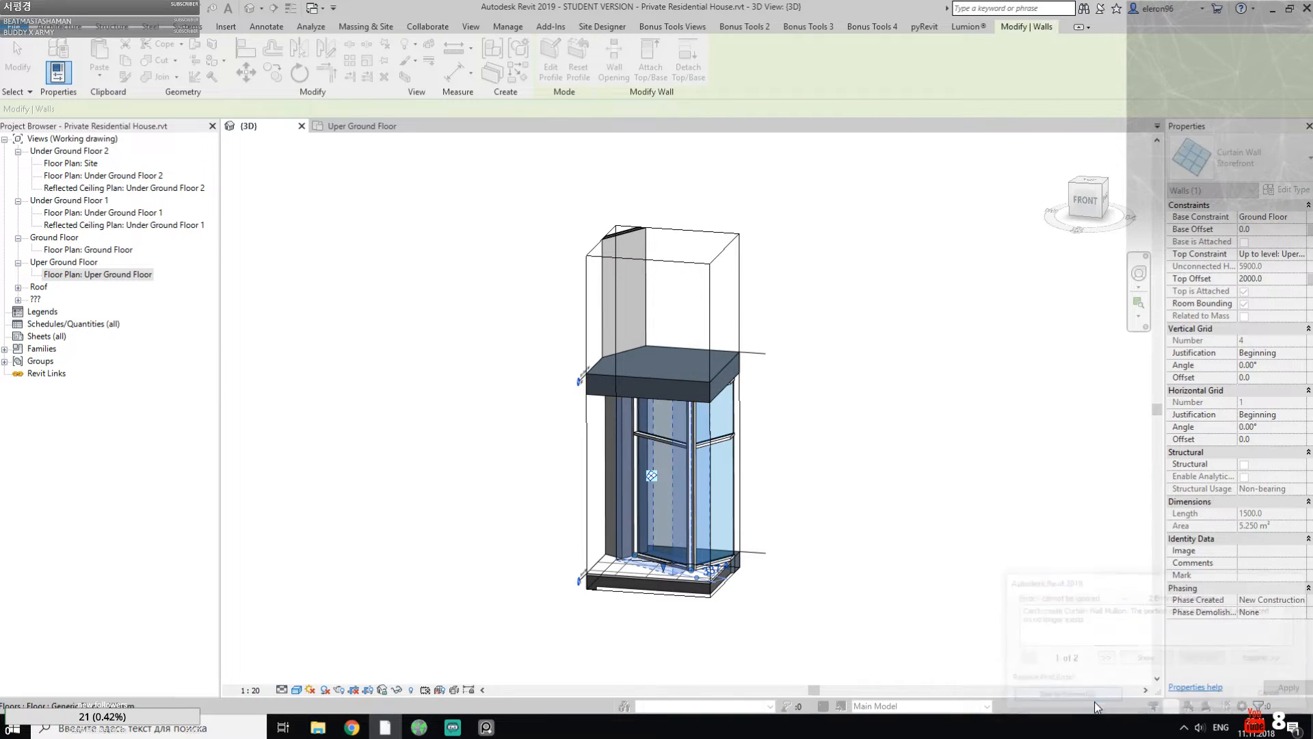
{"action": "left_click", "coordinate": [899, 238]}
{"action": "left_click", "coordinate": [375, 127]}
Step: Try to attach the top of the long horizontal Generic - 675 wall to the floor between the partitions, choosing to unjoin the elements
{"action": "scroll", "coordinate": [599, 373], "scroll_direction": "down", "scroll_amount": 5}
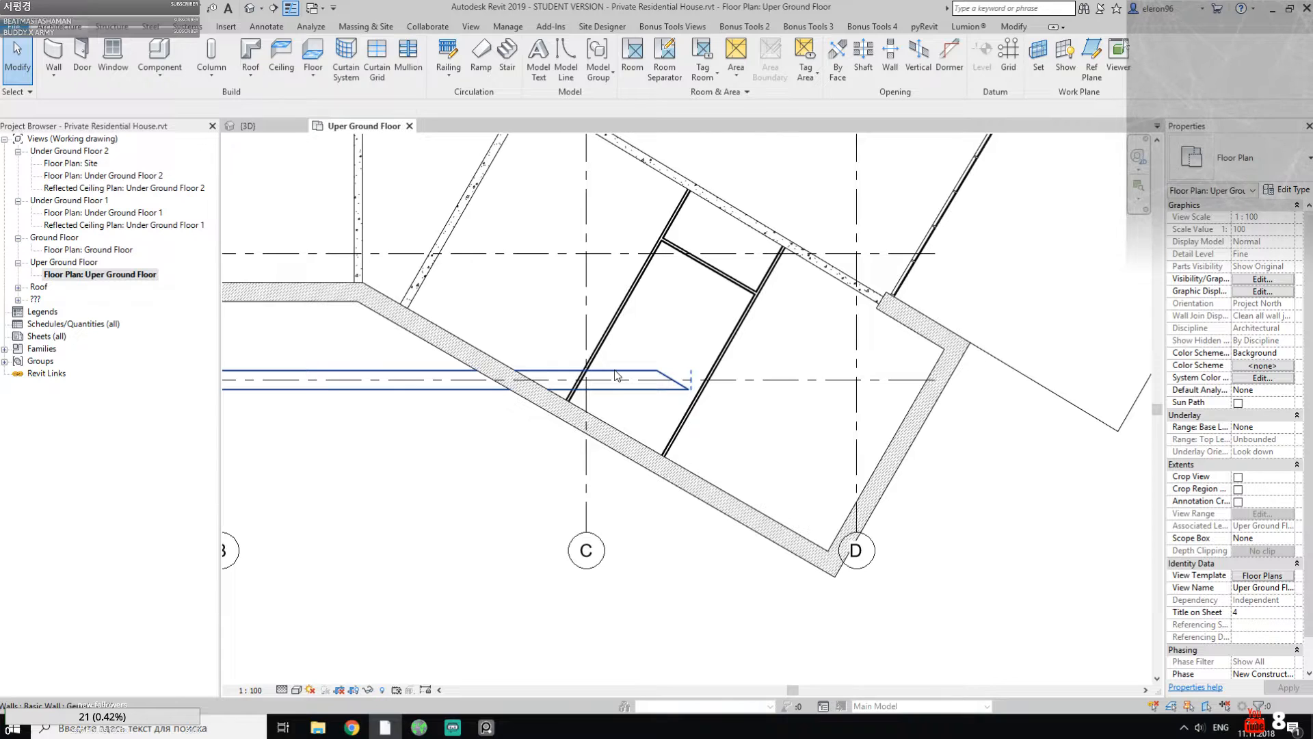
{"action": "left_click", "coordinate": [619, 378]}
{"action": "middle_click_drag", "start_coordinate": [634, 418], "coordinate": [570, 481]}
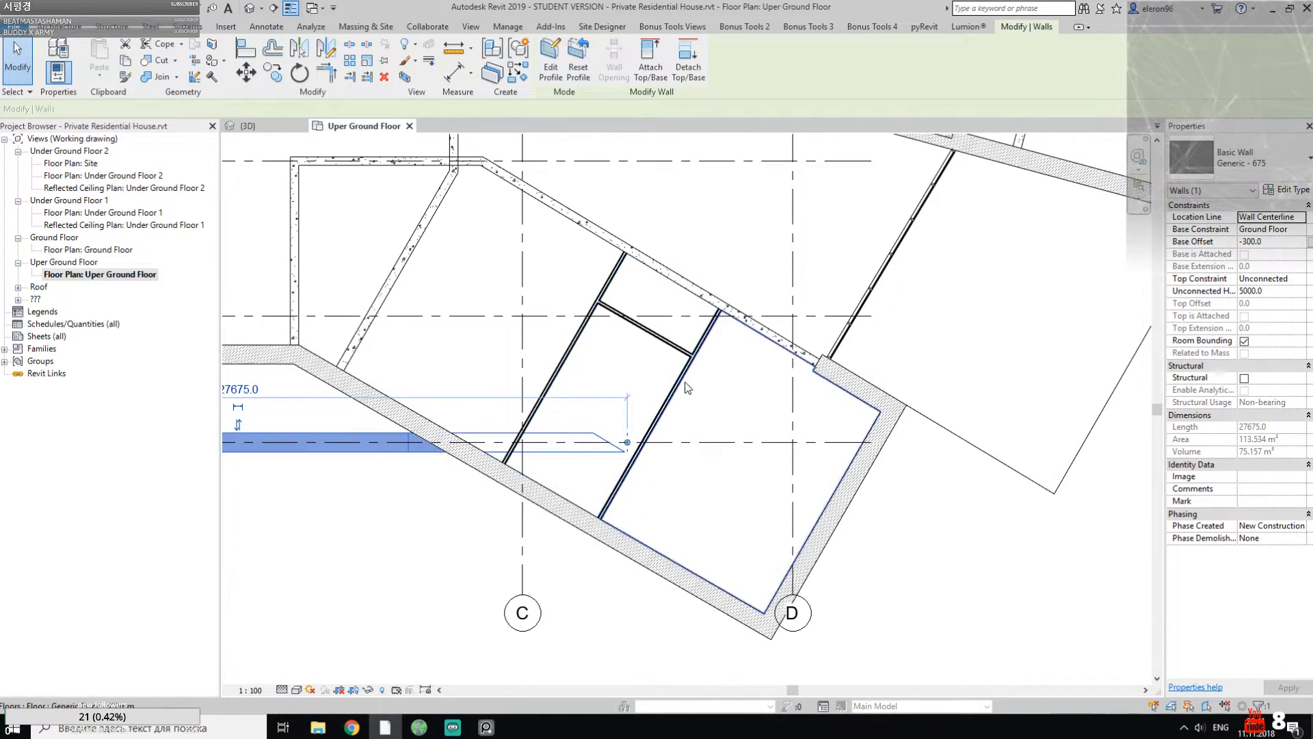
{"action": "left_click", "coordinate": [670, 406]}
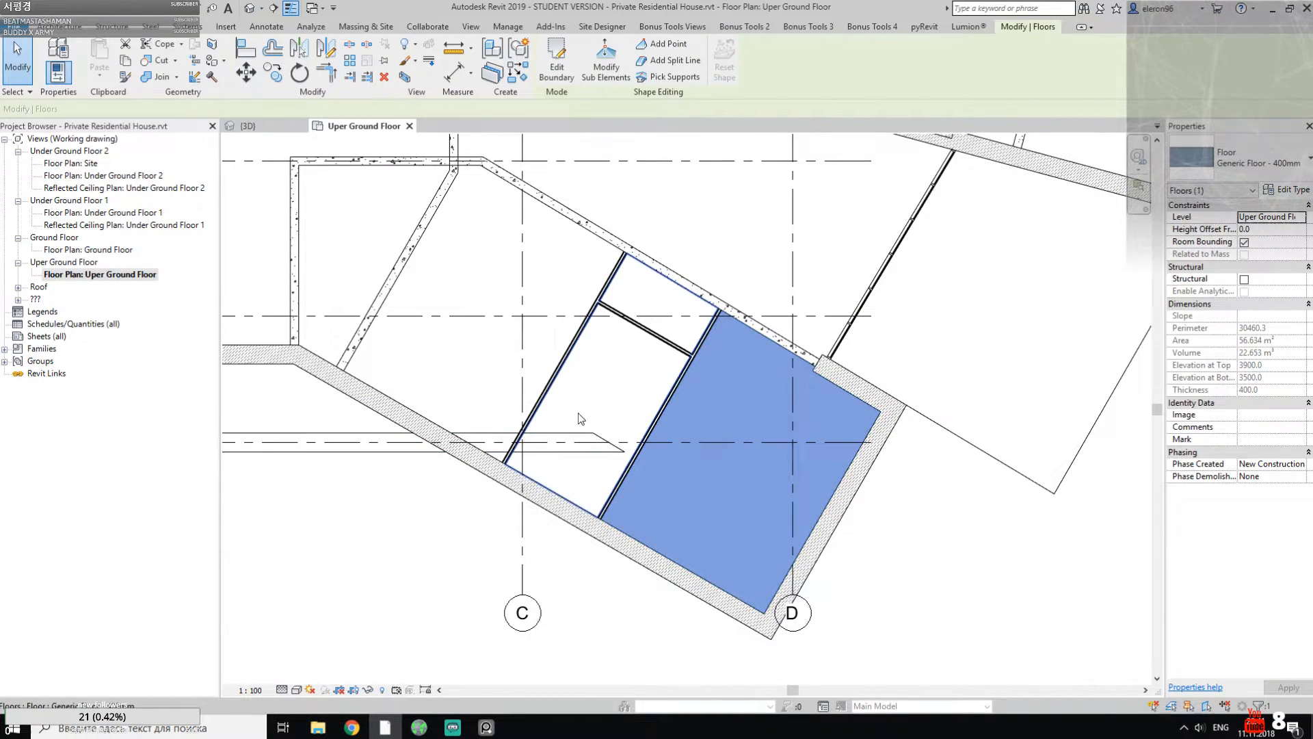
{"action": "left_click", "coordinate": [539, 411]}
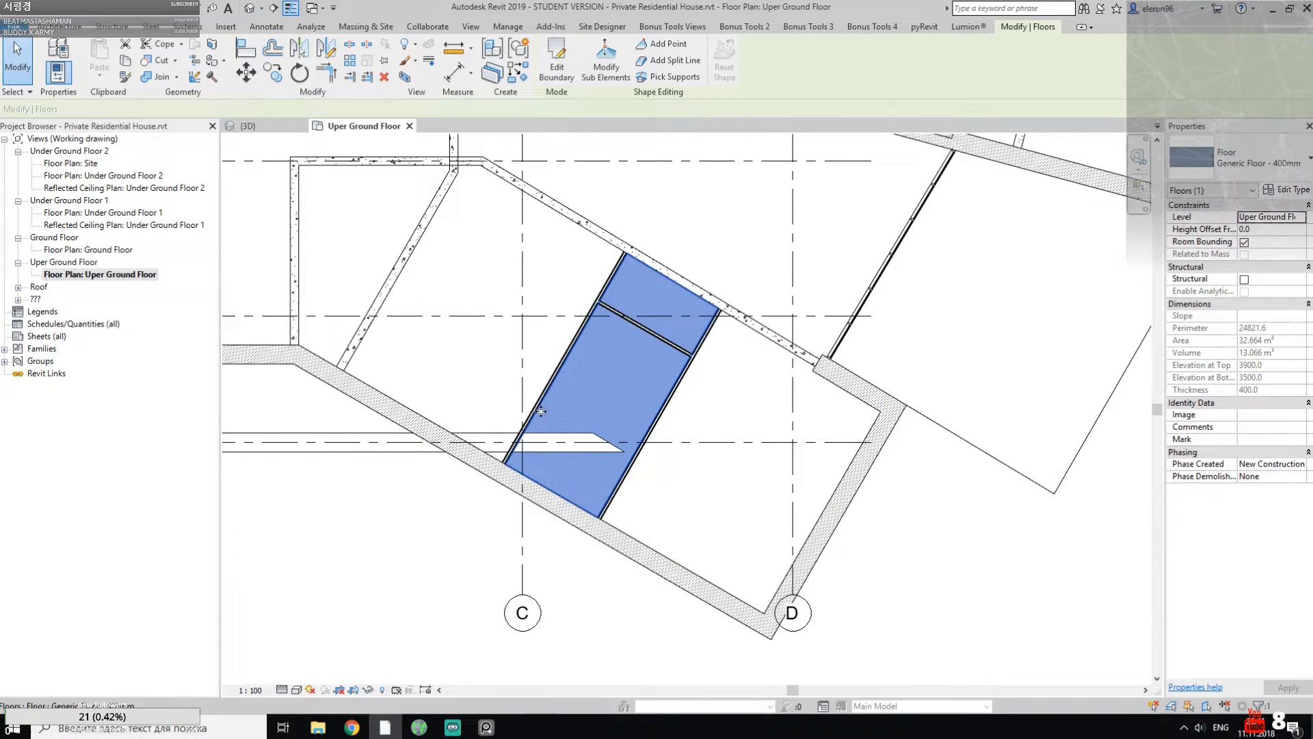
{"action": "left_click", "coordinate": [559, 438]}
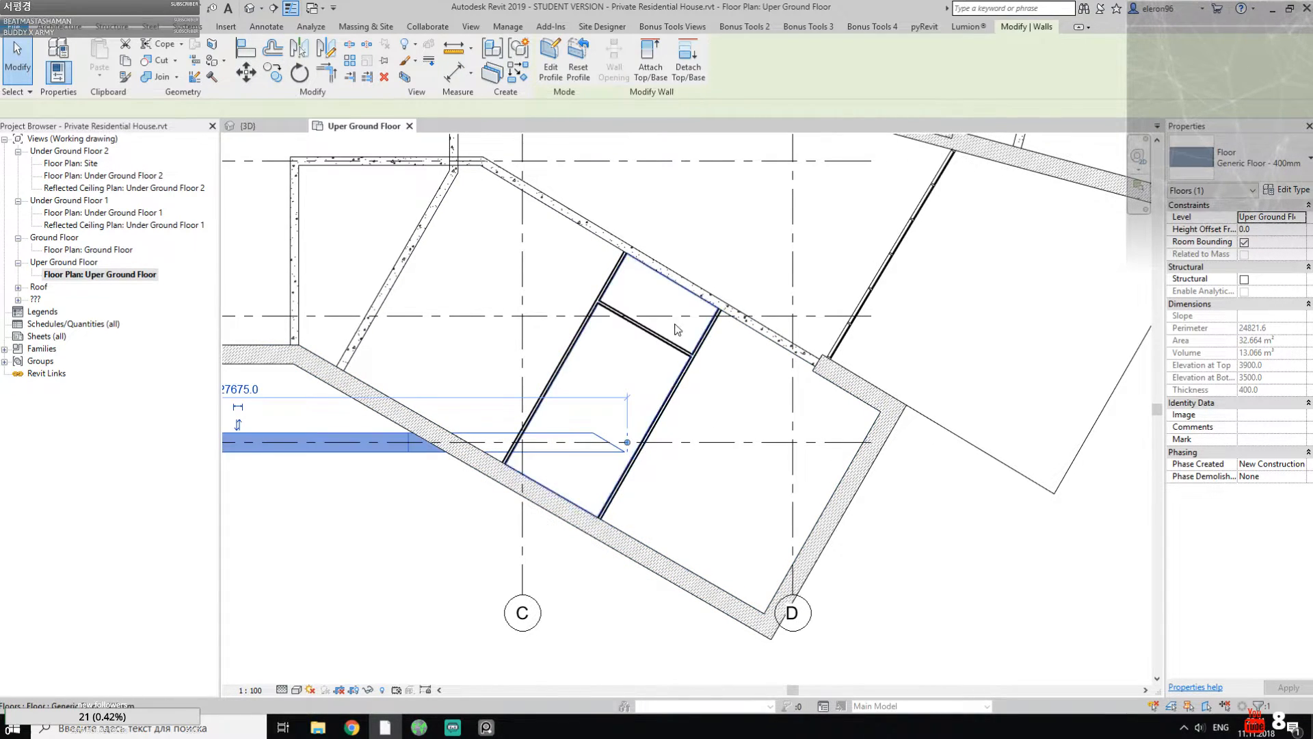
{"action": "left_click", "coordinate": [655, 77]}
{"action": "left_click", "coordinate": [645, 375]}
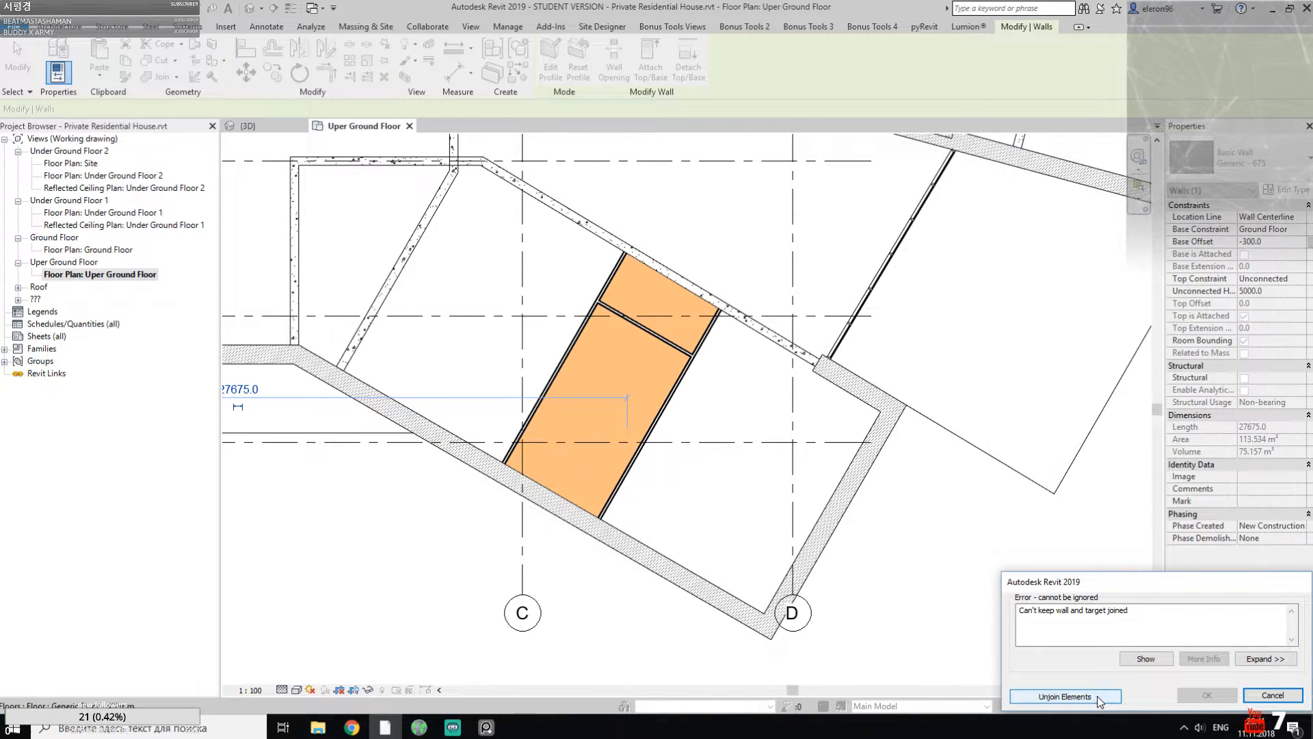
{"action": "left_click", "coordinate": [1065, 697]}
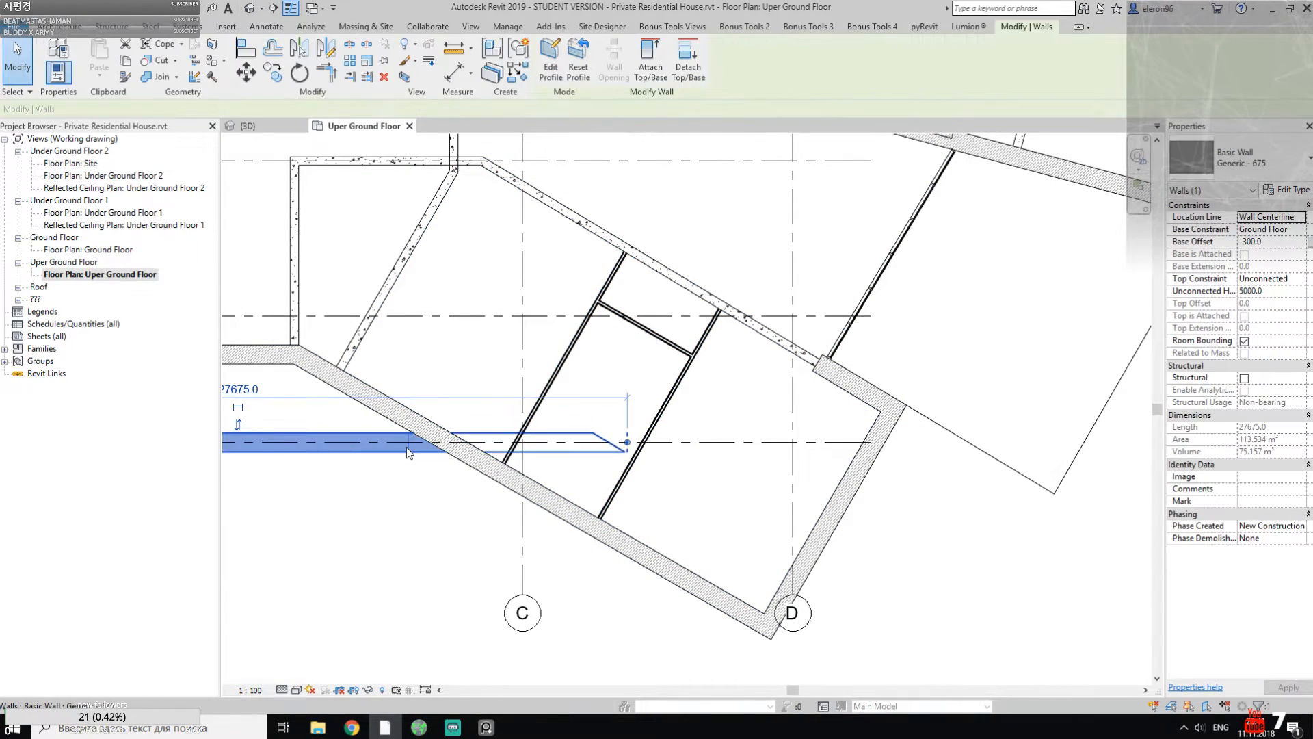
{"action": "middle_click_drag", "start_coordinate": [486, 419], "coordinate": [641, 431]}
{"action": "scroll", "coordinate": [640, 431], "scroll_direction": "up", "scroll_amount": 1}
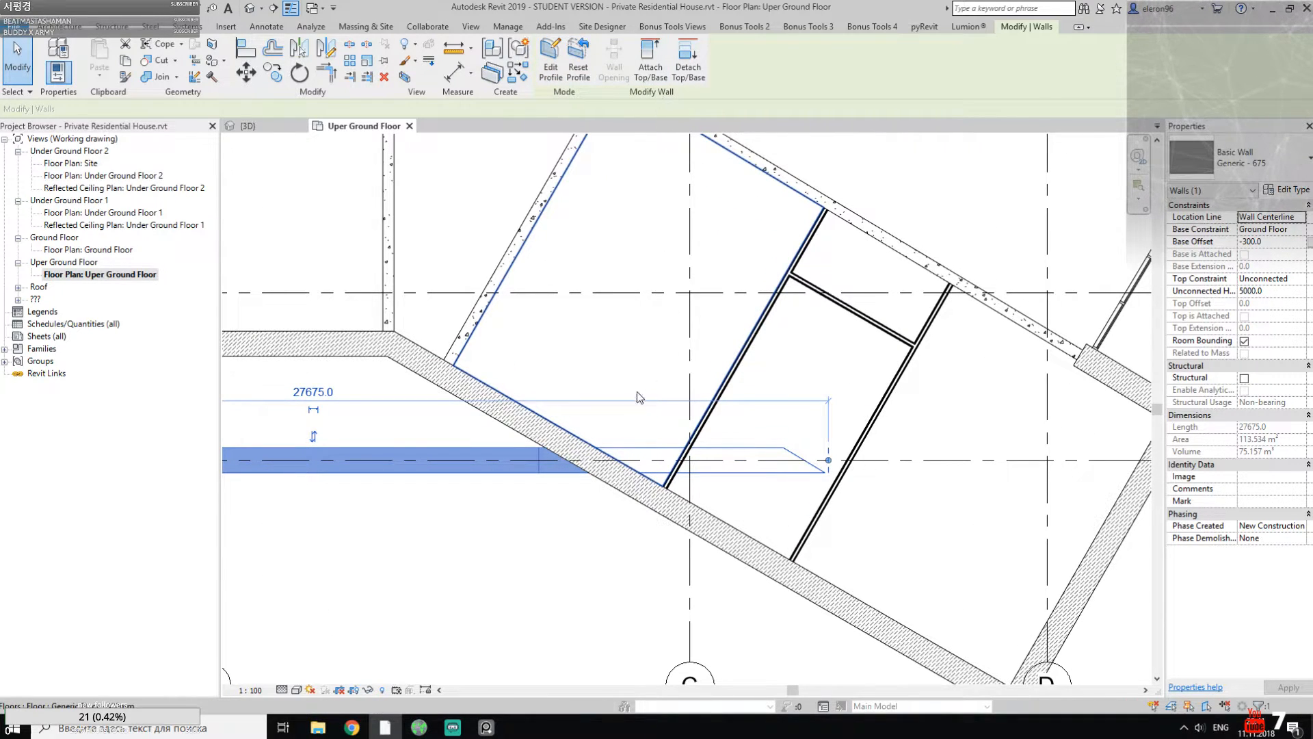
{"action": "scroll", "coordinate": [633, 394], "scroll_direction": "down", "scroll_amount": 1}
{"action": "middle_click_drag", "start_coordinate": [591, 545], "coordinate": [506, 575]}
{"action": "left_click", "coordinate": [507, 574]}
Step: Place a 1700x1500 АР-Окно-3_Створки window in the slanted exterior wall before grid D, 3000 mm from the partition
{"action": "middle_click_drag", "start_coordinate": [750, 560], "coordinate": [556, 418]}
{"action": "scroll", "coordinate": [566, 503], "scroll_direction": "up", "scroll_amount": 2}
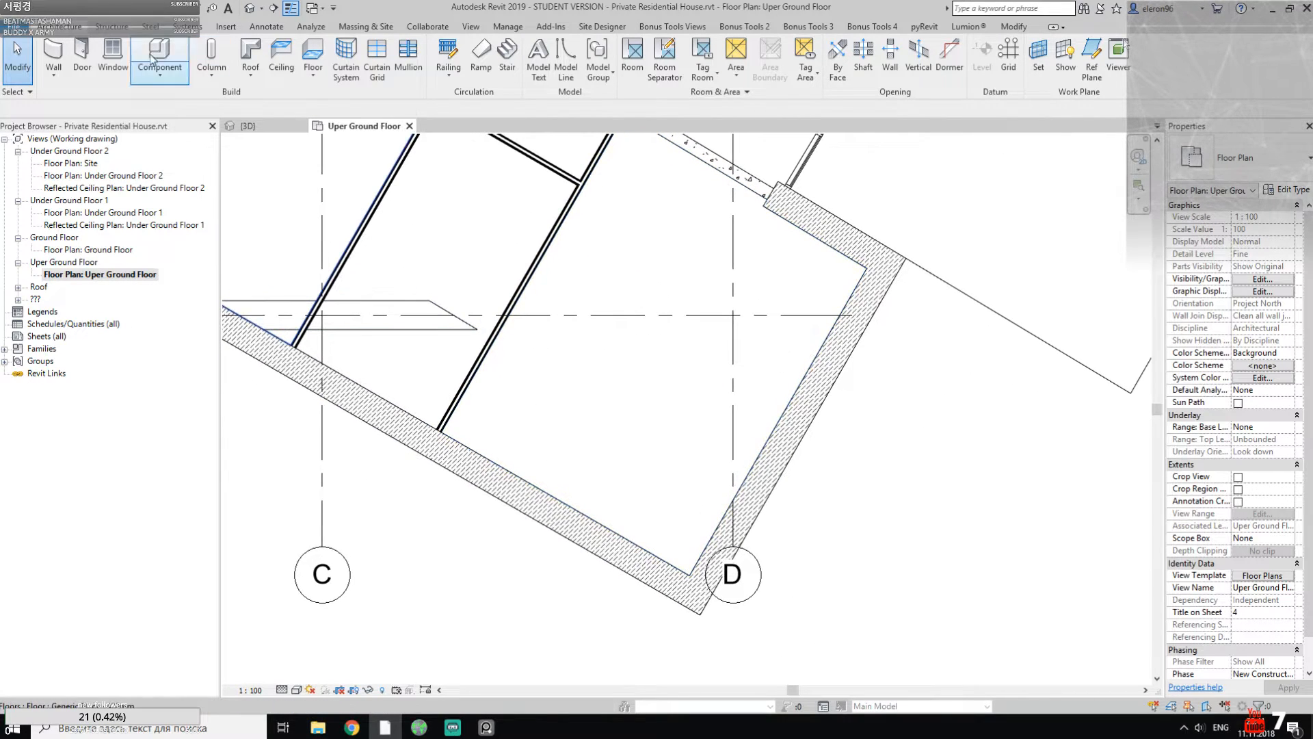
{"action": "left_click", "coordinate": [114, 55]}
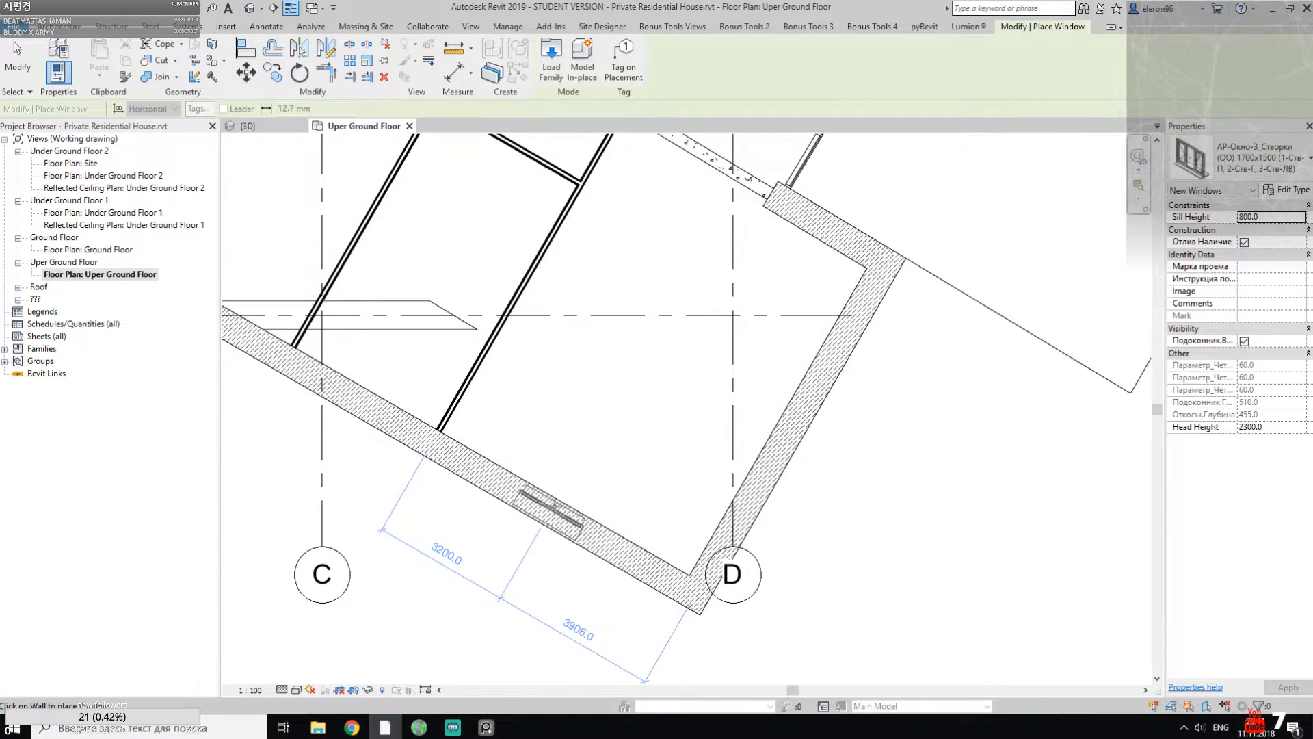
{"action": "scroll", "coordinate": [551, 504], "scroll_direction": "up", "scroll_amount": 4}
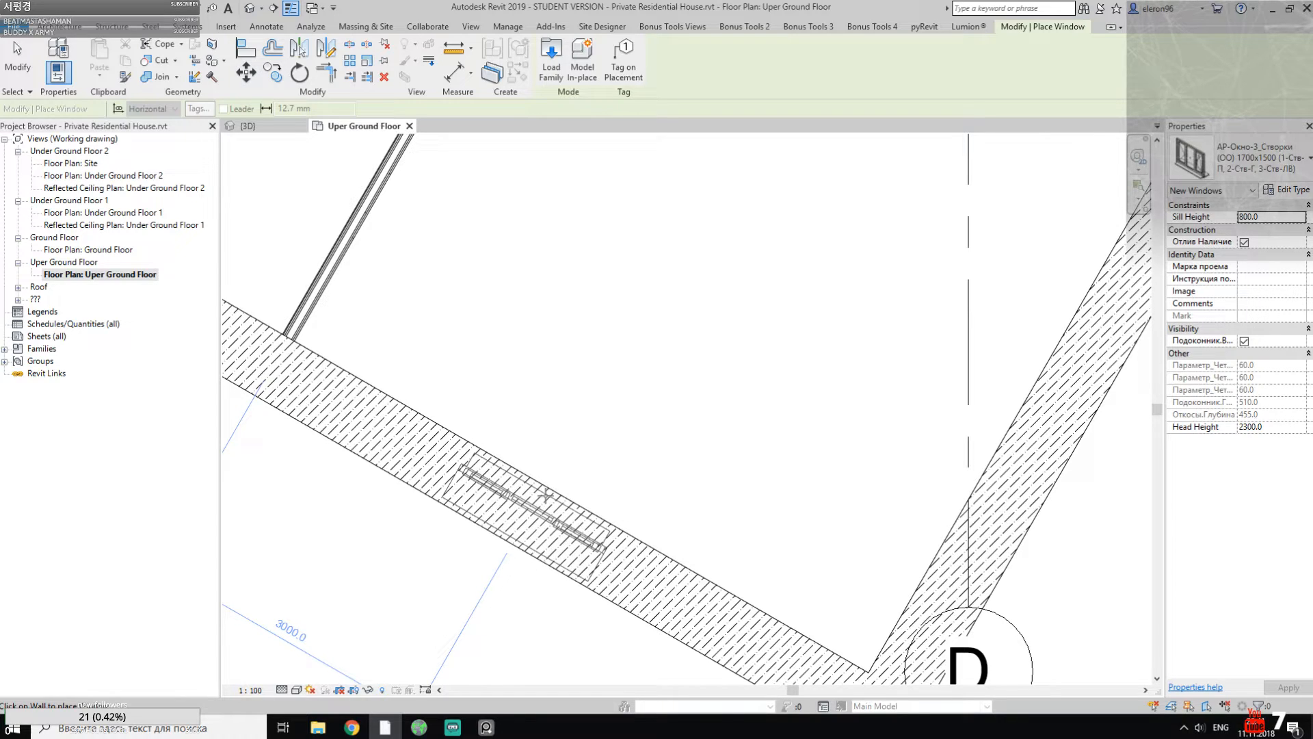
{"action": "scroll", "coordinate": [588, 472], "scroll_direction": "down", "scroll_amount": 4}
{"action": "scroll", "coordinate": [589, 471], "scroll_direction": "up", "scroll_amount": 4}
{"action": "left_click", "coordinate": [589, 472]}
{"action": "key", "text": "Escape"}
Step: Flip the new window so its frame sits toward the outer face of the slanted wall
{"action": "left_click", "coordinate": [581, 490]}
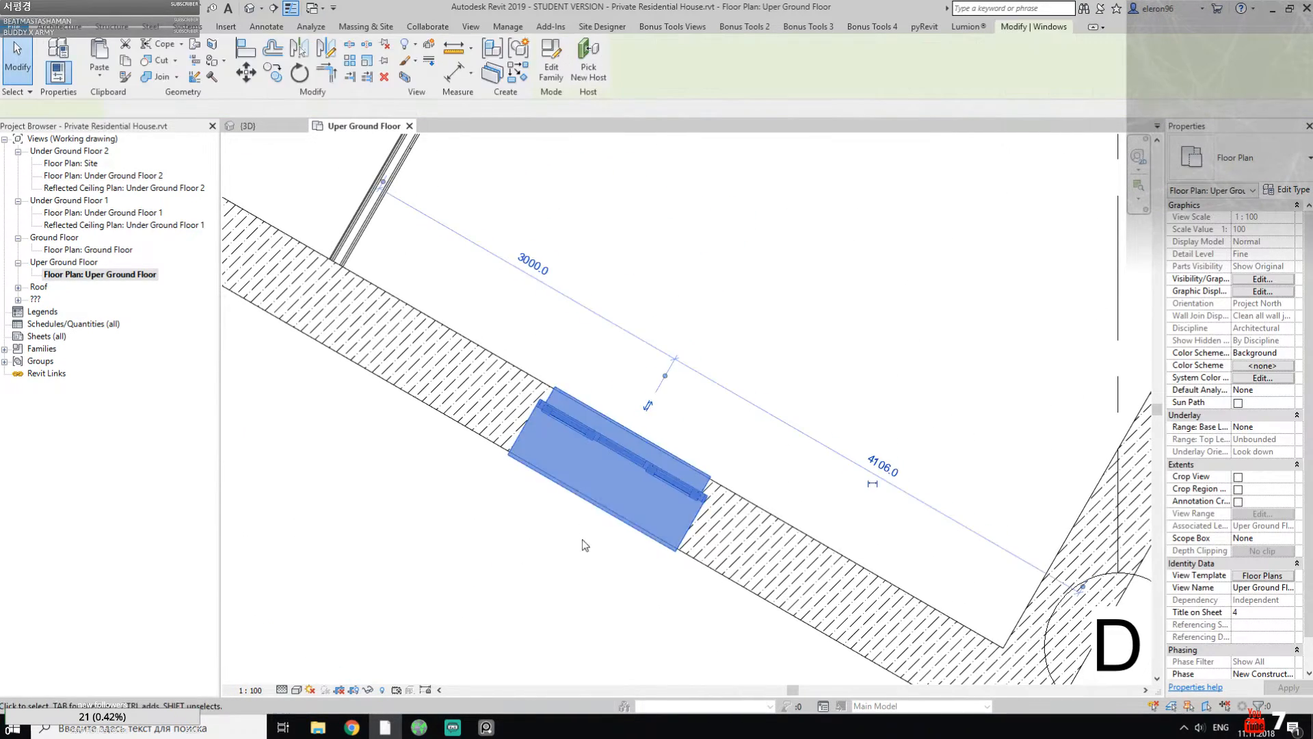
{"action": "key", "text": "Escape"}
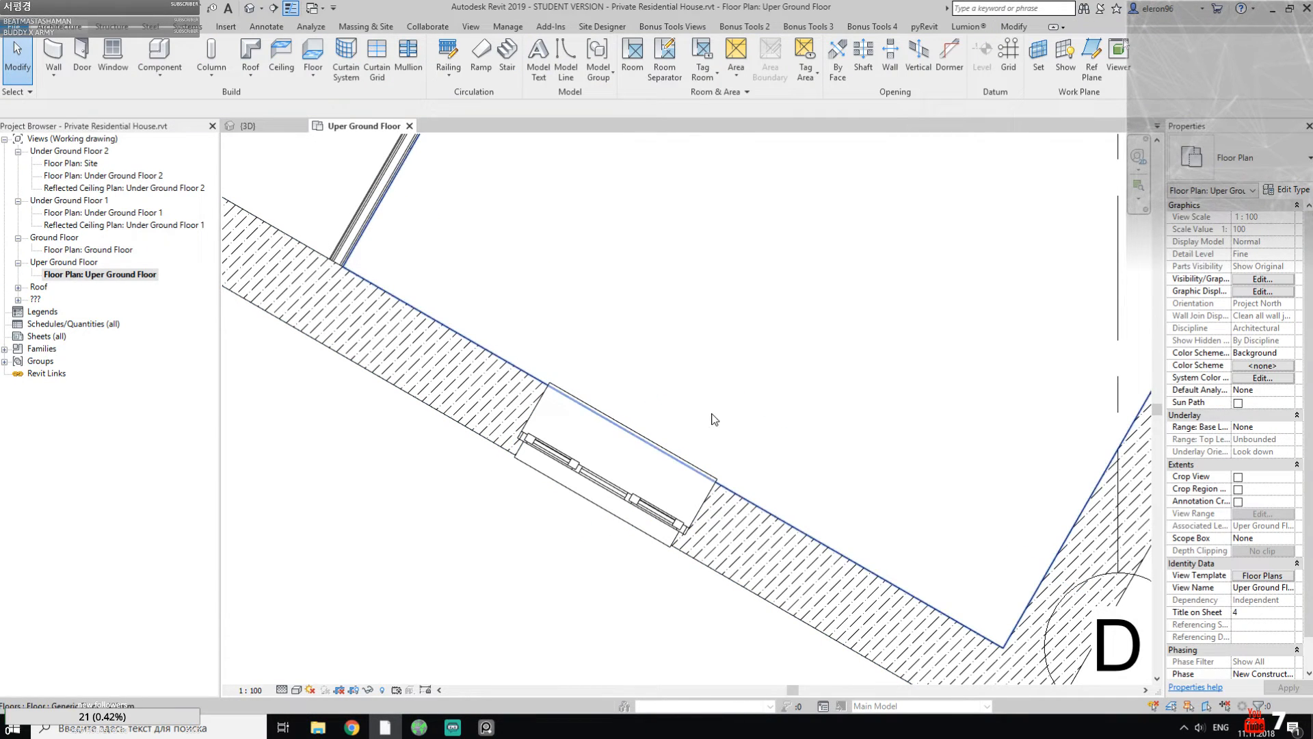
{"action": "scroll", "coordinate": [650, 379], "scroll_direction": "down", "scroll_amount": 2}
{"action": "middle_click_drag", "start_coordinate": [638, 423], "coordinate": [608, 464]}
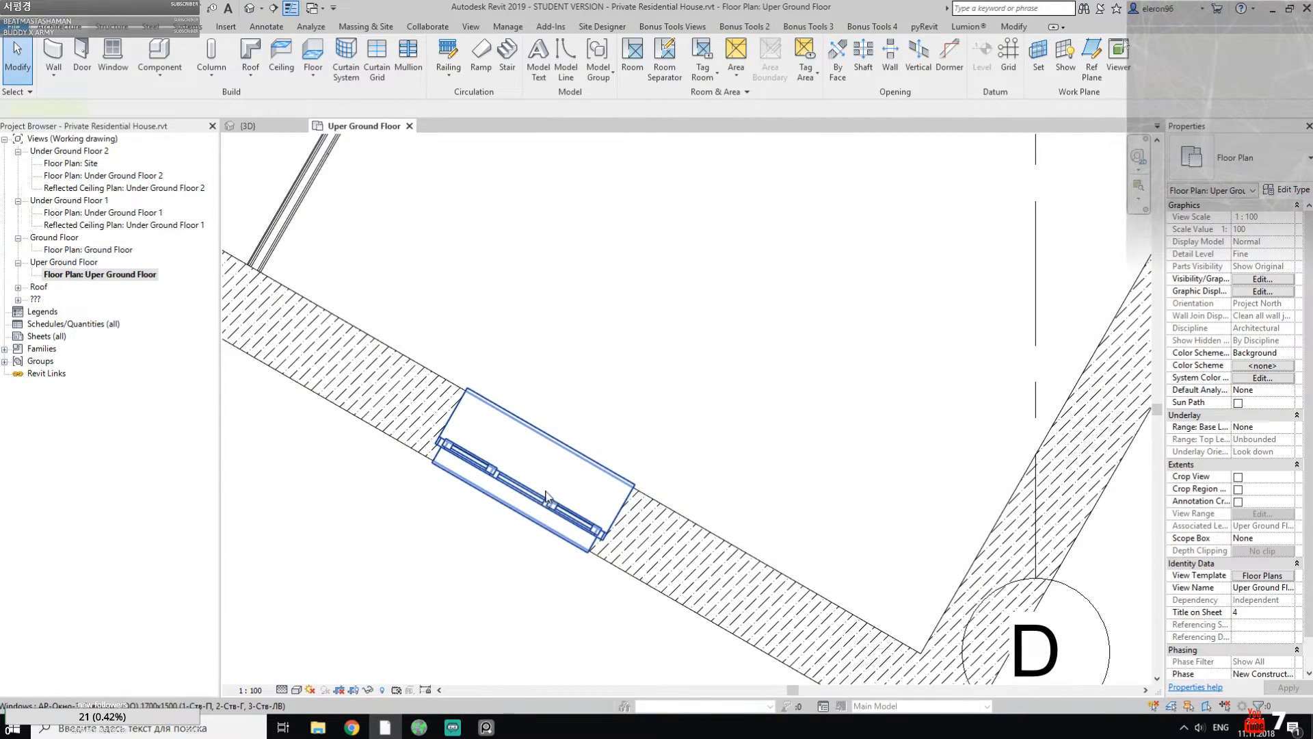
{"action": "left_click", "coordinate": [543, 501]}
{"action": "scroll", "coordinate": [660, 420], "scroll_direction": "down", "scroll_amount": 1}
{"action": "middle_click_drag", "start_coordinate": [660, 420], "coordinate": [633, 414]}
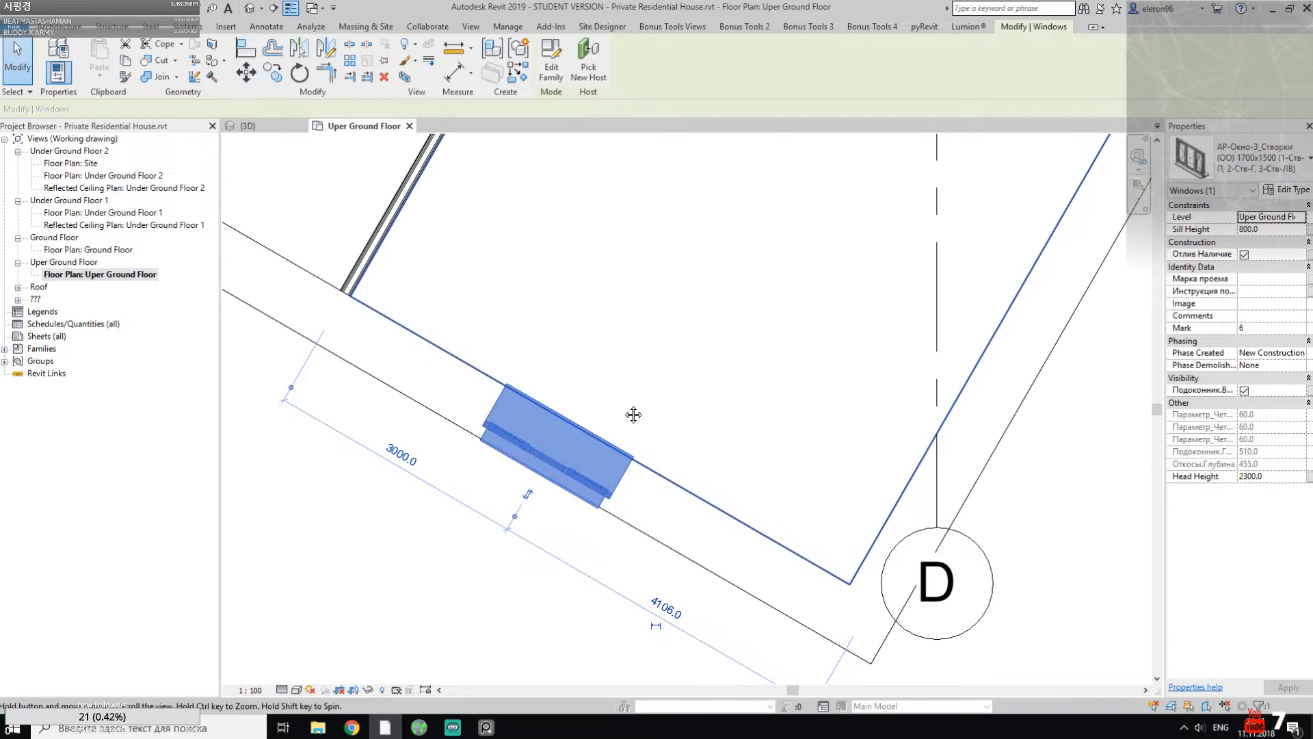
{"action": "left_click", "coordinate": [626, 379]}
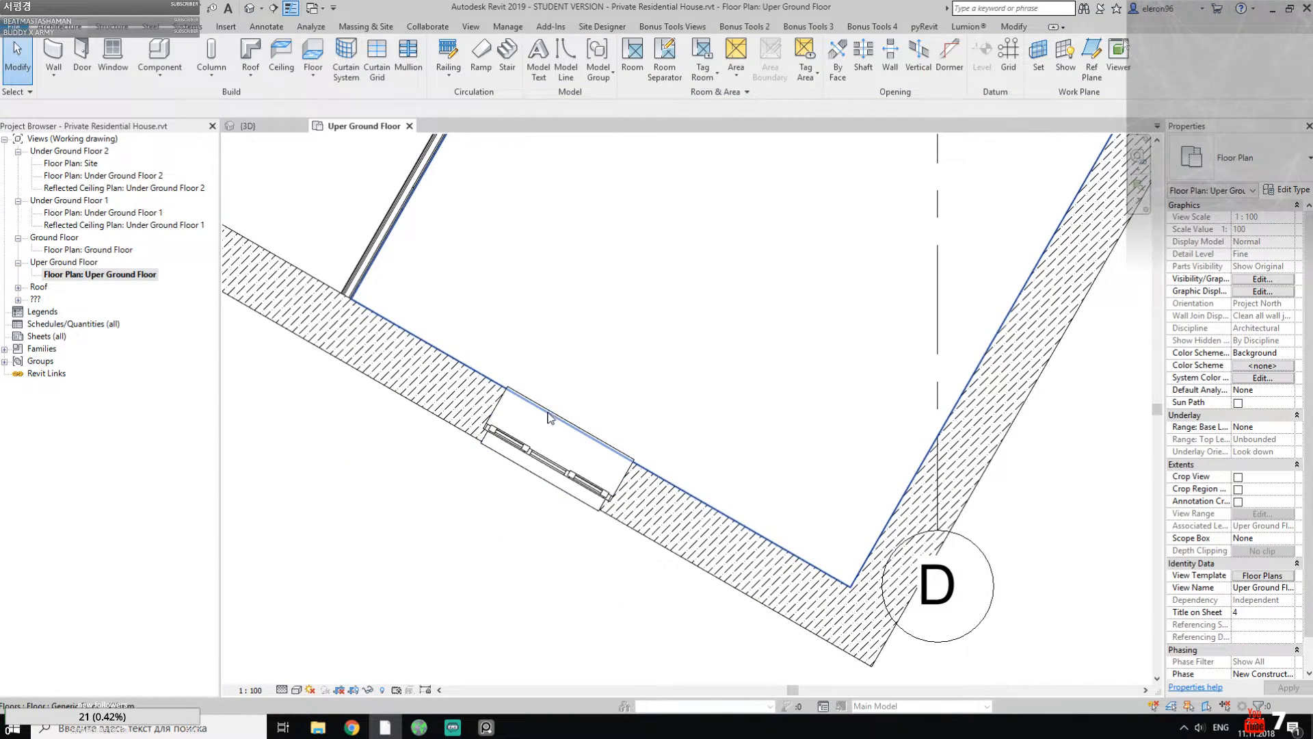
Step: Compare the new window on the whole 3D model with the reference photo of the facade
{"action": "left_click", "coordinate": [253, 127]}
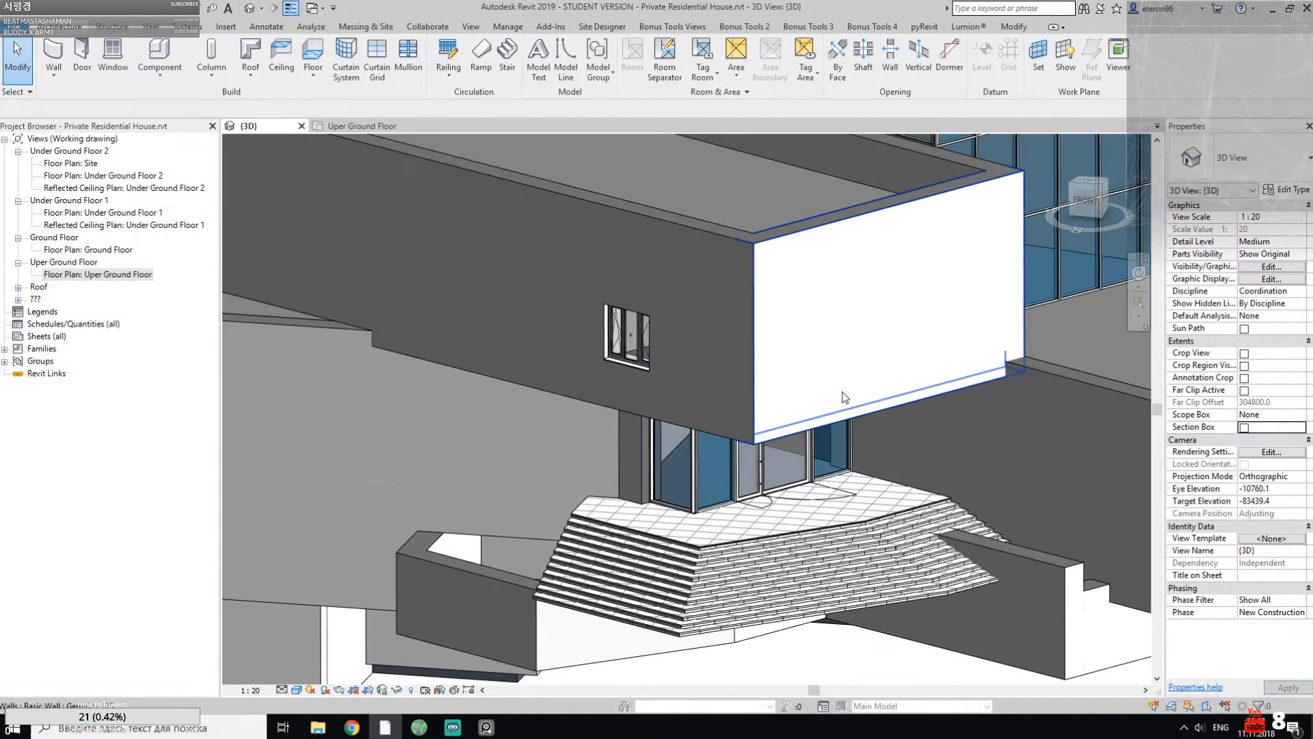
{"action": "mouse_move", "coordinate": [670, 397]}
{"action": "middle_mouse_down", "text": "shift"}
{"action": "mouse_move", "coordinate": [760, 332]}
{"action": "mouse_move", "coordinate": [683, 445]}
{"action": "middle_mouse_up", "text": "shift"}
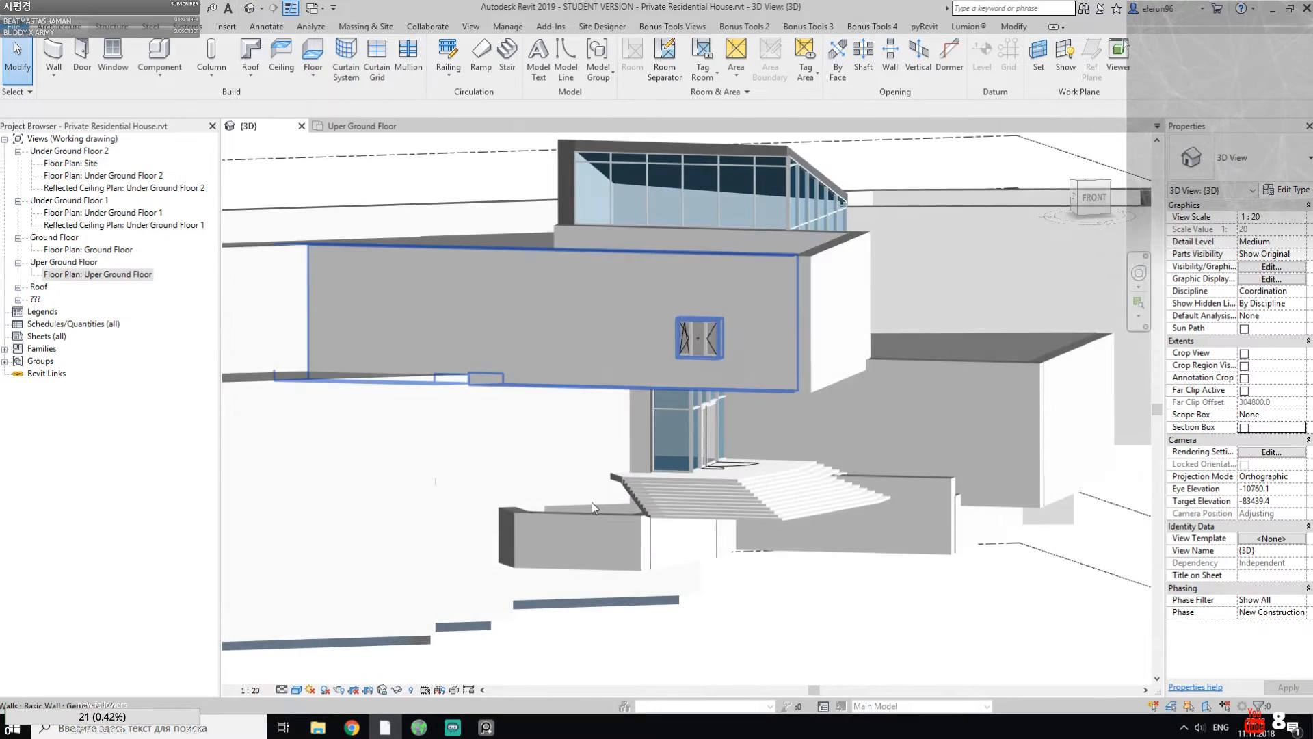
{"action": "left_click", "coordinate": [478, 730]}
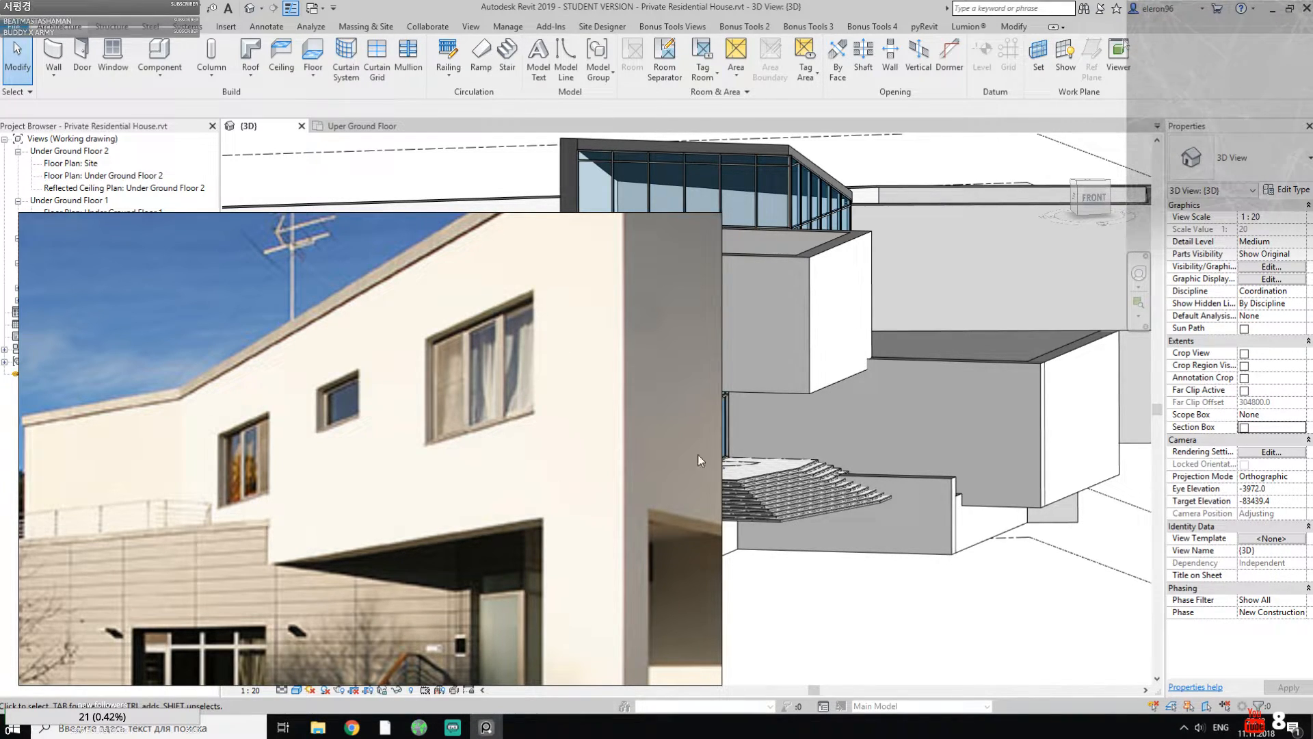
{"action": "left_click", "coordinate": [901, 634]}
{"action": "left_click", "coordinate": [483, 726]}
Step: Try a sill height of 1600 mm for the new three-sash window
{"action": "left_click", "coordinate": [697, 338]}
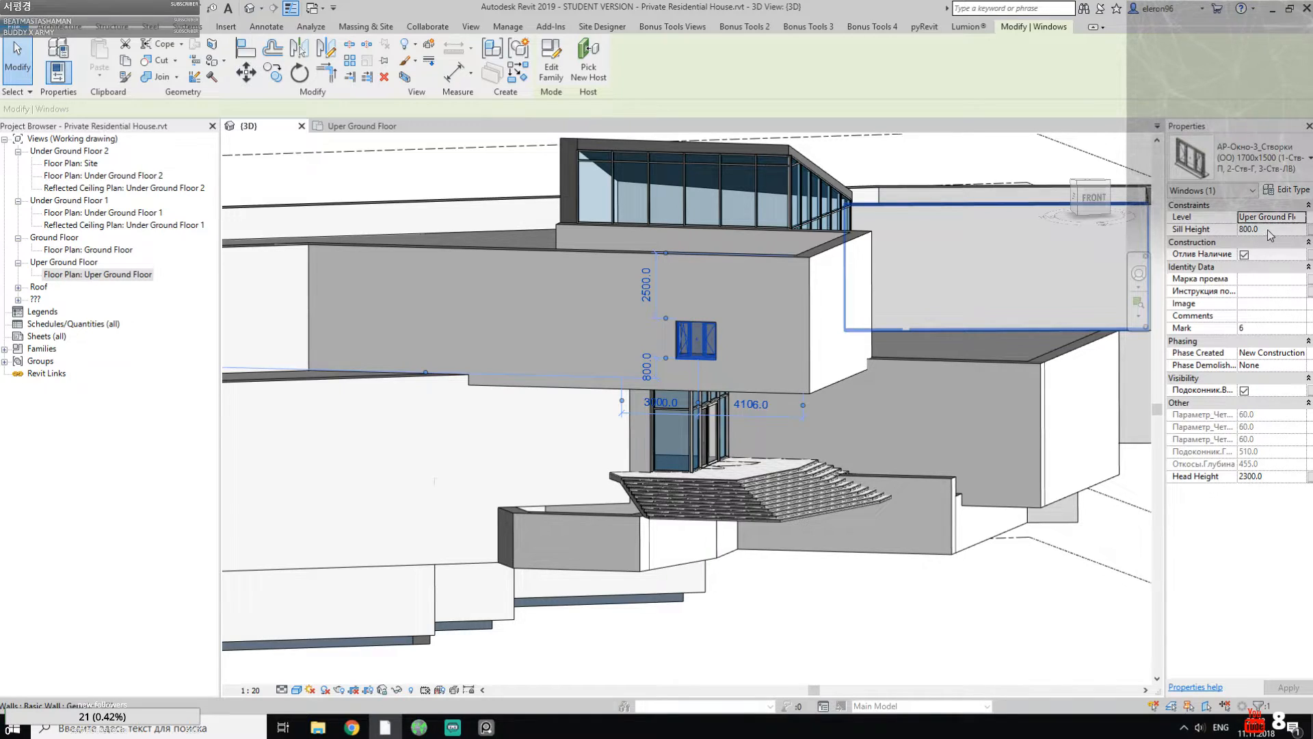
{"action": "left_click", "coordinate": [1265, 229]}
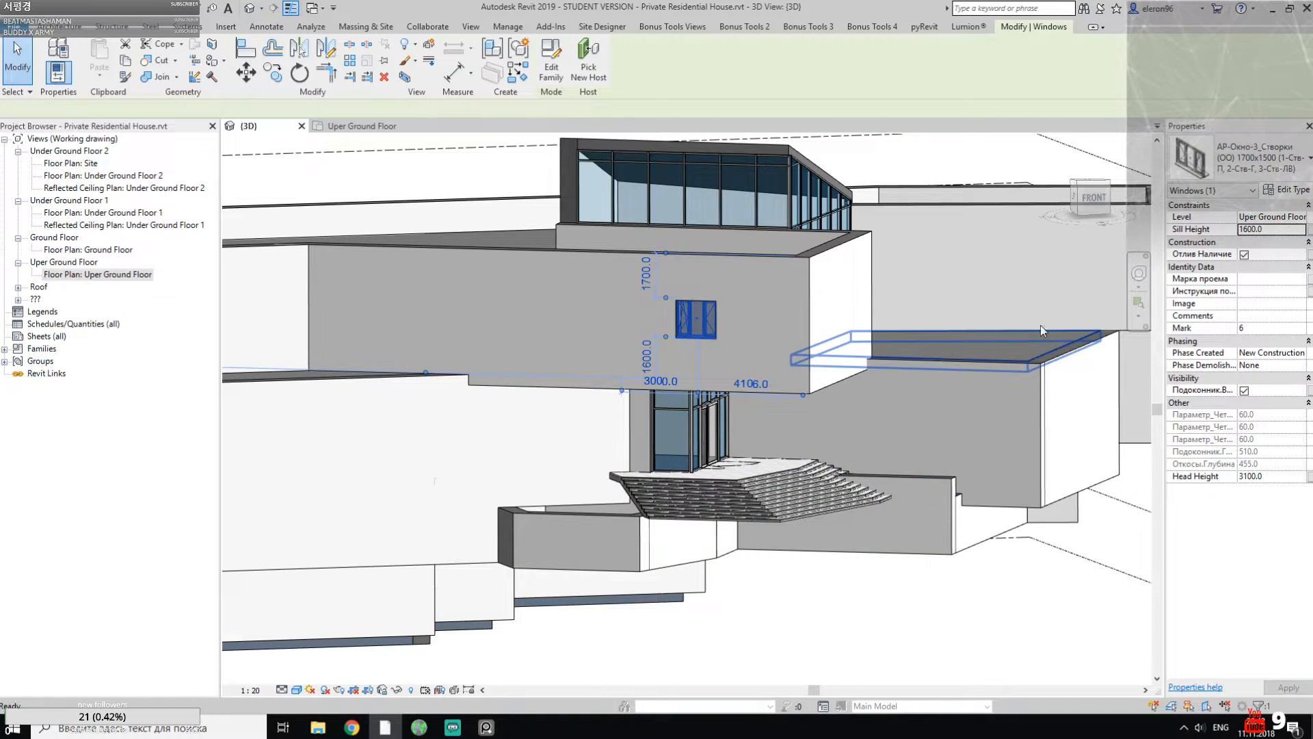
{"action": "key", "text": "Escape"}
{"action": "left_click", "coordinate": [1285, 190]}
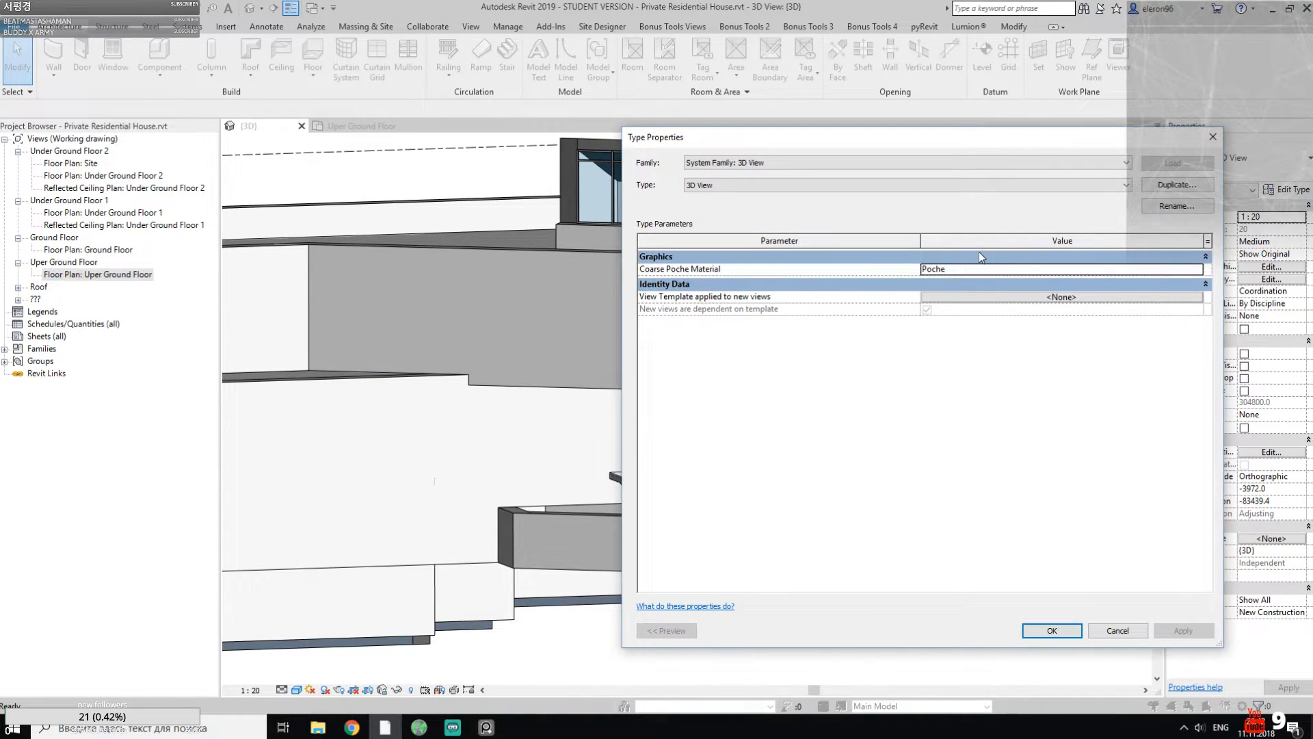
{"action": "left_click", "coordinate": [1211, 137]}
Step: Set the height of the three-sash window type in the slanted wall to 2100 mm
{"action": "left_click", "coordinate": [692, 321]}
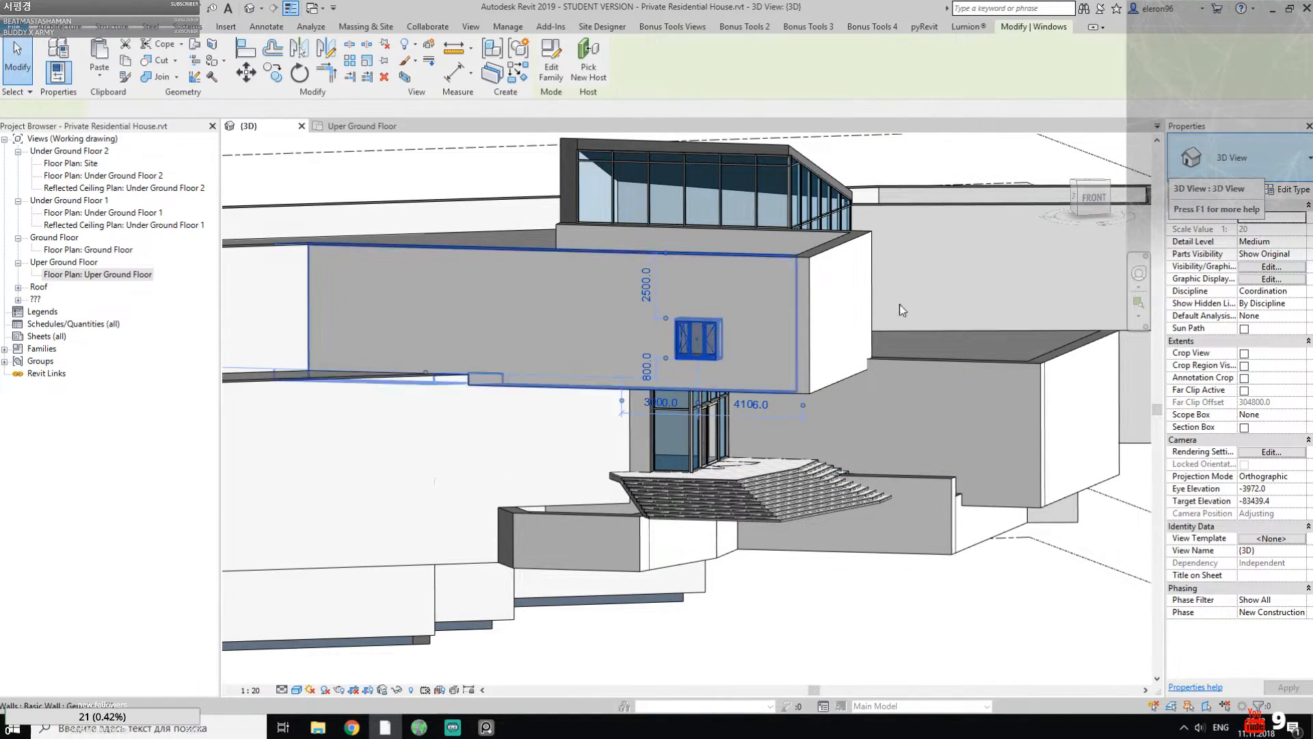
{"action": "left_click", "coordinate": [1285, 190]}
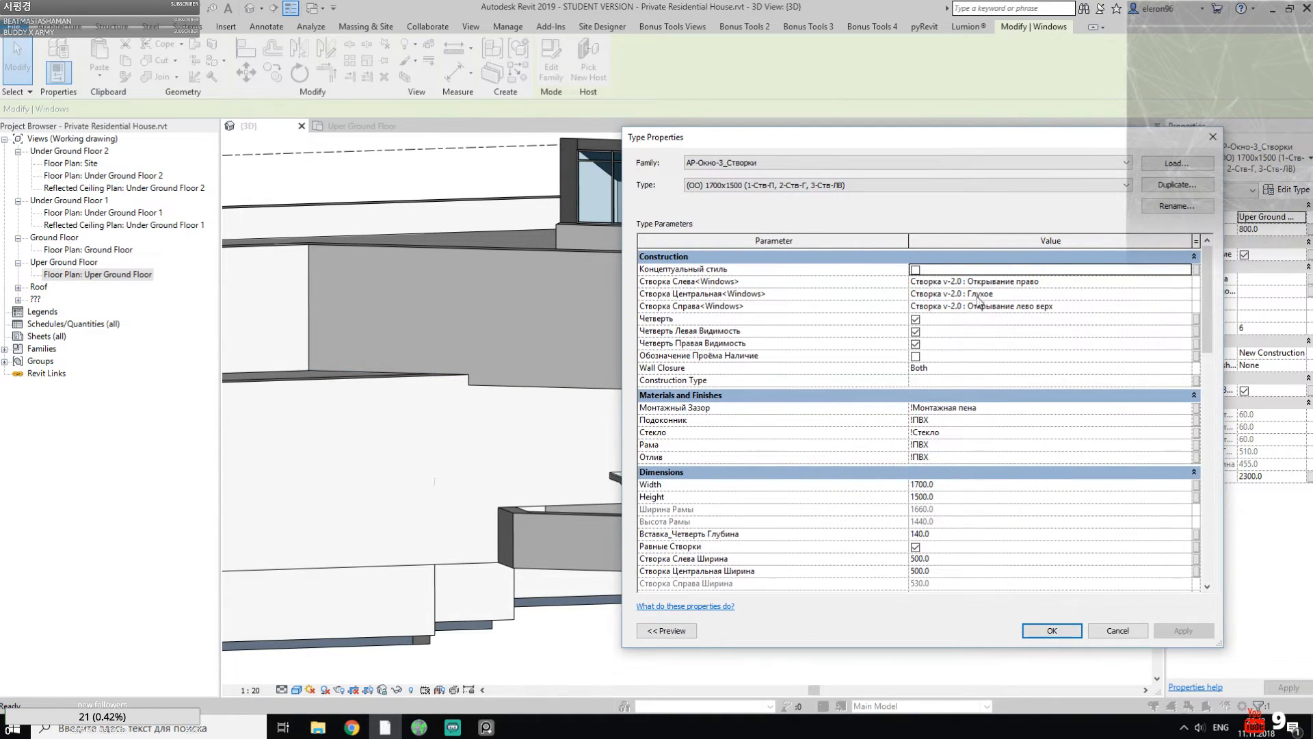
{"action": "left_click", "coordinate": [955, 498]}
{"action": "type", "text": "16"}
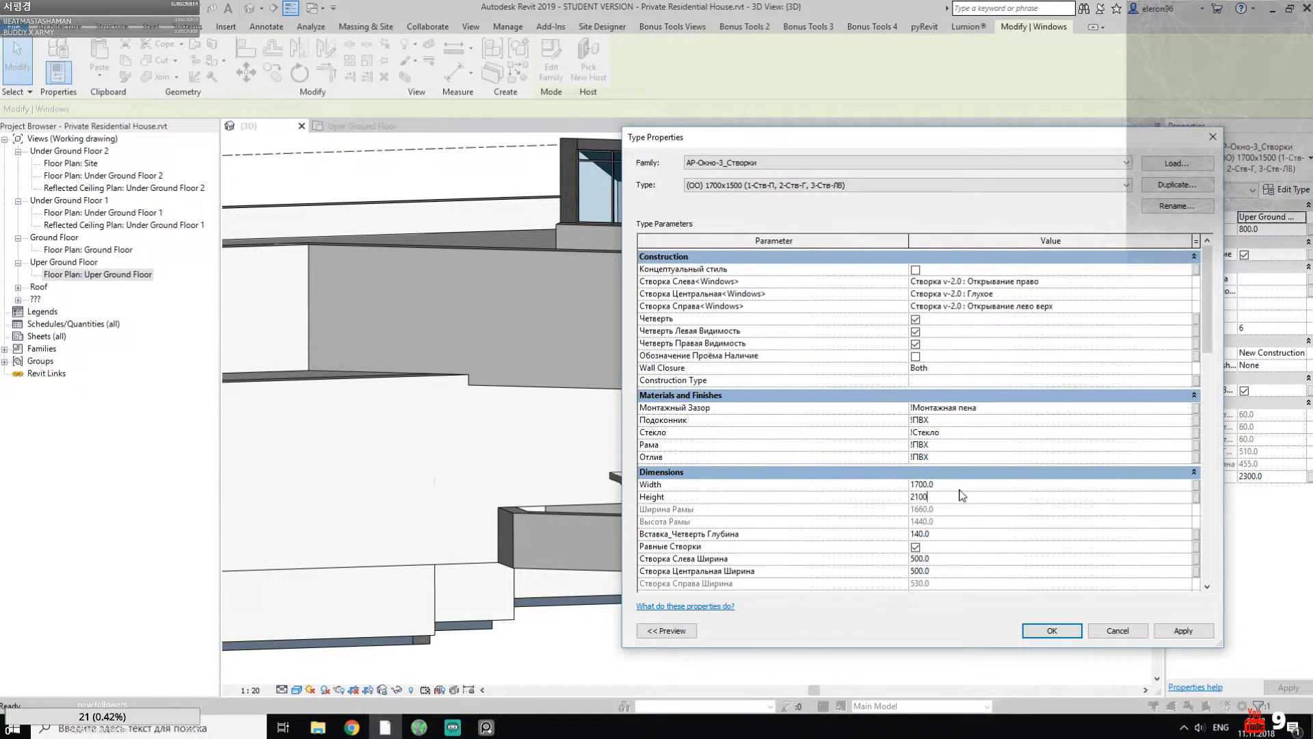
{"action": "left_click", "coordinate": [971, 473]}
{"action": "left_click", "coordinate": [971, 473]}
{"action": "scroll", "coordinate": [978, 469], "scroll_direction": "down", "scroll_amount": 5}
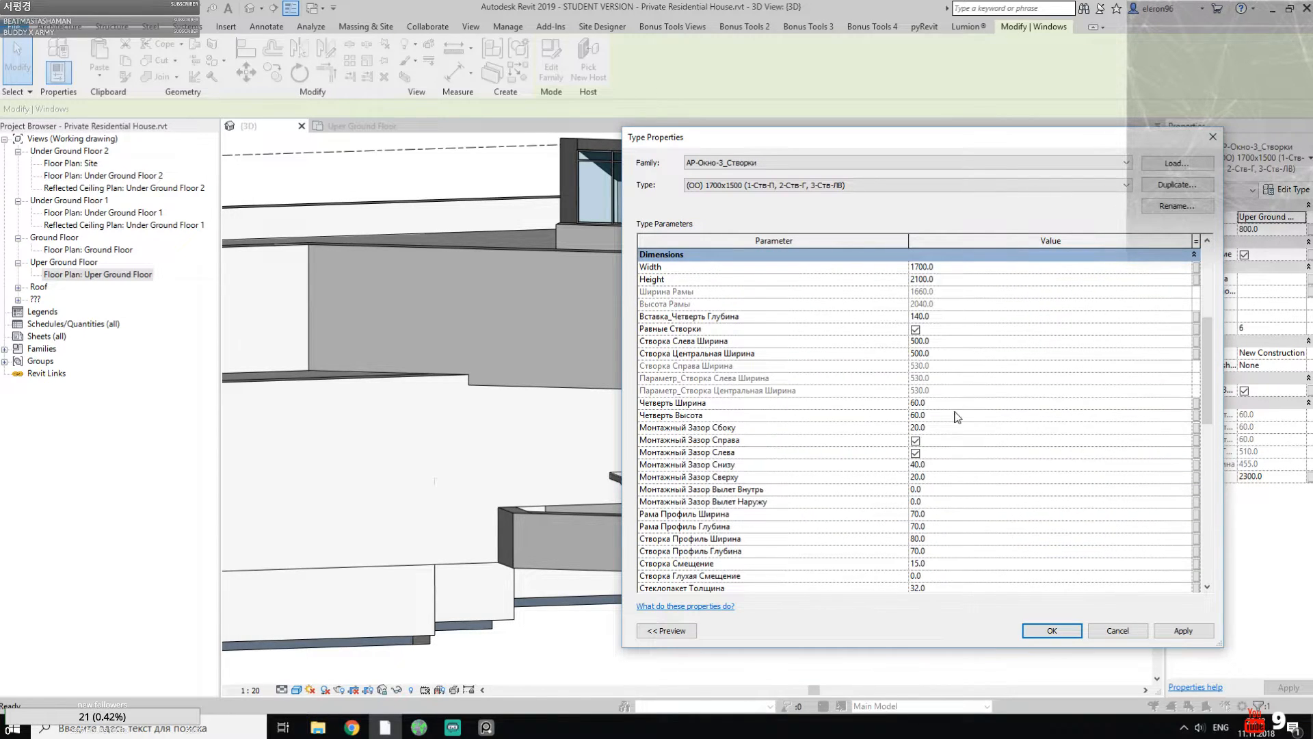
Step: Set the three-sash window type's width to 2500 mm and check the resized window in the 3D model
{"action": "scroll", "coordinate": [985, 383], "scroll_direction": "up", "scroll_amount": 2}
{"action": "left_click", "coordinate": [986, 357]}
{"action": "left_click", "coordinate": [984, 357]}
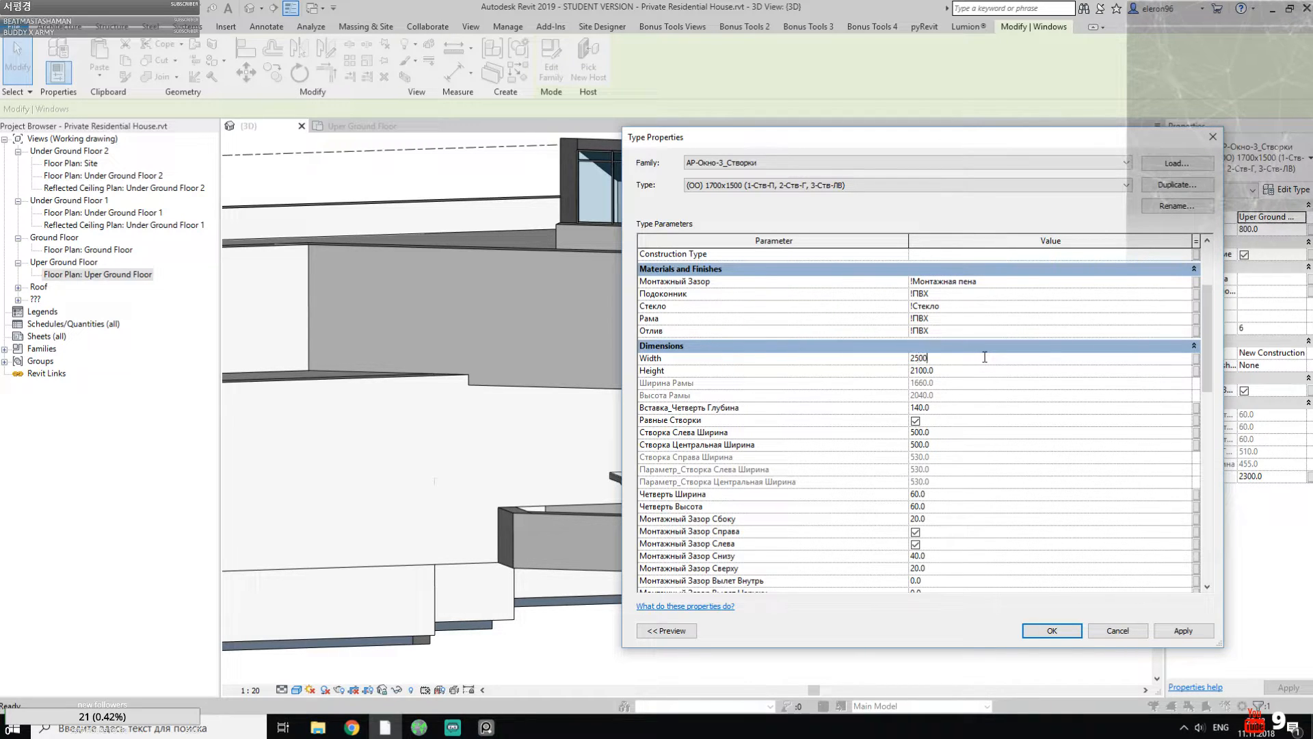
{"action": "left_click", "coordinate": [1057, 629]}
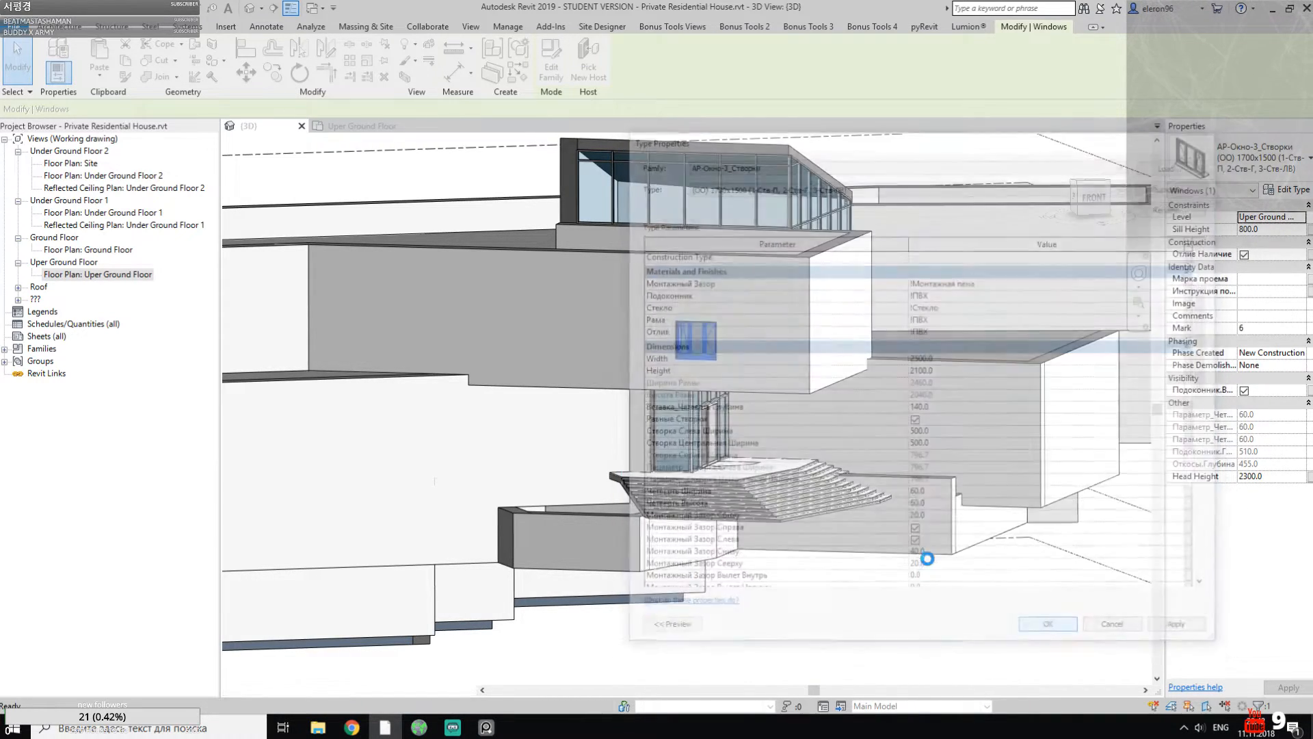
{"action": "middle_click_drag", "start_coordinate": [786, 653], "coordinate": [792, 661]}
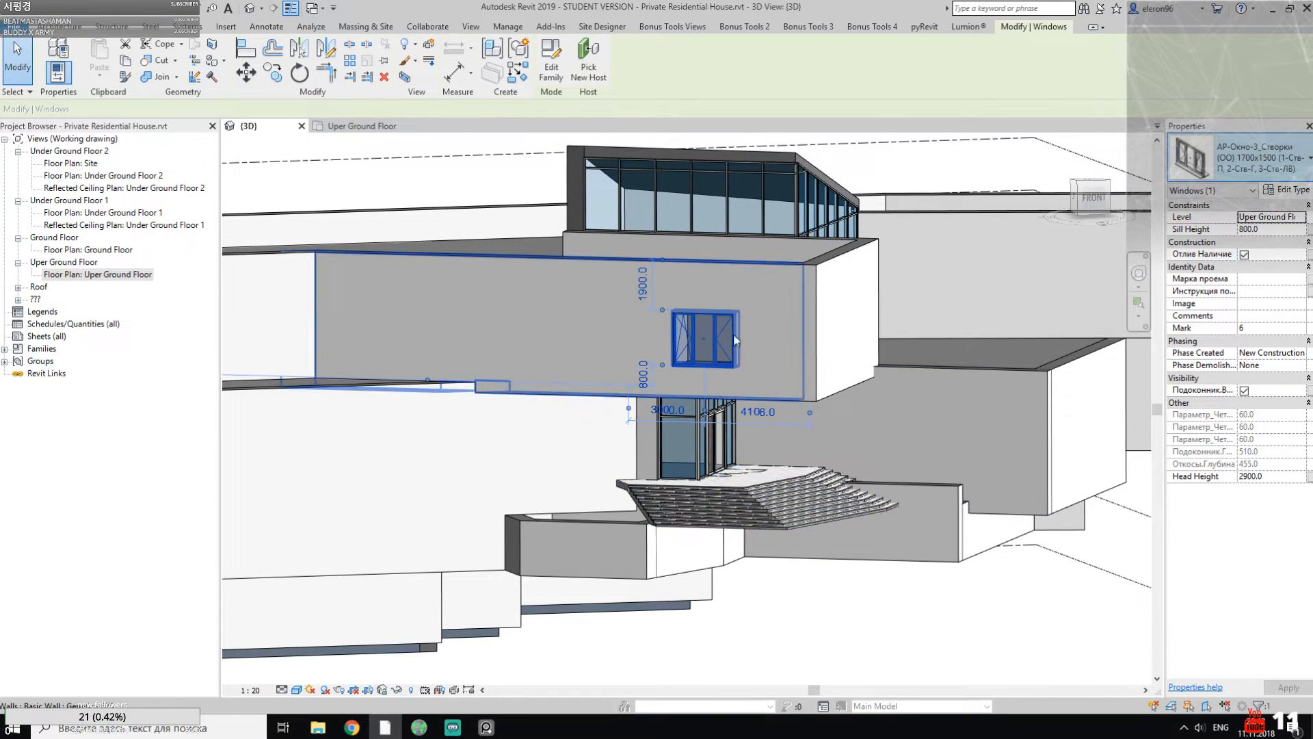
{"action": "scroll", "coordinate": [722, 332], "scroll_direction": "up", "scroll_amount": 2}
{"action": "middle_click_drag", "start_coordinate": [719, 333], "coordinate": [606, 444], "text": "shift"}
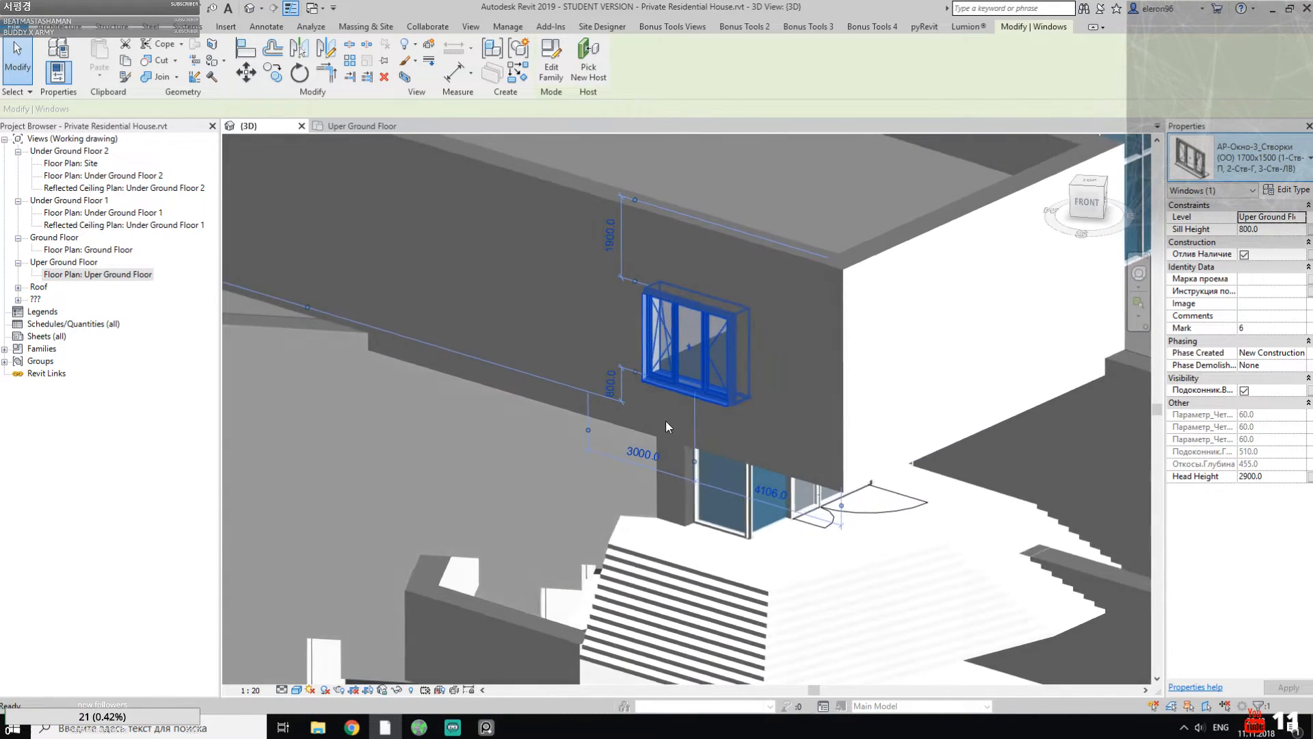
{"action": "key", "text": "Escape"}
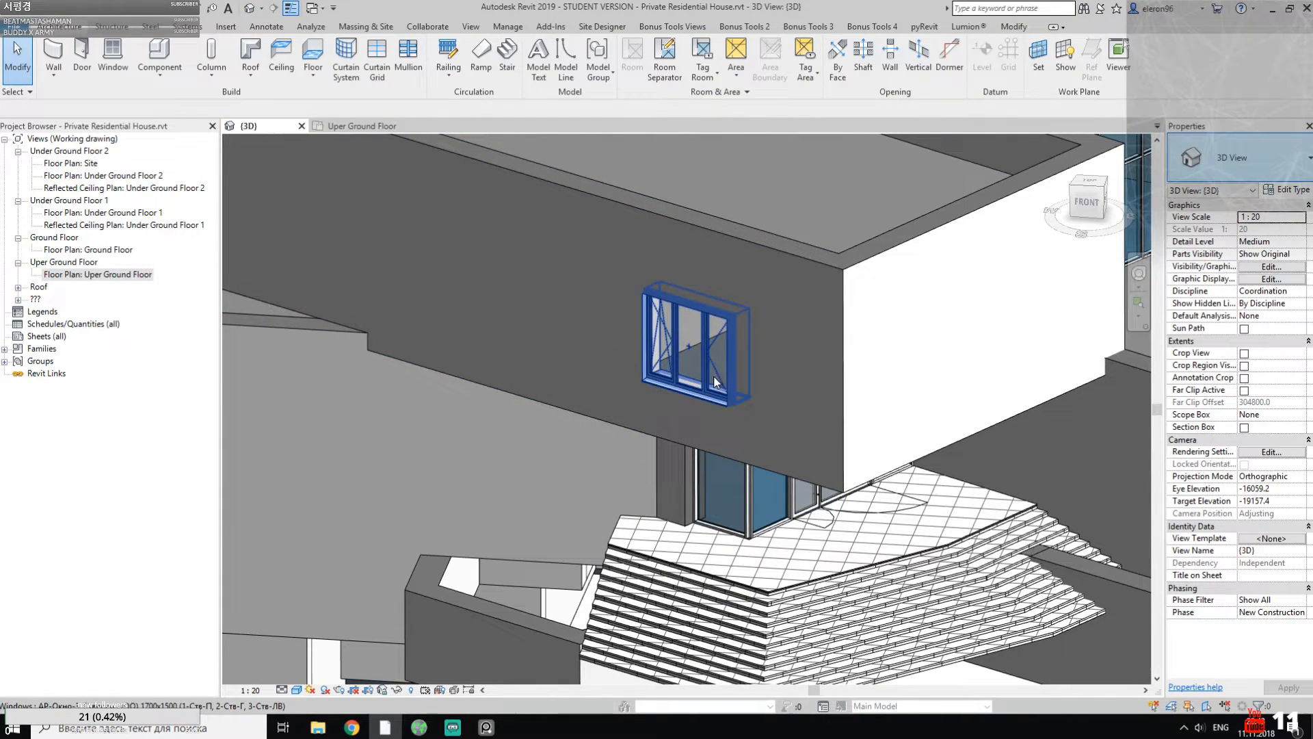
Step: In the Uper Ground Floor plan, move the resized window's dimension witness line to the inner face of the end wall near grid D
{"action": "left_click", "coordinate": [357, 127]}
{"action": "scroll", "coordinate": [713, 291], "scroll_direction": "down", "scroll_amount": 2}
{"action": "scroll", "coordinate": [715, 295], "scroll_direction": "down", "scroll_amount": 2}
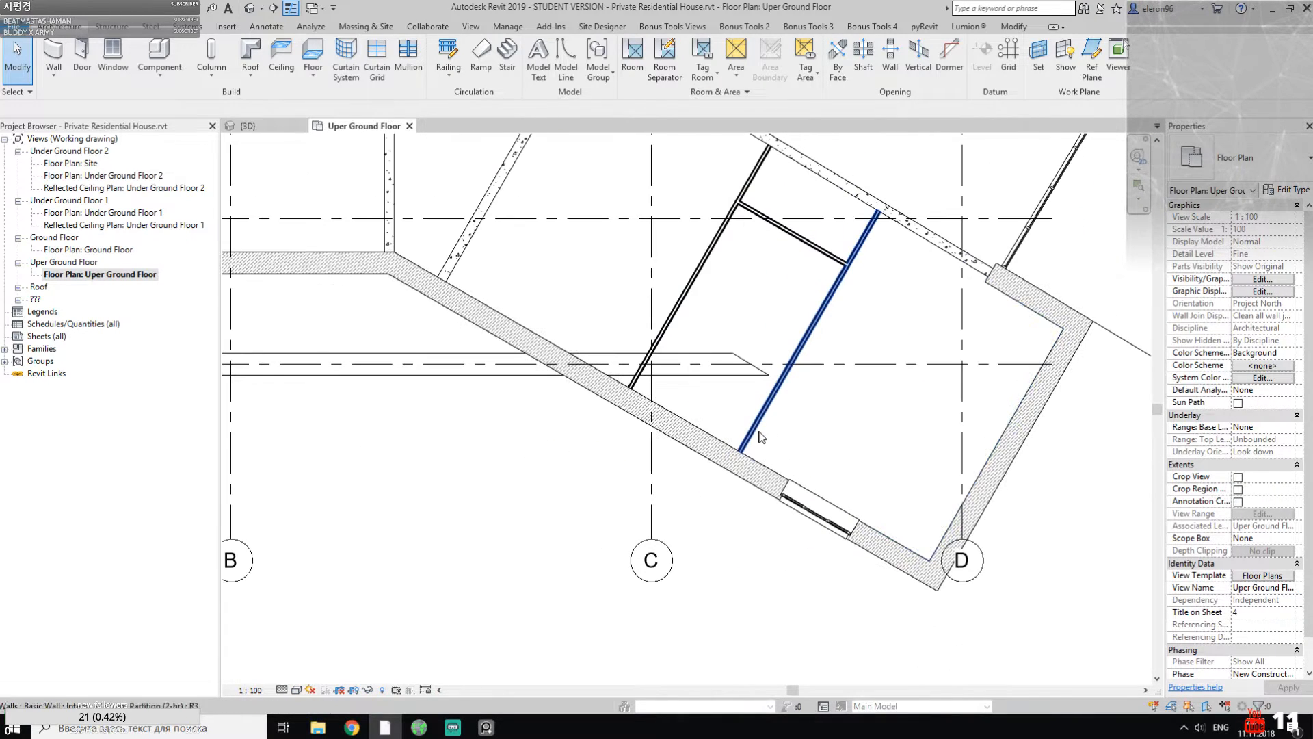
{"action": "left_click", "coordinate": [815, 509]}
{"action": "scroll", "coordinate": [915, 469], "scroll_direction": "up", "scroll_amount": 3}
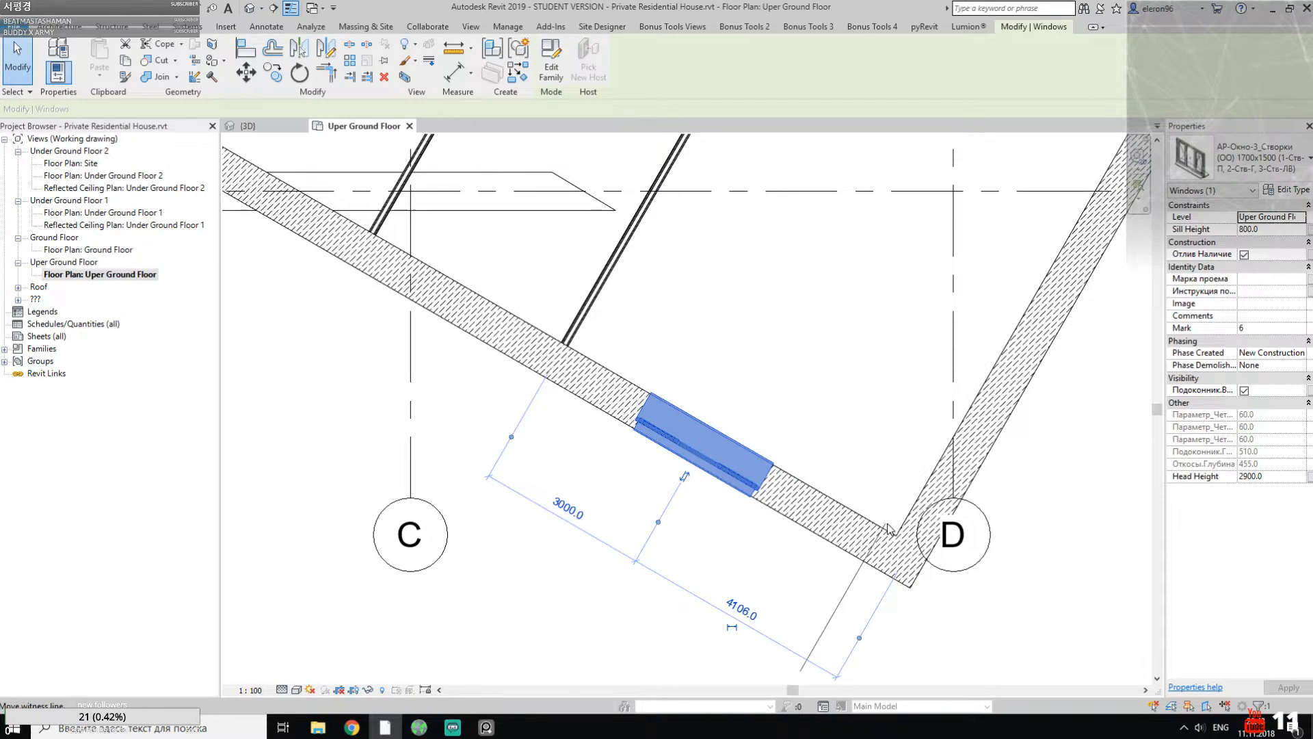
{"action": "left_click_drag", "start_coordinate": [897, 524], "coordinate": [901, 529]}
{"action": "key", "text": "Tab"}
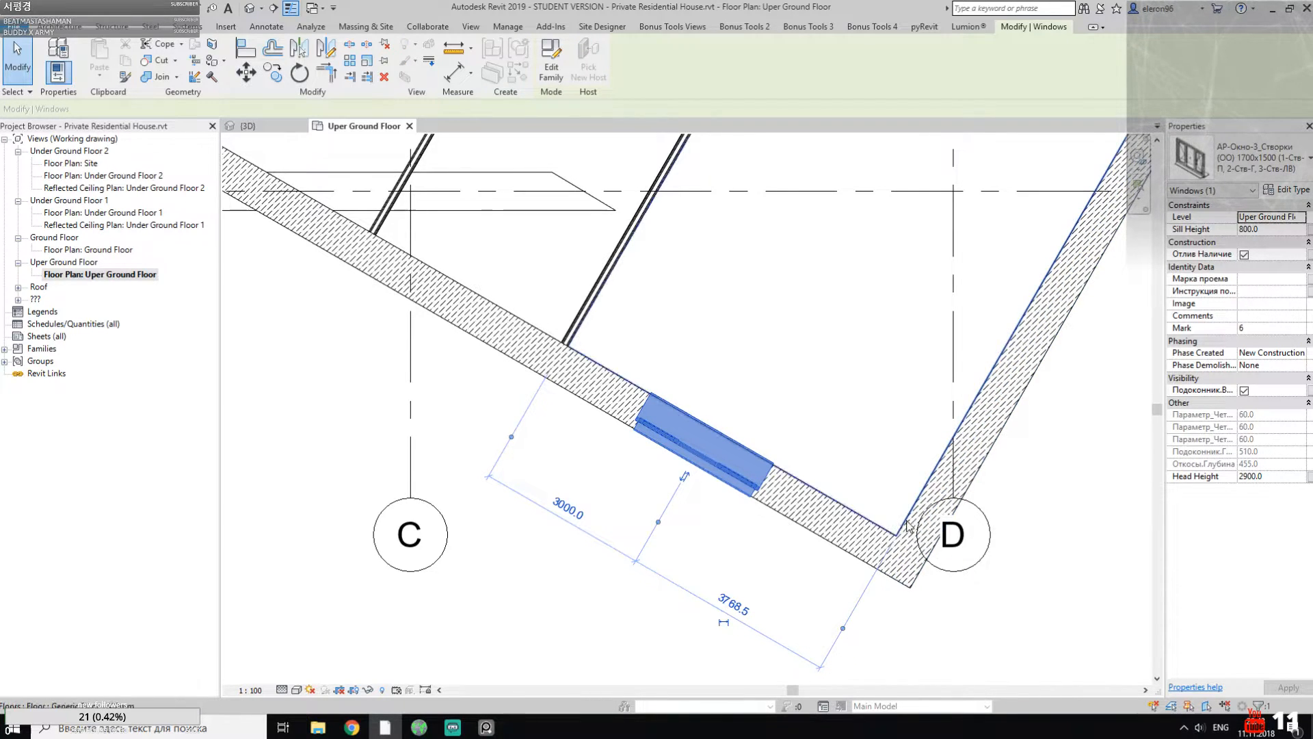
Step: Move the other witness line to the partition's near face and make the window's temporary dimensions permanent
{"action": "middle_click_drag", "start_coordinate": [750, 576], "coordinate": [785, 570]}
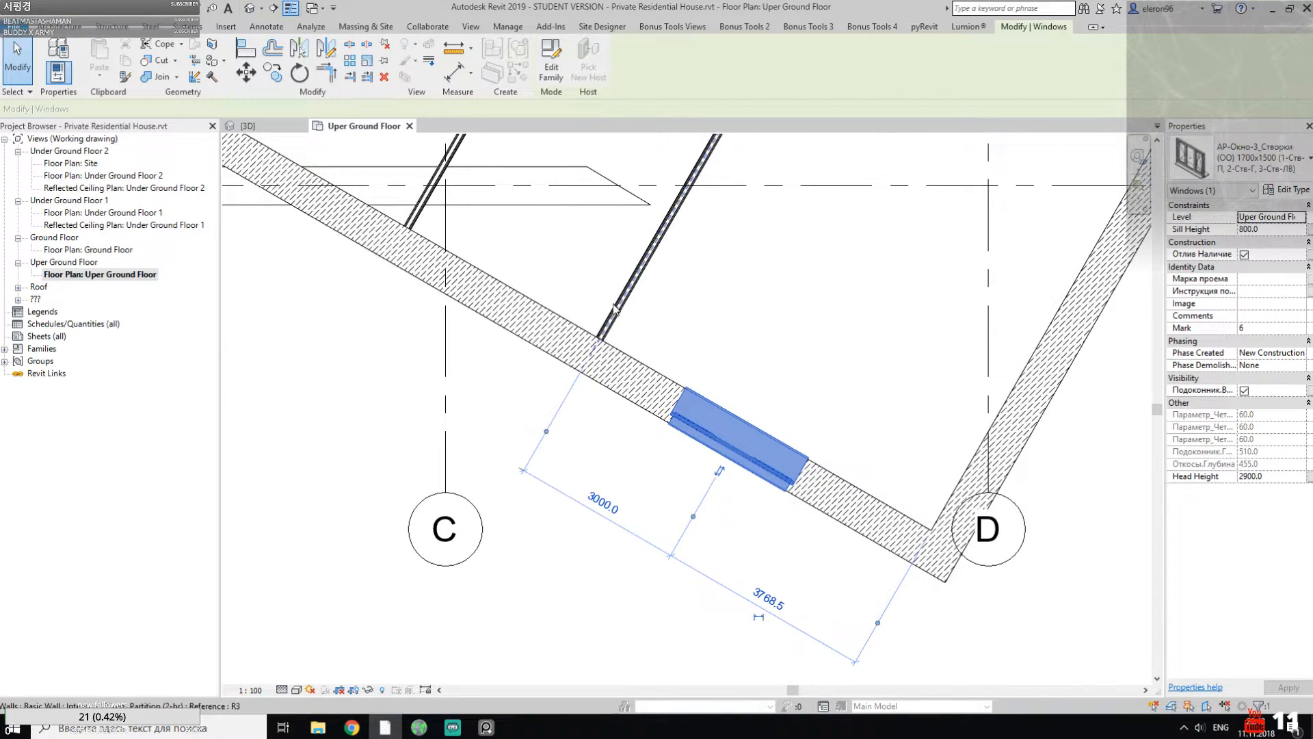
{"action": "left_click_drag", "start_coordinate": [619, 317], "coordinate": [611, 327]}
{"action": "key", "text": "Tab"}
{"action": "middle_click_drag", "start_coordinate": [898, 470], "coordinate": [804, 398]}
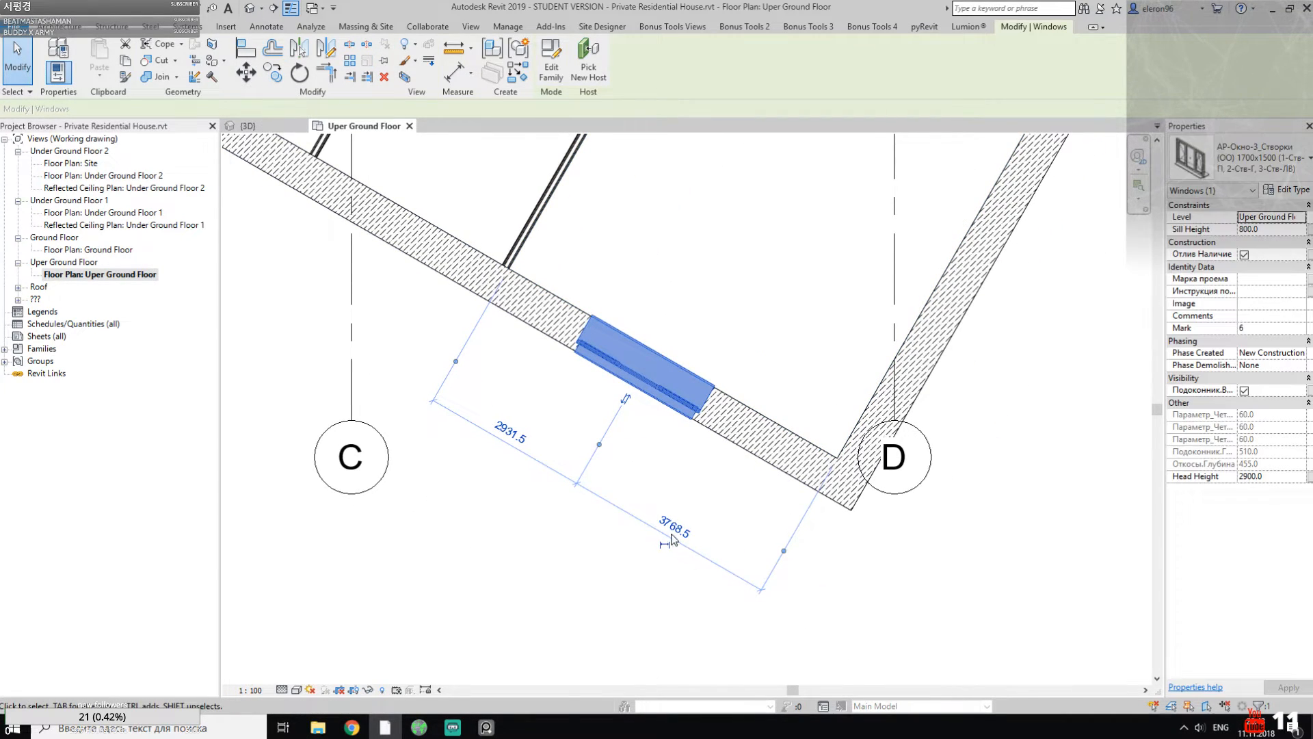
{"action": "middle_click_drag", "start_coordinate": [652, 549], "coordinate": [661, 559]}
{"action": "left_click", "coordinate": [674, 555]}
{"action": "key", "text": "Escape"}
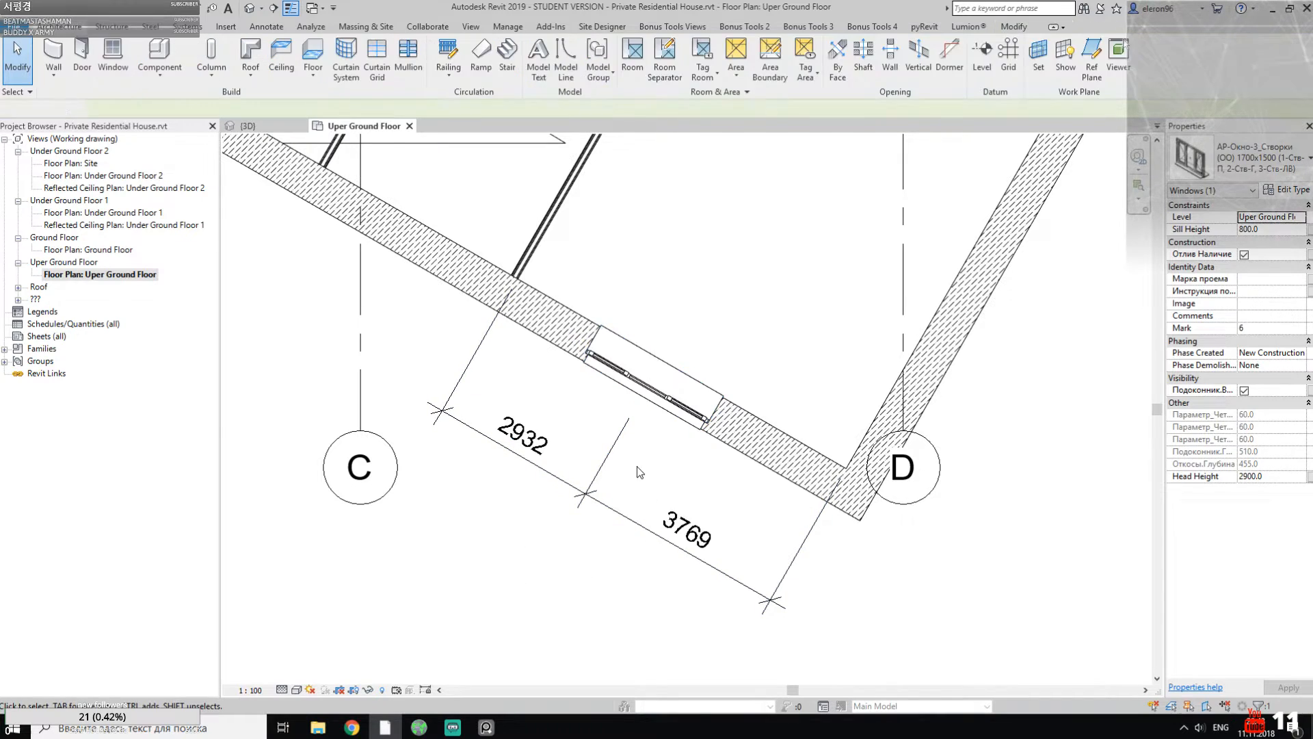
Step: Centre the window between the partition and the end wall with an equality constraint, and delete the dimension while keeping the constraint
{"action": "scroll", "coordinate": [619, 484], "scroll_direction": "down", "scroll_amount": 2}
{"action": "left_click", "coordinate": [614, 502]}
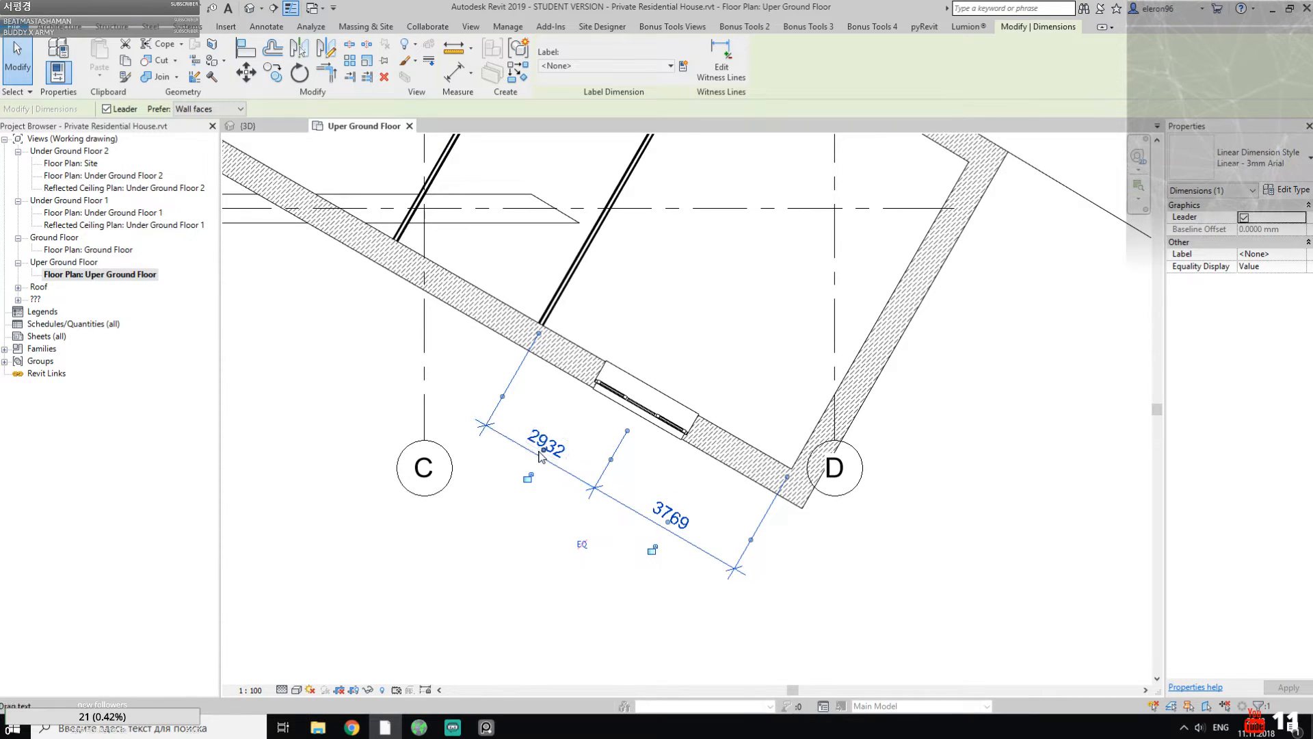
{"action": "left_click", "coordinate": [584, 543]}
{"action": "left_click", "coordinate": [898, 600]}
{"action": "middle_click_drag", "start_coordinate": [881, 556], "coordinate": [880, 546]}
{"action": "left_click", "coordinate": [691, 537]}
{"action": "key", "text": "Delete"}
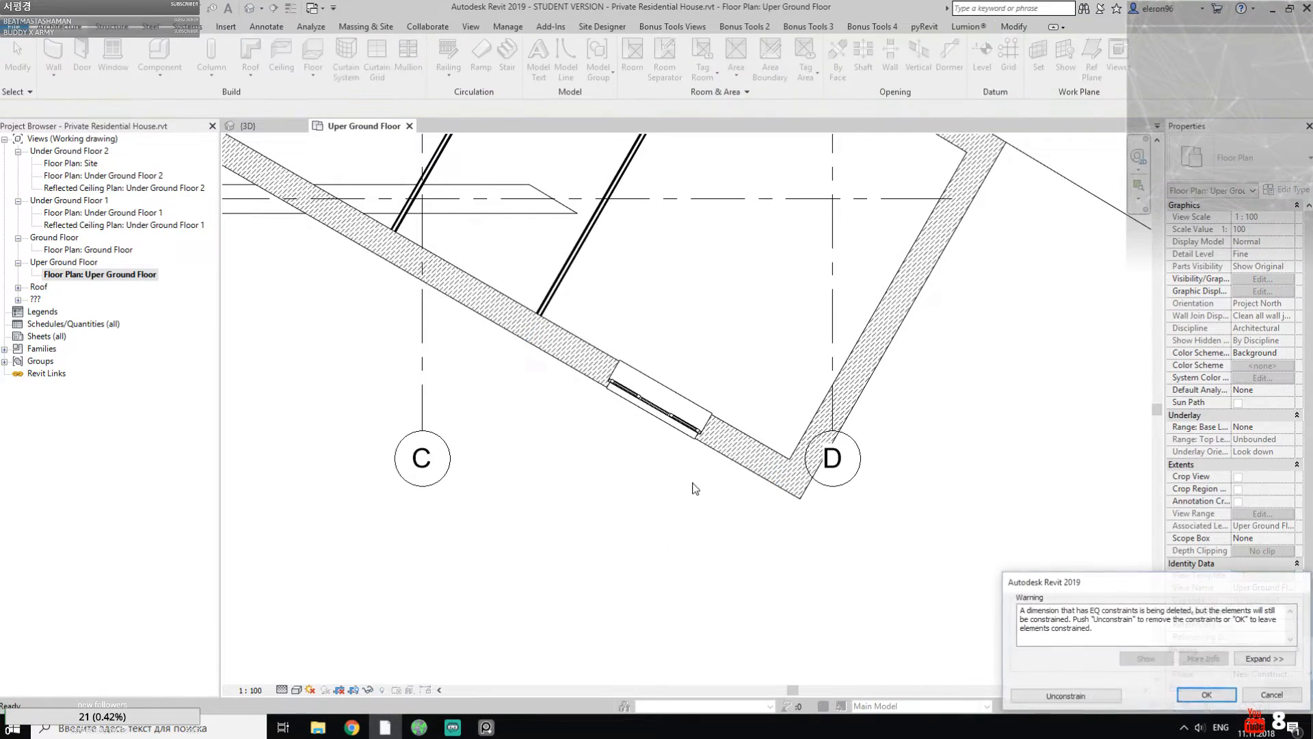
{"action": "left_click", "coordinate": [1207, 694]}
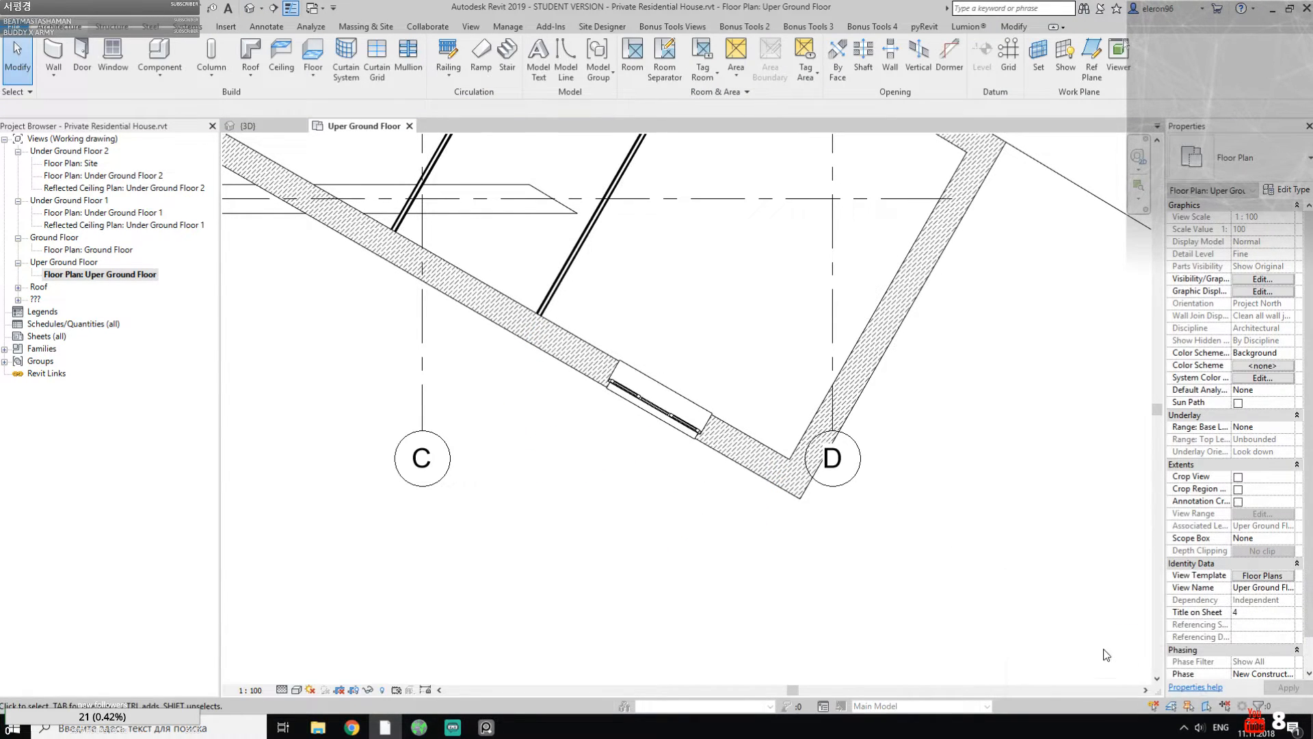
{"action": "middle_click_drag", "start_coordinate": [693, 481], "coordinate": [655, 515]}
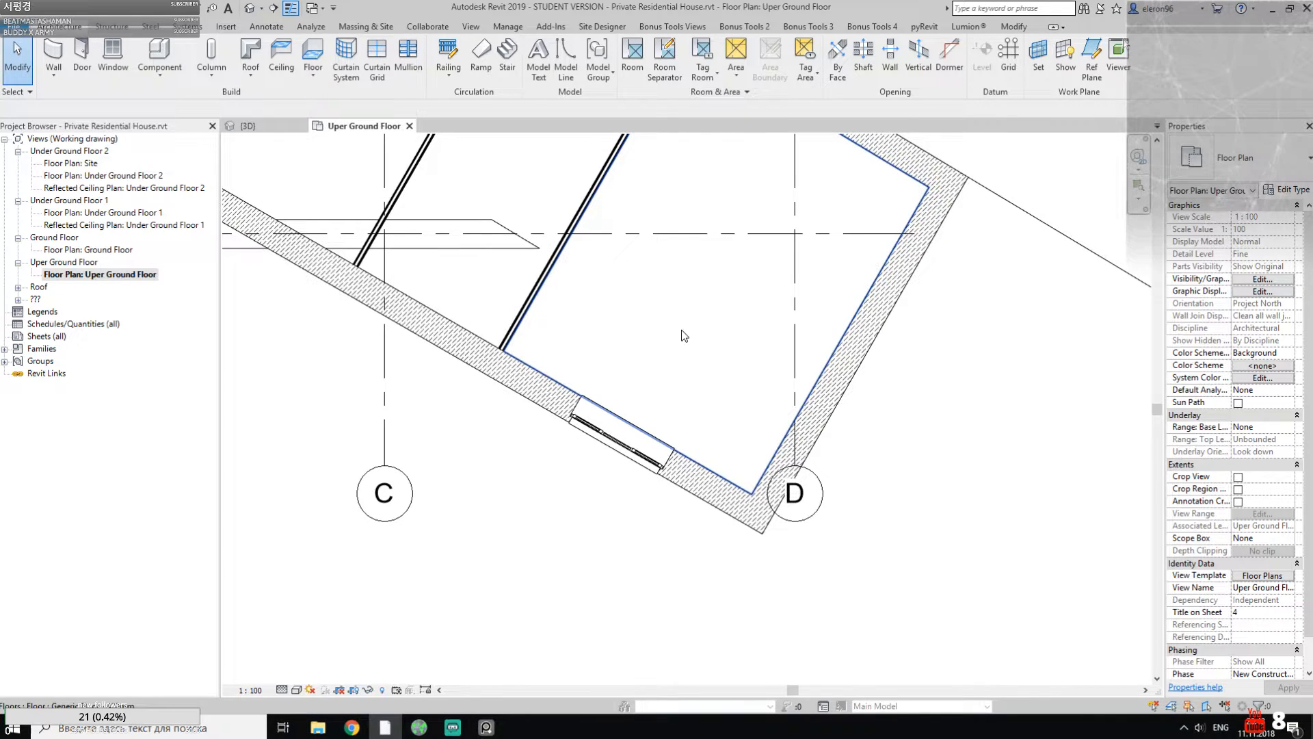
{"action": "left_click", "coordinate": [606, 429]}
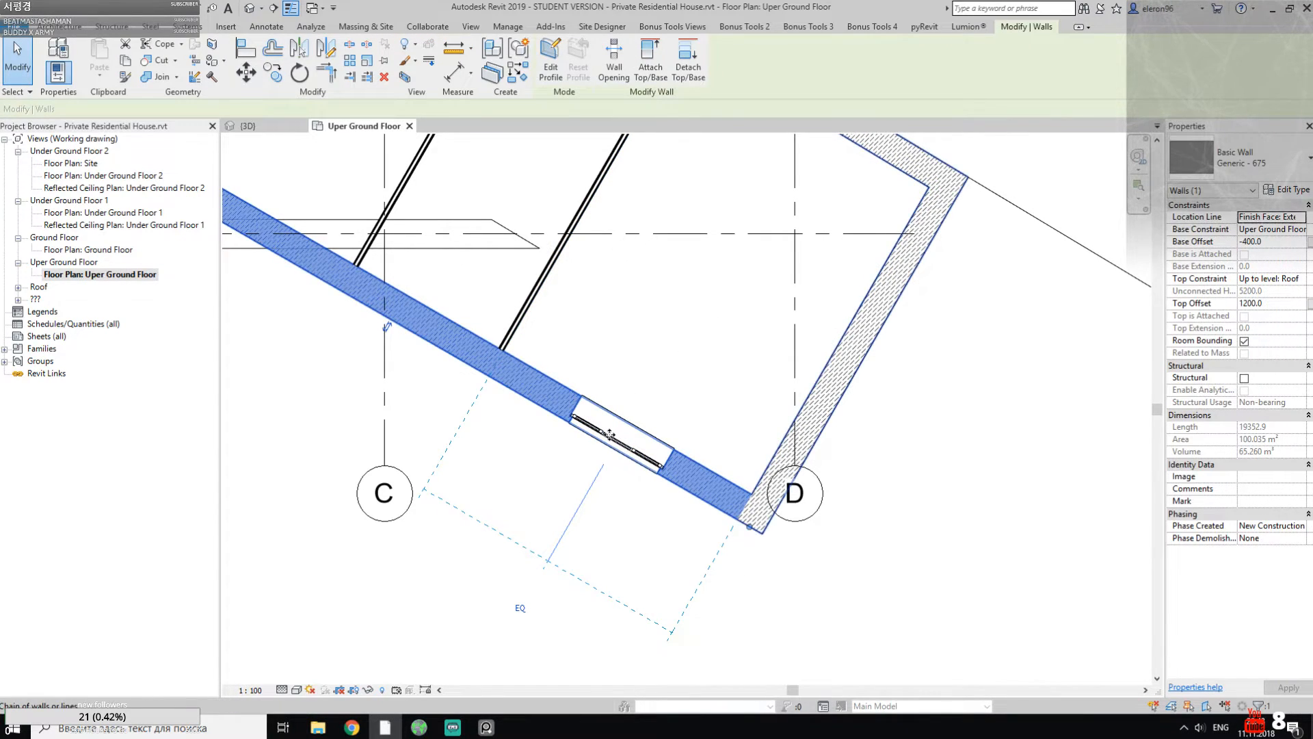
{"action": "key", "text": "Escape"}
Step: Place another three-sash window in the slanted wall between the concrete wall and the first partition, with its frame toward the outer face
{"action": "middle_click_drag", "start_coordinate": [425, 331], "coordinate": [757, 522]}
{"action": "left_click", "coordinate": [113, 55]}
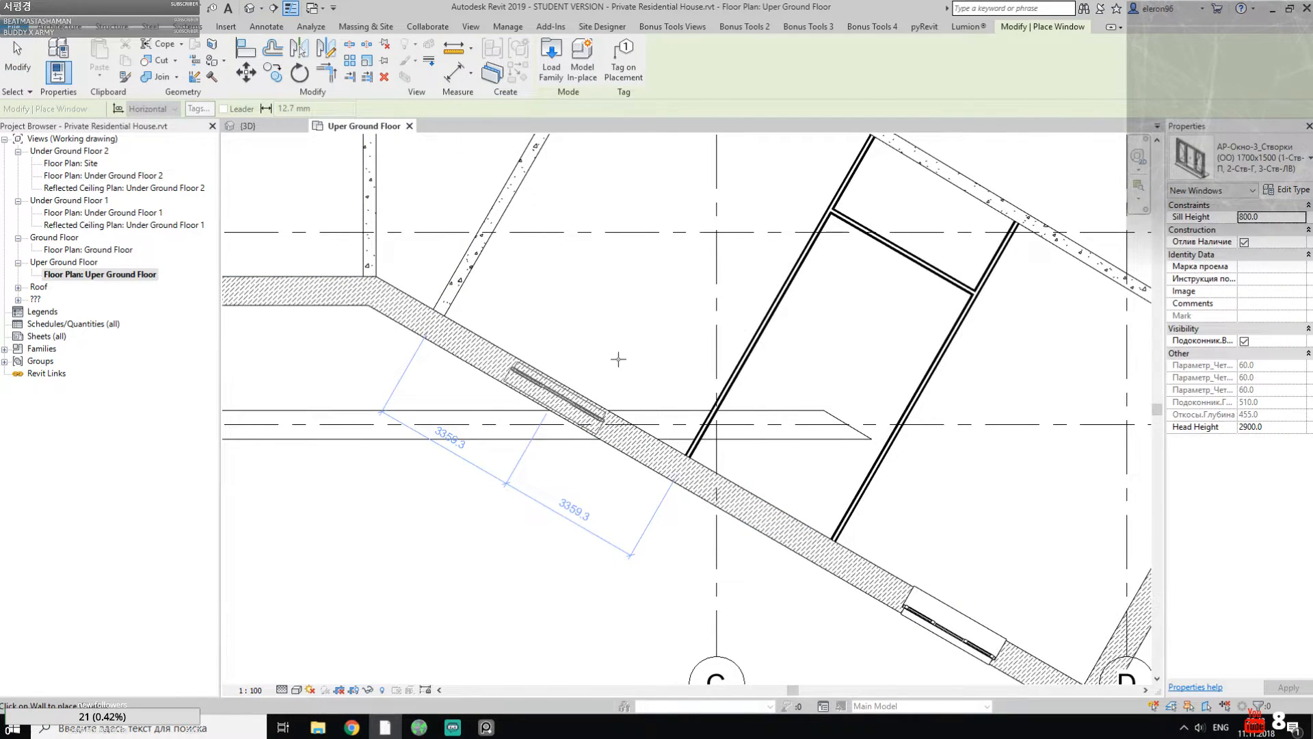
{"action": "left_click", "coordinate": [558, 399]}
{"action": "key", "text": "Escape"}
{"action": "left_click", "coordinate": [565, 388]}
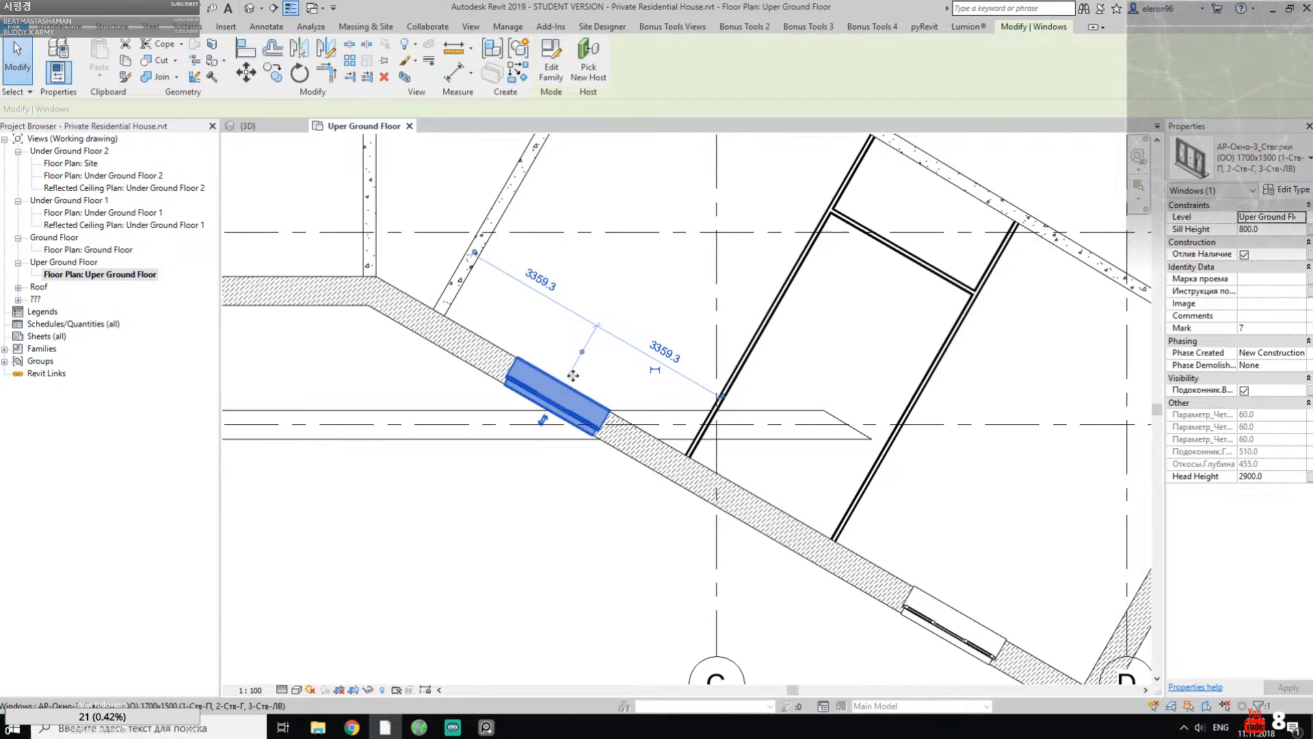
{"action": "left_click", "coordinate": [543, 421]}
{"action": "left_click", "coordinate": [569, 375]}
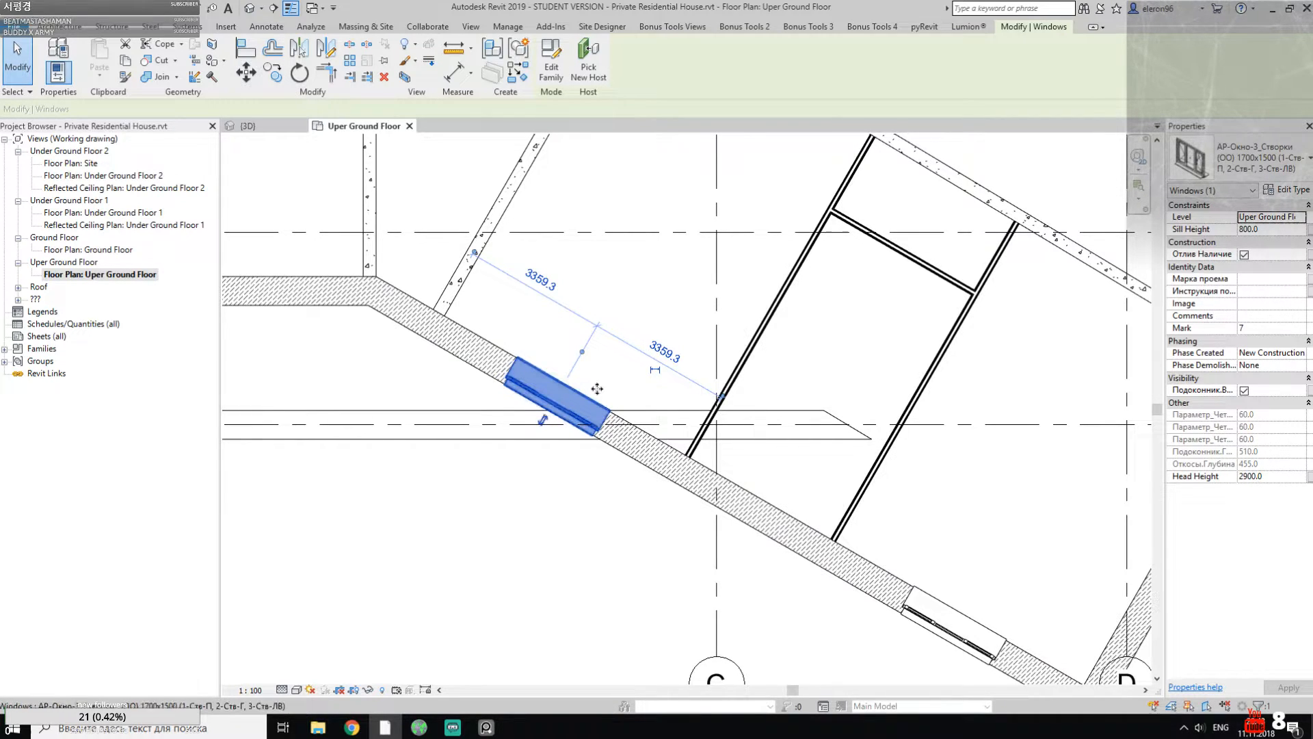
Step: Move the second window's witness lines to the room-side faces of the adjoining walls and make the dimensions permanent
{"action": "scroll", "coordinate": [591, 340], "scroll_direction": "up", "scroll_amount": 2}
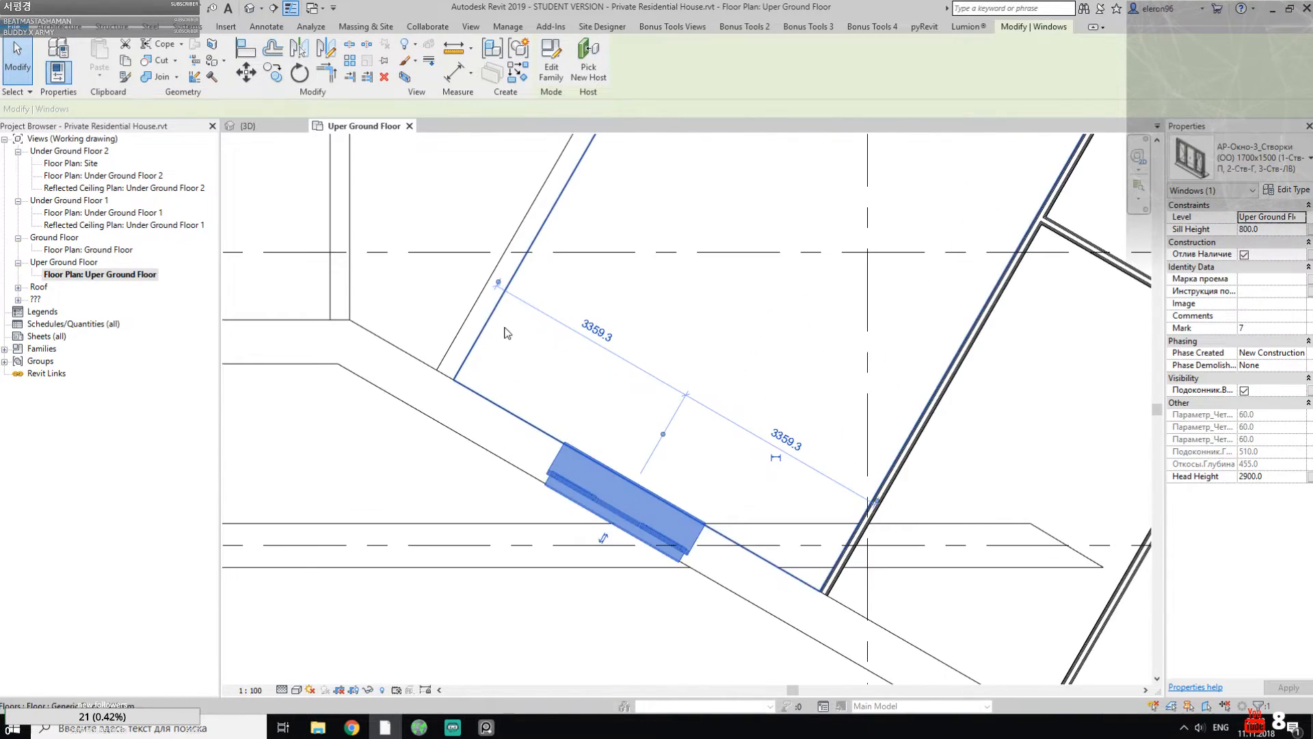
{"action": "left_click", "coordinate": [514, 277]}
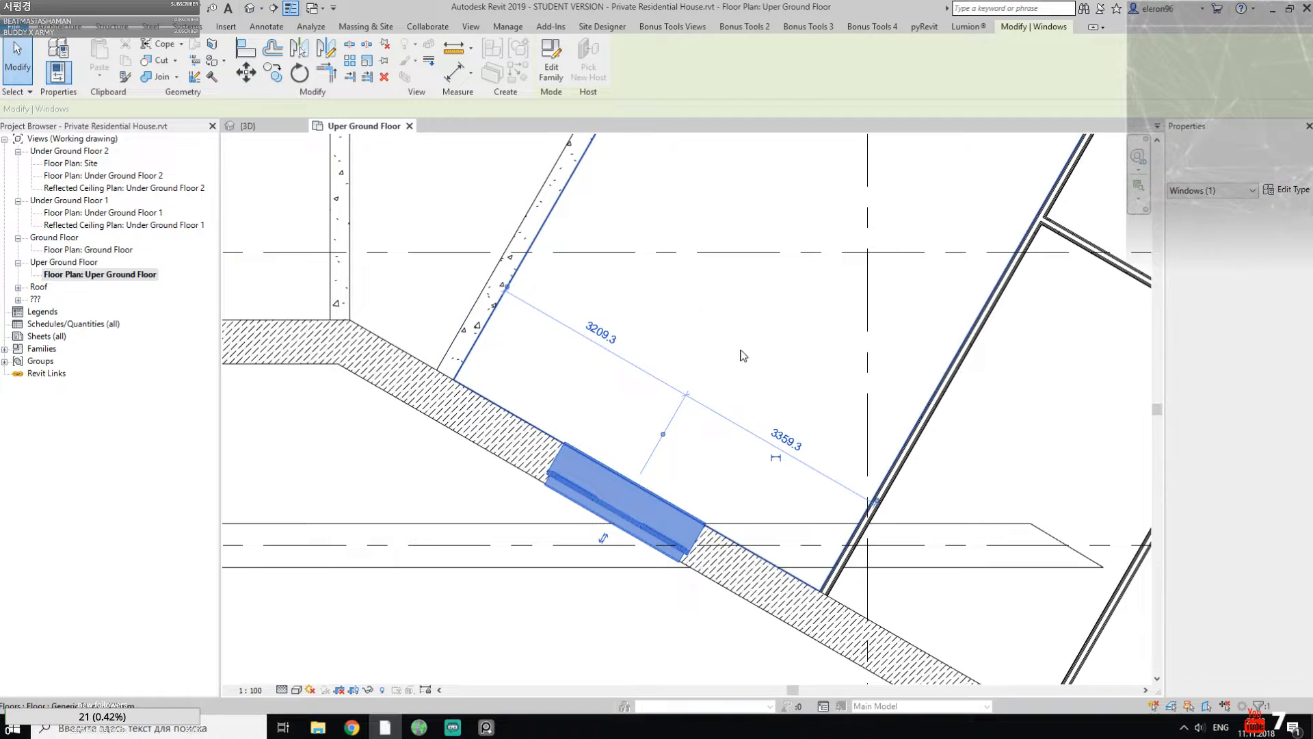
{"action": "left_click", "coordinate": [889, 471]}
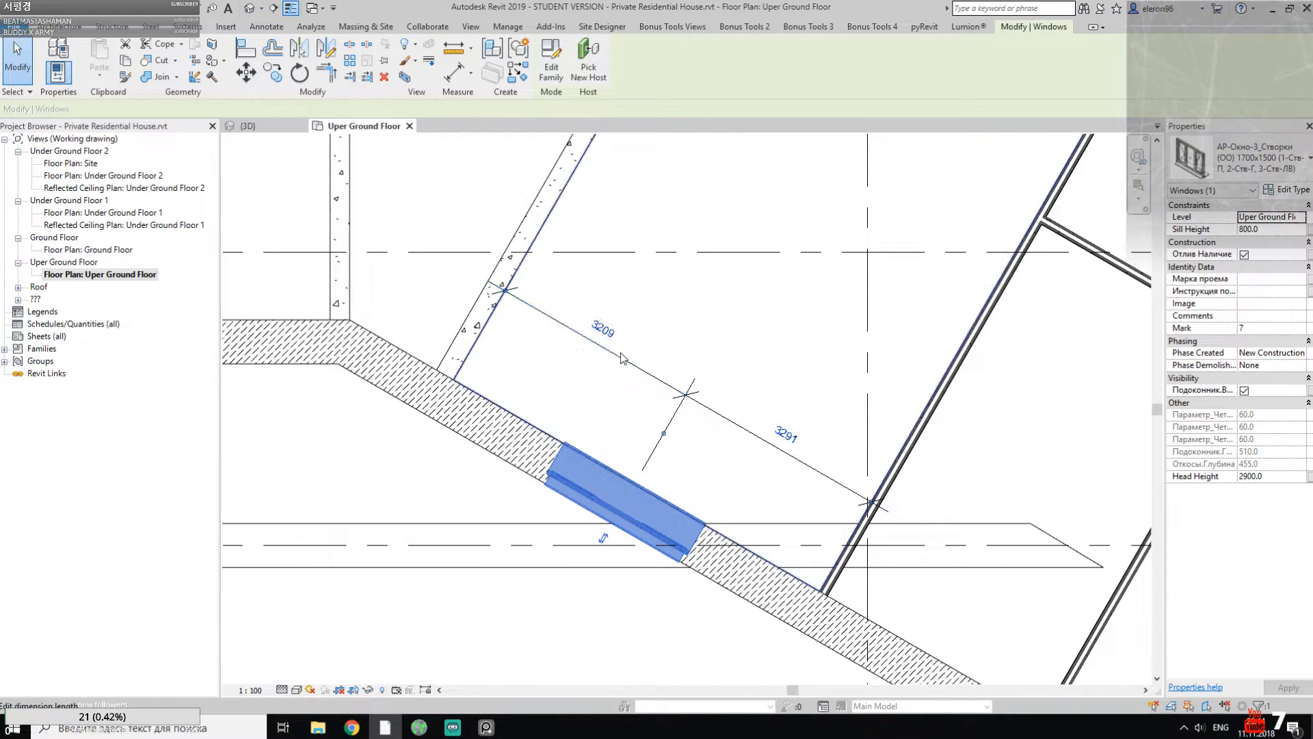
{"action": "left_click", "coordinate": [678, 420]}
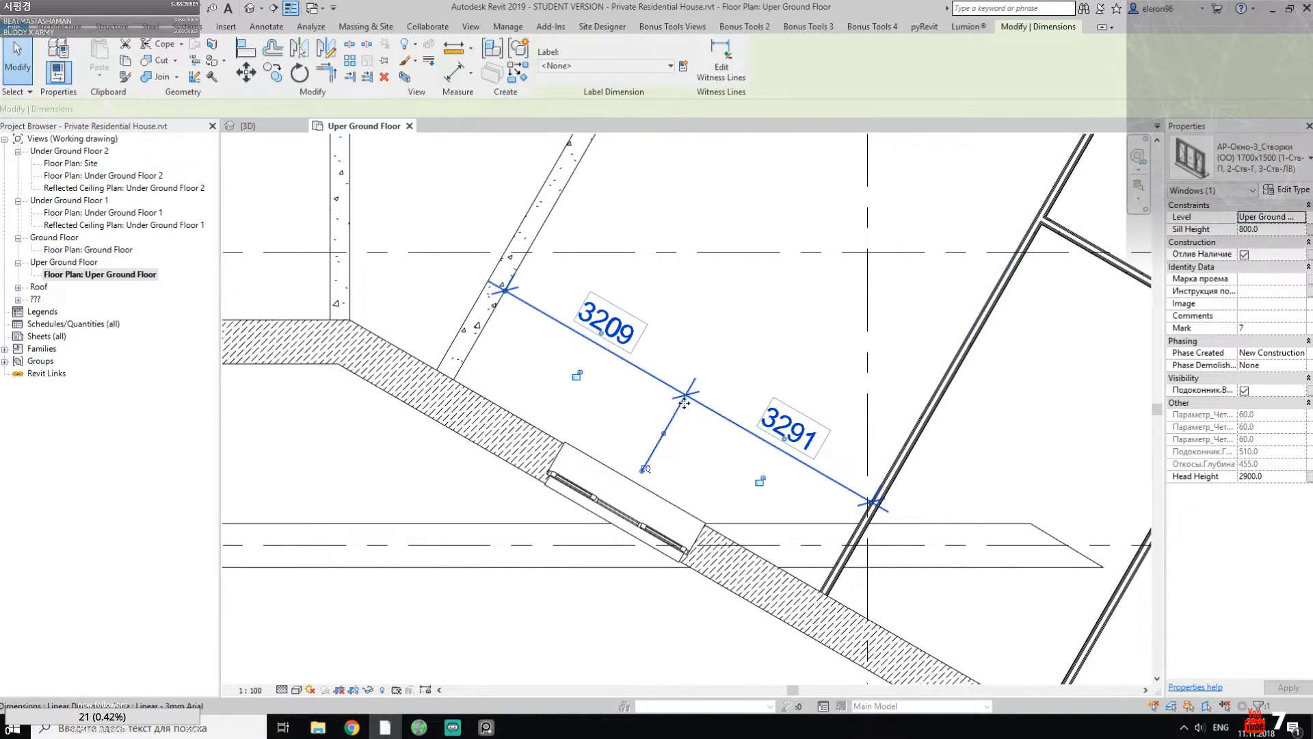
Step: Centre the second window in its room with an equality constraint, and delete the dimension while keeping the elements constrained
{"action": "left_click", "coordinate": [646, 470]}
{"action": "left_click", "coordinate": [671, 426]}
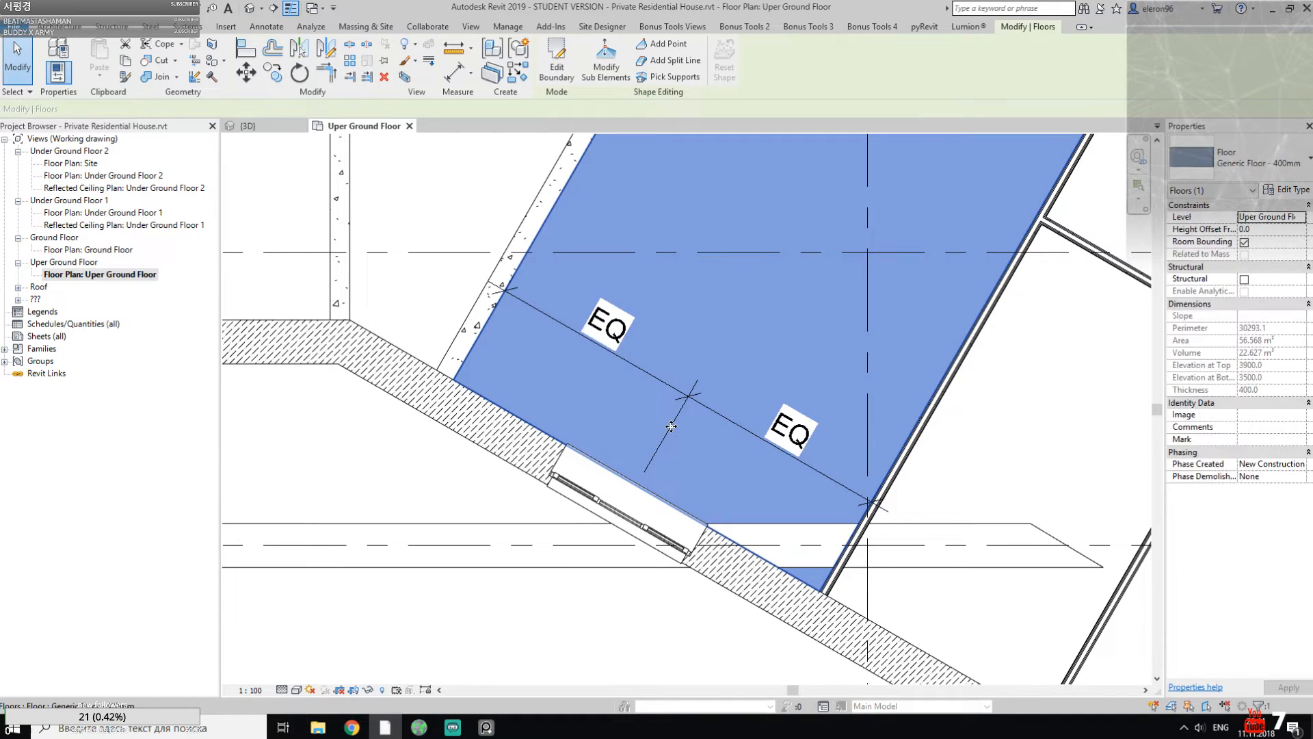
{"action": "key", "text": "Escape"}
{"action": "left_click", "coordinate": [674, 429]}
{"action": "key", "text": "Delete"}
{"action": "scroll", "coordinate": [675, 430], "scroll_direction": "down", "scroll_amount": 5}
{"action": "middle_click_drag", "start_coordinate": [787, 494], "coordinate": [674, 422]}
{"action": "left_click", "coordinate": [1206, 694]}
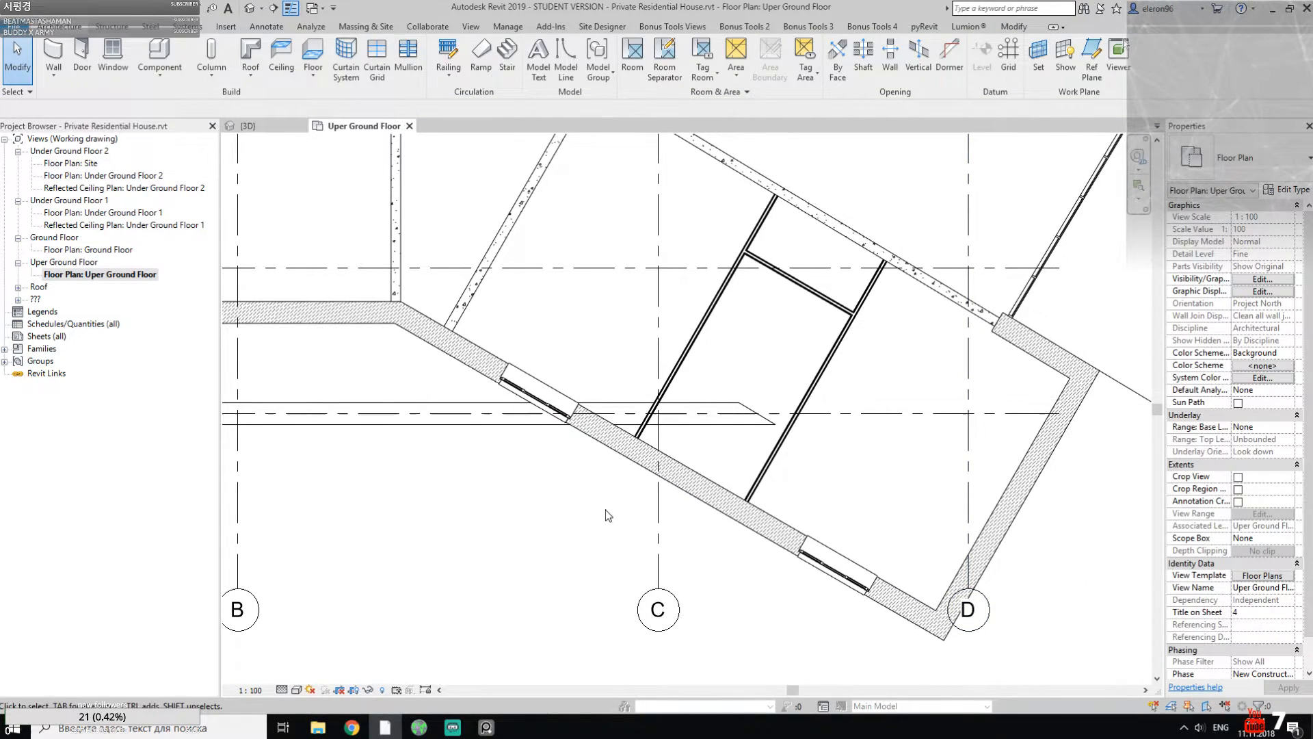
Step: Place an M_Fixed 0915 x 1830mm window in the slanted wall between the two partitions and flip it toward the outer face
{"action": "middle_click_drag", "start_coordinate": [606, 510], "coordinate": [578, 455]}
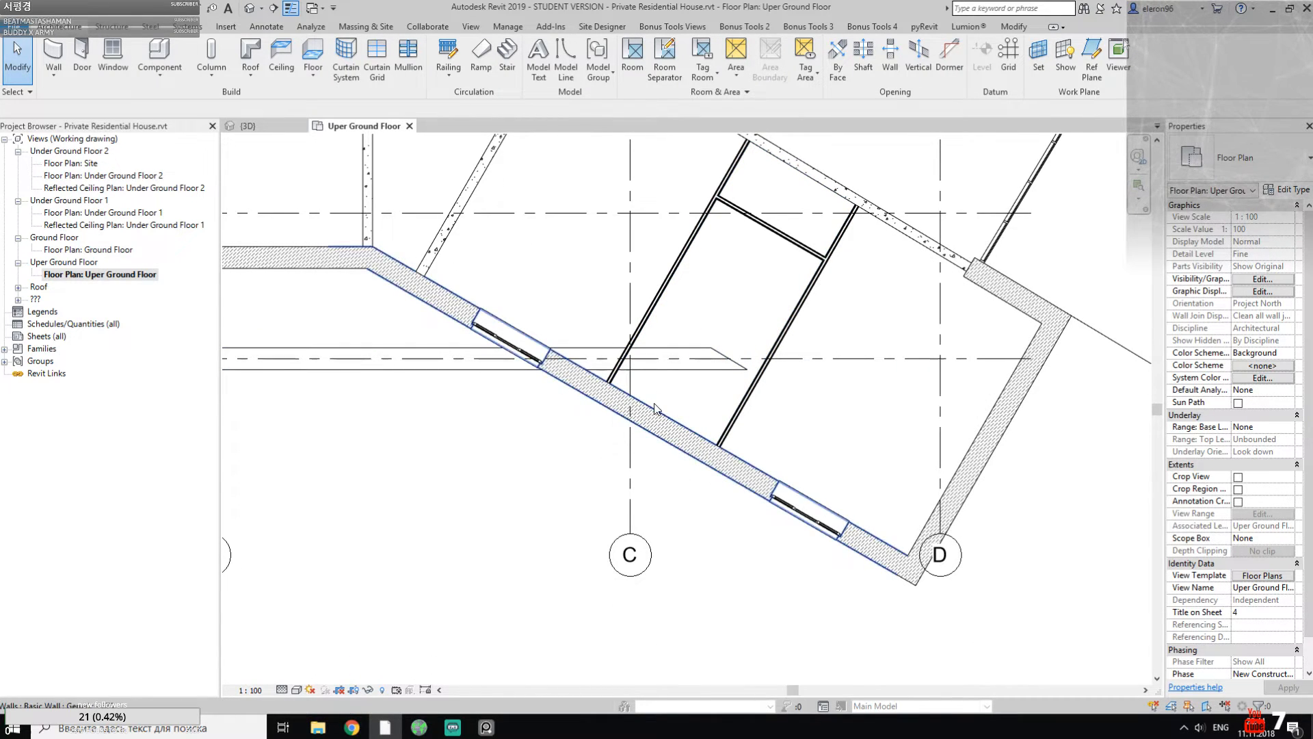
{"action": "scroll", "coordinate": [654, 409], "scroll_direction": "up", "scroll_amount": 5}
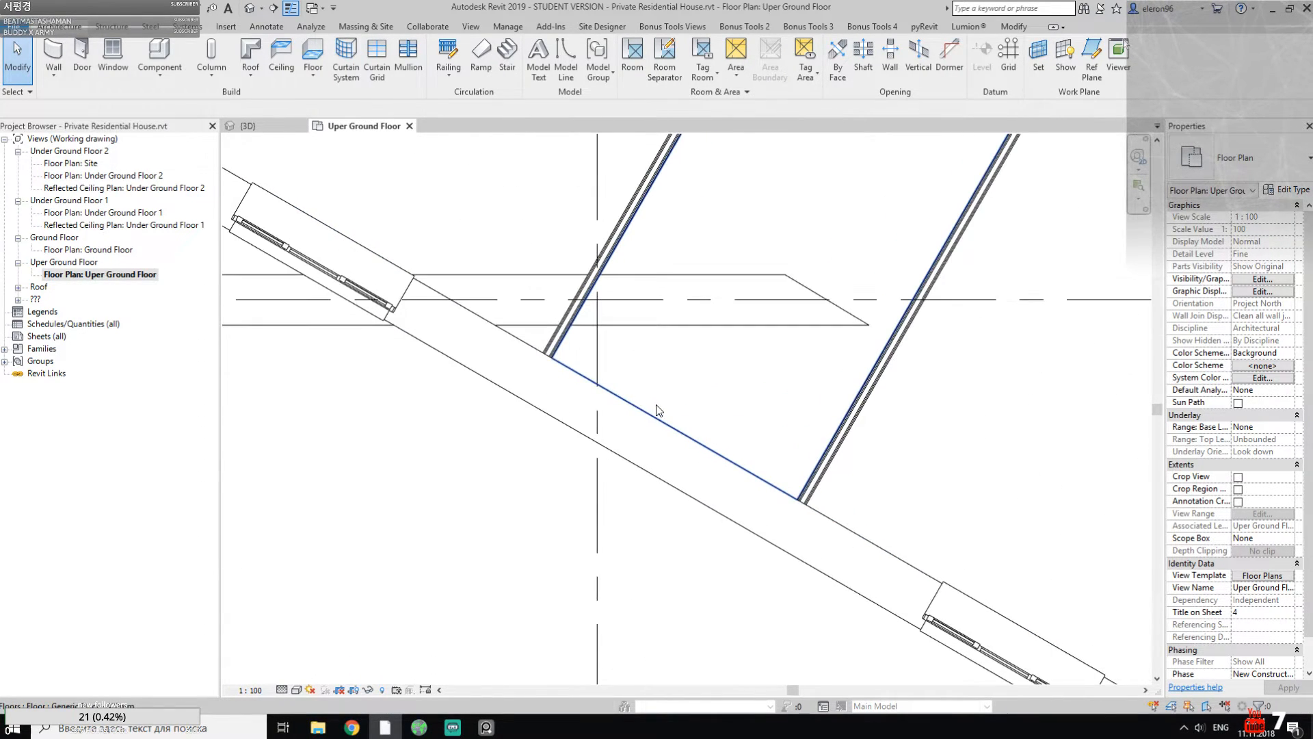
{"action": "left_click", "coordinate": [102, 55]}
{"action": "left_click", "coordinate": [1237, 158]}
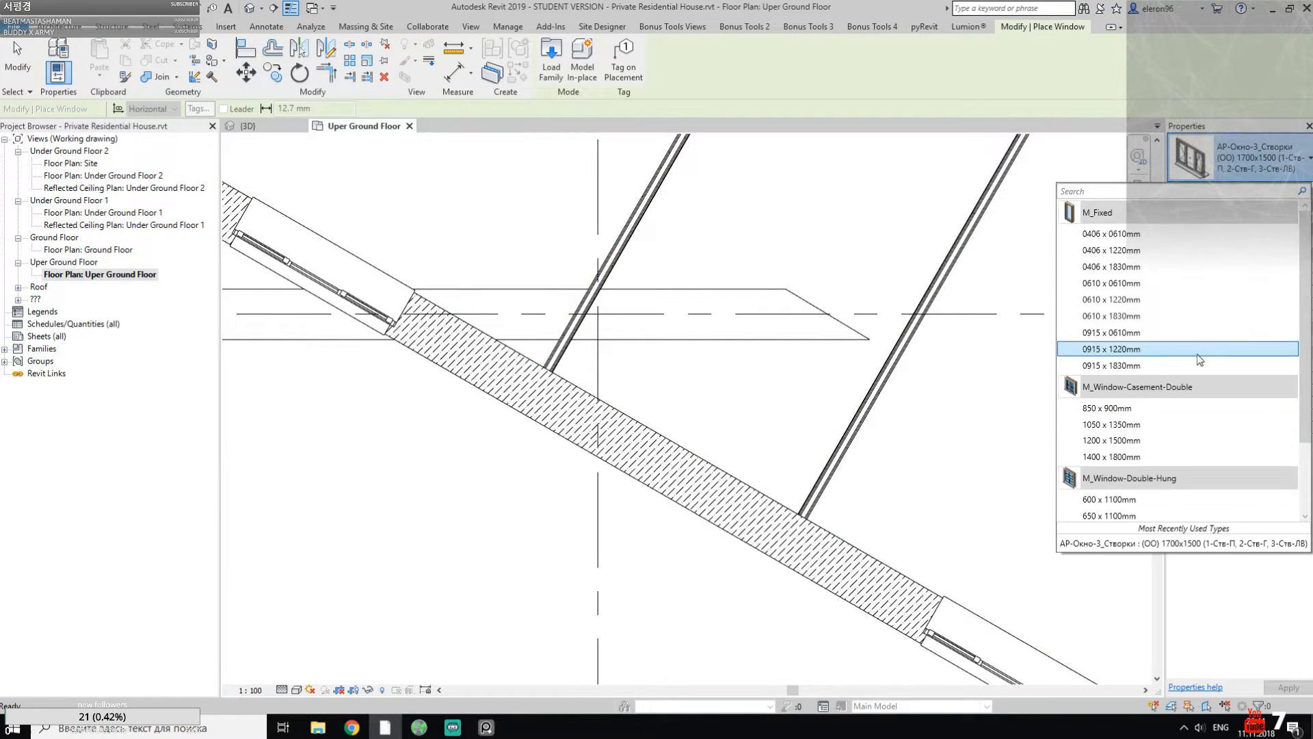
{"action": "left_click", "coordinate": [1136, 363]}
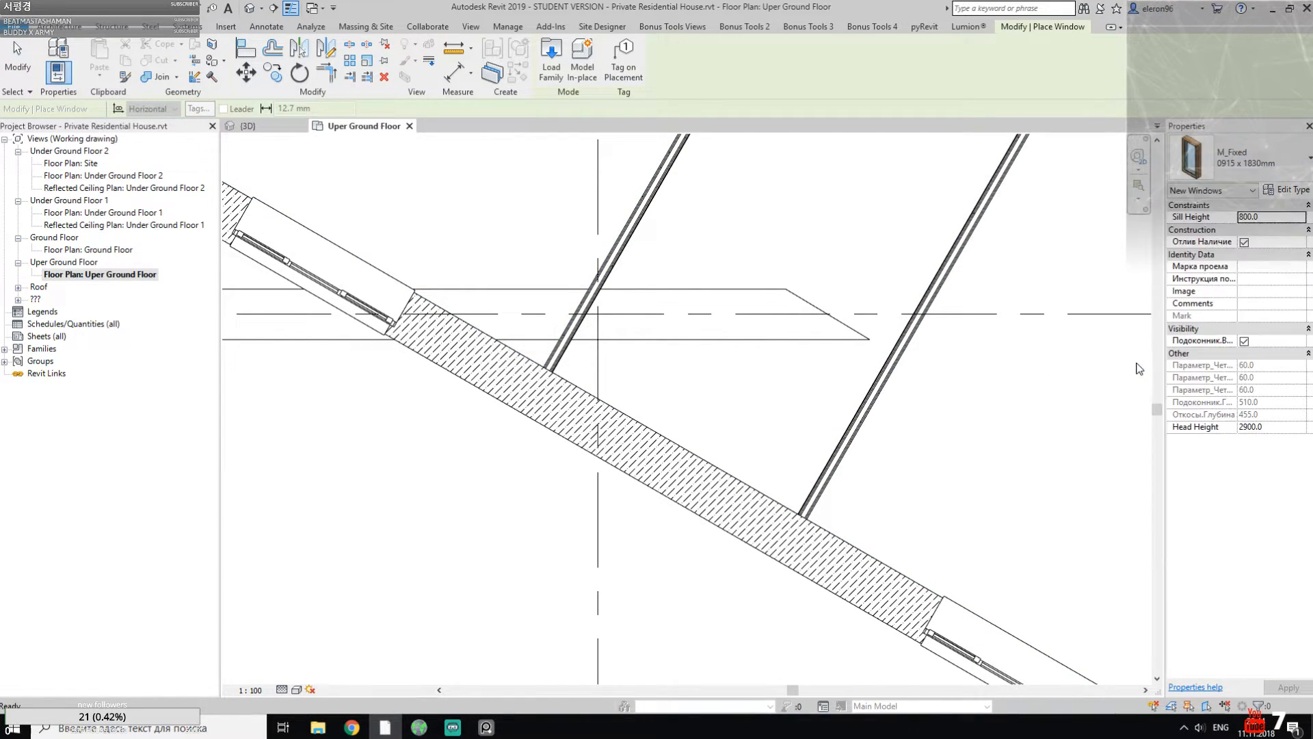
{"action": "left_click", "coordinate": [666, 436]}
{"action": "key", "text": "Escape"}
{"action": "key", "text": "Escape"}
{"action": "left_click", "coordinate": [670, 445]}
{"action": "key", "text": "space"}
Step: Isolate the new fixed window in the 3D view with a selection box
{"action": "left_click", "coordinate": [723, 407]}
{"action": "left_click", "coordinate": [641, 482]}
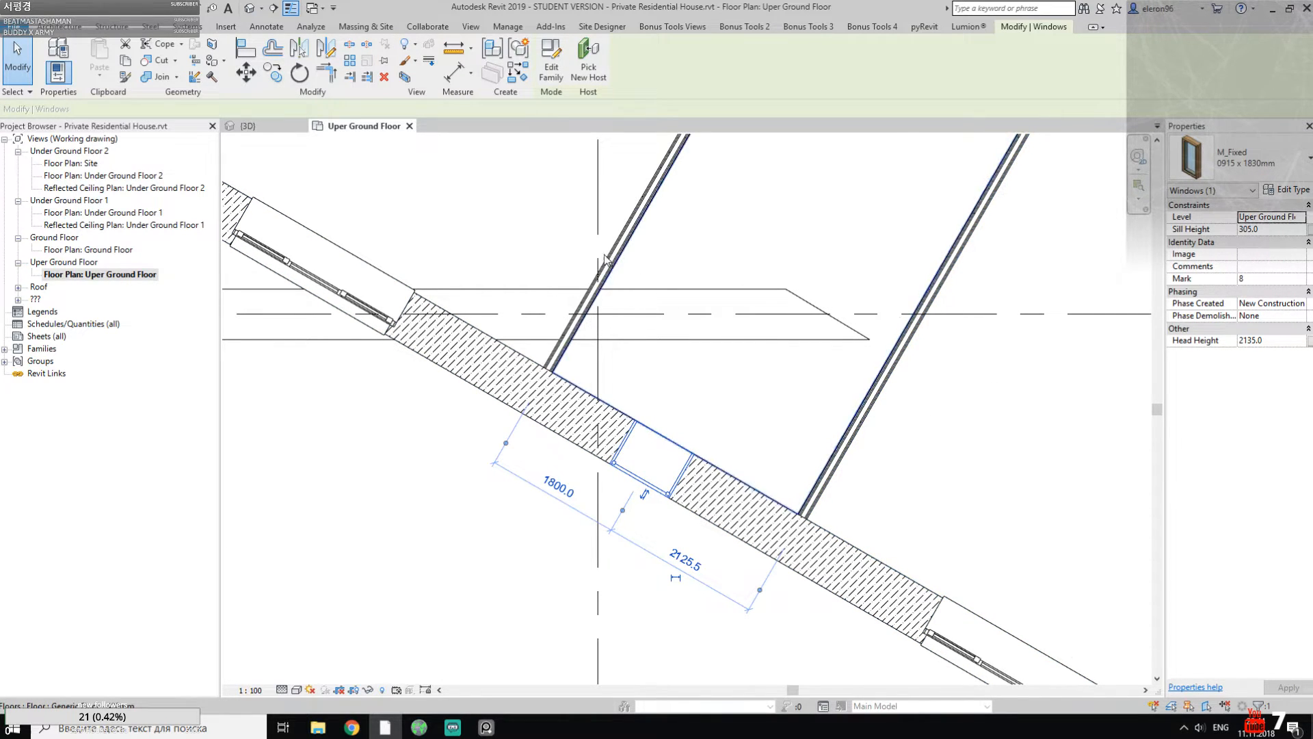
{"action": "left_click", "coordinate": [405, 77]}
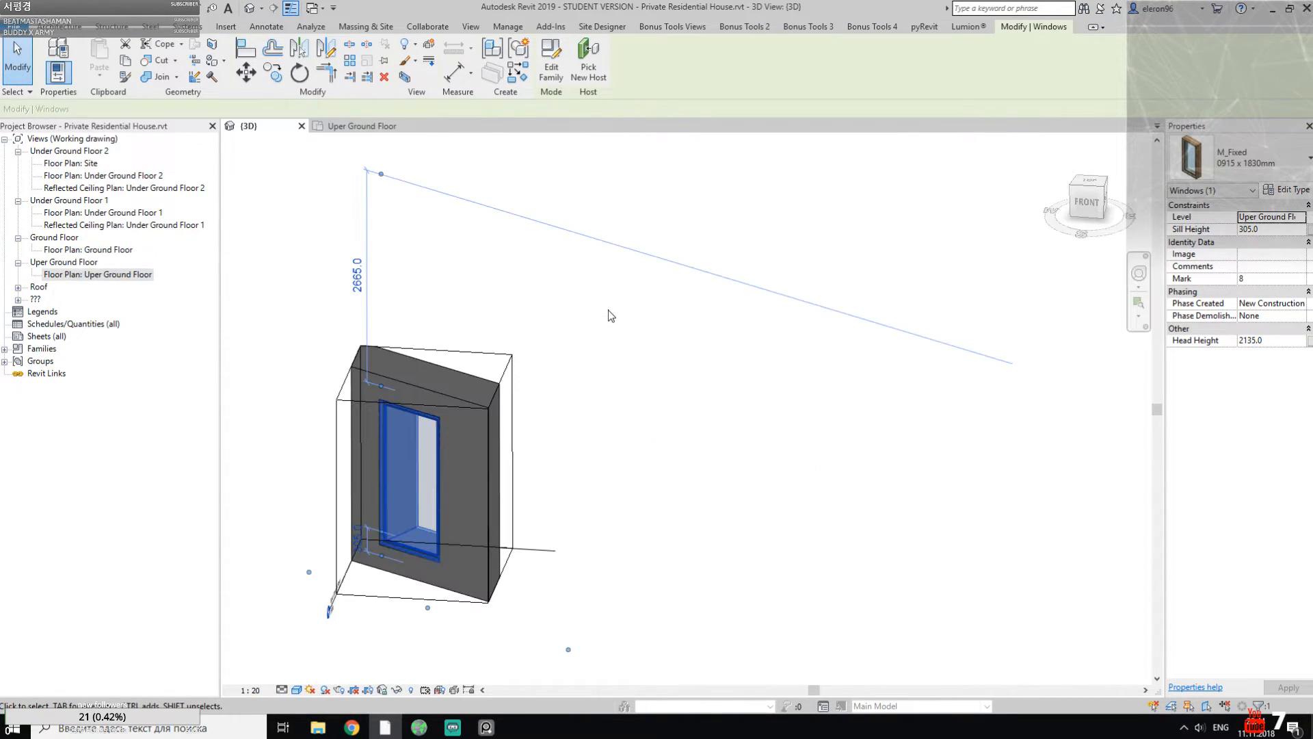
Step: Try to extend the section box sideways along the wall beside the fixed window, and undo the change
{"action": "left_click", "coordinate": [455, 497]}
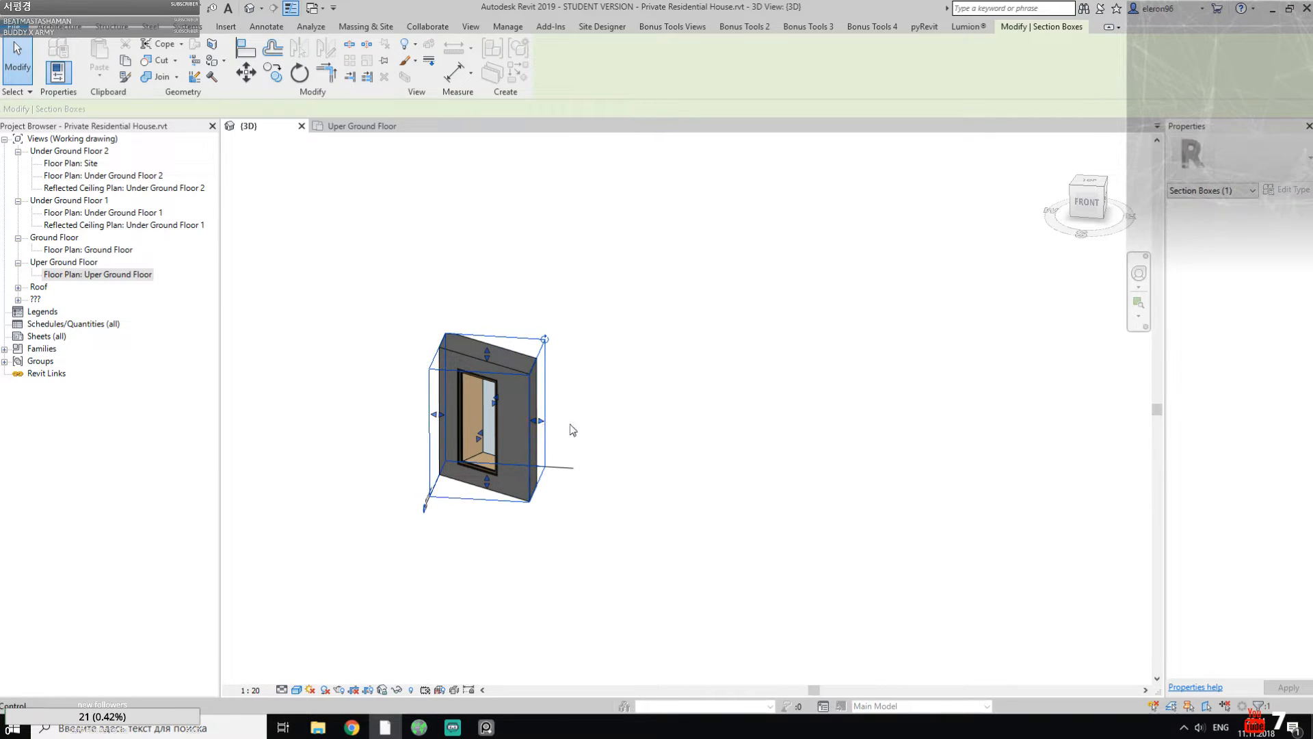
{"action": "middle_click_drag", "start_coordinate": [617, 439], "coordinate": [768, 461]}
{"action": "left_click", "coordinate": [771, 557]}
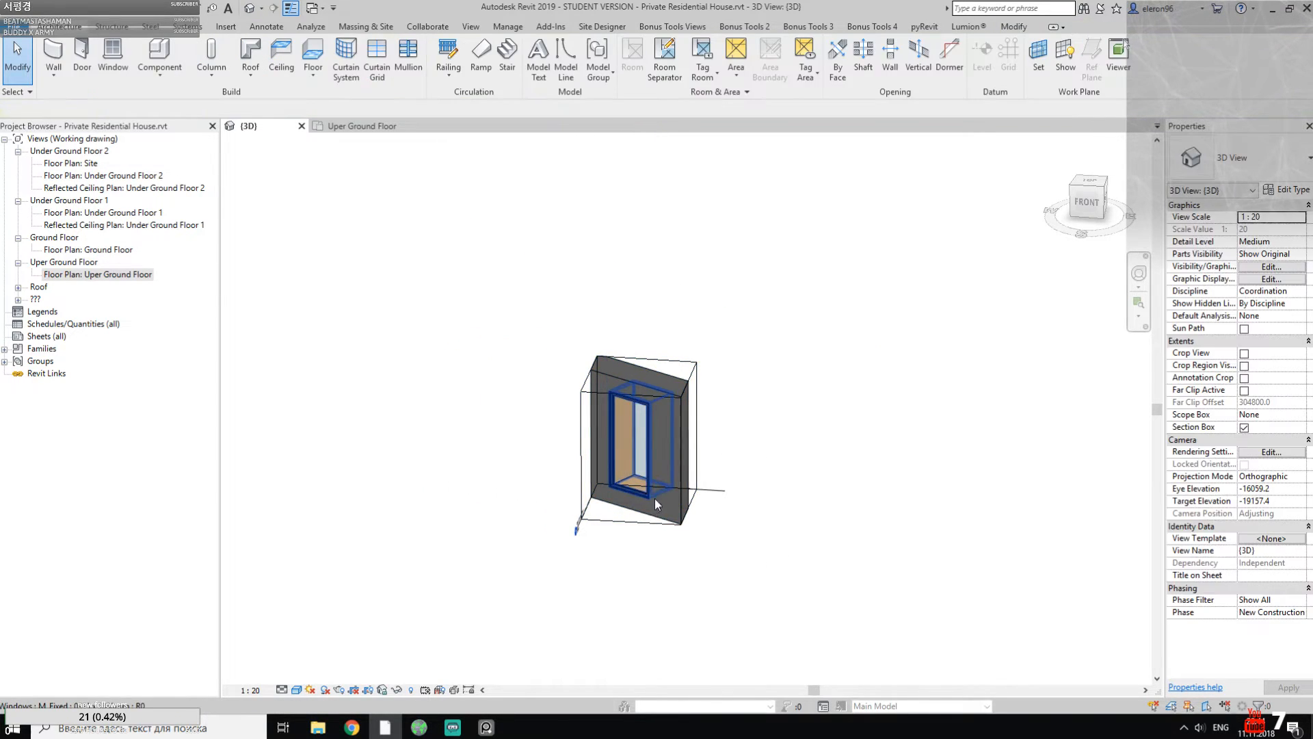
{"action": "scroll", "coordinate": [625, 479], "scroll_direction": "up", "scroll_amount": 4}
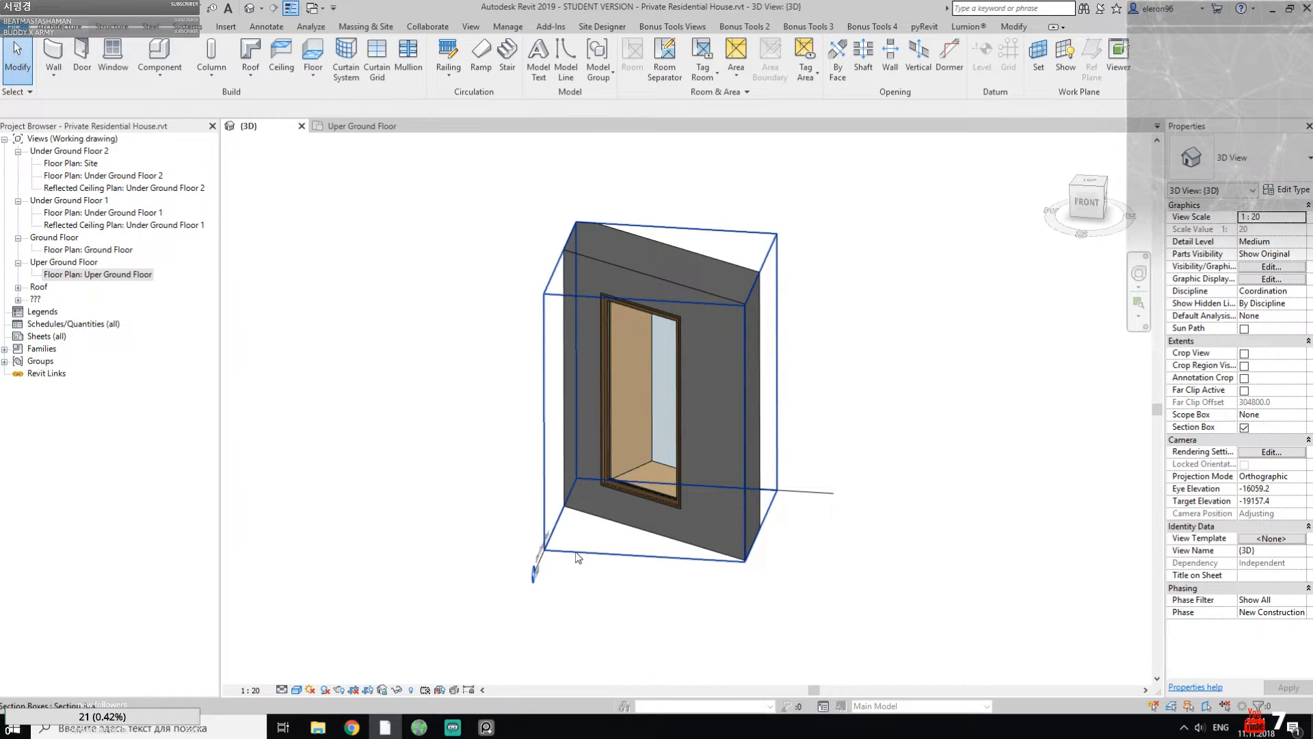
{"action": "left_click", "coordinate": [577, 558]}
{"action": "left_click_drag", "start_coordinate": [762, 398], "coordinate": [1026, 413]}
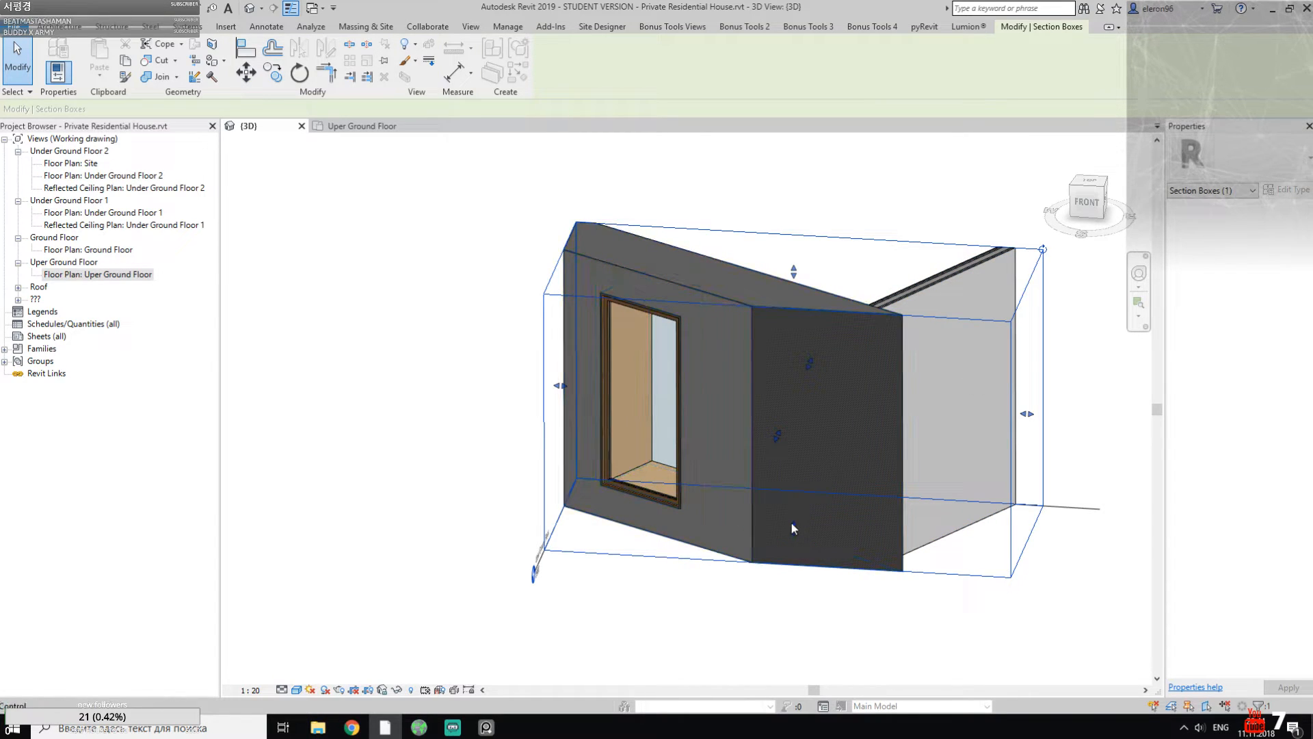
{"action": "key", "text": "ctrl+z"}
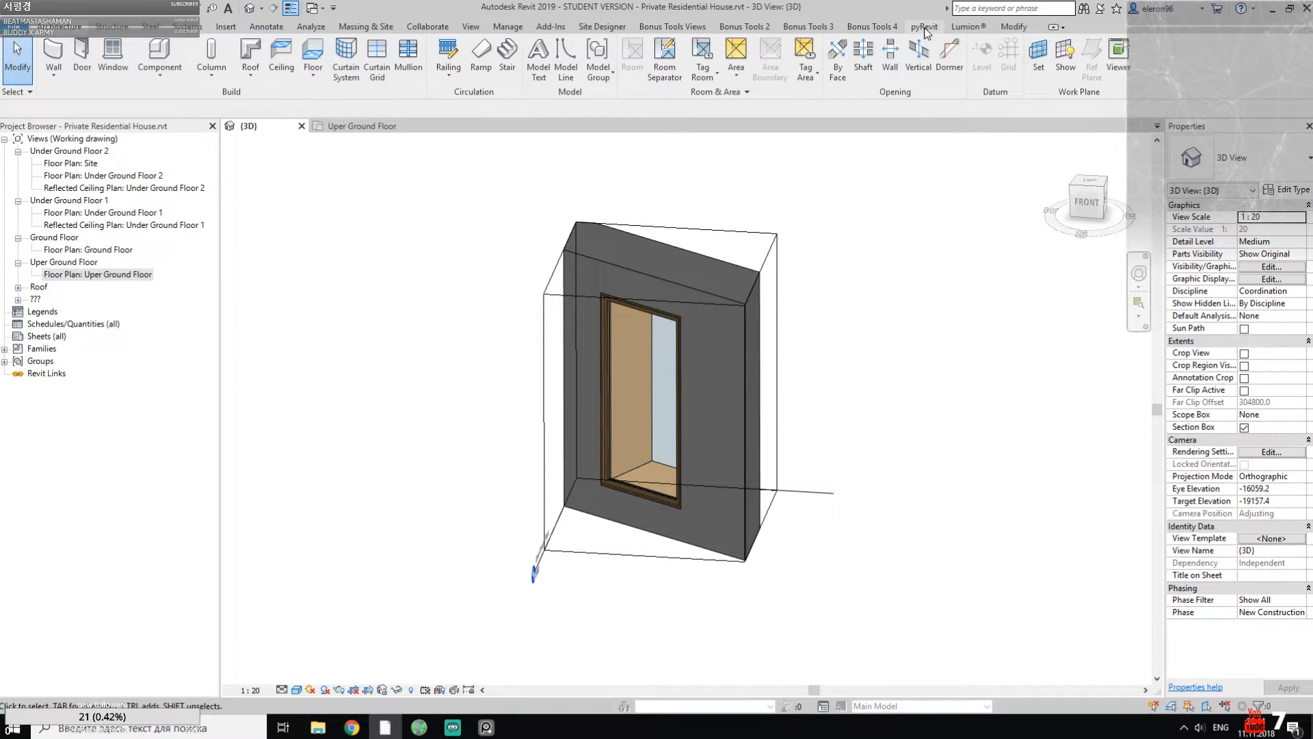
Step: Orient the section box to the face of the slanted wall that holds the fixed window, using the pyRevit tool
{"action": "left_click", "coordinate": [925, 27]}
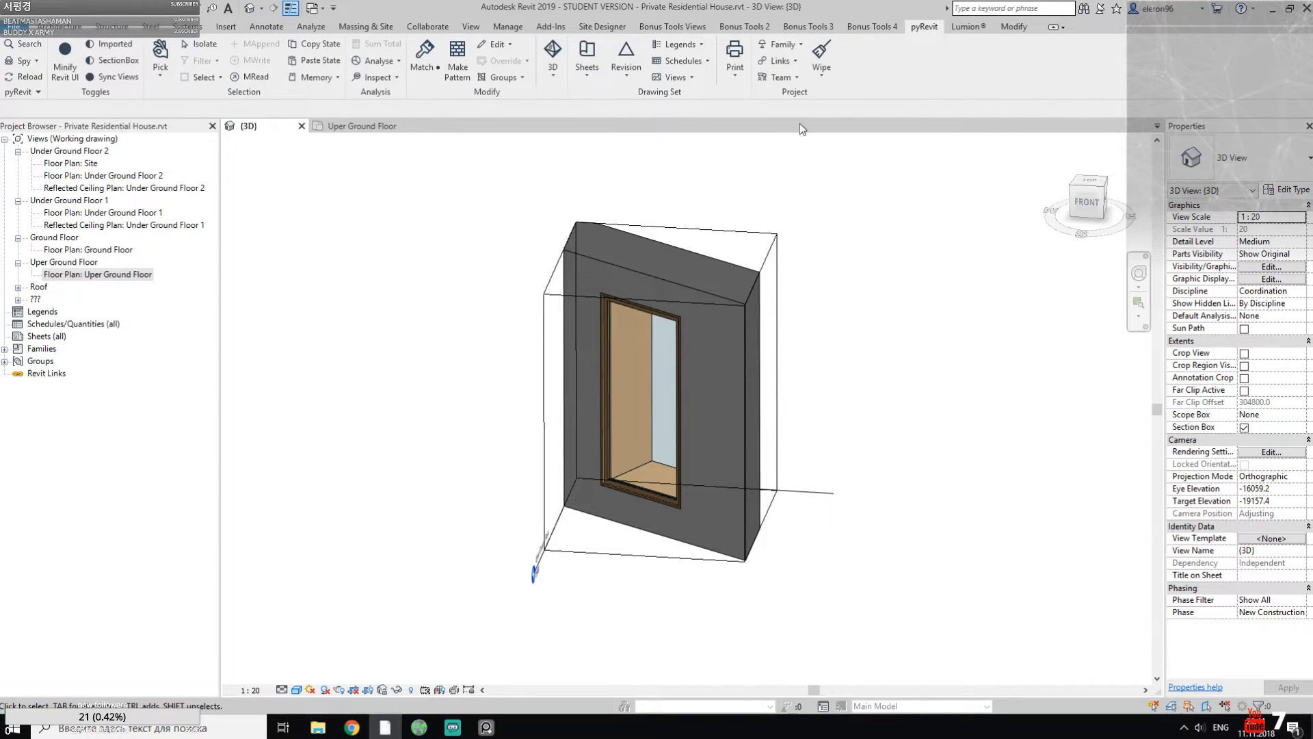
{"action": "left_click", "coordinate": [559, 76]}
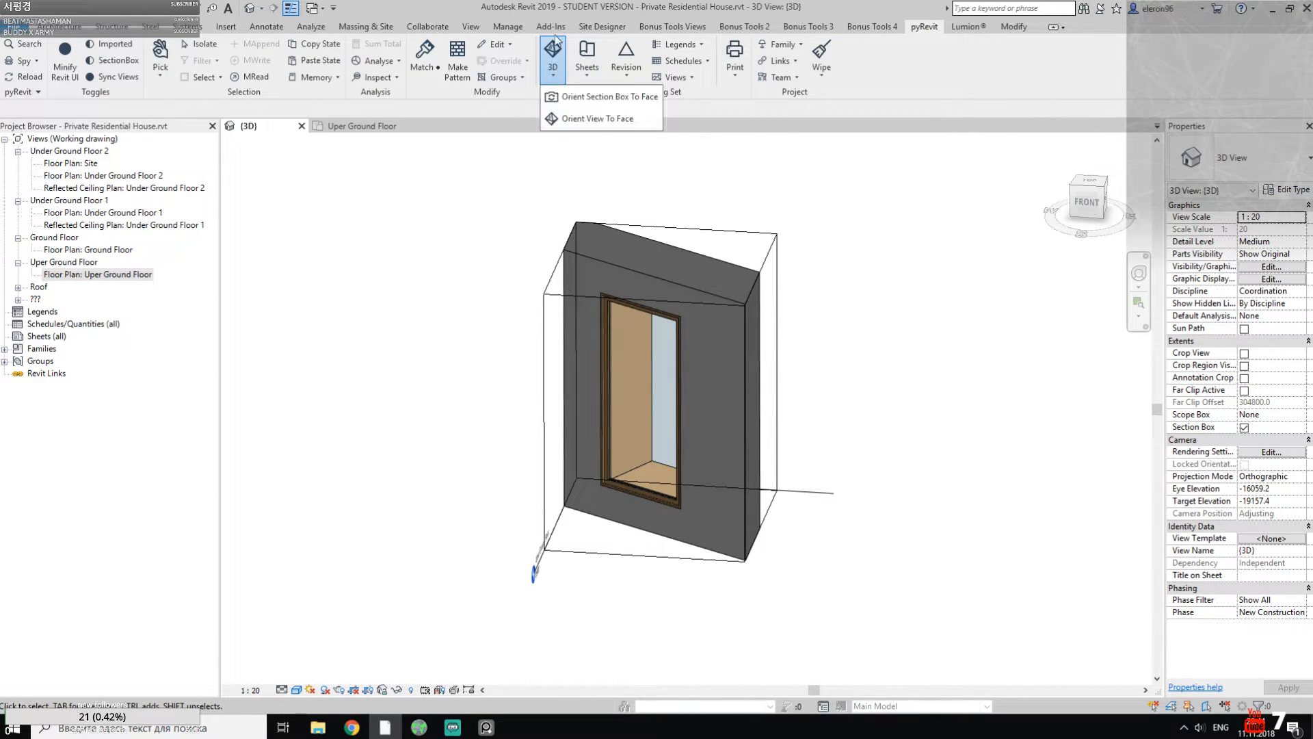
{"action": "left_click", "coordinate": [604, 97]}
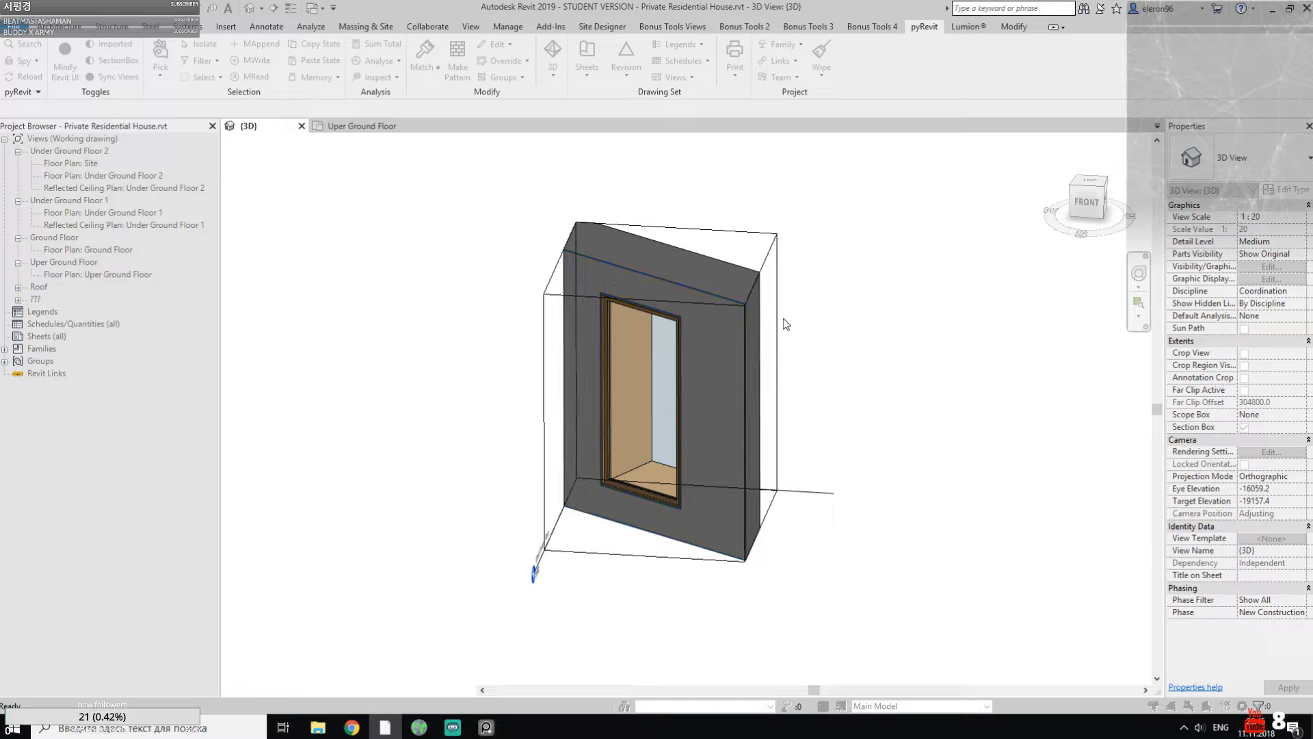
{"action": "left_click", "coordinate": [609, 272]}
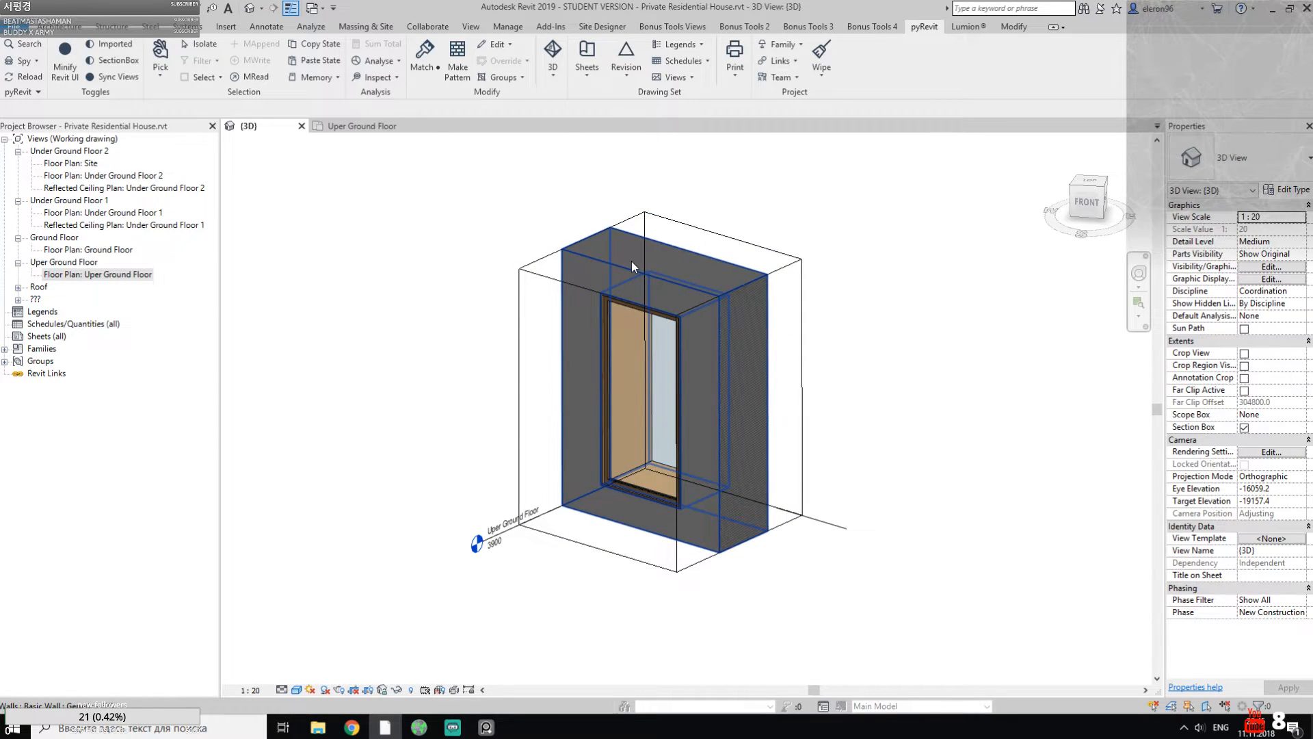
Step: Enlarge the section box sideways, upward and downward so that more of the wall around the fixed window is shown
{"action": "left_click", "coordinate": [748, 246]}
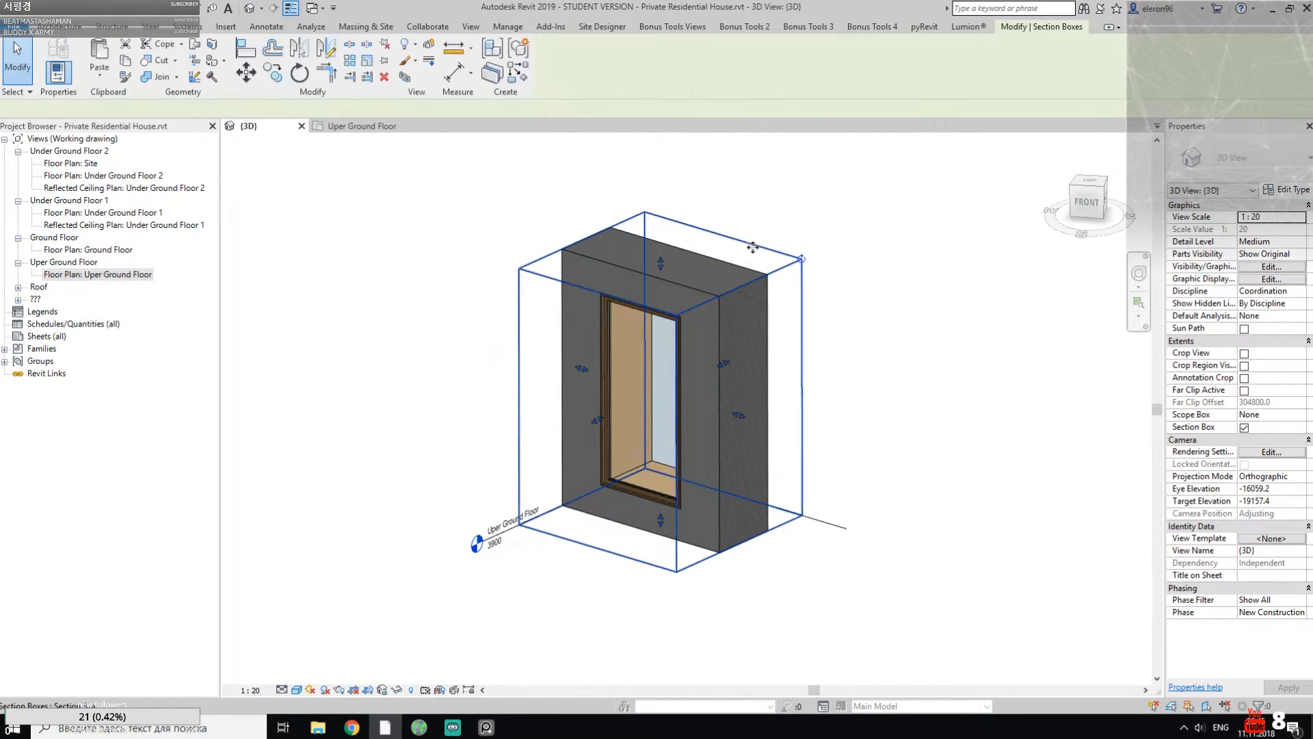
{"action": "left_click_drag", "start_coordinate": [581, 370], "coordinate": [504, 355]}
{"action": "left_click_drag", "start_coordinate": [644, 517], "coordinate": [642, 572]}
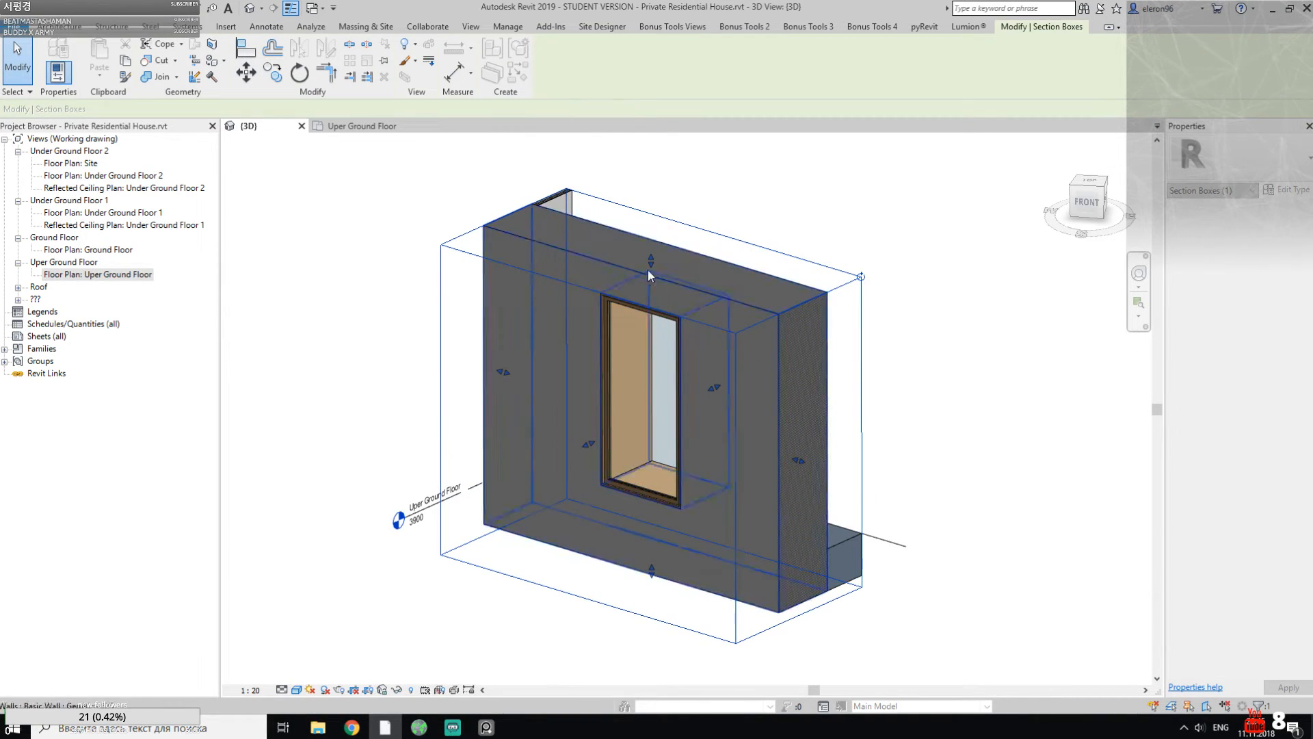
{"action": "left_click_drag", "start_coordinate": [648, 259], "coordinate": [650, 192]}
{"action": "left_click_drag", "start_coordinate": [504, 337], "coordinate": [360, 294]}
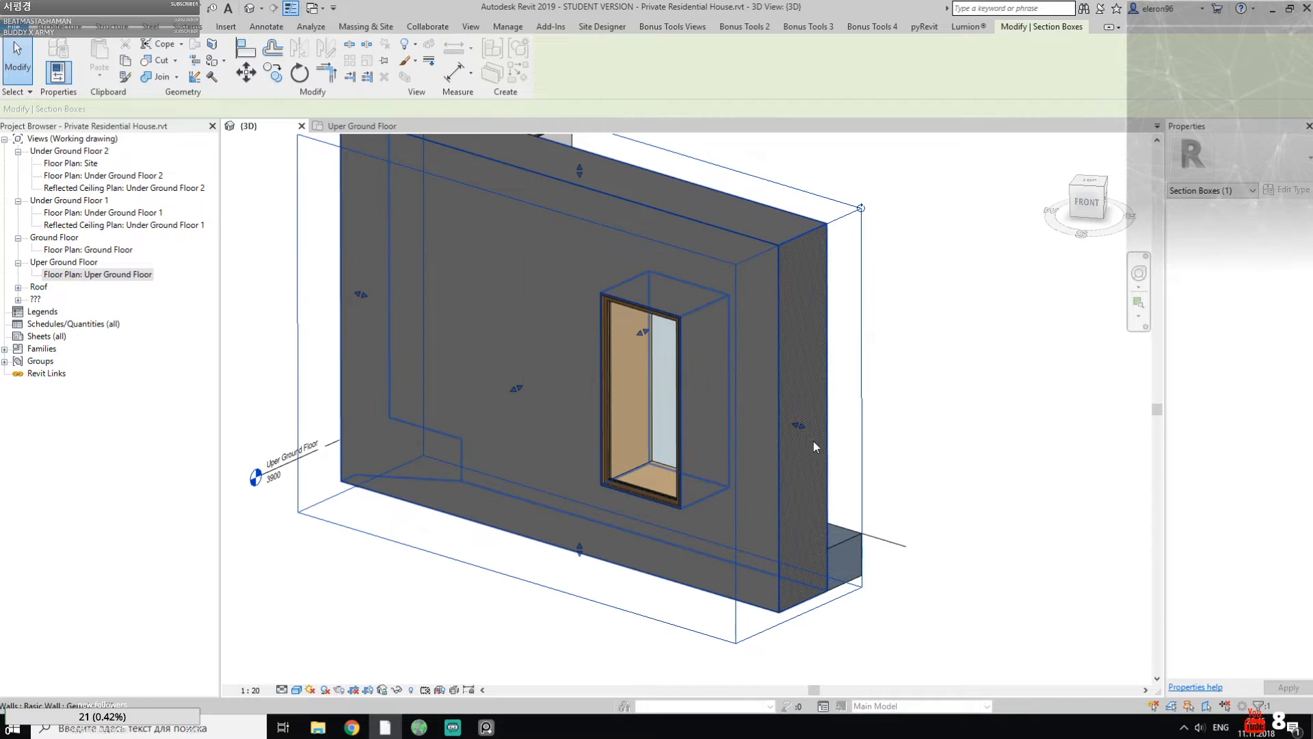
{"action": "left_click_drag", "start_coordinate": [798, 424], "coordinate": [935, 466]}
{"action": "left_click_drag", "start_coordinate": [638, 619], "coordinate": [639, 646]}
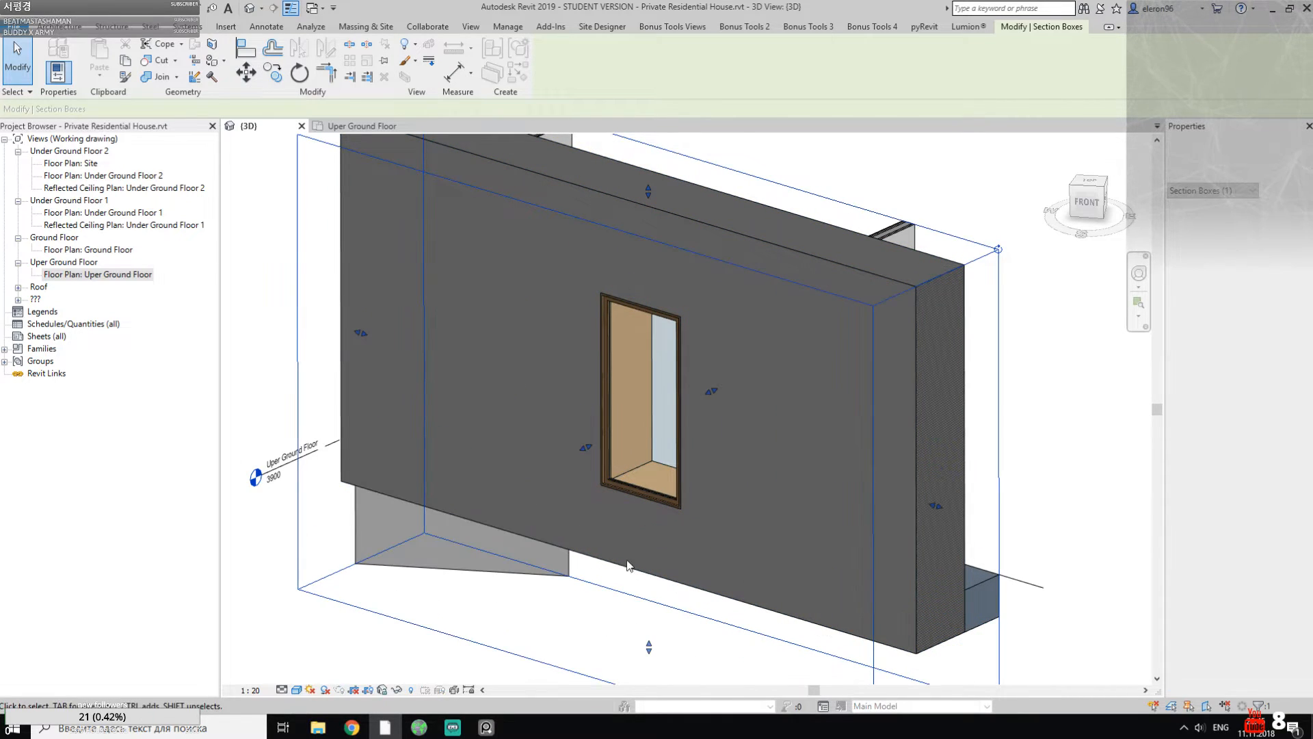
{"action": "mouse_move", "coordinate": [691, 507]}
{"action": "middle_mouse_down"}
{"action": "mouse_move", "coordinate": [597, 472]}
{"action": "mouse_move", "coordinate": [694, 495]}
{"action": "mouse_move", "coordinate": [704, 510]}
{"action": "middle_mouse_up"}
{"action": "scroll", "coordinate": [618, 450], "scroll_direction": "down", "scroll_amount": 1}
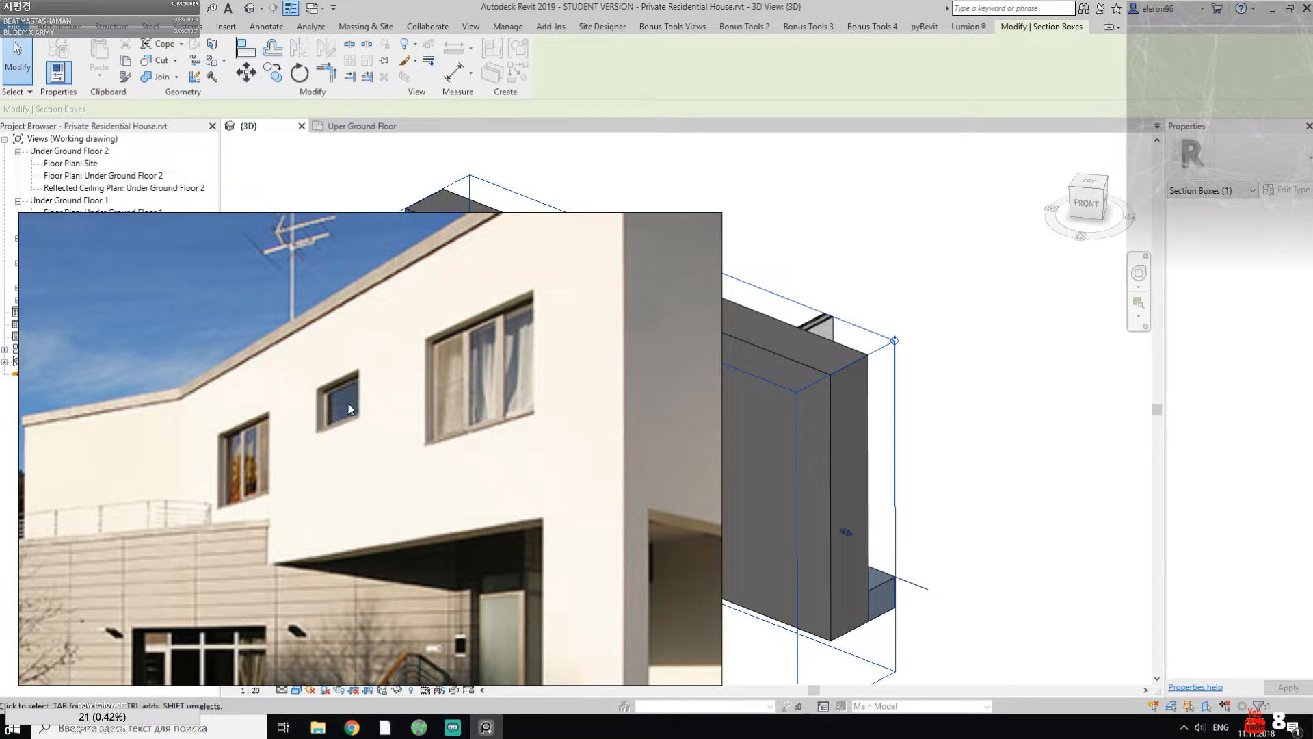
Step: Put the reference photo away and duplicate the fixed window's type under the name 1700 x 1000mm
{"action": "left_click", "coordinate": [487, 726]}
{"action": "left_click", "coordinate": [613, 429]}
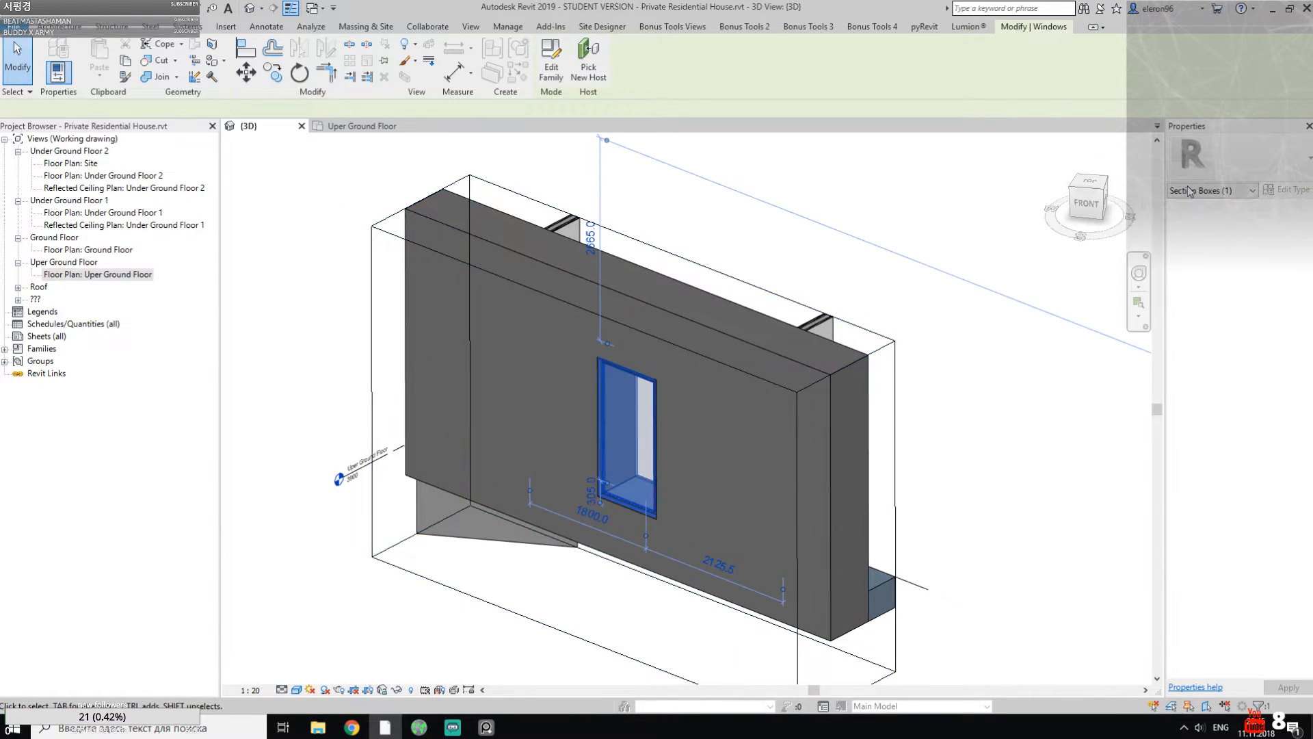
{"action": "left_click", "coordinate": [1288, 192]}
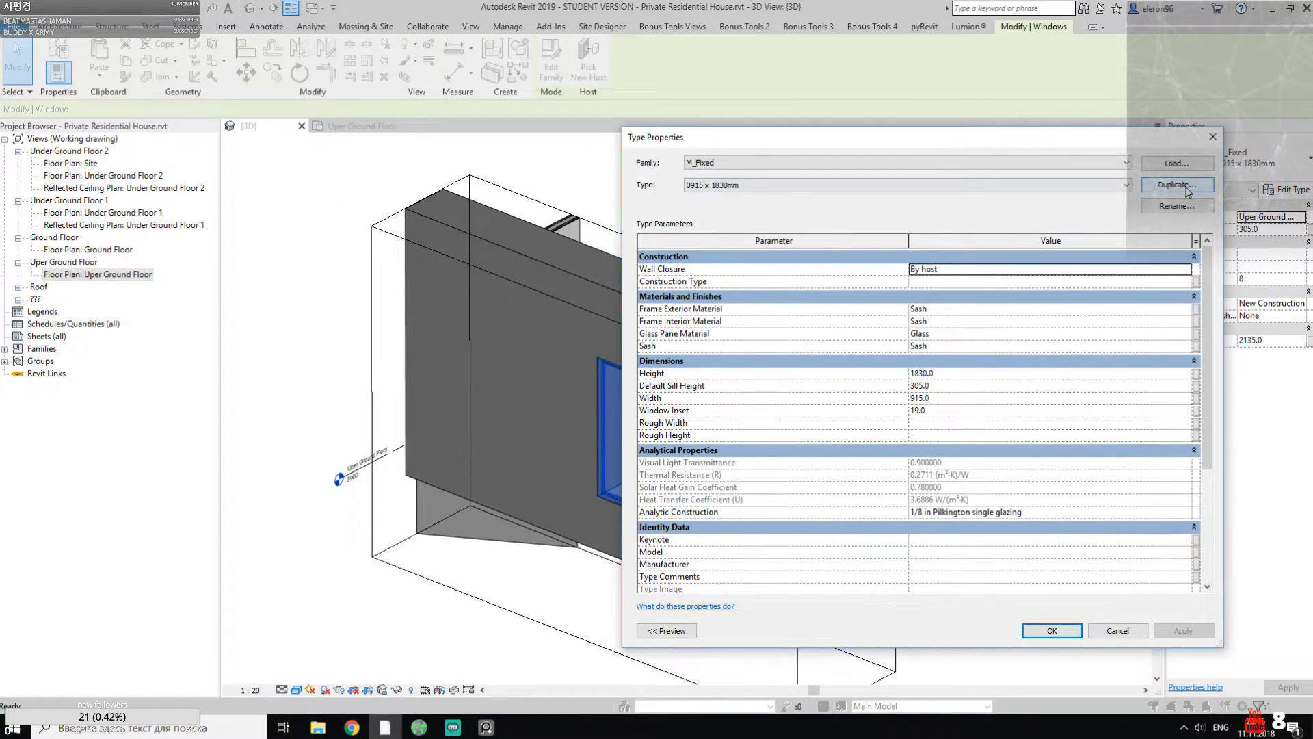
{"action": "left_click", "coordinate": [1186, 184]}
{"action": "left_click", "coordinate": [765, 273]}
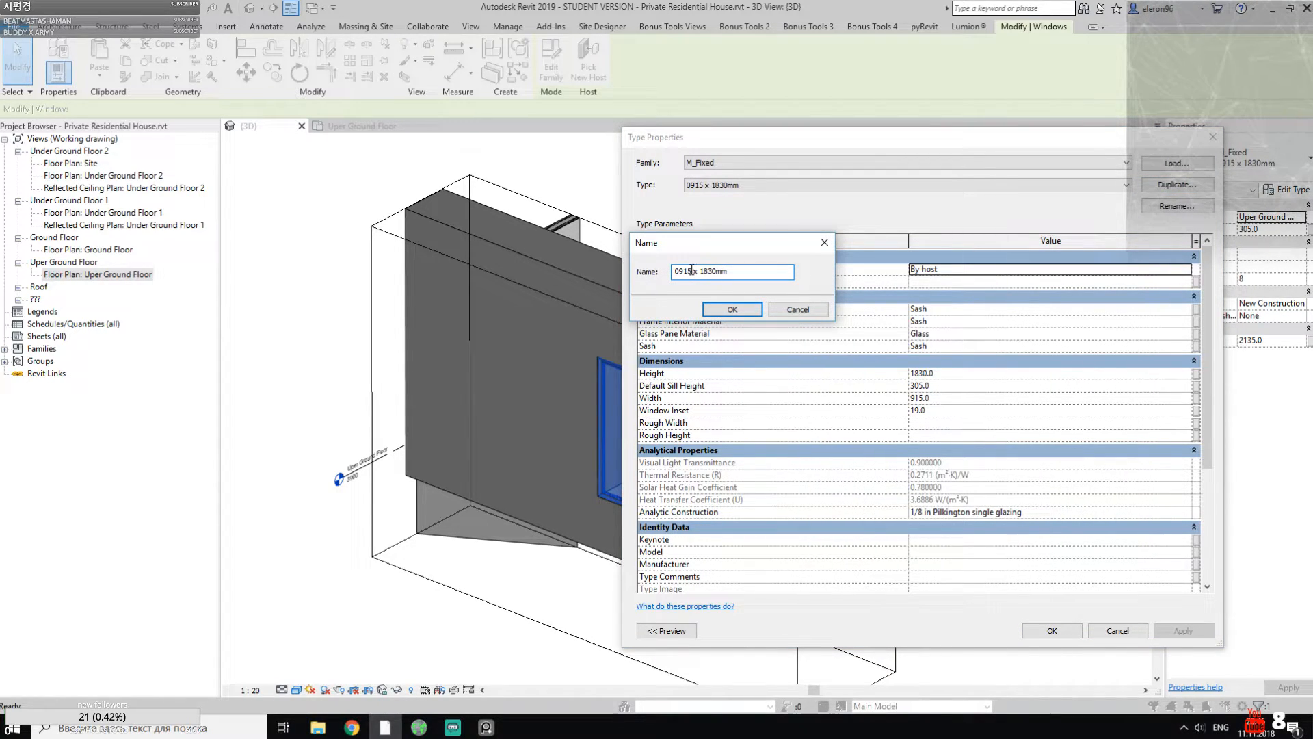
{"action": "type", "text": "1000"}
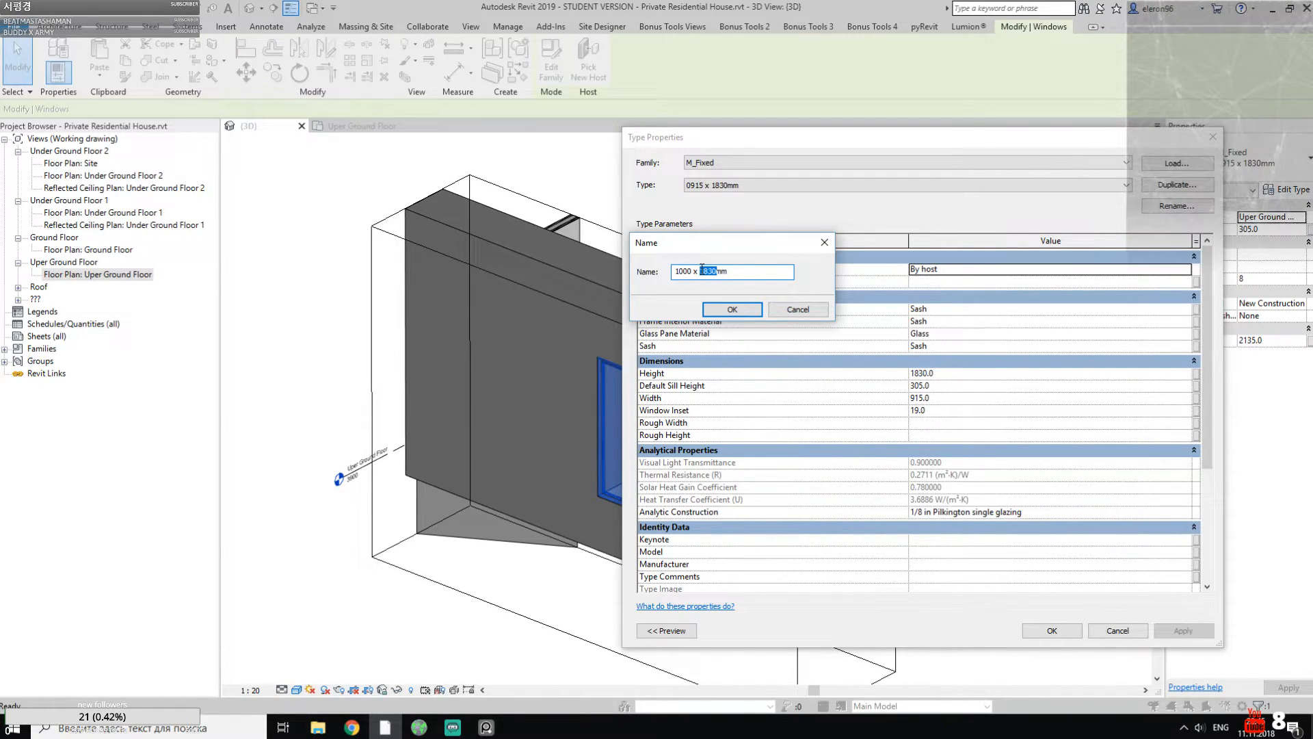
{"action": "double_click", "coordinate": [684, 271]}
{"action": "type", "text": "1700 x "}
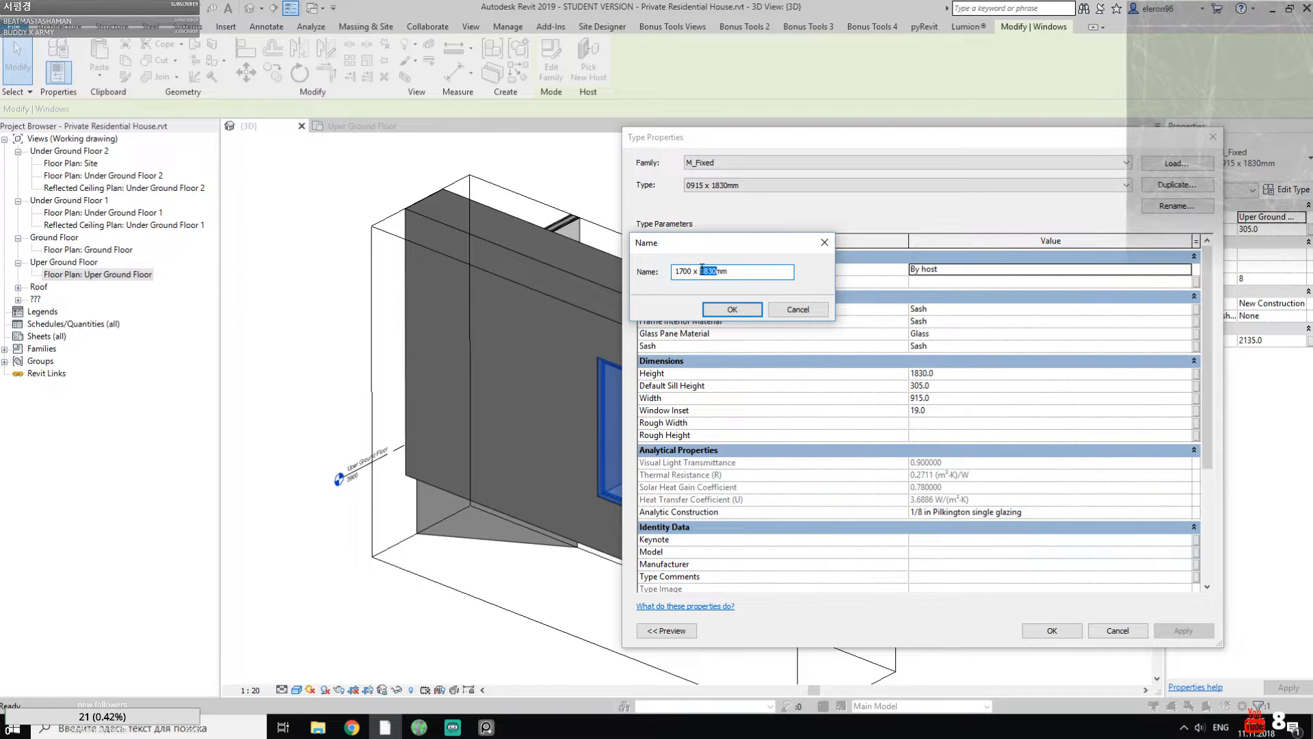
{"action": "type", "text": "1000"}
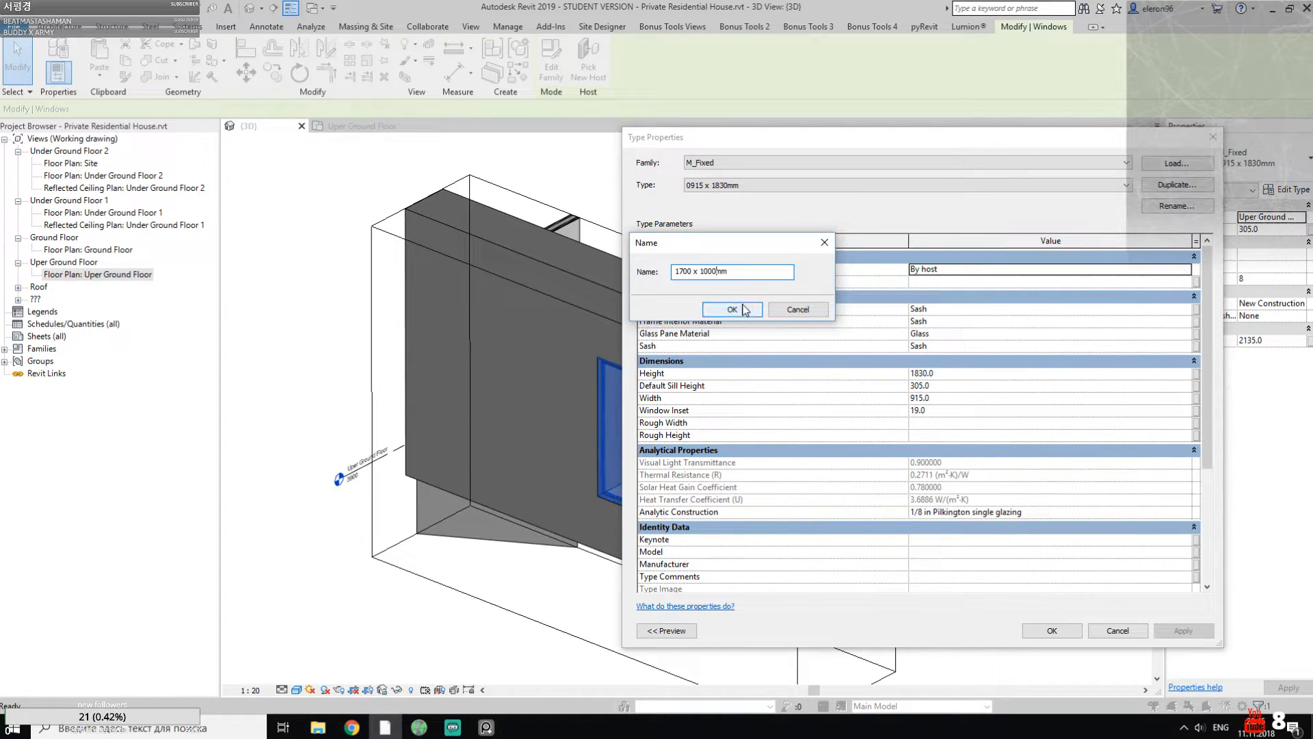
{"action": "left_click", "coordinate": [745, 306]}
Step: Set the new type's height to 1000, default sill height to 300 and width to 1700, and the window's sill height to 1600
{"action": "left_click", "coordinate": [991, 372]}
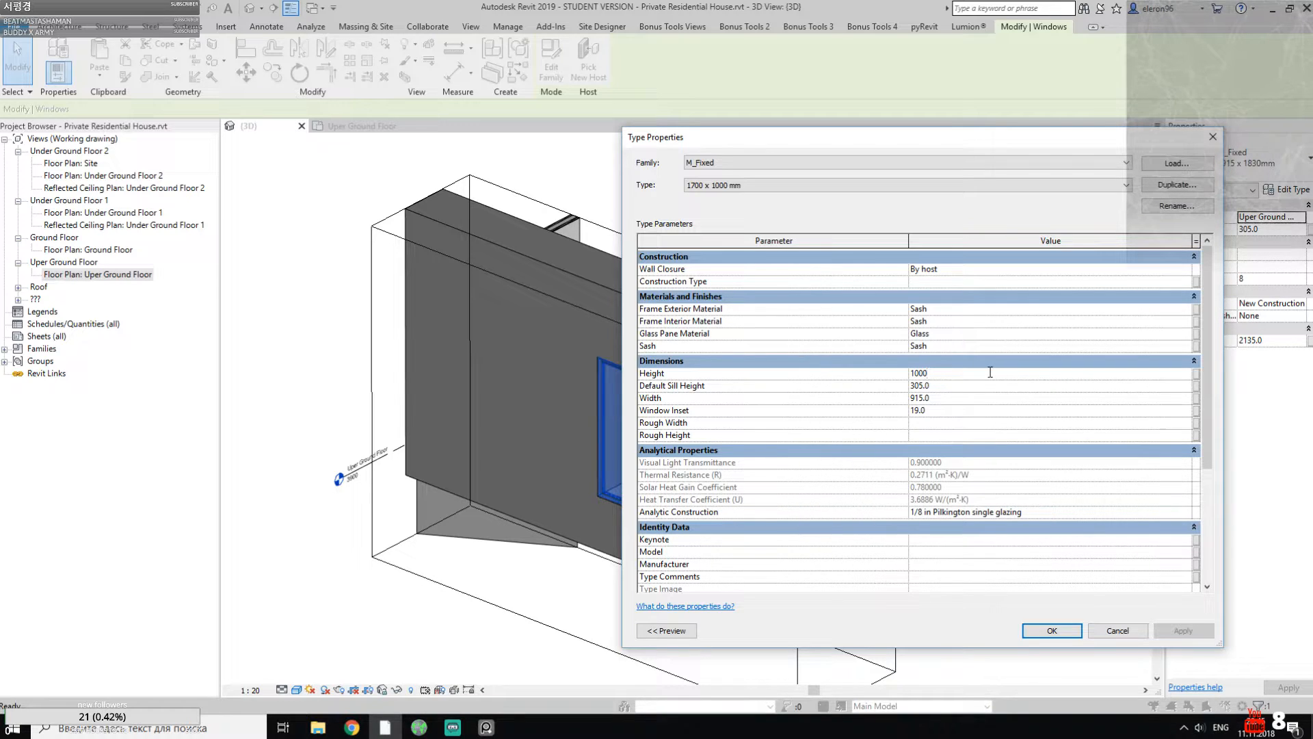
{"action": "left_click", "coordinate": [975, 385]}
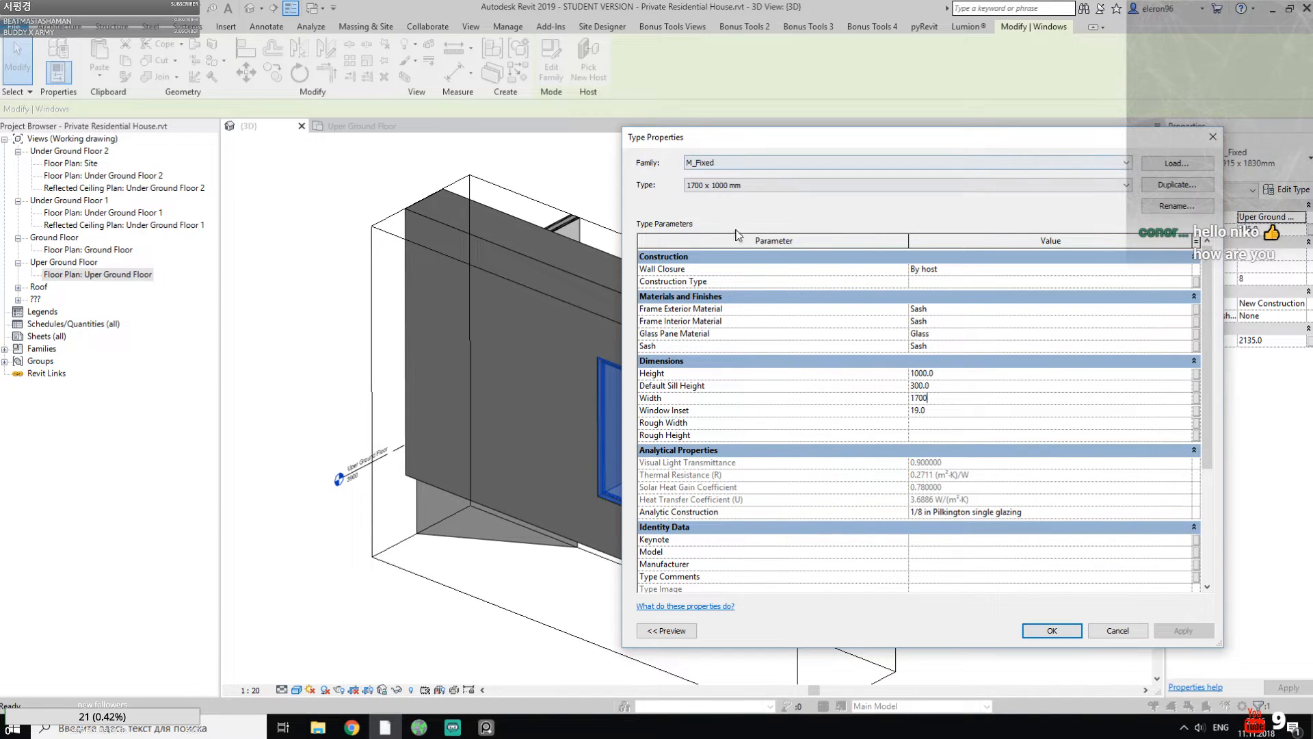
{"action": "left_click", "coordinate": [1069, 630]}
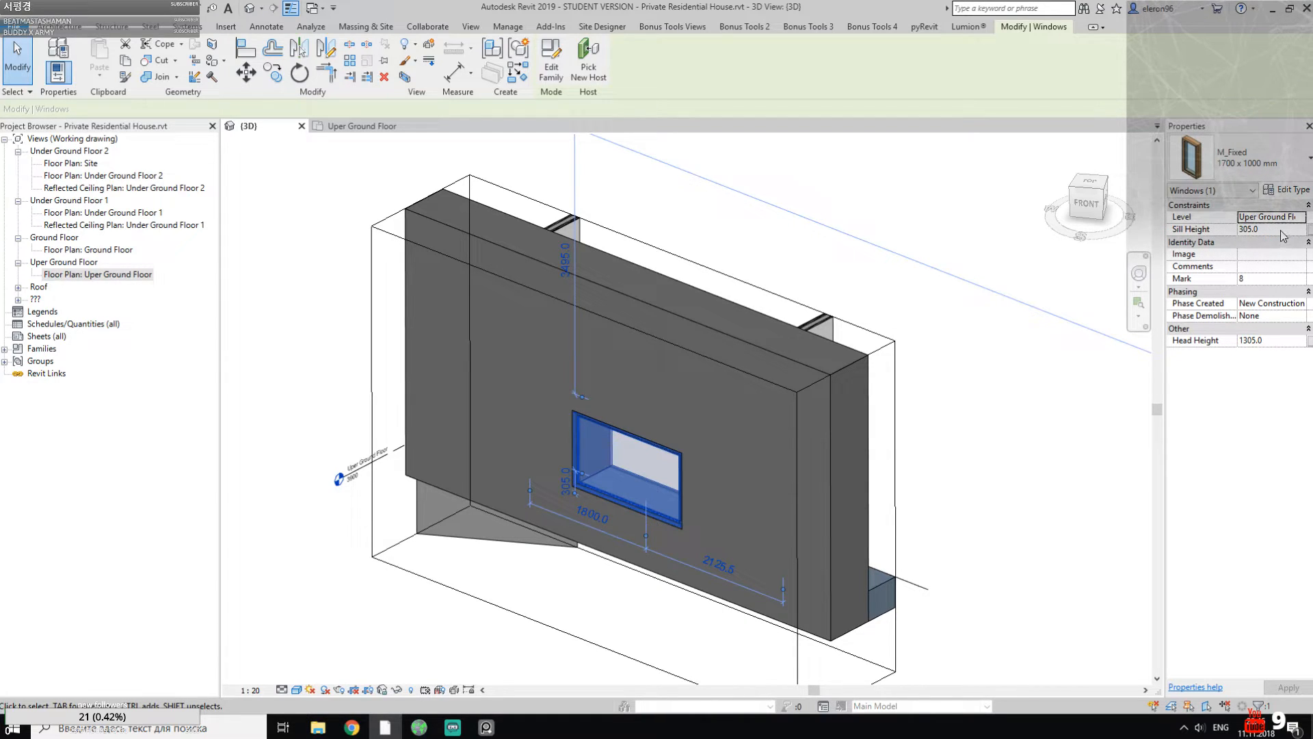
{"action": "left_click", "coordinate": [1270, 230]}
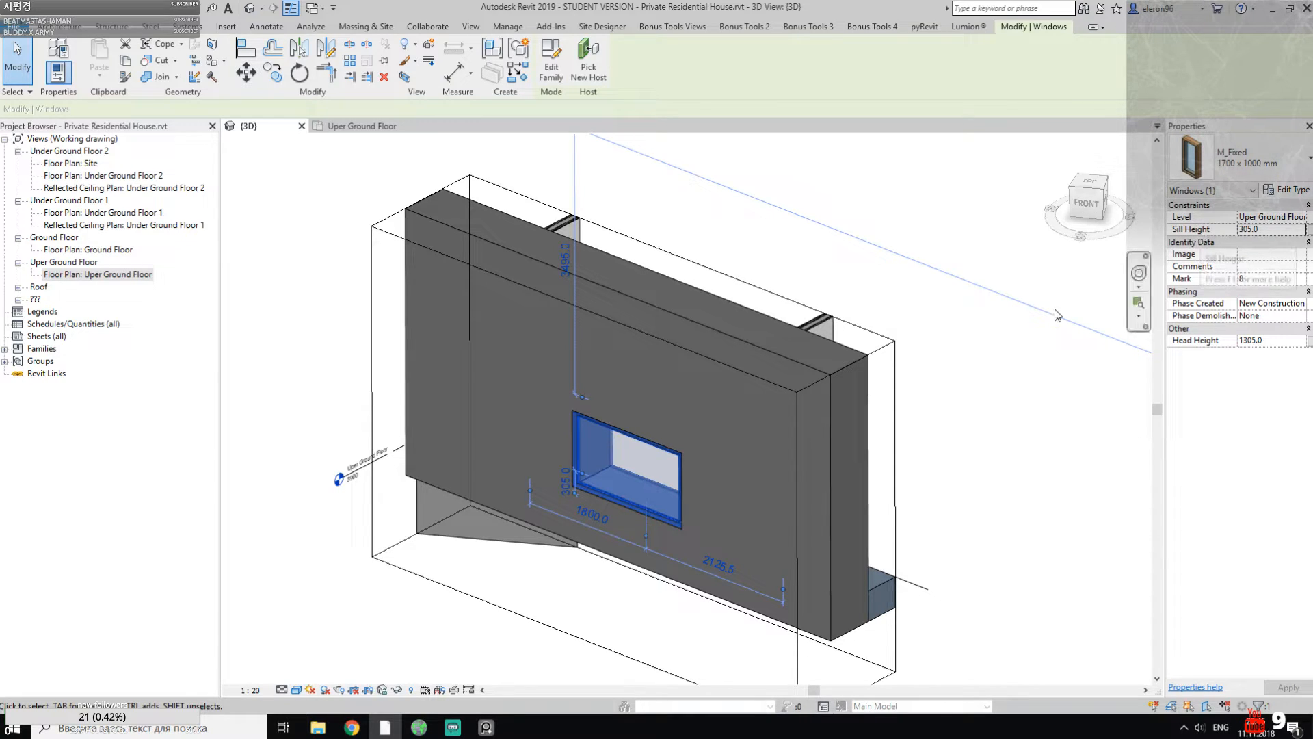
{"action": "left_click", "coordinate": [1265, 230]}
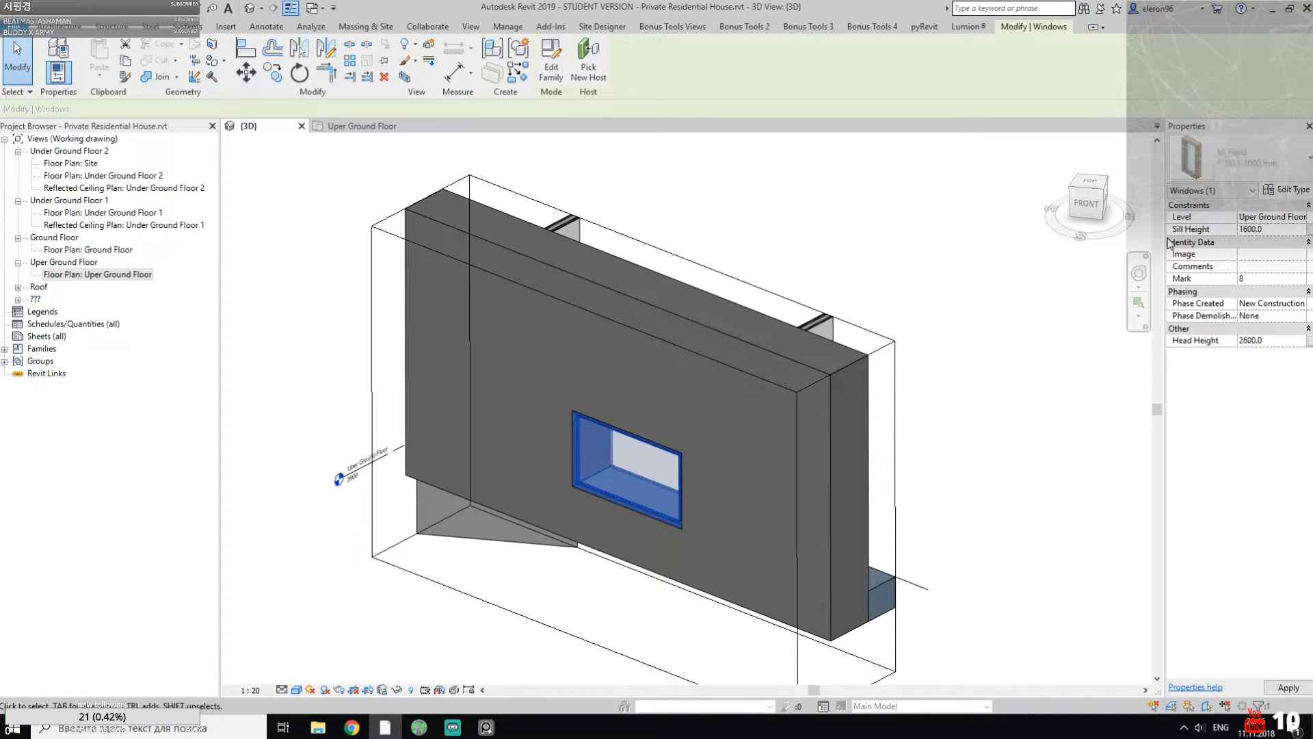
Step: Extend the section box along the wall to include the neighbouring three-sash window, and view the wall from the front
{"action": "scroll", "coordinate": [846, 333], "scroll_direction": "down", "scroll_amount": 3}
{"action": "middle_click_drag", "start_coordinate": [904, 370], "coordinate": [957, 290], "text": "shift"}
{"action": "left_click", "coordinate": [671, 302]}
{"action": "left_click_drag", "start_coordinate": [883, 426], "coordinate": [1076, 444]}
{"action": "middle_click_drag", "start_coordinate": [809, 393], "coordinate": [829, 301], "text": "shift"}
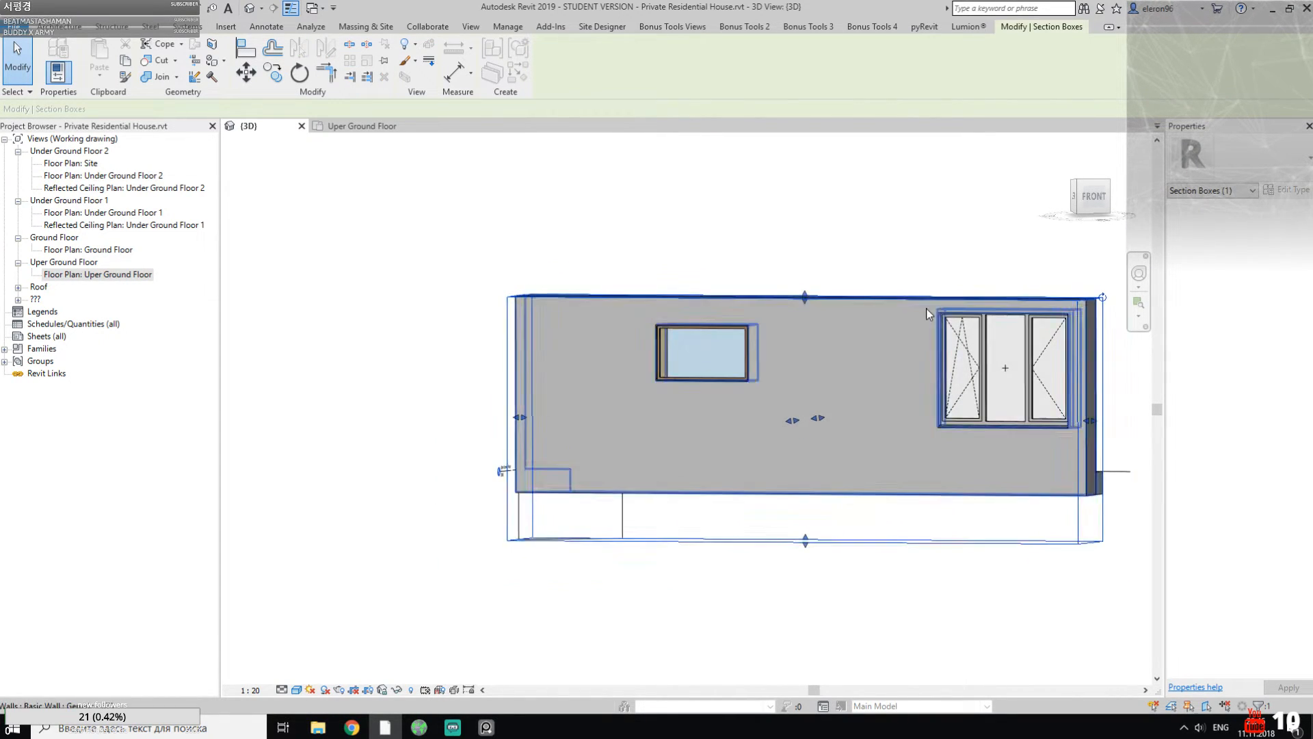
Step: Align the top edge of the fixed window with the top edge of the neighbouring three-sash window
{"action": "scroll", "coordinate": [926, 307], "scroll_direction": "up", "scroll_amount": 3}
{"action": "key", "text": "Escape"}
{"action": "left_click", "coordinate": [960, 322]}
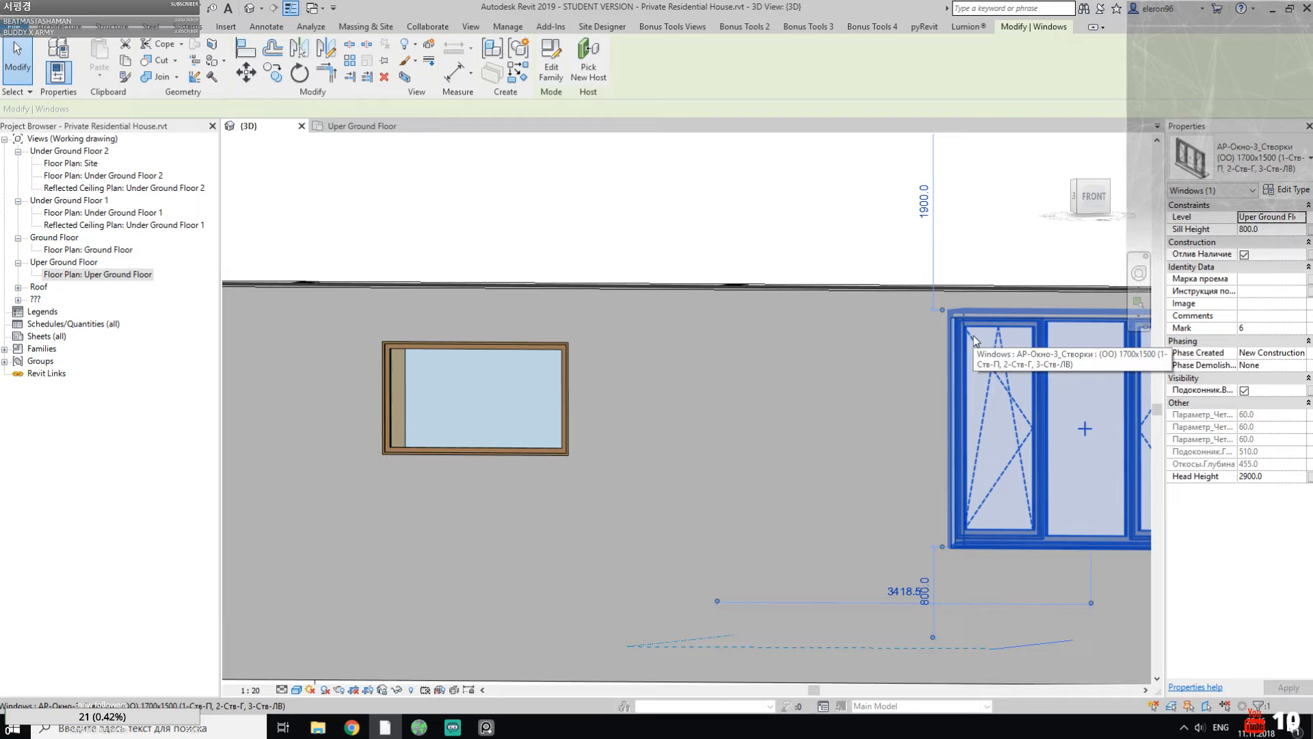
{"action": "key", "text": "Escape"}
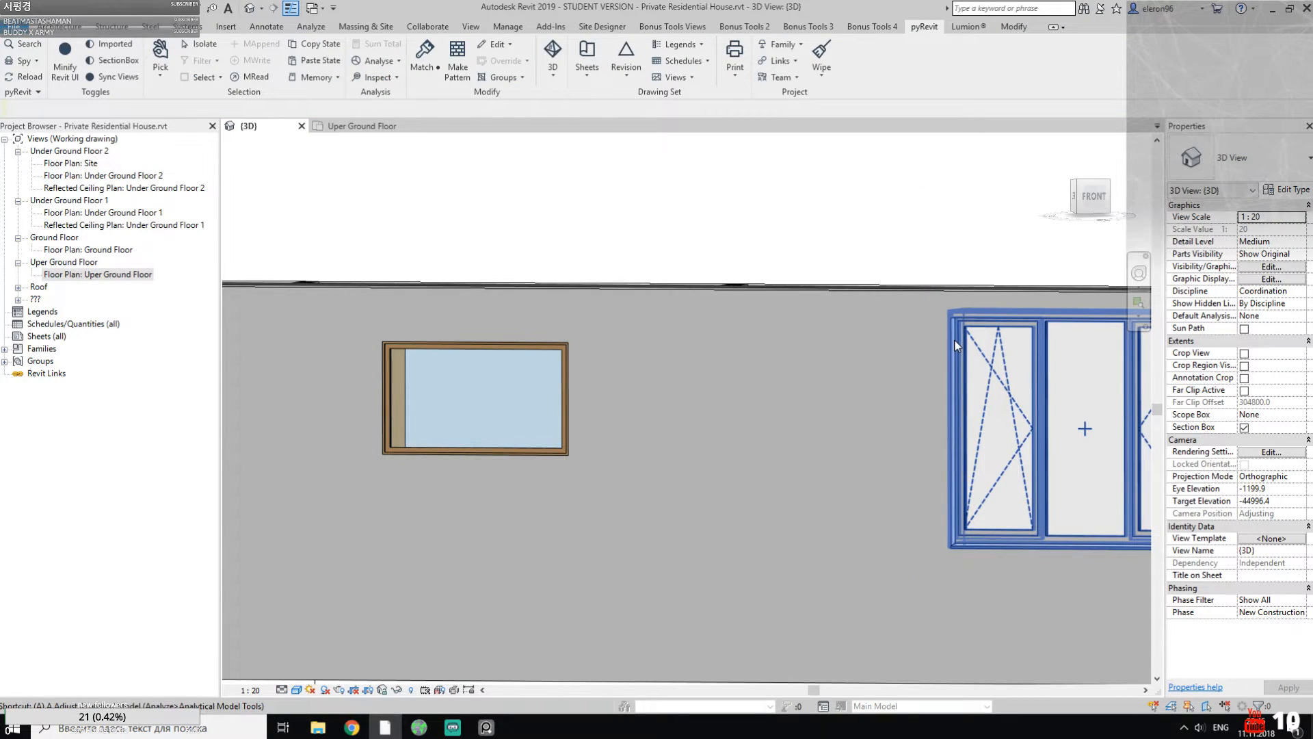
{"action": "key", "text": "a"}
{"action": "key", "text": "l"}
{"action": "left_click", "coordinate": [971, 326]}
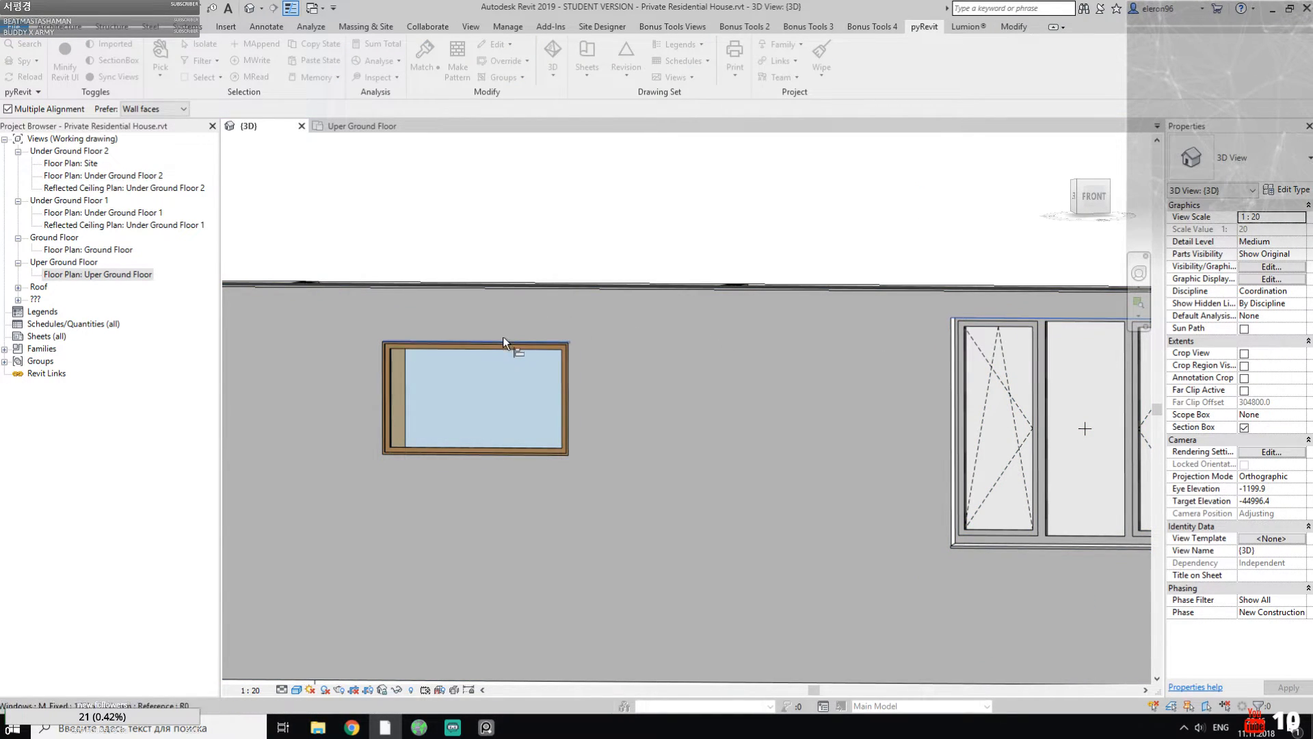
{"action": "left_click", "coordinate": [503, 341]}
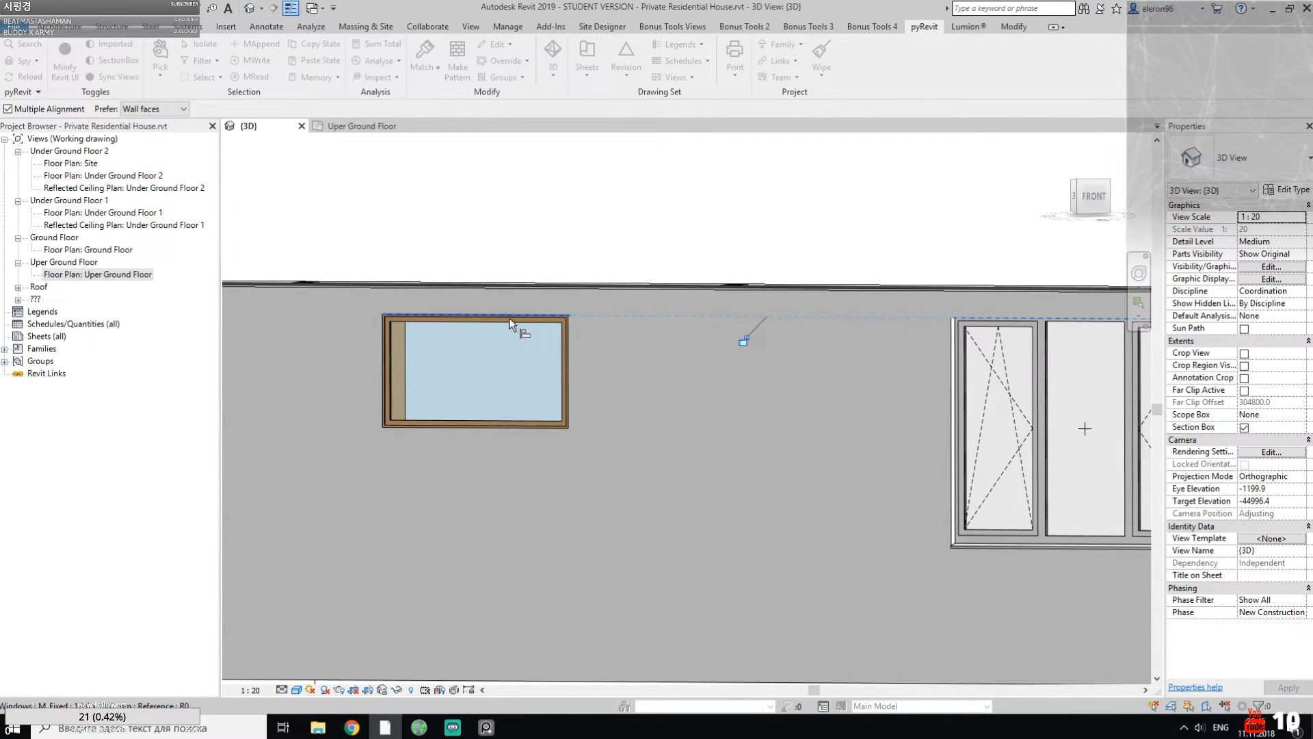
{"action": "scroll", "coordinate": [510, 314], "scroll_direction": "down", "scroll_amount": 4}
{"action": "key", "text": "Escape"}
{"action": "key", "text": "Escape"}
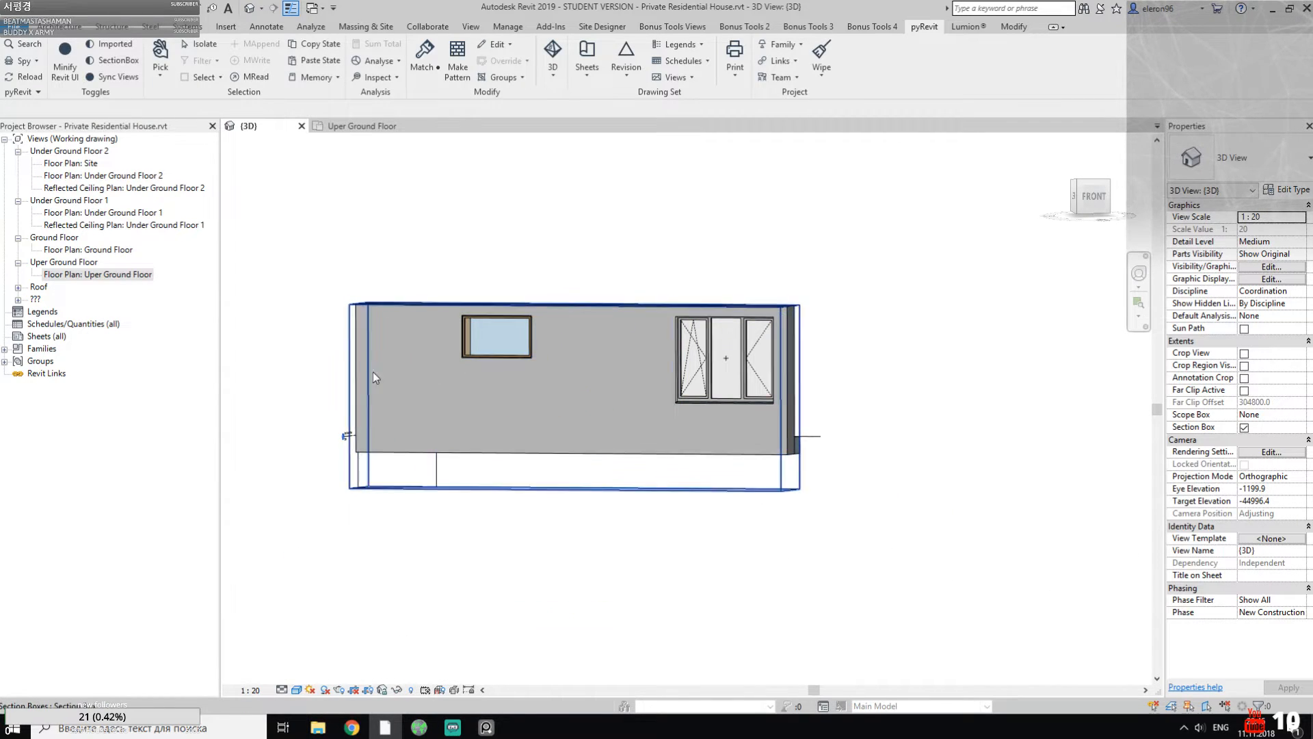
Step: Turn off the 3D view's section box and reset the edited profile of the long Generic - 675 wall on the ground floor
{"action": "left_click", "coordinate": [1244, 428]}
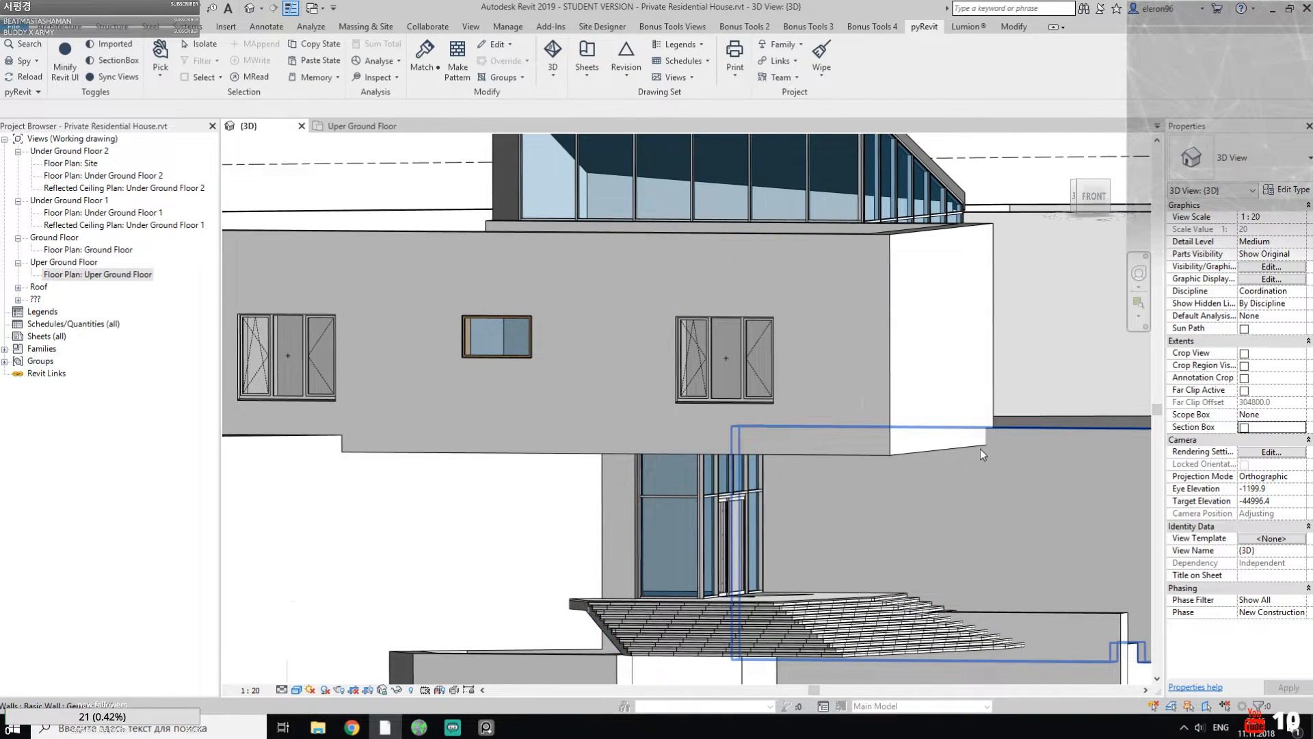
{"action": "middle_click_drag", "start_coordinate": [980, 454], "coordinate": [602, 372], "text": "shift"}
{"action": "left_click", "coordinate": [876, 454]}
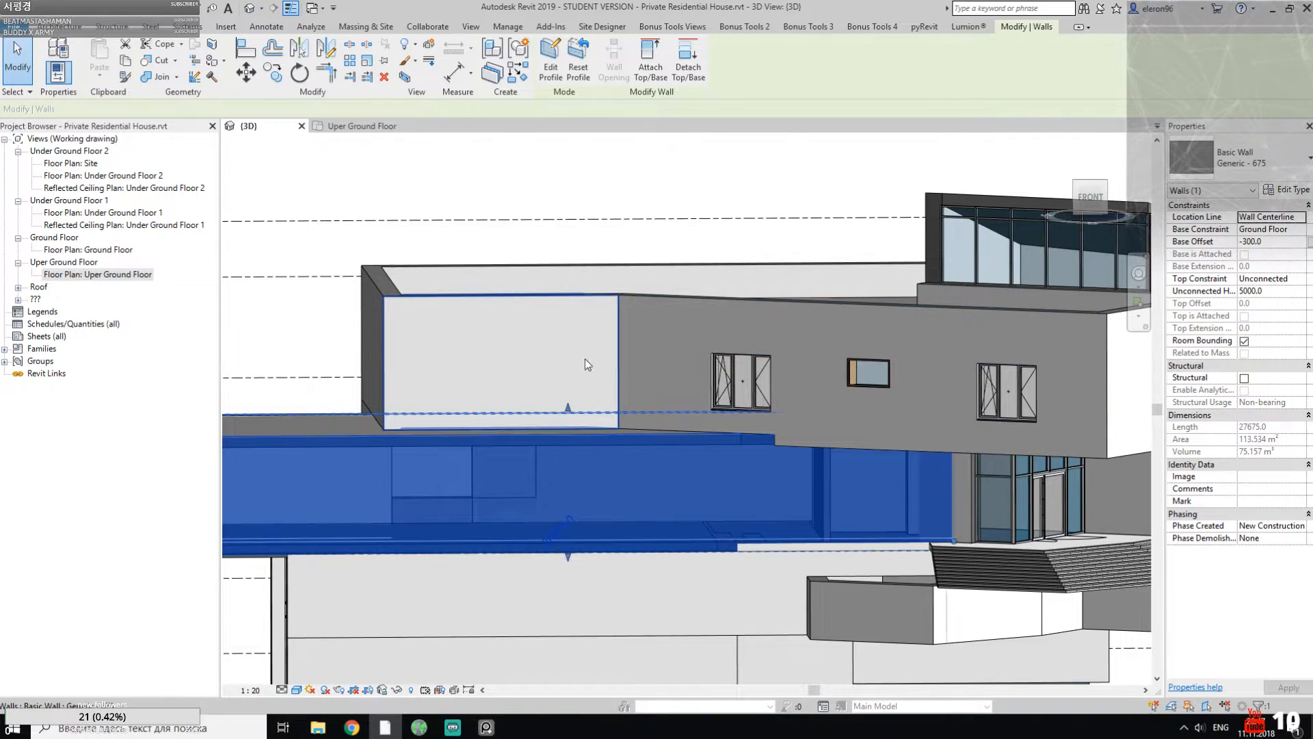
{"action": "left_click", "coordinate": [576, 65]}
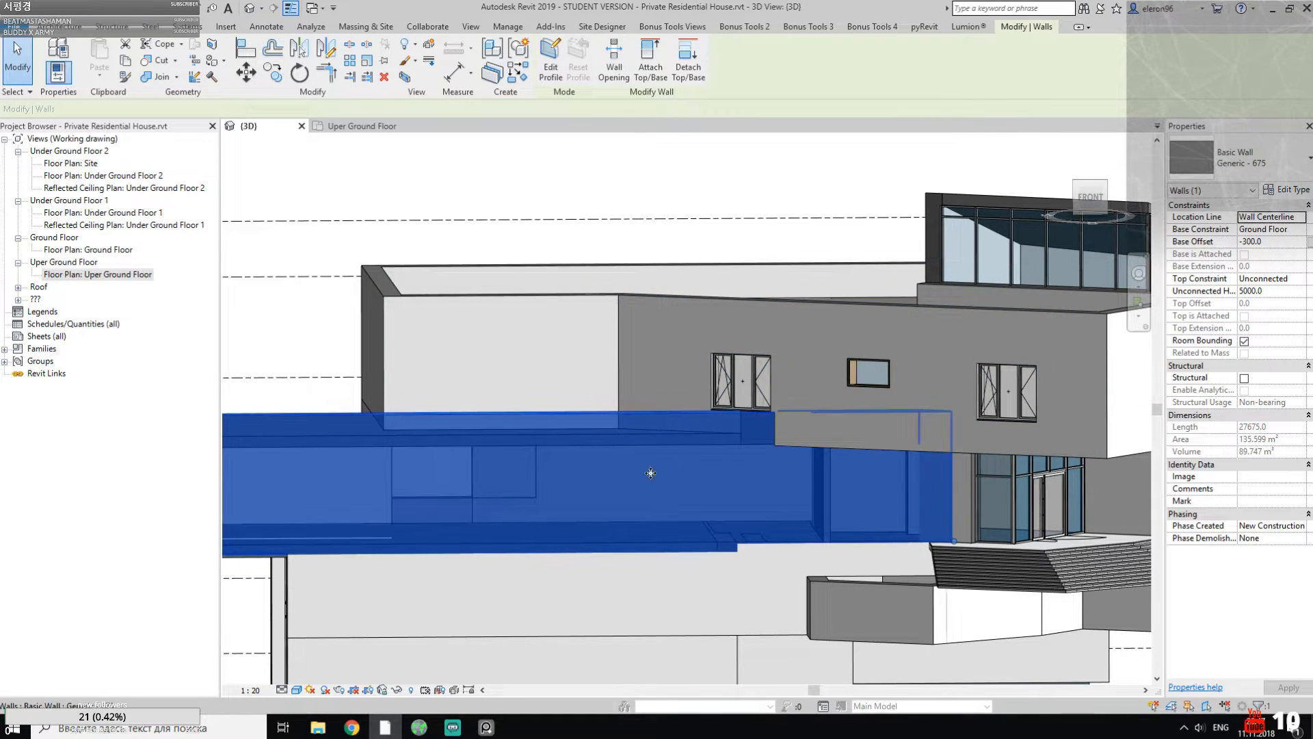
{"action": "key", "text": "Escape"}
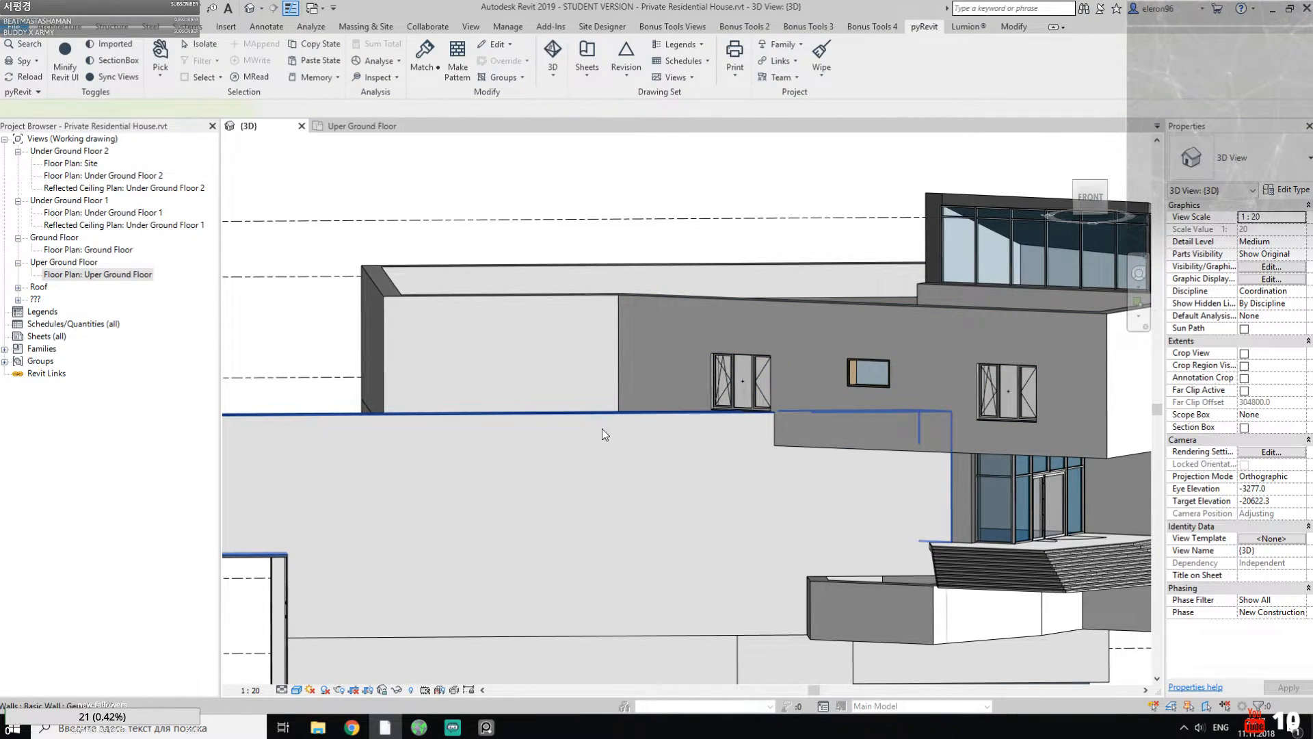
Step: Attach the top of the long Generic - 675 ground-floor wall to the overhanging upper floor slab
{"action": "left_click", "coordinate": [578, 412]}
{"action": "left_click_drag", "start_coordinate": [578, 412], "coordinate": [578, 434]}
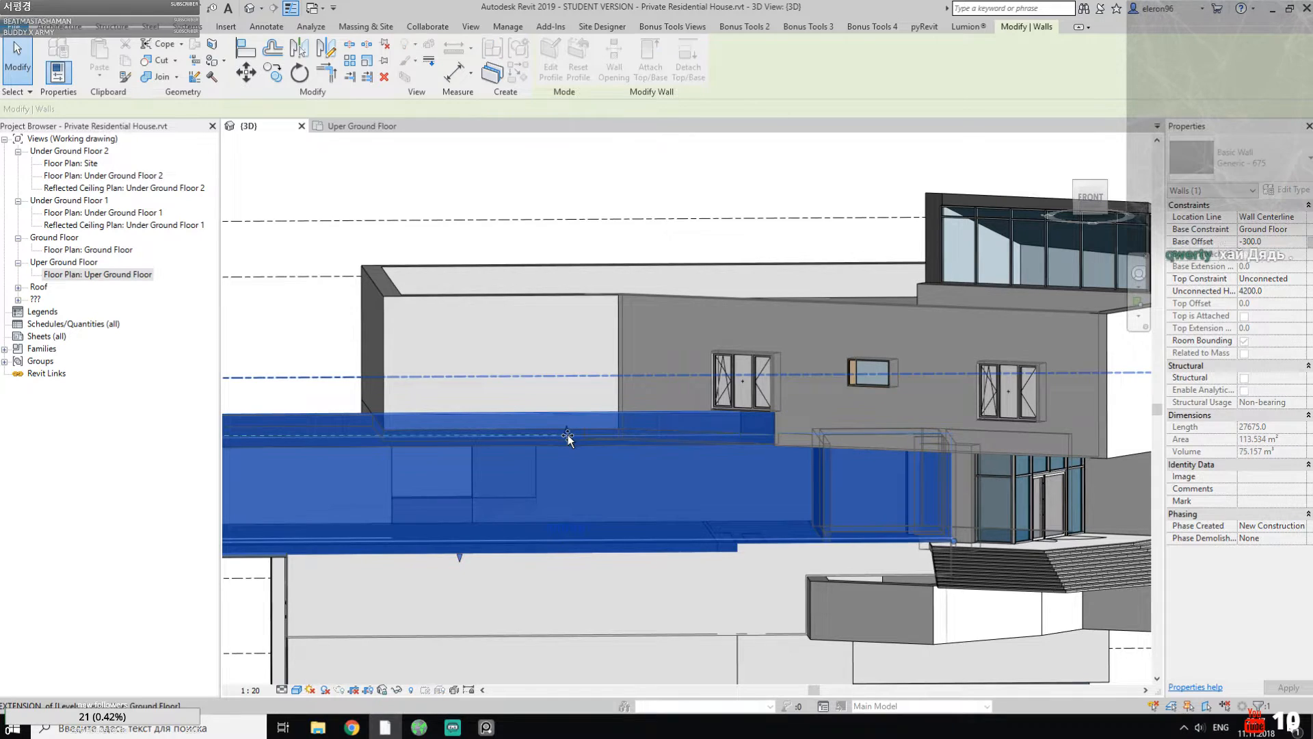
{"action": "key", "text": "Escape"}
{"action": "middle_click_drag", "start_coordinate": [662, 410], "coordinate": [610, 373], "text": "shift"}
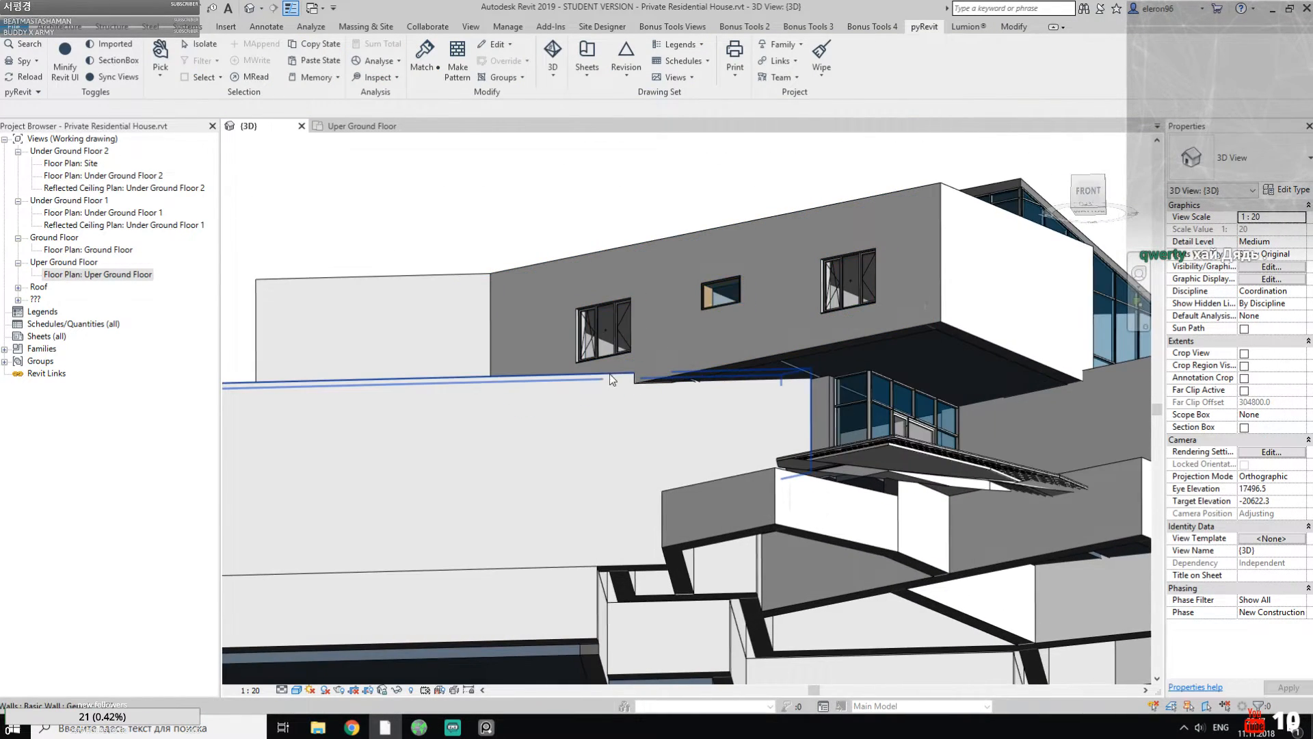
{"action": "left_click", "coordinate": [604, 376]}
{"action": "left_click", "coordinate": [650, 67]}
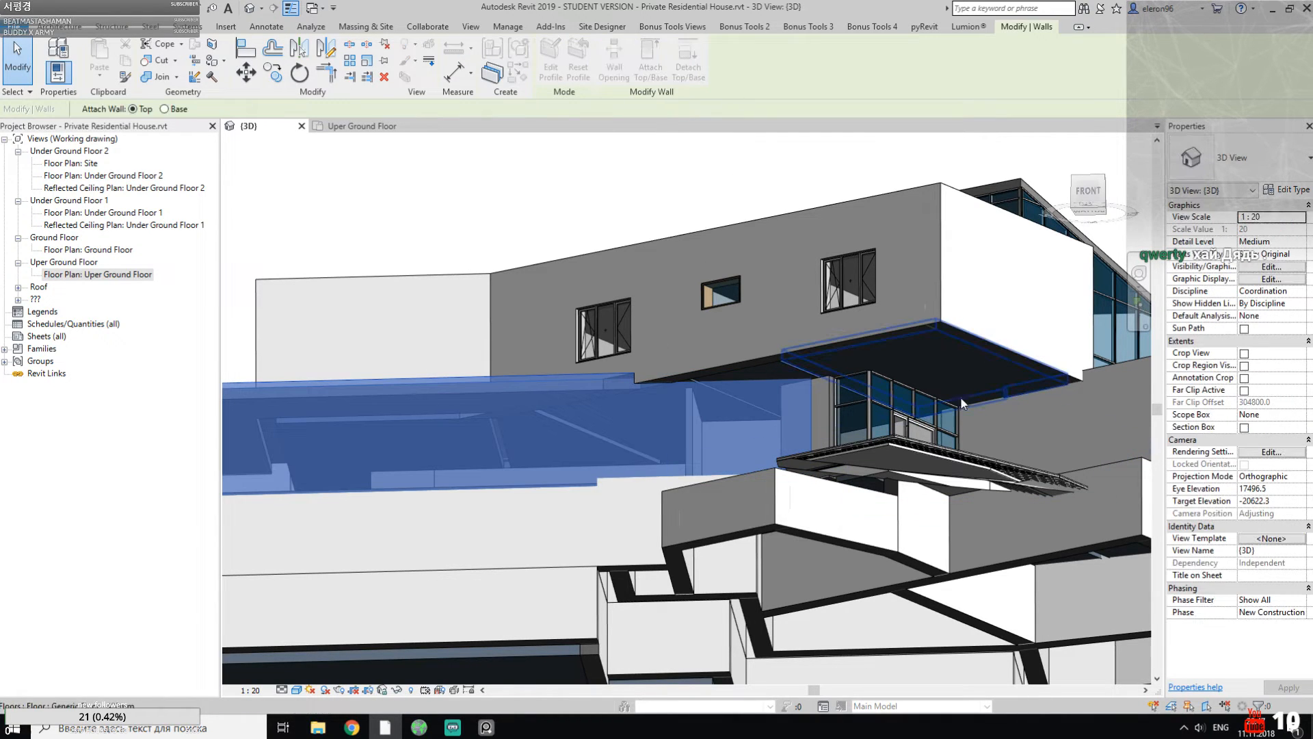
{"action": "left_click", "coordinate": [961, 372]}
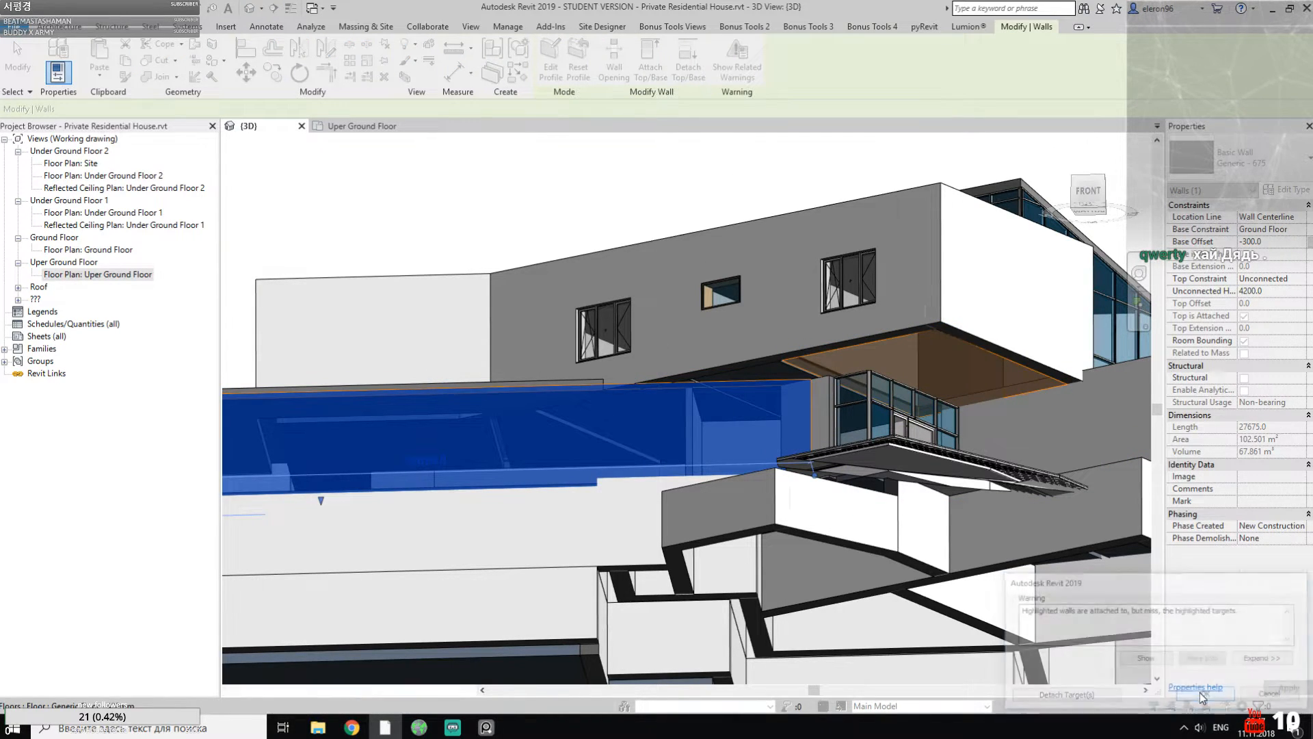
{"action": "middle_click_drag", "start_coordinate": [629, 281], "coordinate": [799, 405], "text": "shift"}
{"action": "key", "text": "Escape"}
{"action": "scroll", "coordinate": [728, 460], "scroll_direction": "down", "scroll_amount": 3}
{"action": "scroll", "coordinate": [504, 400], "scroll_direction": "up", "scroll_amount": 3}
{"action": "left_click", "coordinate": [639, 476]}
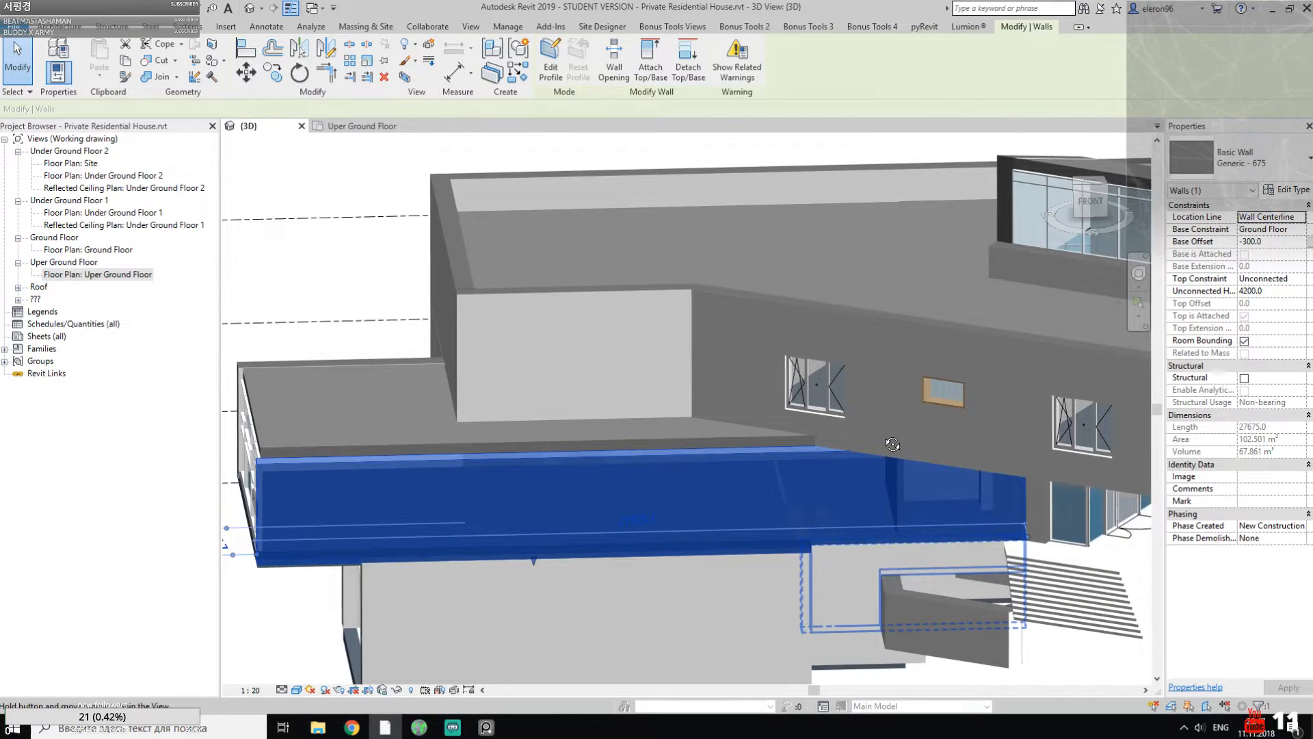
{"action": "key", "text": "Escape"}
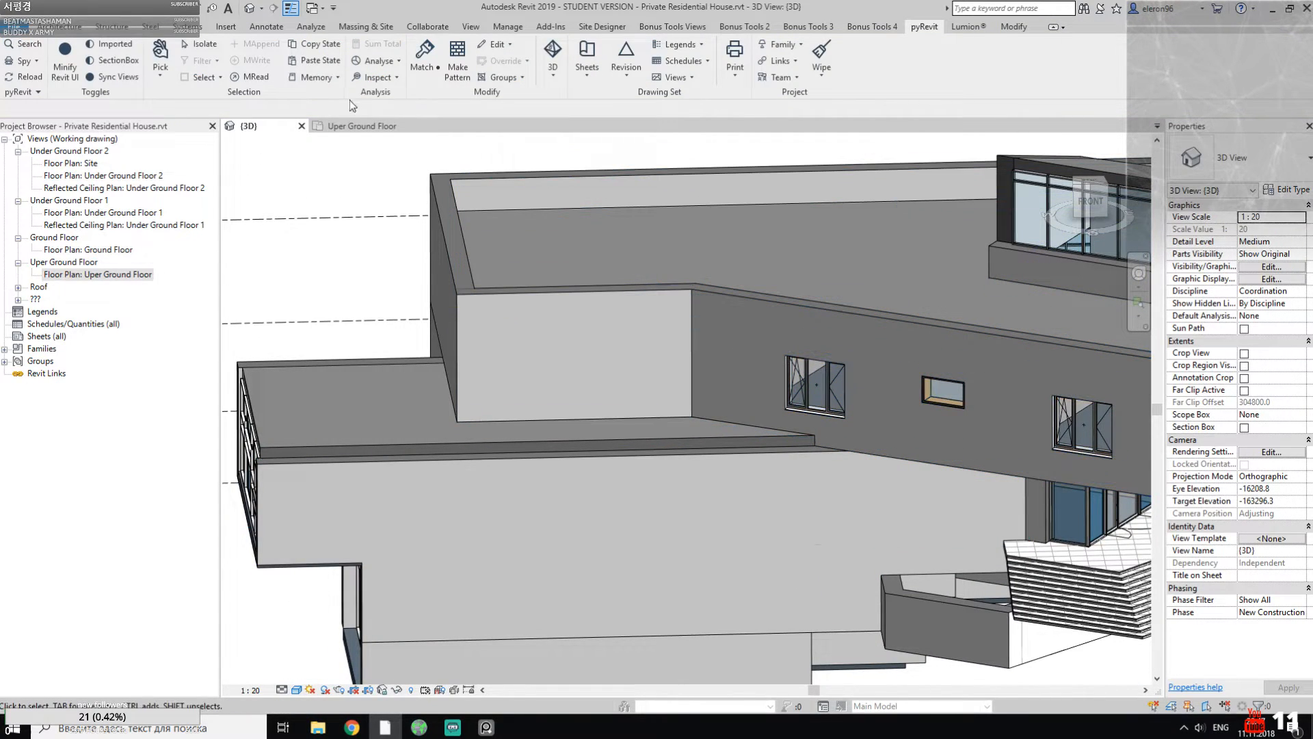
Step: Compare the reference photo of the terrace glazing with the Uper Ground Floor and Ground Floor plans
{"action": "left_click", "coordinate": [351, 126]}
{"action": "scroll", "coordinate": [668, 401], "scroll_direction": "down", "scroll_amount": 5}
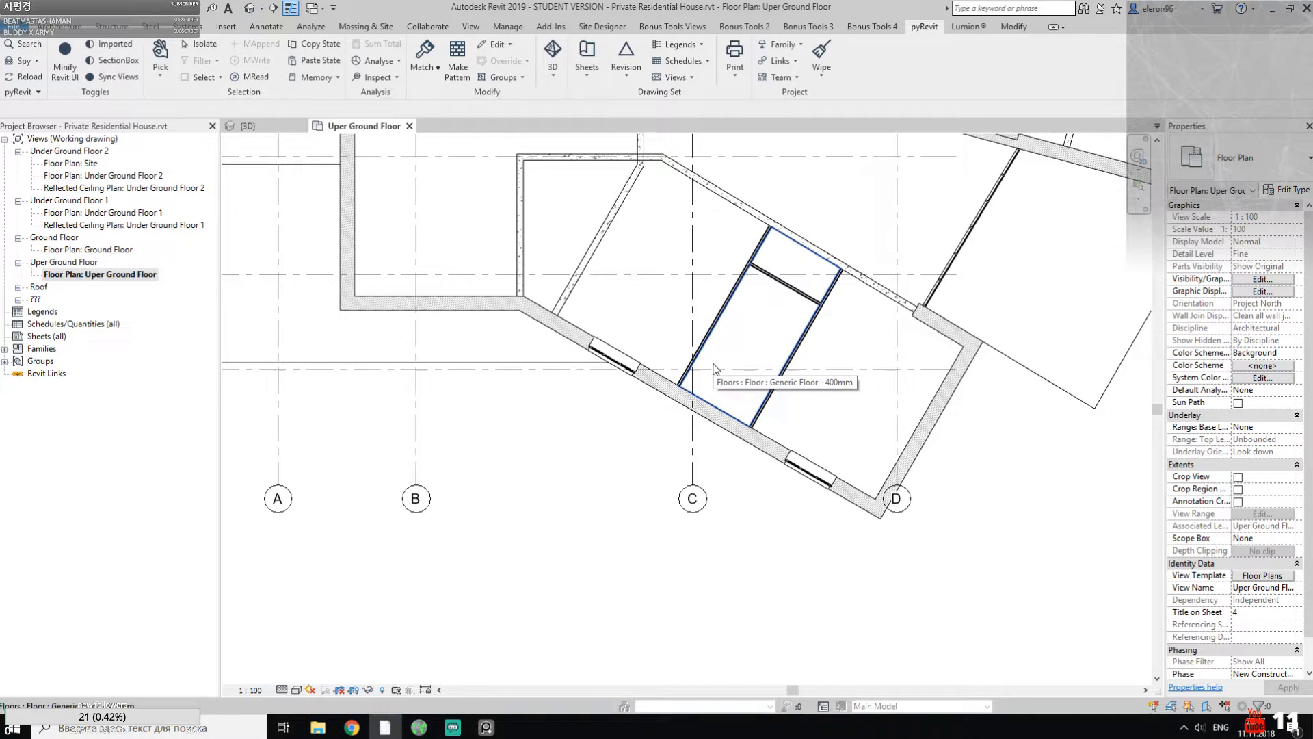
{"action": "middle_click_drag", "start_coordinate": [879, 416], "coordinate": [844, 519]}
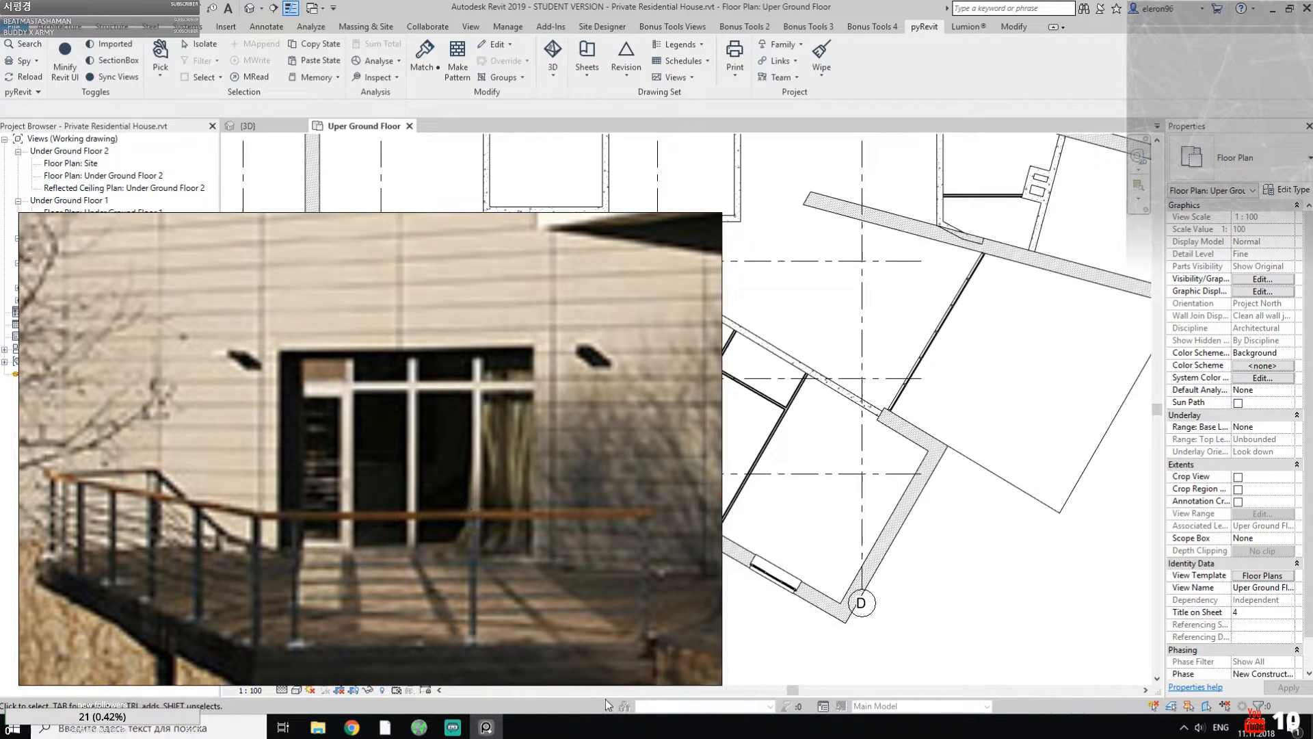
{"action": "left_click", "coordinate": [486, 727]}
{"action": "middle_click_drag", "start_coordinate": [616, 259], "coordinate": [462, 280]}
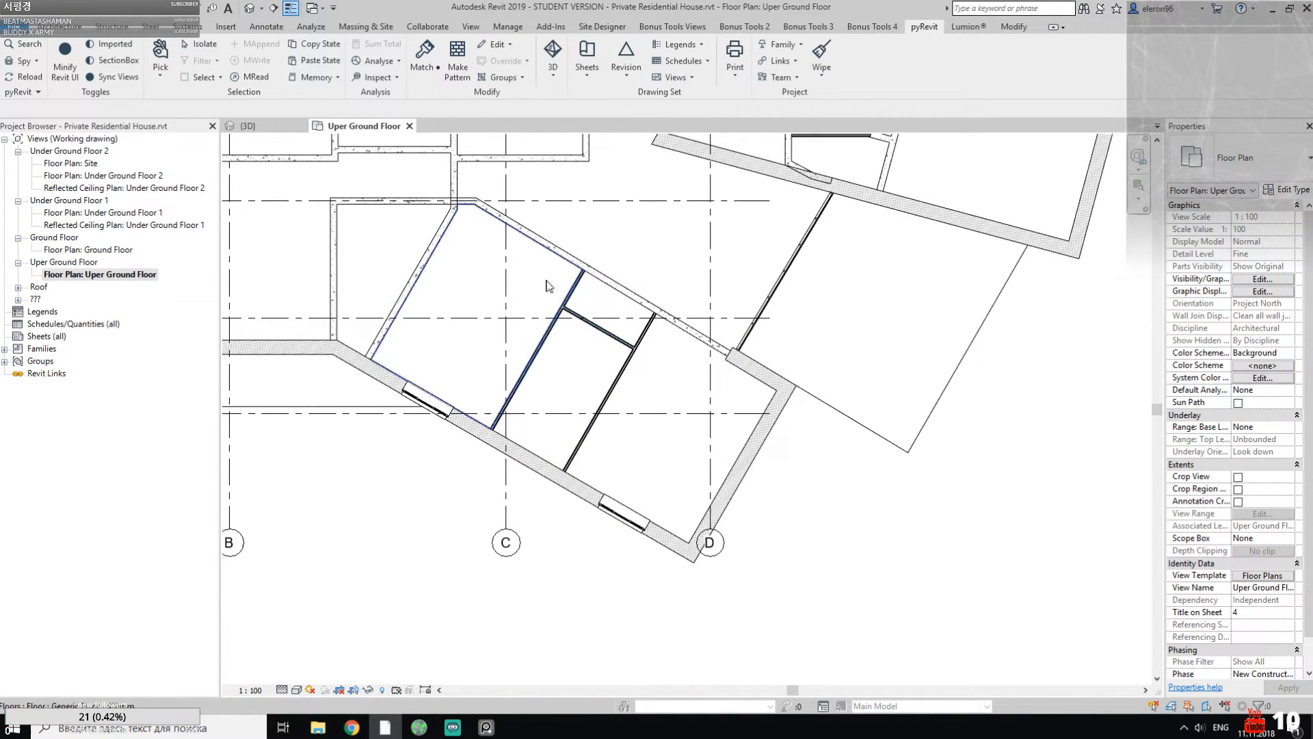
{"action": "double_click", "coordinate": [97, 251]}
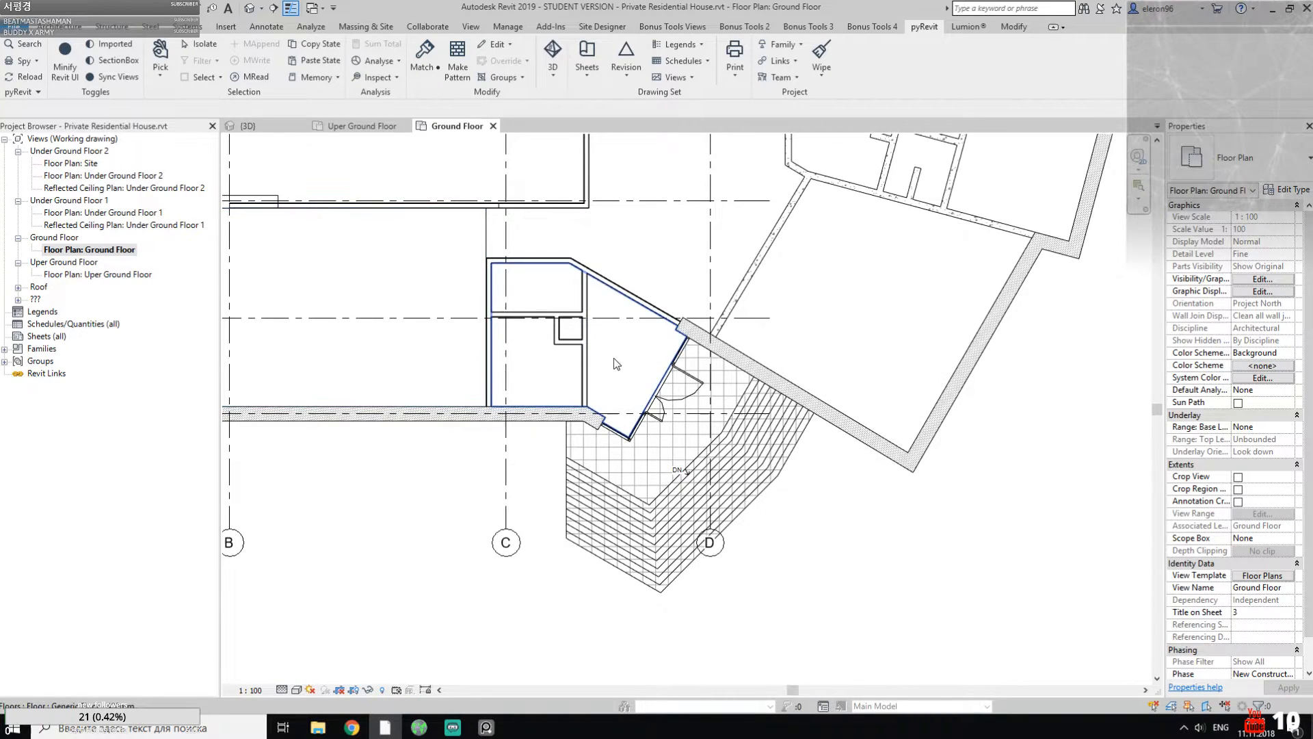
{"action": "scroll", "coordinate": [659, 335], "scroll_direction": "down", "scroll_amount": 5}
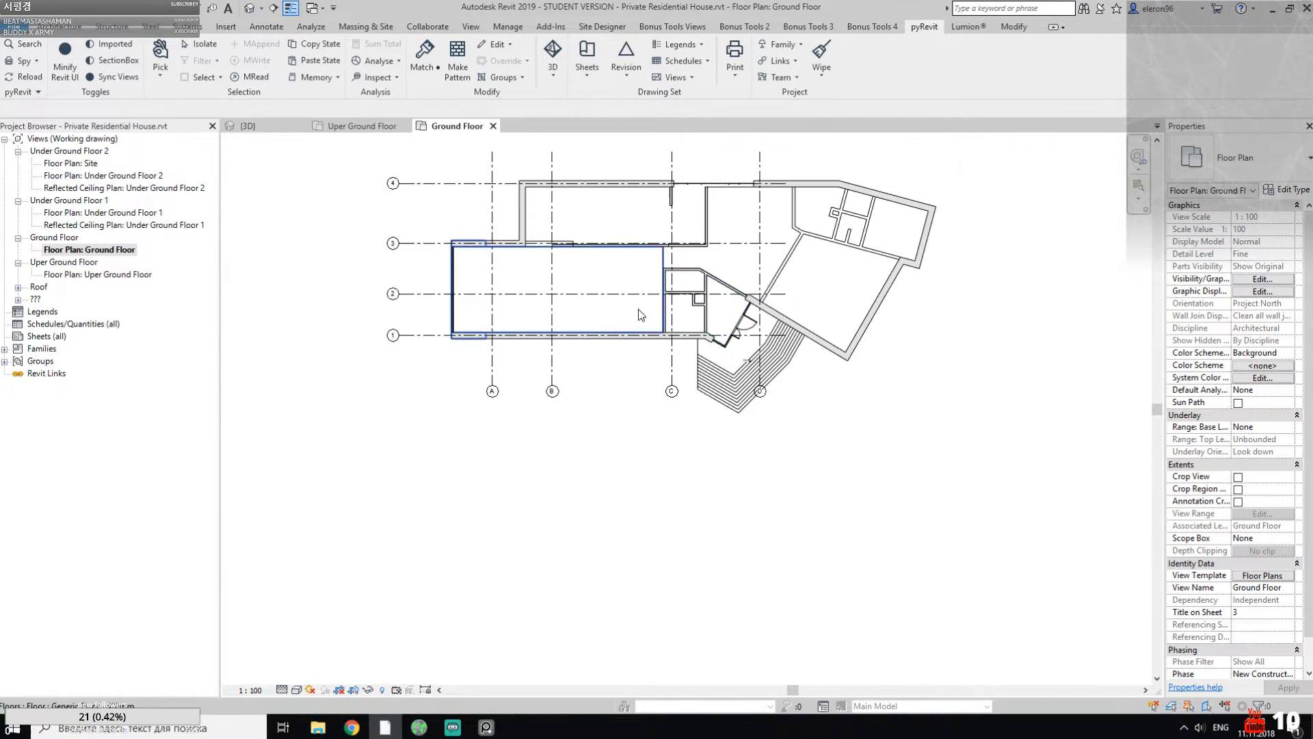
{"action": "left_click", "coordinate": [362, 126]}
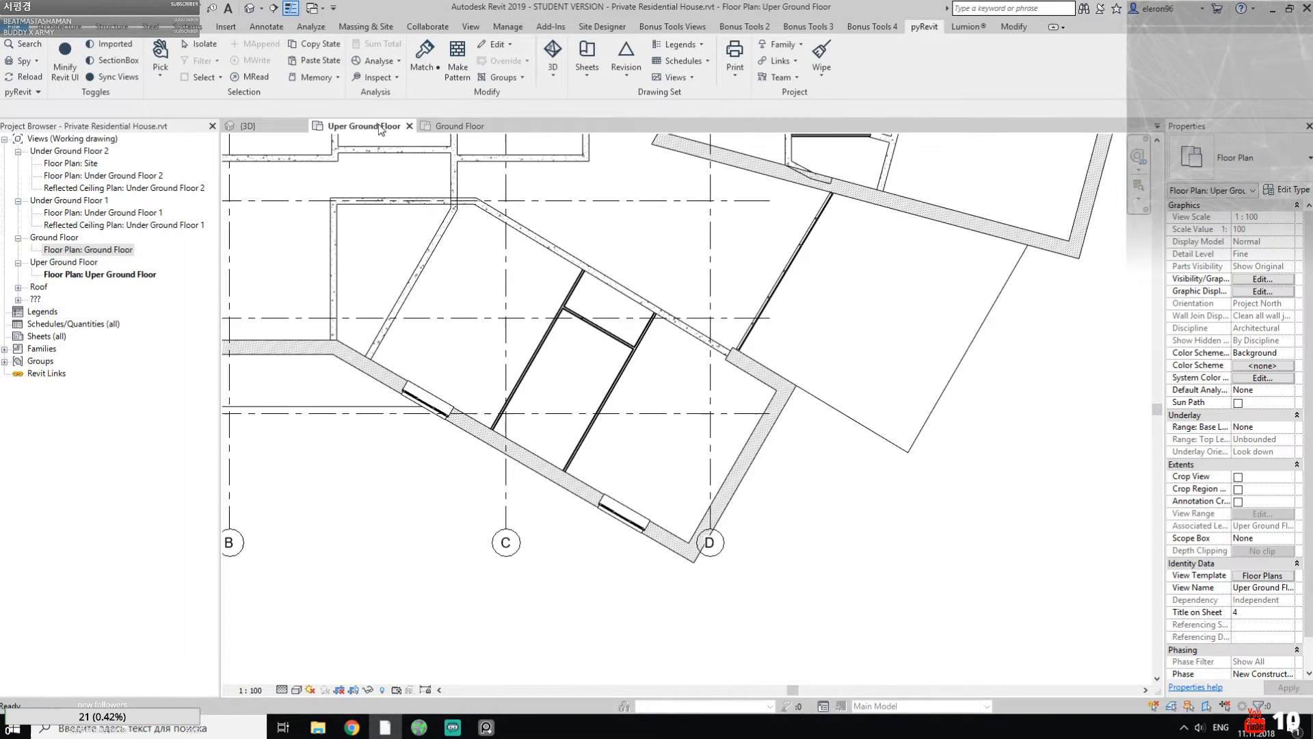
Step: Check the terrace glazing's location by comparing the 3D view with the full reference photo, then return to the Ground Floor plan
{"action": "left_click", "coordinate": [265, 127]}
{"action": "scroll", "coordinate": [555, 355], "scroll_direction": "down", "scroll_amount": 4}
{"action": "middle_click_drag", "start_coordinate": [763, 438], "coordinate": [680, 423], "text": "shift"}
{"action": "scroll", "coordinate": [680, 422], "scroll_direction": "up", "scroll_amount": 2}
{"action": "left_click", "coordinate": [486, 726]}
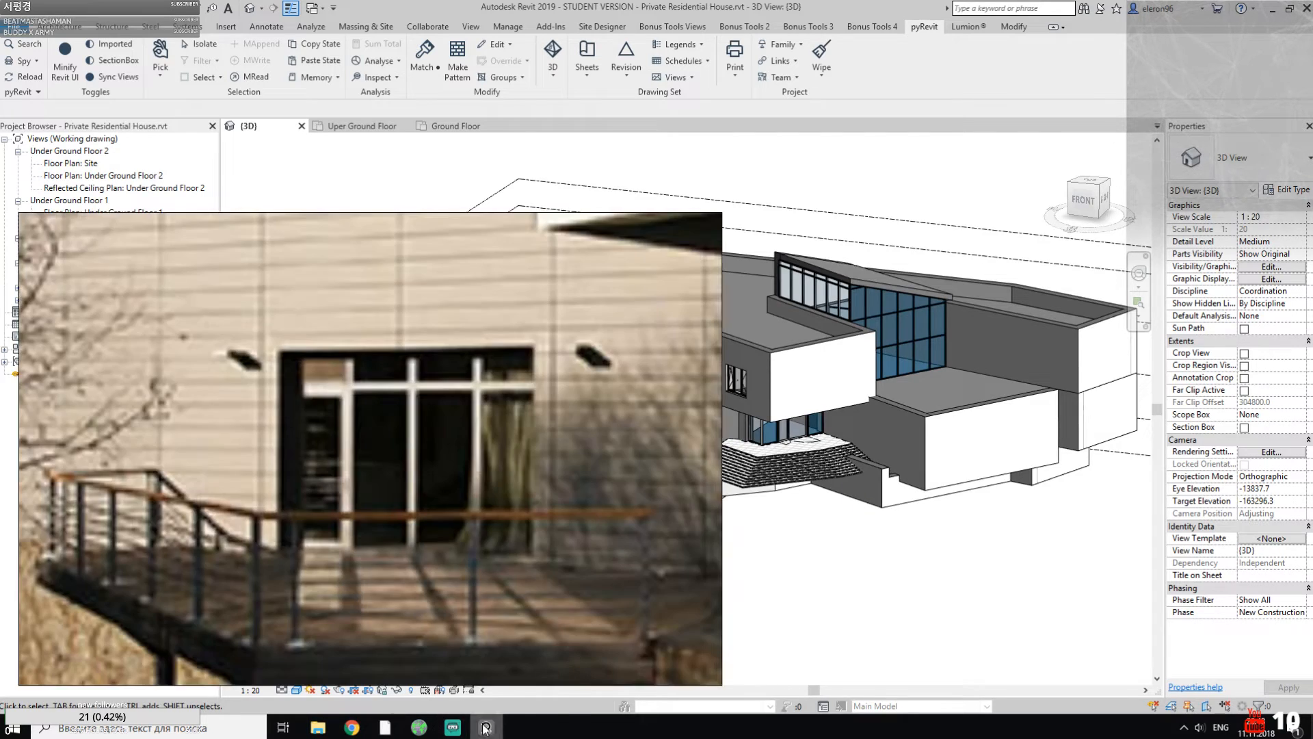
{"action": "scroll", "coordinate": [536, 478], "scroll_direction": "down", "scroll_amount": 3}
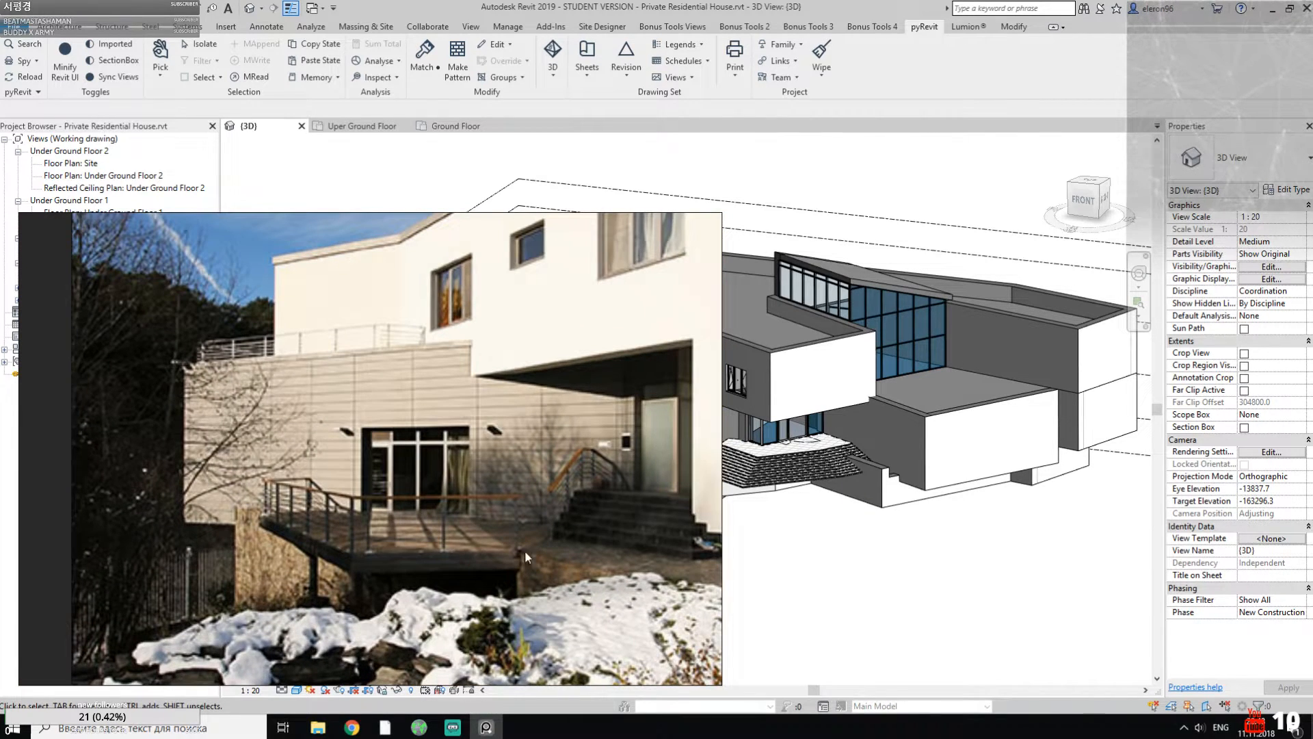
{"action": "left_click", "coordinate": [487, 726]}
{"action": "left_click", "coordinate": [363, 125]}
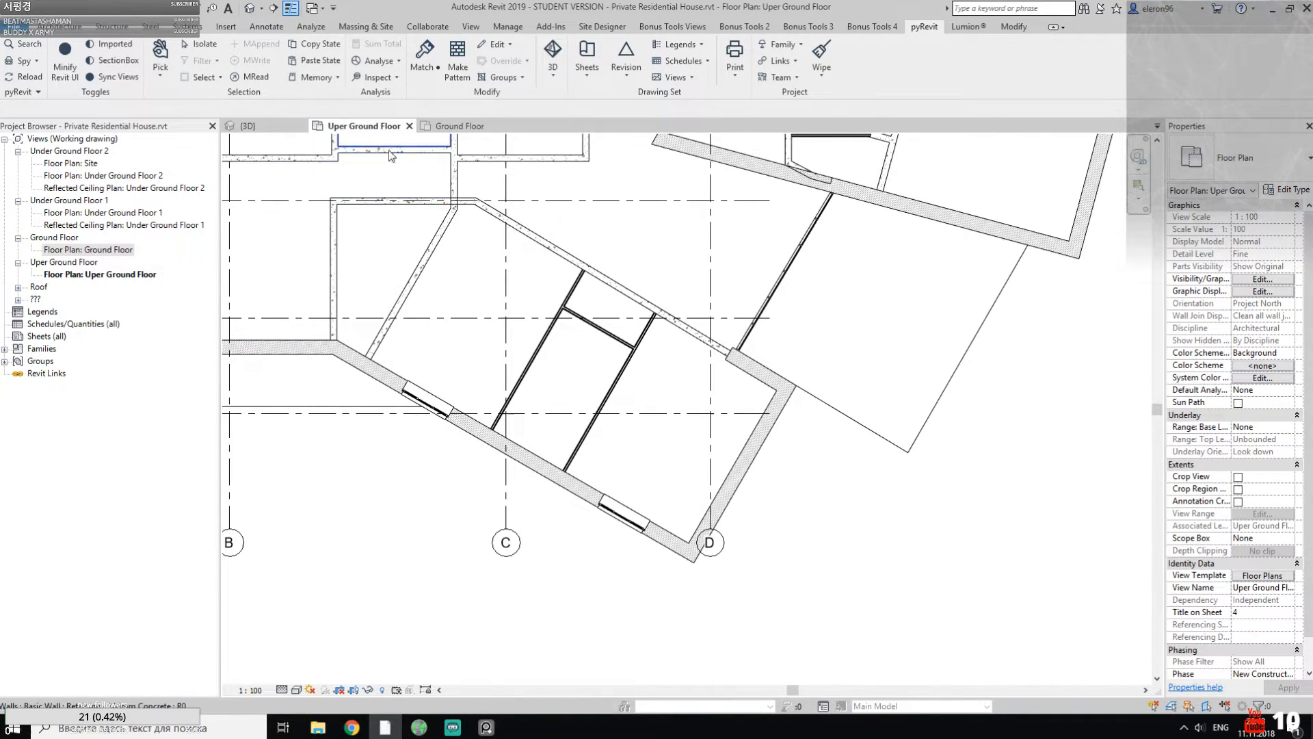
{"action": "left_click", "coordinate": [459, 126]}
{"action": "scroll", "coordinate": [630, 322], "scroll_direction": "up", "scroll_amount": 4}
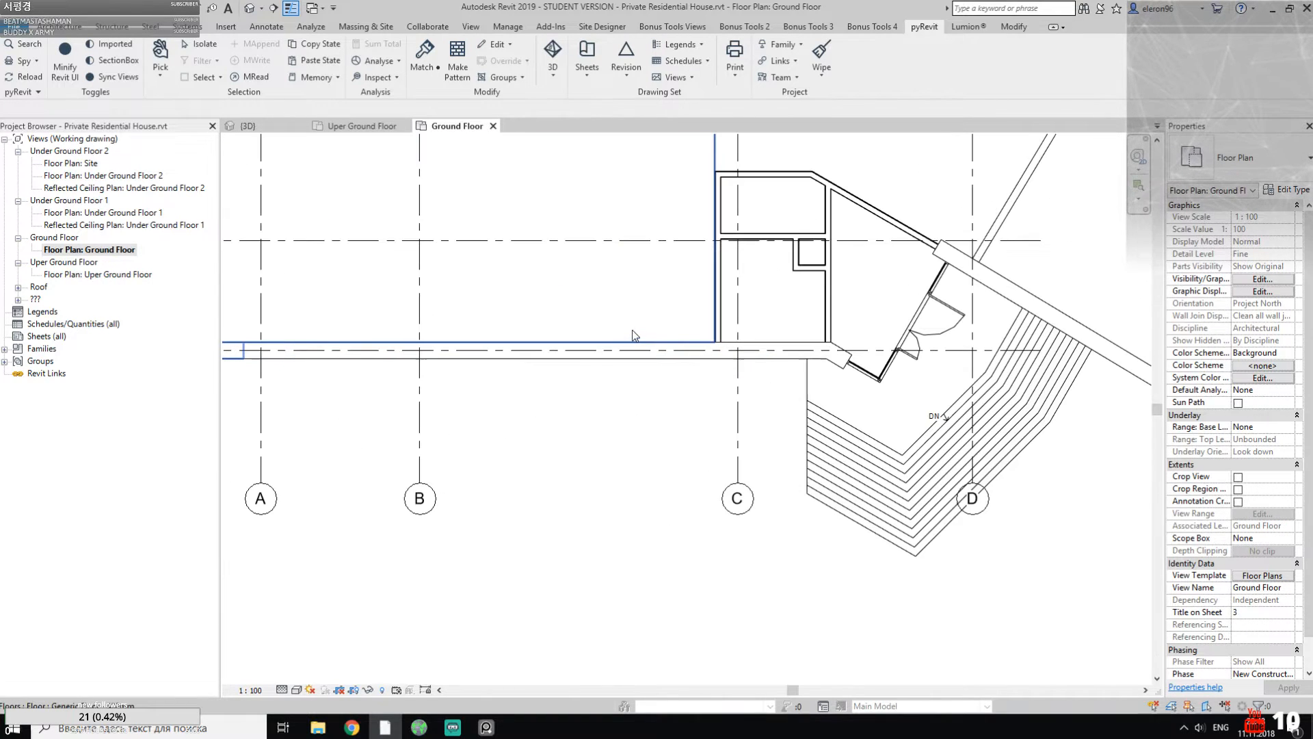
Step: Examine the glazed opening with its door and mullions in the long wall on the reference floor plan
{"action": "left_click", "coordinate": [486, 727]}
{"action": "scroll", "coordinate": [416, 358], "scroll_direction": "up", "scroll_amount": 10}
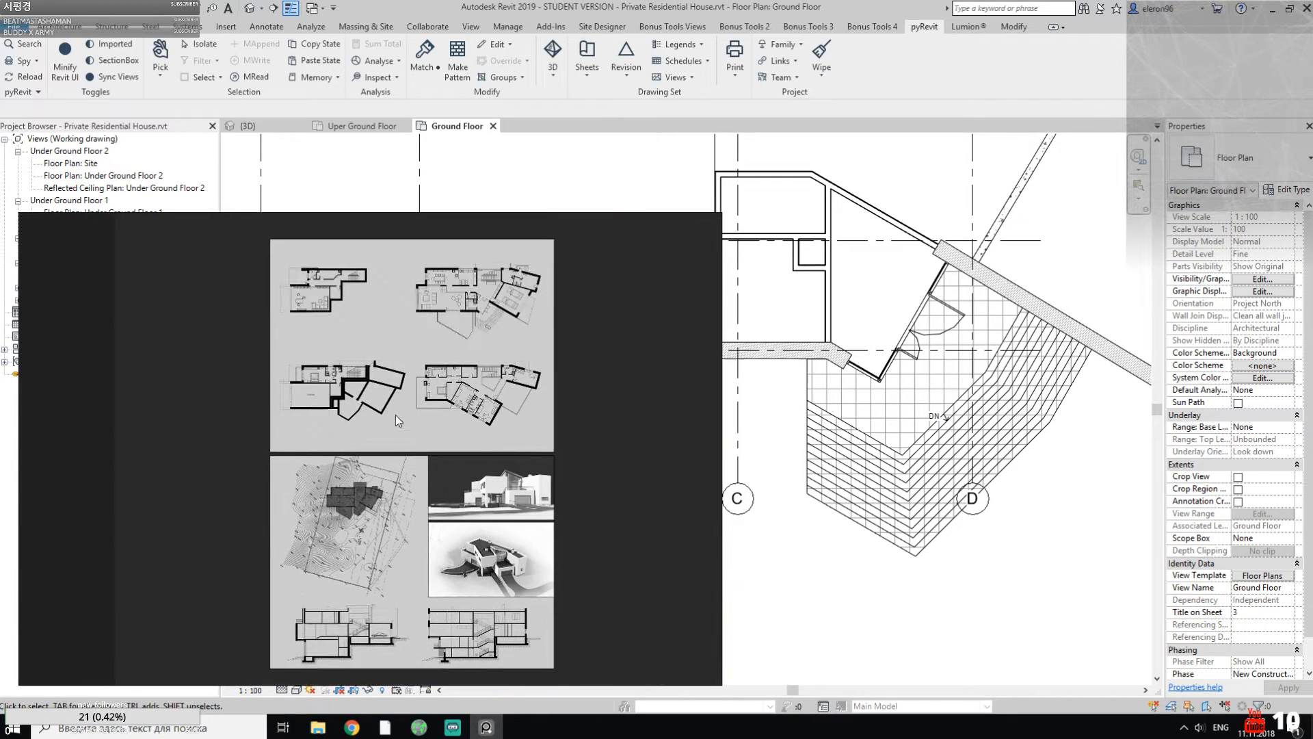
{"action": "scroll", "coordinate": [395, 415], "scroll_direction": "up", "scroll_amount": 6}
{"action": "scroll", "coordinate": [365, 375], "scroll_direction": "up", "scroll_amount": 8}
{"action": "scroll", "coordinate": [244, 477], "scroll_direction": "down", "scroll_amount": 5}
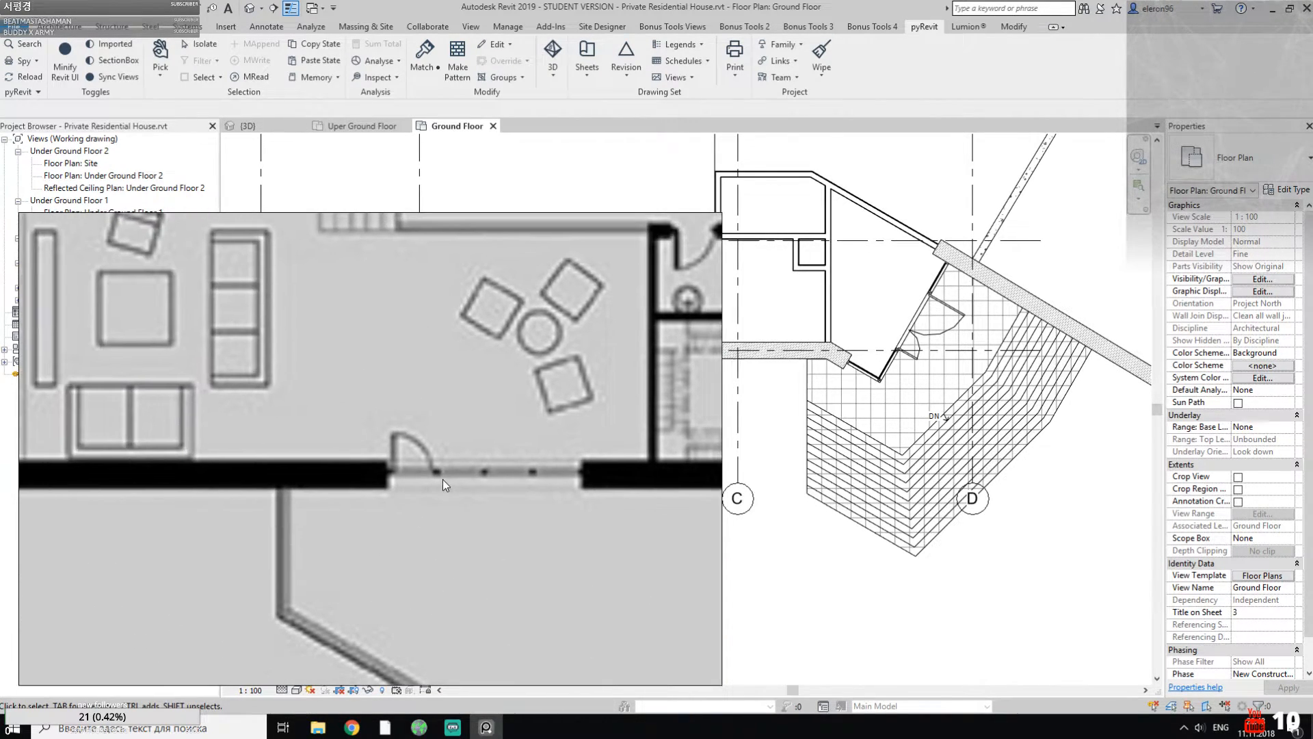
{"action": "scroll", "coordinate": [354, 480], "scroll_direction": "up", "scroll_amount": 7}
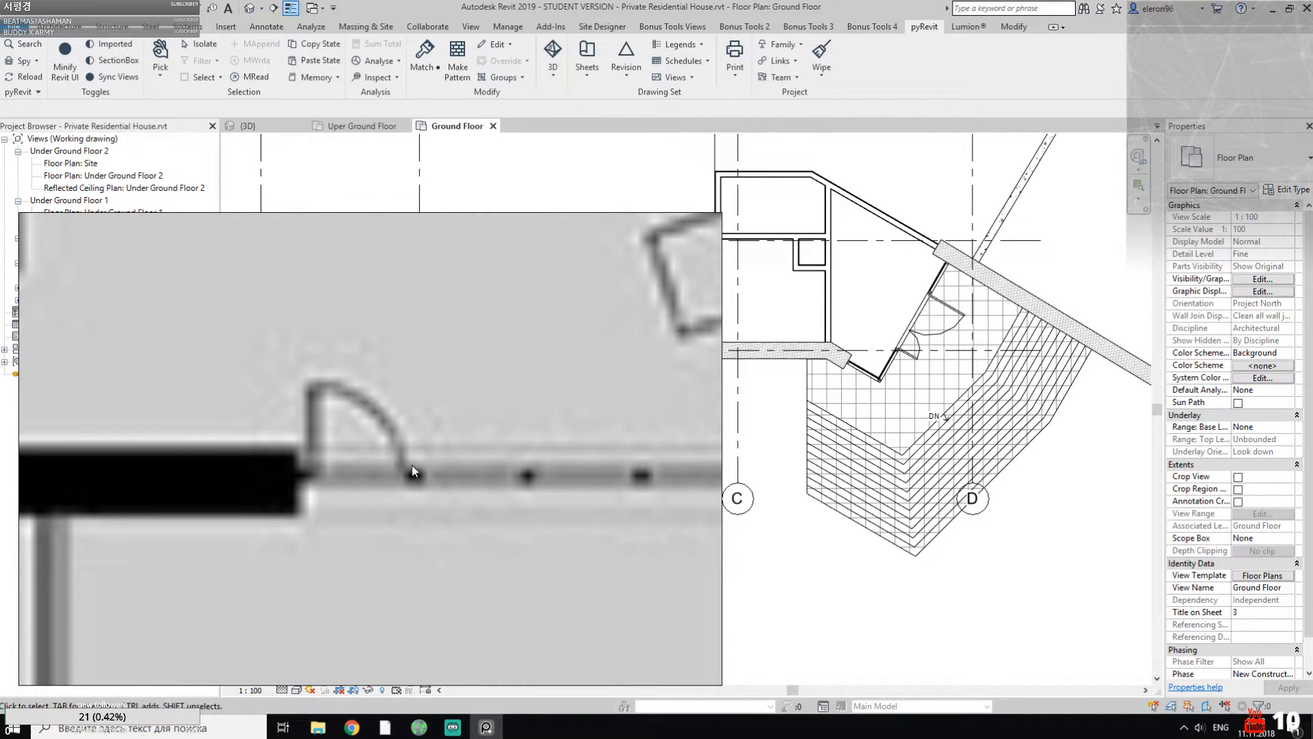
{"action": "left_click", "coordinate": [487, 727]}
Step: Examine the terrace glazing's panel layout, transom and height in the reference photo
{"action": "left_click", "coordinate": [486, 727]}
{"action": "scroll", "coordinate": [397, 471], "scroll_direction": "down", "scroll_amount": 8}
{"action": "middle_click_drag", "start_coordinate": [428, 477], "coordinate": [451, 257]}
{"action": "middle_click_drag", "start_coordinate": [354, 540], "coordinate": [393, 290]}
{"action": "middle_click_drag", "start_coordinate": [403, 581], "coordinate": [358, 190]}
{"action": "middle_click_drag", "start_coordinate": [370, 478], "coordinate": [420, 414]}
{"action": "scroll", "coordinate": [486, 487], "scroll_direction": "up", "scroll_amount": 6}
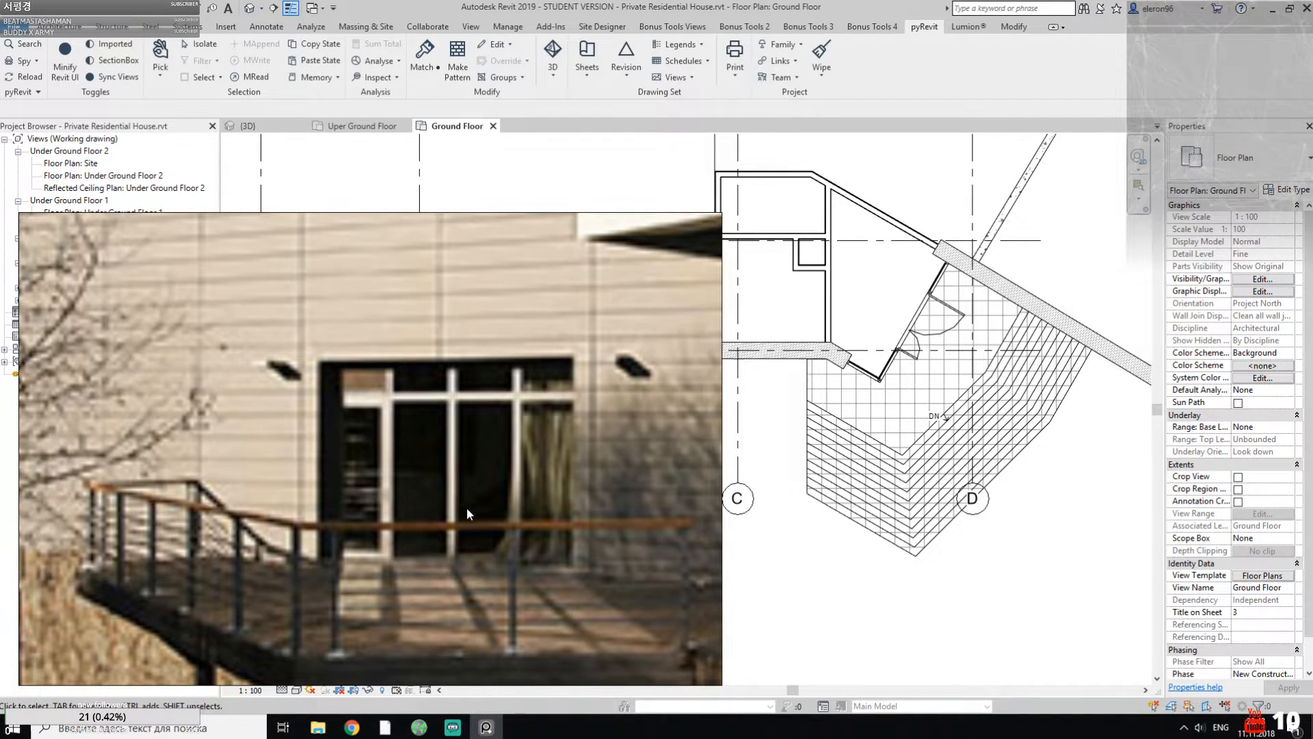
{"action": "scroll", "coordinate": [519, 505], "scroll_direction": "down", "scroll_amount": 4}
{"action": "scroll", "coordinate": [527, 387], "scroll_direction": "up", "scroll_amount": 4}
{"action": "scroll", "coordinate": [489, 375], "scroll_direction": "up", "scroll_amount": 2}
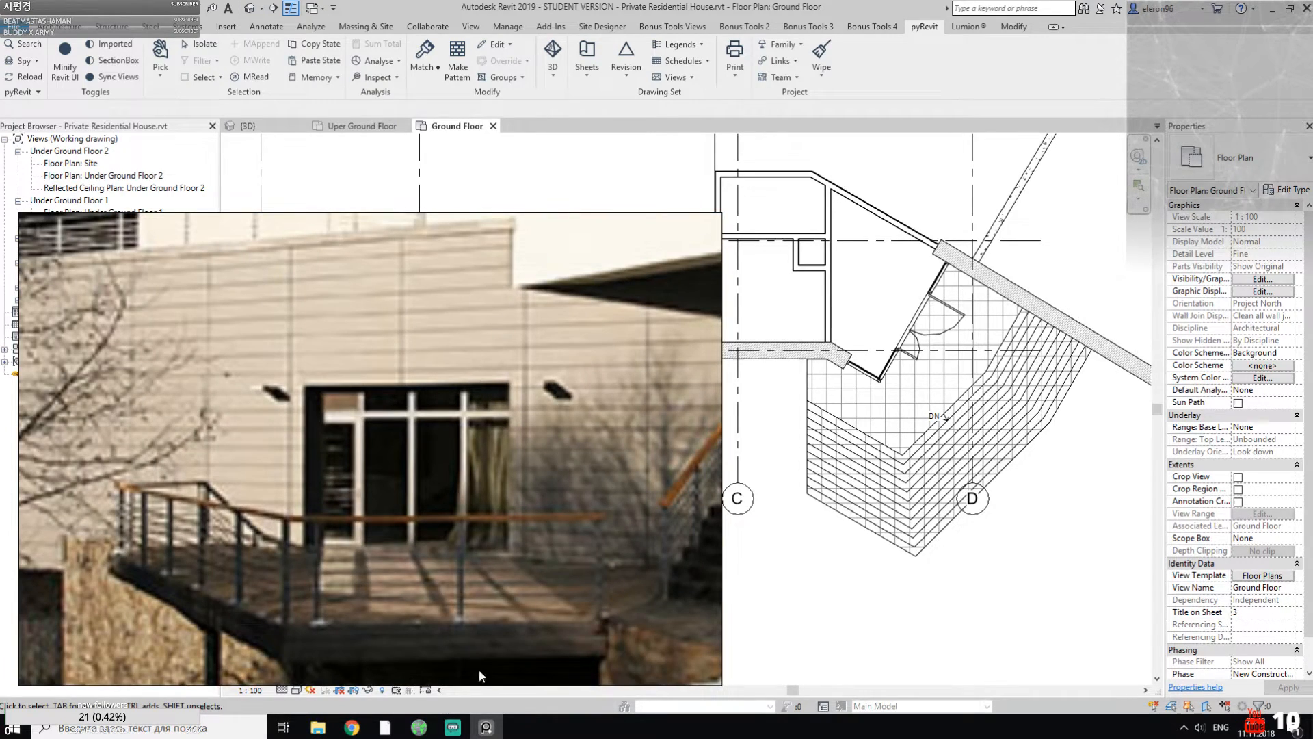
{"action": "left_click", "coordinate": [487, 728]}
Step: Draw a Storefront curtain wall about 5800 mm long inside the long ground-floor wall between grids B and C
{"action": "scroll", "coordinate": [581, 569], "scroll_direction": "down", "scroll_amount": 3}
{"action": "scroll", "coordinate": [582, 568], "scroll_direction": "up", "scroll_amount": 3}
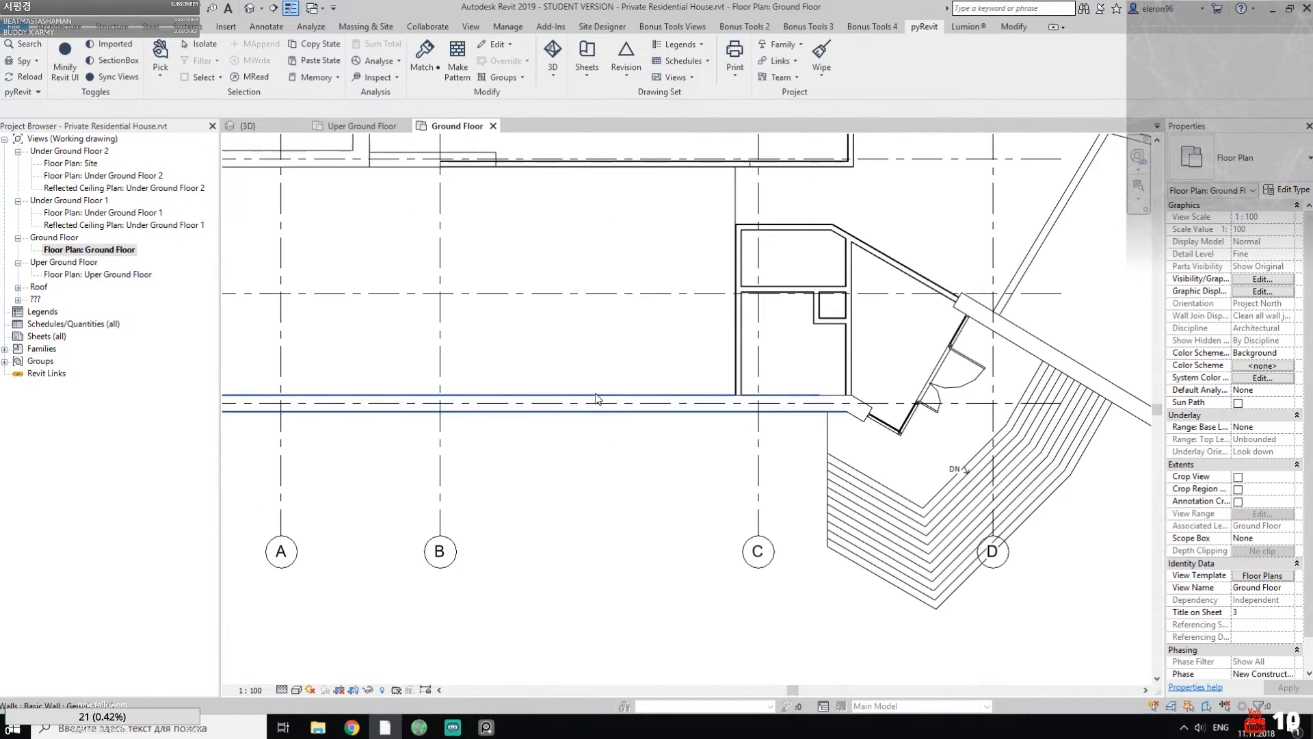
{"action": "left_click", "coordinate": [59, 26]}
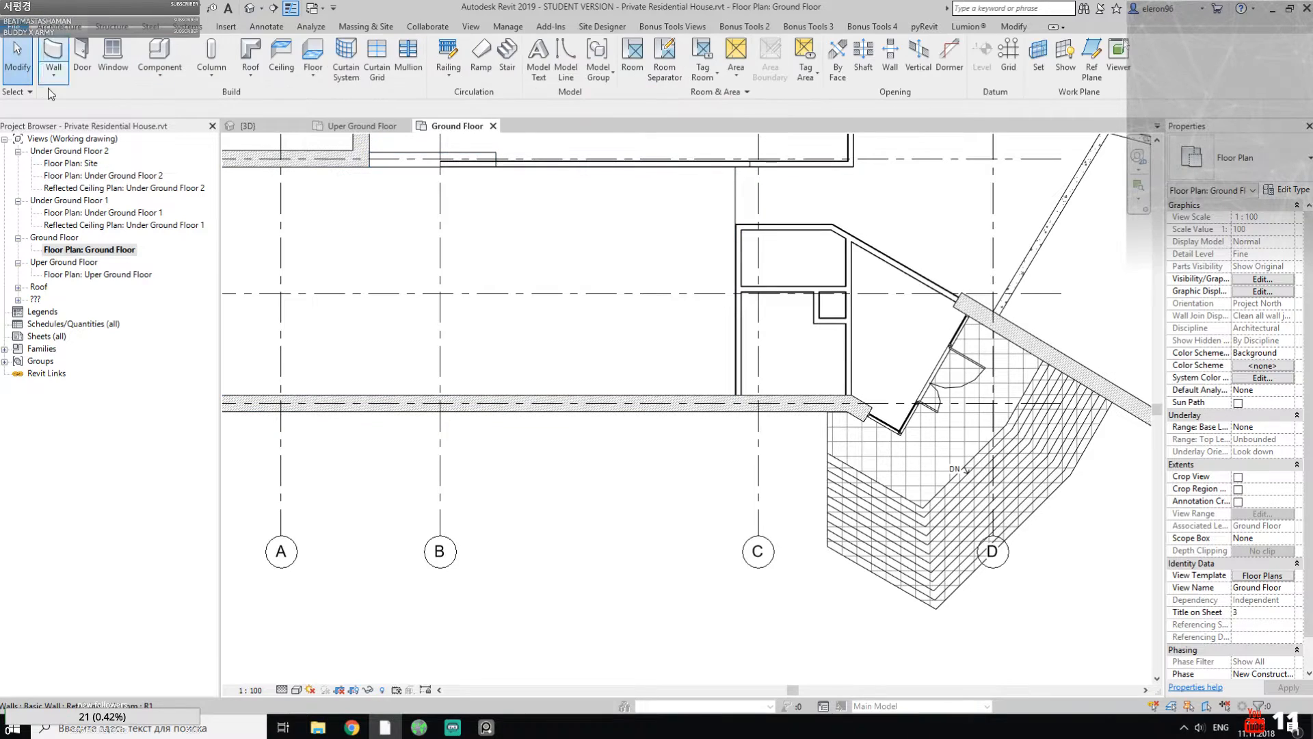
{"action": "left_click", "coordinate": [58, 52]}
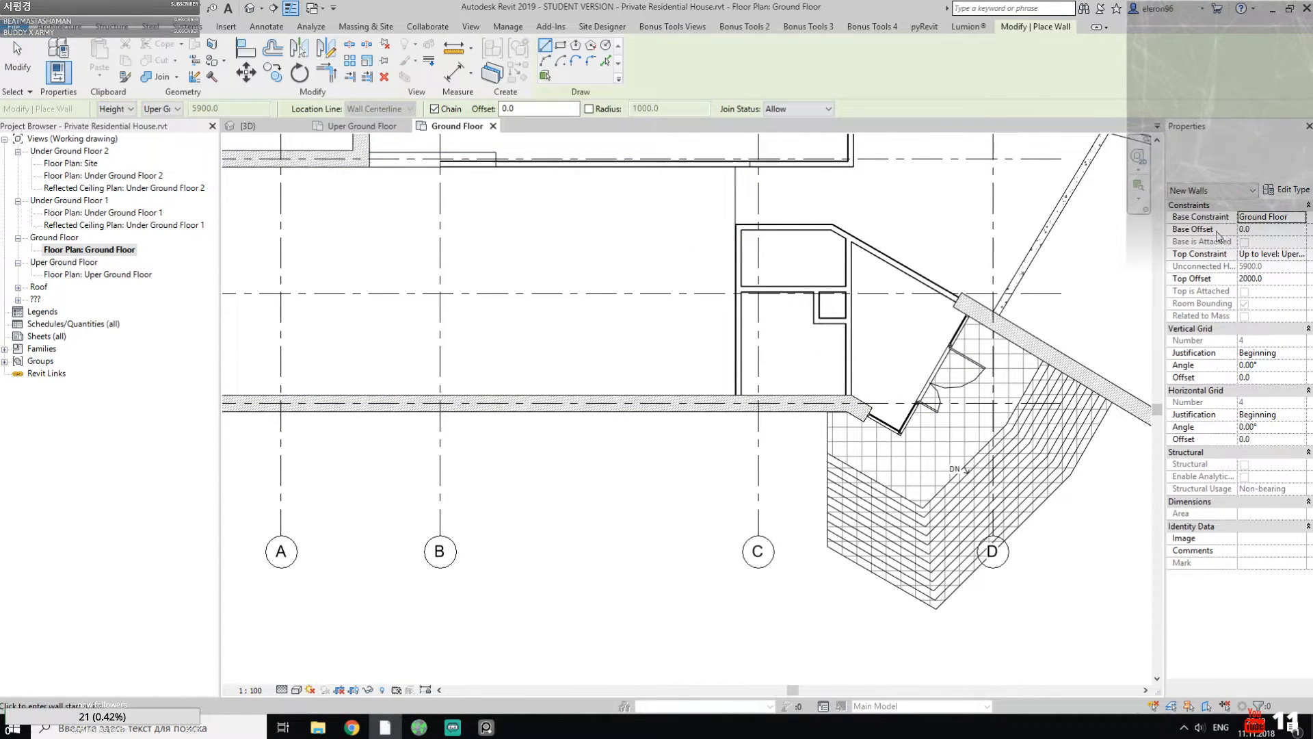
{"action": "left_click", "coordinate": [1237, 157]}
{"action": "left_click", "coordinate": [1177, 312]}
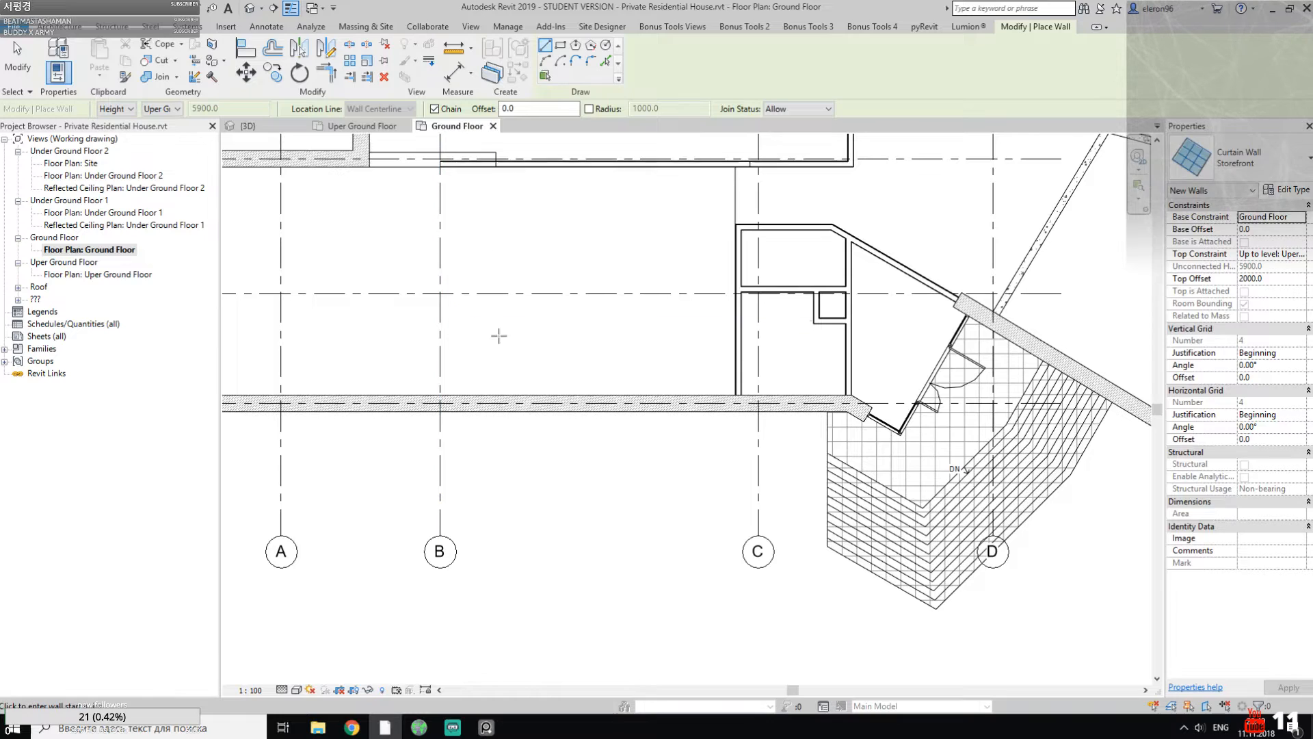
{"action": "middle_click_drag", "start_coordinate": [565, 336], "coordinate": [568, 346]}
{"action": "scroll", "coordinate": [636, 403], "scroll_direction": "up", "scroll_amount": 3}
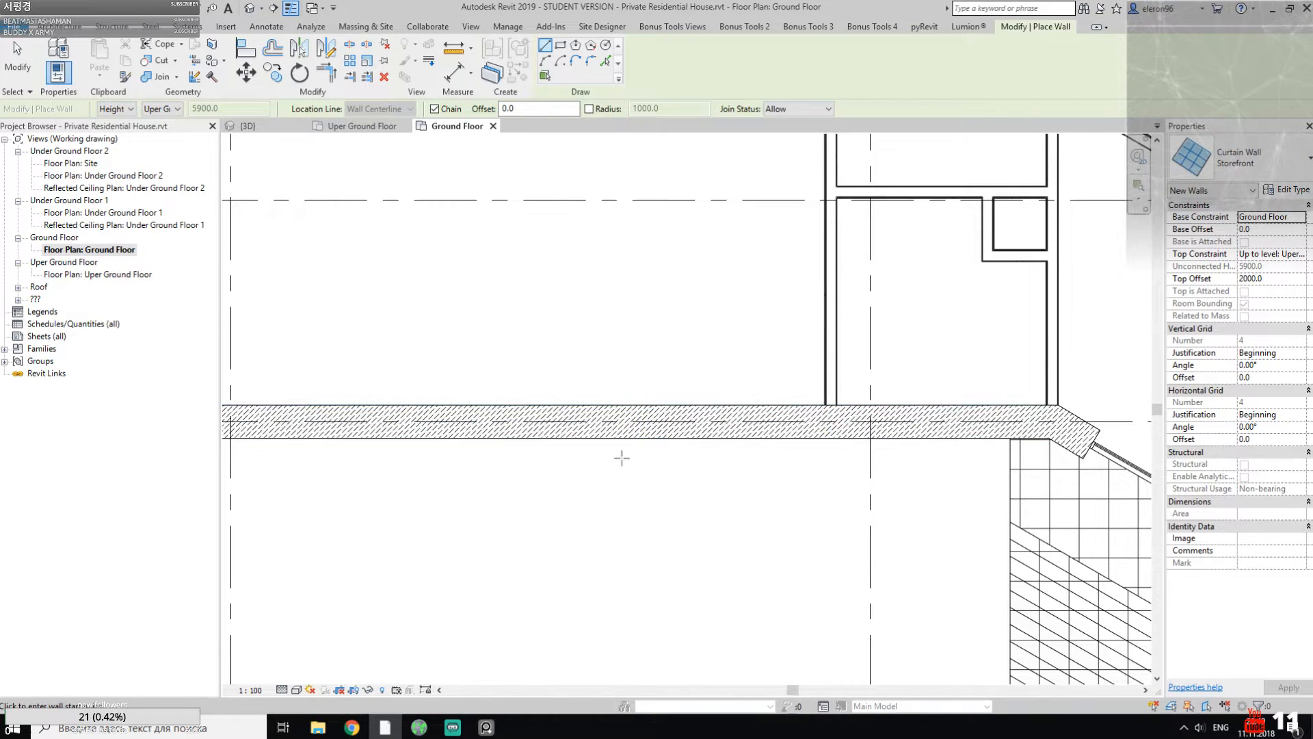
{"action": "left_click", "coordinate": [422, 422]}
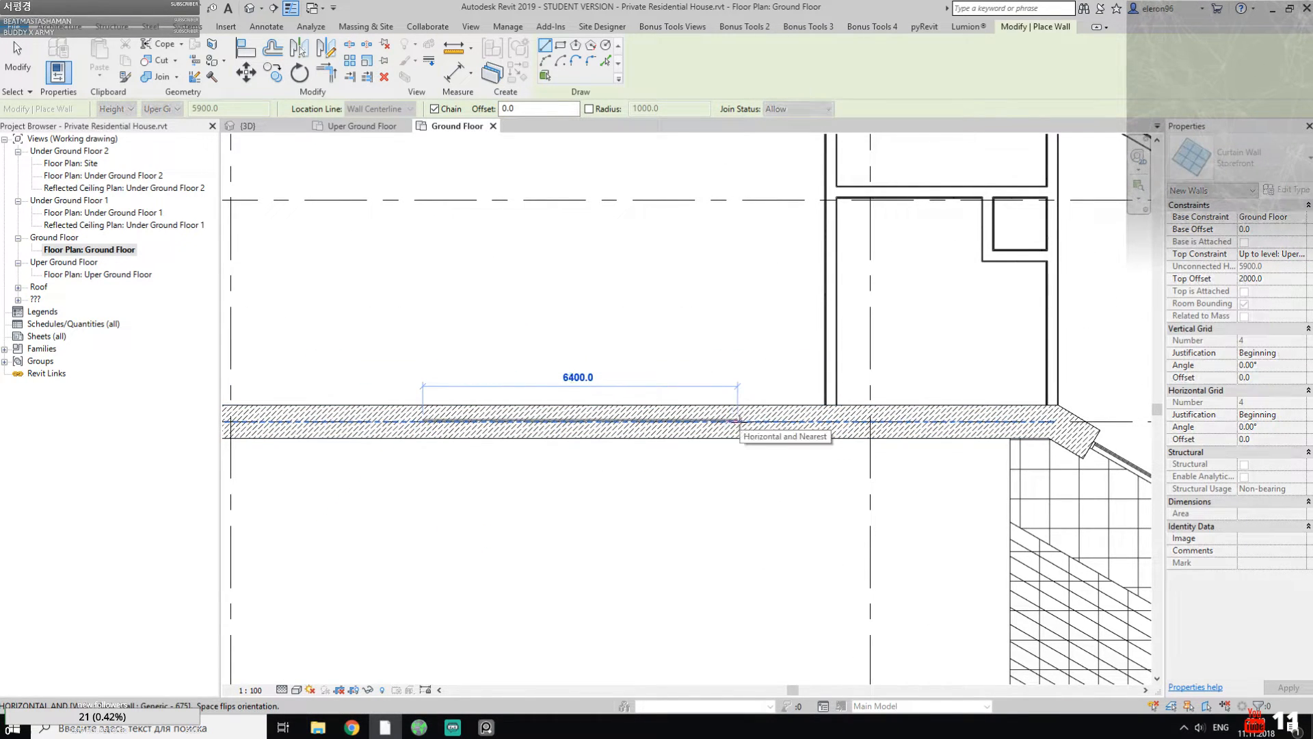
{"action": "left_click", "coordinate": [707, 422]}
{"action": "key", "text": "Escape"}
{"action": "key", "text": "Escape"}
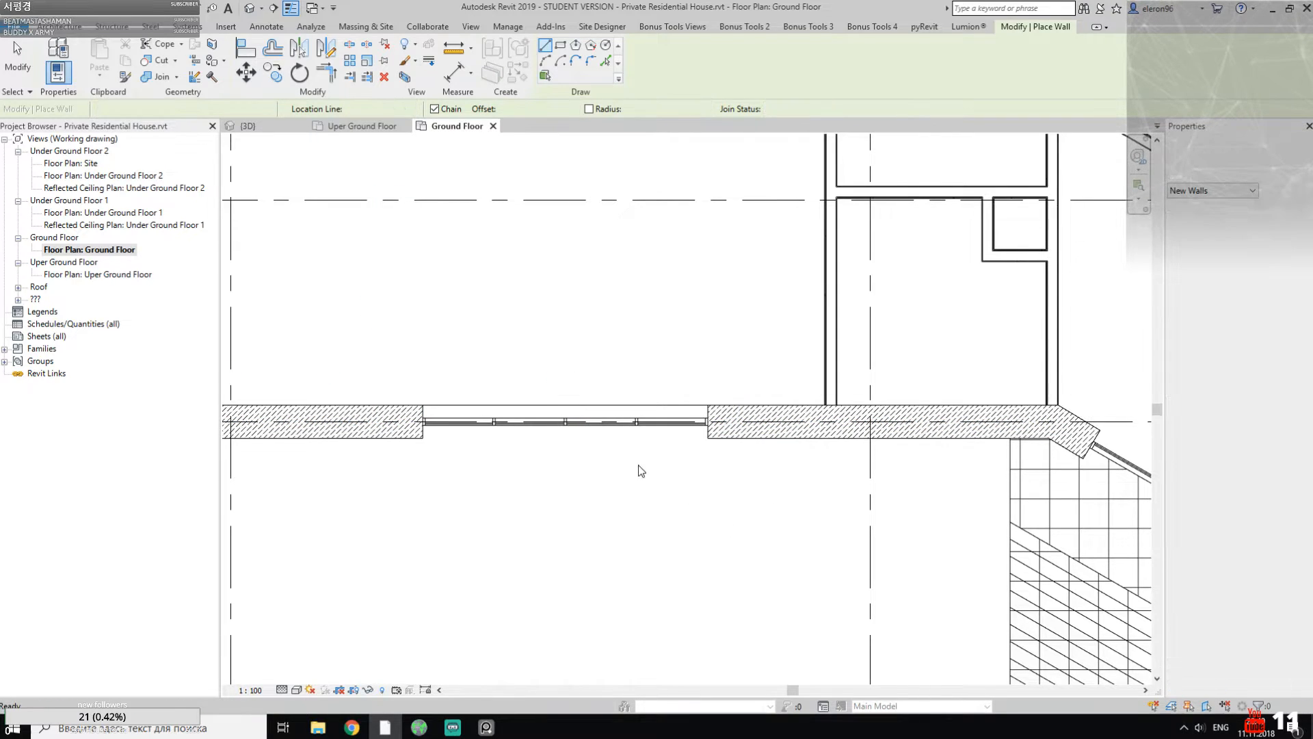
Step: Isolate the new storefront curtain wall in a 3D section box and extend the box upward to include the levels above
{"action": "left_click", "coordinate": [670, 421]}
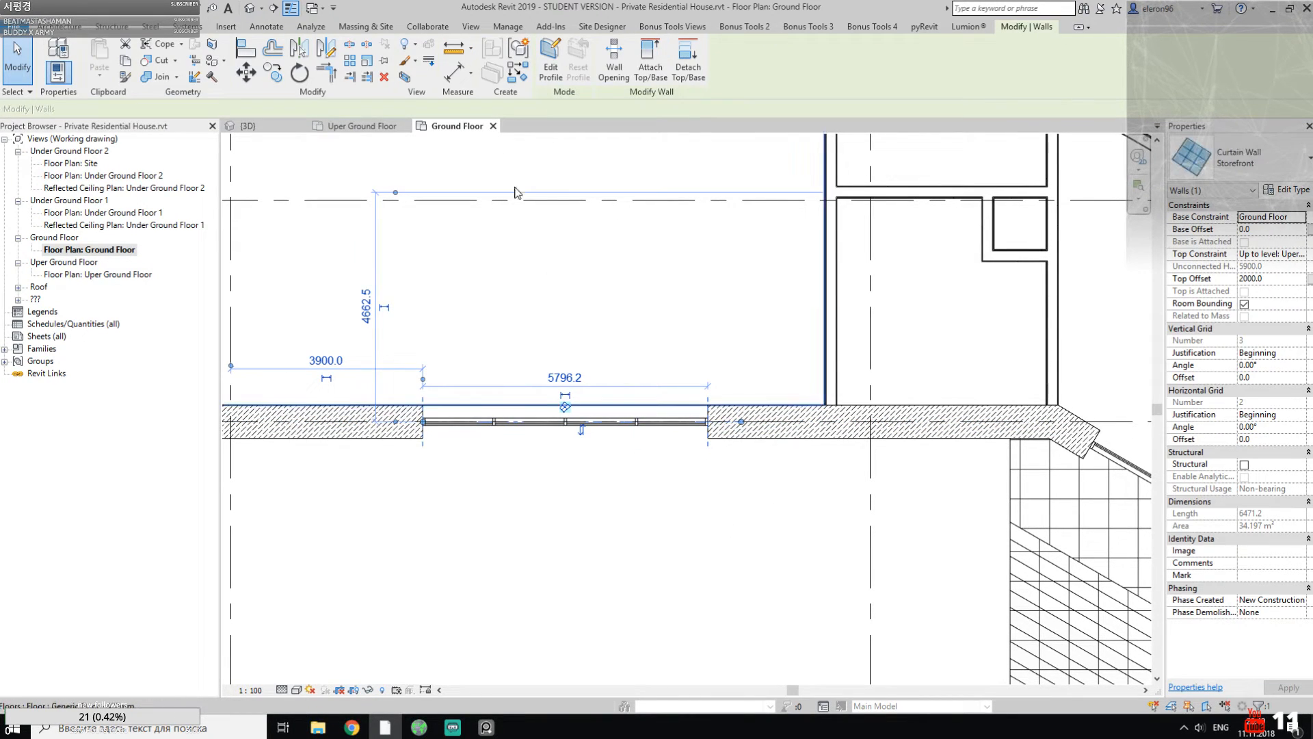
{"action": "left_click", "coordinate": [405, 78]}
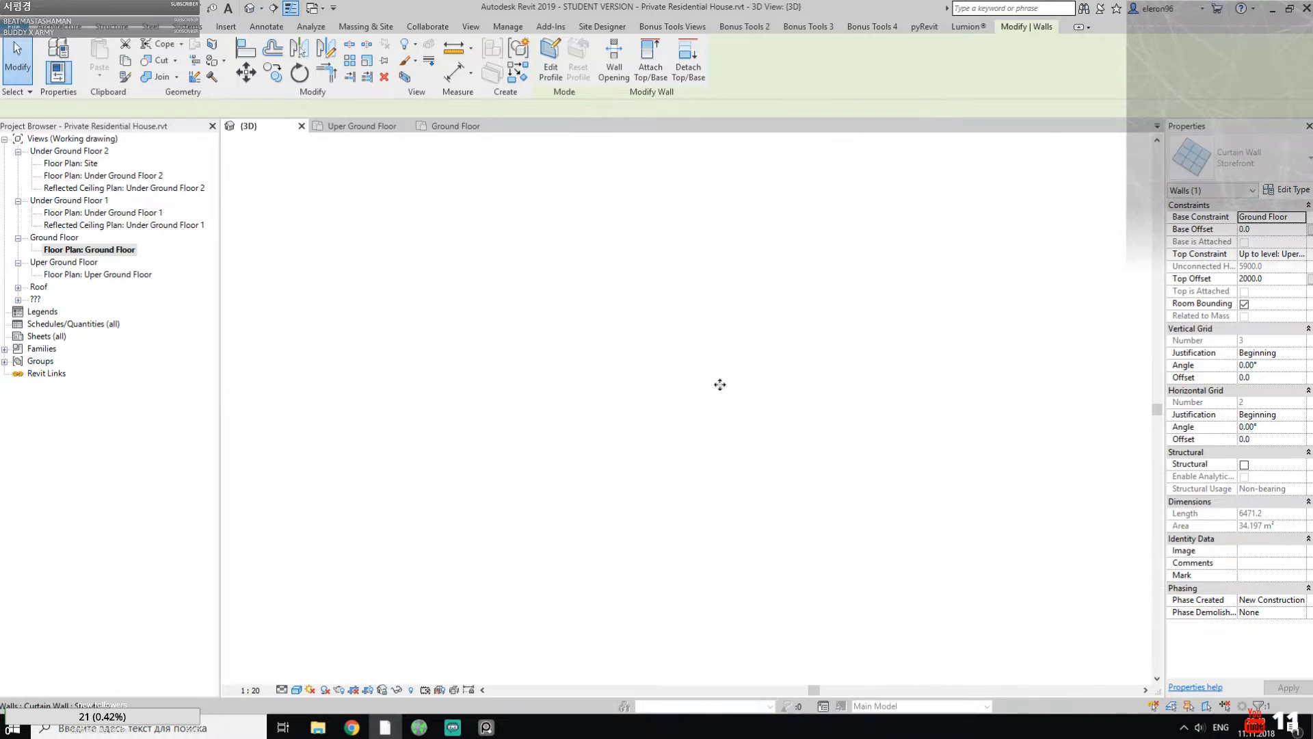
{"action": "middle_click_drag", "start_coordinate": [638, 373], "coordinate": [679, 372], "text": "shift"}
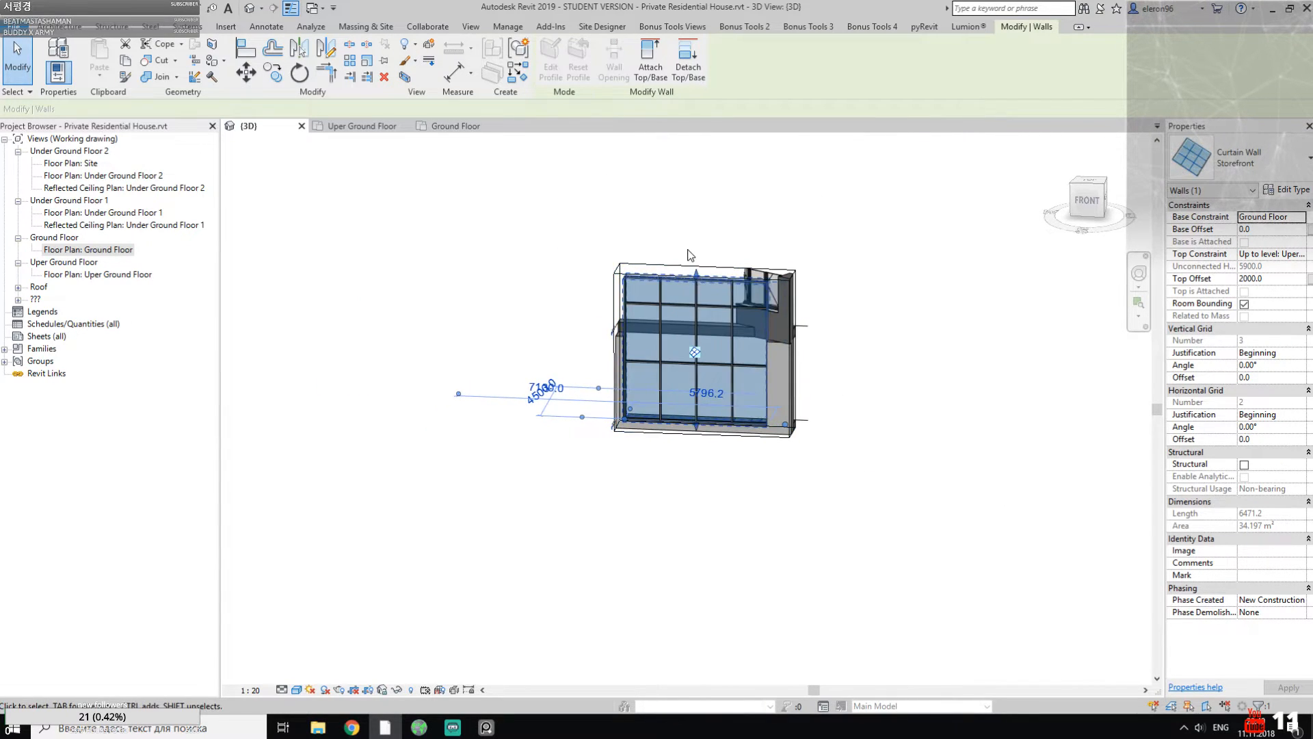
{"action": "scroll", "coordinate": [688, 253], "scroll_direction": "up", "scroll_amount": 2}
{"action": "left_click", "coordinate": [612, 277]}
{"action": "left_click_drag", "start_coordinate": [712, 283], "coordinate": [863, 191]}
{"action": "middle_click_drag", "start_coordinate": [861, 239], "coordinate": [800, 432]}
{"action": "left_click_drag", "start_coordinate": [800, 431], "coordinate": [797, 263]}
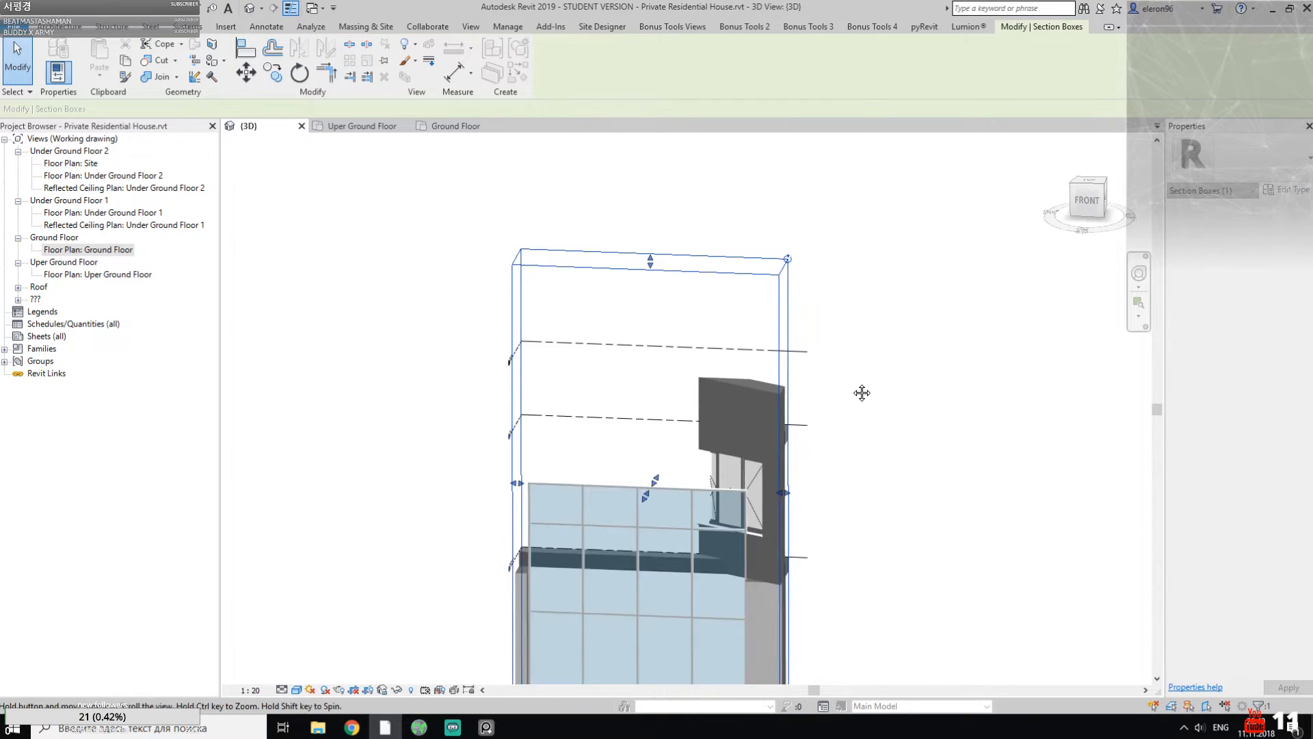
{"action": "middle_click_drag", "start_coordinate": [865, 413], "coordinate": [823, 237]}
{"action": "middle_click_drag", "start_coordinate": [543, 368], "coordinate": [542, 307], "text": "shift"}
{"action": "scroll", "coordinate": [514, 335], "scroll_direction": "up", "scroll_amount": 2}
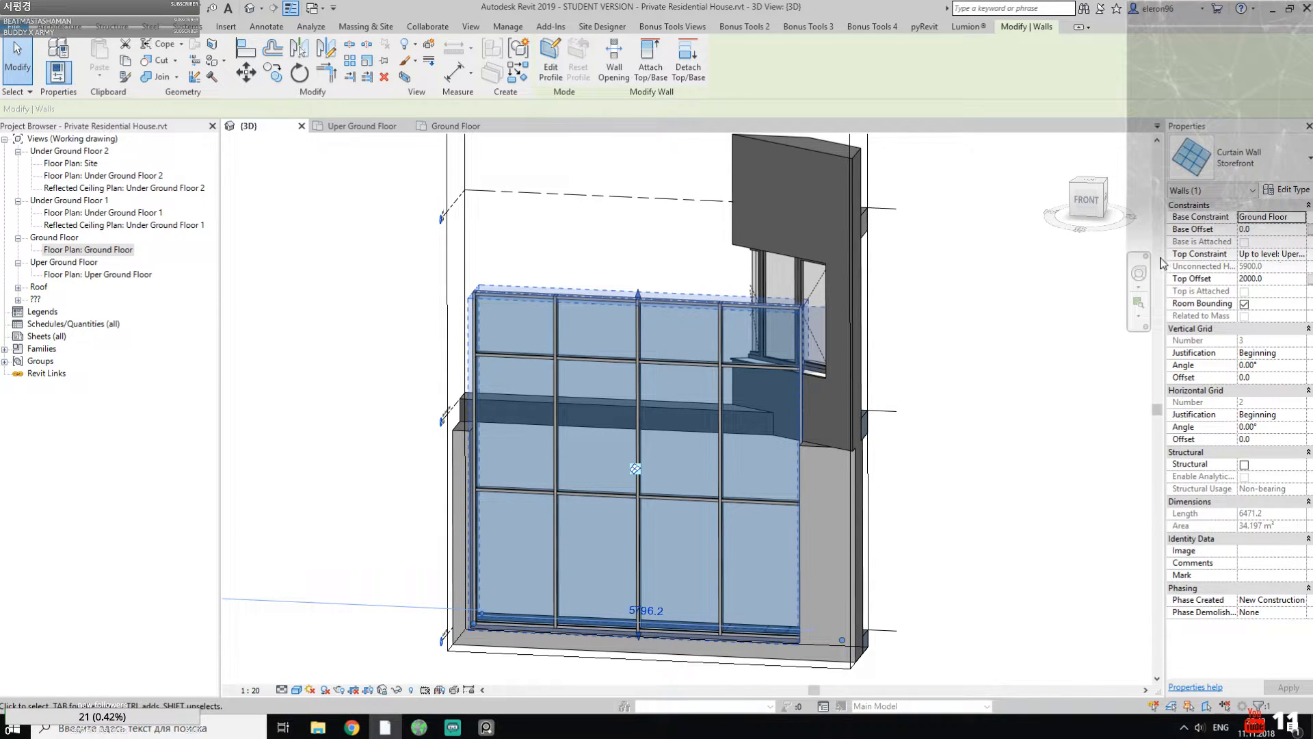
Step: Set the new storefront's top offset to 0 from its top constraint level
{"action": "left_click", "coordinate": [1283, 278]}
{"action": "type", "text": "0"}
{"action": "key", "text": "Return"}
{"action": "middle_click_drag", "start_coordinate": [603, 402], "coordinate": [589, 323]}
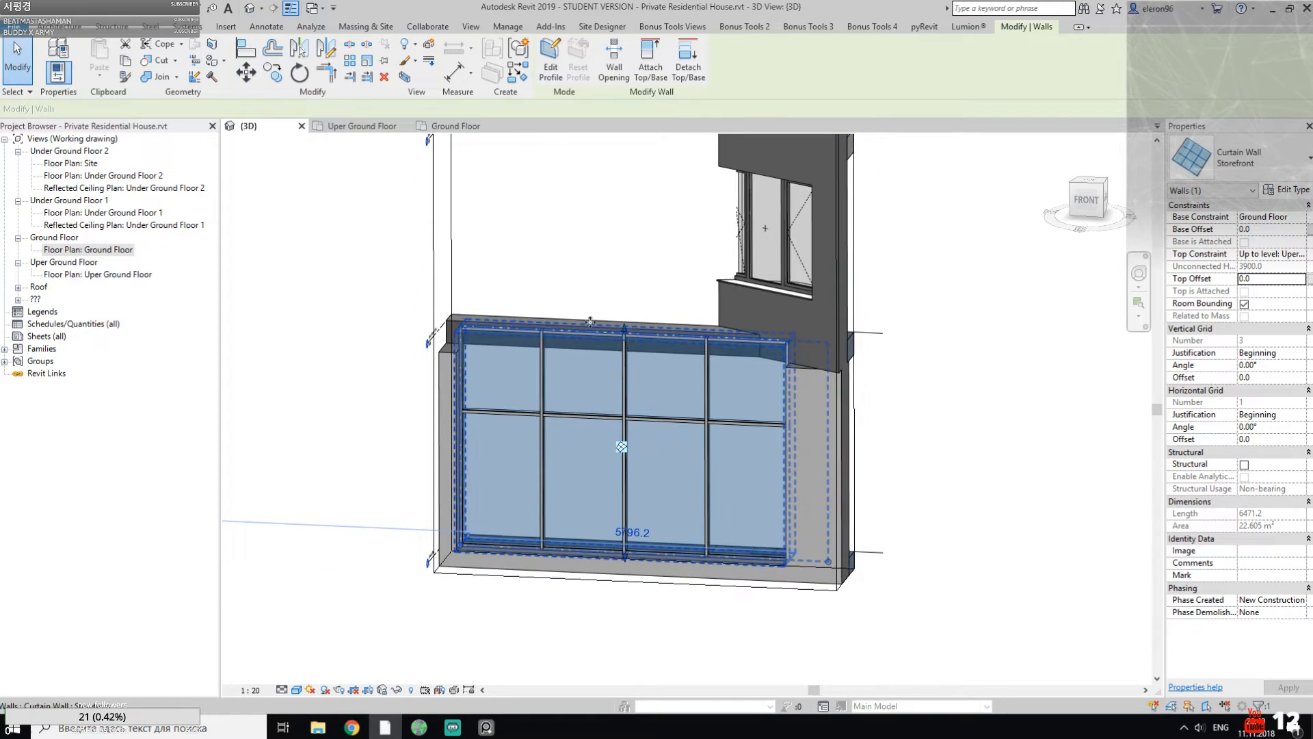
{"action": "left_click", "coordinate": [1300, 255]}
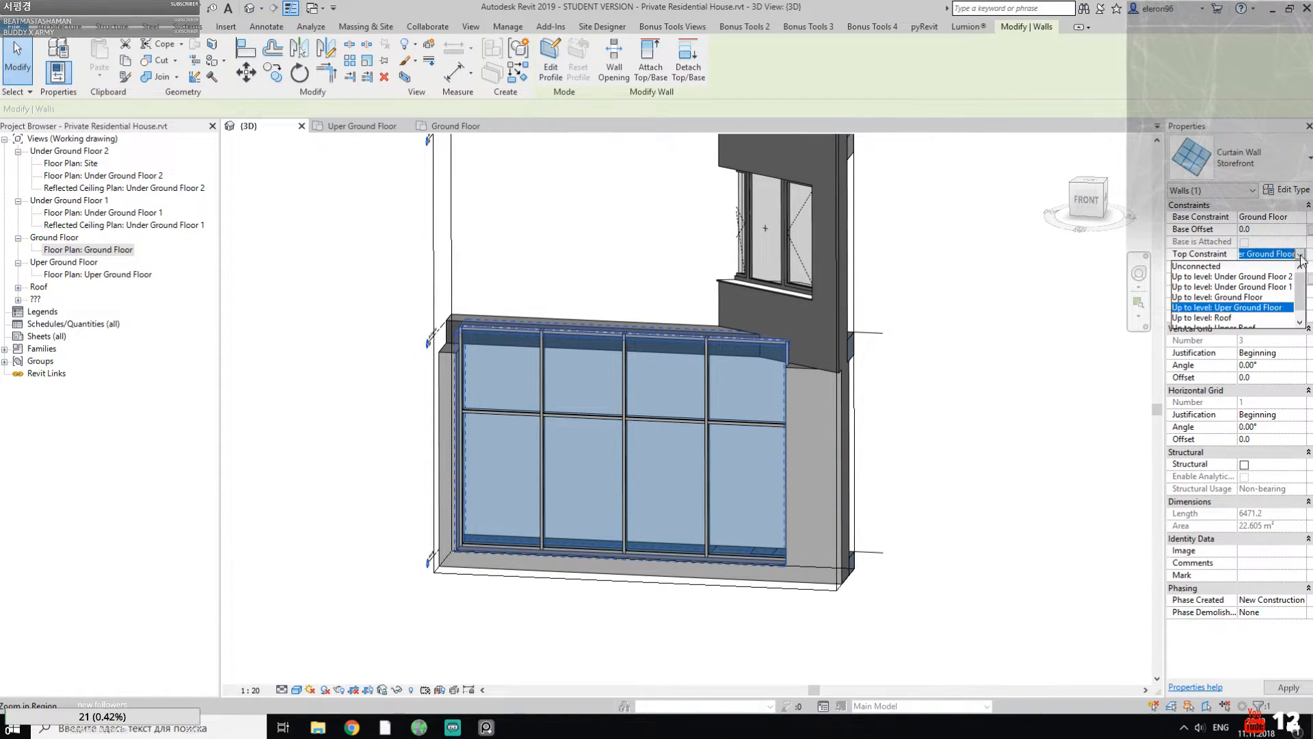
{"action": "left_click", "coordinate": [1300, 255]}
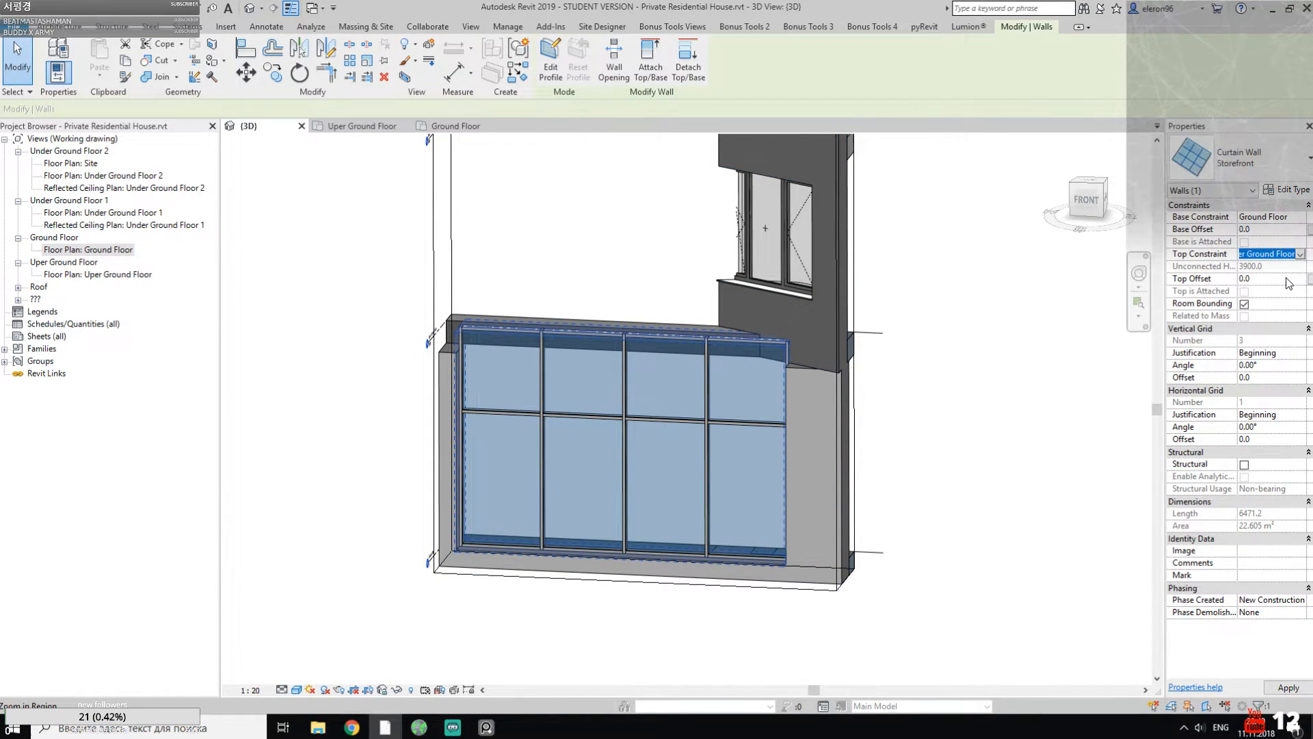
Step: Lower the storefront's top by setting its top offset to -1200 mm
{"action": "left_click", "coordinate": [1286, 278]}
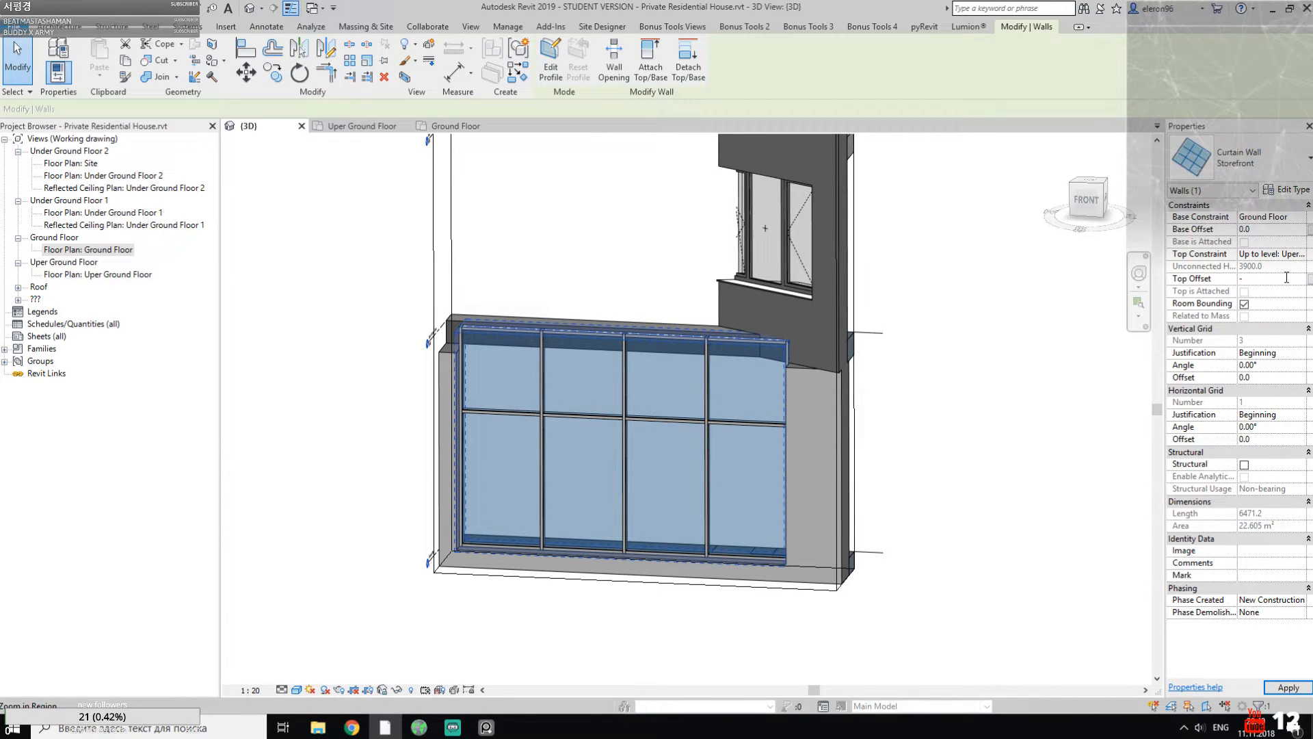
{"action": "type", "text": "-1200"}
{"action": "key", "text": "Return"}
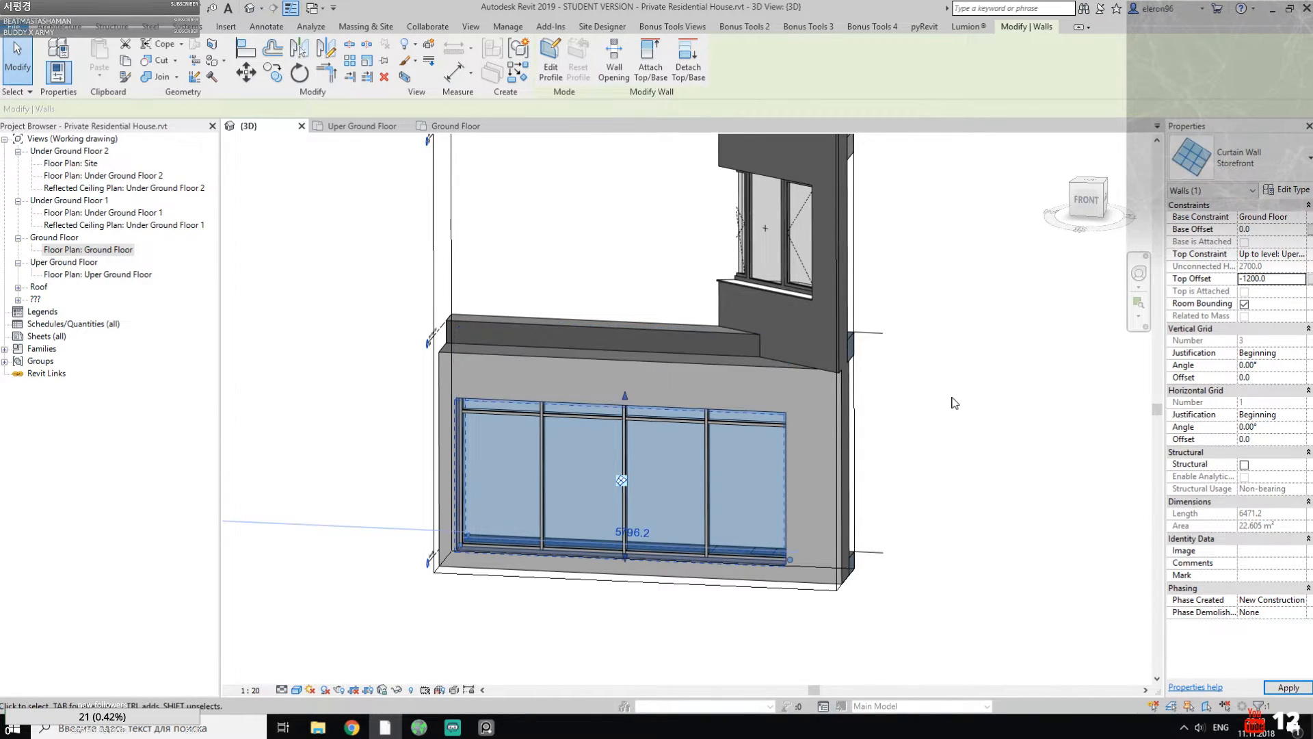
Step: Change the storefront's top offset to -1000 mm
{"action": "left_click", "coordinate": [1269, 281]}
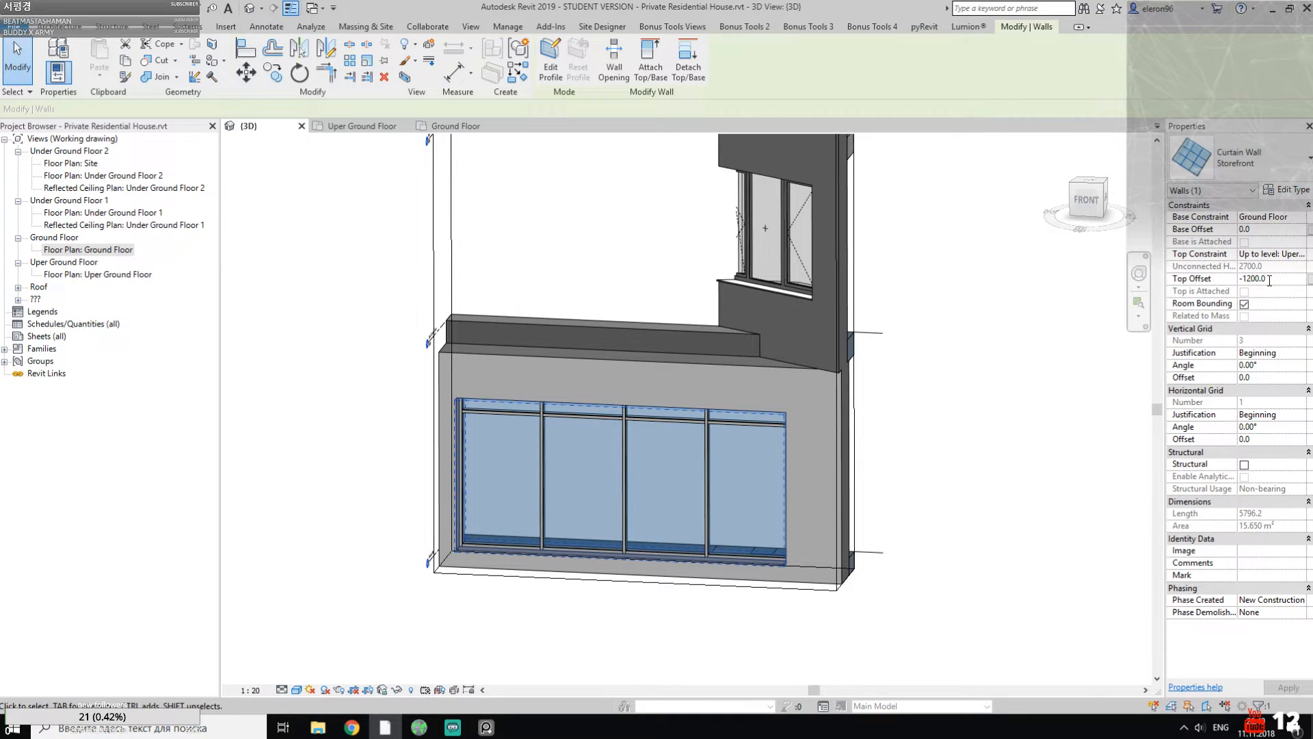
{"action": "left_click_drag", "start_coordinate": [1266, 281], "coordinate": [1245, 279]}
{"action": "type", "text": "000"}
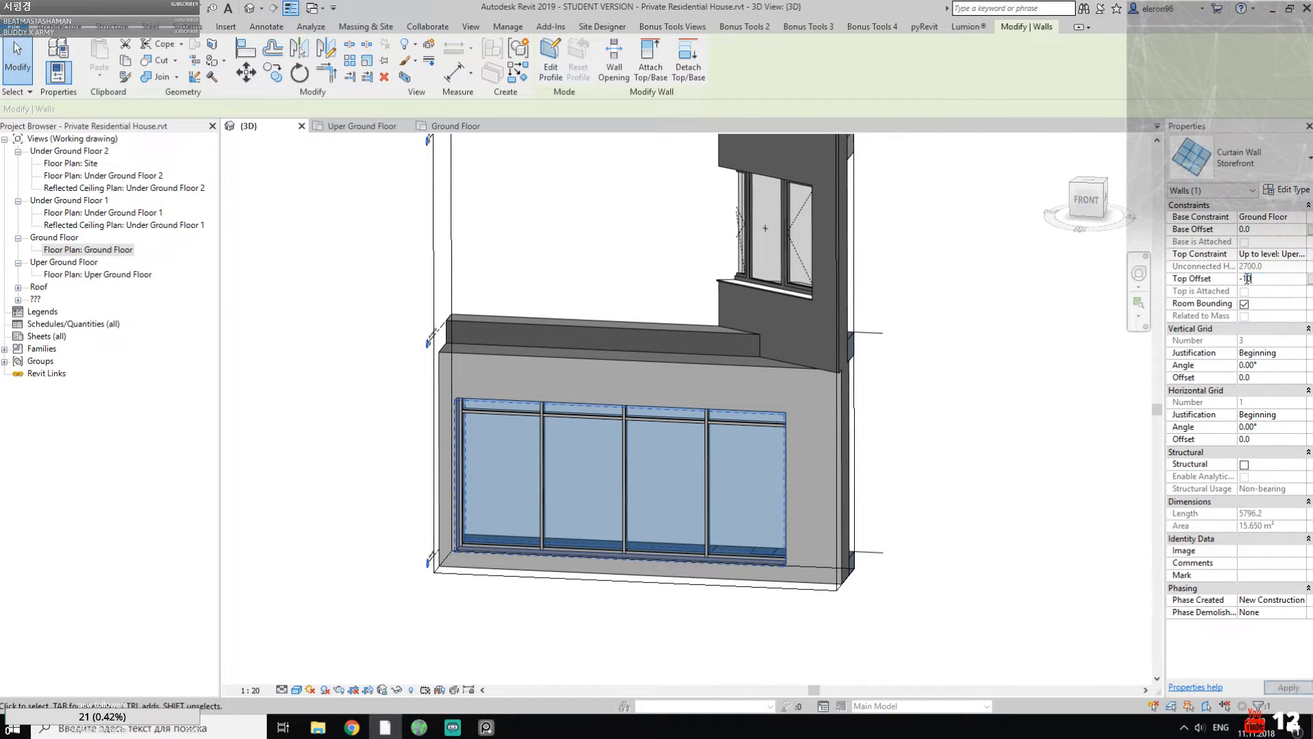
{"action": "key", "text": "Return"}
{"action": "middle_click_drag", "start_coordinate": [905, 385], "coordinate": [641, 541], "text": "shift"}
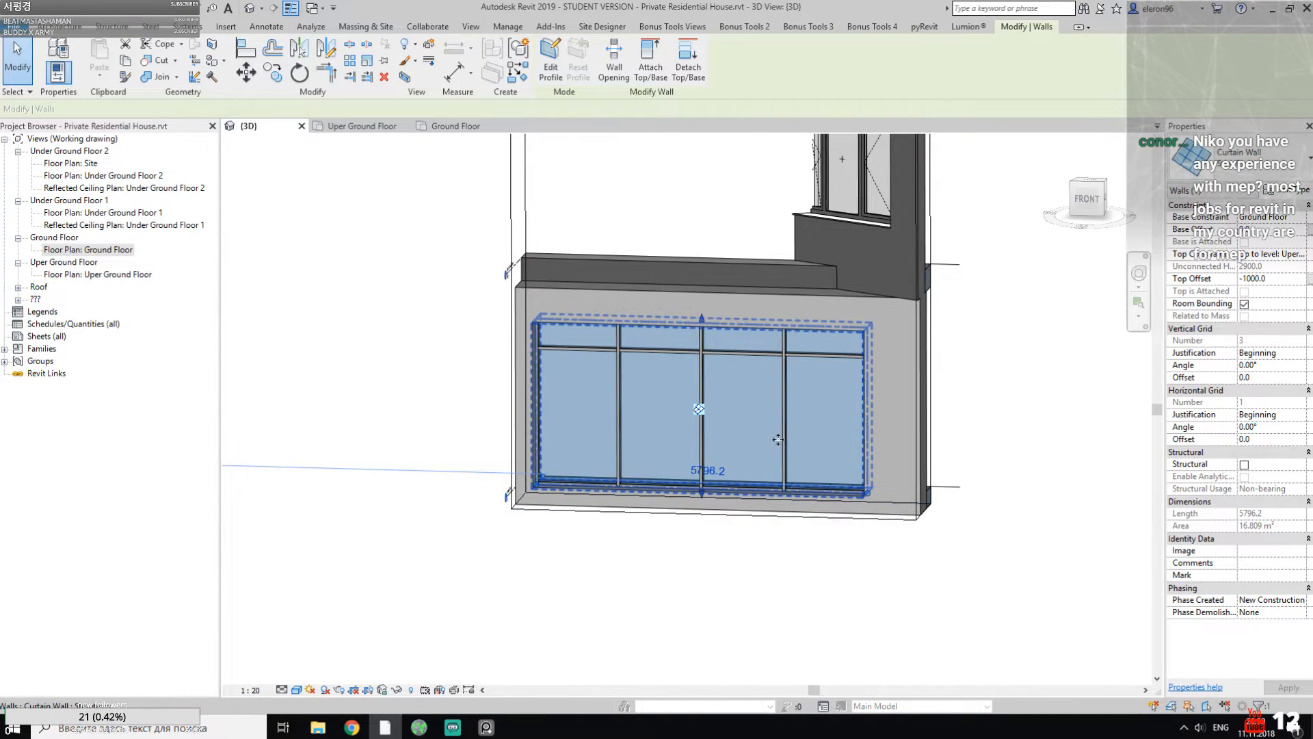
Step: On the Ground Floor plan, try a length of 3000 mm for the storefront and undo it
{"action": "left_click", "coordinate": [440, 125]}
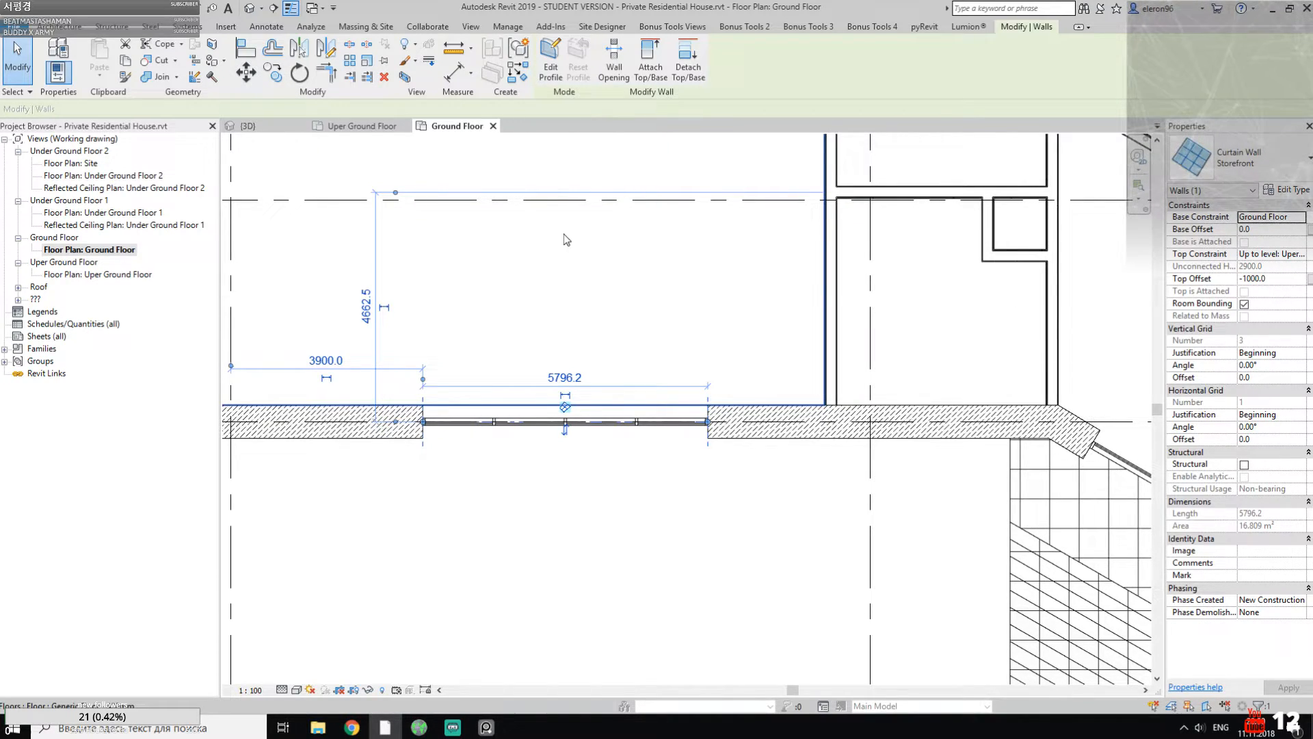
{"action": "middle_click_drag", "start_coordinate": [586, 401], "coordinate": [646, 363]}
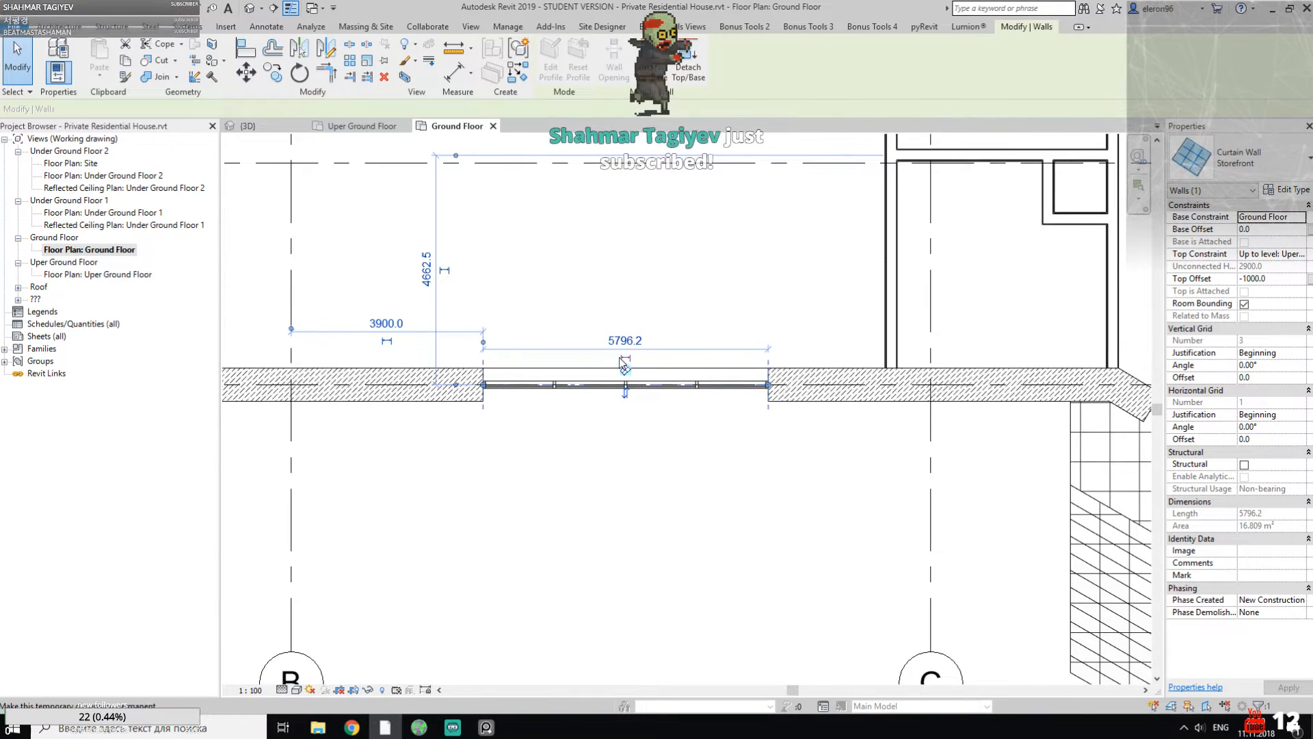
{"action": "scroll", "coordinate": [618, 356], "scroll_direction": "up", "scroll_amount": 2}
{"action": "left_click", "coordinate": [642, 334]}
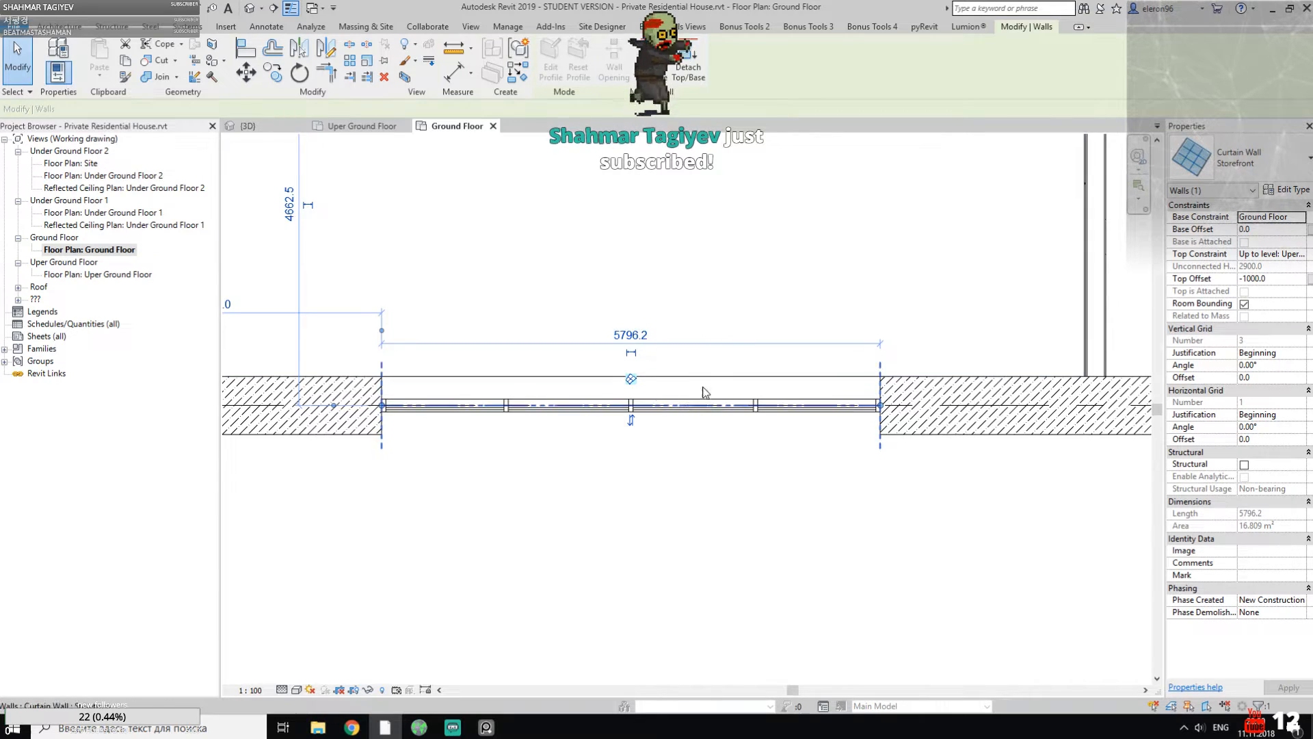
{"action": "left_click", "coordinate": [655, 354]}
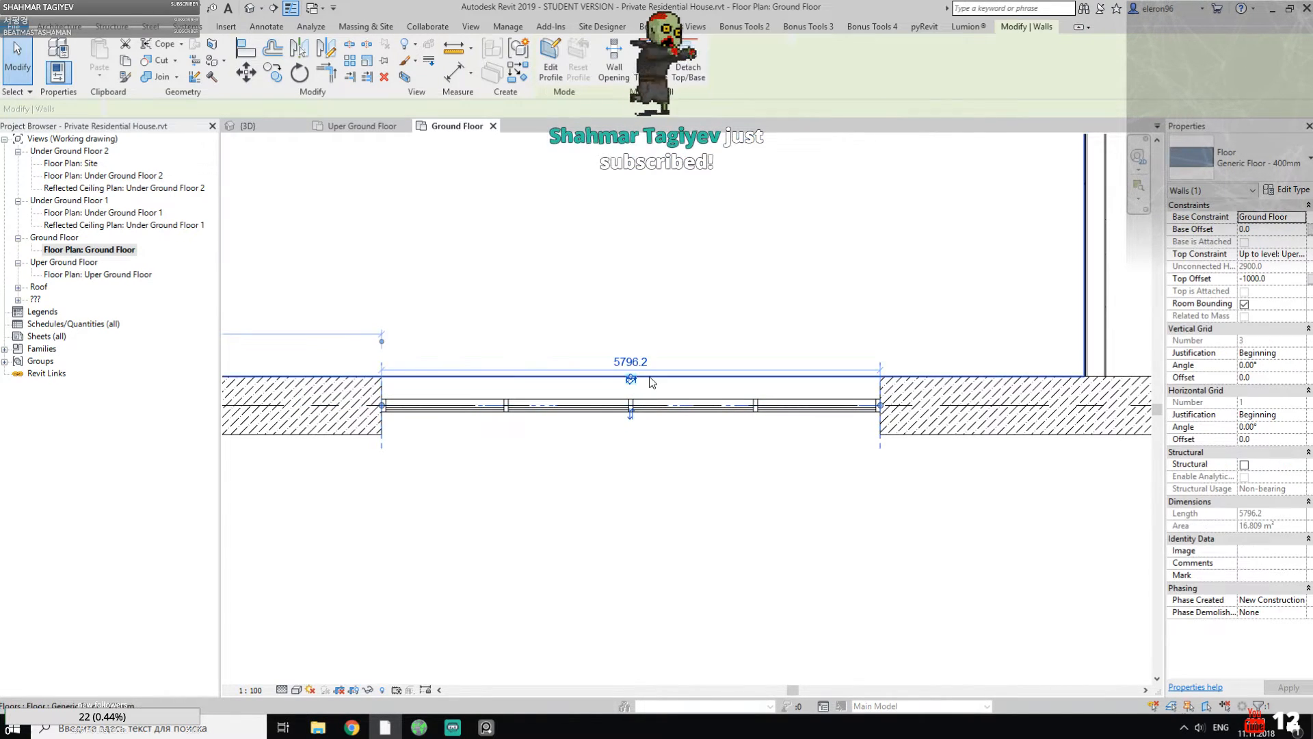
{"action": "type", "text": "3000"}
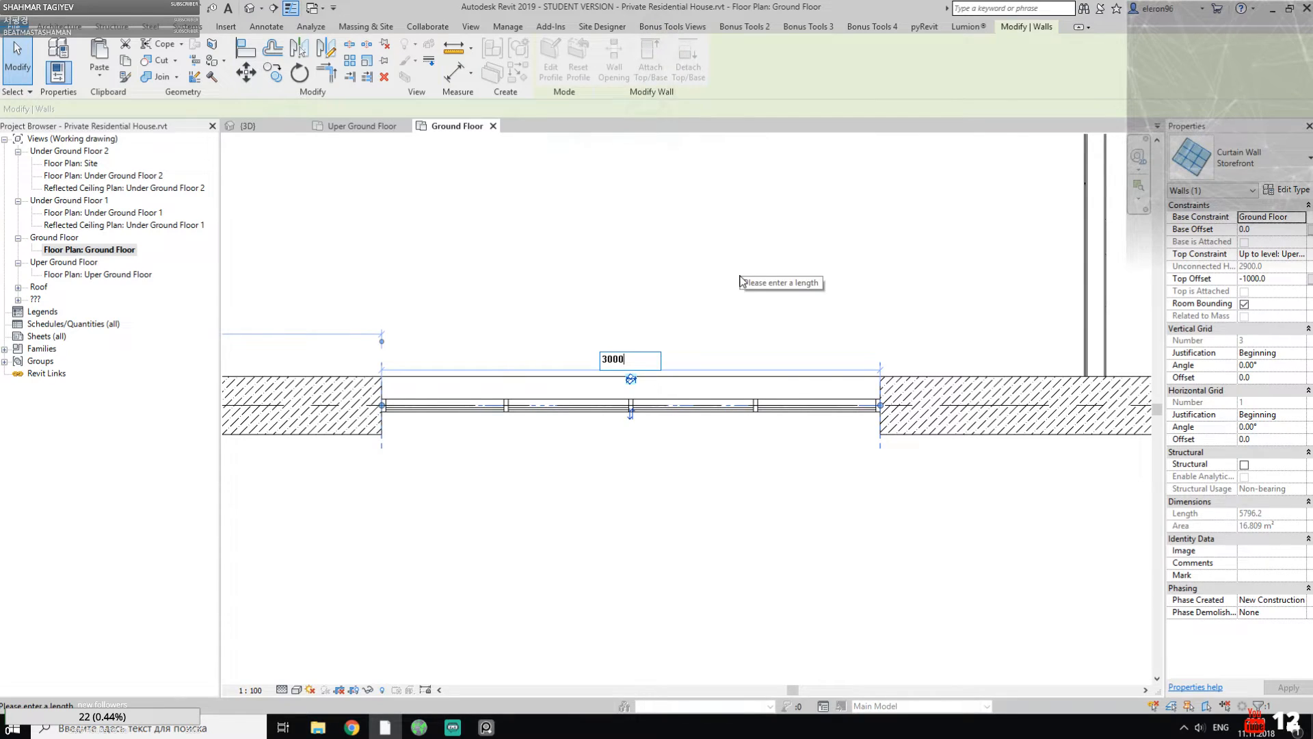
{"action": "key", "text": "Return"}
{"action": "scroll", "coordinate": [748, 264], "scroll_direction": "up", "scroll_amount": 1}
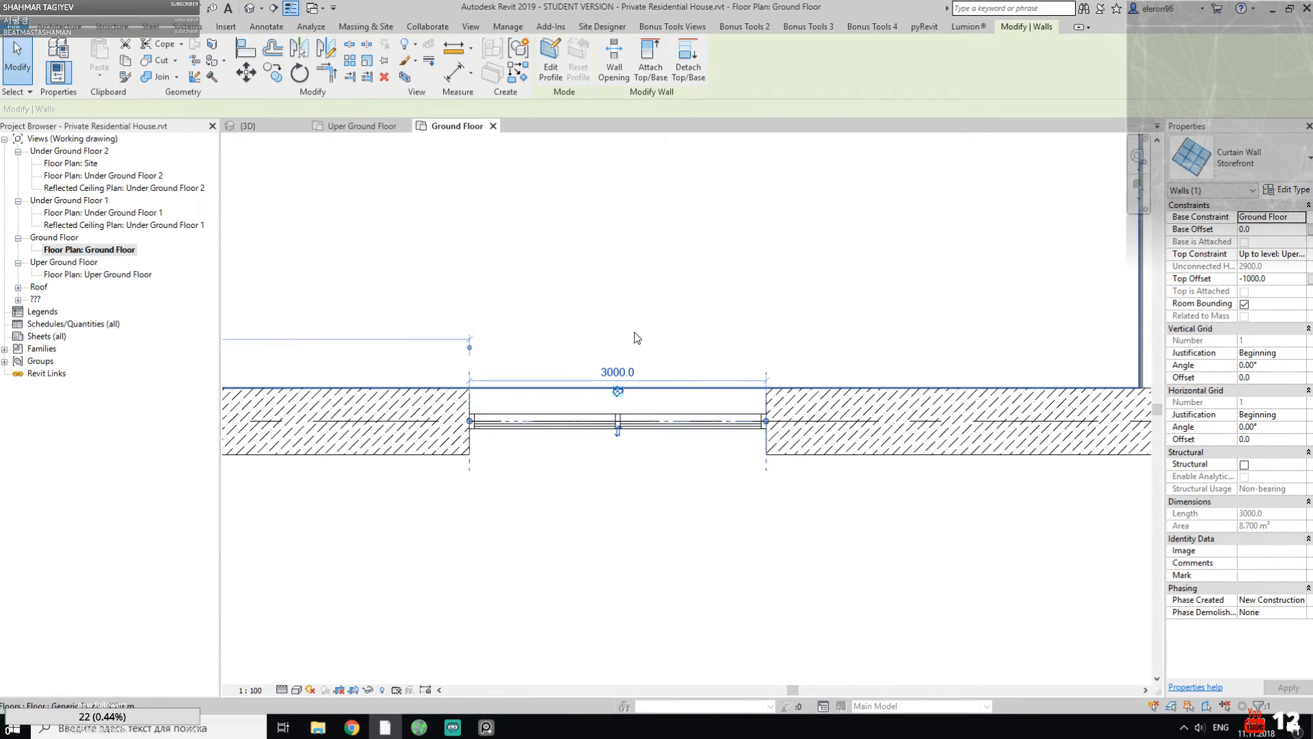
{"action": "key", "text": "ctrl+z"}
{"action": "scroll", "coordinate": [693, 325], "scroll_direction": "down", "scroll_amount": 1}
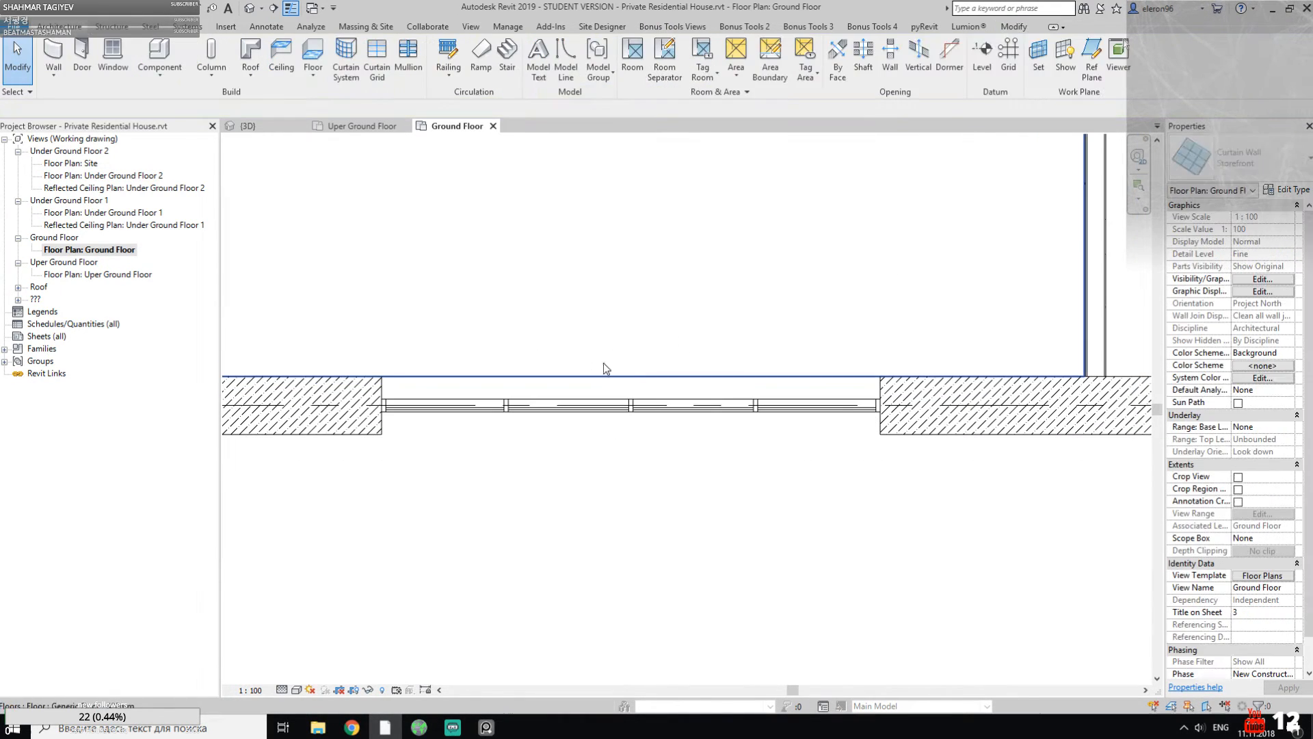
Step: Set the storefront's length to 4500 mm on the Ground Floor plan
{"action": "left_click", "coordinate": [630, 406]}
{"action": "left_click", "coordinate": [637, 362]}
{"action": "type", "text": "45"}
{"action": "key", "text": "Return"}
{"action": "middle_click_drag", "start_coordinate": [794, 258], "coordinate": [549, 299]}
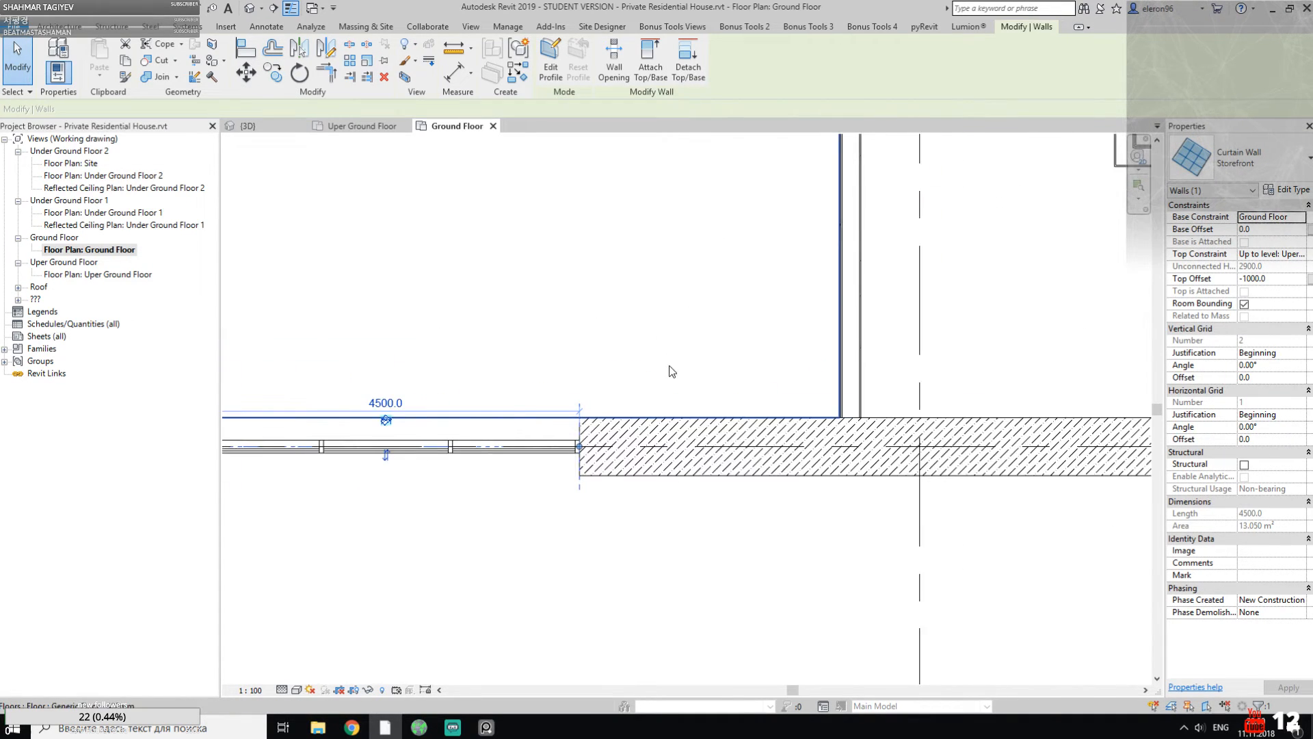
{"action": "key", "text": "Escape"}
Step: Reattach the storefront's temporary dimension so it spans from its end nearest grid C to the adjacent interior partition face
{"action": "left_click", "coordinate": [508, 451]}
{"action": "scroll", "coordinate": [633, 428], "scroll_direction": "down", "scroll_amount": 2}
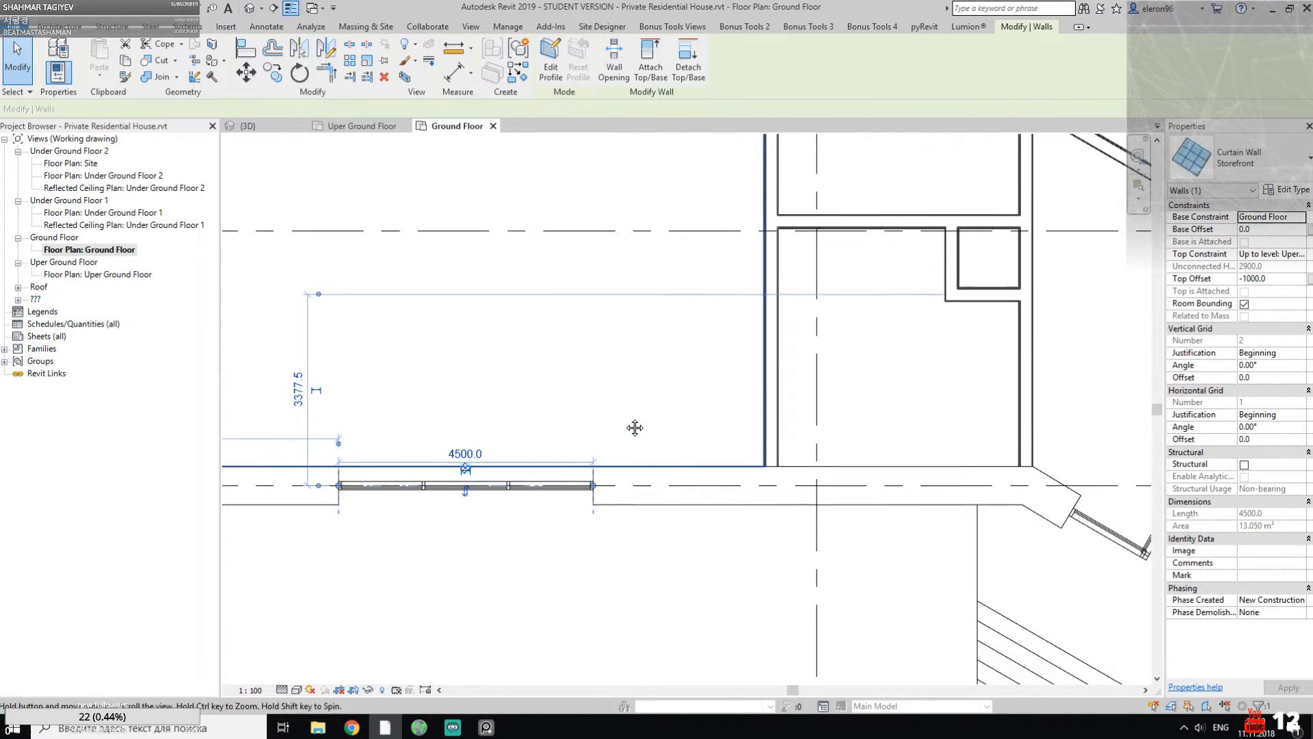
{"action": "middle_click_drag", "start_coordinate": [439, 373], "coordinate": [828, 340]}
{"action": "scroll", "coordinate": [641, 359], "scroll_direction": "down", "scroll_amount": 2}
{"action": "middle_click_drag", "start_coordinate": [926, 383], "coordinate": [730, 362]}
{"action": "scroll", "coordinate": [718, 365], "scroll_direction": "up", "scroll_amount": 2}
{"action": "key", "text": "Escape"}
{"action": "left_click", "coordinate": [564, 447]}
{"action": "scroll", "coordinate": [608, 339], "scroll_direction": "down", "scroll_amount": 1}
{"action": "middle_click_drag", "start_coordinate": [571, 346], "coordinate": [841, 389]}
{"action": "scroll", "coordinate": [815, 371], "scroll_direction": "down", "scroll_amount": 3}
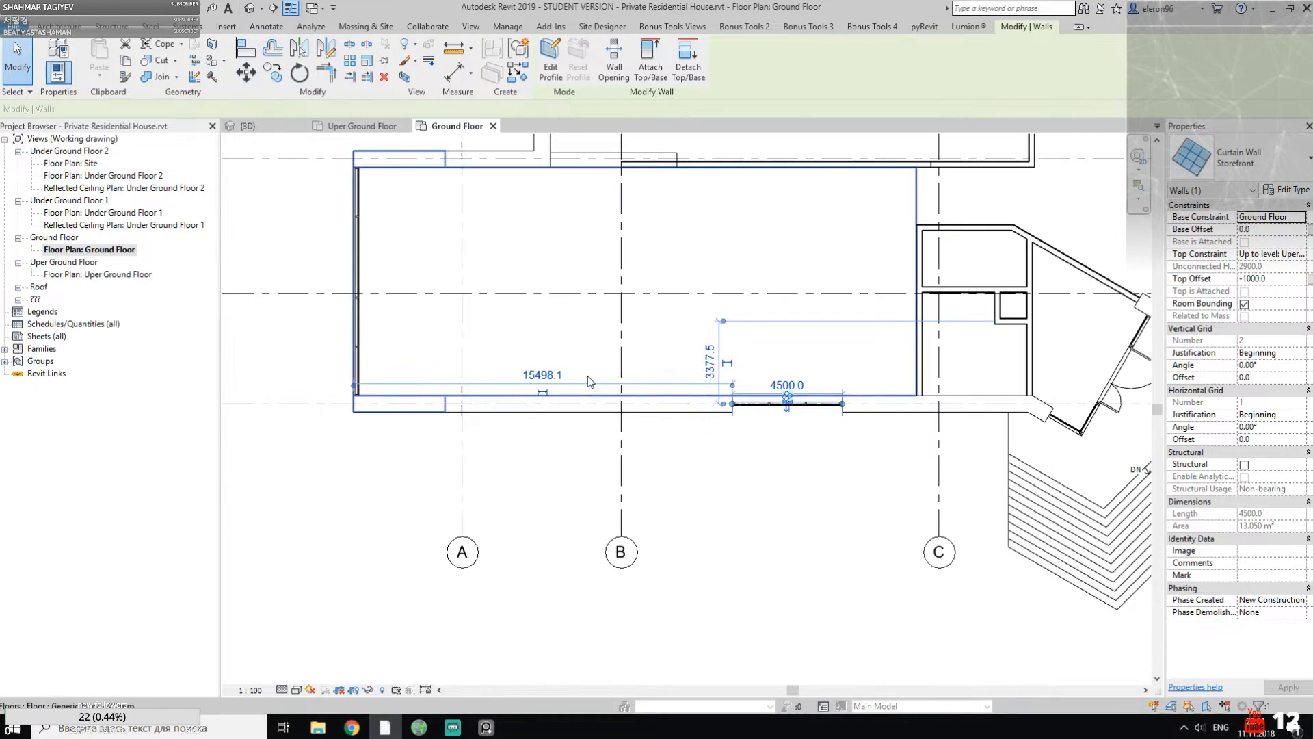
{"action": "left_click_drag", "start_coordinate": [353, 385], "coordinate": [917, 385]}
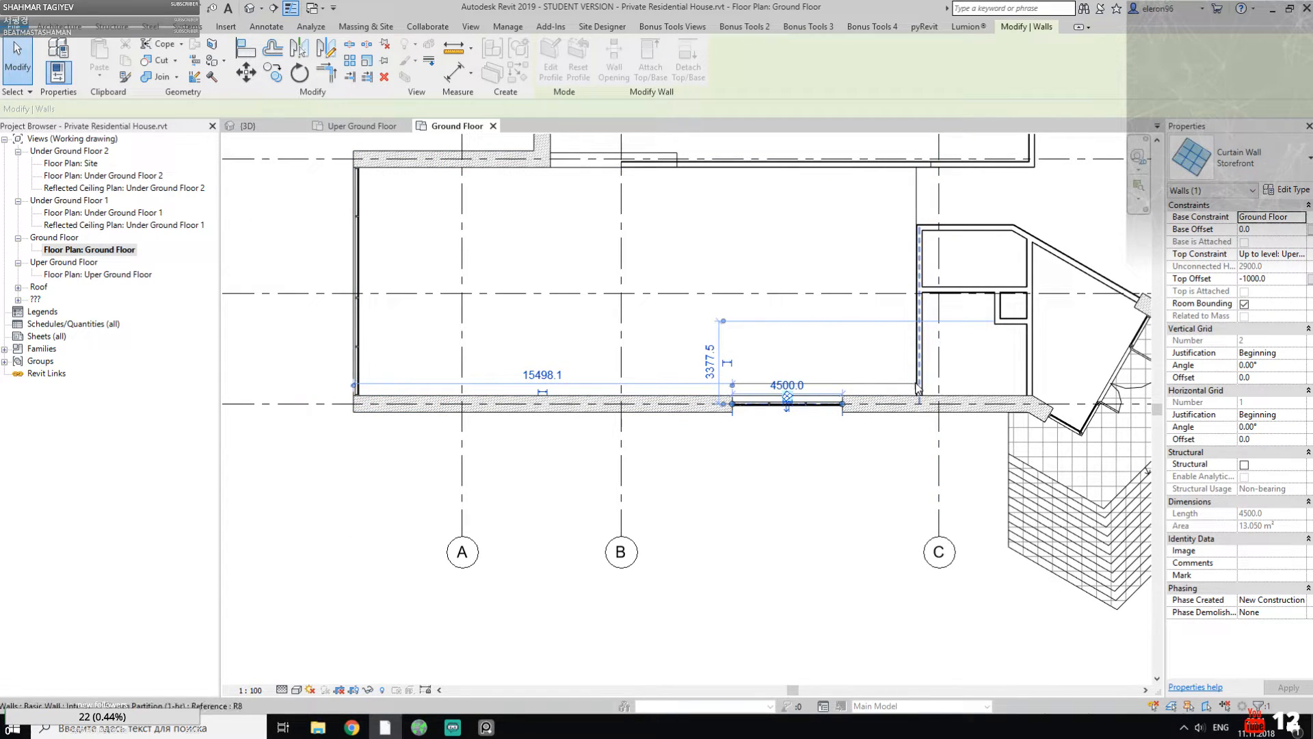
{"action": "scroll", "coordinate": [918, 386], "scroll_direction": "up", "scroll_amount": 1}
{"action": "scroll", "coordinate": [918, 387], "scroll_direction": "up", "scroll_amount": 3}
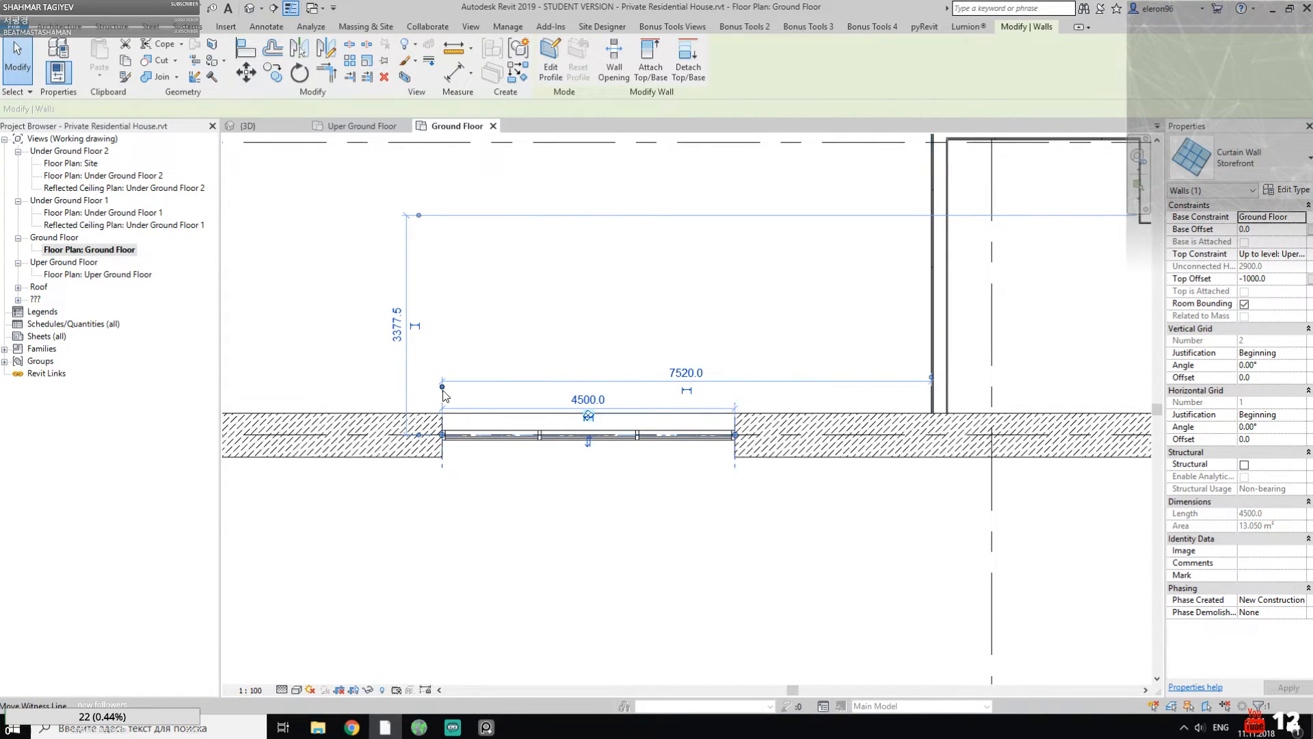
{"action": "left_click_drag", "start_coordinate": [737, 414], "coordinate": [737, 416]}
{"action": "scroll", "coordinate": [864, 383], "scroll_direction": "up", "scroll_amount": 1}
{"action": "middle_click_drag", "start_coordinate": [864, 383], "coordinate": [779, 349]}
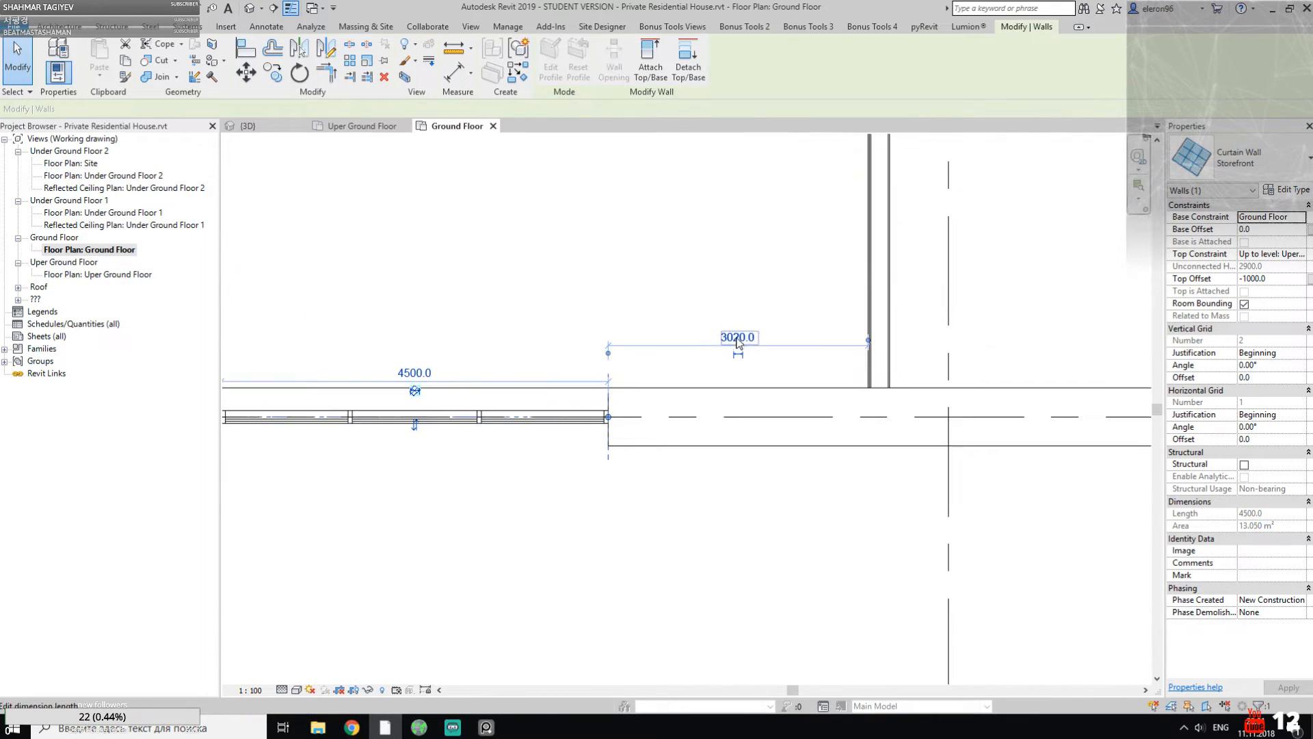
Step: Set the distance between the storefront's end and the interior partition to 3000 mm
{"action": "left_click", "coordinate": [738, 339]}
{"action": "type", "text": "300"}
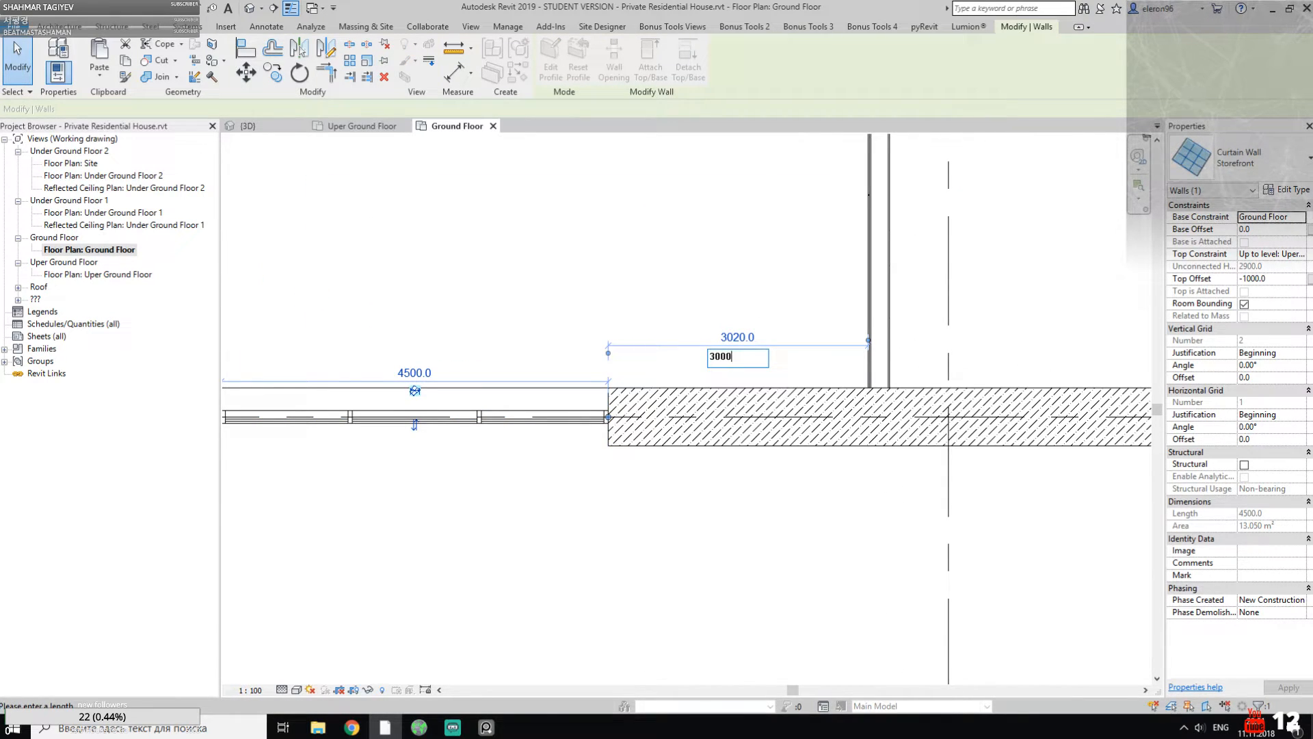
{"action": "type", "text": "0"}
{"action": "key", "text": "Return"}
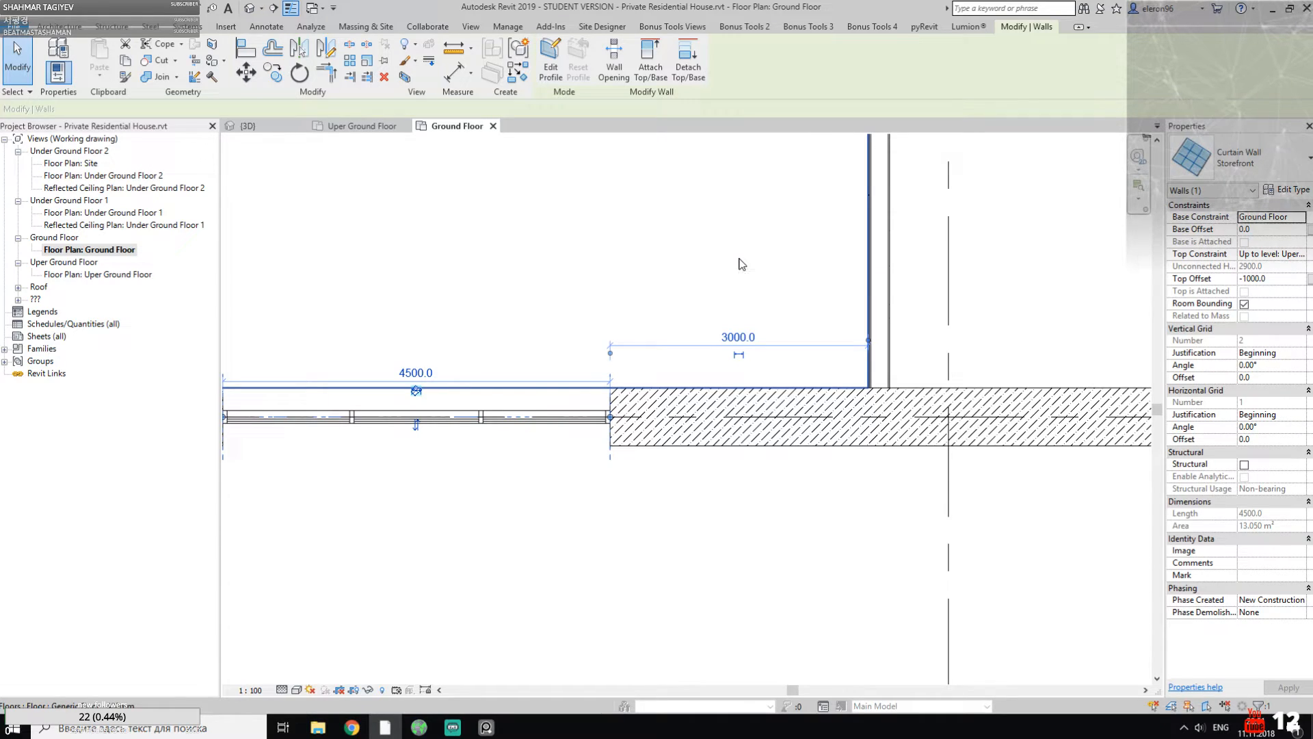
Step: Move the storefront closer to the interior partition near grid C by further reducing the dimension between them
{"action": "left_click", "coordinate": [738, 337]}
{"action": "type", "text": "2000"}
{"action": "key", "text": "Return"}
{"action": "left_click", "coordinate": [645, 266]}
{"action": "scroll", "coordinate": [625, 319], "scroll_direction": "down", "scroll_amount": 2}
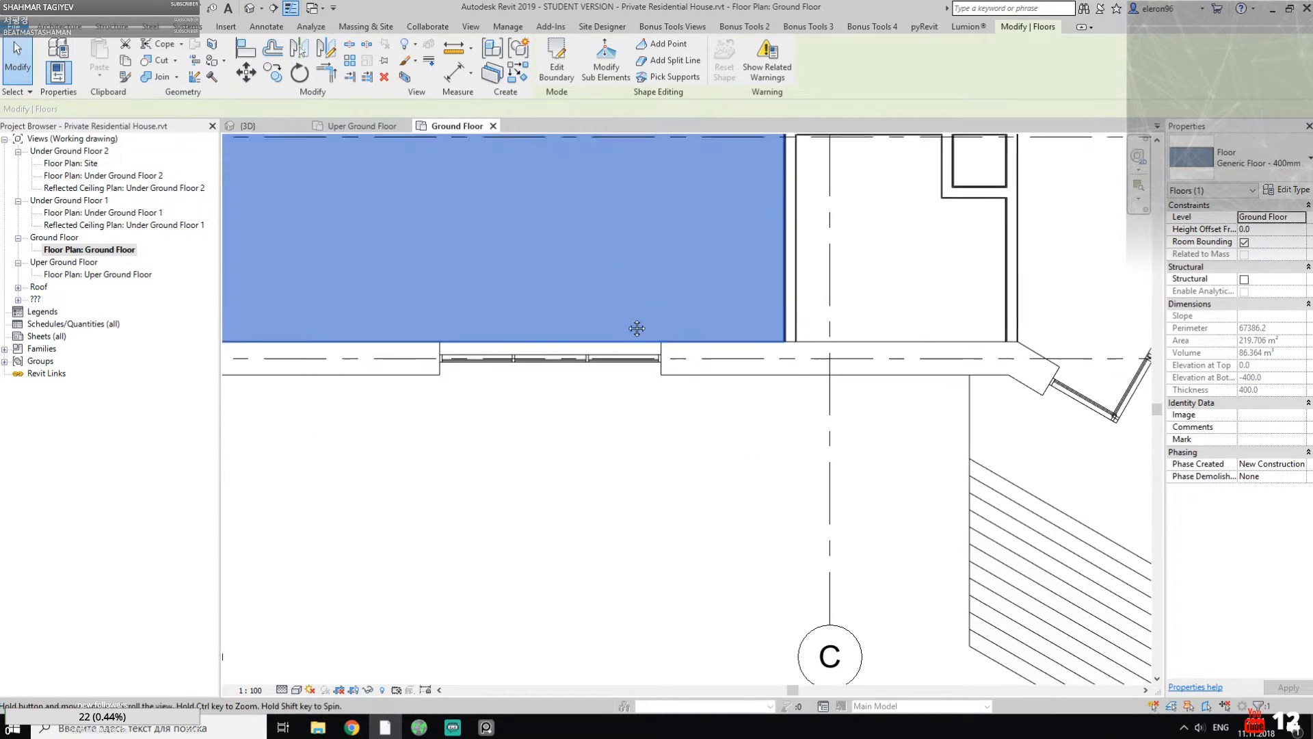
{"action": "middle_click_drag", "start_coordinate": [625, 318], "coordinate": [709, 370]}
{"action": "left_click", "coordinate": [610, 432]}
{"action": "scroll", "coordinate": [611, 410], "scroll_direction": "up", "scroll_amount": 1}
Step: Extend the 3D section box downward and outward to include the lower wall, the entrance steps and the adjoining facade
{"action": "left_click", "coordinate": [282, 126]}
{"action": "scroll", "coordinate": [671, 350], "scroll_direction": "down", "scroll_amount": 1}
{"action": "middle_click_drag", "start_coordinate": [770, 410], "coordinate": [774, 365], "text": "shift"}
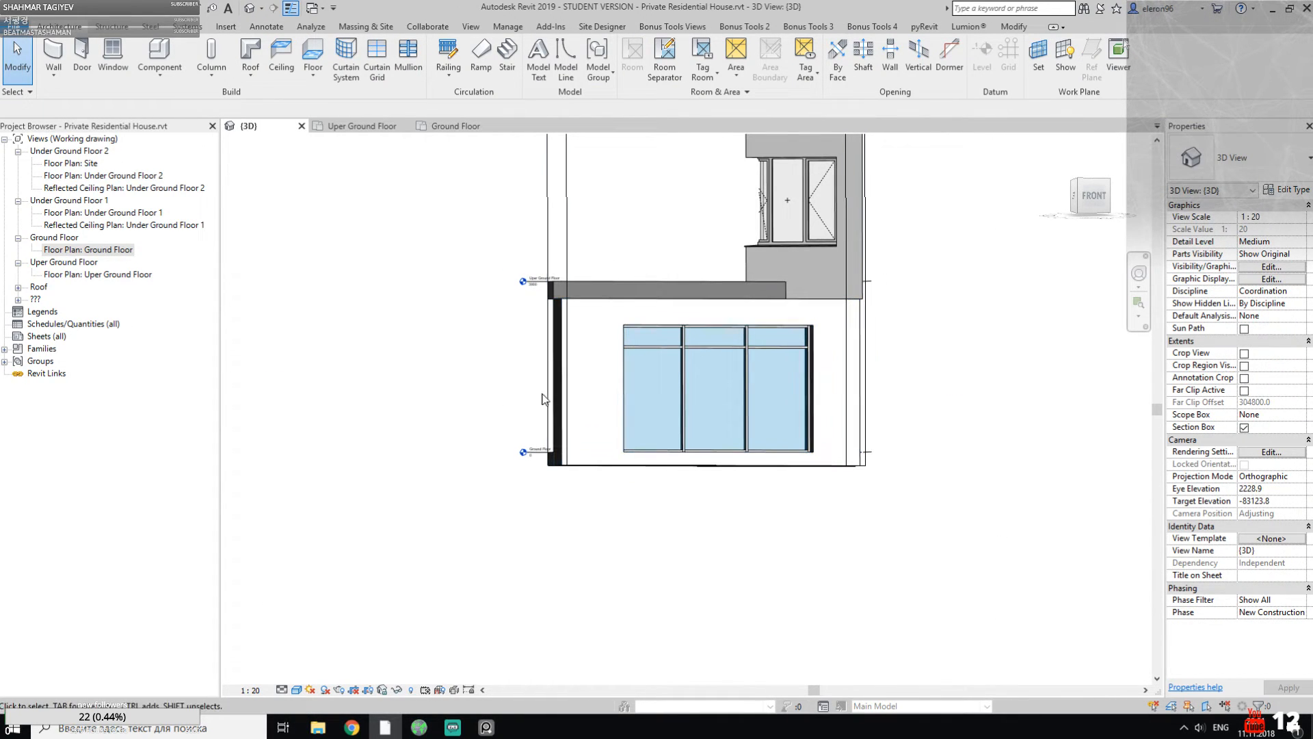
{"action": "left_click", "coordinate": [566, 403]}
{"action": "left_click_drag", "start_coordinate": [707, 466], "coordinate": [707, 588]}
{"action": "middle_click_drag", "start_coordinate": [807, 442], "coordinate": [948, 424], "text": "shift"}
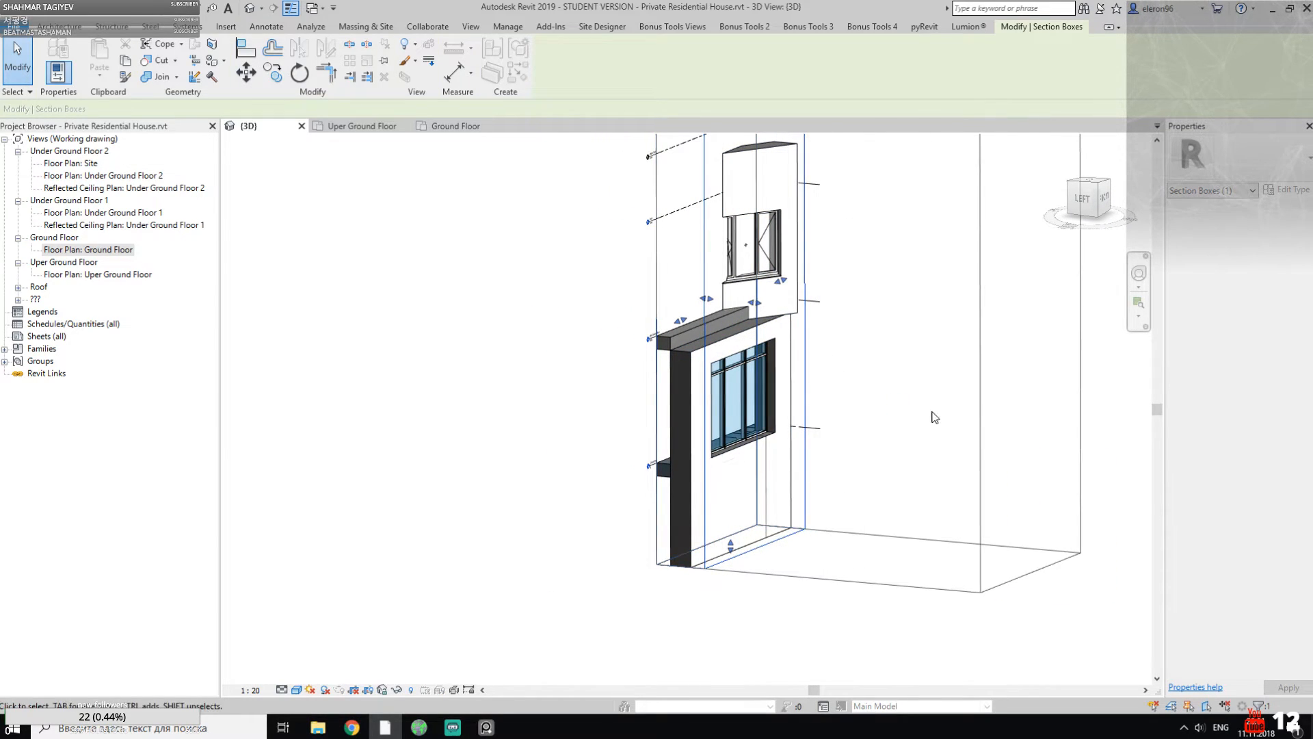
{"action": "middle_click_drag", "start_coordinate": [921, 294], "coordinate": [826, 360], "text": "shift"}
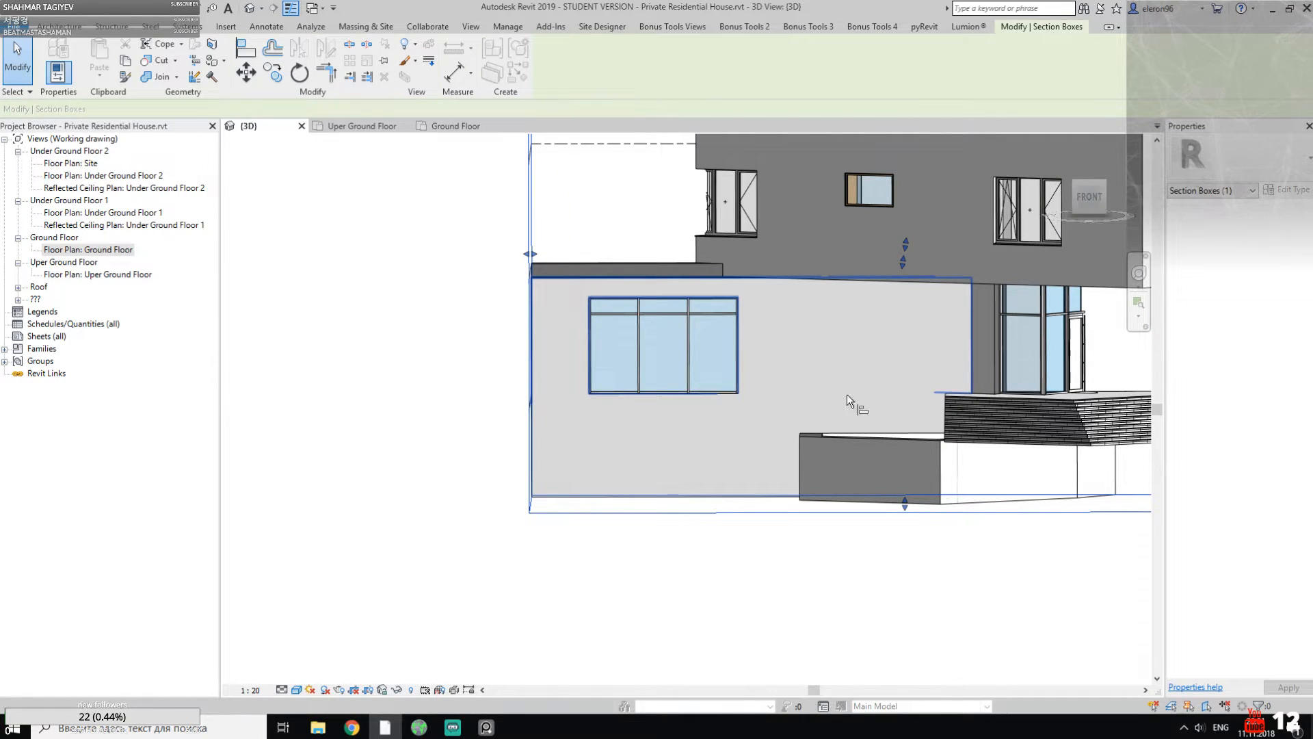
Step: Align the storefront's bottom edge with the top of the low wall beneath the entrance steps
{"action": "key", "text": "Escape"}
{"action": "key", "text": "a"}
{"action": "key", "text": "l"}
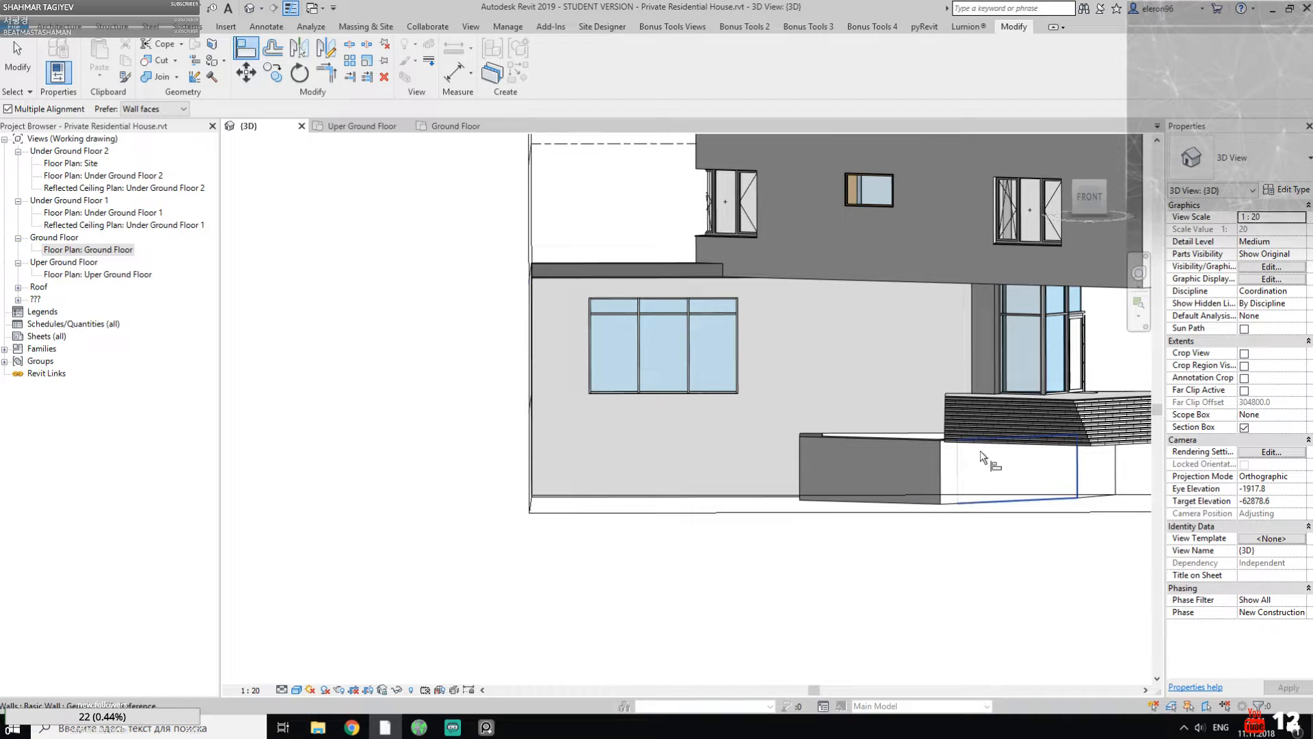
{"action": "scroll", "coordinate": [988, 445], "scroll_direction": "up", "scroll_amount": 3}
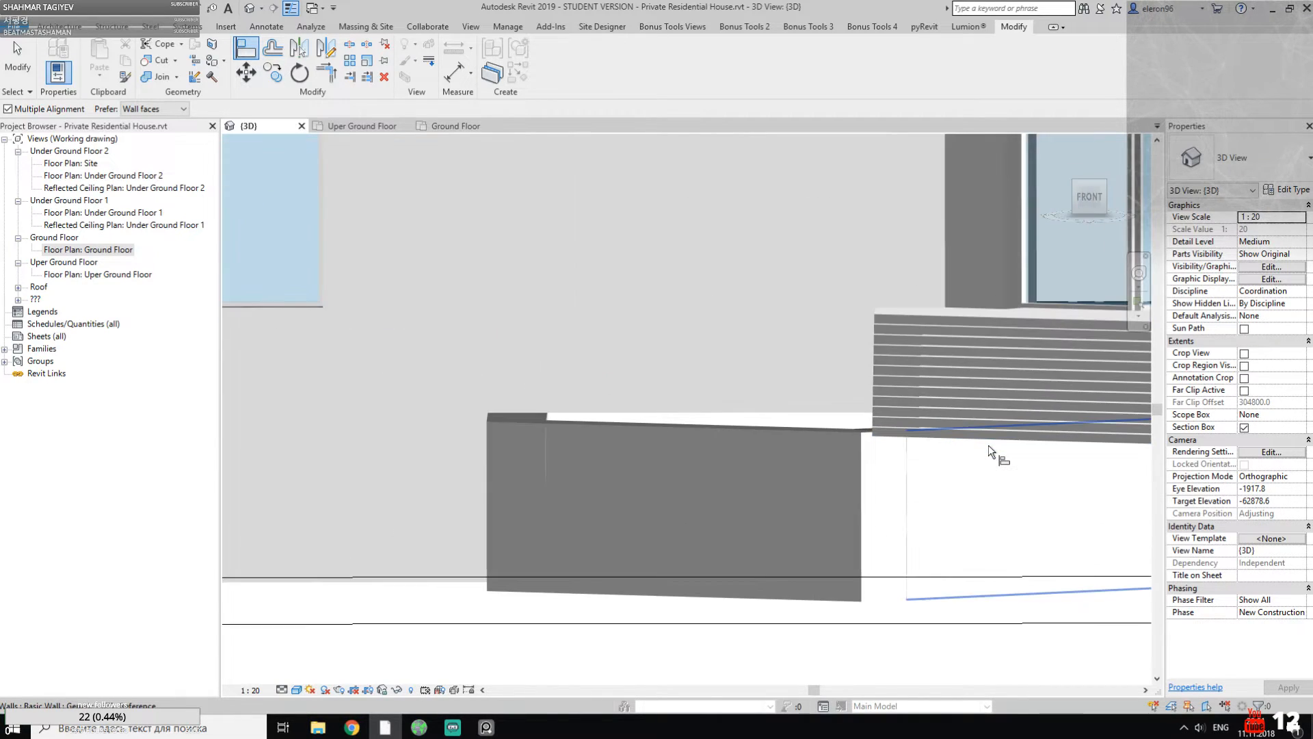
{"action": "left_click", "coordinate": [987, 441]}
{"action": "scroll", "coordinate": [987, 441], "scroll_direction": "down", "scroll_amount": 1}
{"action": "middle_click_drag", "start_coordinate": [610, 401], "coordinate": [659, 413]}
{"action": "left_click", "coordinate": [601, 368]}
{"action": "scroll", "coordinate": [683, 401], "scroll_direction": "down", "scroll_amount": 2}
{"action": "key", "text": "Escape"}
{"action": "key", "text": "Escape"}
{"action": "middle_click_drag", "start_coordinate": [612, 346], "coordinate": [662, 403]}
Step: Check the terrace glazing's height against the reference photo and set the storefront's top offset to -2500 mm
{"action": "left_click", "coordinate": [486, 727]}
{"action": "scroll", "coordinate": [446, 372], "scroll_direction": "down", "scroll_amount": 2}
{"action": "middle_click_drag", "start_coordinate": [403, 378], "coordinate": [325, 381]}
{"action": "scroll", "coordinate": [324, 380], "scroll_direction": "up", "scroll_amount": 2}
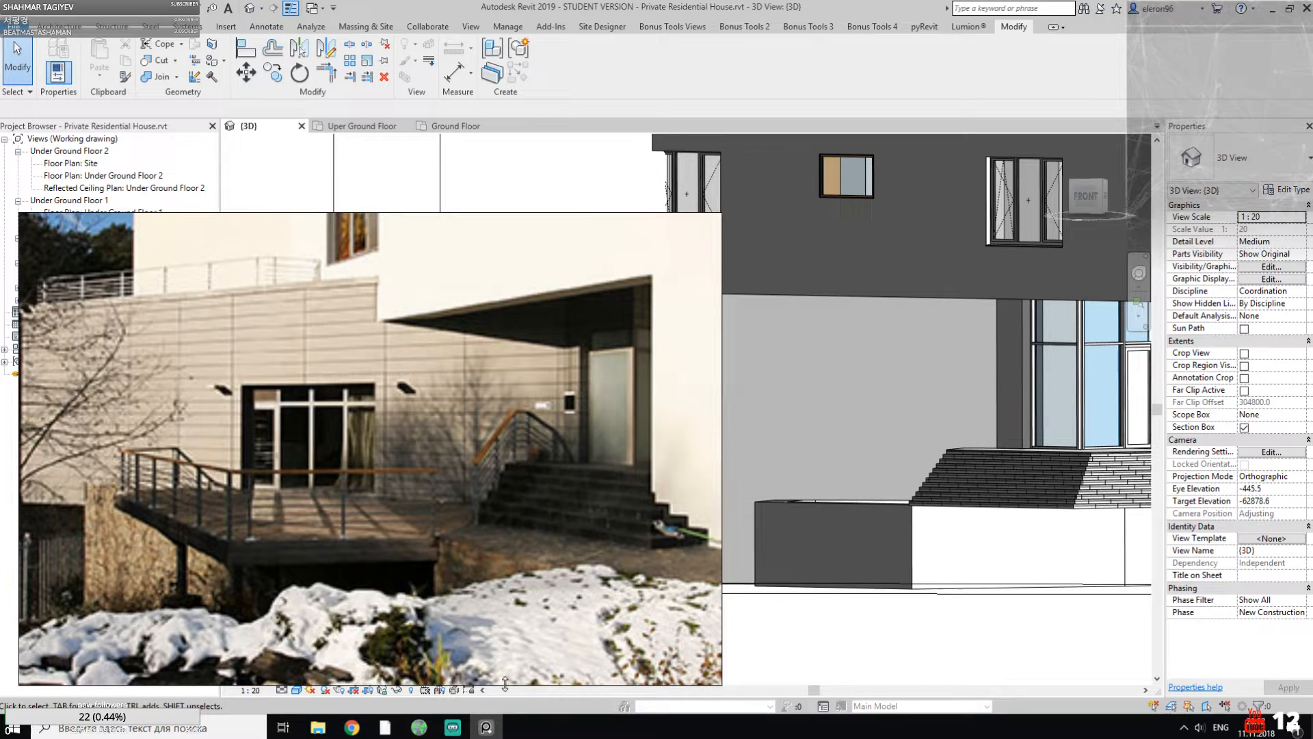
{"action": "left_click", "coordinate": [495, 726]}
{"action": "left_click", "coordinate": [613, 359]}
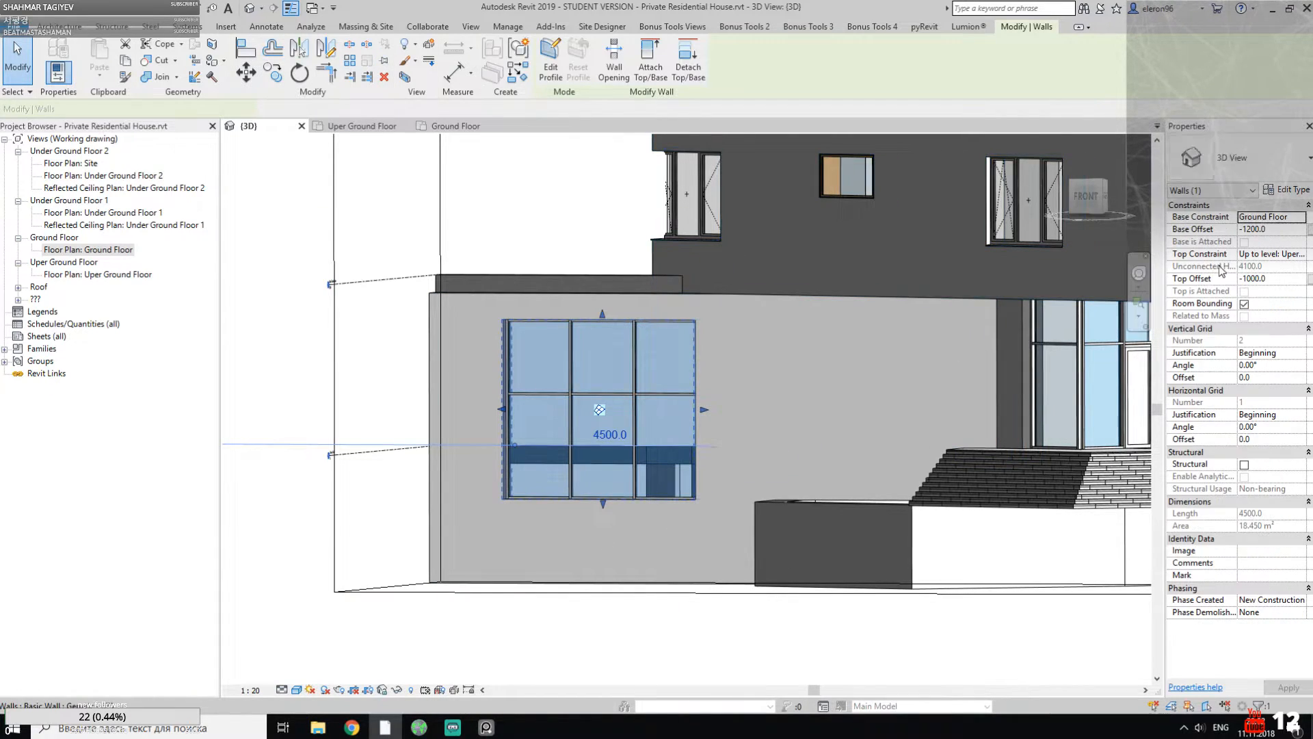
{"action": "left_click", "coordinate": [1273, 286]}
{"action": "left_click_drag", "start_coordinate": [1269, 280], "coordinate": [1247, 281]}
{"action": "type", "text": "250"}
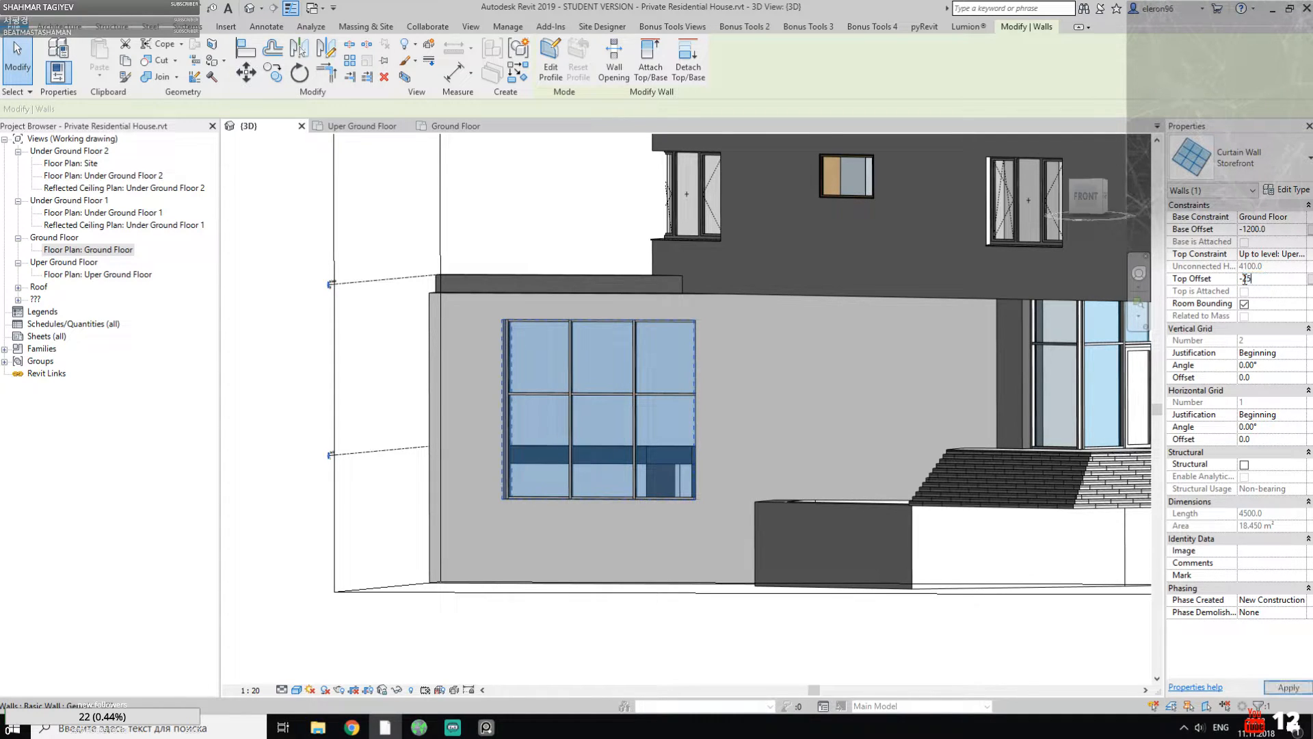
{"action": "middle_click_drag", "start_coordinate": [823, 389], "coordinate": [831, 362]}
Step: Set the storefront's top offset to -2300 mm
{"action": "left_click_drag", "start_coordinate": [1279, 280], "coordinate": [1249, 282]}
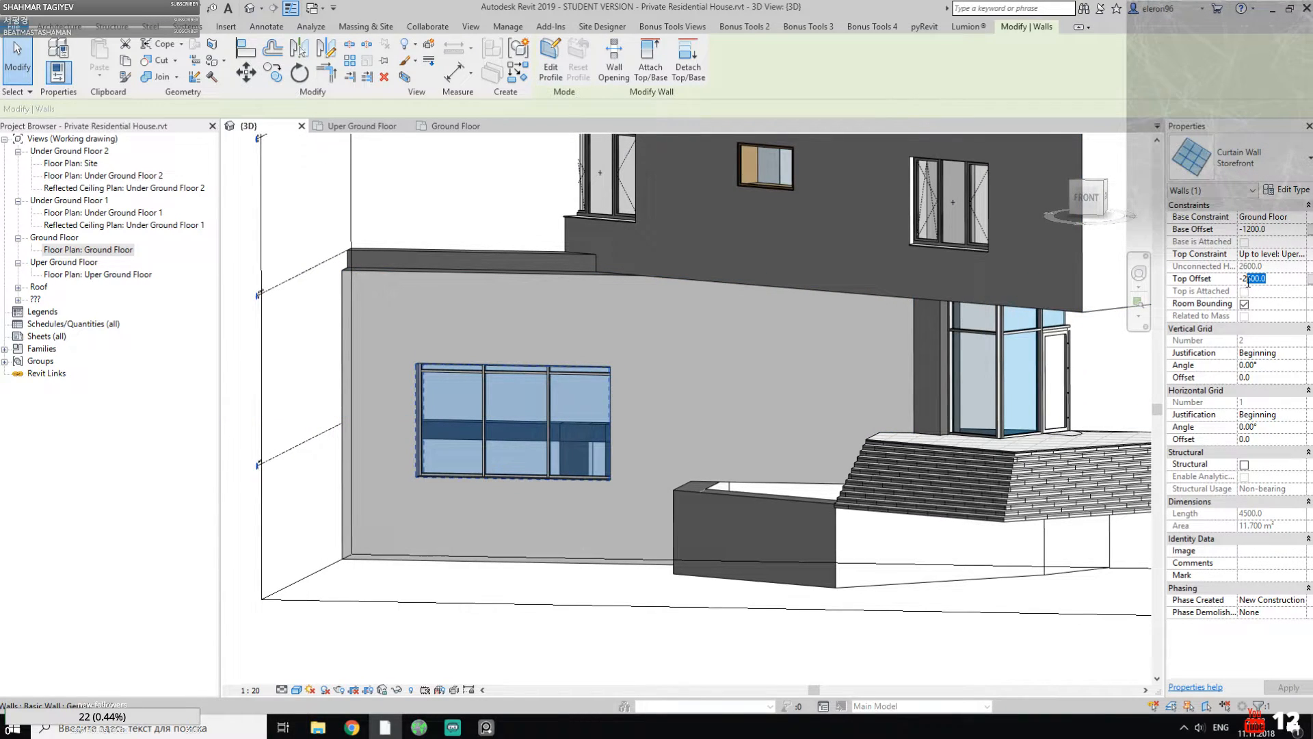
{"action": "type", "text": "300"}
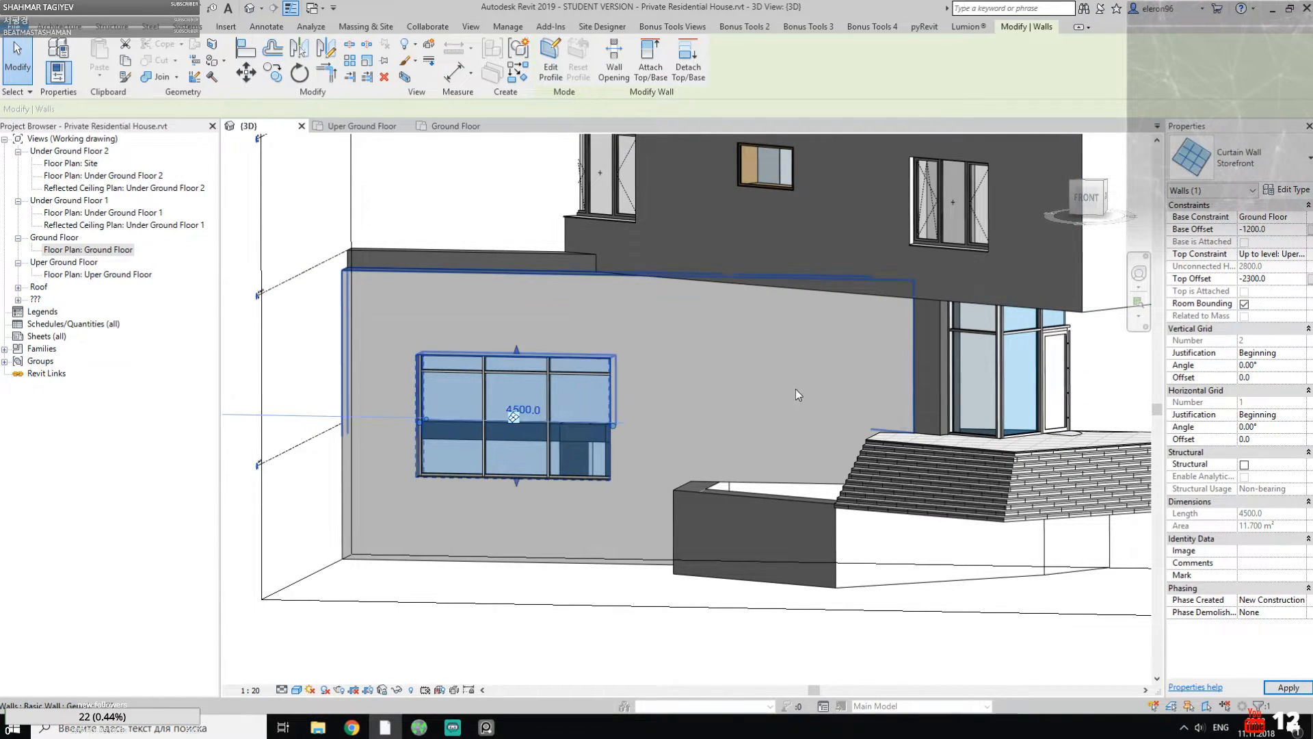
{"action": "middle_click_drag", "start_coordinate": [647, 390], "coordinate": [648, 346], "text": "shift"}
{"action": "scroll", "coordinate": [609, 368], "scroll_direction": "up", "scroll_amount": 5}
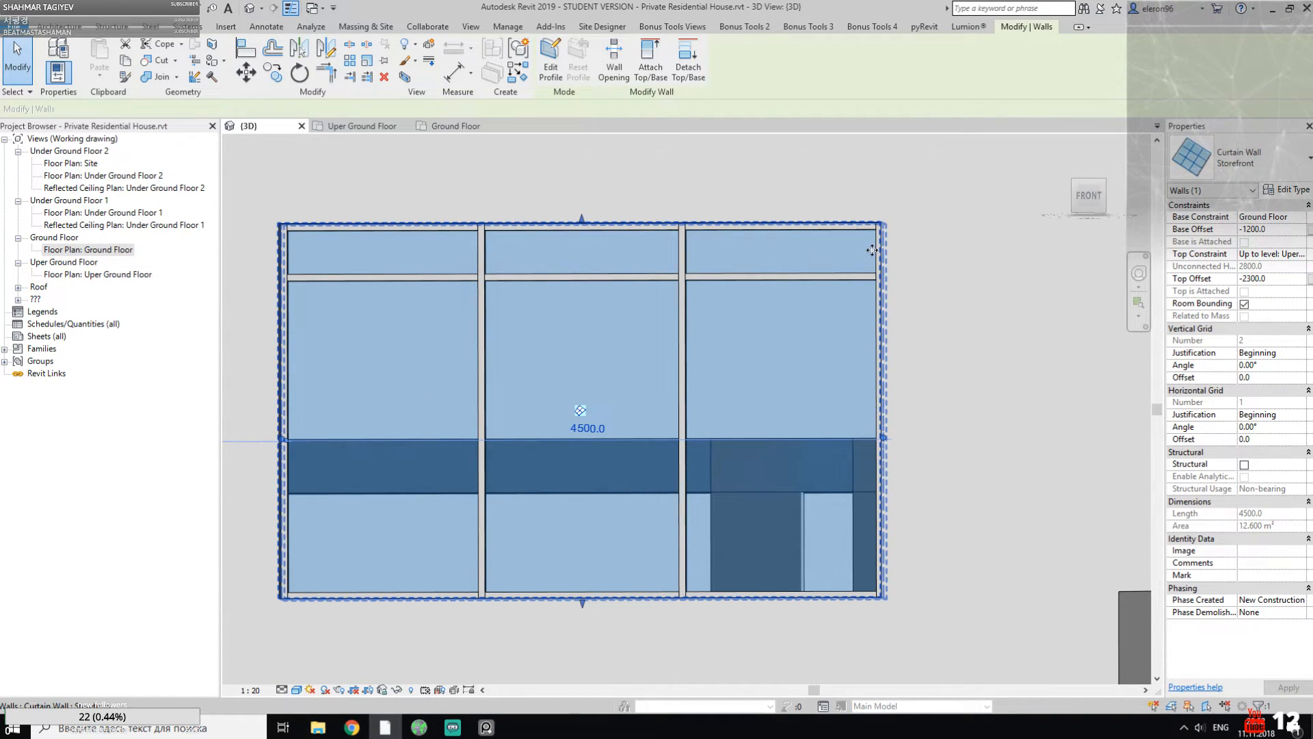
Step: Duplicate the storefront's type as "Storefront Exterior window #2" and set its vertical grid spacing to 1000
{"action": "left_click", "coordinate": [1278, 189]}
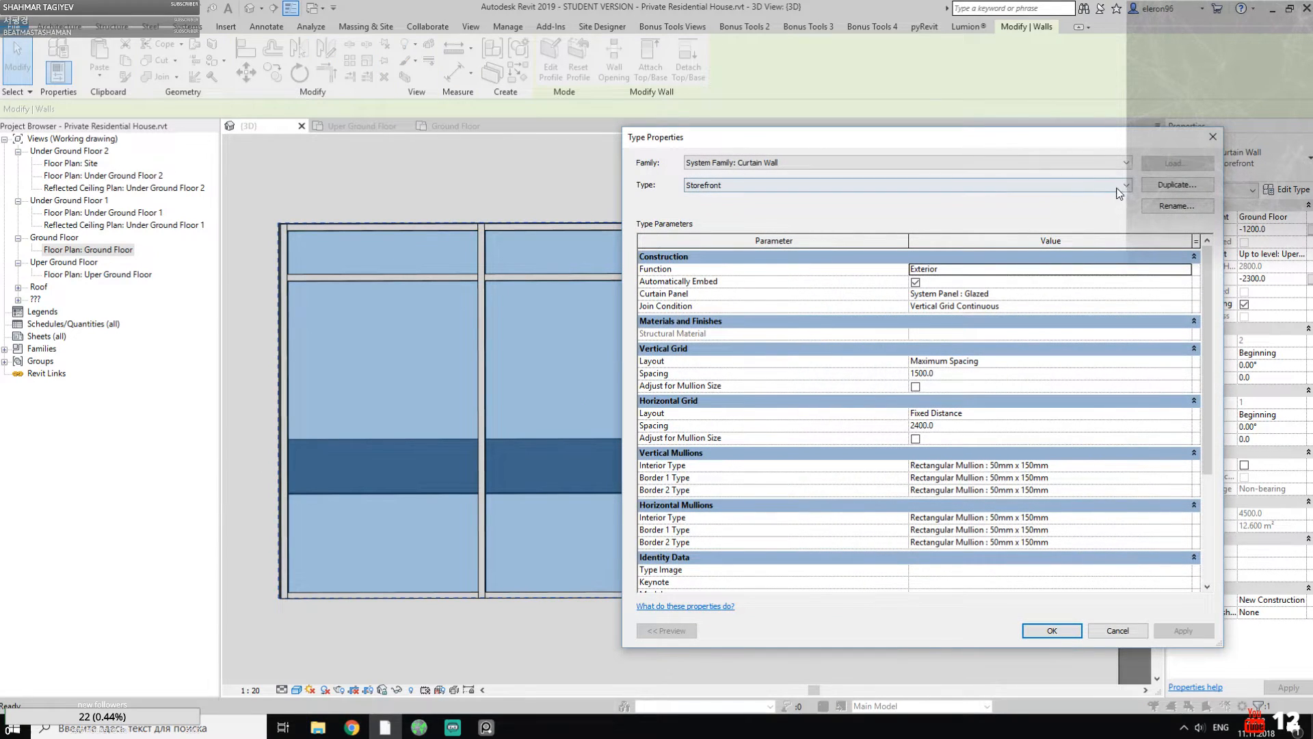
{"action": "left_click", "coordinate": [1176, 184]}
{"action": "left_click_drag", "start_coordinate": [739, 277], "coordinate": [673, 274]}
{"action": "left_click", "coordinate": [735, 272]}
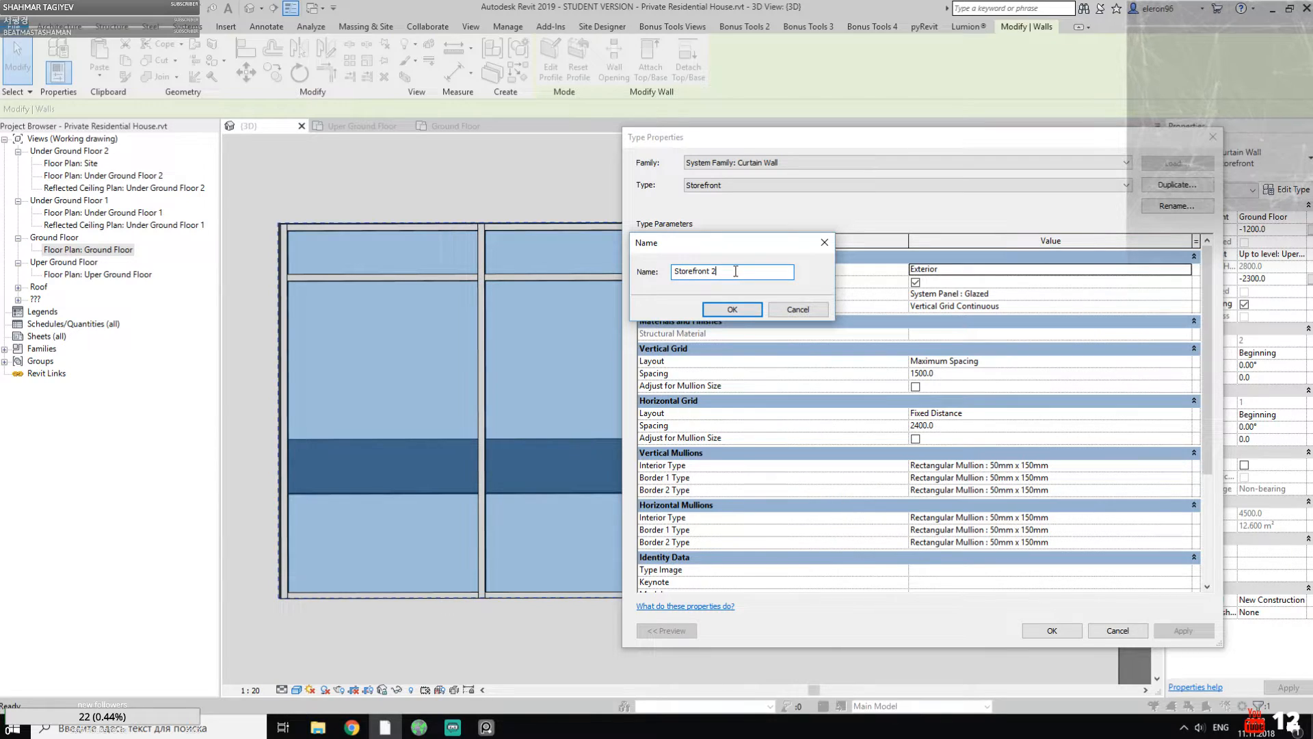
{"action": "type", "text": "Ext"}
{"action": "type", "text": "erior window #2"}
{"action": "left_click", "coordinate": [728, 310]}
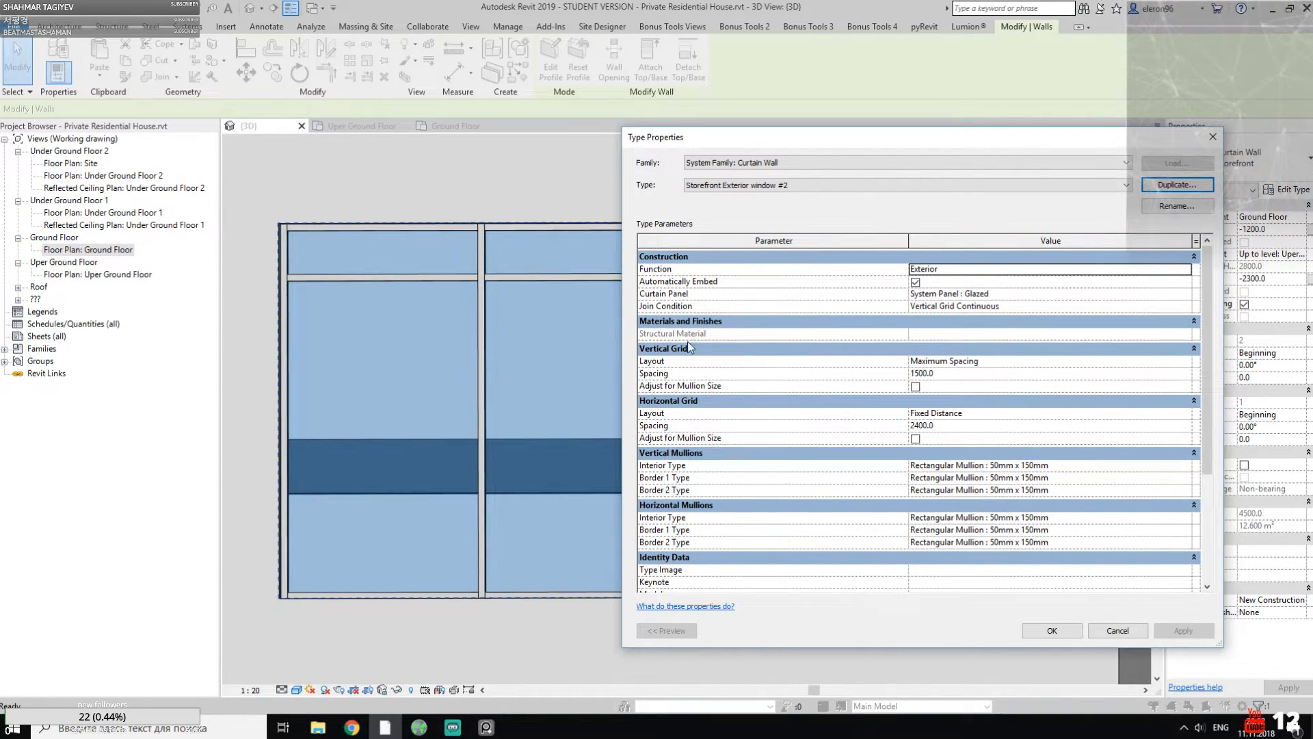
{"action": "left_click", "coordinate": [971, 375]}
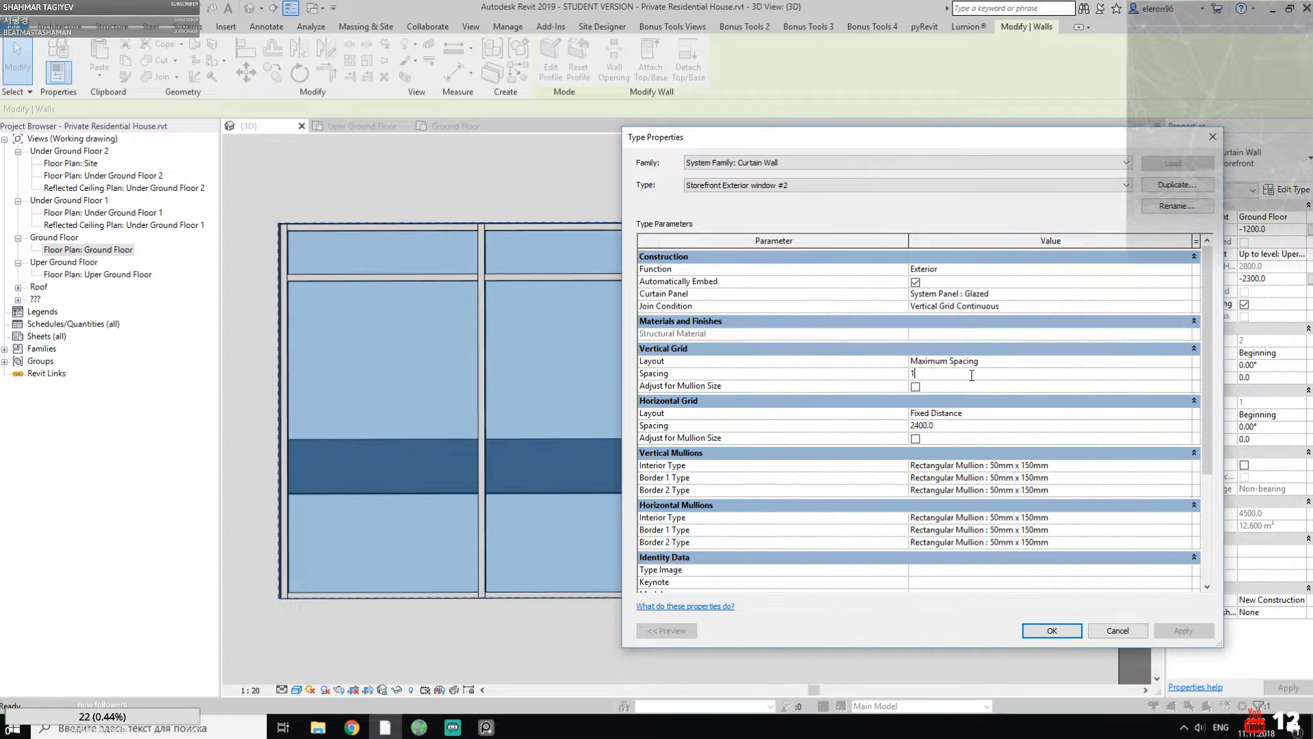
{"action": "left_click", "coordinate": [1051, 629]}
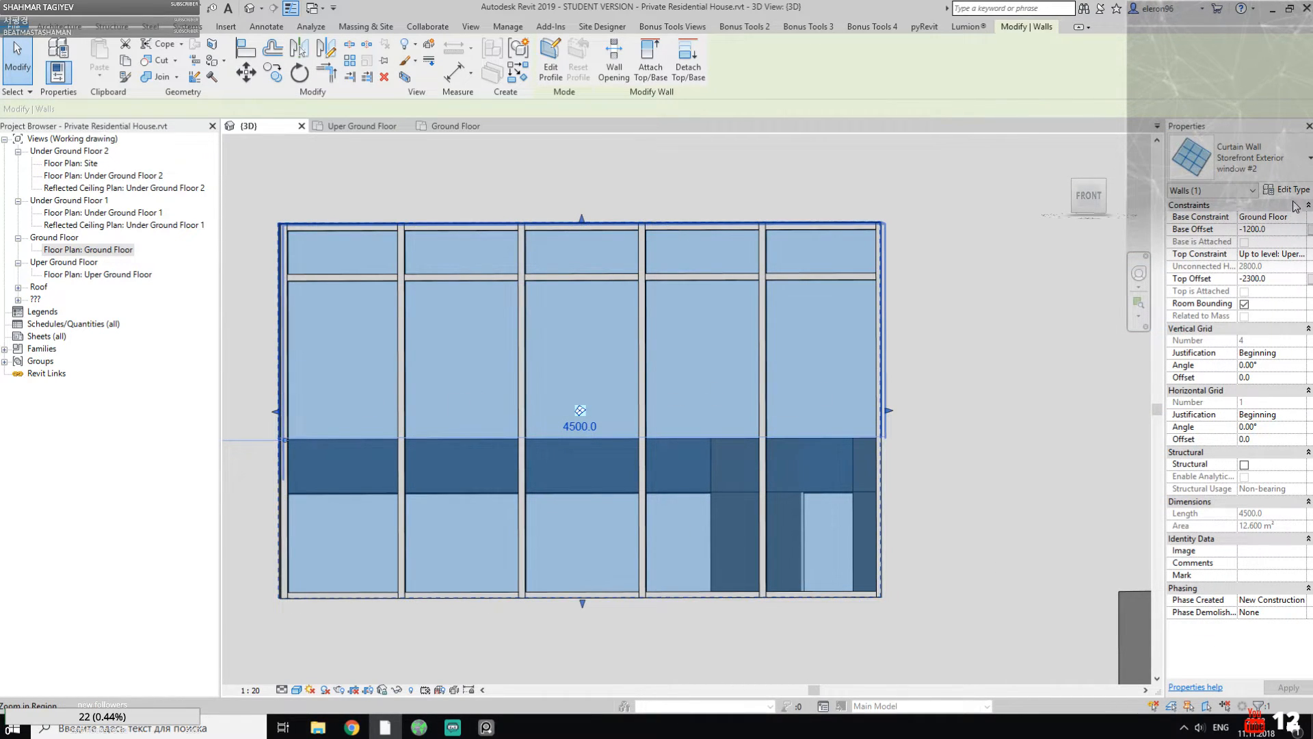
Step: Change the type's vertical grid layout to Fixed Number and set the storefront's vertical grid number to 3
{"action": "left_click", "coordinate": [1276, 189]}
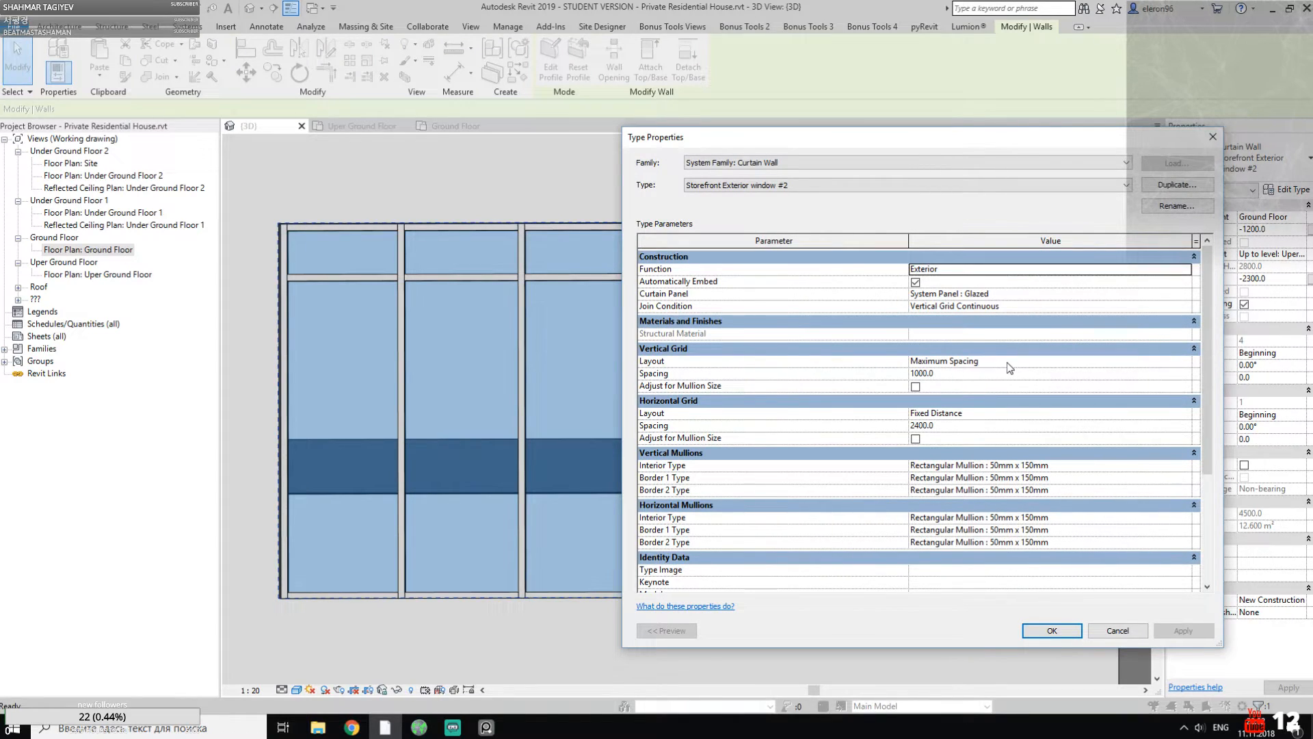
{"action": "left_click", "coordinate": [1009, 368]}
{"action": "left_click", "coordinate": [1185, 361]}
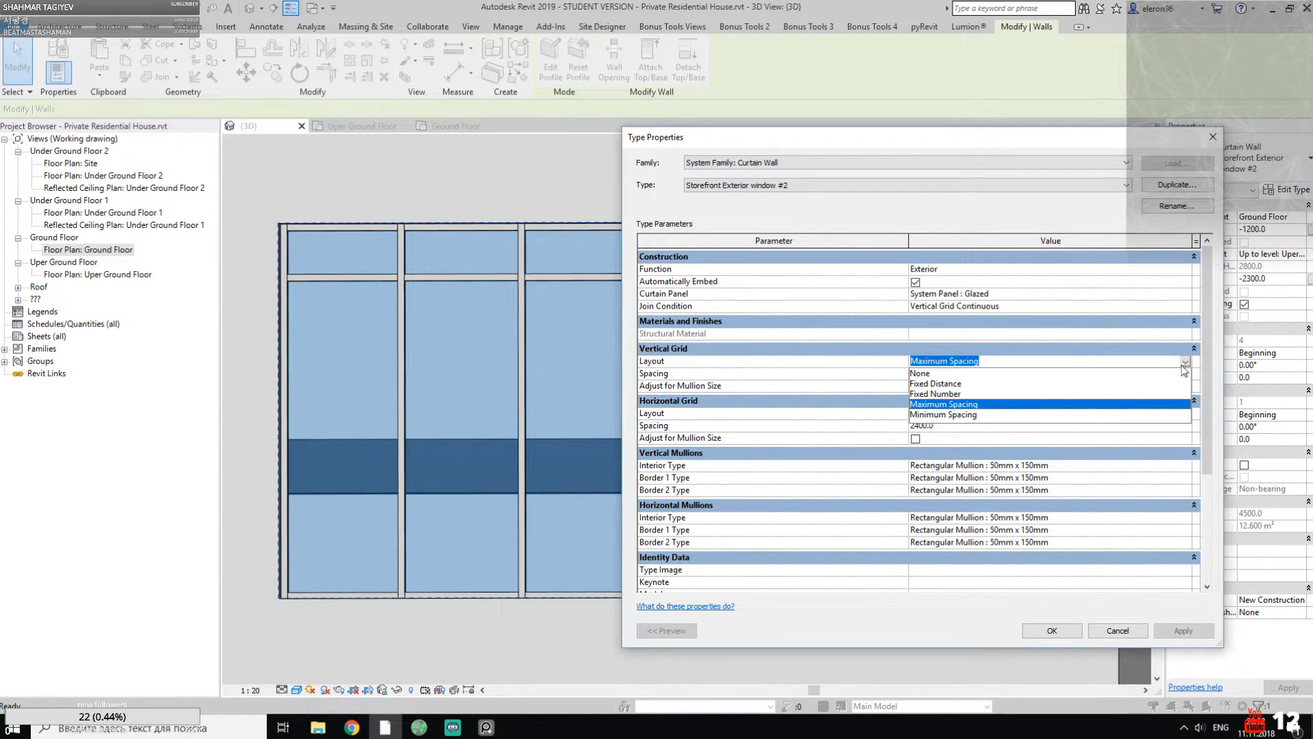
{"action": "left_click", "coordinate": [961, 393]}
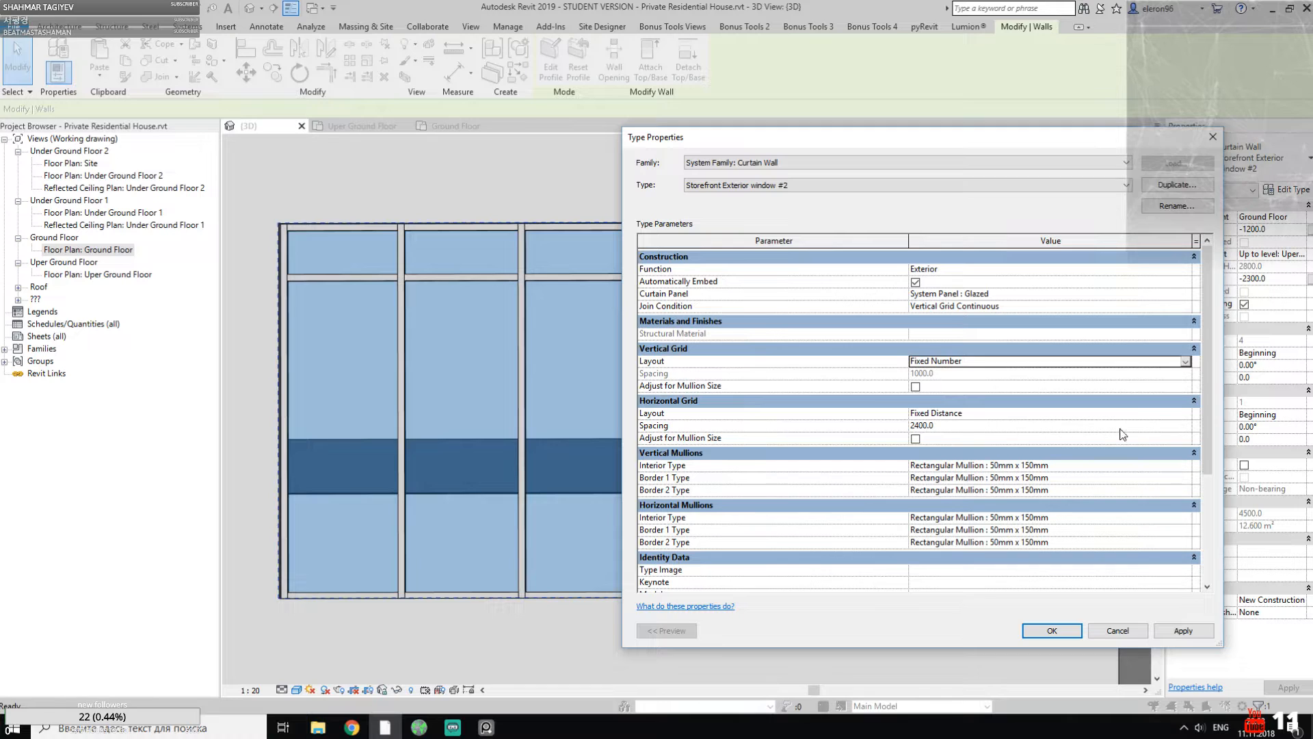
{"action": "left_click", "coordinate": [1186, 415]}
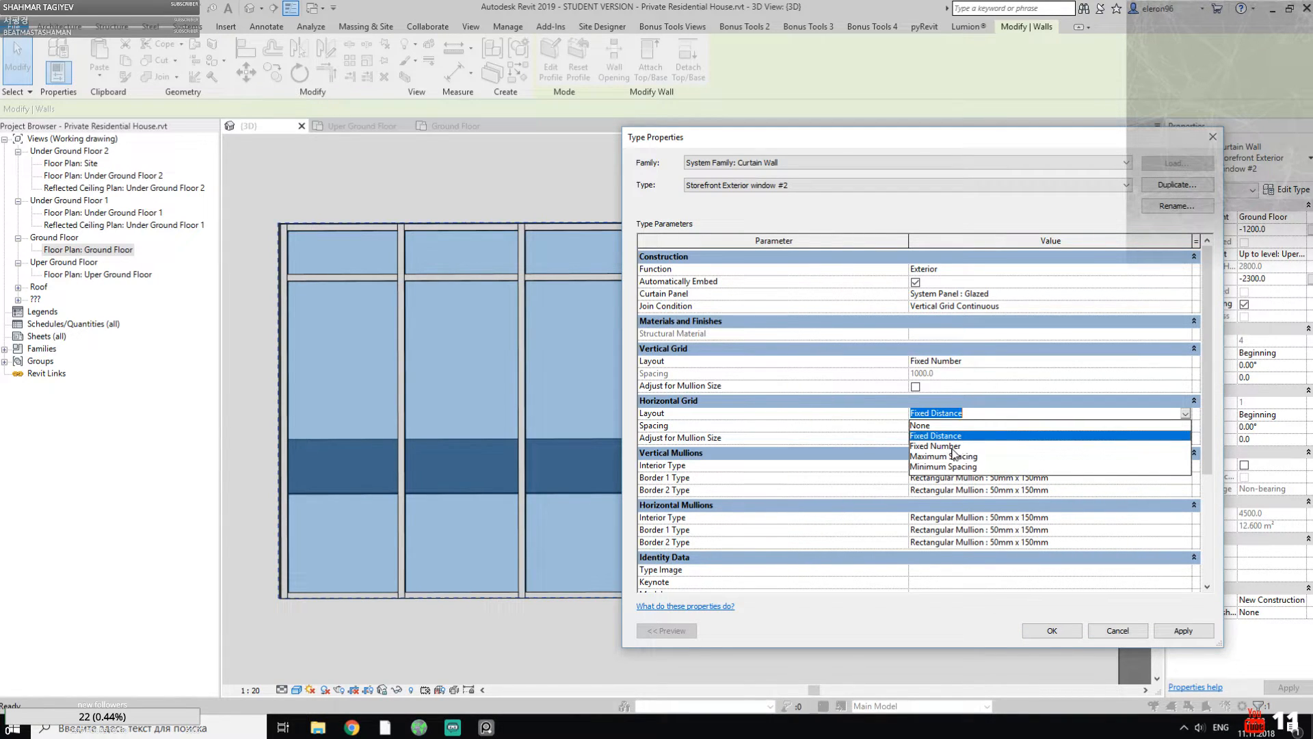
{"action": "left_click", "coordinate": [1058, 629]}
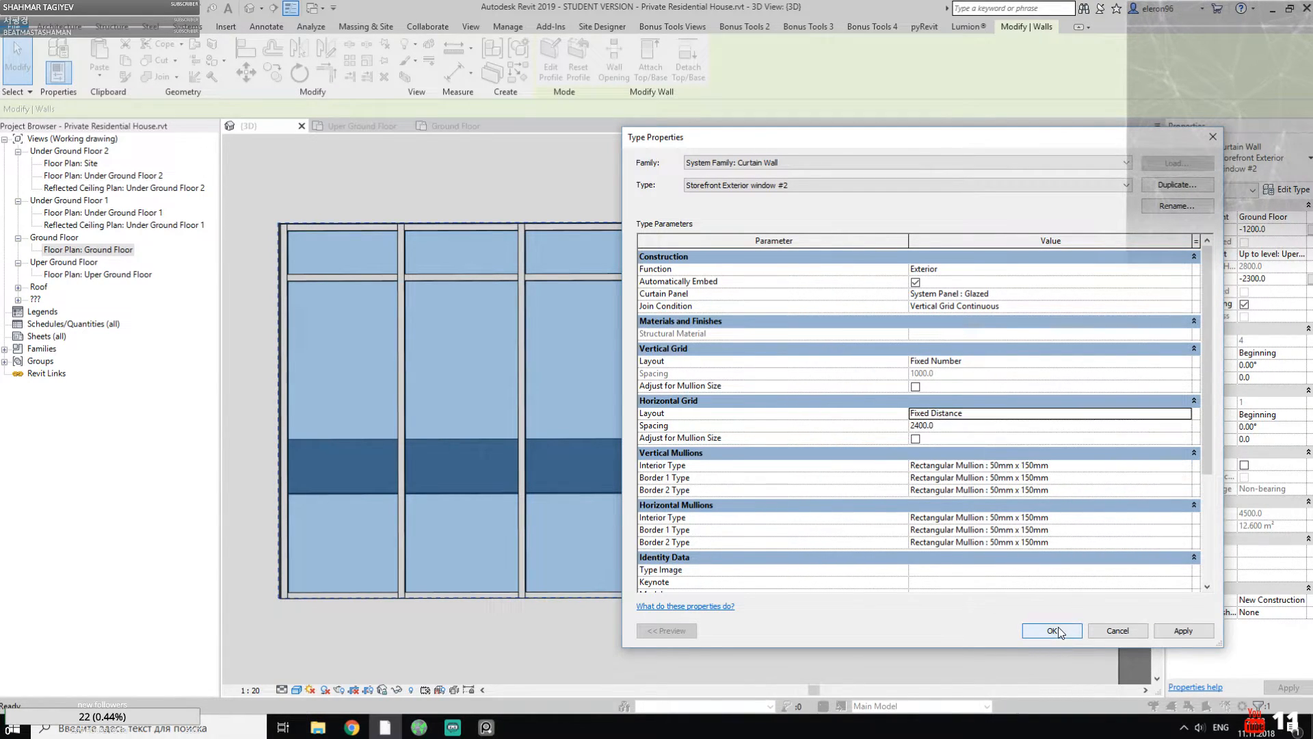
{"action": "left_click", "coordinate": [1057, 633]}
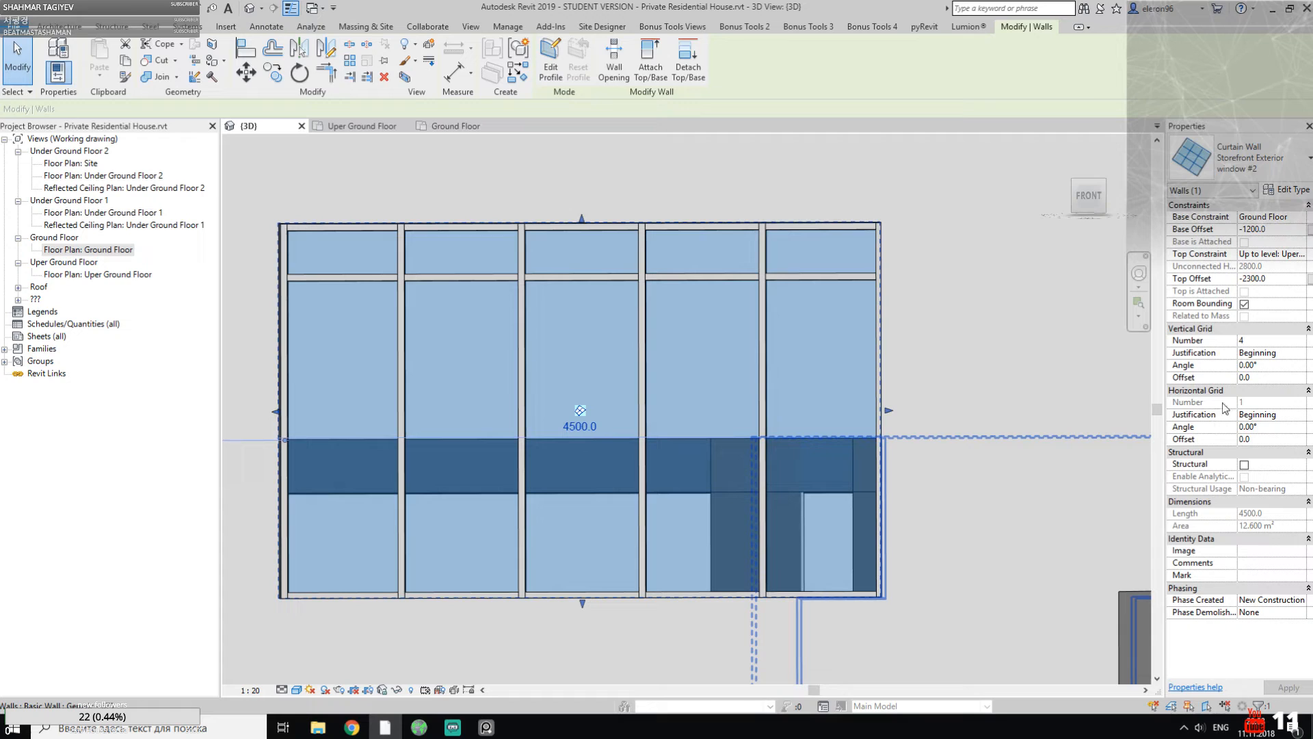
{"action": "left_click", "coordinate": [1271, 341]}
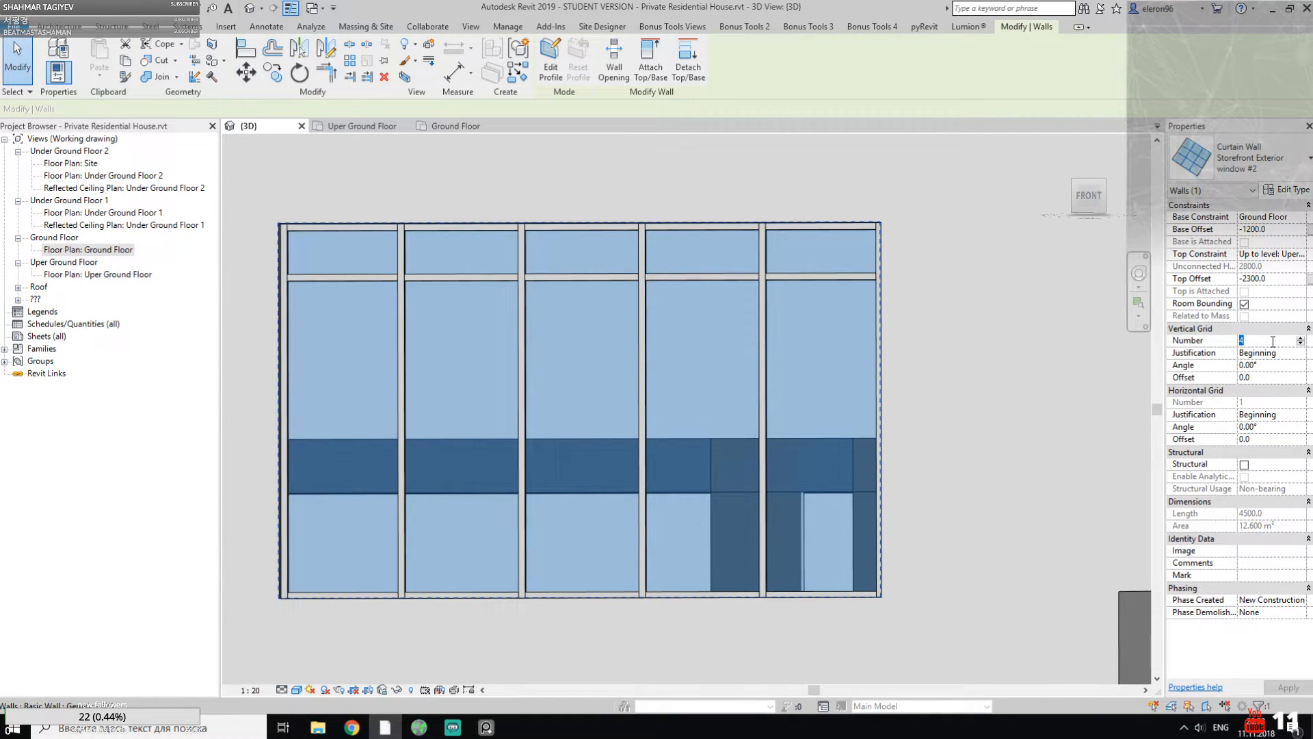
{"action": "middle_click_drag", "start_coordinate": [692, 321], "coordinate": [769, 330]}
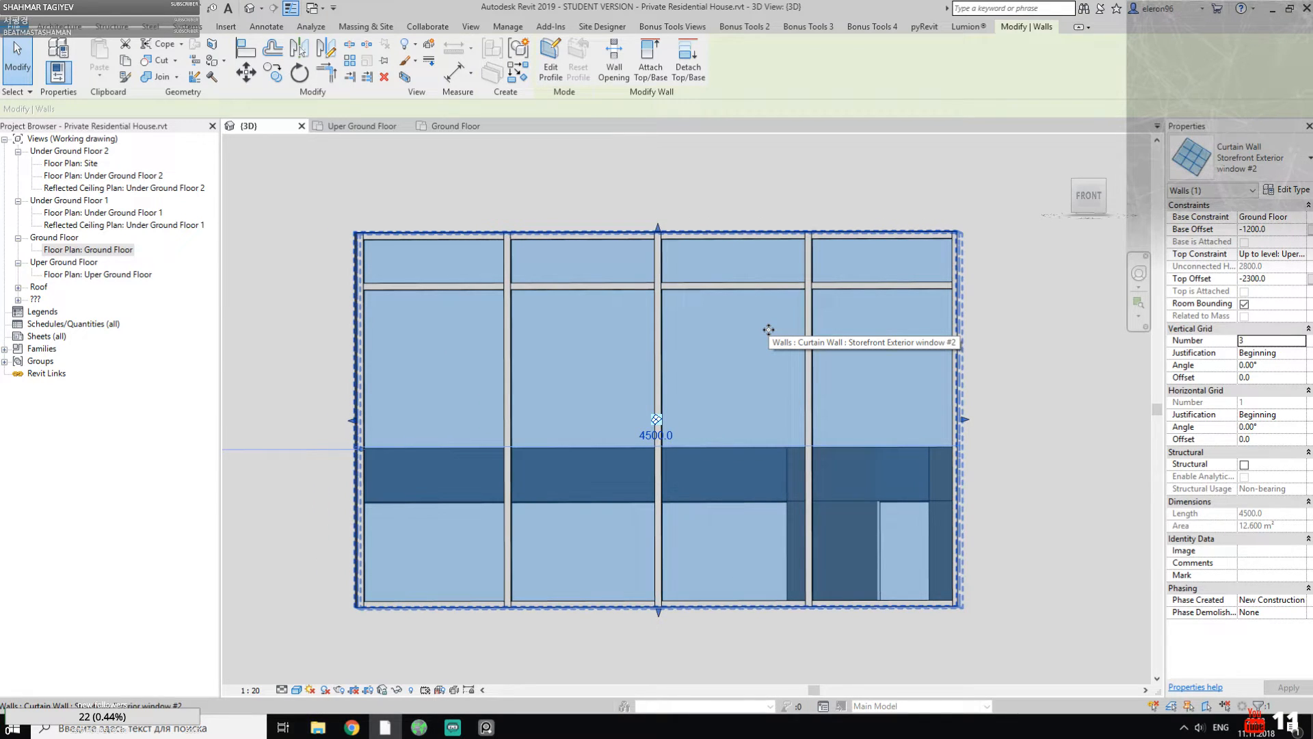
Step: Look through the available types for the storefront's leftmost large glazed panel to find a suitable door
{"action": "middle_click_drag", "start_coordinate": [769, 330], "coordinate": [470, 355], "text": "shift"}
{"action": "left_click", "coordinate": [484, 411]}
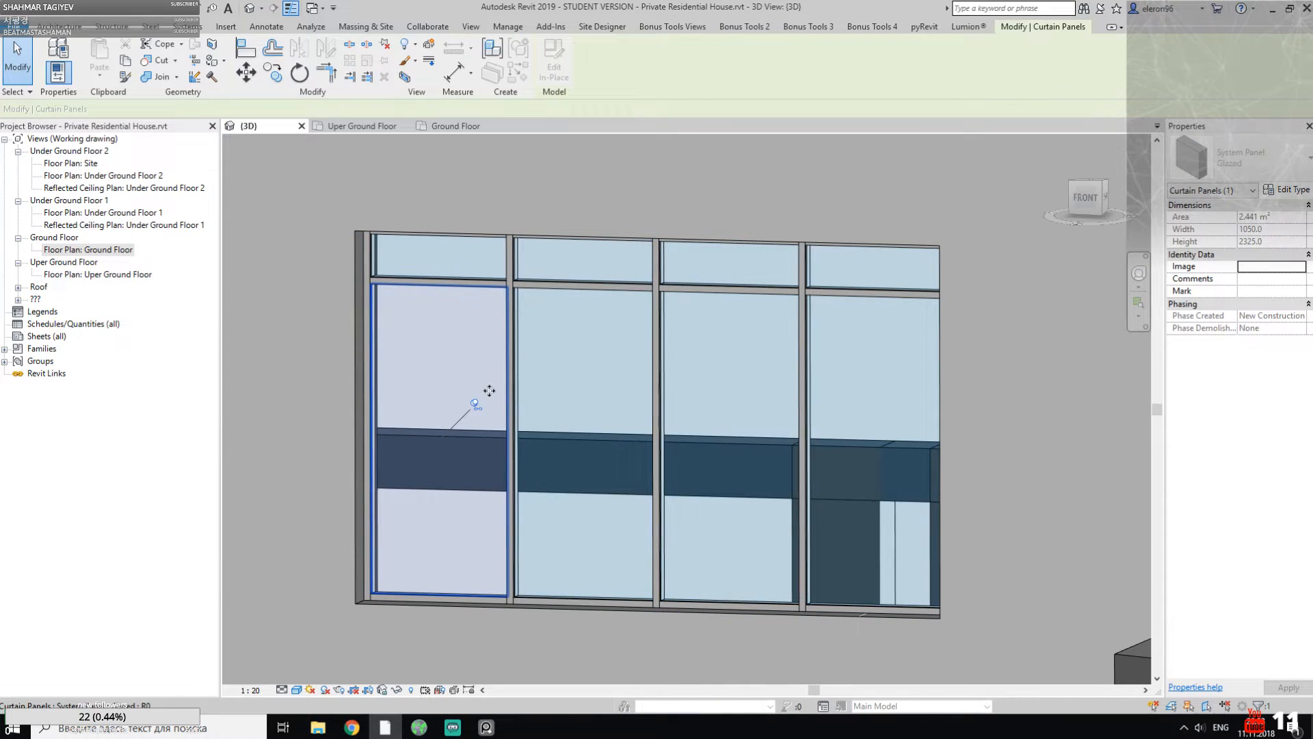
{"action": "left_click", "coordinate": [1237, 158]}
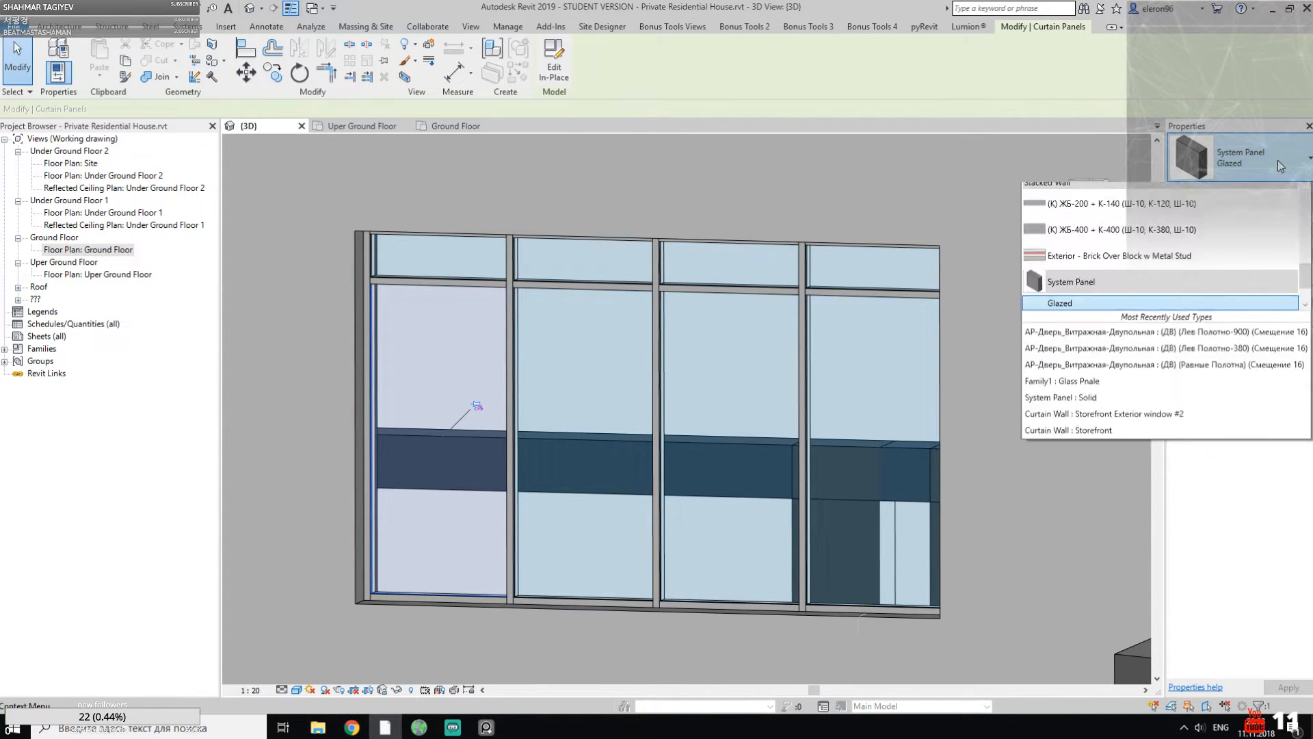
{"action": "scroll", "coordinate": [1177, 366], "scroll_direction": "up", "scroll_amount": 15}
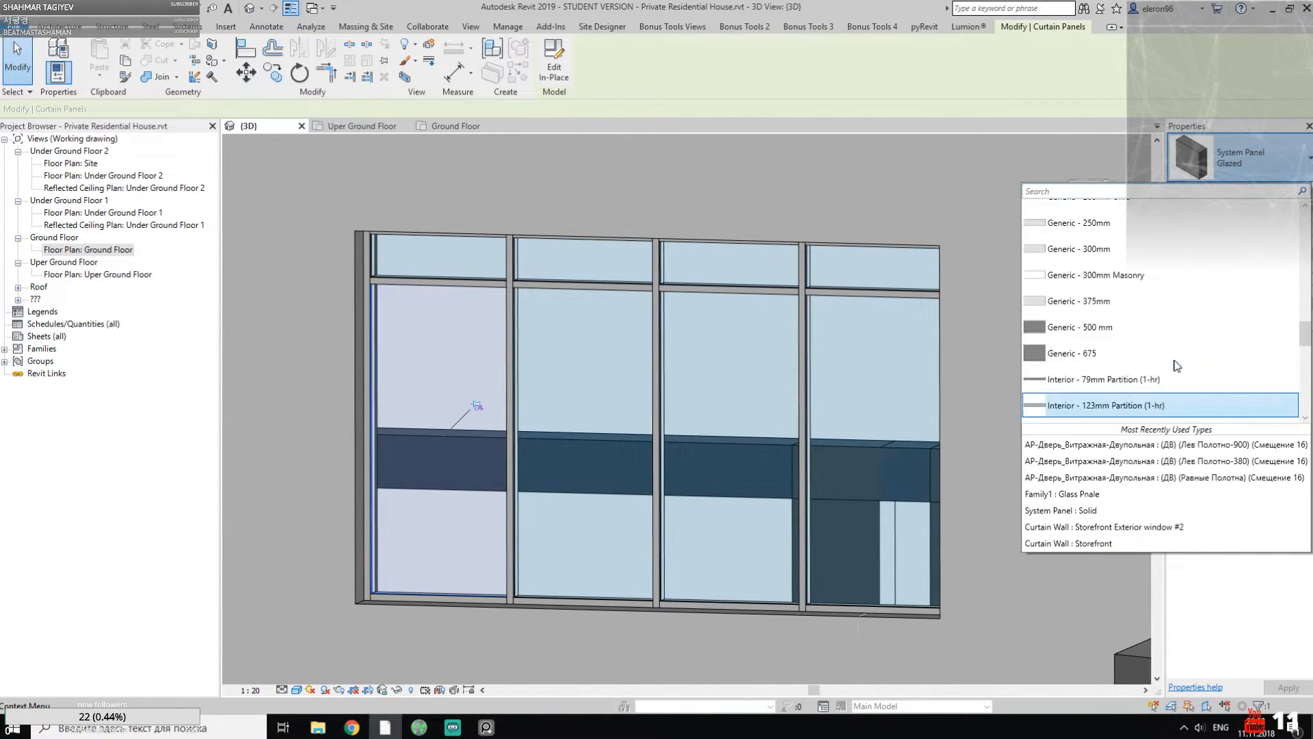
{"action": "scroll", "coordinate": [1184, 368], "scroll_direction": "down", "scroll_amount": 10}
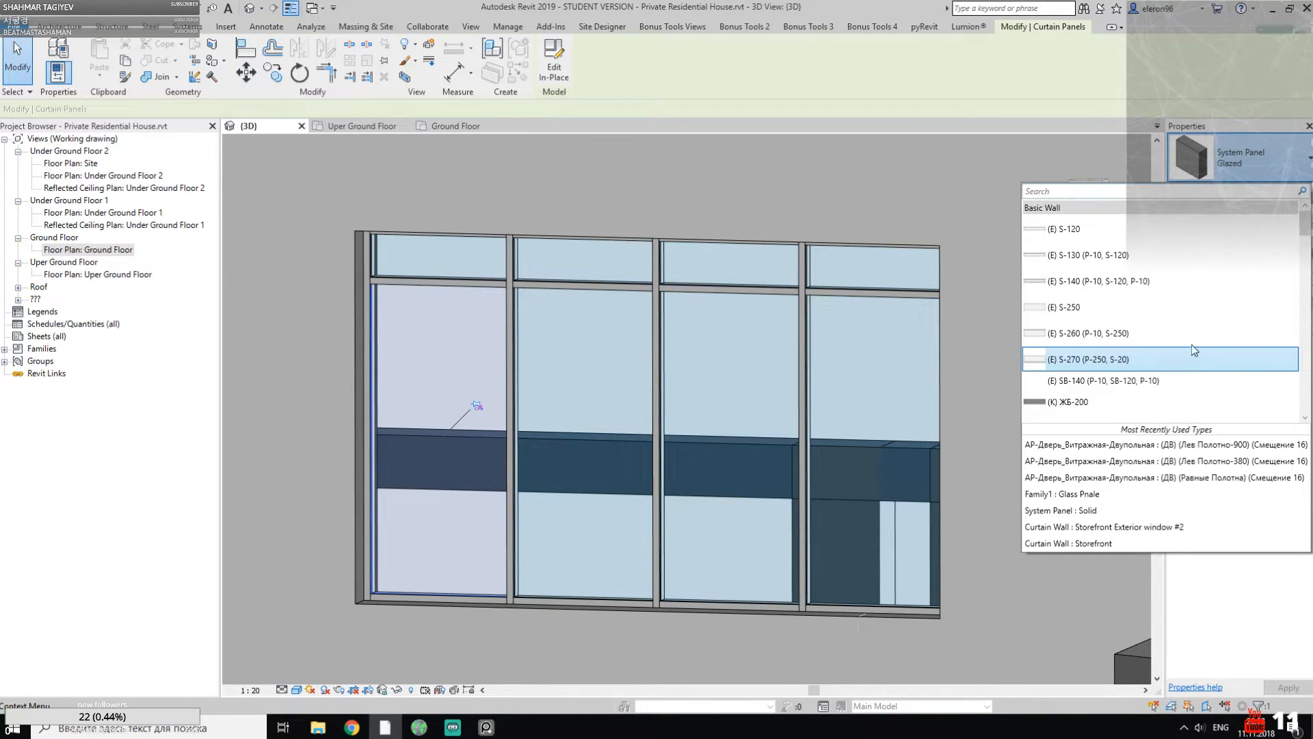
{"action": "left_click_drag", "start_coordinate": [1306, 371], "coordinate": [1309, 412]}
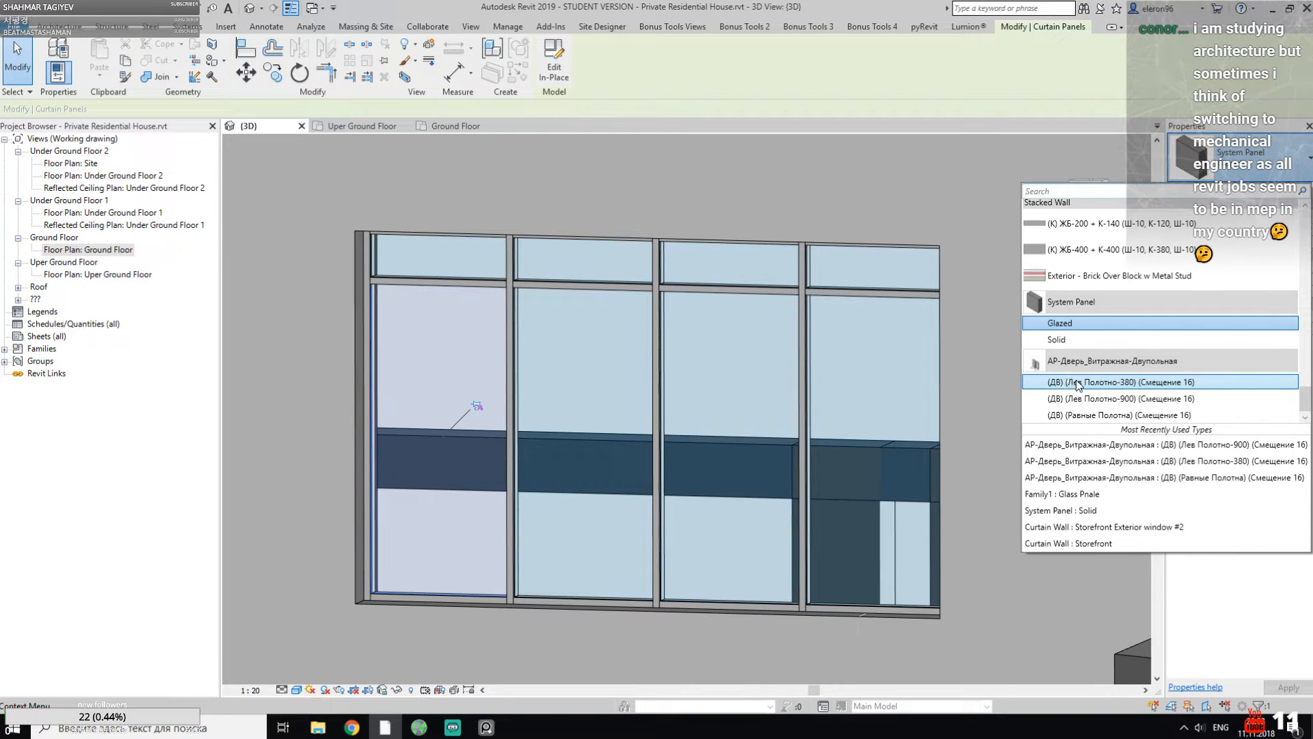
{"action": "key", "text": "Escape"}
{"action": "key", "text": "Escape"}
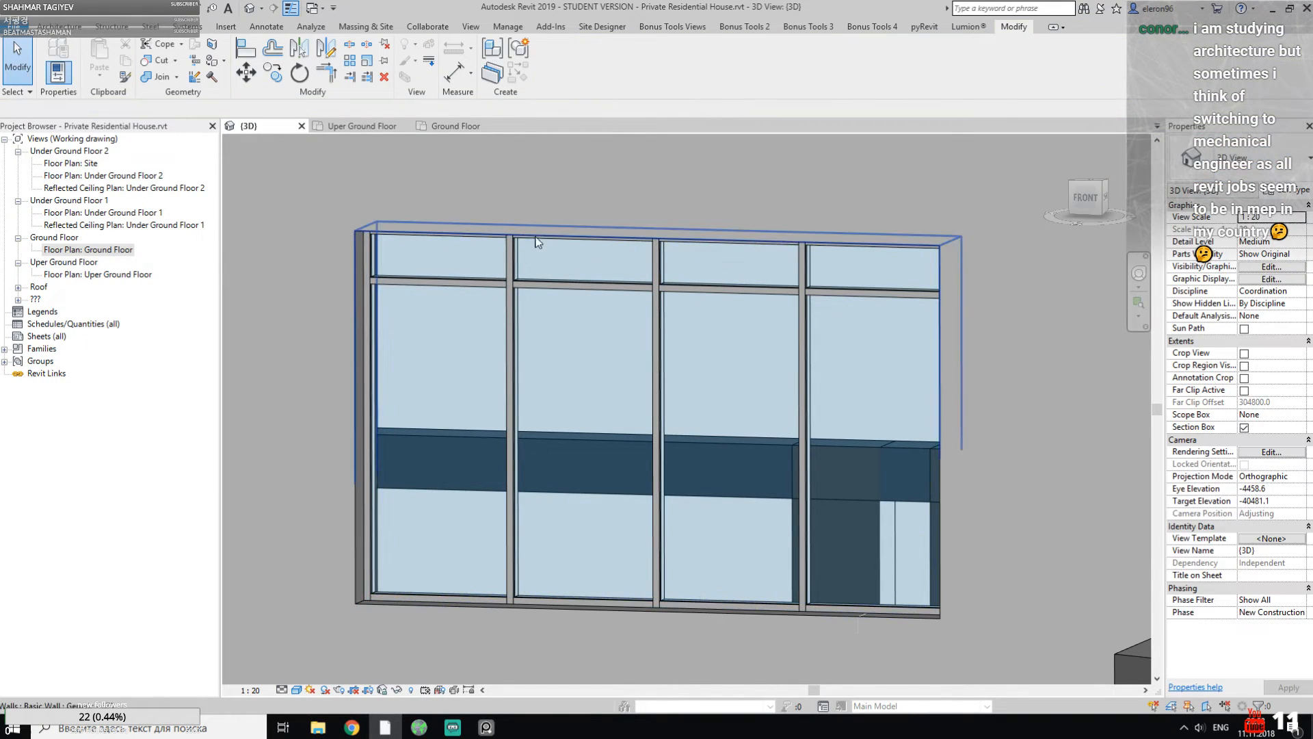
Step: Load the single-leaf curtain wall door family АР-Дверь_Витражная-Однопольная.rfa from the Двери folder of the family library
{"action": "left_click", "coordinate": [59, 27]}
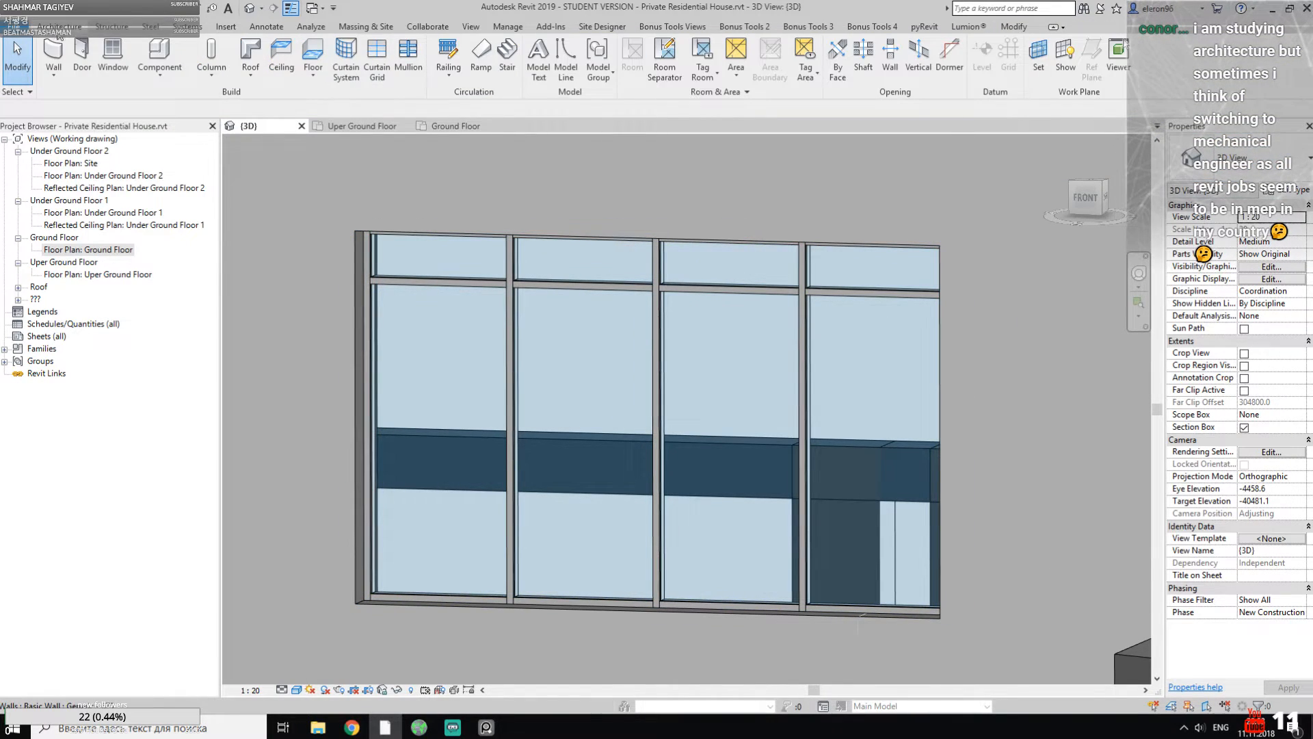
{"action": "left_click", "coordinate": [225, 27]}
{"action": "left_click", "coordinate": [537, 60]}
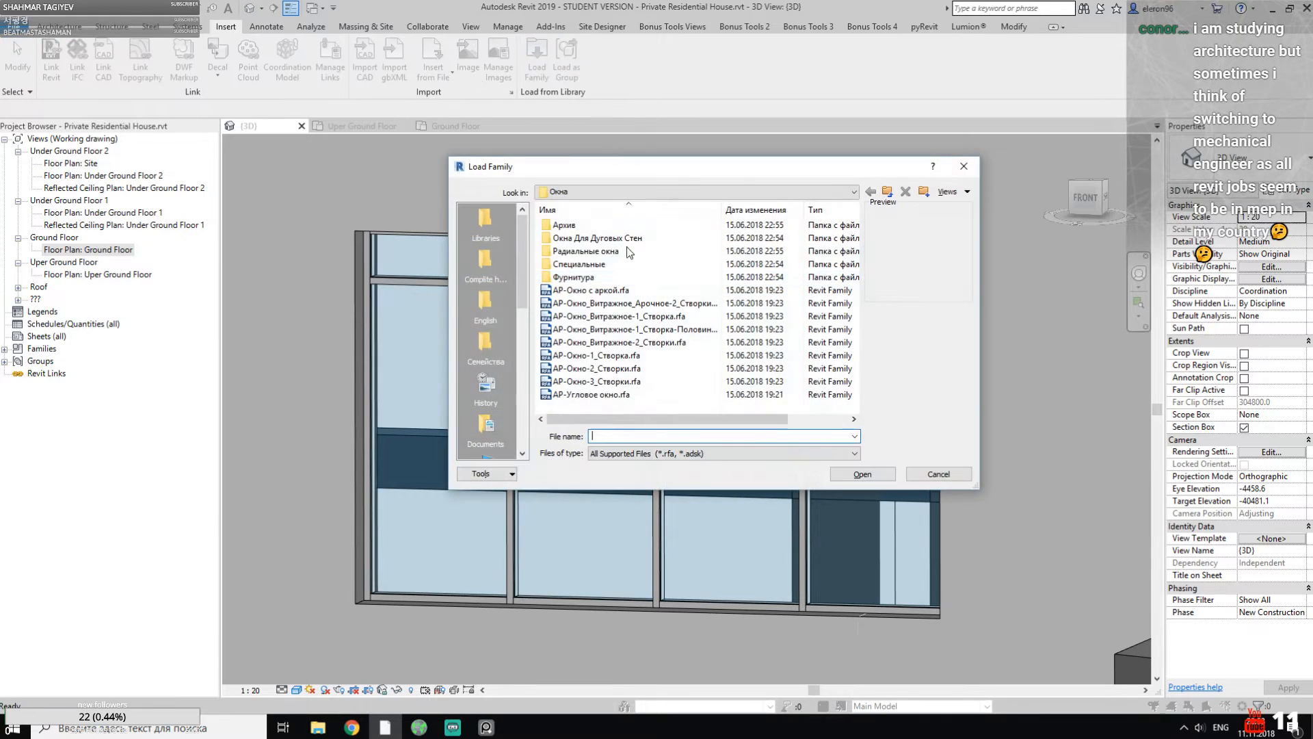
{"action": "left_click", "coordinate": [644, 194]}
{"action": "left_click", "coordinate": [639, 285]}
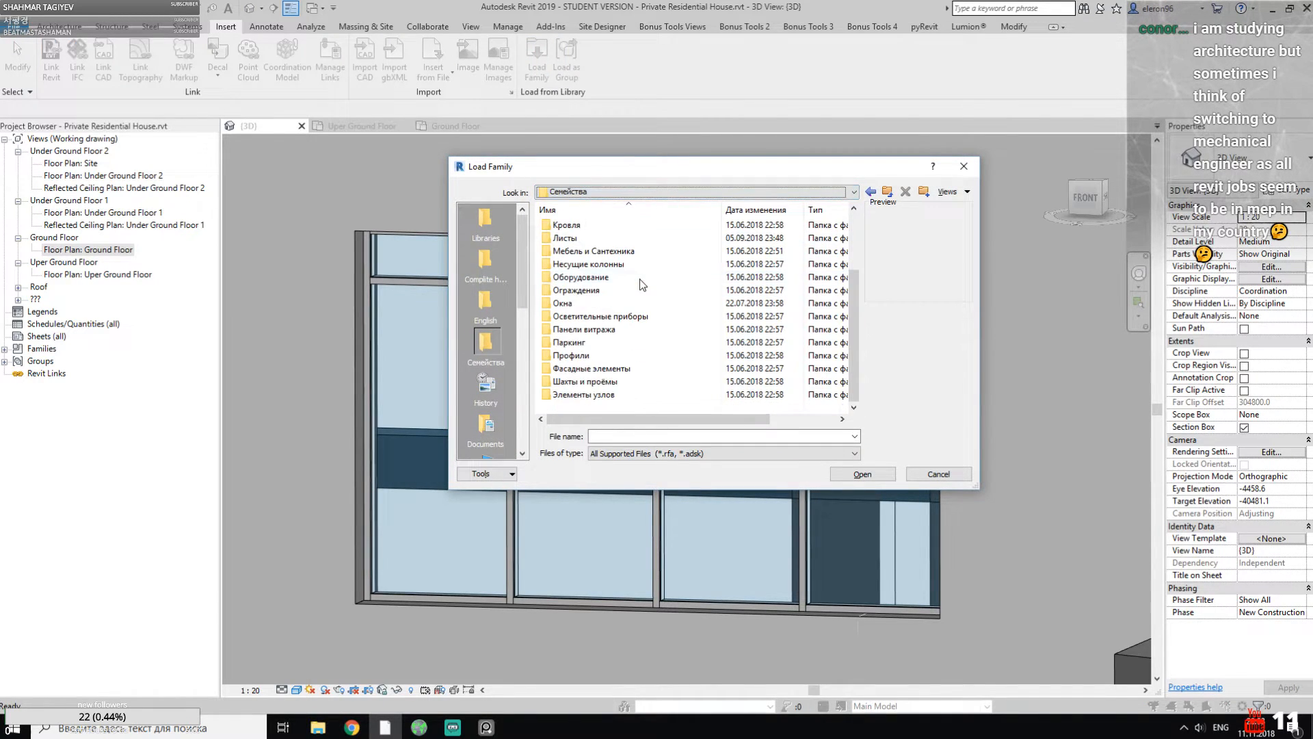
{"action": "scroll", "coordinate": [618, 301], "scroll_direction": "up", "scroll_amount": 5}
{"action": "double_click", "coordinate": [596, 265]}
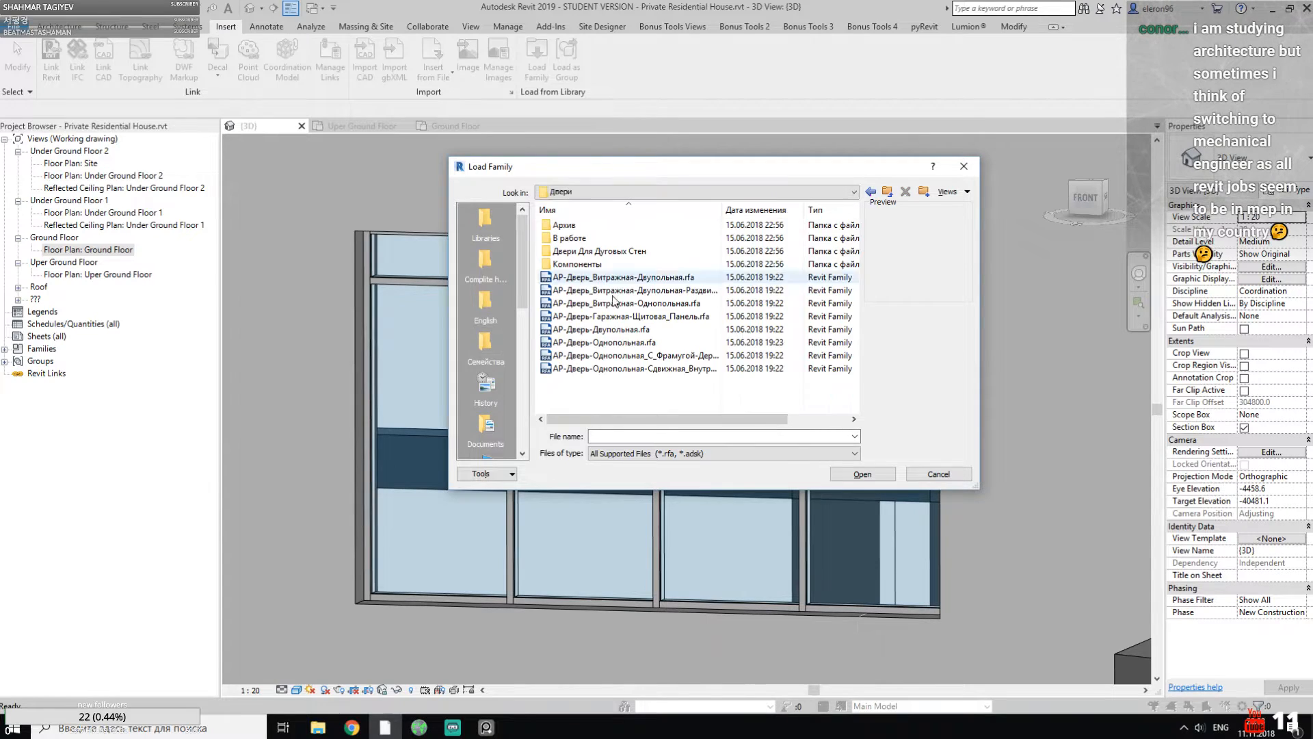
{"action": "left_click", "coordinate": [615, 290]}
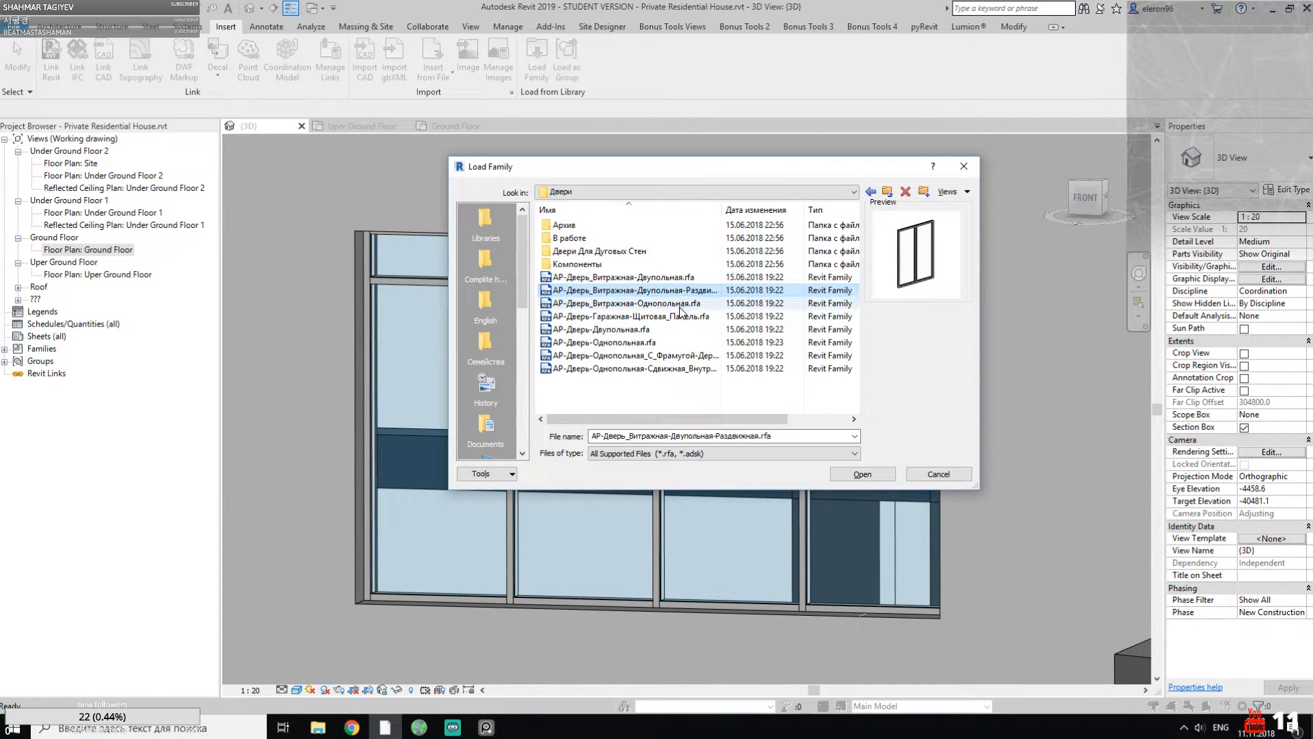
{"action": "left_click", "coordinate": [680, 304]}
{"action": "left_click", "coordinate": [855, 473]}
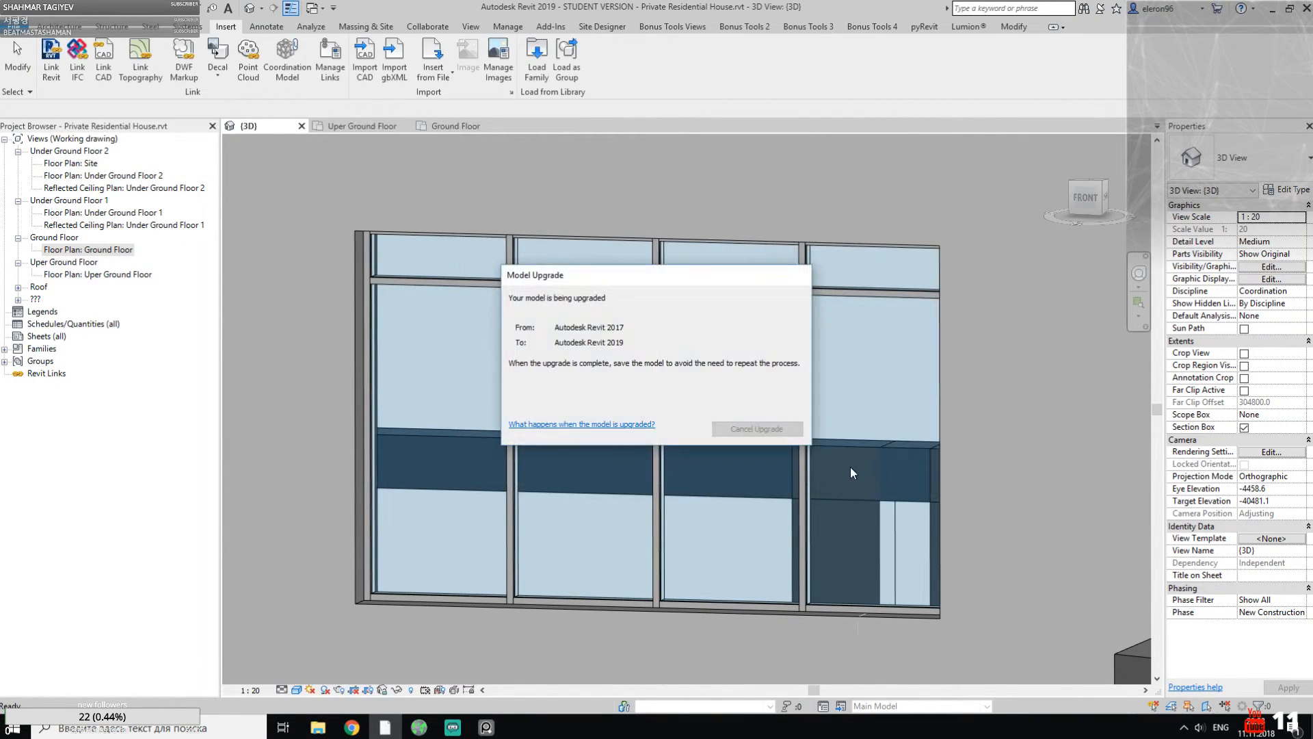
Step: Replace the storefront's leftmost large glazed panel with the АР-Дверь_Витражная-Однопольная door type (ДВ) (Смещение 16)
{"action": "left_click", "coordinate": [461, 376]}
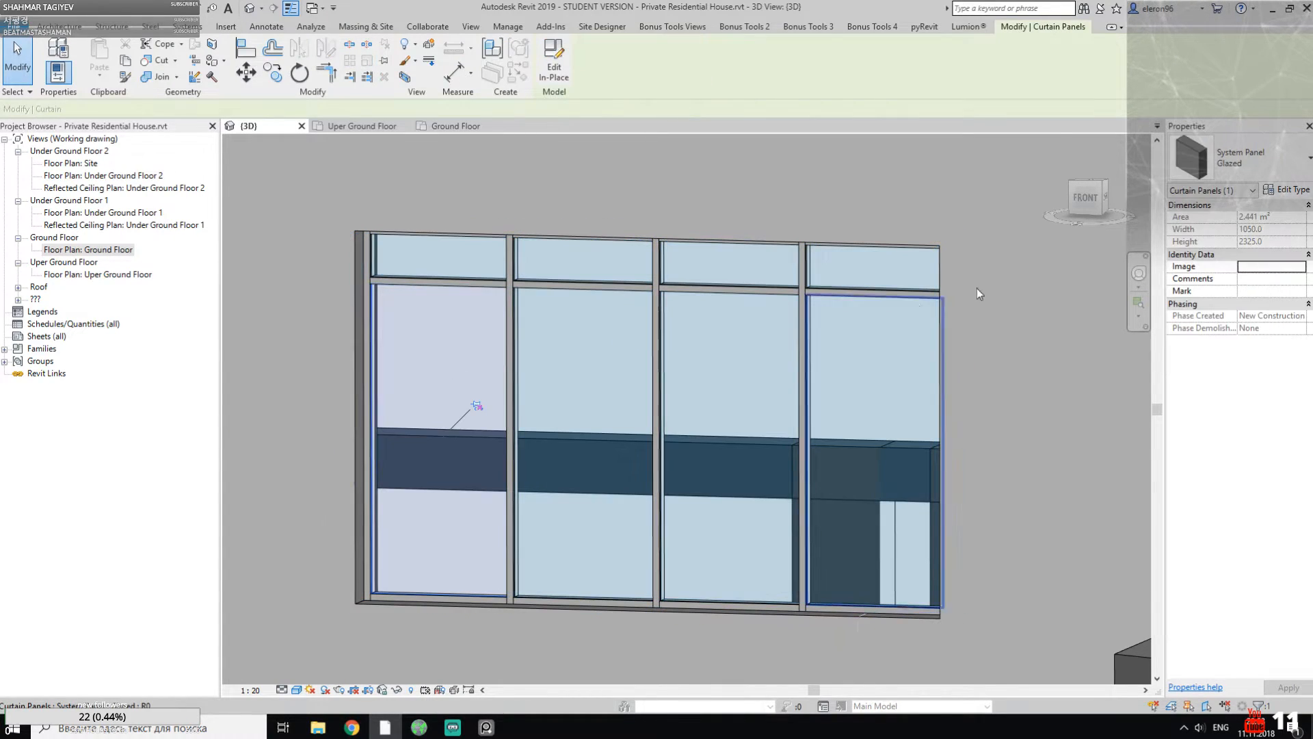
{"action": "left_click", "coordinate": [1238, 157]}
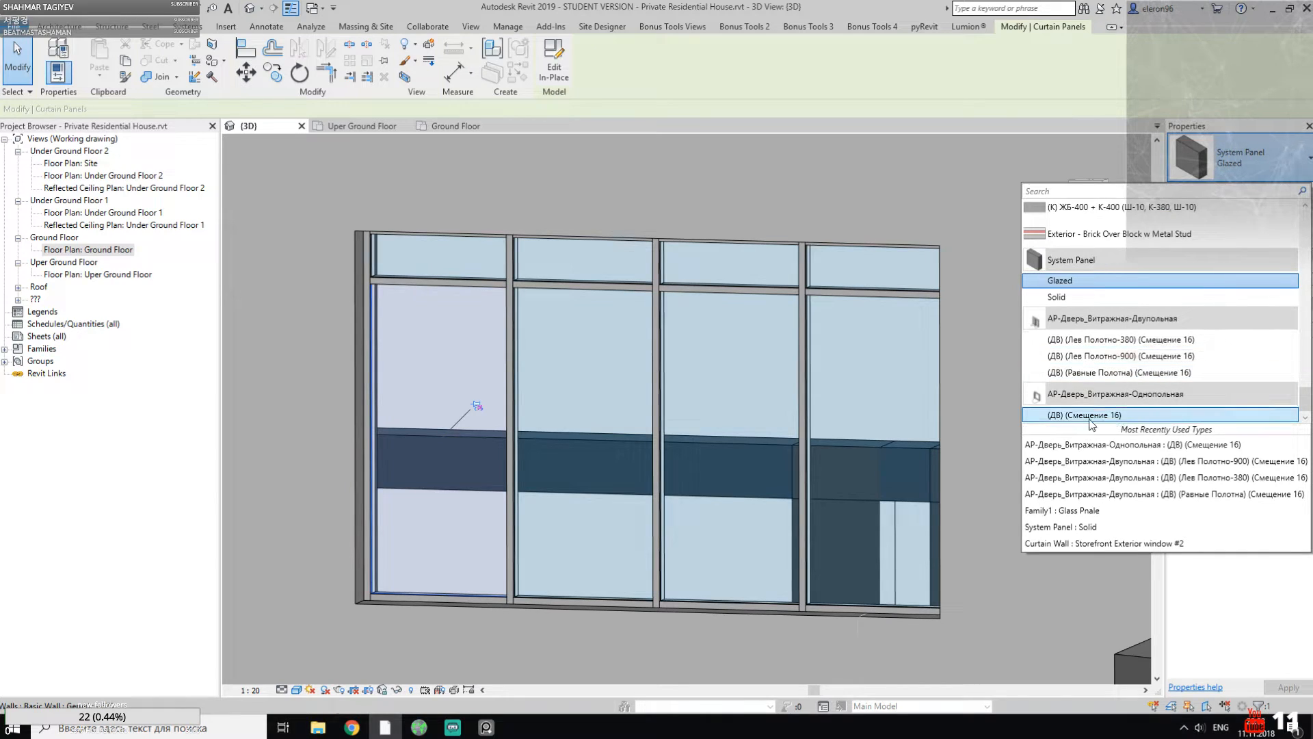
{"action": "left_click", "coordinate": [1096, 417]}
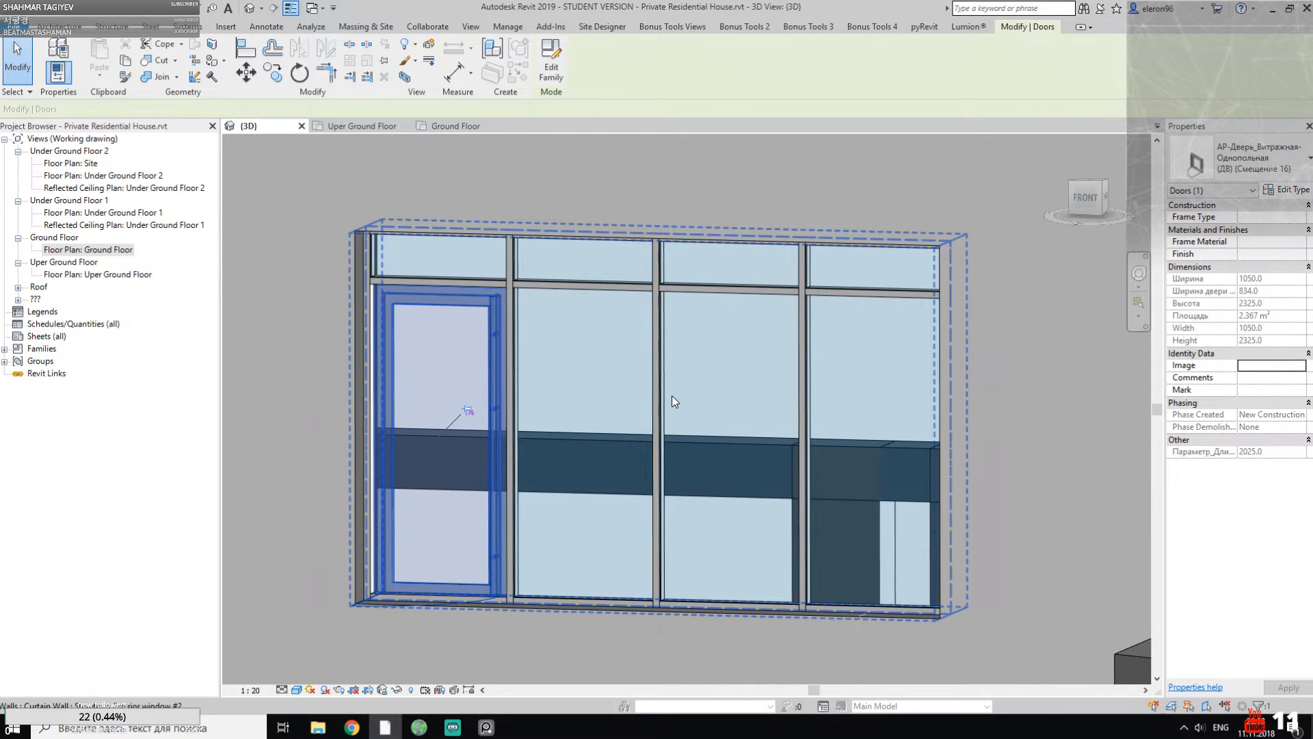
{"action": "key", "text": "Escape"}
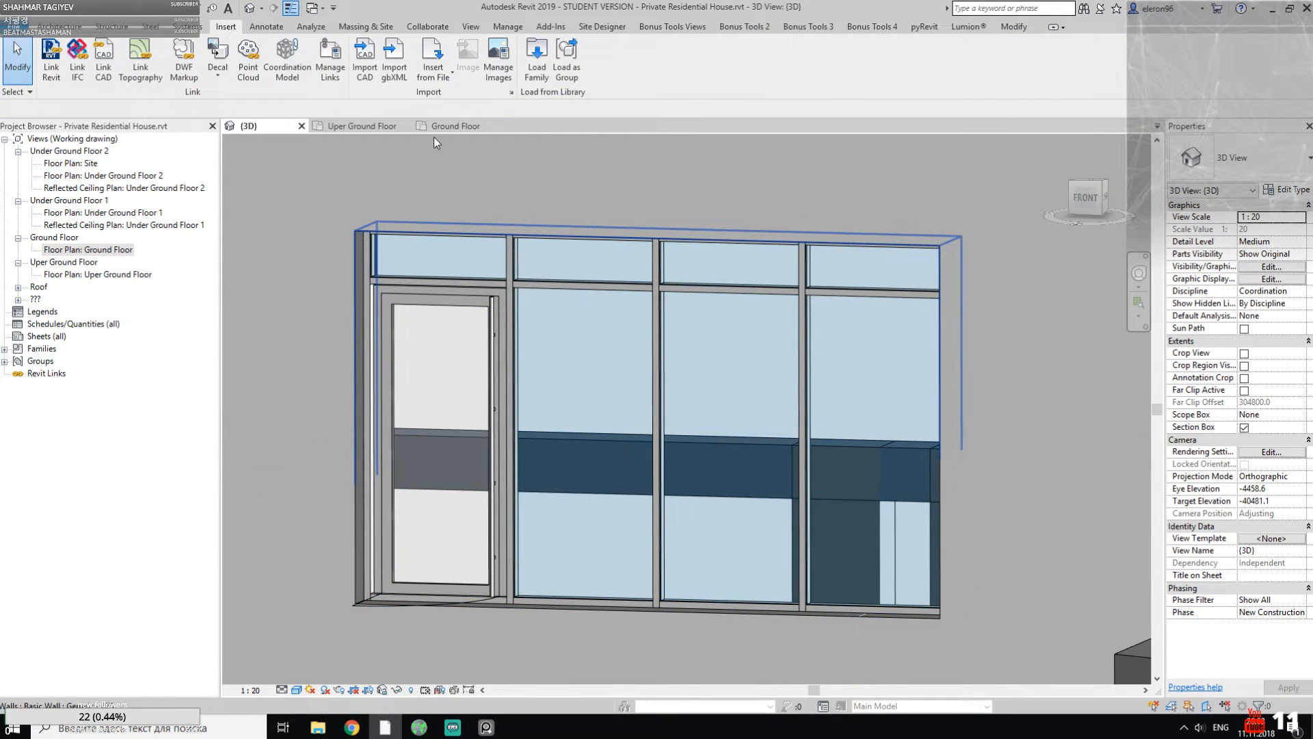
Step: Compare the storefront door's swing with the reference plan and flip it in the Ground Floor plan to open toward the interior
{"action": "left_click", "coordinate": [445, 128]}
{"action": "scroll", "coordinate": [615, 274], "scroll_direction": "down", "scroll_amount": 4}
{"action": "middle_click_drag", "start_coordinate": [580, 380], "coordinate": [623, 364]}
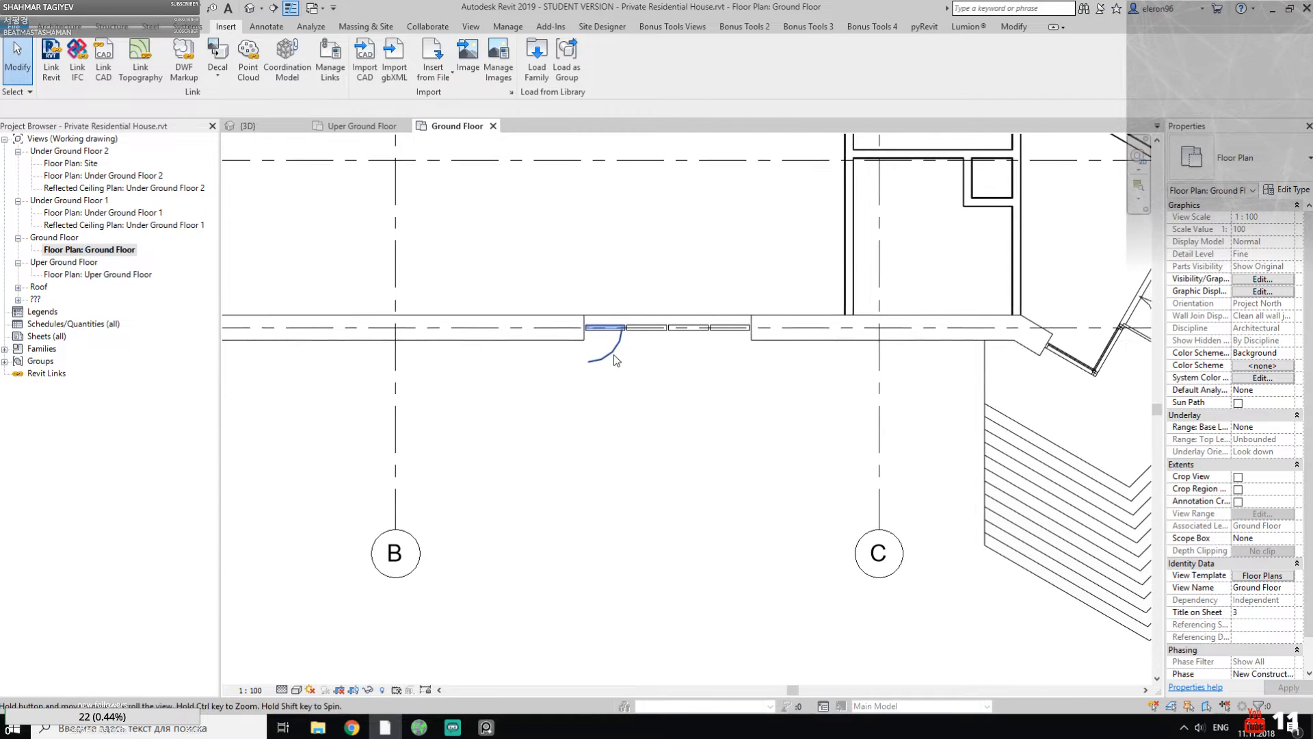
{"action": "scroll", "coordinate": [609, 340], "scroll_direction": "up", "scroll_amount": 3}
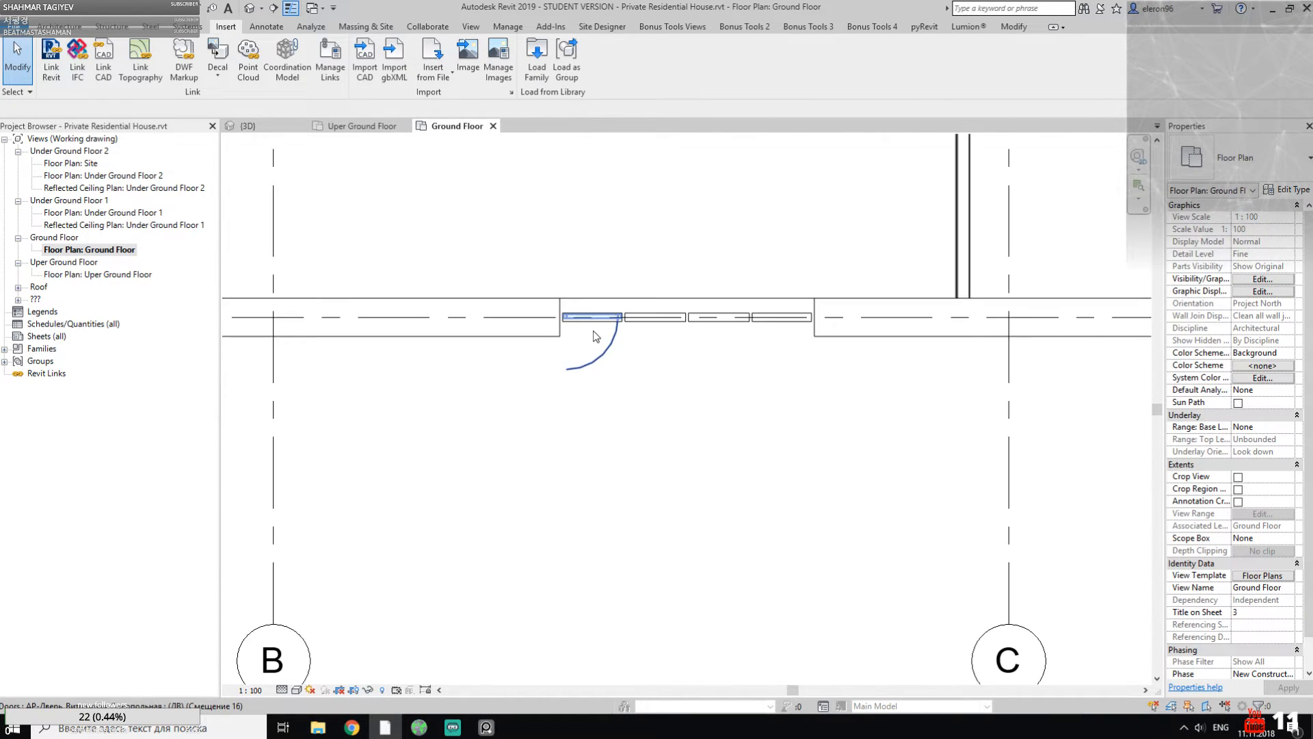
{"action": "scroll", "coordinate": [592, 330], "scroll_direction": "down", "scroll_amount": 3}
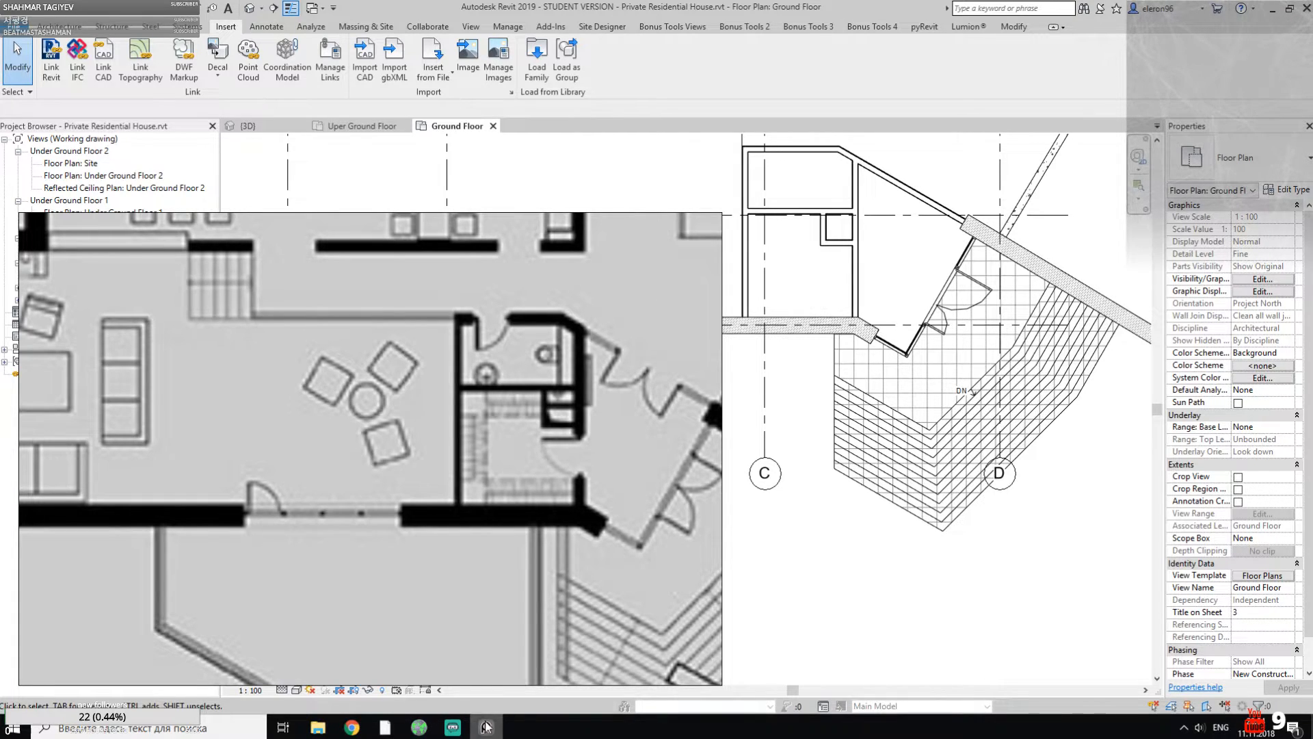
{"action": "scroll", "coordinate": [600, 331], "scroll_direction": "up", "scroll_amount": 5}
{"action": "key", "text": "Tab"}
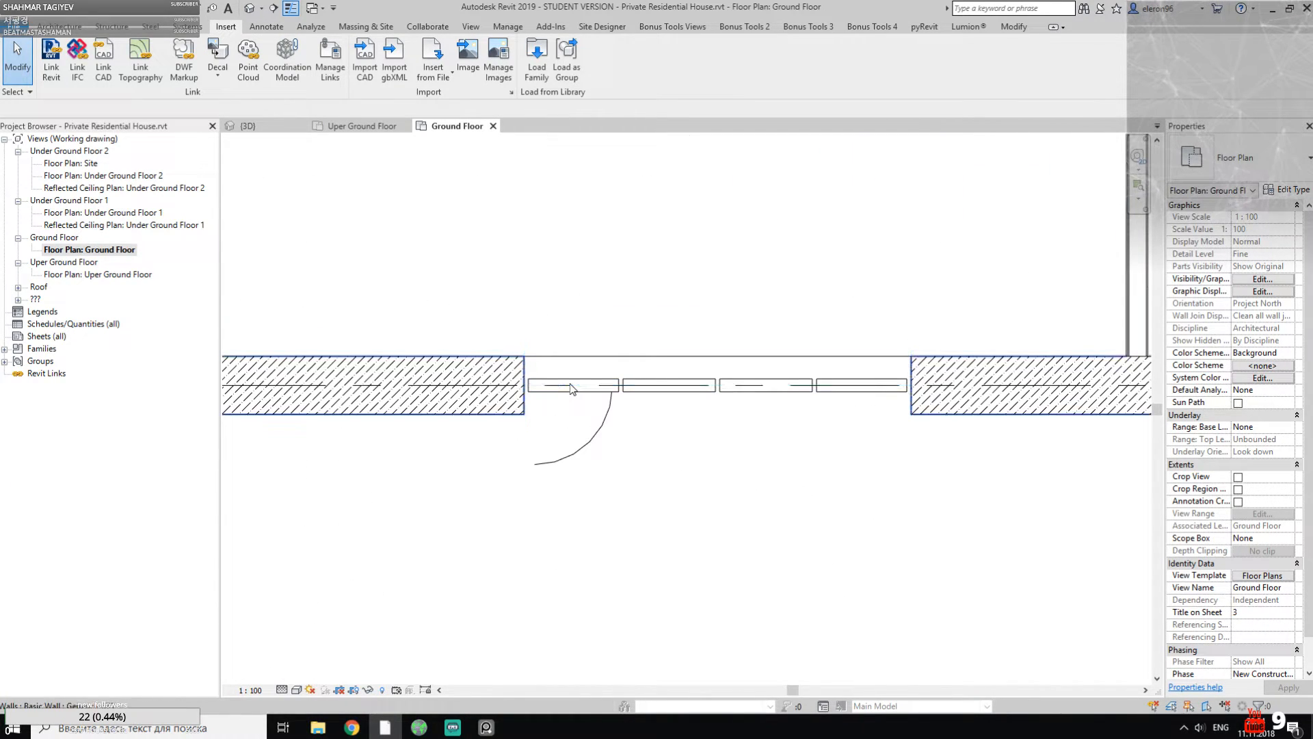
{"action": "left_click", "coordinate": [547, 421]}
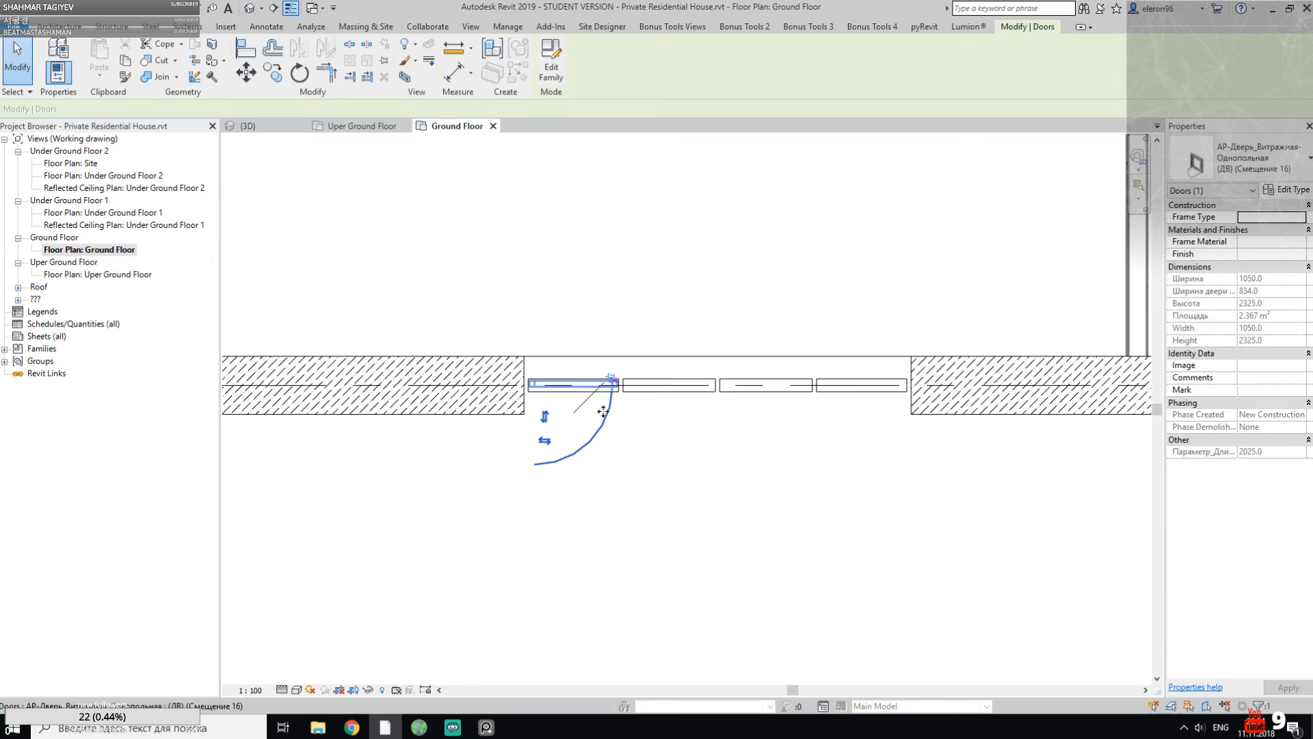
{"action": "scroll", "coordinate": [660, 446], "scroll_direction": "down", "scroll_amount": 5}
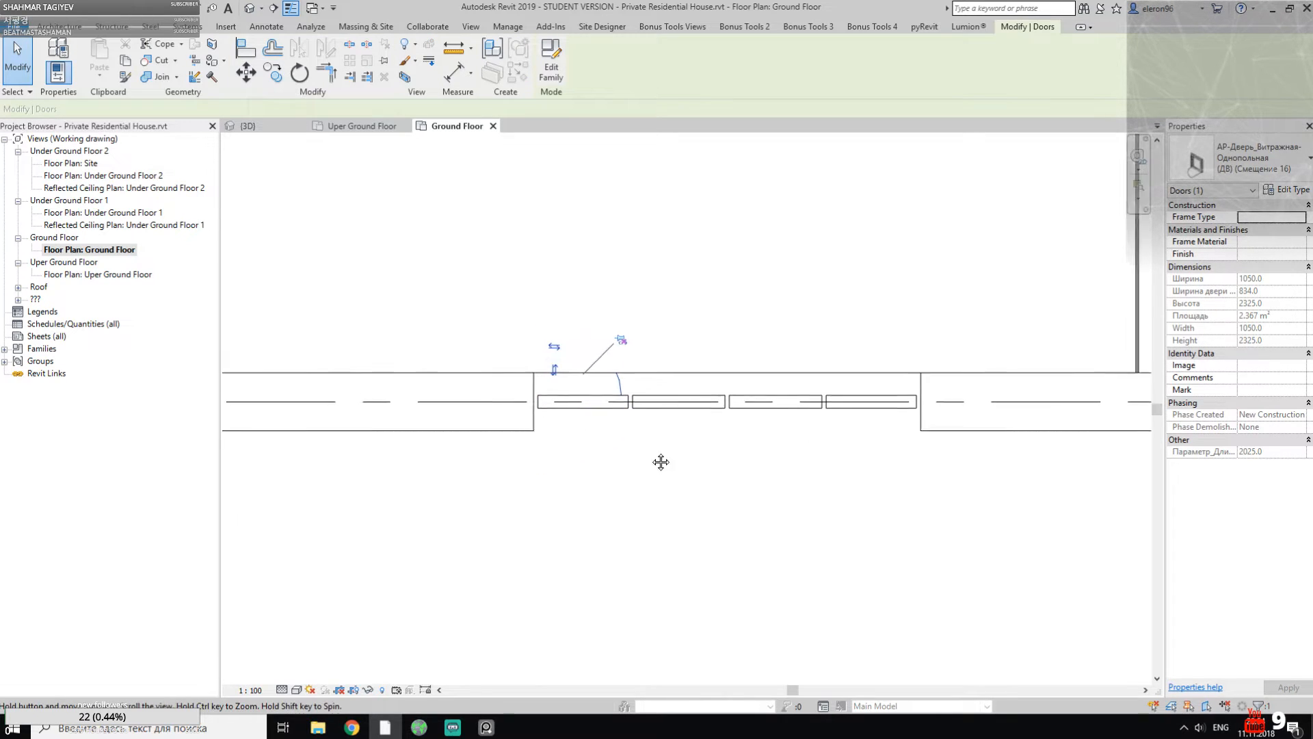
Step: Check the living room's layout and floor edge on the reference plan against the Ground Floor plan
{"action": "key", "text": "Escape"}
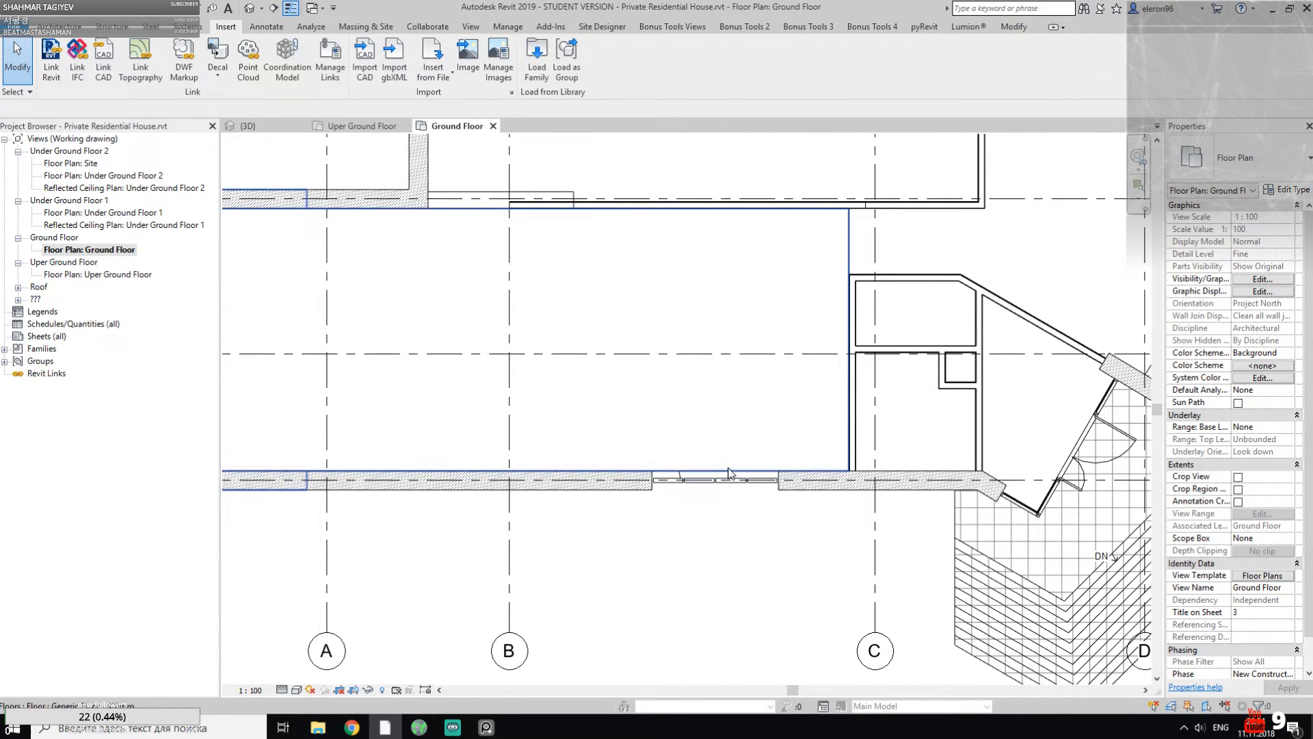
{"action": "left_click", "coordinate": [490, 727]}
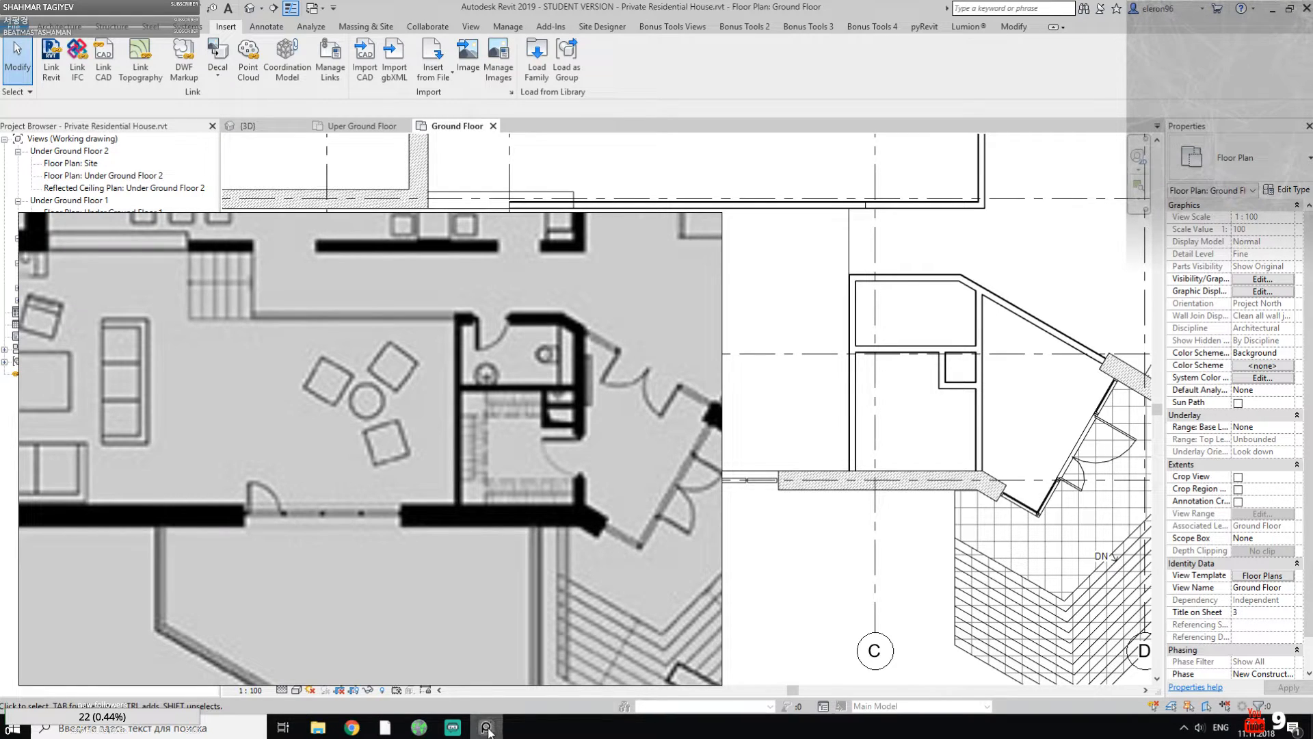
{"action": "middle_click_drag", "start_coordinate": [198, 536], "coordinate": [409, 504]}
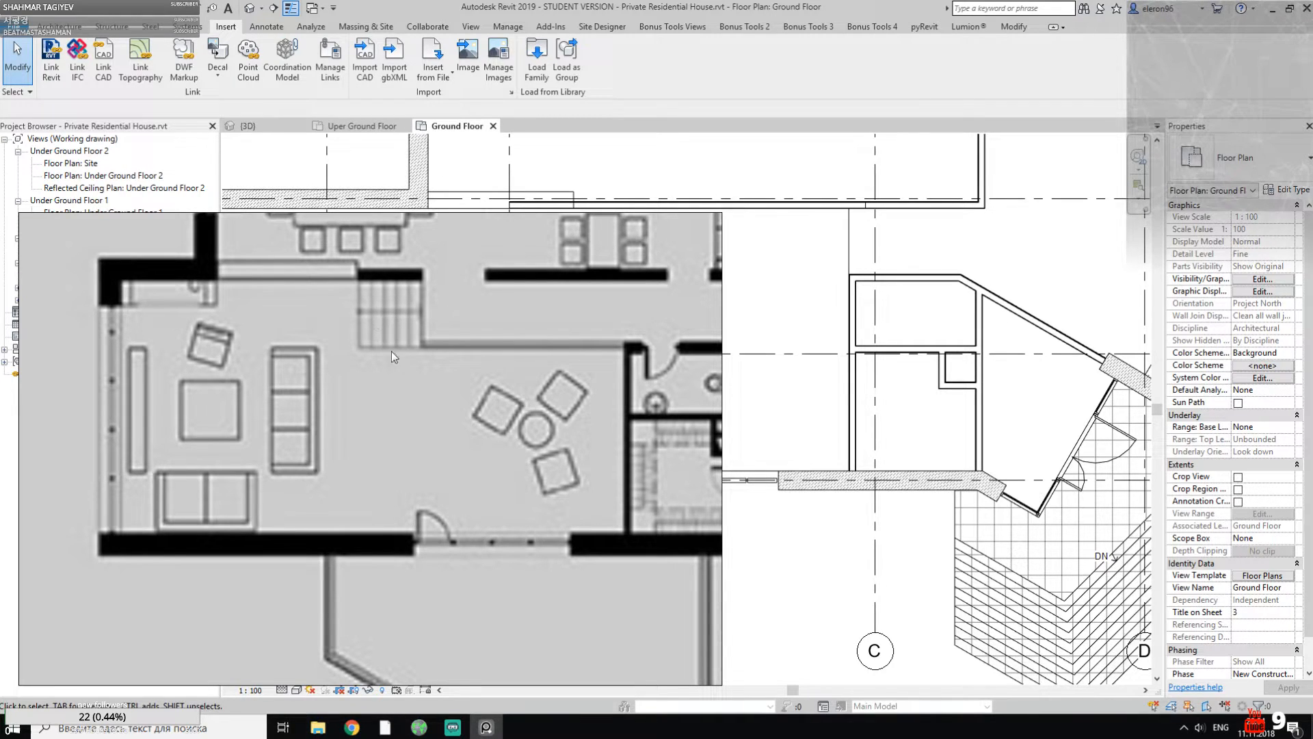
{"action": "left_click", "coordinate": [487, 728]}
{"action": "middle_click_drag", "start_coordinate": [633, 360], "coordinate": [615, 506]}
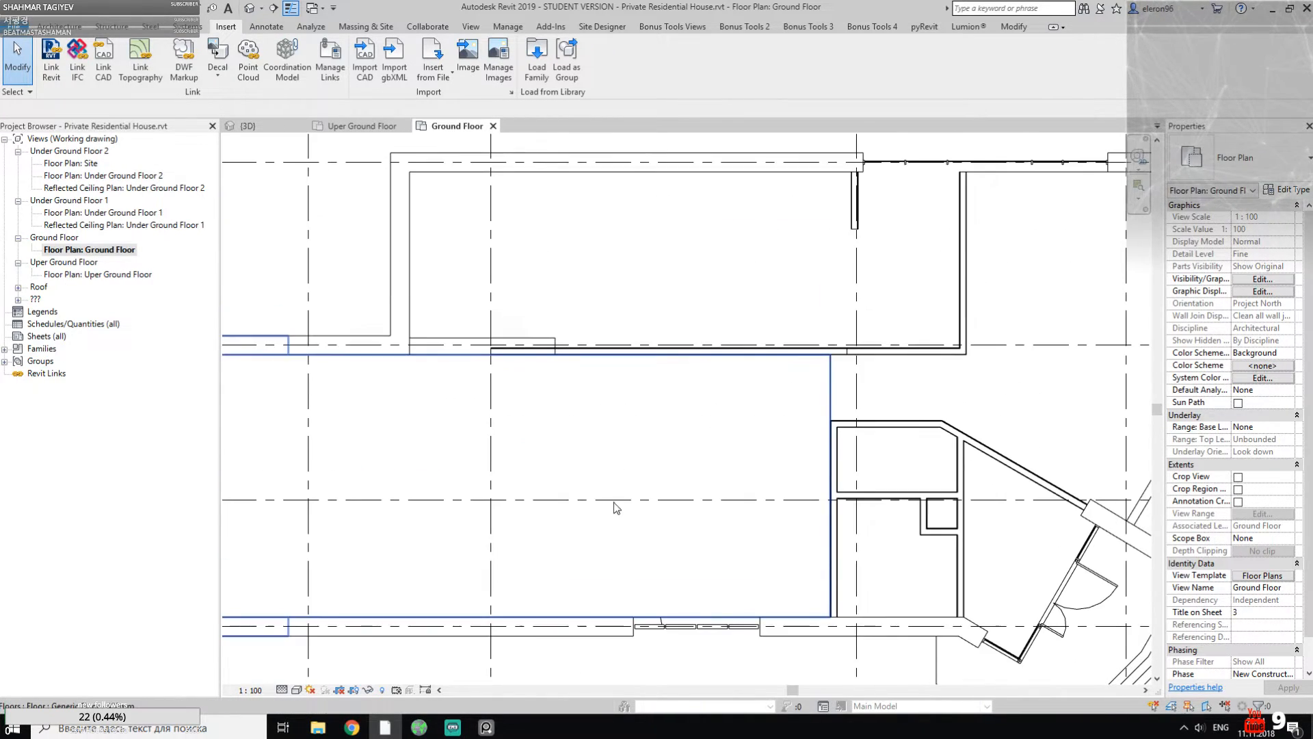
Step: Isolate the living-room floor in a 3D section box and enlarge the box to expose the walls around the terrace storefront
{"action": "left_click", "coordinate": [758, 409]}
{"action": "scroll", "coordinate": [756, 393], "scroll_direction": "down", "scroll_amount": 2}
{"action": "middle_click_drag", "start_coordinate": [755, 390], "coordinate": [649, 395]}
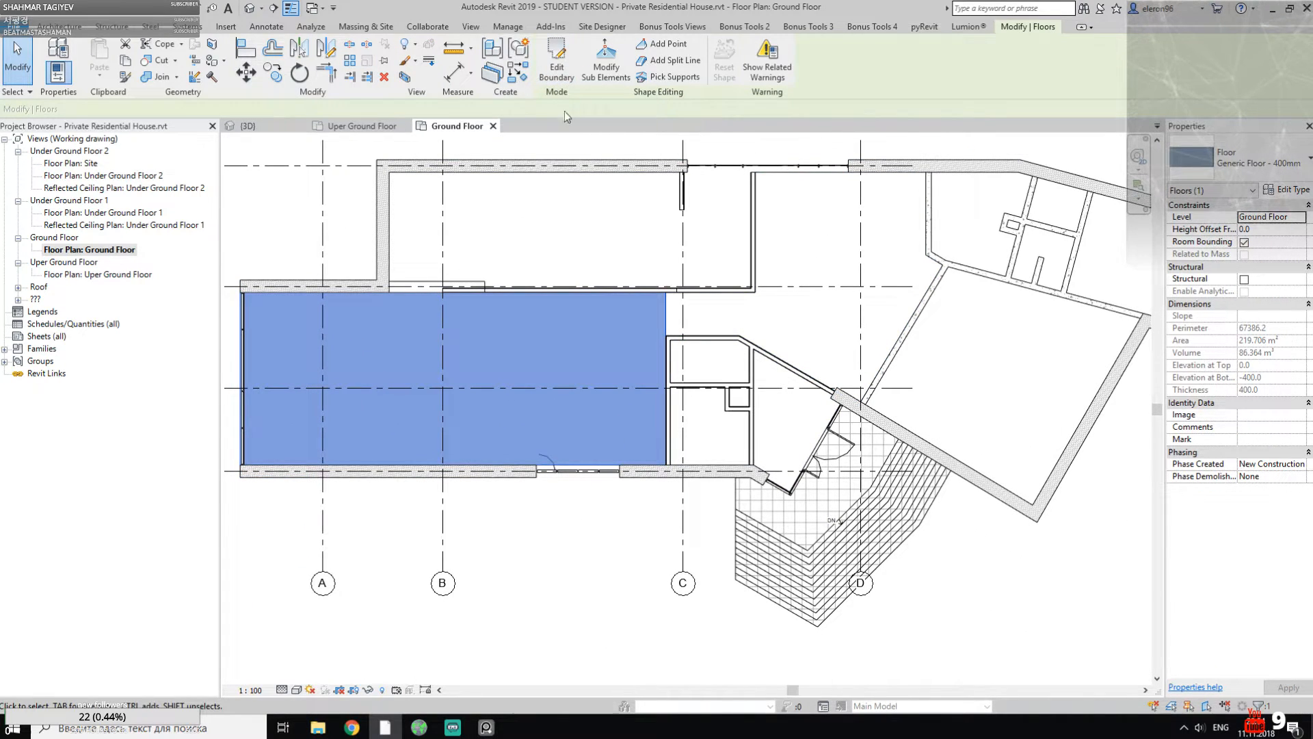
{"action": "left_click", "coordinate": [404, 77]}
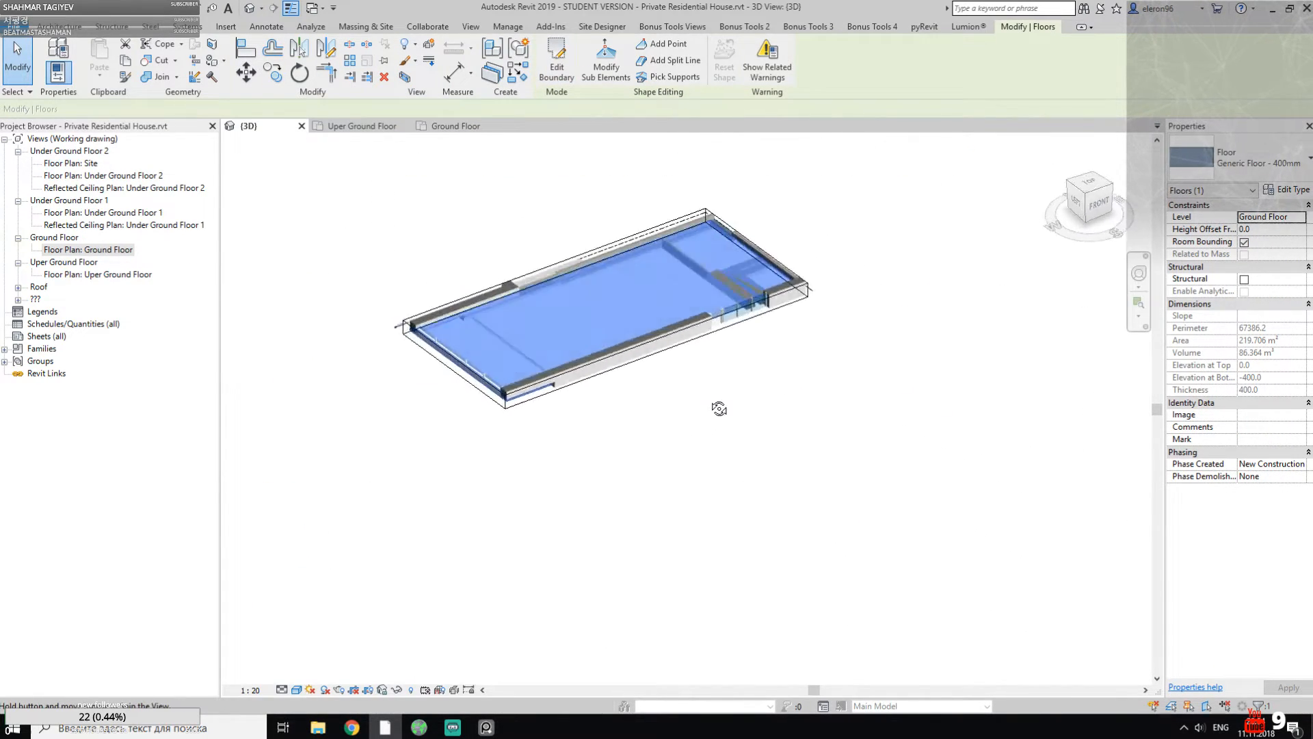
{"action": "left_click", "coordinate": [736, 318]}
{"action": "left_click_drag", "start_coordinate": [667, 345], "coordinate": [831, 432]}
{"action": "left_click_drag", "start_coordinate": [545, 423], "coordinate": [473, 457]}
{"action": "left_click_drag", "start_coordinate": [649, 385], "coordinate": [661, 468]}
{"action": "middle_click_drag", "start_coordinate": [771, 431], "coordinate": [725, 403], "text": "shift"}
{"action": "scroll", "coordinate": [763, 322], "scroll_direction": "up", "scroll_amount": 3}
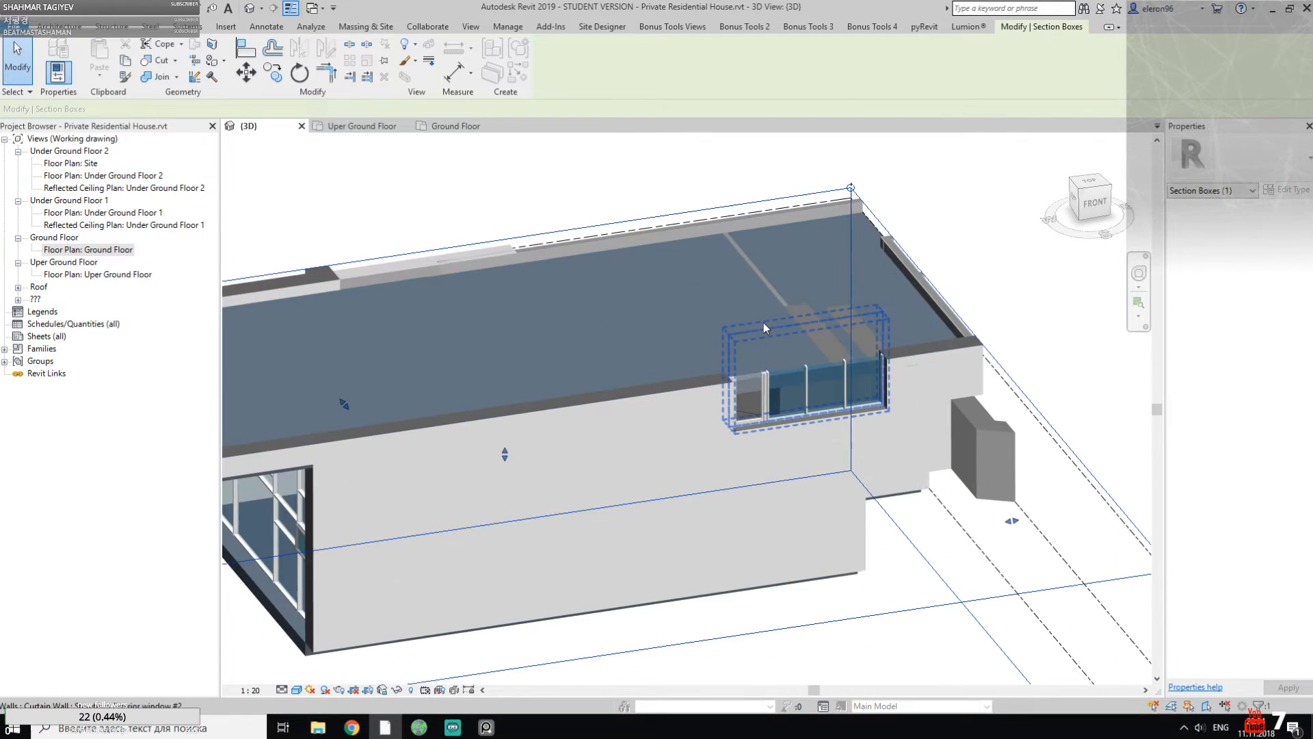
{"action": "key", "text": "Escape"}
Step: Try to align the living-room floor's top with the bottom of the terrace storefront
{"action": "middle_click_drag", "start_coordinate": [727, 337], "coordinate": [754, 314]}
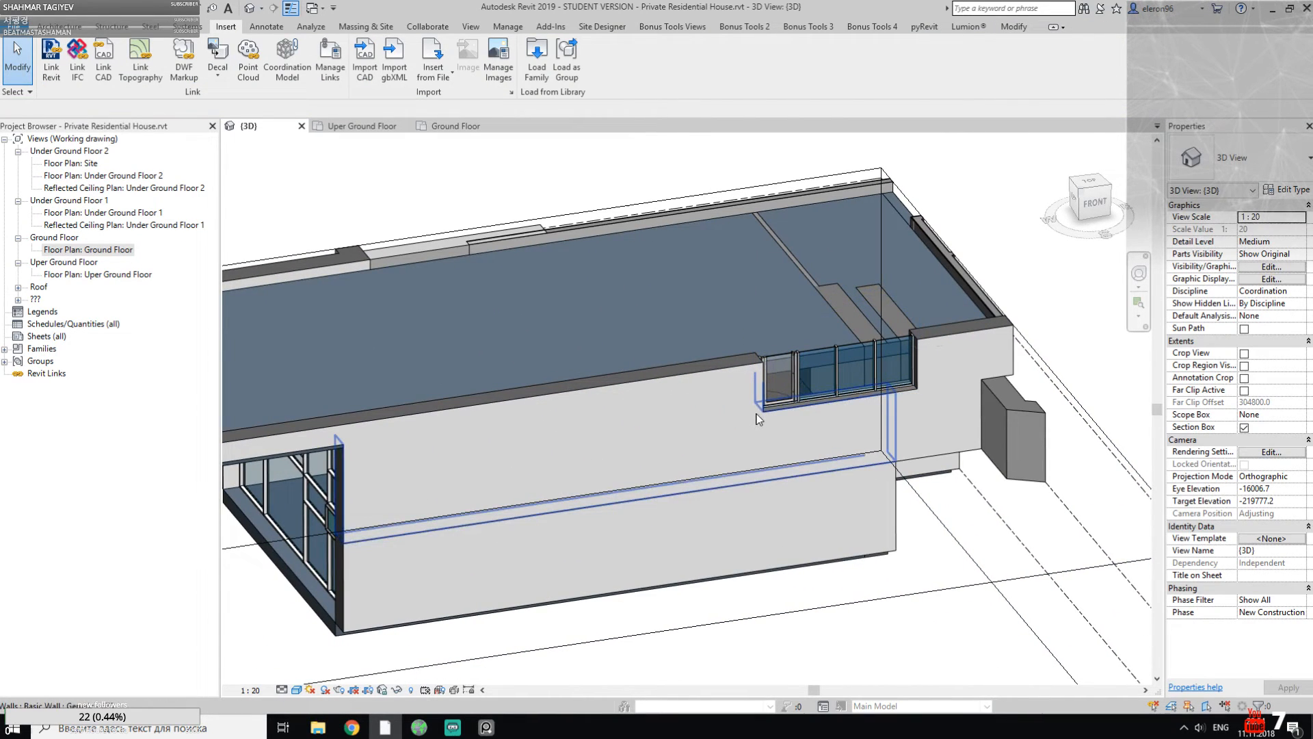
{"action": "key", "text": "a"}
{"action": "key", "text": "l"}
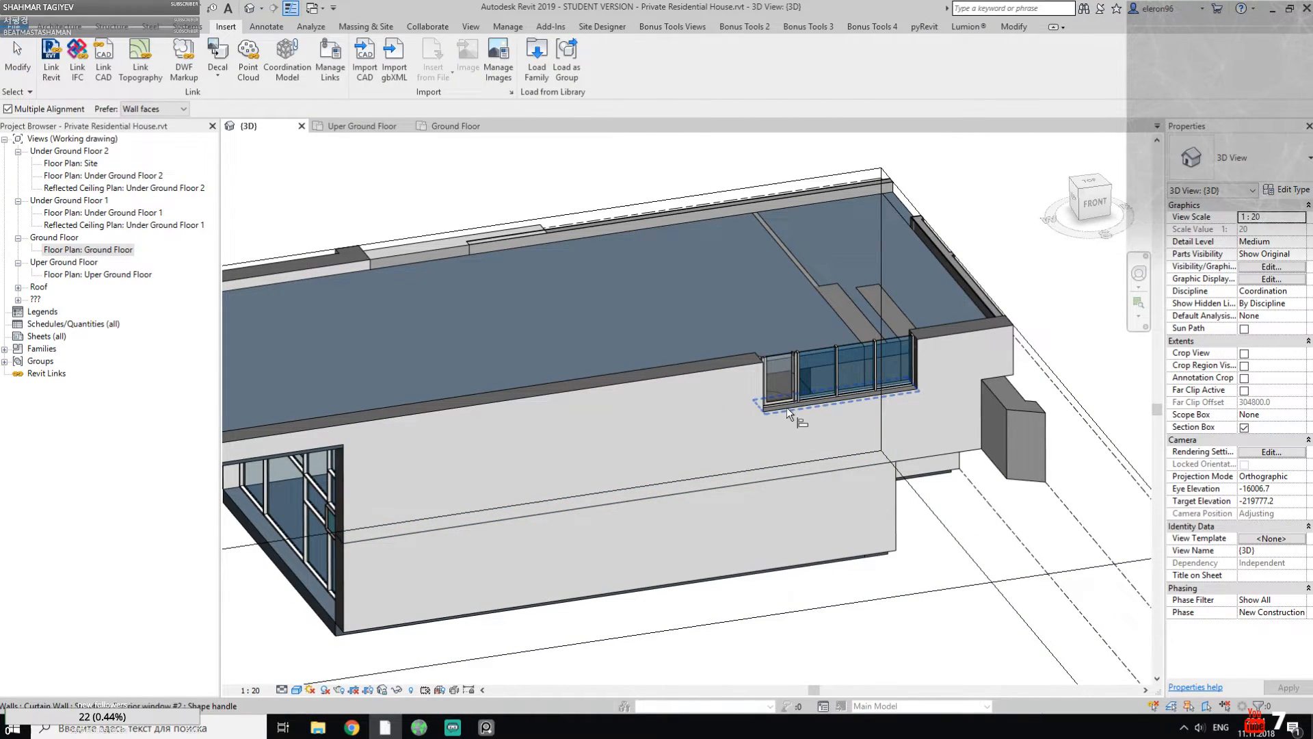
{"action": "left_click", "coordinate": [779, 359]}
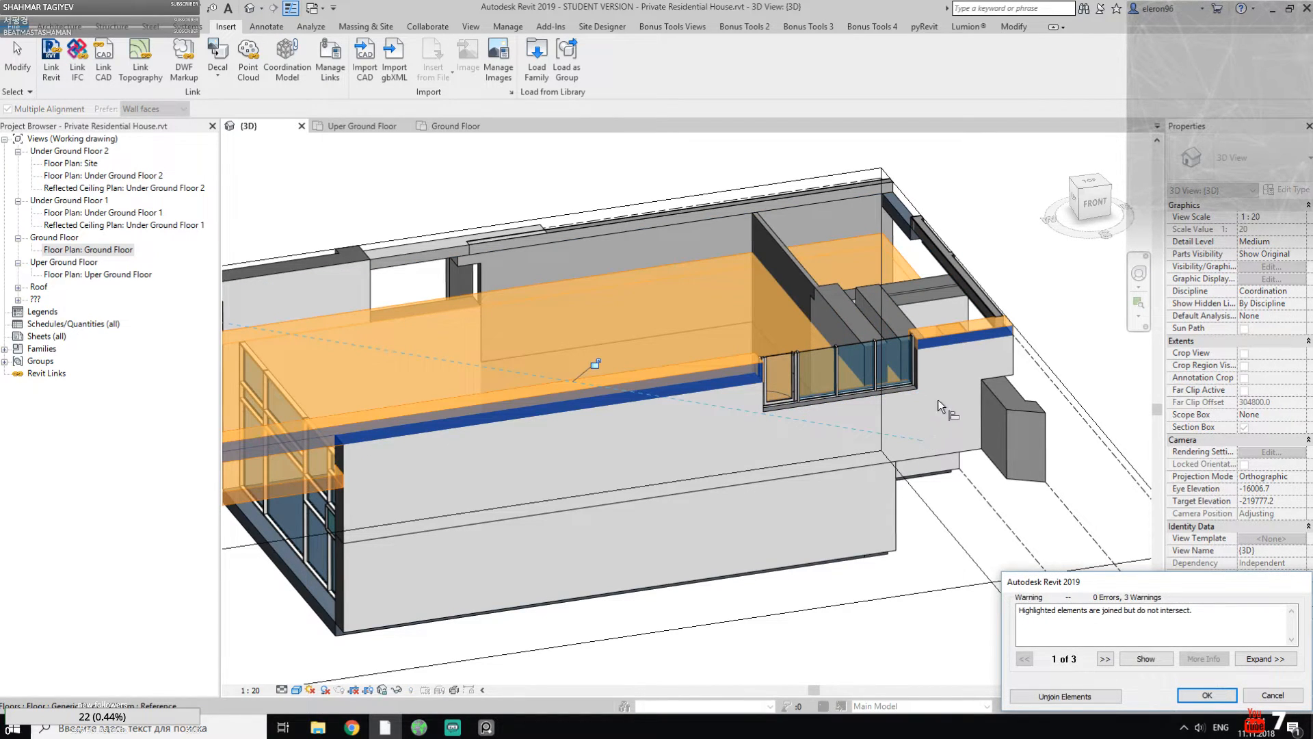
{"action": "left_click", "coordinate": [1252, 696]}
{"action": "key", "text": "Escape"}
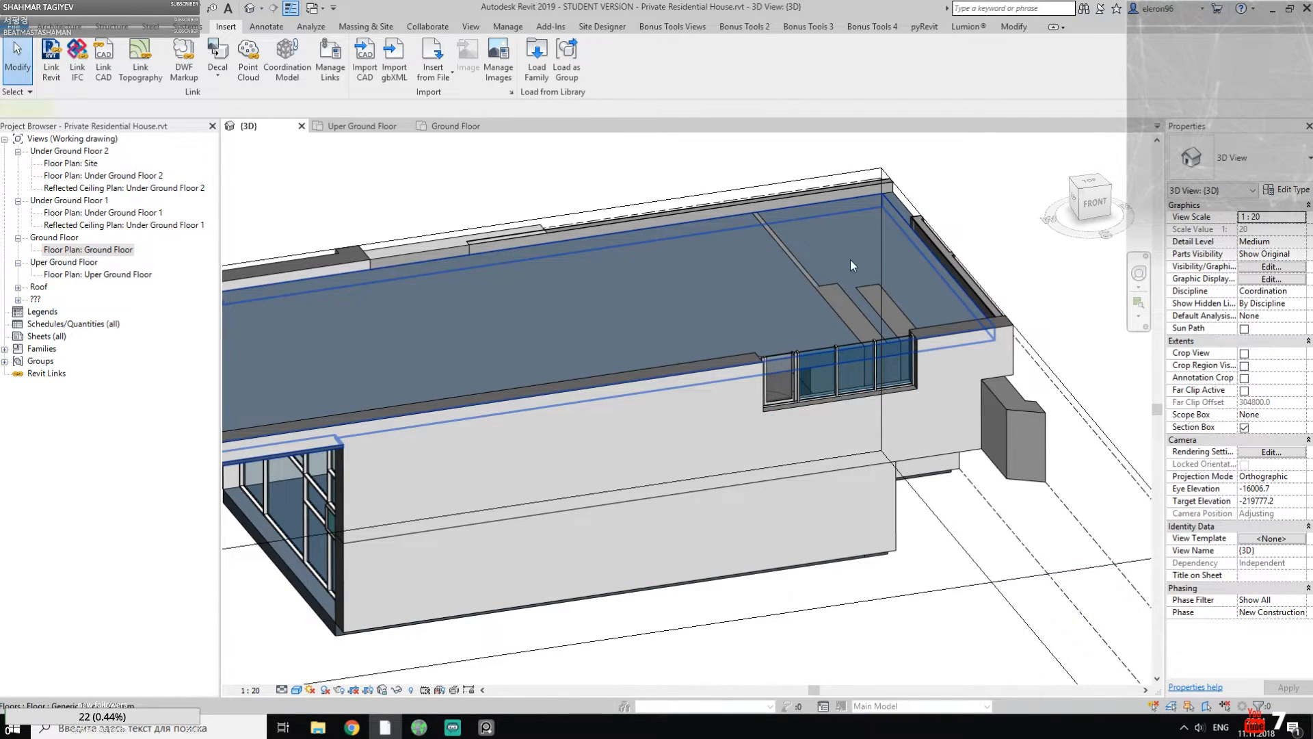
Step: Enlarge the section box sideways and to the rear to include the adjoining ground-floor rooms and entrance stairs
{"action": "left_click", "coordinate": [822, 268]}
{"action": "middle_click_drag", "start_coordinate": [937, 282], "coordinate": [869, 252], "text": "shift"}
{"action": "scroll", "coordinate": [869, 251], "scroll_direction": "down", "scroll_amount": 5}
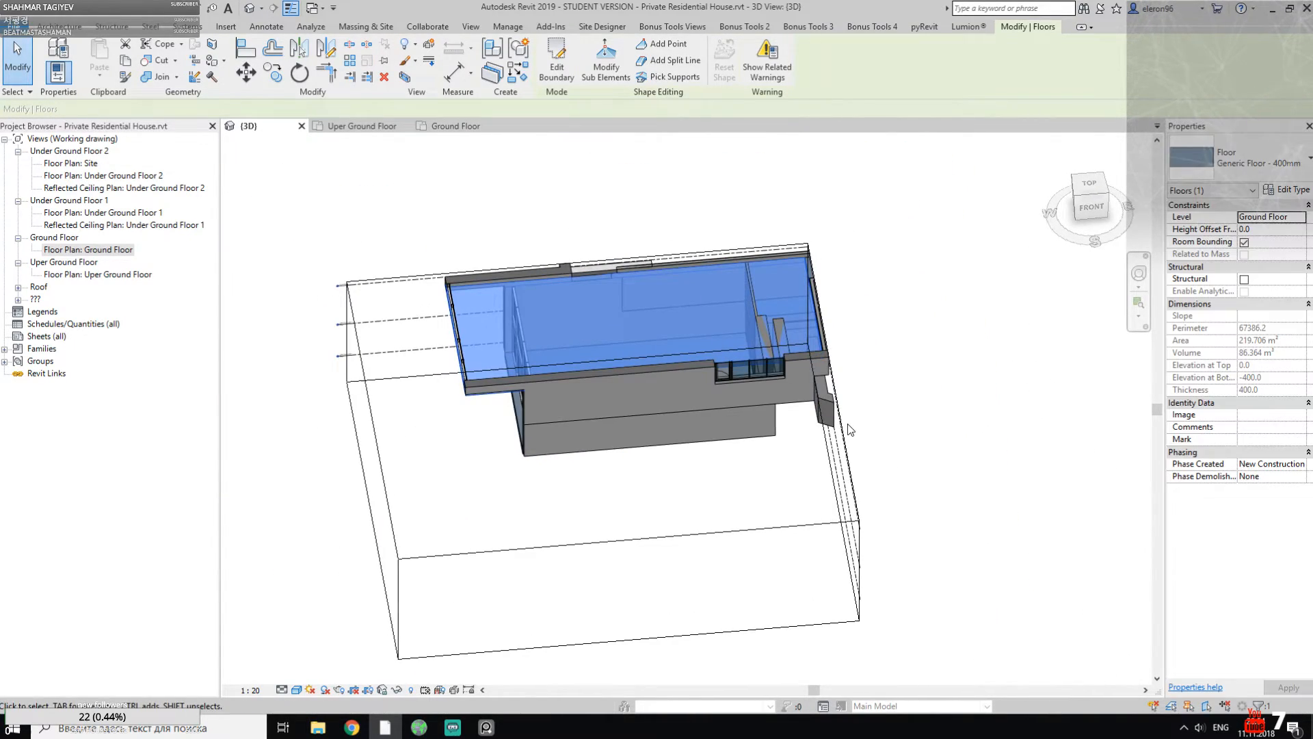
{"action": "left_click", "coordinate": [818, 524]}
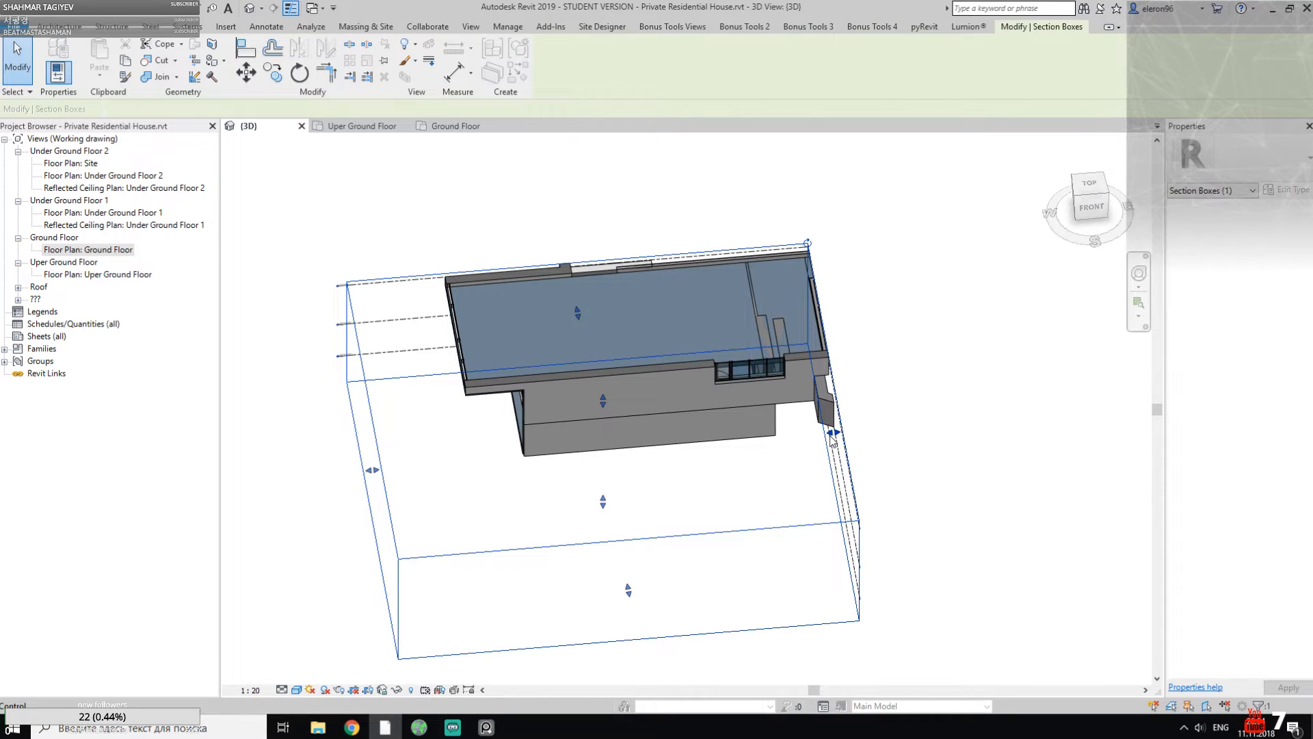
{"action": "left_click_drag", "start_coordinate": [833, 433], "coordinate": [1056, 414]}
{"action": "left_click_drag", "start_coordinate": [690, 299], "coordinate": [658, 176]}
{"action": "key", "text": "Escape"}
{"action": "scroll", "coordinate": [714, 352], "scroll_direction": "up", "scroll_amount": 4}
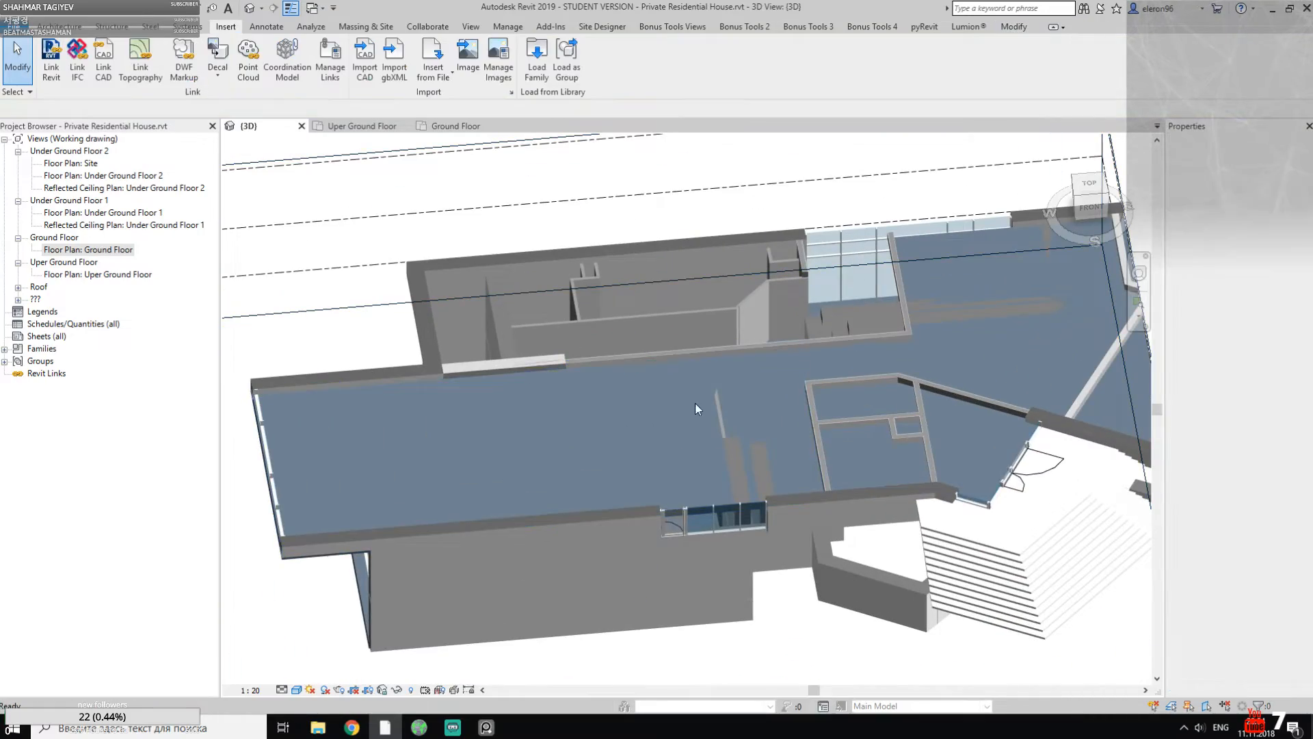
Step: Align the living-room floor's top with the bottom of the terrace storefront, unjoining the elements that no longer intersect
{"action": "left_click", "coordinate": [709, 445]}
{"action": "middle_click_drag", "start_coordinate": [709, 445], "coordinate": [673, 294], "text": "shift"}
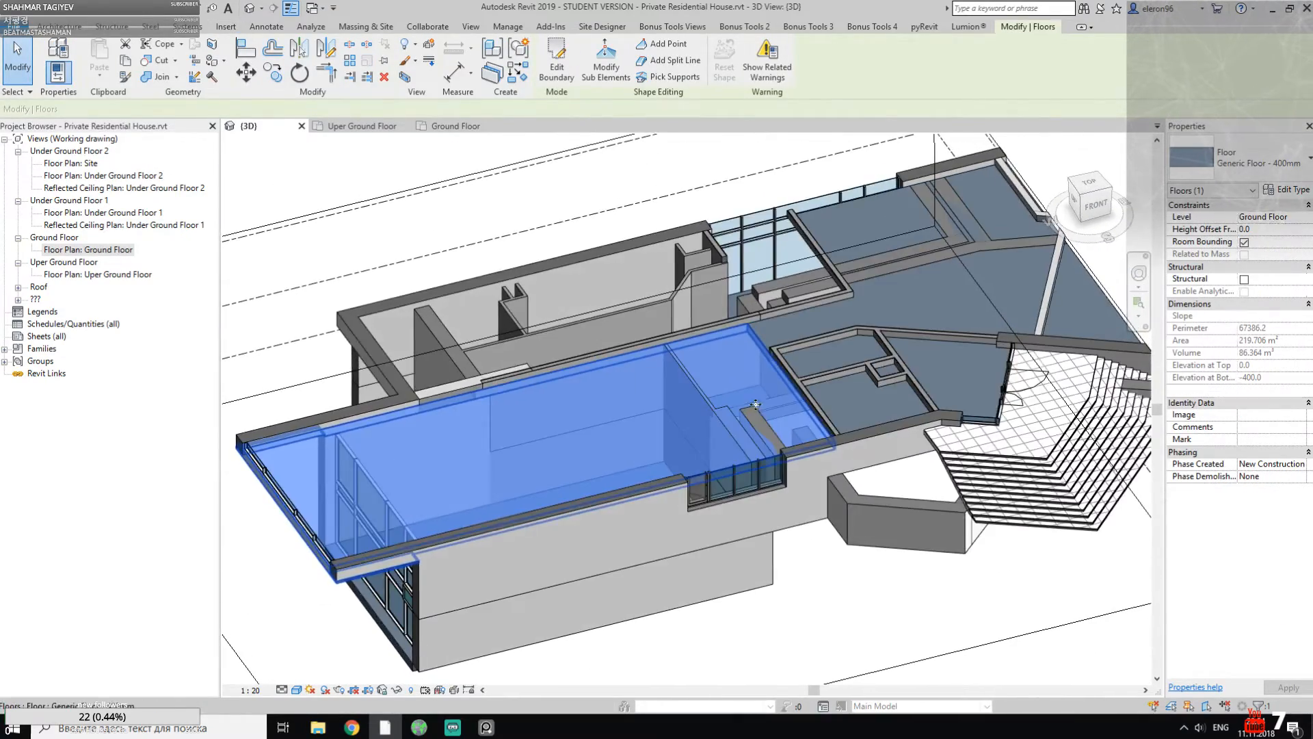
{"action": "scroll", "coordinate": [669, 257], "scroll_direction": "up", "scroll_amount": 4}
{"action": "middle_click_drag", "start_coordinate": [646, 434], "coordinate": [635, 369]}
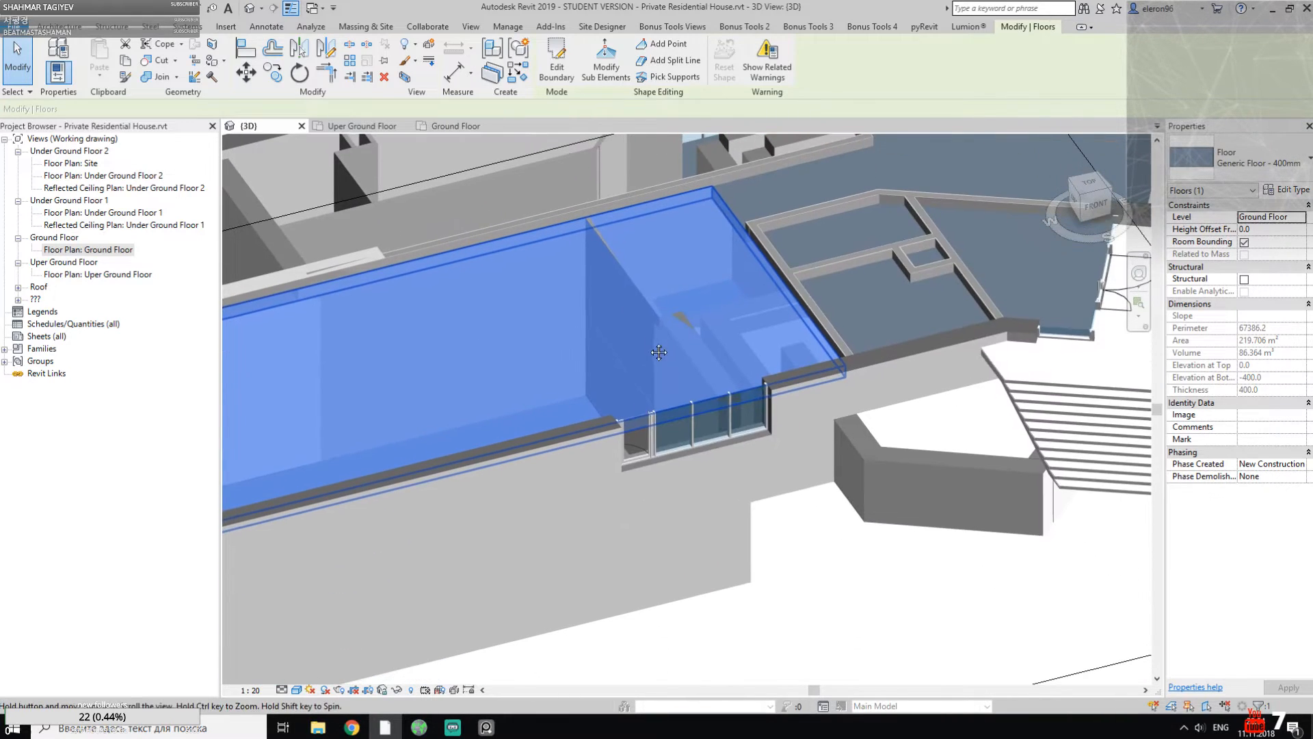
{"action": "key", "text": "Escape"}
{"action": "key", "text": "a"}
{"action": "key", "text": "l"}
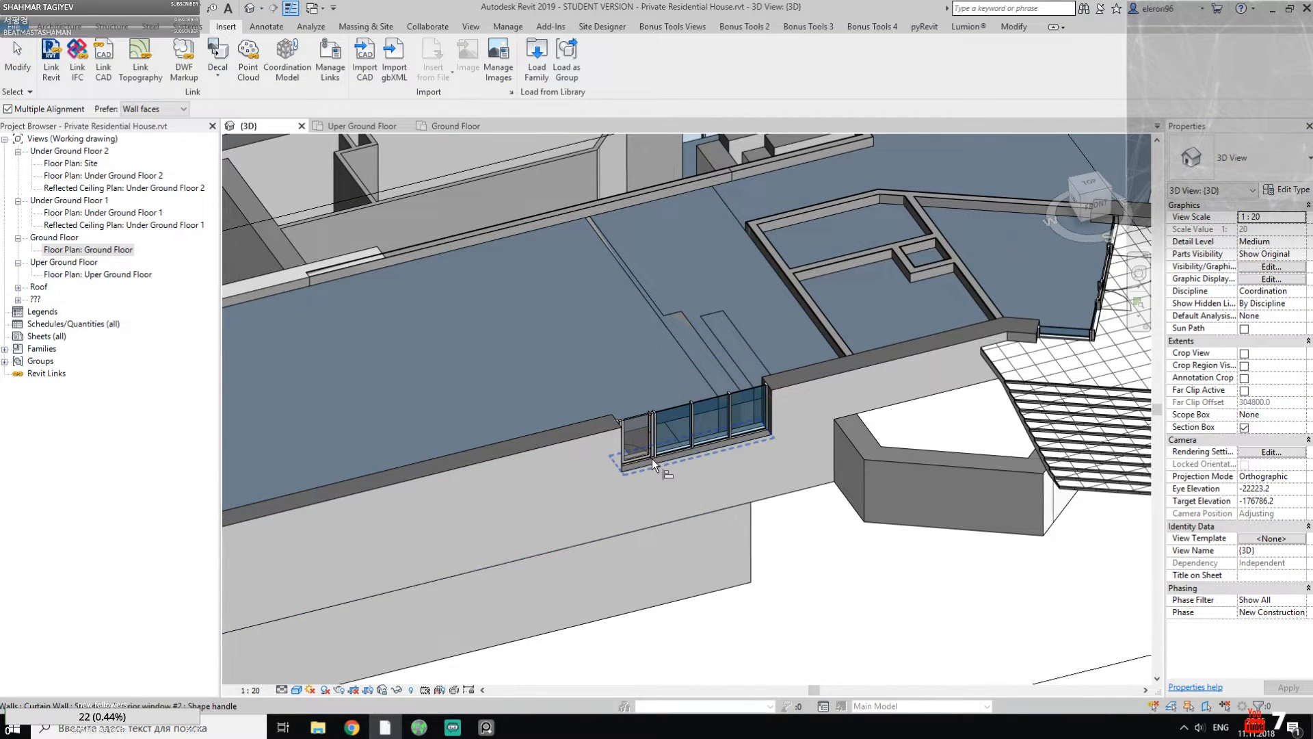
{"action": "left_click", "coordinate": [838, 422]}
{"action": "left_click", "coordinate": [1099, 698]}
{"action": "middle_click_drag", "start_coordinate": [636, 301], "coordinate": [666, 363]}
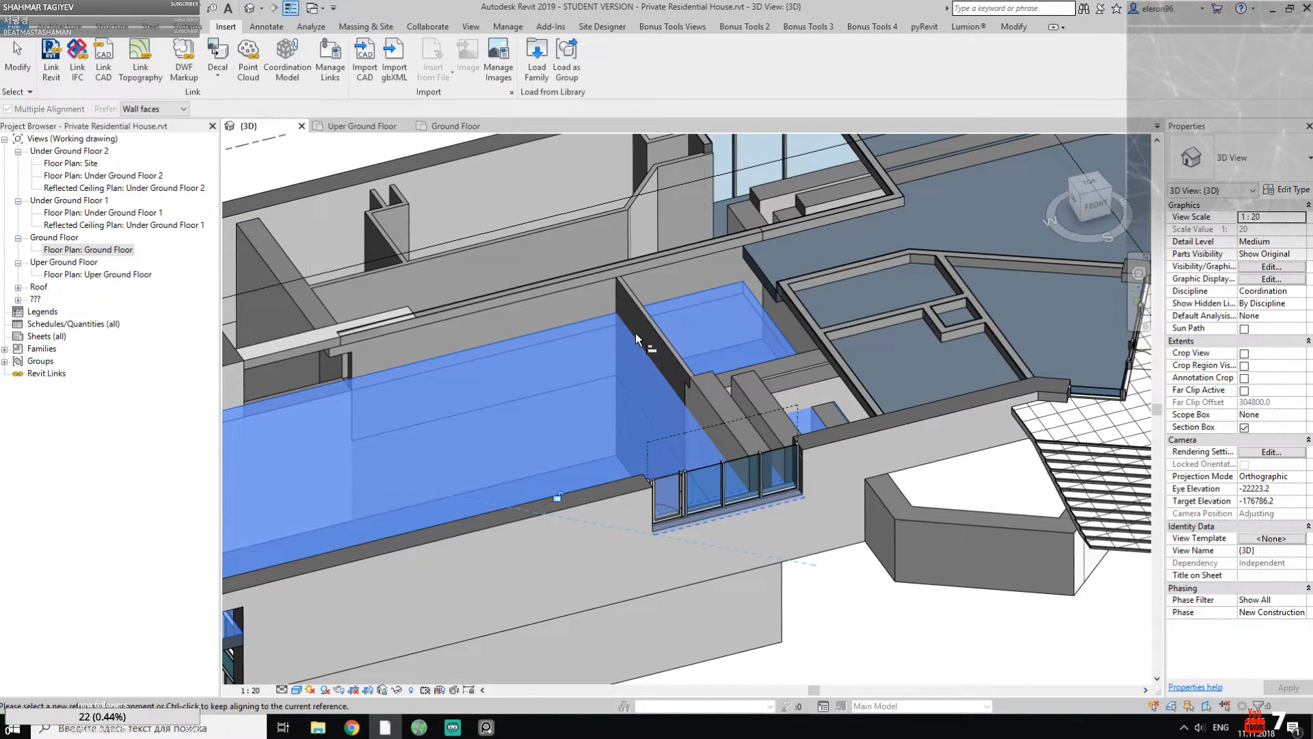
{"action": "key", "text": "Escape"}
{"action": "key", "text": "Escape"}
Step: Attach the tops of the lower-level walls protruding through the living-room floor to that floor
{"action": "left_click", "coordinate": [661, 335]}
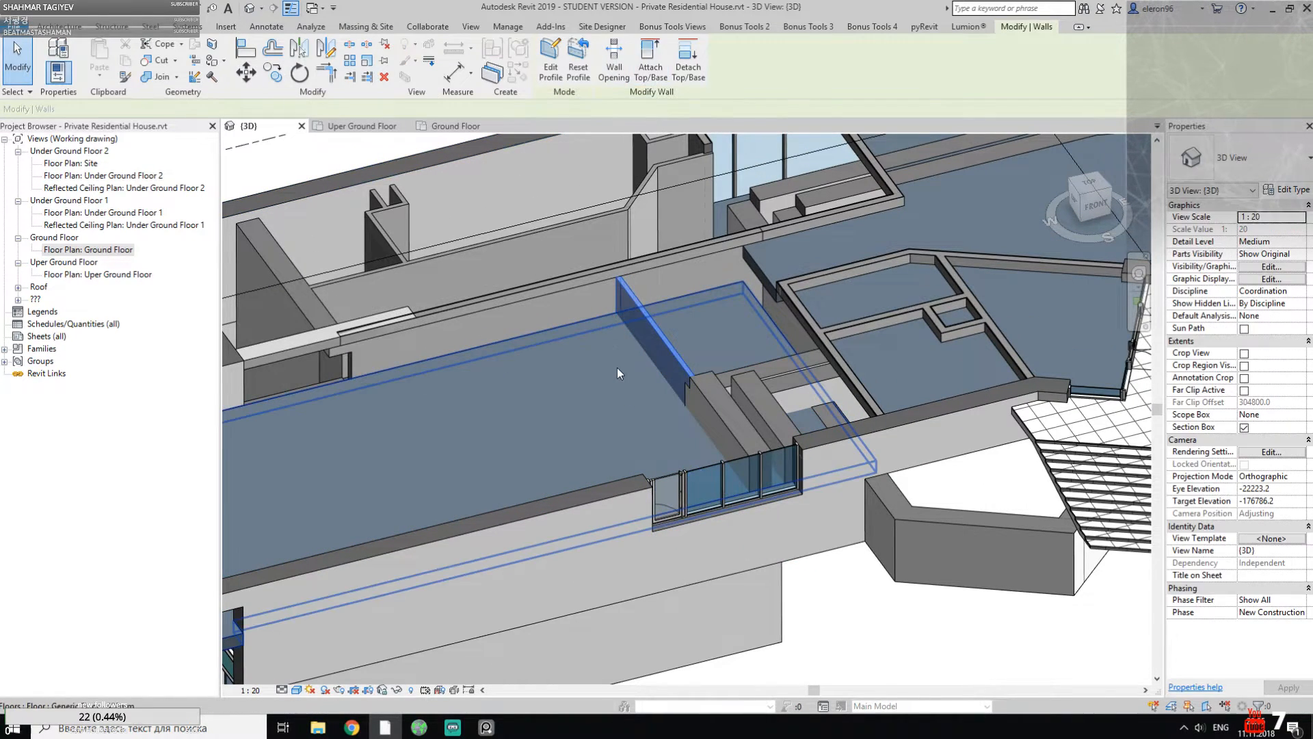
{"action": "left_click", "coordinate": [704, 386]}
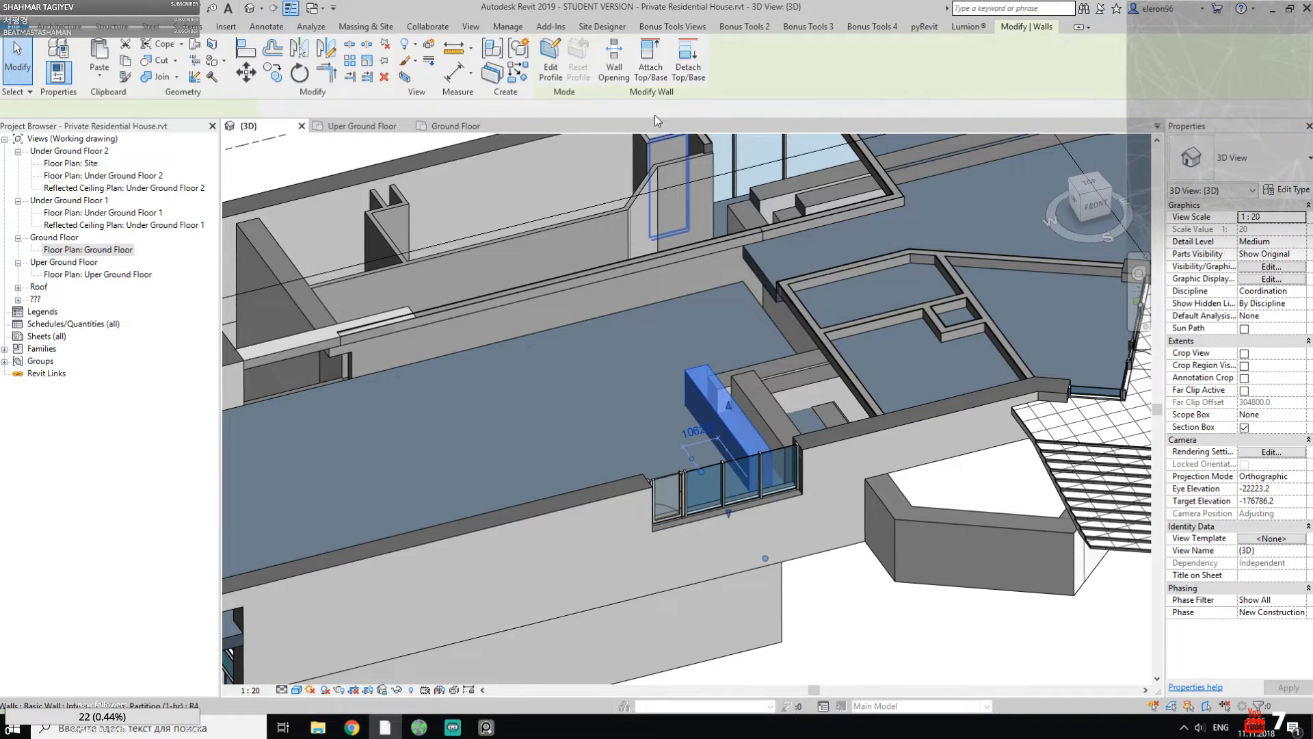
{"action": "left_click", "coordinate": [674, 337]}
{"action": "key", "text": "Escape"}
{"action": "left_click", "coordinate": [717, 371]}
{"action": "left_click", "coordinate": [650, 60]}
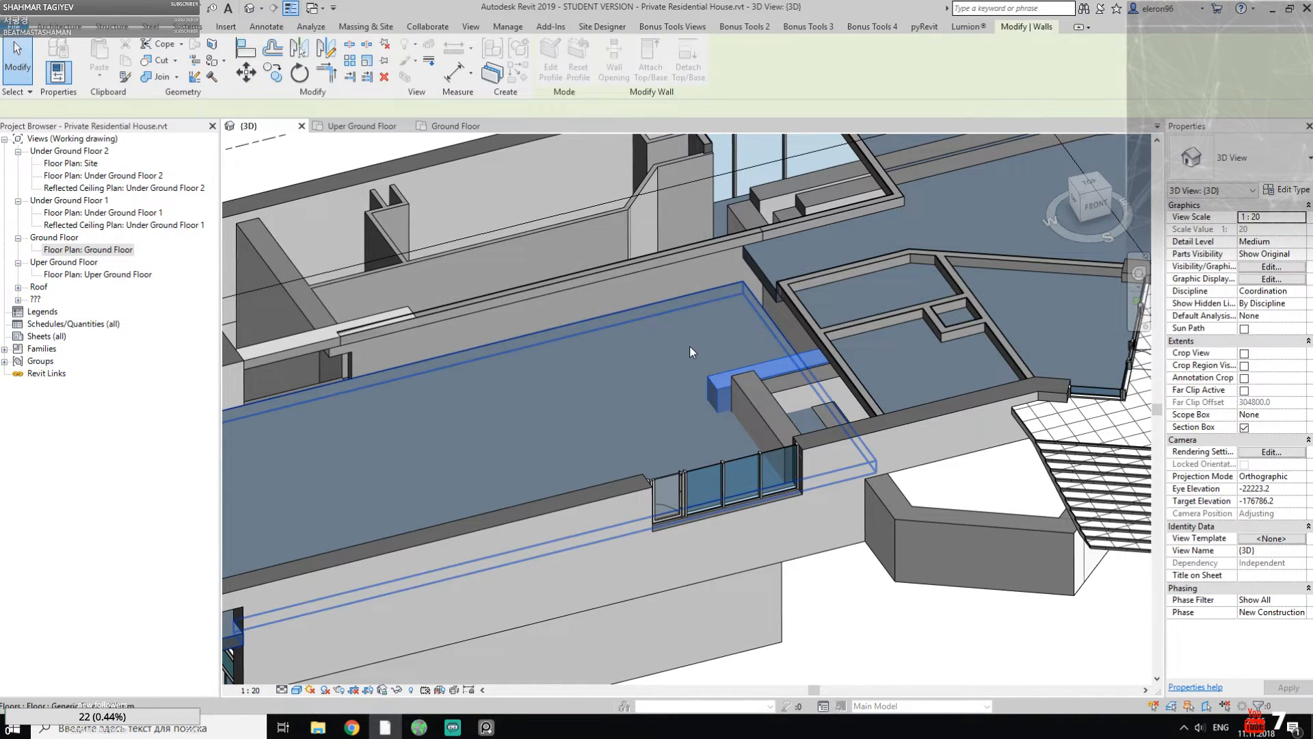
{"action": "left_click", "coordinate": [690, 344]}
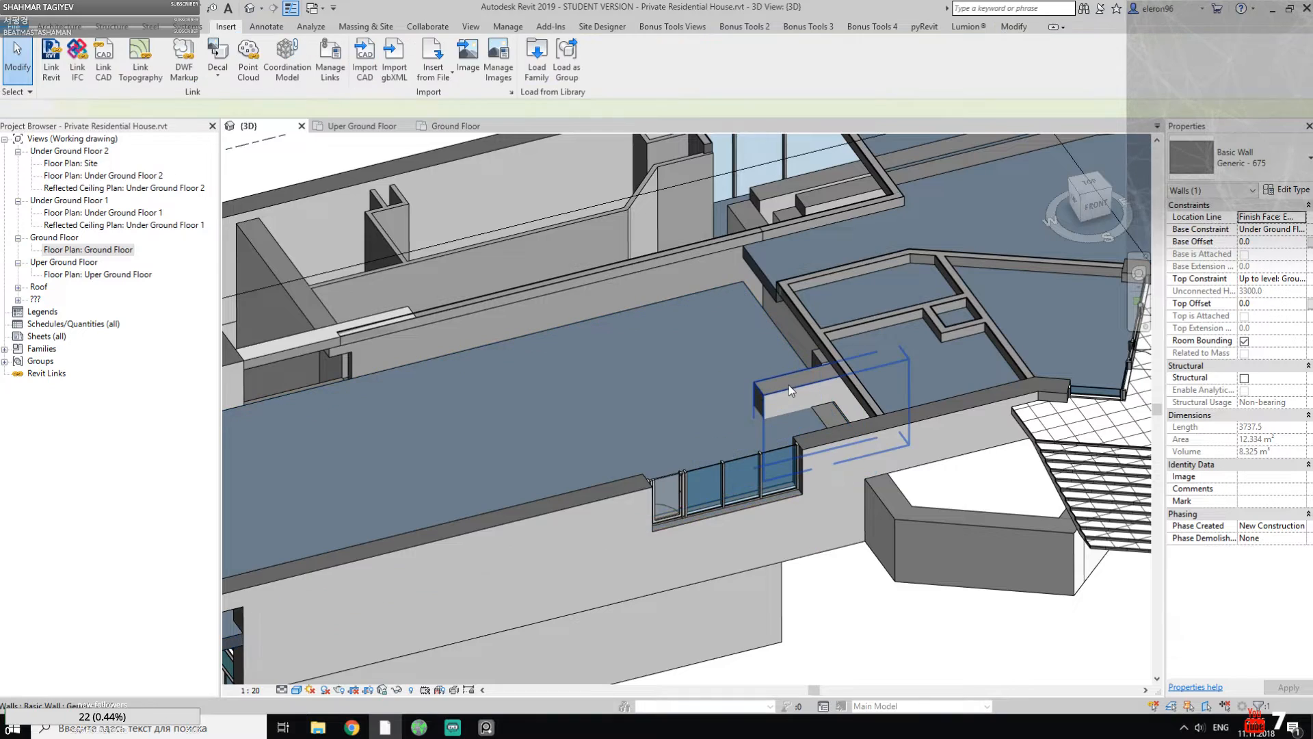
{"action": "key", "text": "Escape"}
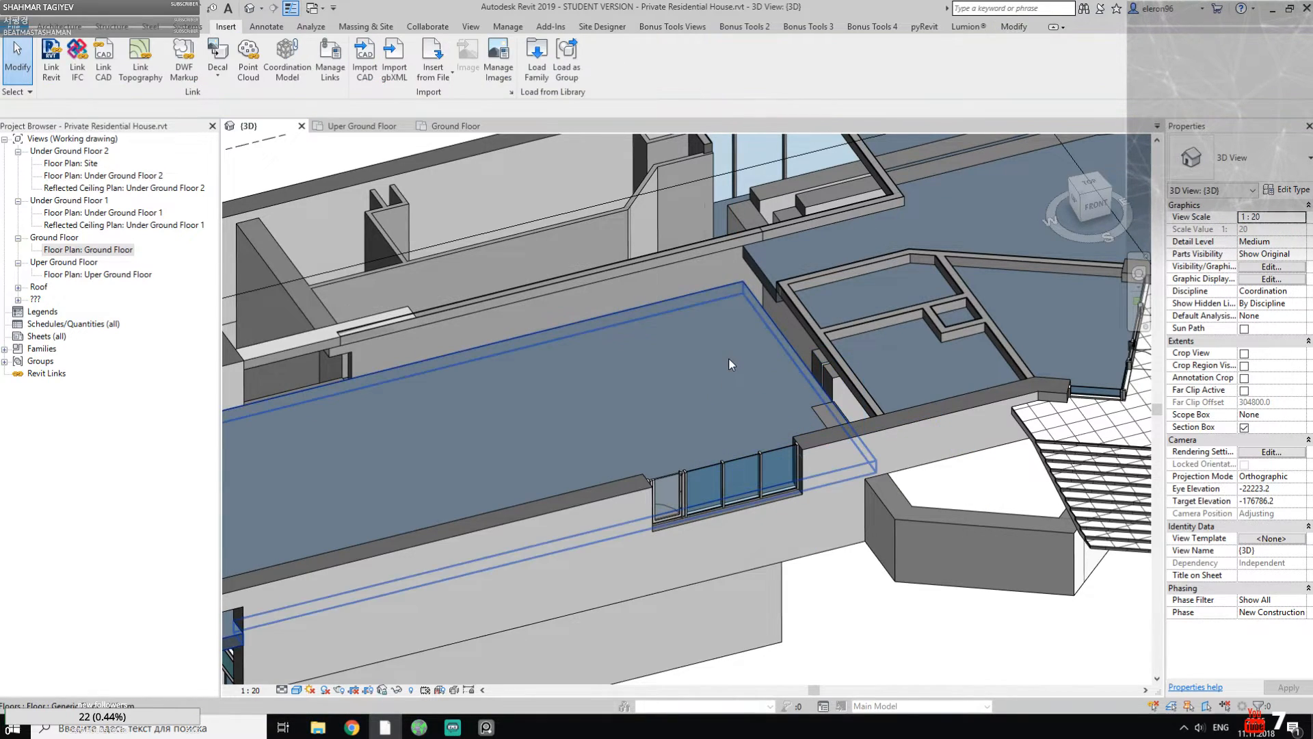
Step: Align the base of the partition wall between the living room and the small rooms with the lowered floor's top
{"action": "scroll", "coordinate": [748, 359], "scroll_direction": "down", "scroll_amount": 2}
{"action": "middle_click_drag", "start_coordinate": [748, 357], "coordinate": [786, 356], "text": "shift"}
{"action": "scroll", "coordinate": [744, 304], "scroll_direction": "up", "scroll_amount": 4}
{"action": "key", "text": "a"}
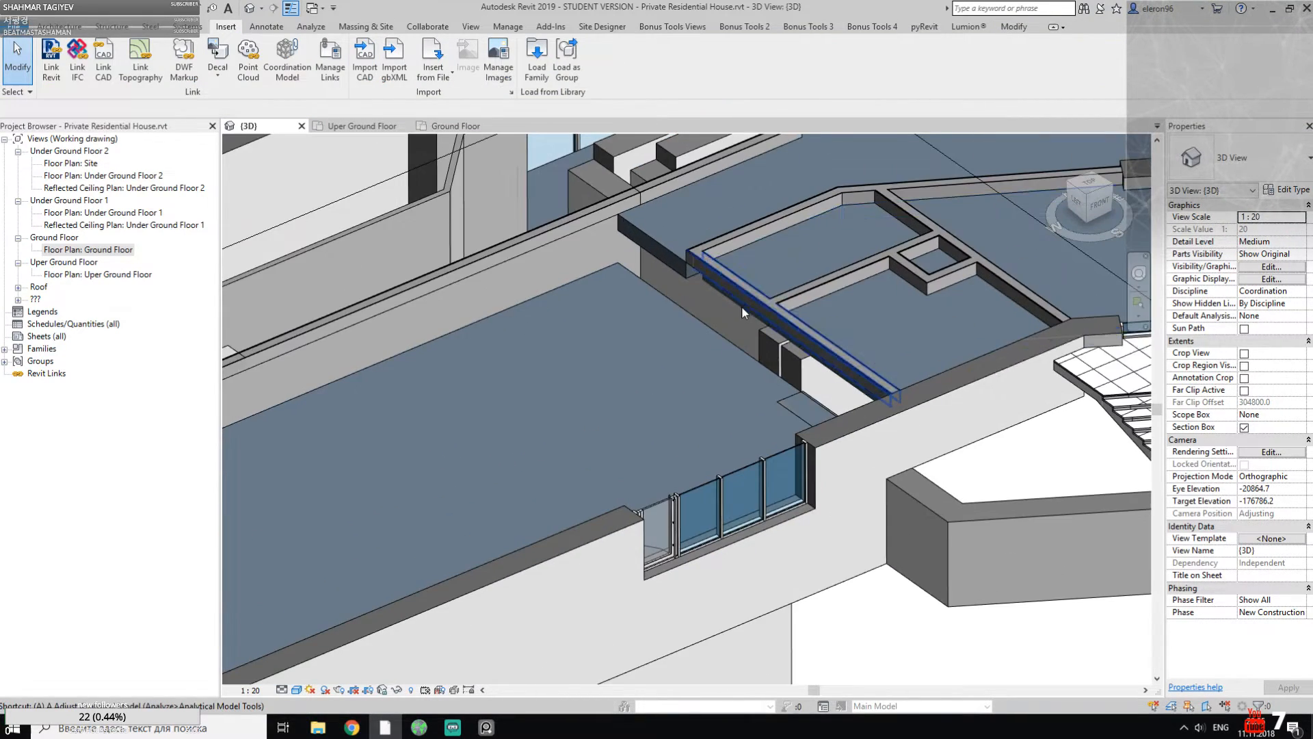
{"action": "key", "text": "l"}
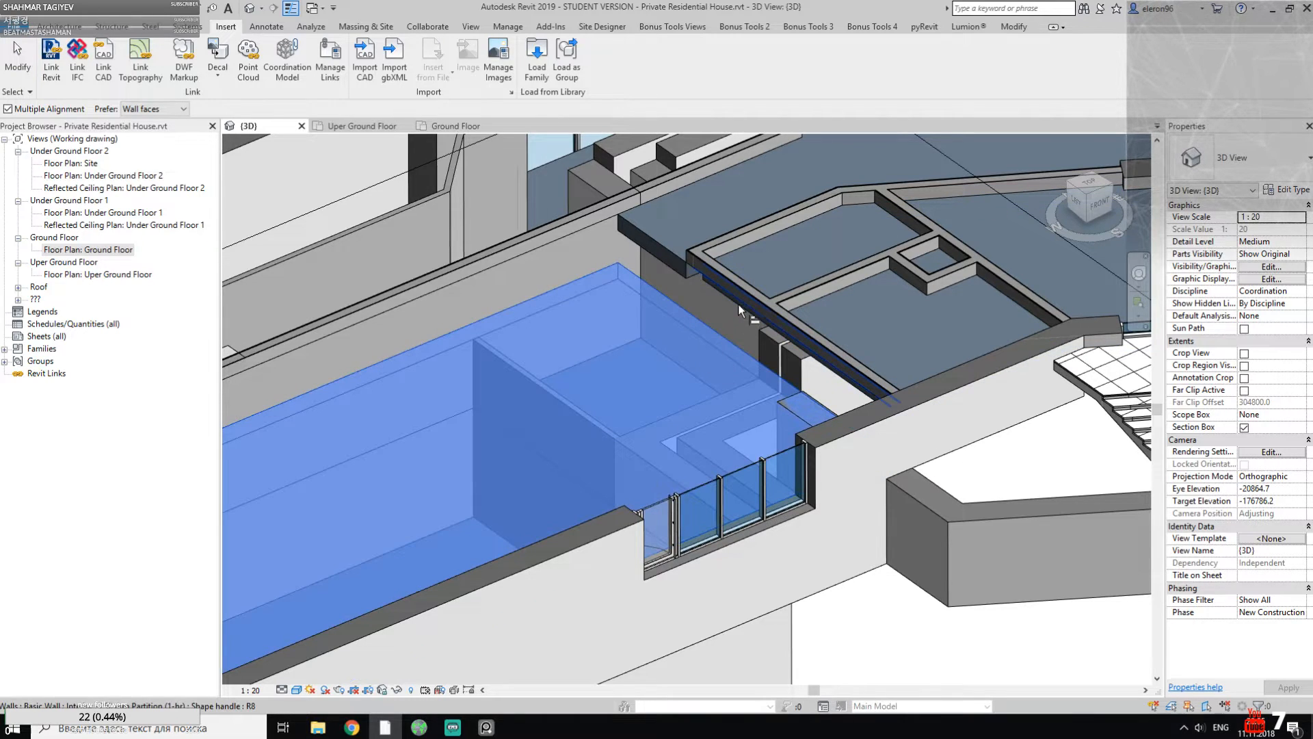
{"action": "left_click", "coordinate": [740, 301]}
{"action": "left_click", "coordinate": [670, 367]}
{"action": "scroll", "coordinate": [721, 314], "scroll_direction": "down", "scroll_amount": 1}
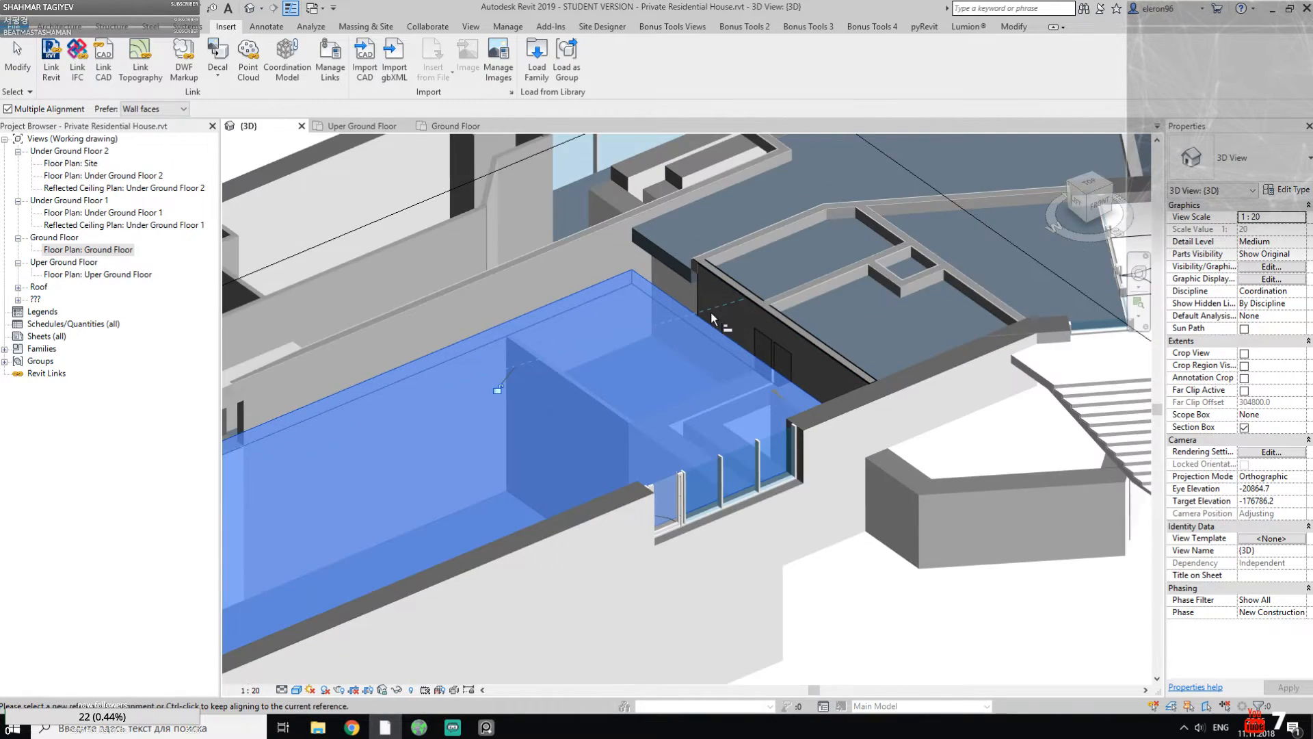
{"action": "scroll", "coordinate": [712, 317], "scroll_direction": "down", "scroll_amount": 2}
{"action": "key", "text": "Escape"}
{"action": "key", "text": "Escape"}
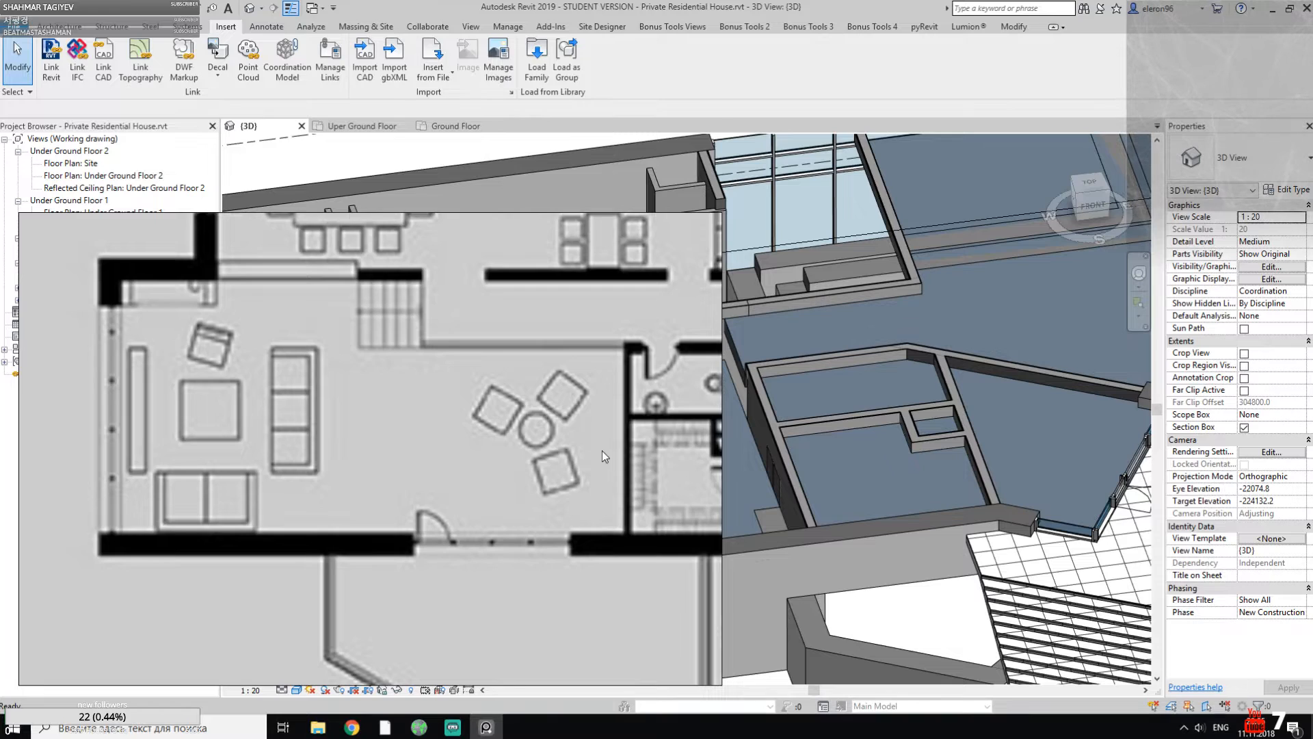
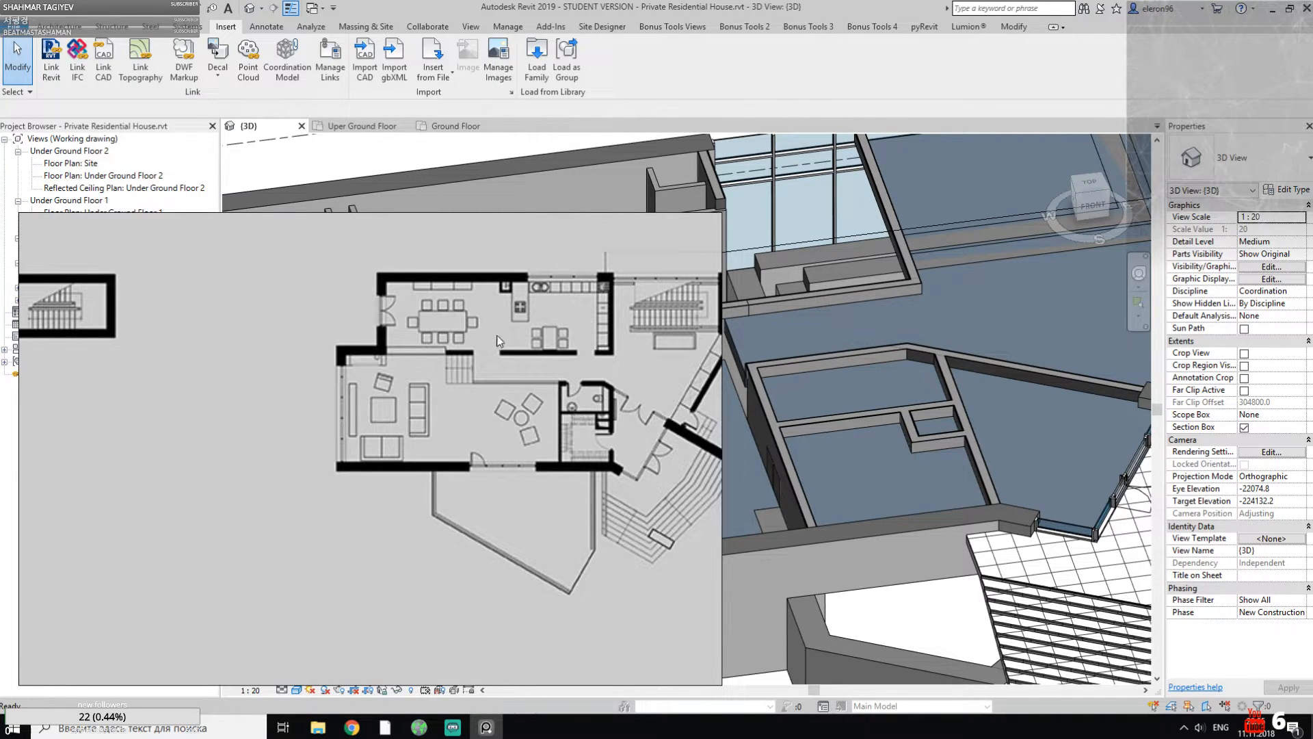
Step: Extend the hall floor into the living room by moving its end boundary edge alongside the kitchen wall, without attaching walls to its bottom
{"action": "left_click", "coordinate": [487, 729]}
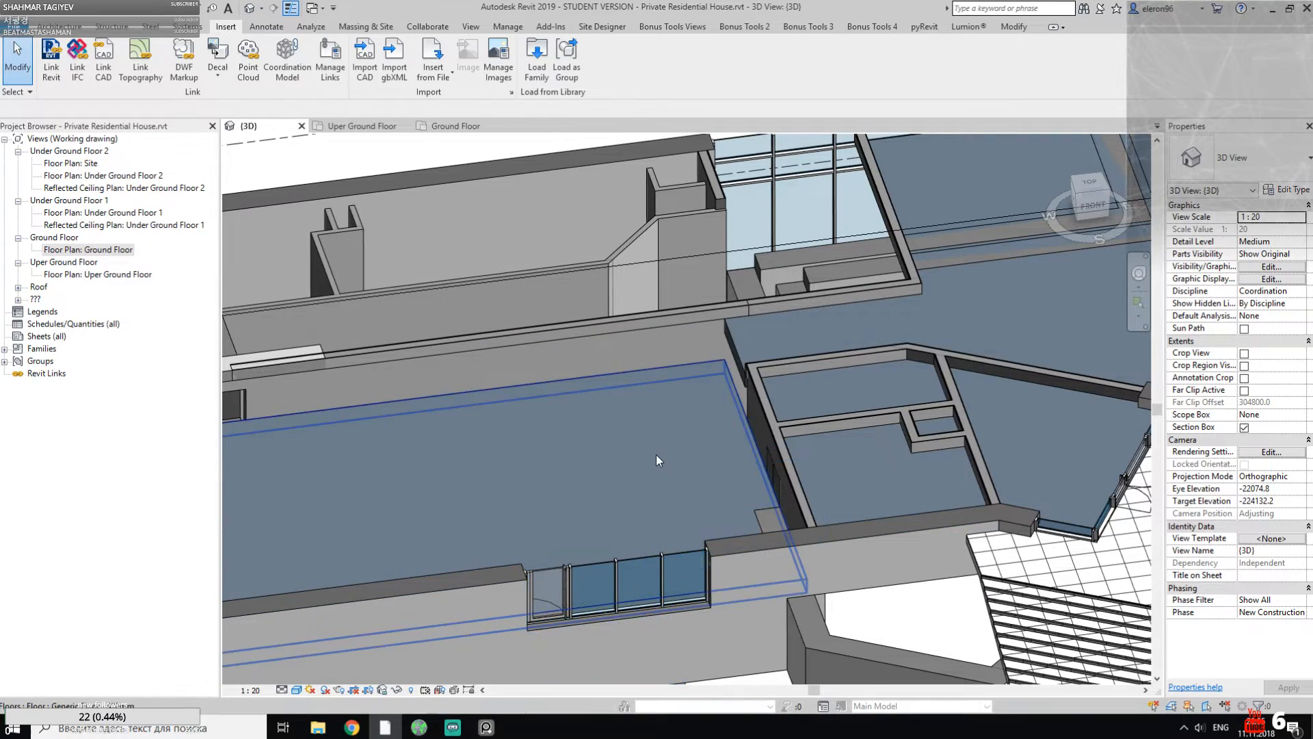
{"action": "scroll", "coordinate": [655, 454], "scroll_direction": "down", "scroll_amount": 2}
{"action": "middle_click_drag", "start_coordinate": [650, 446], "coordinate": [719, 423], "text": "shift"}
{"action": "scroll", "coordinate": [741, 451], "scroll_direction": "down", "scroll_amount": 2}
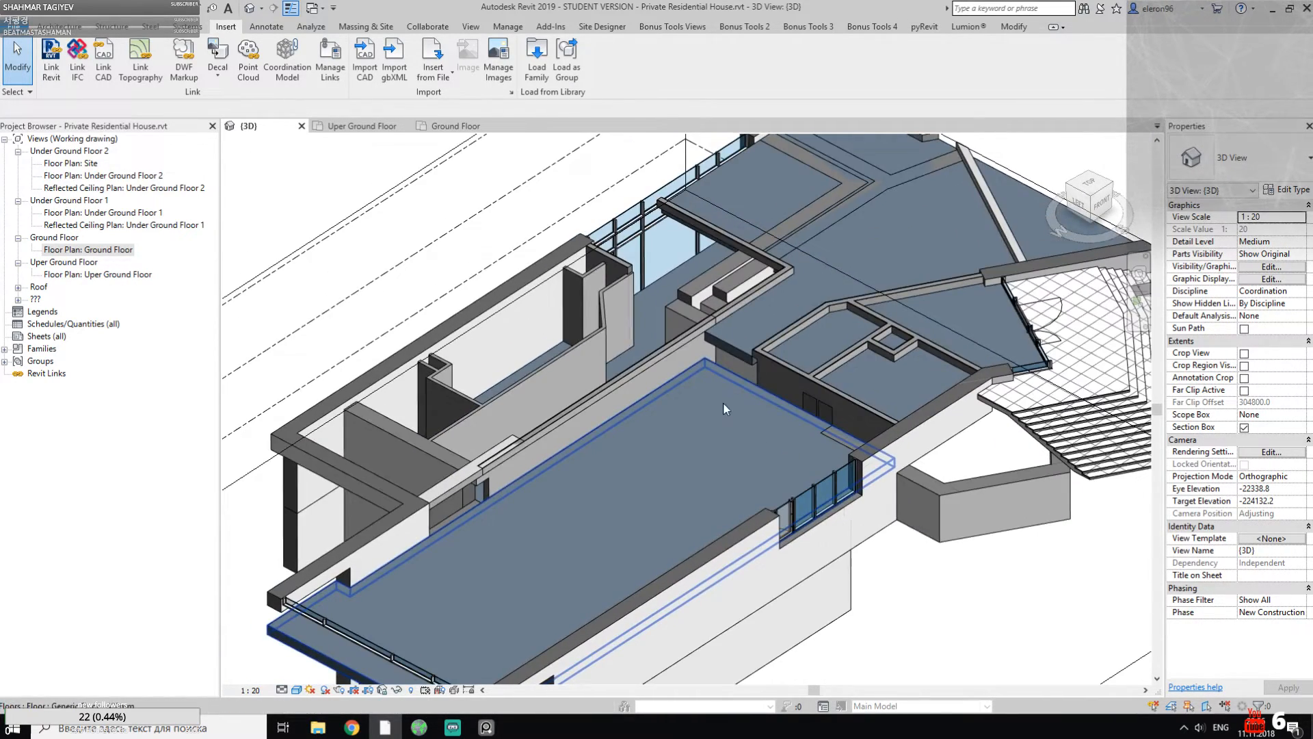
{"action": "left_click", "coordinate": [730, 350]}
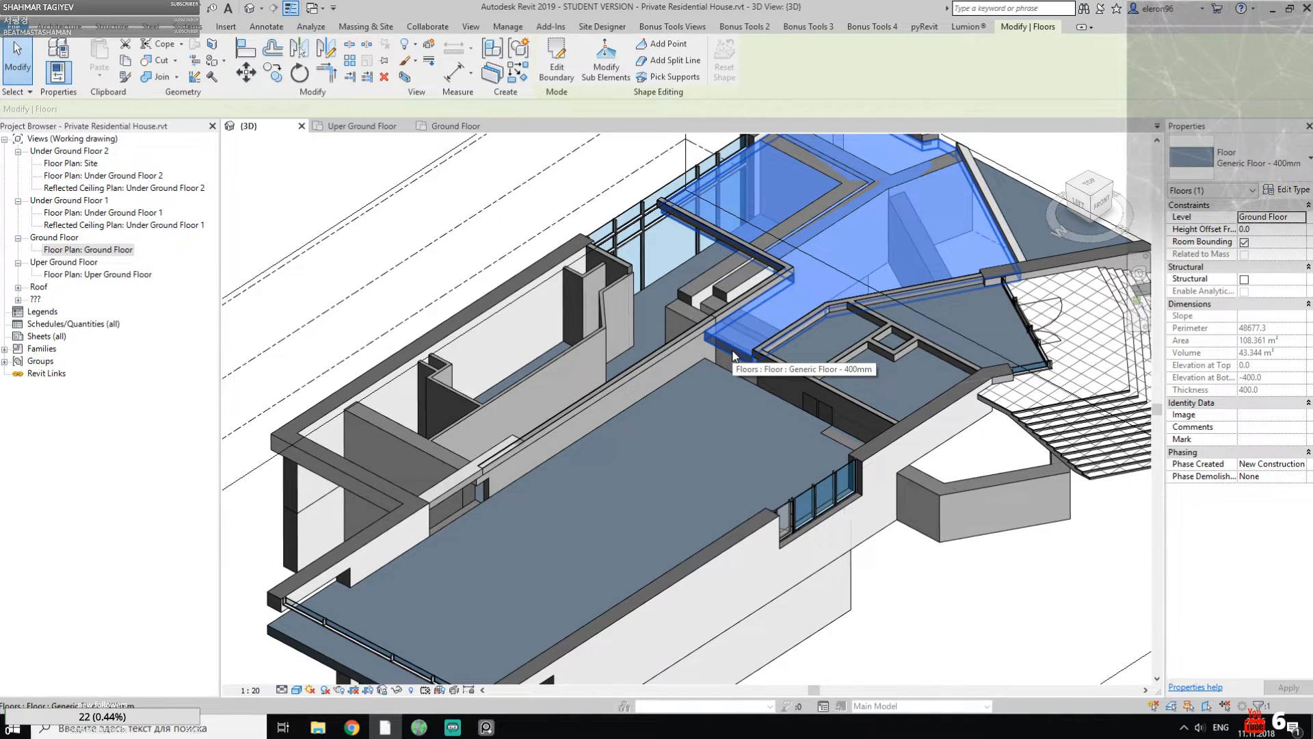
{"action": "left_click", "coordinate": [556, 67]}
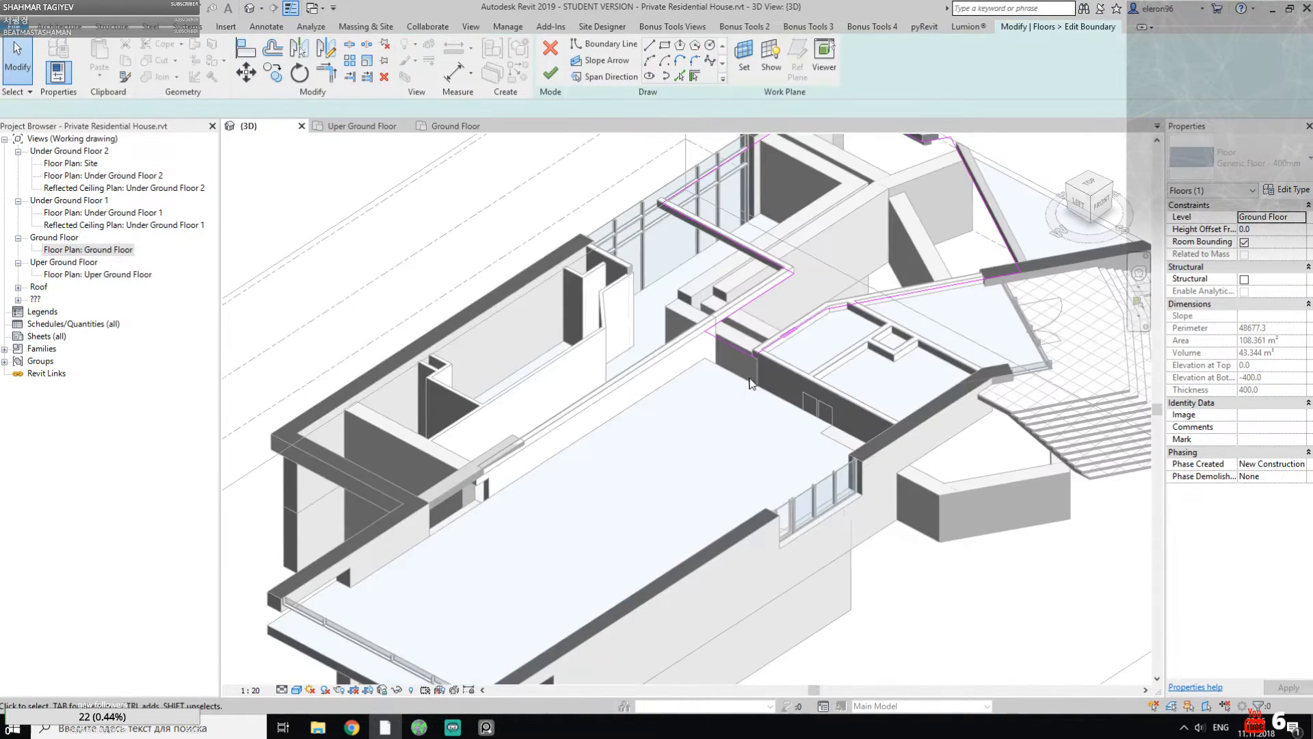
{"action": "left_click", "coordinate": [719, 342]}
{"action": "left_click_drag", "start_coordinate": [640, 401], "coordinate": [618, 422]}
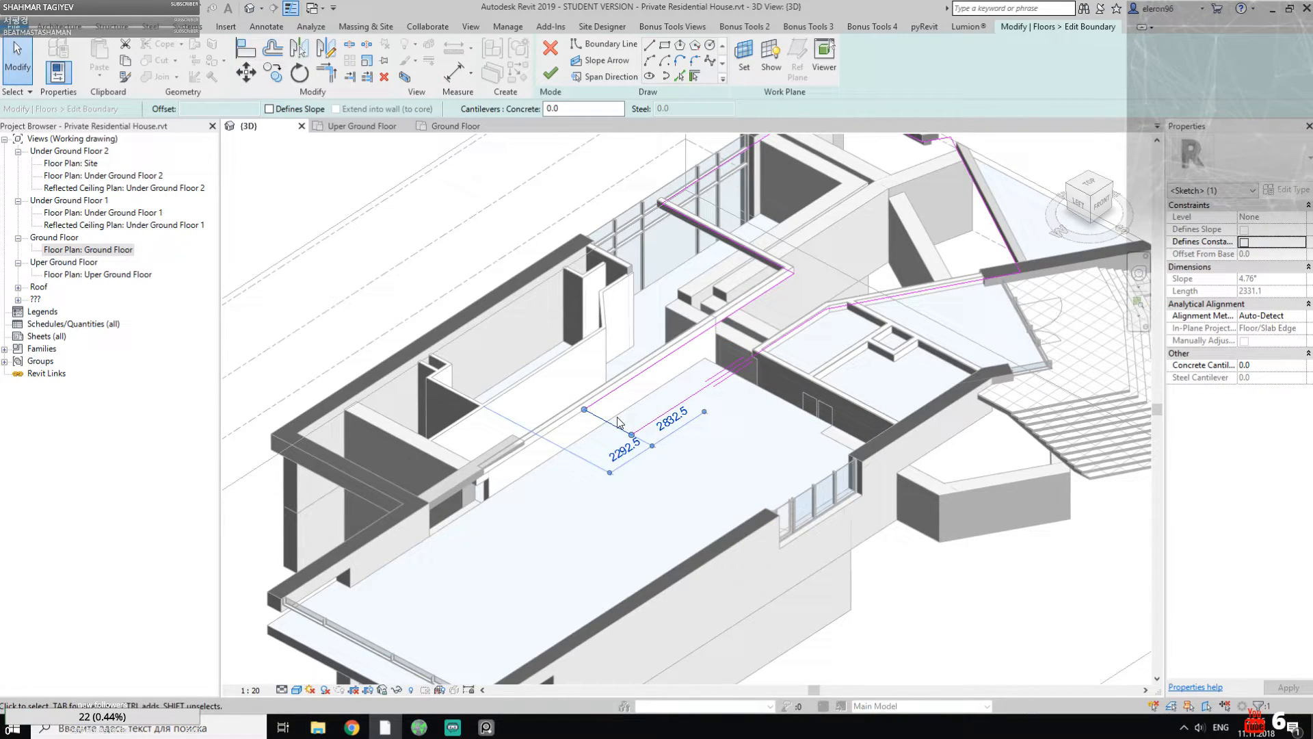
{"action": "left_click", "coordinate": [724, 438]}
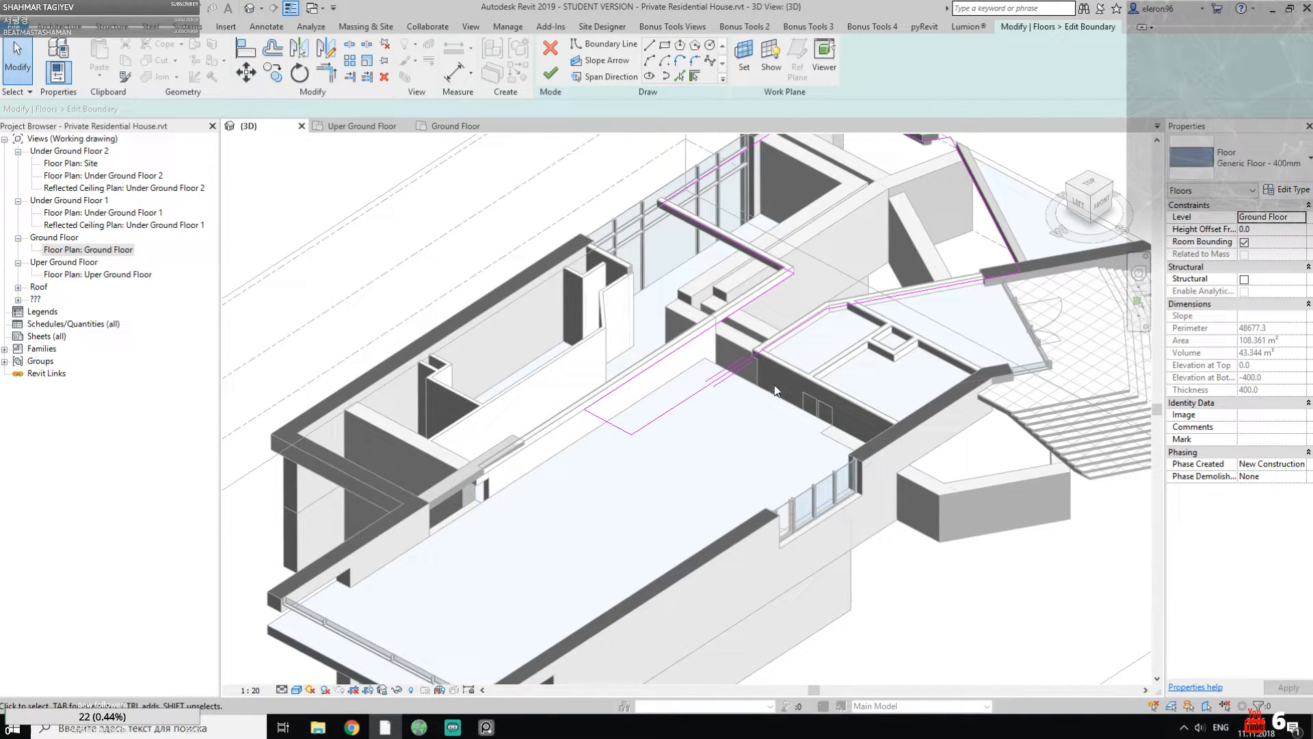
{"action": "left_click", "coordinate": [556, 77]}
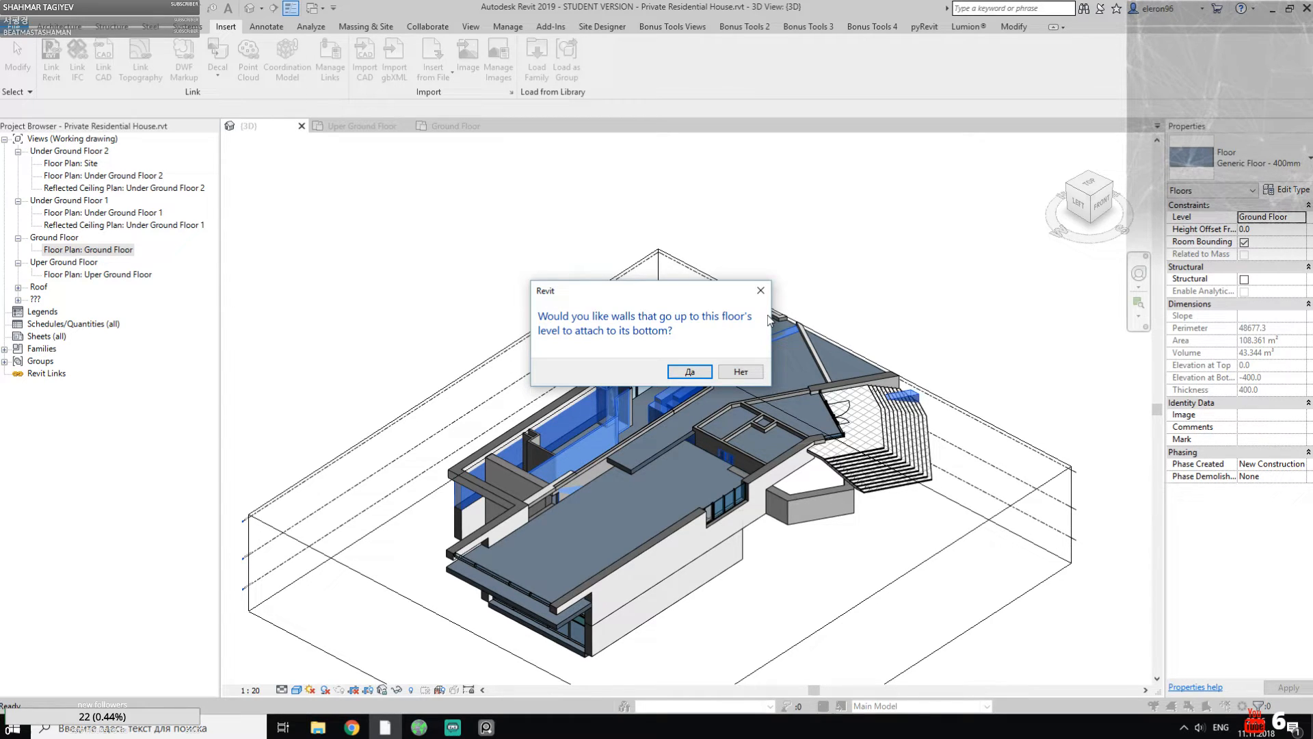
{"action": "left_click", "coordinate": [742, 371]}
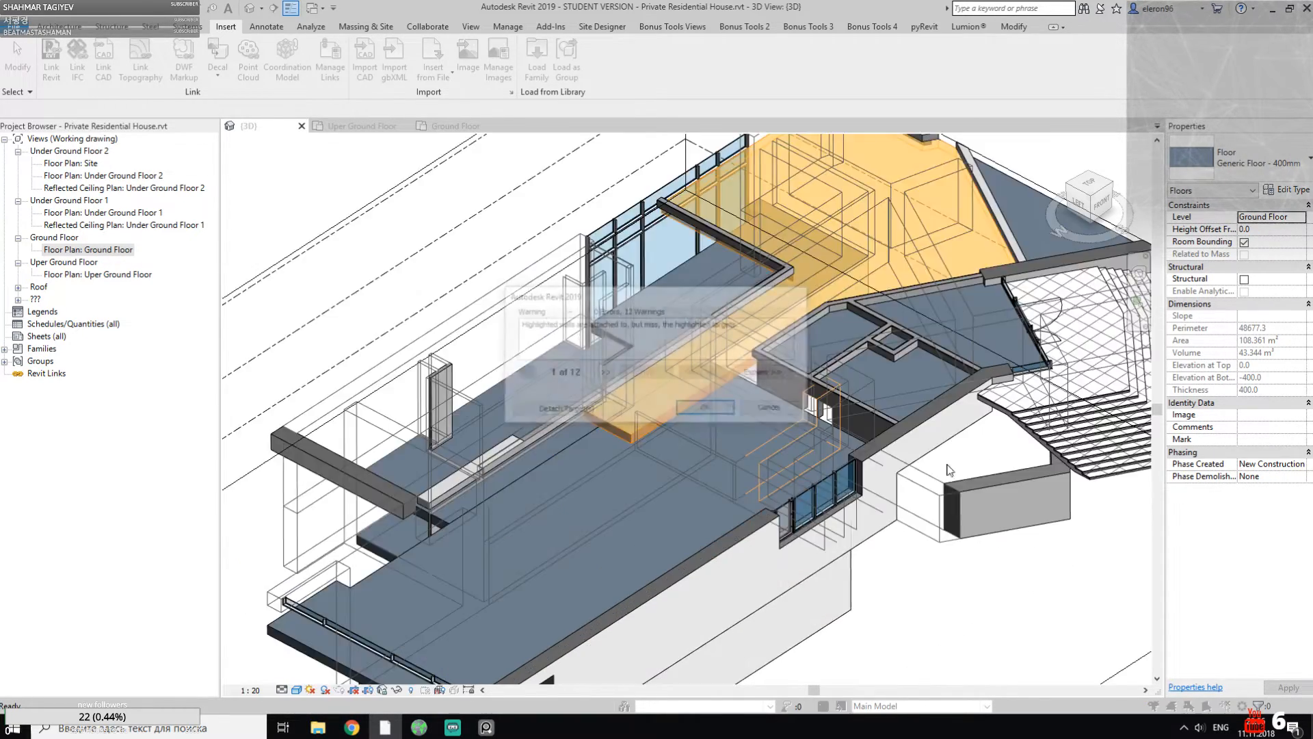
{"action": "left_click", "coordinate": [704, 414]}
Step: Delete the wall protruding through the outer edge of the entrance stairs
{"action": "scroll", "coordinate": [752, 389], "scroll_direction": "down", "scroll_amount": 2}
{"action": "middle_click_drag", "start_coordinate": [752, 389], "coordinate": [681, 358], "text": "shift"}
{"action": "left_click", "coordinate": [1050, 384]}
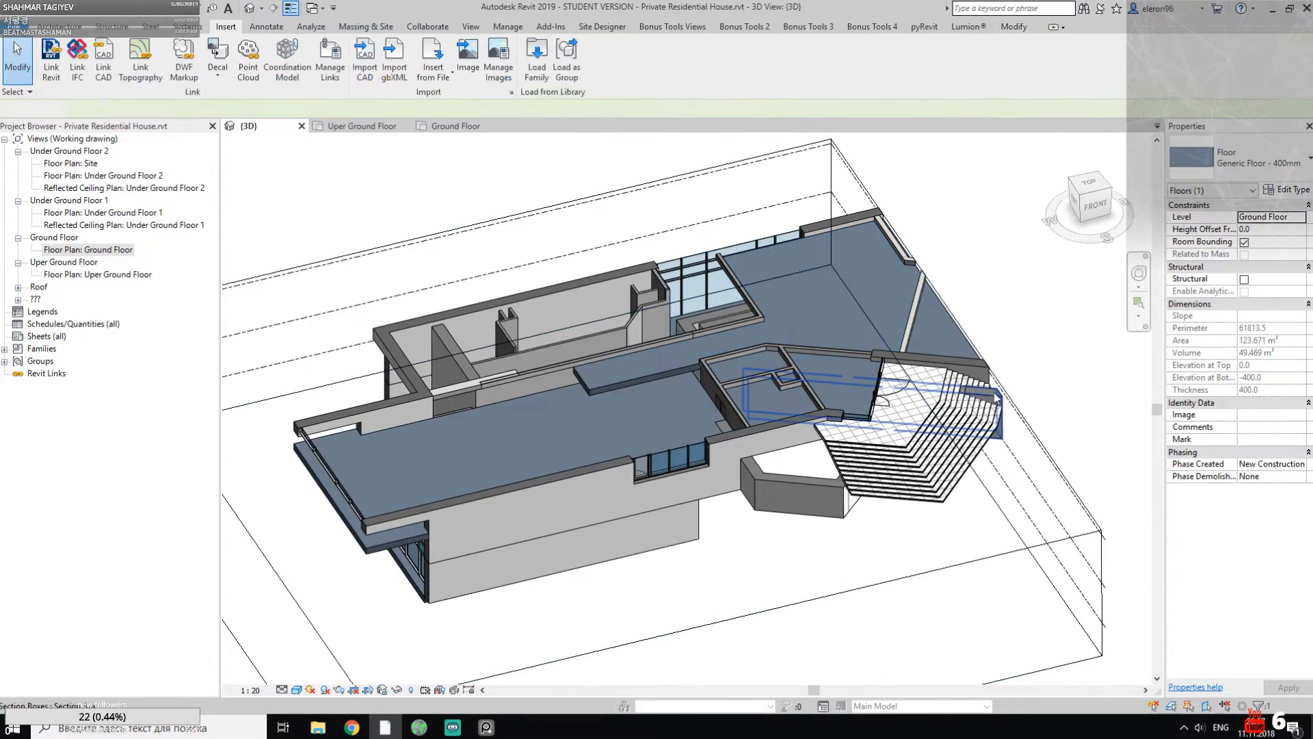
{"action": "left_click", "coordinate": [988, 403]}
{"action": "key", "text": "Delete"}
Step: Attach the top of the terrace side wall that protrudes into the living room to the living-room floor, after checking the reference plan
{"action": "middle_click_drag", "start_coordinate": [496, 375], "coordinate": [648, 373], "text": "shift"}
{"action": "scroll", "coordinate": [729, 415], "scroll_direction": "up", "scroll_amount": 2}
{"action": "middle_click_drag", "start_coordinate": [798, 442], "coordinate": [630, 383], "text": "shift"}
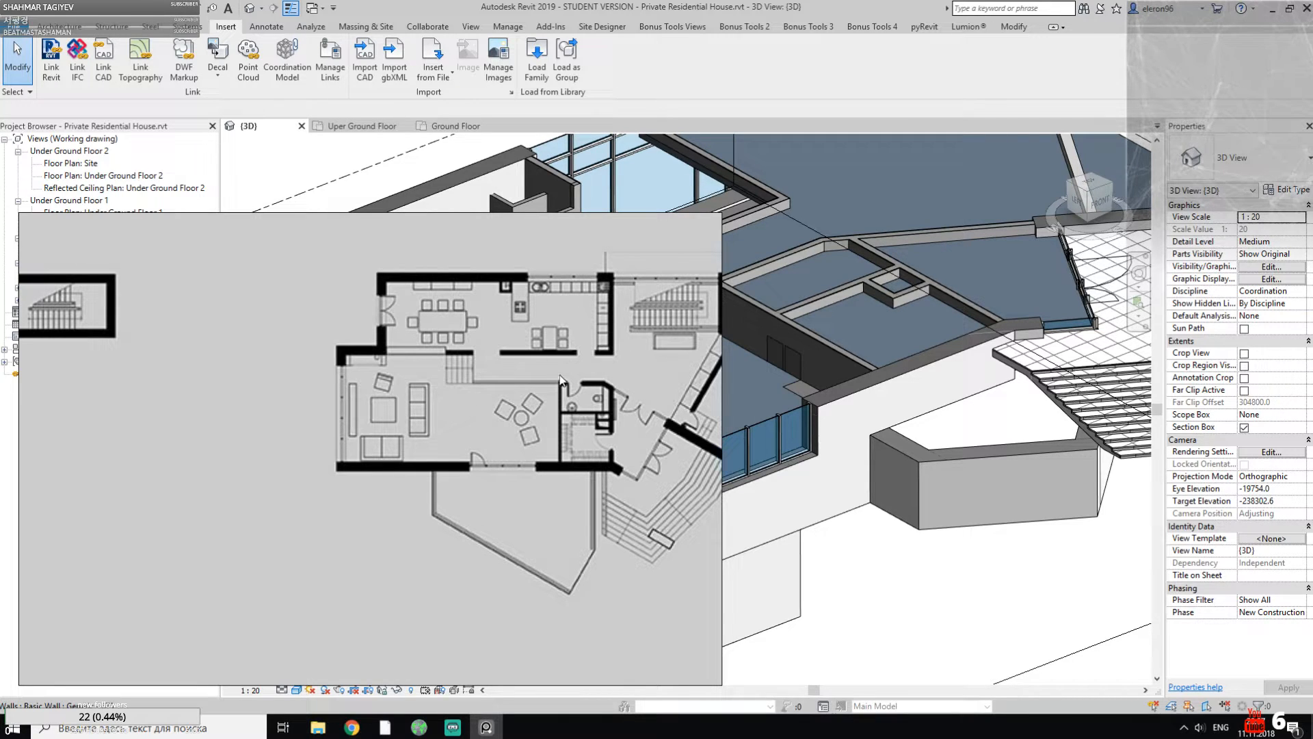
{"action": "left_click_drag", "start_coordinate": [574, 375], "coordinate": [440, 359]}
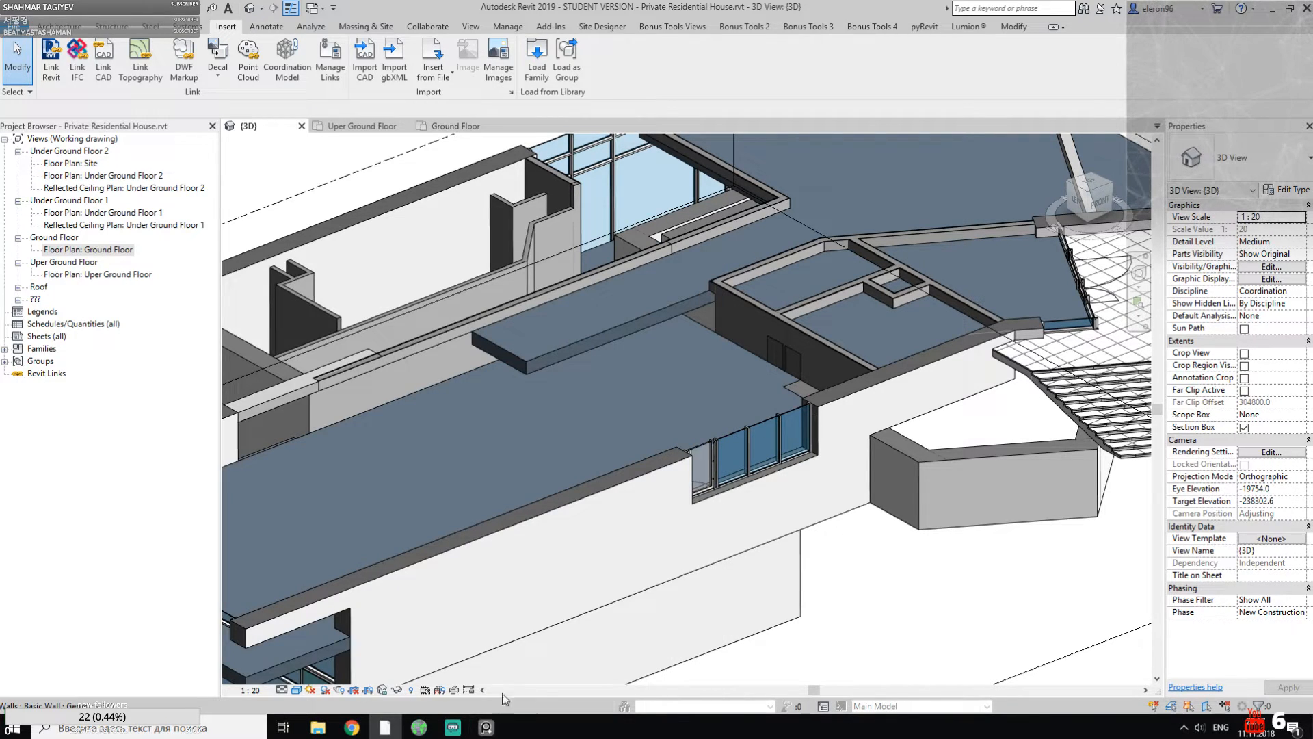
{"action": "middle_click_drag", "start_coordinate": [654, 457], "coordinate": [820, 477], "text": "shift"}
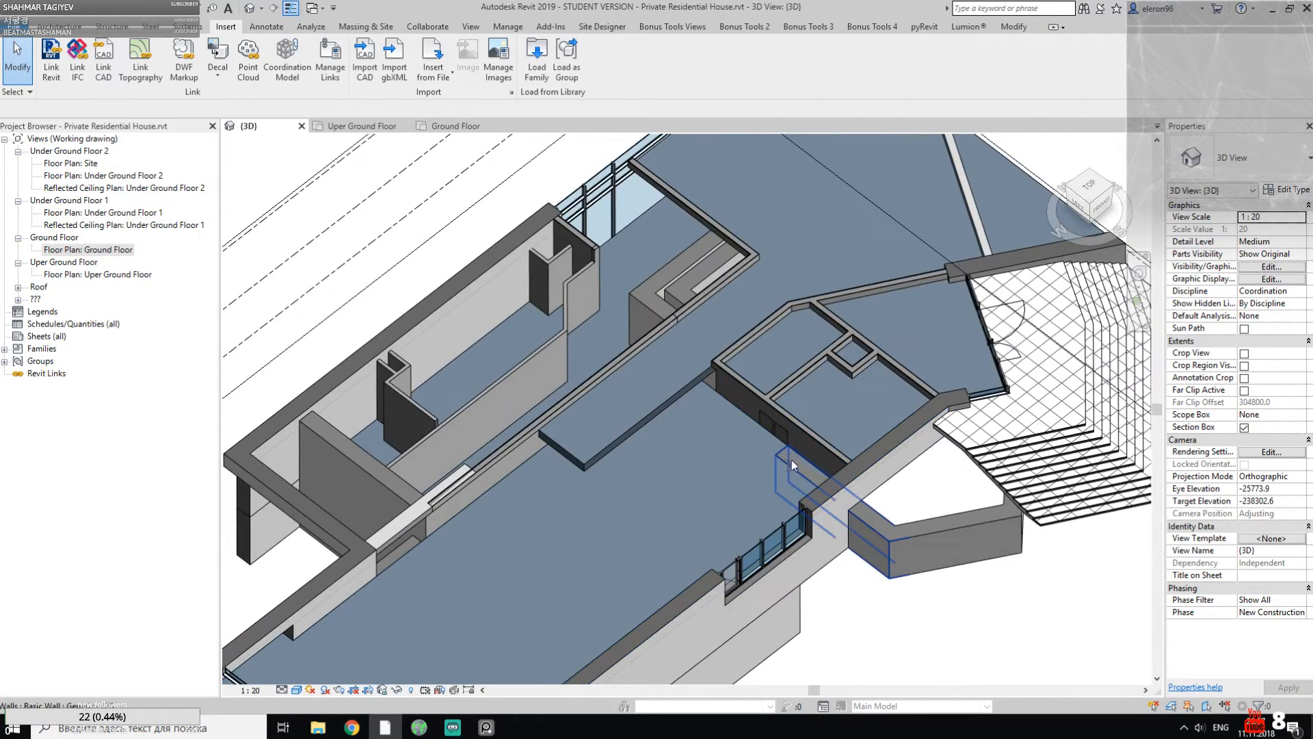
{"action": "left_click", "coordinate": [797, 466]}
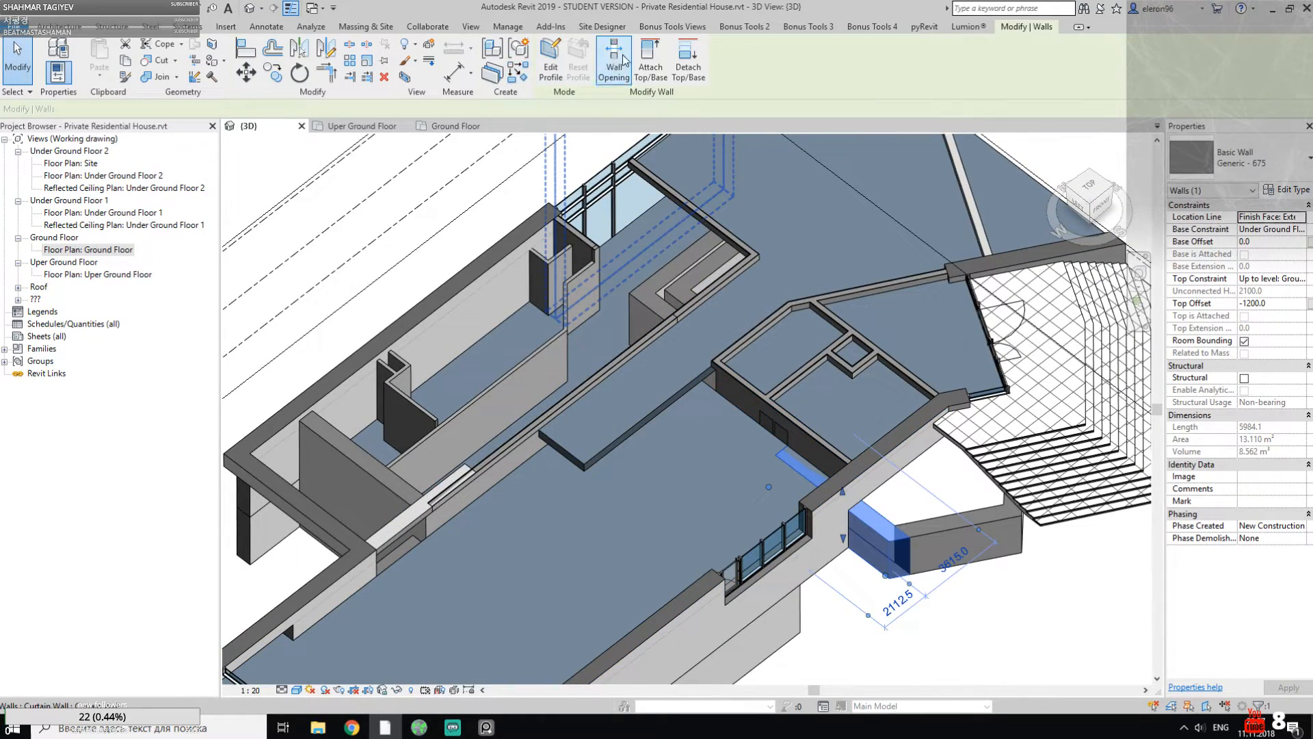
{"action": "scroll", "coordinate": [789, 391], "scroll_direction": "down", "scroll_amount": 3}
{"action": "middle_click_drag", "start_coordinate": [926, 454], "coordinate": [853, 486], "text": "shift"}
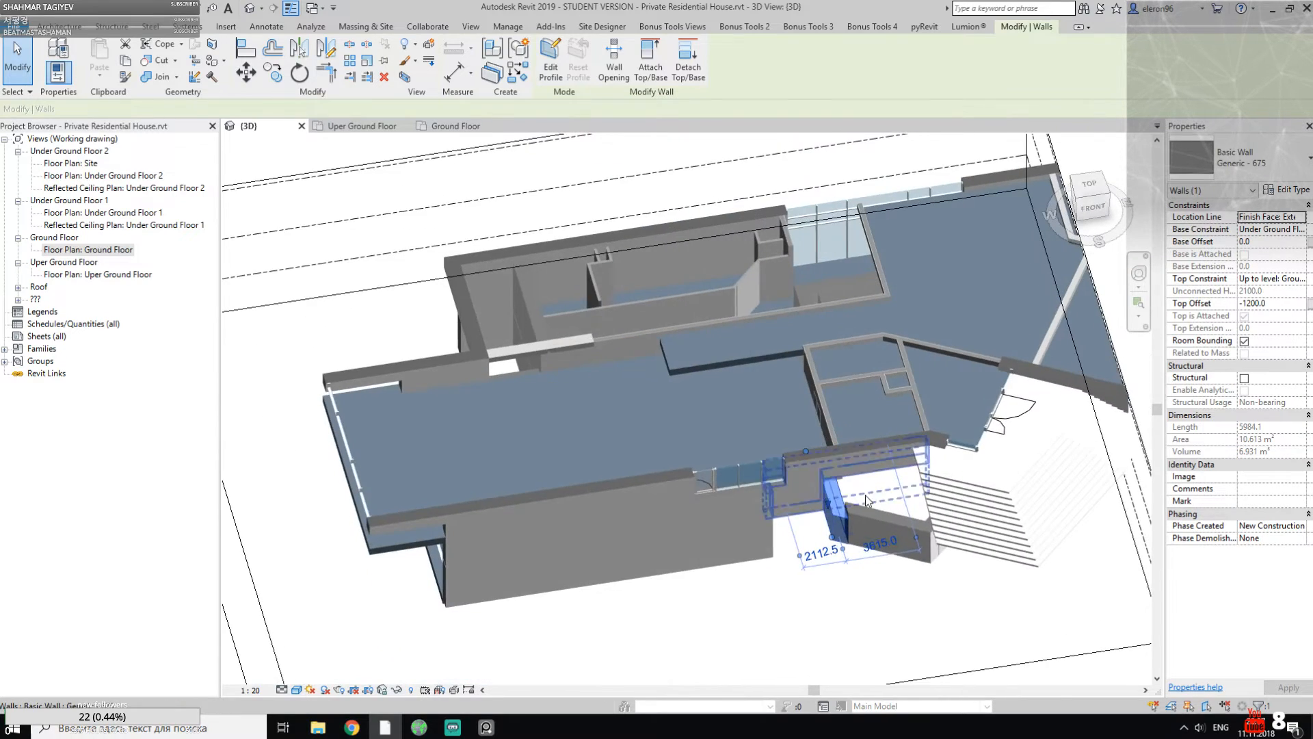
{"action": "key", "text": "Escape"}
Step: Align the top of the terrace's front wall with the top of its side wall nearest the storefront
{"action": "scroll", "coordinate": [890, 516], "scroll_direction": "up", "scroll_amount": 3}
{"action": "key", "text": "a"}
{"action": "key", "text": "l"}
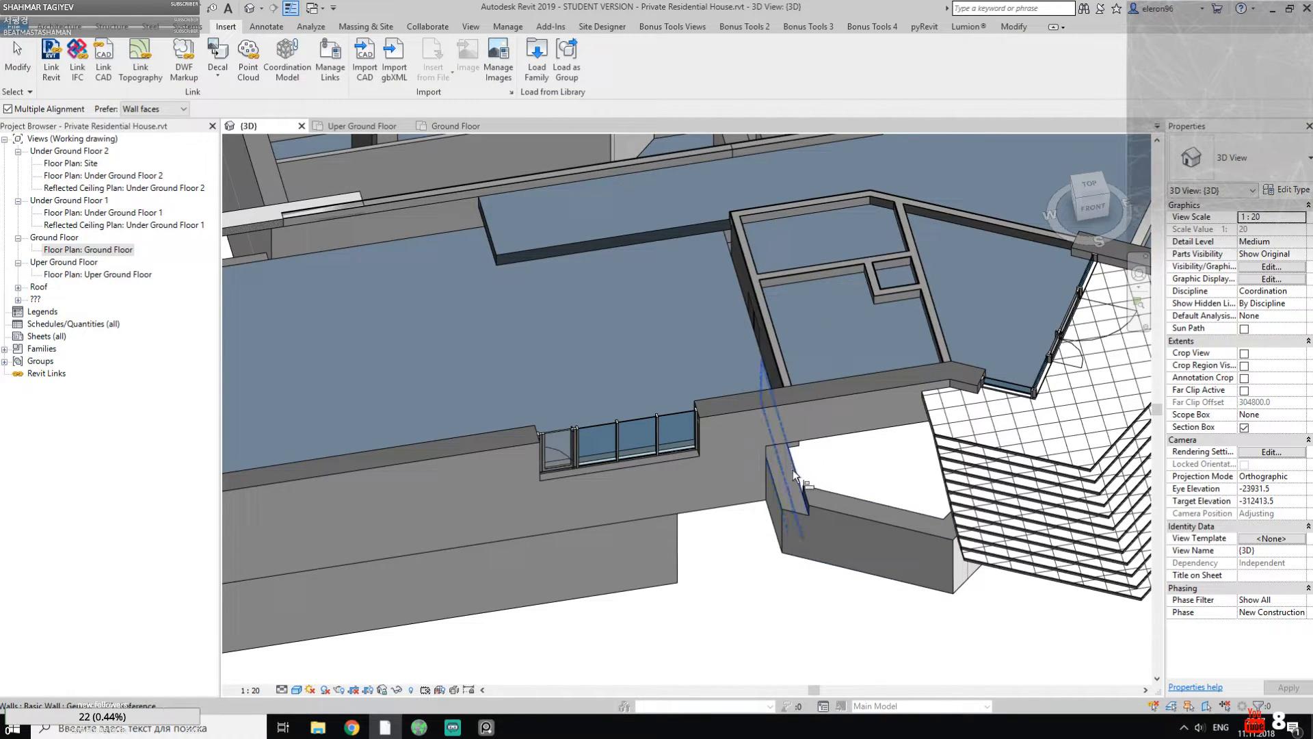
{"action": "scroll", "coordinate": [791, 483], "scroll_direction": "up", "scroll_amount": 2}
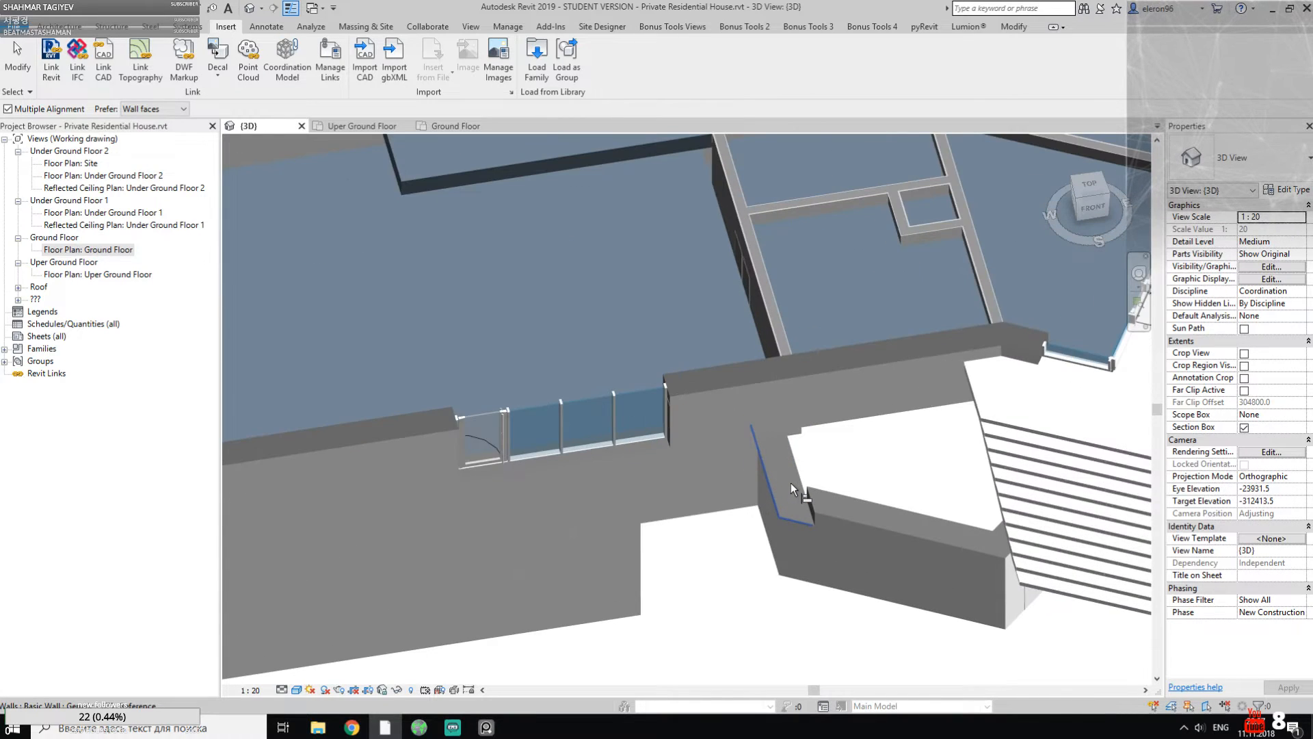
{"action": "left_click", "coordinate": [790, 482]}
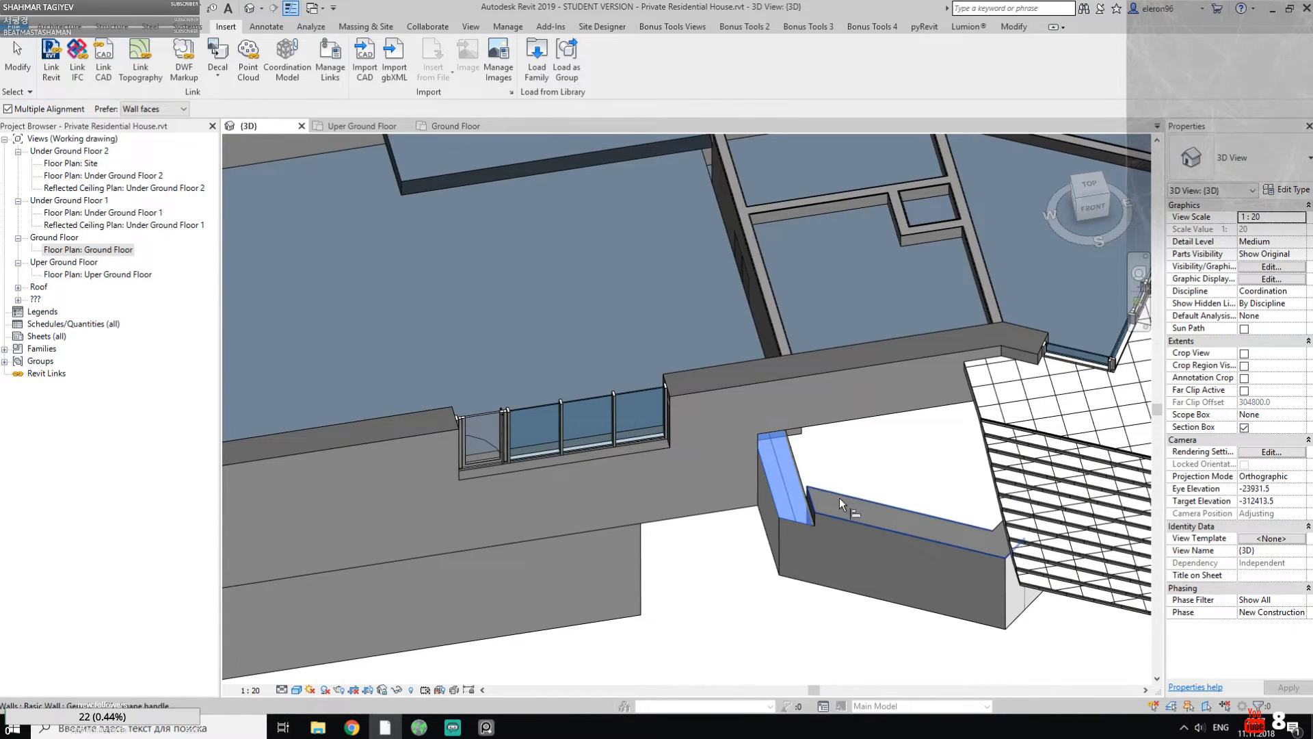
Step: Turn off the section box in the 3D view to show the whole house from outside
{"action": "middle_click_drag", "start_coordinate": [864, 451], "coordinate": [765, 587], "text": "shift"}
{"action": "scroll", "coordinate": [795, 438], "scroll_direction": "down", "scroll_amount": 4}
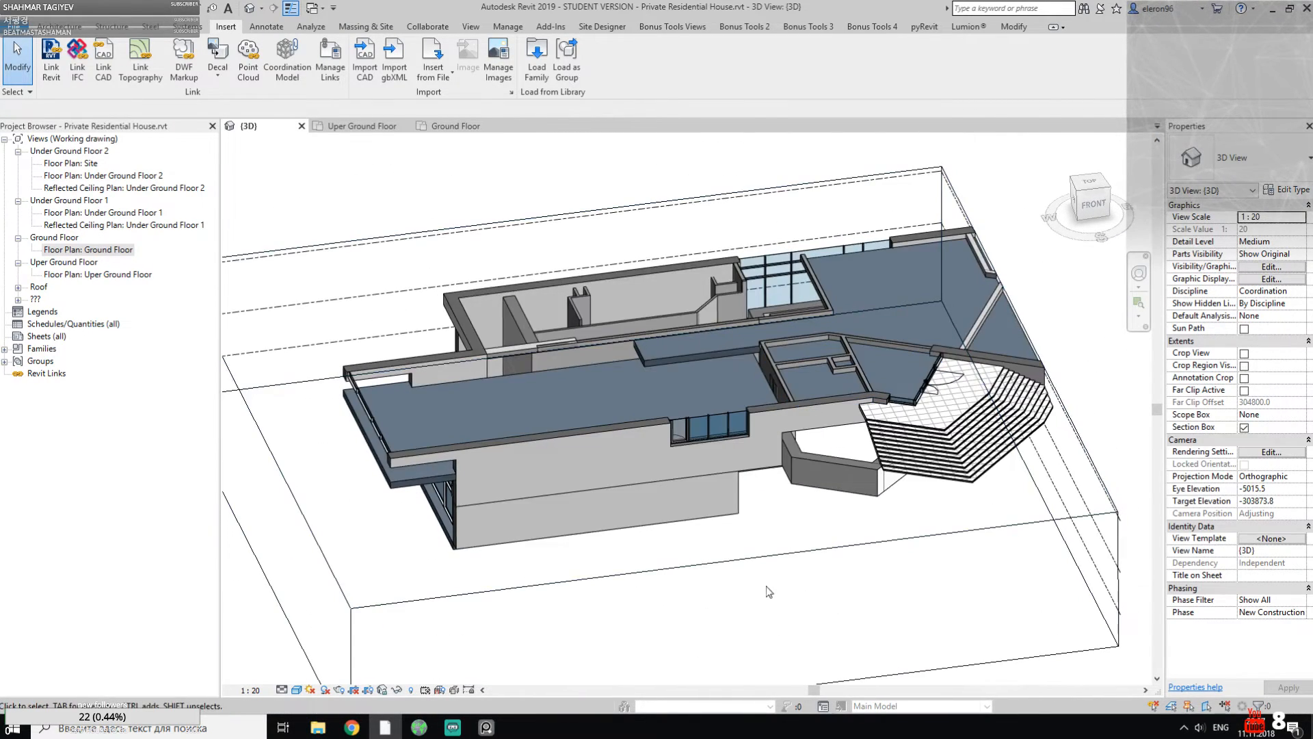
{"action": "left_click", "coordinate": [1244, 427]}
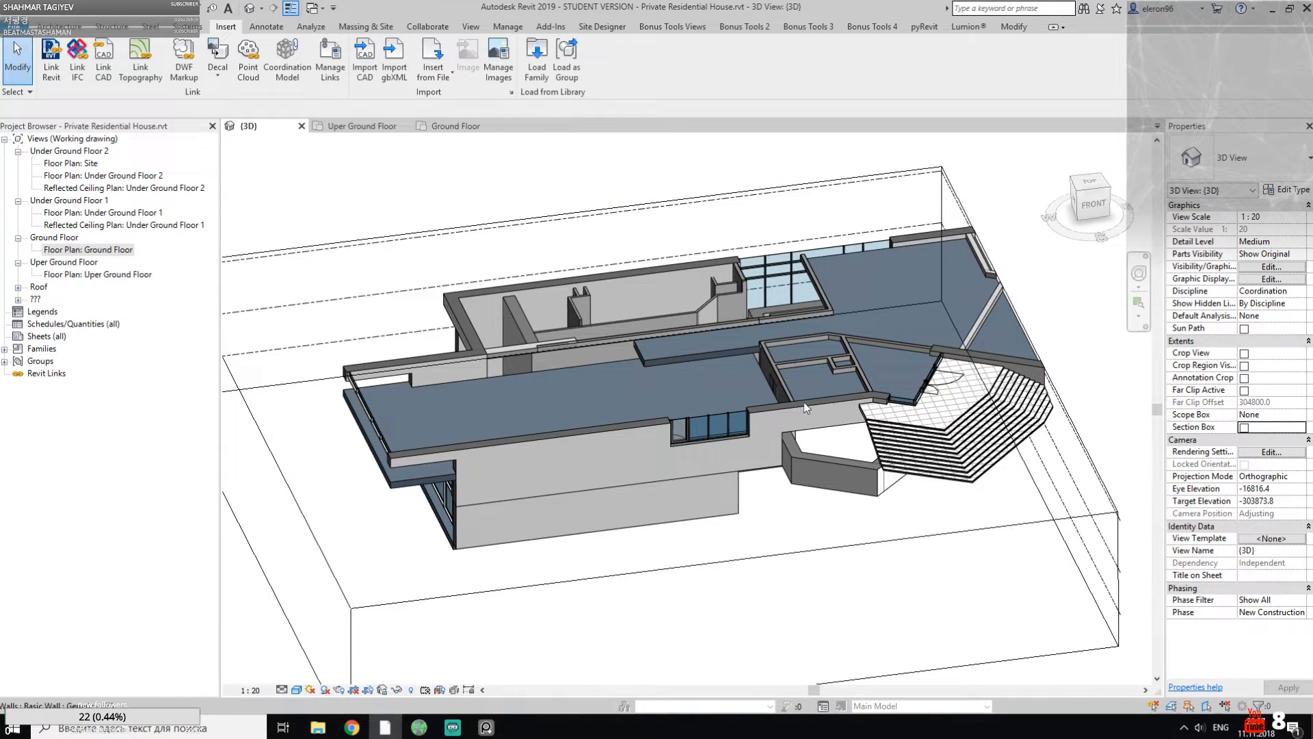
{"action": "middle_click_drag", "start_coordinate": [860, 397], "coordinate": [715, 383], "text": "shift"}
{"action": "scroll", "coordinate": [718, 393], "scroll_direction": "up", "scroll_amount": 4}
{"action": "middle_click_drag", "start_coordinate": [733, 431], "coordinate": [841, 434], "text": "shift"}
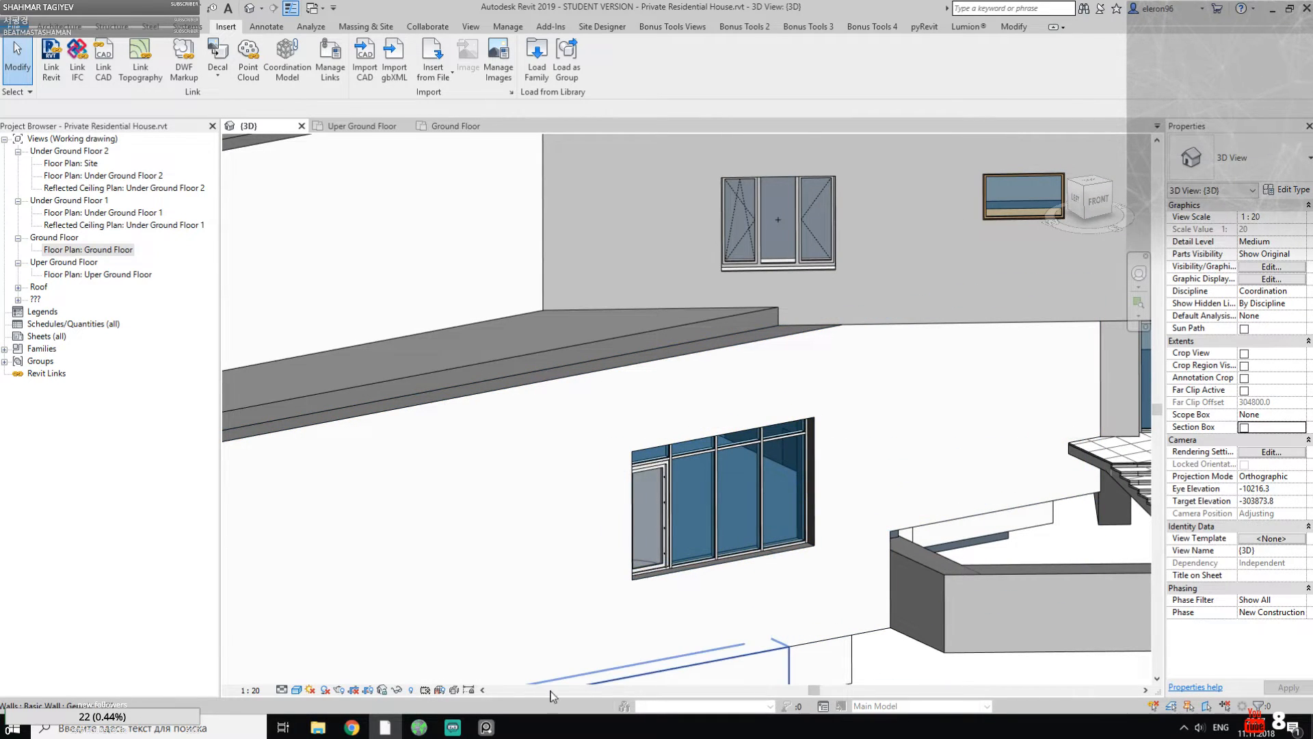
Step: Examine the windows around the glazed stairwell in the reference photos and compare them with the model's rear facade
{"action": "left_click", "coordinate": [490, 722]}
{"action": "scroll", "coordinate": [489, 473], "scroll_direction": "down", "scroll_amount": 6}
{"action": "middle_click_drag", "start_coordinate": [493, 562], "coordinate": [464, 359]}
{"action": "middle_click_drag", "start_coordinate": [557, 493], "coordinate": [408, 294]}
{"action": "scroll", "coordinate": [450, 515], "scroll_direction": "up", "scroll_amount": 3}
{"action": "scroll", "coordinate": [446, 509], "scroll_direction": "up", "scroll_amount": 4}
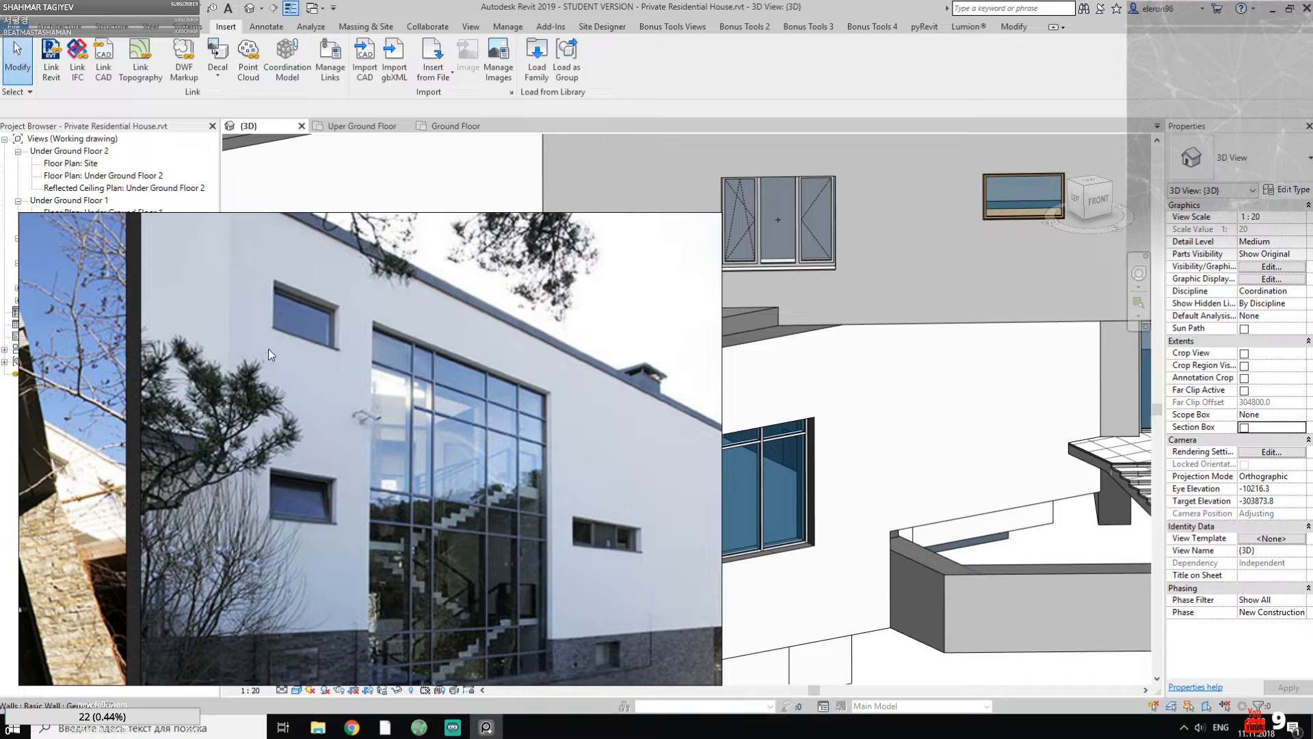
{"action": "scroll", "coordinate": [528, 480], "scroll_direction": "down", "scroll_amount": 5}
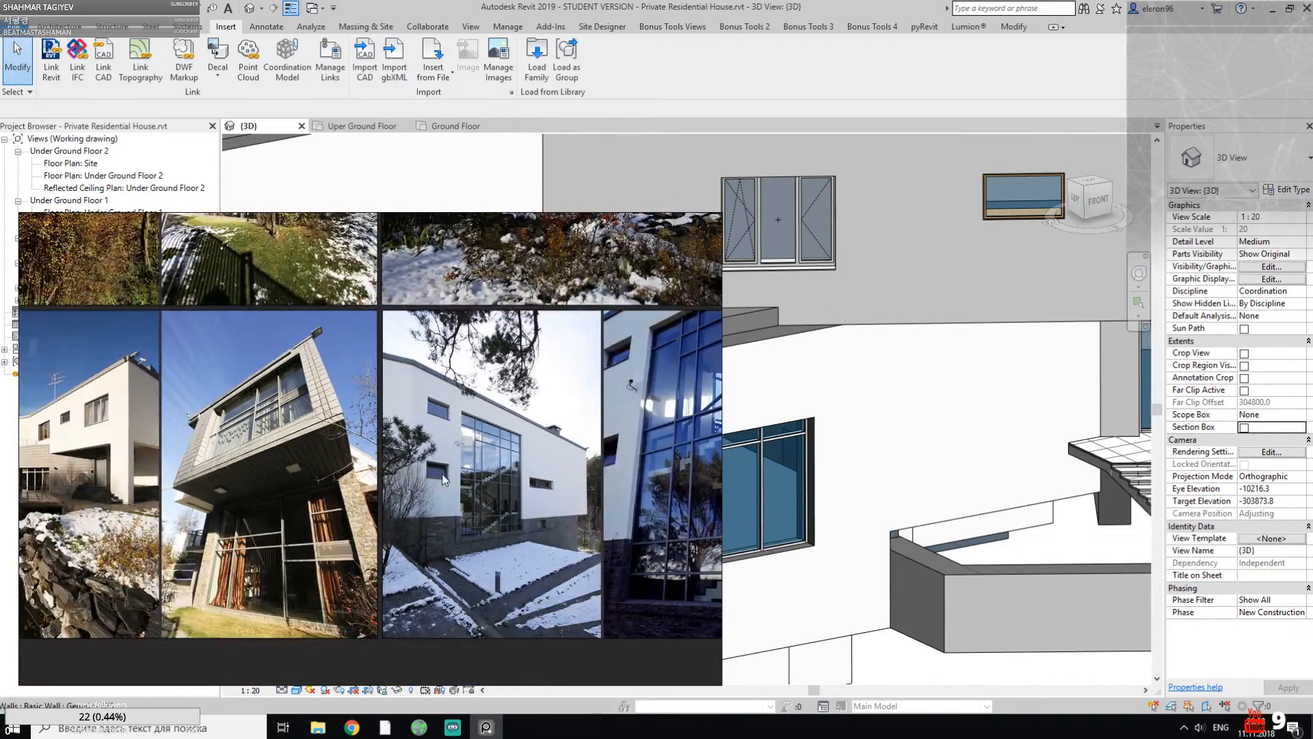
{"action": "scroll", "coordinate": [442, 474], "scroll_direction": "up", "scroll_amount": 5}
{"action": "middle_click_drag", "start_coordinate": [453, 482], "coordinate": [412, 471]}
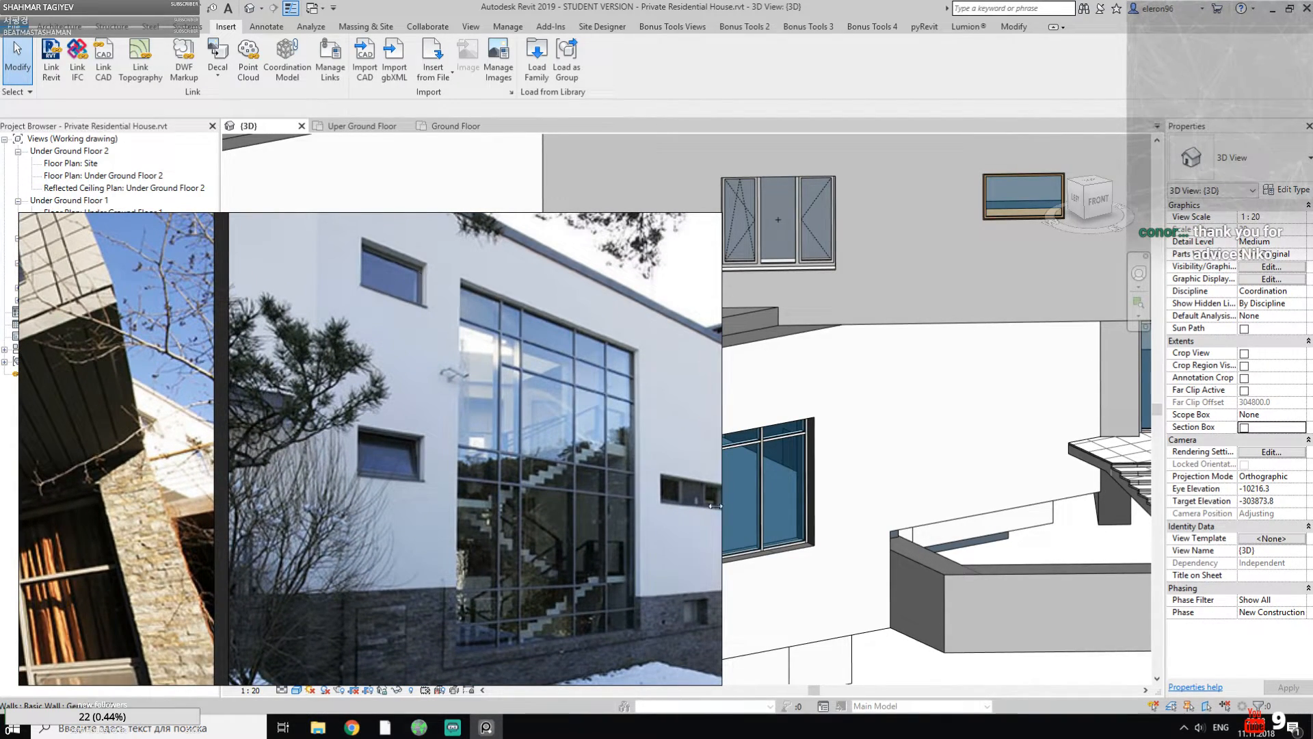
{"action": "scroll", "coordinate": [973, 469], "scroll_direction": "down", "scroll_amount": 5}
{"action": "middle_click_drag", "start_coordinate": [972, 467], "coordinate": [916, 466], "text": "shift"}
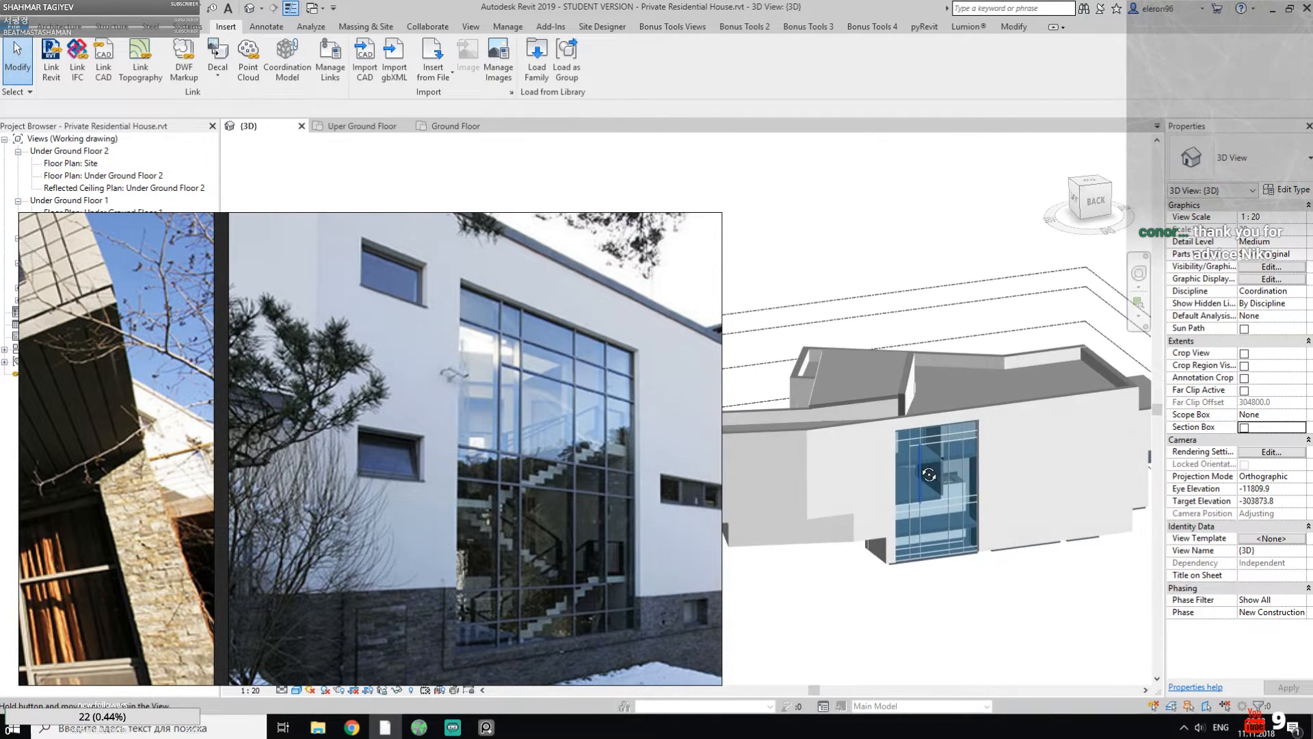
{"action": "scroll", "coordinate": [920, 462], "scroll_direction": "up", "scroll_amount": 2}
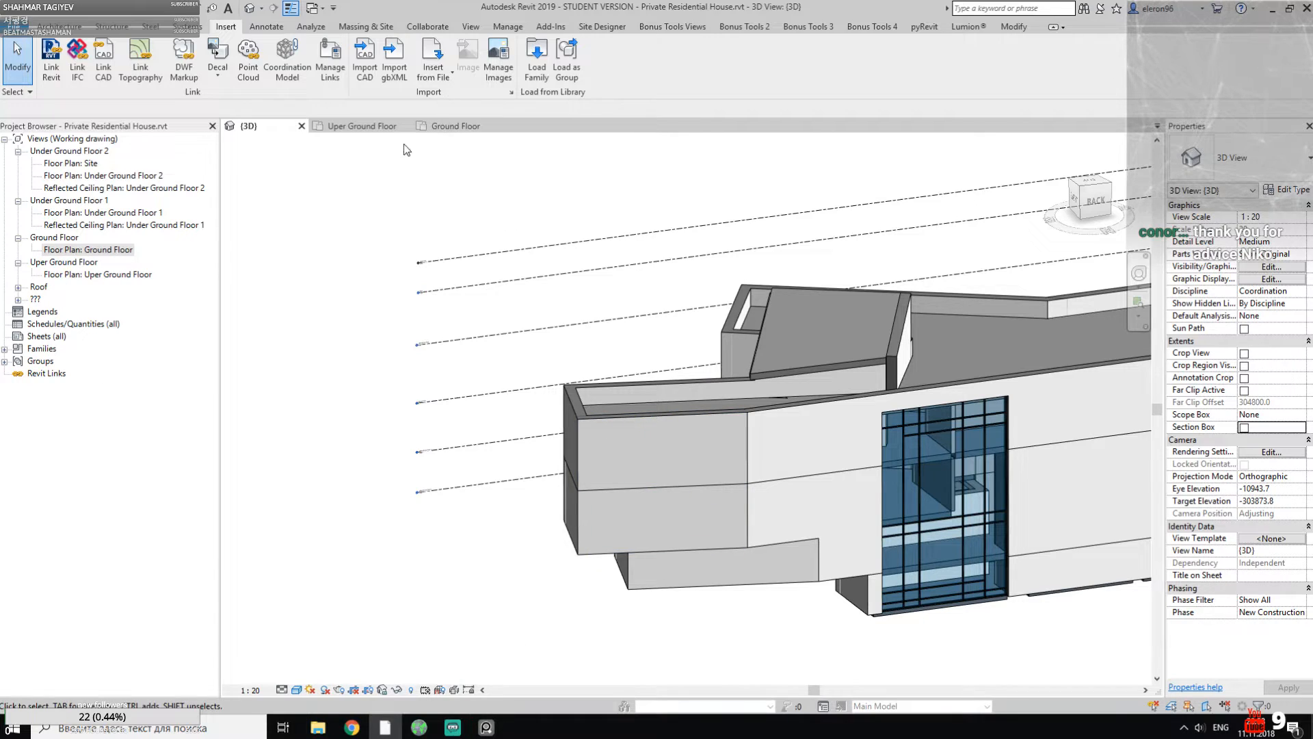
Step: In the Ground Floor plan, place an M_Fixed 1700 x 1000 mm window in the rear wall, about 2000 mm from the stair hall partition
{"action": "left_click", "coordinate": [442, 127]}
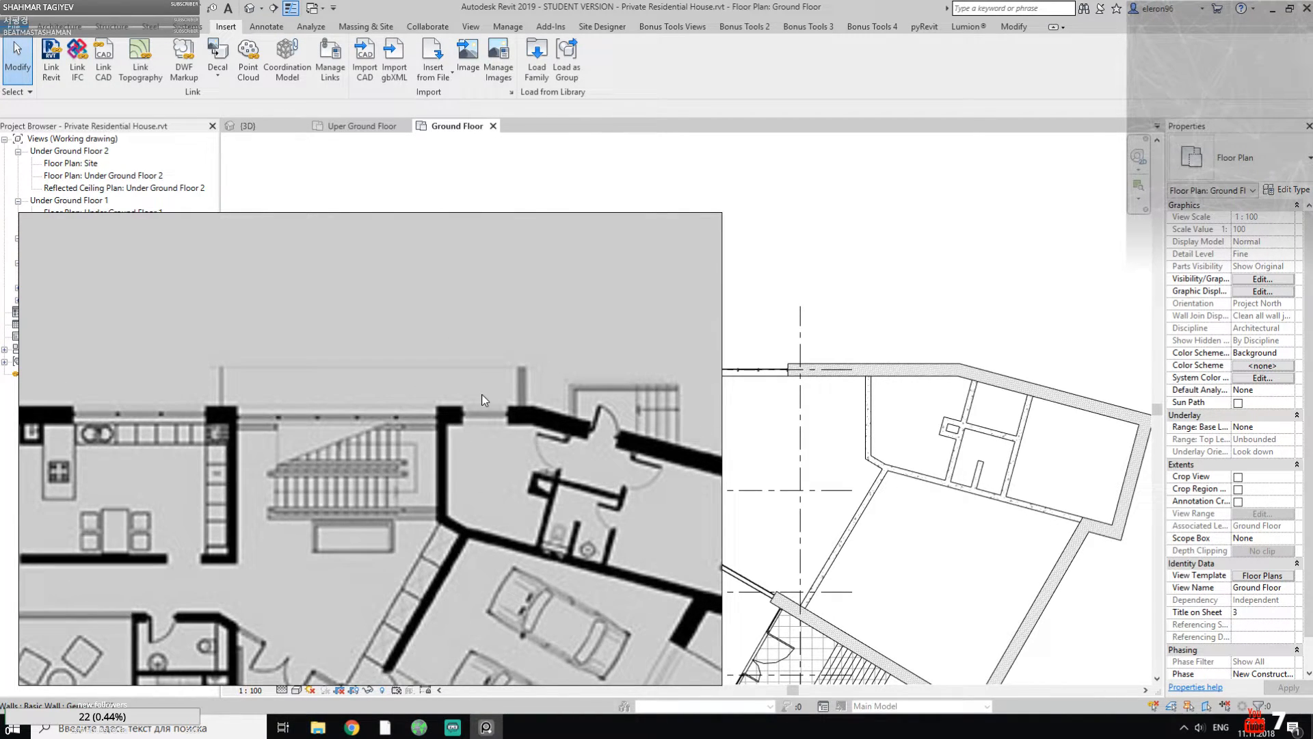
{"action": "scroll", "coordinate": [829, 368], "scroll_direction": "up", "scroll_amount": 4}
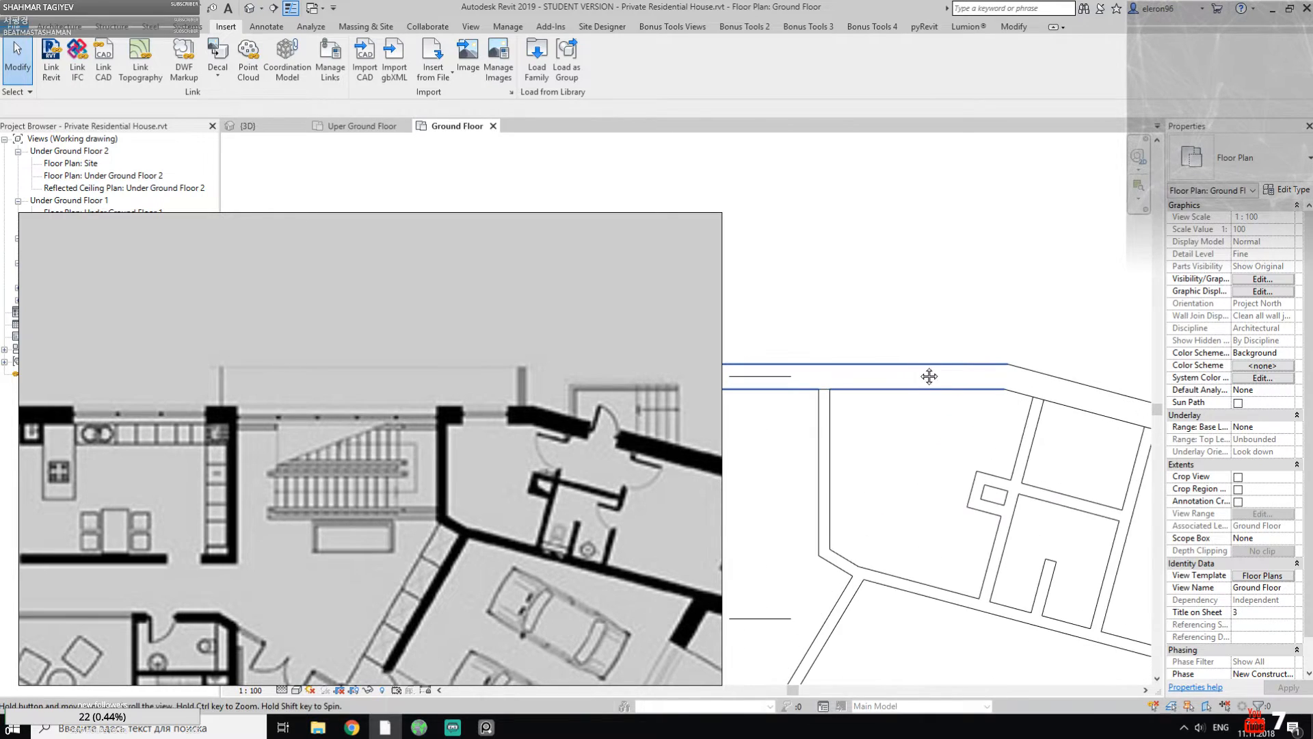
{"action": "left_click", "coordinate": [59, 26]}
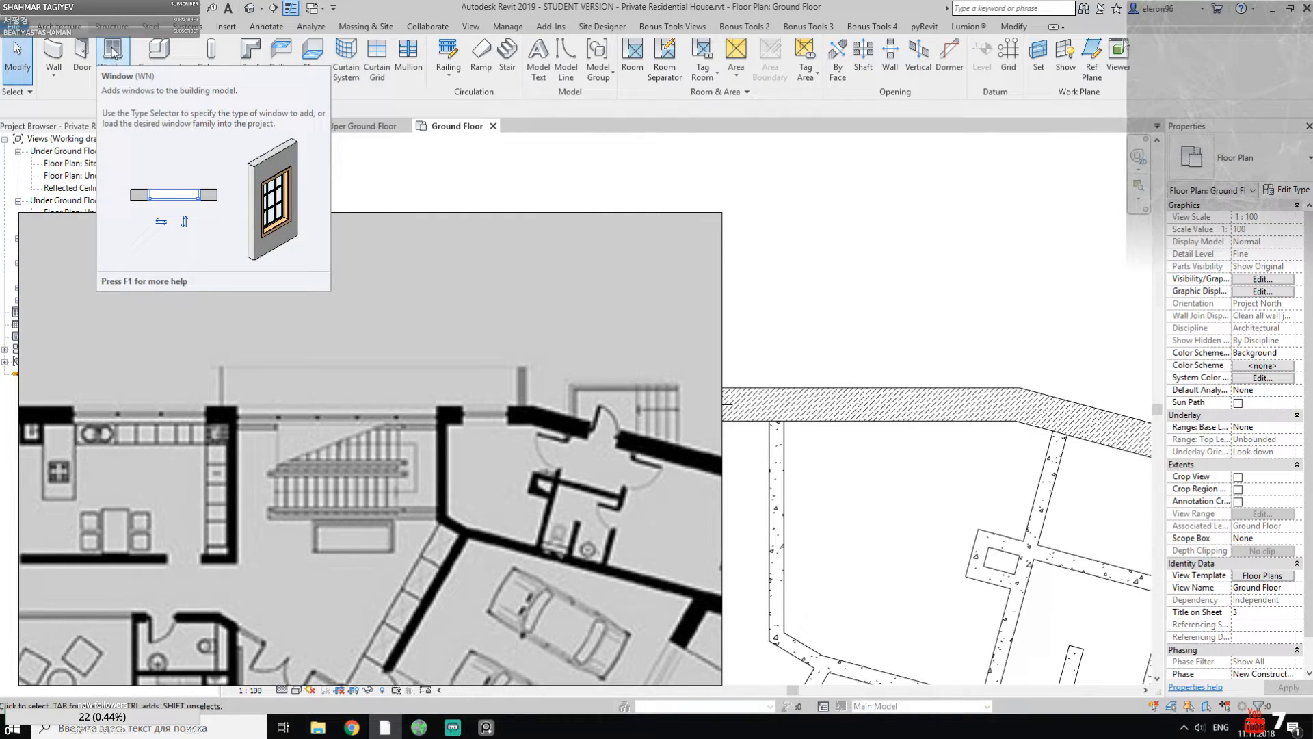
{"action": "left_click", "coordinate": [110, 51]}
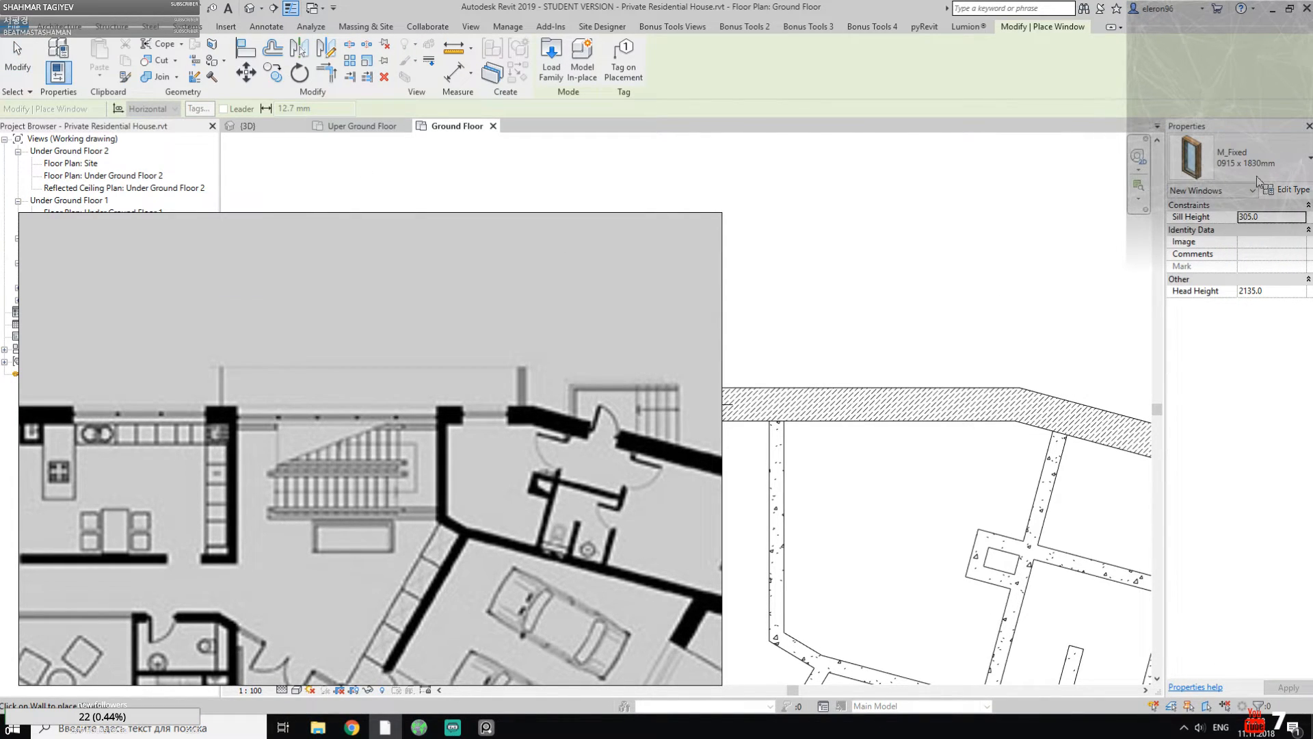
{"action": "left_click", "coordinate": [1256, 180]}
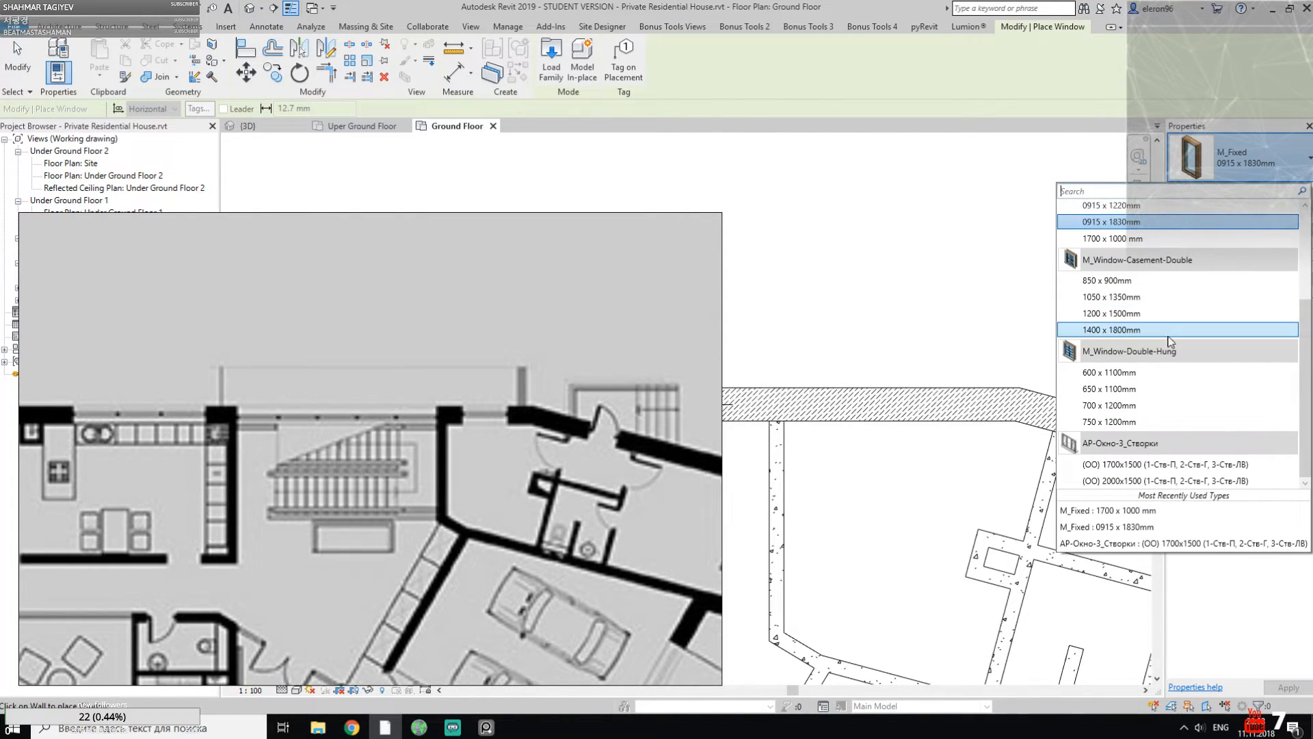
{"action": "left_click", "coordinate": [1187, 238]}
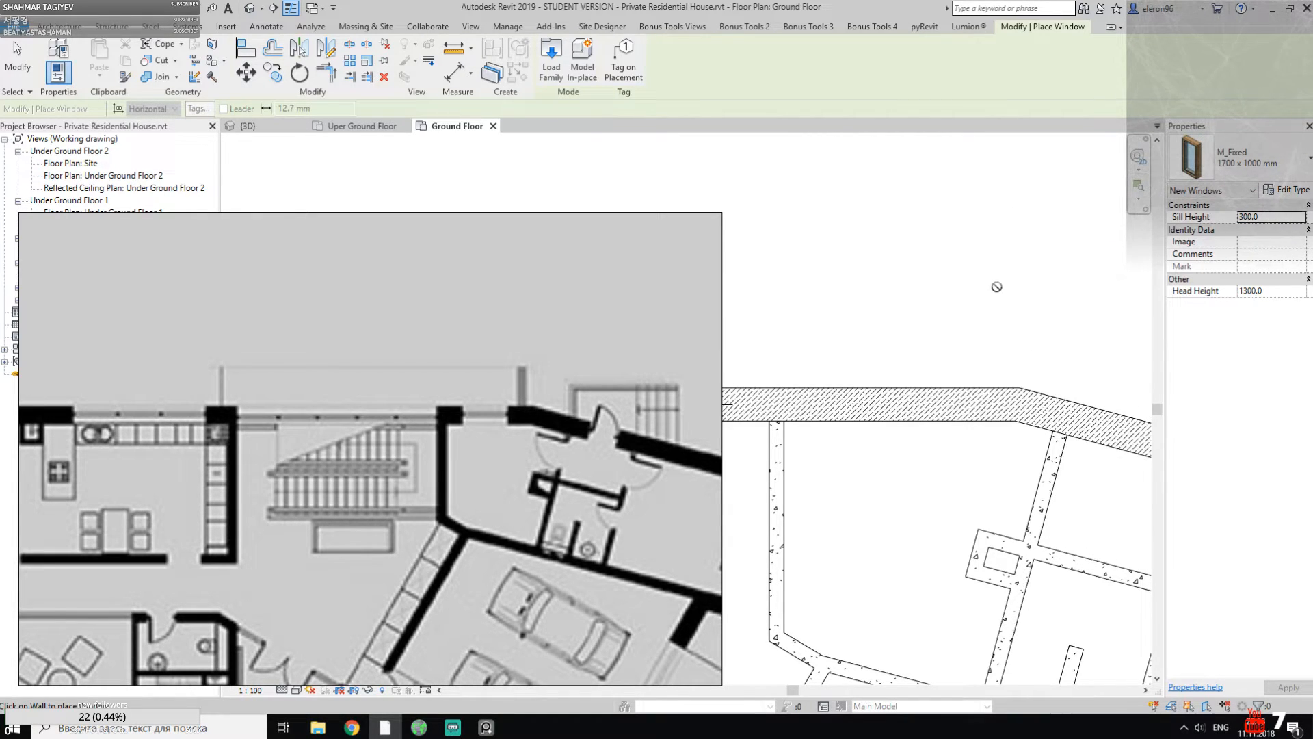
{"action": "scroll", "coordinate": [996, 286], "scroll_direction": "down", "scroll_amount": 3}
{"action": "middle_click_drag", "start_coordinate": [918, 363], "coordinate": [1049, 172]}
{"action": "middle_click_drag", "start_coordinate": [835, 417], "coordinate": [896, 438]}
{"action": "scroll", "coordinate": [867, 319], "scroll_direction": "up", "scroll_amount": 4}
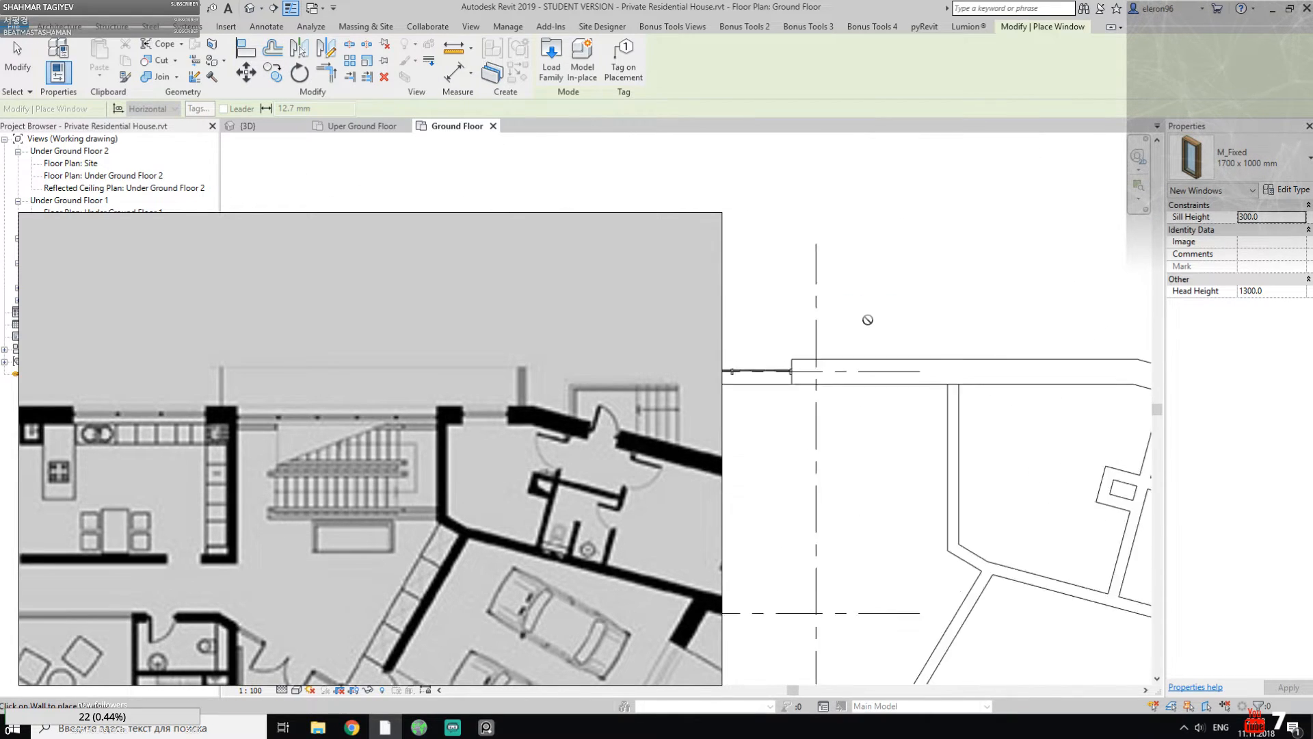
{"action": "scroll", "coordinate": [776, 348], "scroll_direction": "up", "scroll_amount": 2}
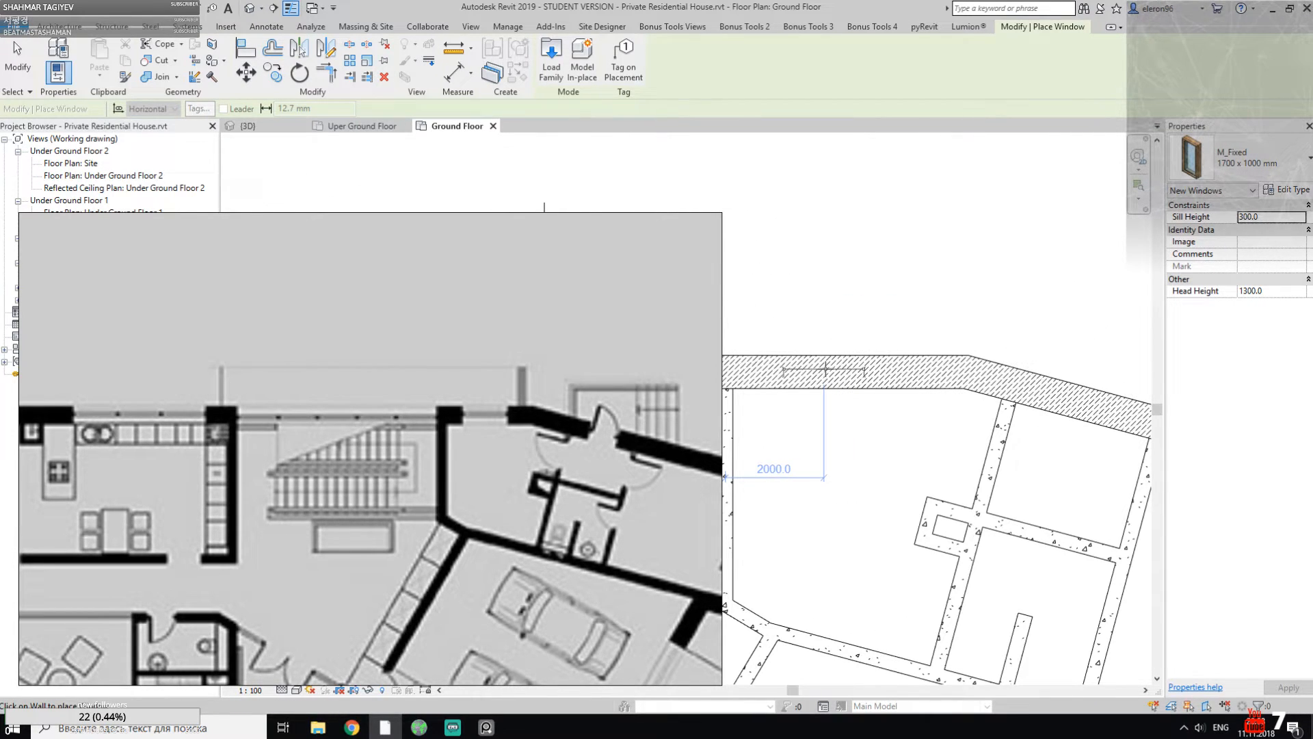
{"action": "left_click", "coordinate": [826, 370]}
{"action": "key", "text": "Escape"}
{"action": "key", "text": "Escape"}
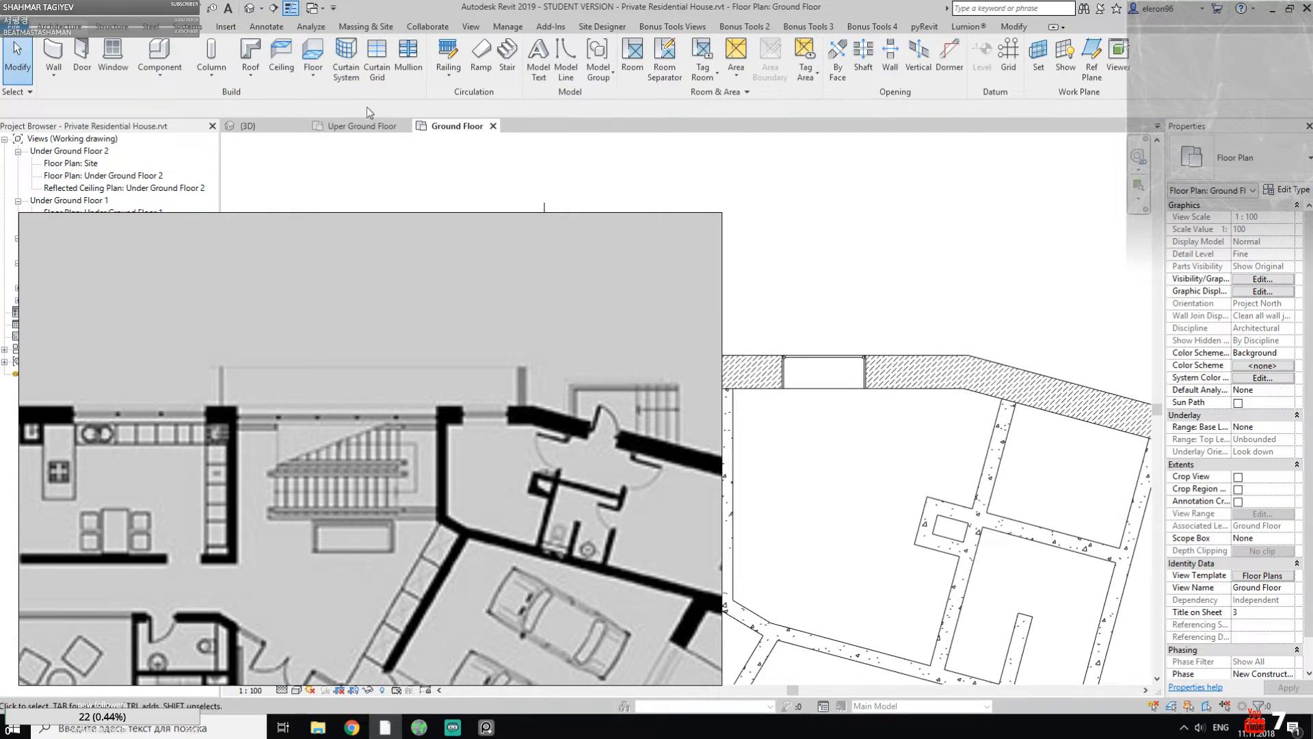
Step: Isolate the new M_Fixed window in the rear wall with a section box in the 3D view
{"action": "left_click", "coordinate": [798, 364]}
{"action": "left_click", "coordinate": [824, 372]}
{"action": "left_click", "coordinate": [407, 78]}
{"action": "left_click", "coordinate": [485, 725]}
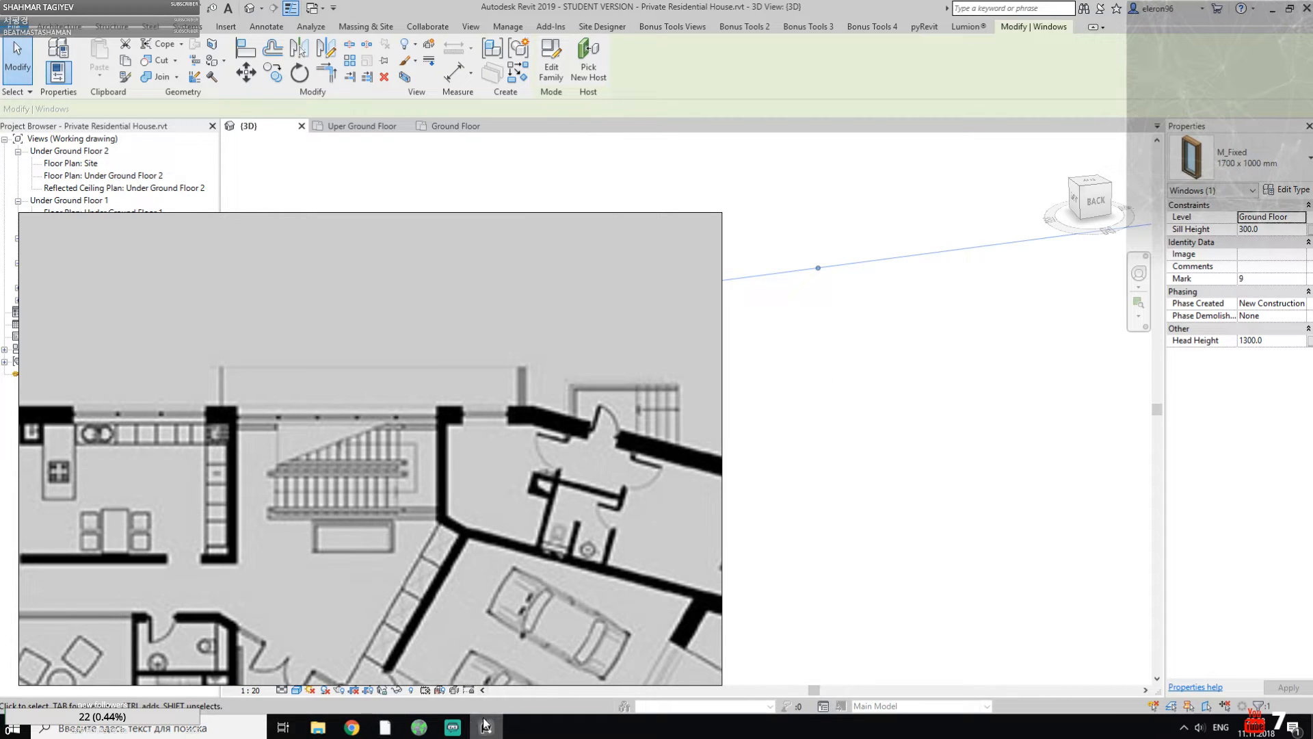
{"action": "left_click", "coordinate": [486, 725]}
{"action": "scroll", "coordinate": [679, 432], "scroll_direction": "down", "scroll_amount": 2}
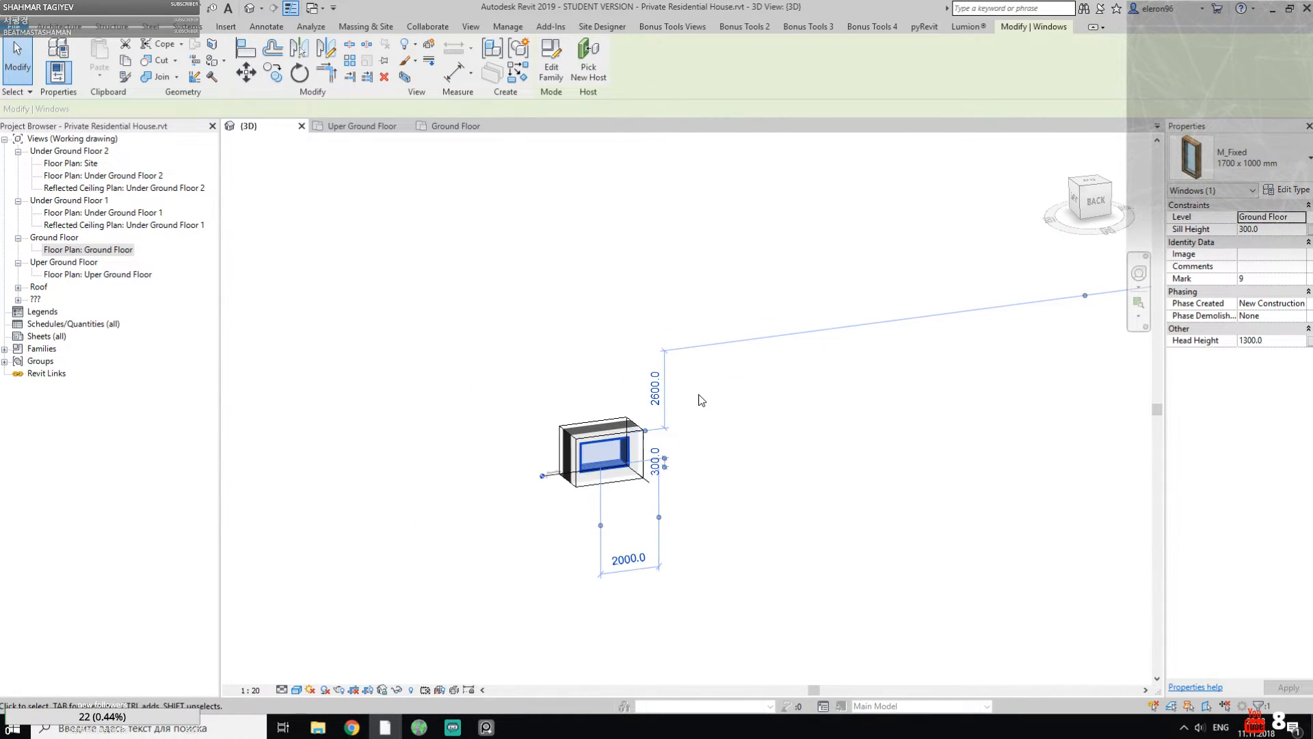
Step: Enlarge the section box around the window to include the surrounding rear wall and part of the glazed stairwell
{"action": "key", "text": "Escape"}
{"action": "scroll", "coordinate": [578, 418], "scroll_direction": "up", "scroll_amount": 3}
{"action": "left_click", "coordinate": [573, 447]}
{"action": "left_click_drag", "start_coordinate": [572, 449], "coordinate": [572, 263]}
{"action": "left_click_drag", "start_coordinate": [513, 391], "coordinate": [359, 412]}
{"action": "left_click_drag", "start_coordinate": [613, 378], "coordinate": [750, 361]}
{"action": "left_click_drag", "start_coordinate": [555, 522], "coordinate": [555, 655]}
{"action": "left_click_drag", "start_coordinate": [751, 429], "coordinate": [1035, 391]}
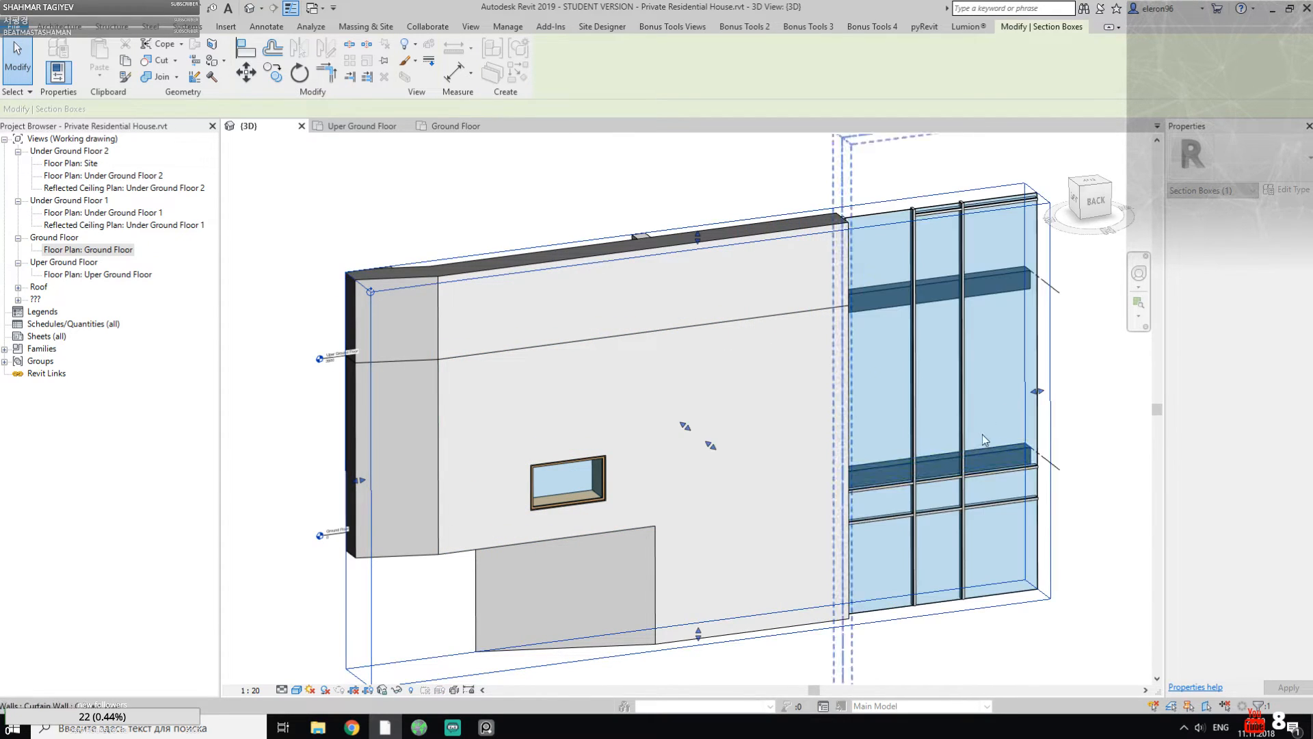
Step: Examine the two windows beside the glazed stairwell in the rear facade photo and compare them with the model
{"action": "scroll", "coordinate": [935, 457], "scroll_direction": "down", "scroll_amount": 2}
{"action": "middle_click_drag", "start_coordinate": [934, 457], "coordinate": [751, 417]}
{"action": "middle_click_drag", "start_coordinate": [750, 417], "coordinate": [747, 446], "text": "shift"}
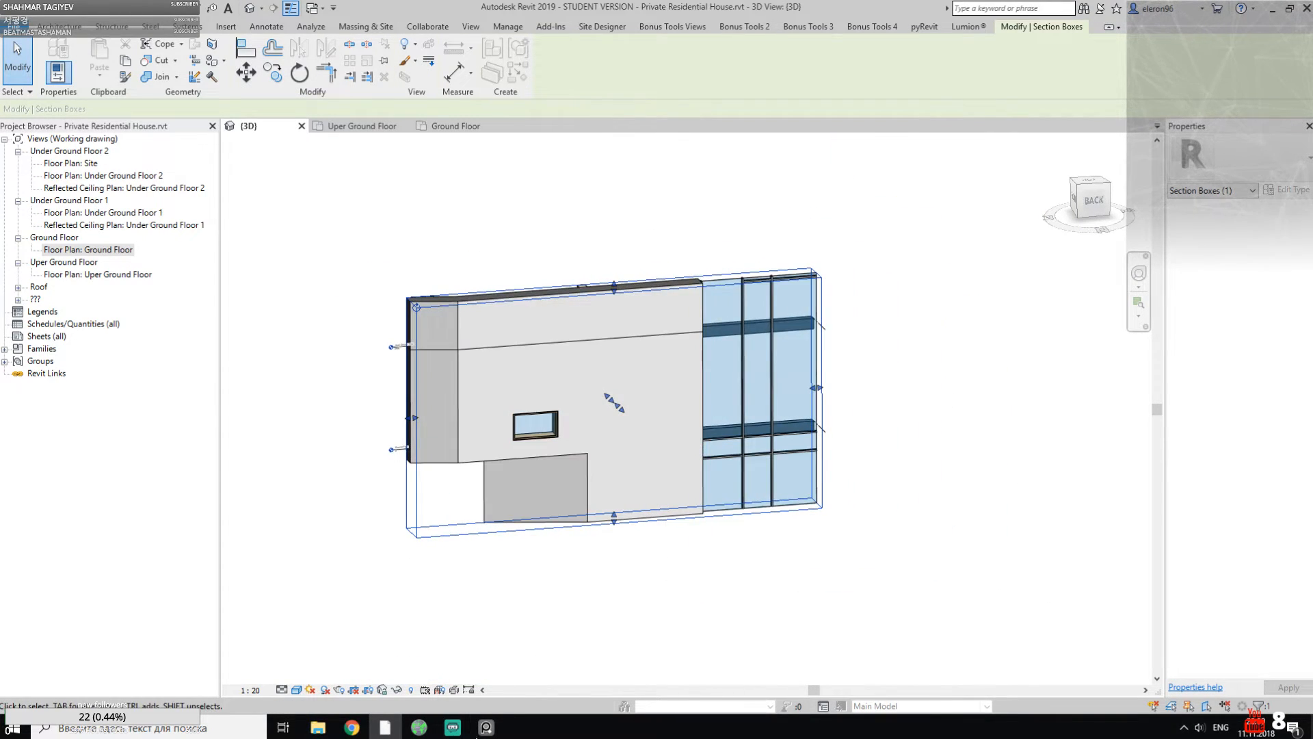
{"action": "left_click", "coordinate": [486, 727]}
{"action": "scroll", "coordinate": [482, 498], "scroll_direction": "down", "scroll_amount": 8}
{"action": "middle_click_drag", "start_coordinate": [522, 493], "coordinate": [508, 270]}
{"action": "middle_click_drag", "start_coordinate": [494, 477], "coordinate": [511, 367]}
{"action": "middle_click_drag", "start_coordinate": [520, 581], "coordinate": [551, 361]}
{"action": "middle_click_drag", "start_coordinate": [651, 657], "coordinate": [563, 507]}
{"action": "scroll", "coordinate": [565, 511], "scroll_direction": "up", "scroll_amount": 4}
{"action": "scroll", "coordinate": [539, 512], "scroll_direction": "up", "scroll_amount": 3}
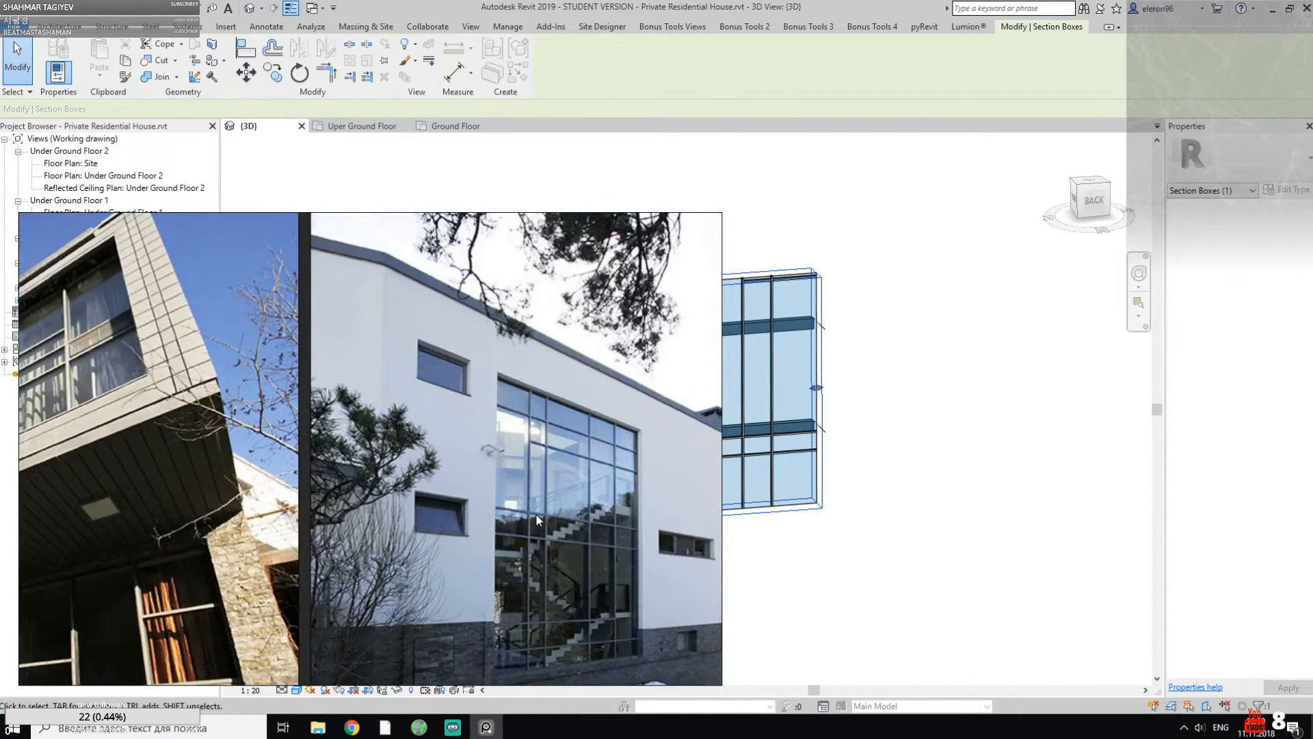
{"action": "left_click", "coordinate": [486, 727]}
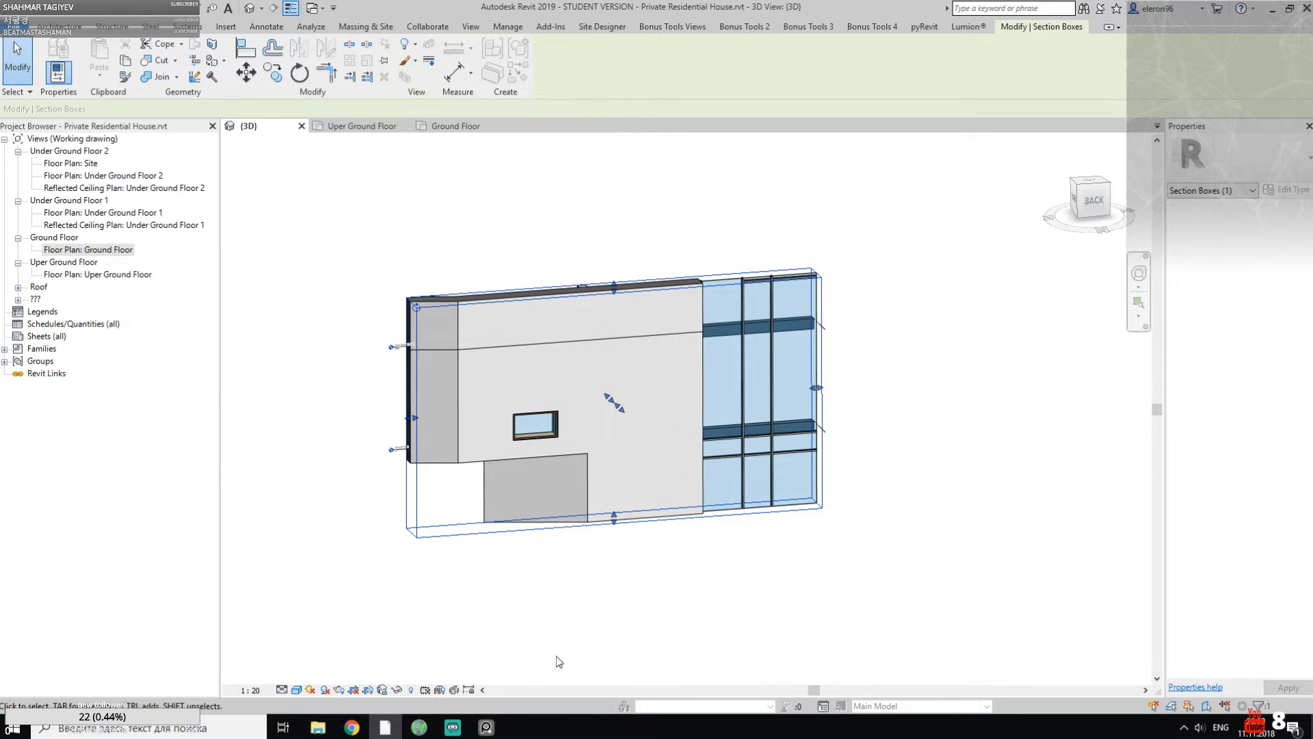
Step: In the Ground Floor plan, move the stairwell curtain wall about 3900 mm toward the new window and check it in 3D
{"action": "left_click", "coordinate": [459, 126]}
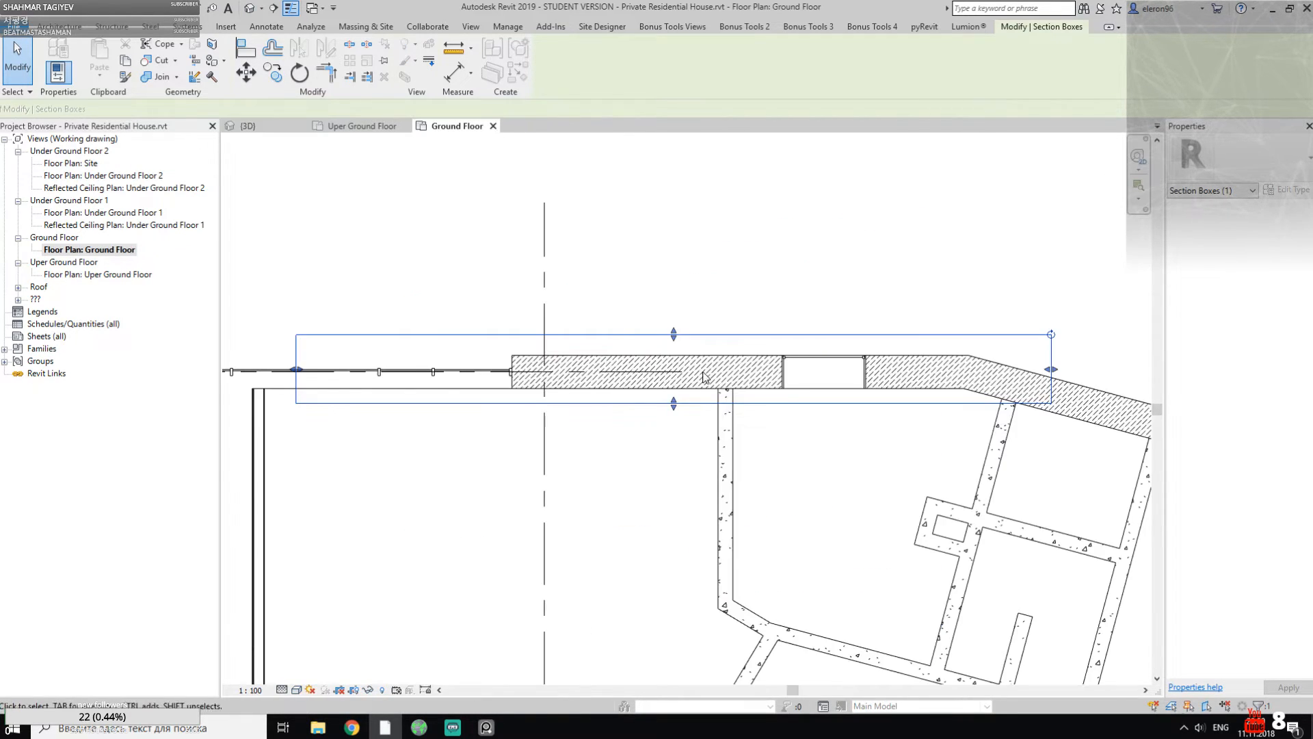
{"action": "scroll", "coordinate": [824, 424], "scroll_direction": "down", "scroll_amount": 4}
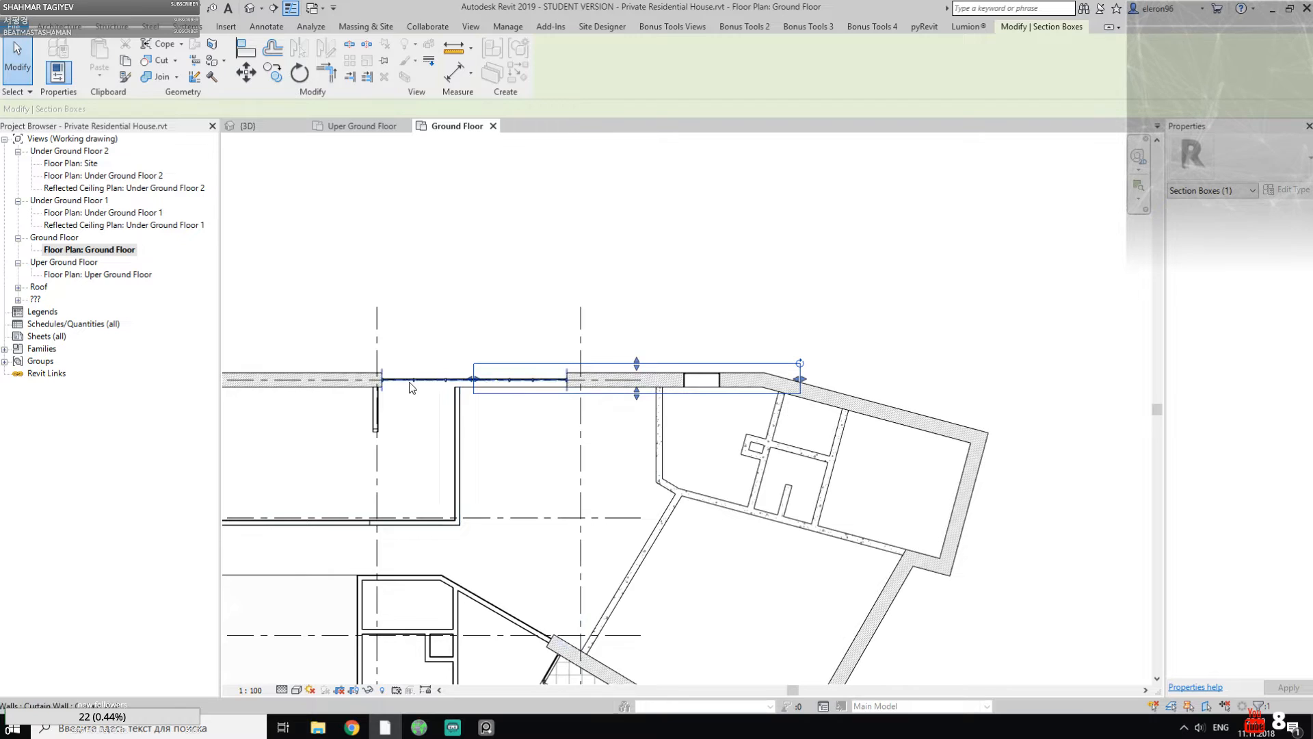
{"action": "scroll", "coordinate": [459, 419], "scroll_direction": "up", "scroll_amount": 1}
{"action": "middle_click_drag", "start_coordinate": [458, 419], "coordinate": [690, 420]}
{"action": "scroll", "coordinate": [677, 409], "scroll_direction": "down", "scroll_amount": 4}
{"action": "scroll", "coordinate": [626, 410], "scroll_direction": "up", "scroll_amount": 6}
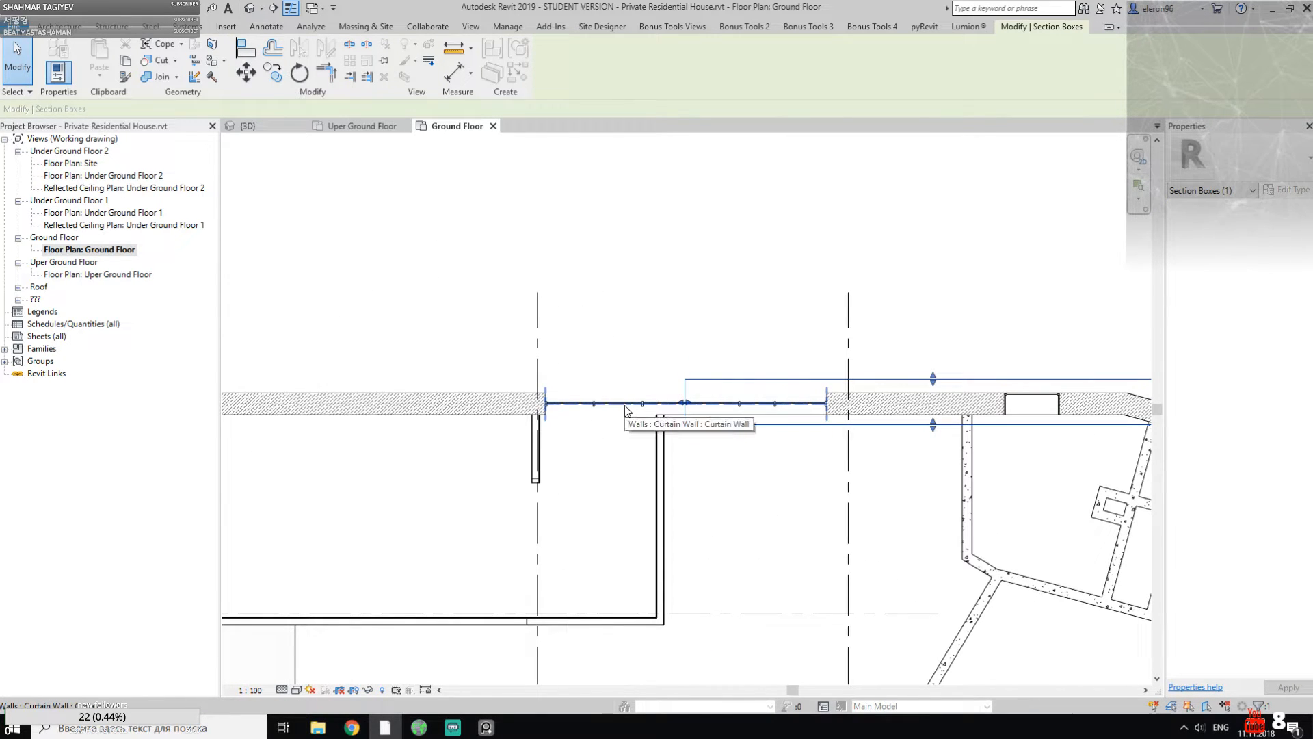
{"action": "left_click", "coordinate": [659, 404]}
{"action": "scroll", "coordinate": [650, 403], "scroll_direction": "down", "scroll_amount": 4}
{"action": "scroll", "coordinate": [642, 402], "scroll_direction": "up", "scroll_amount": 6}
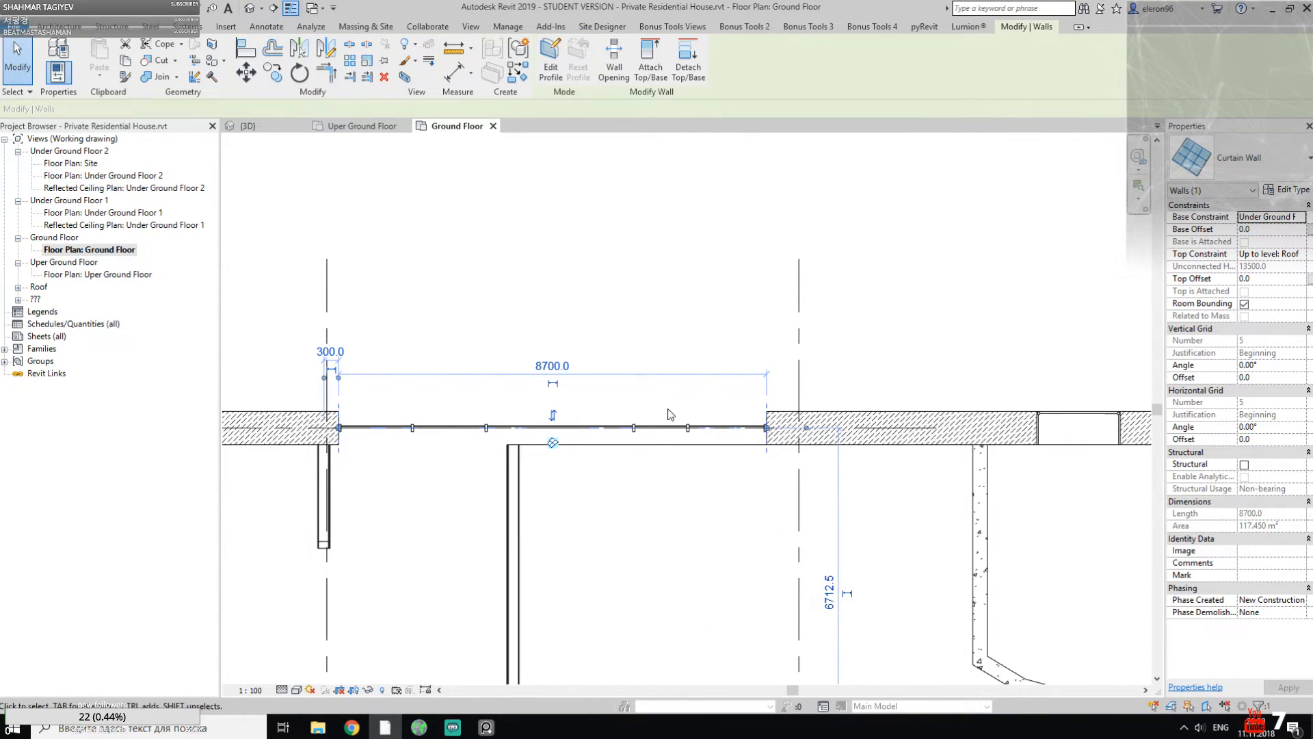
{"action": "left_click_drag", "start_coordinate": [617, 428], "coordinate": [802, 432]}
{"action": "left_click", "coordinate": [802, 433]}
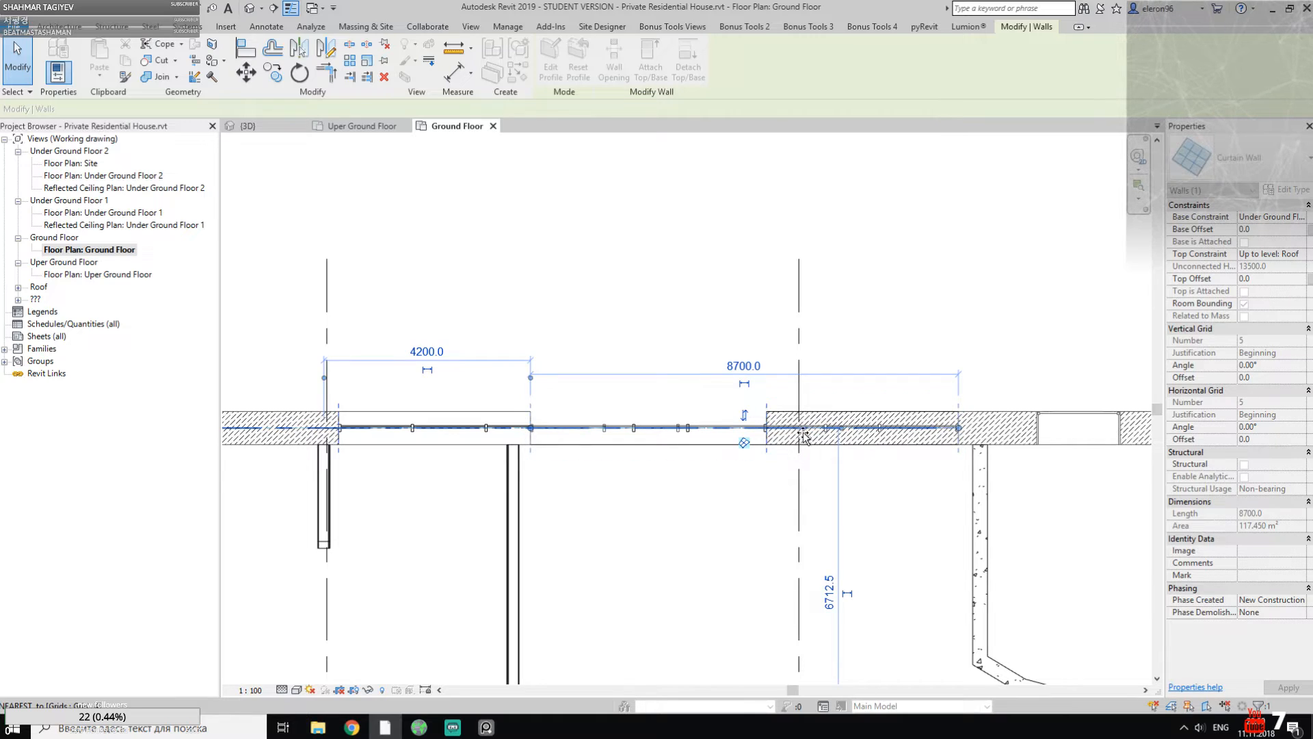
{"action": "scroll", "coordinate": [657, 369], "scroll_direction": "down", "scroll_amount": 6}
{"action": "left_click", "coordinate": [659, 369]}
{"action": "middle_click_drag", "start_coordinate": [853, 368], "coordinate": [754, 342]}
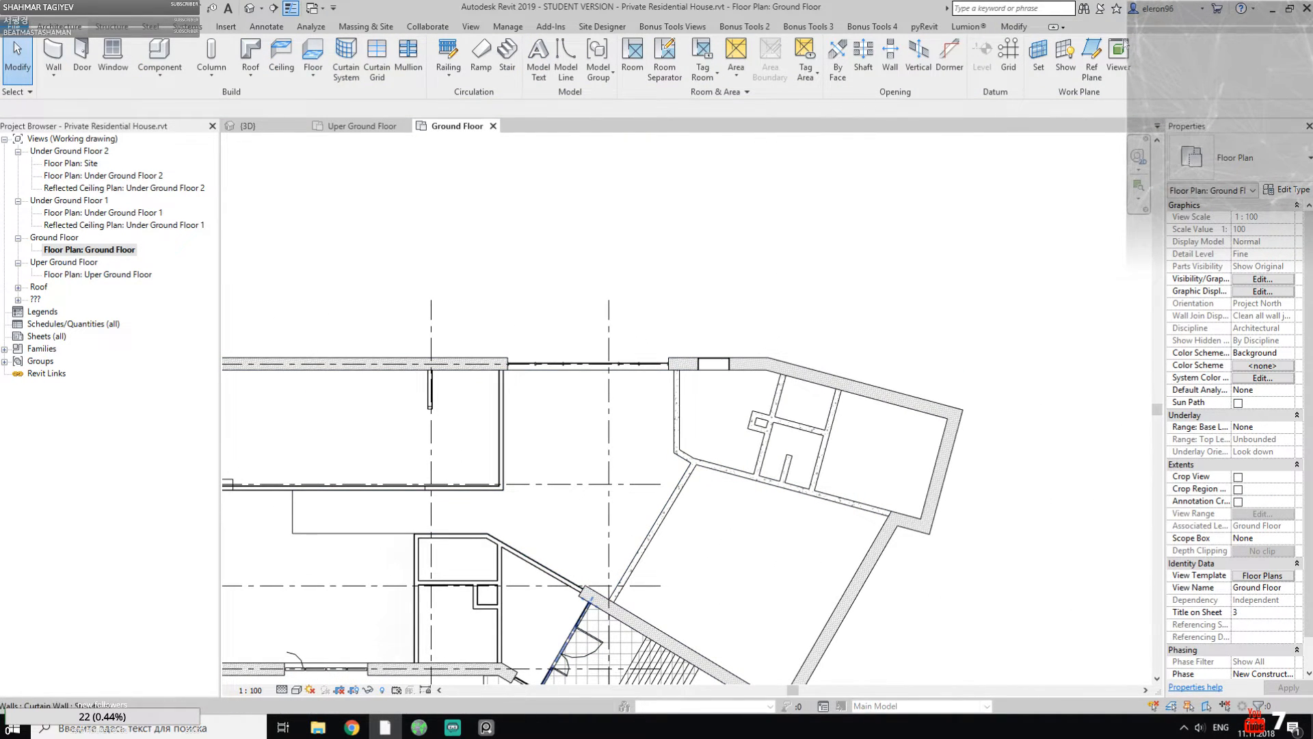
{"action": "scroll", "coordinate": [709, 345], "scroll_direction": "up", "scroll_amount": 1}
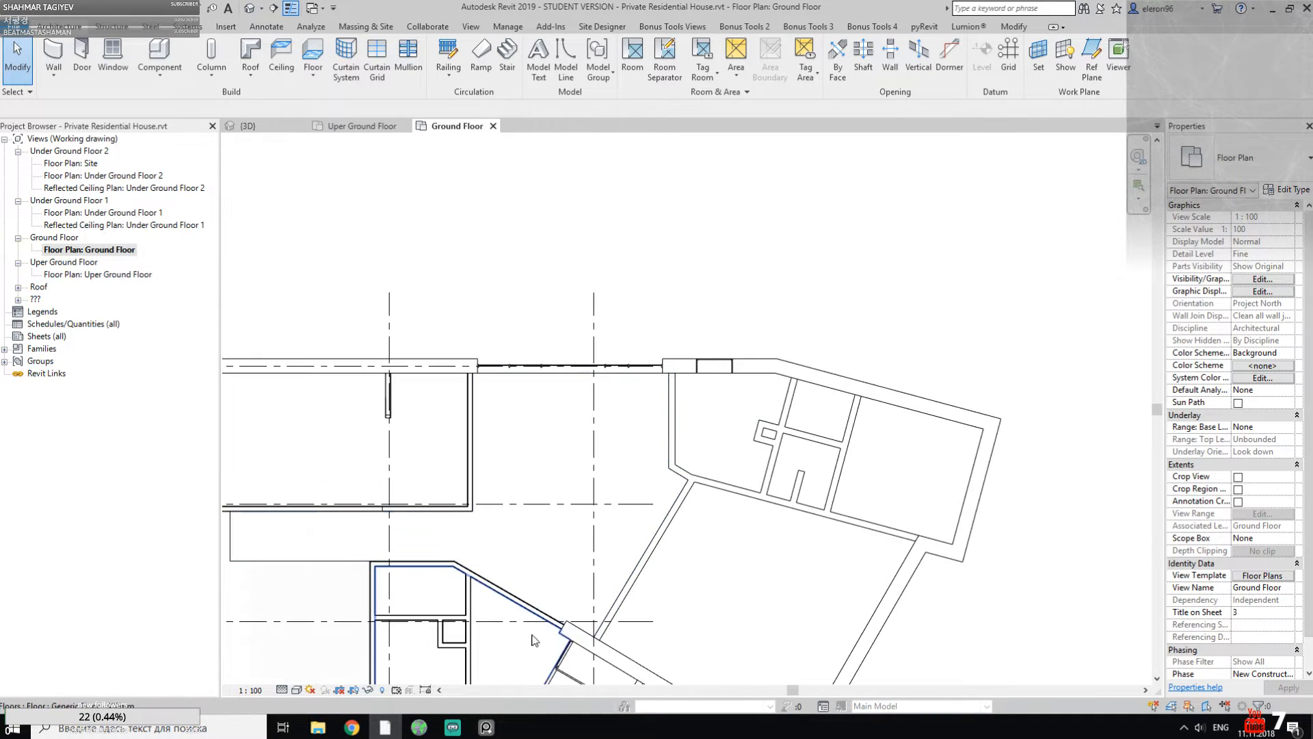
{"action": "left_click", "coordinate": [268, 129]}
{"action": "middle_click_drag", "start_coordinate": [534, 370], "coordinate": [731, 432], "text": "shift"}
{"action": "scroll", "coordinate": [575, 380], "scroll_direction": "up", "scroll_amount": 3}
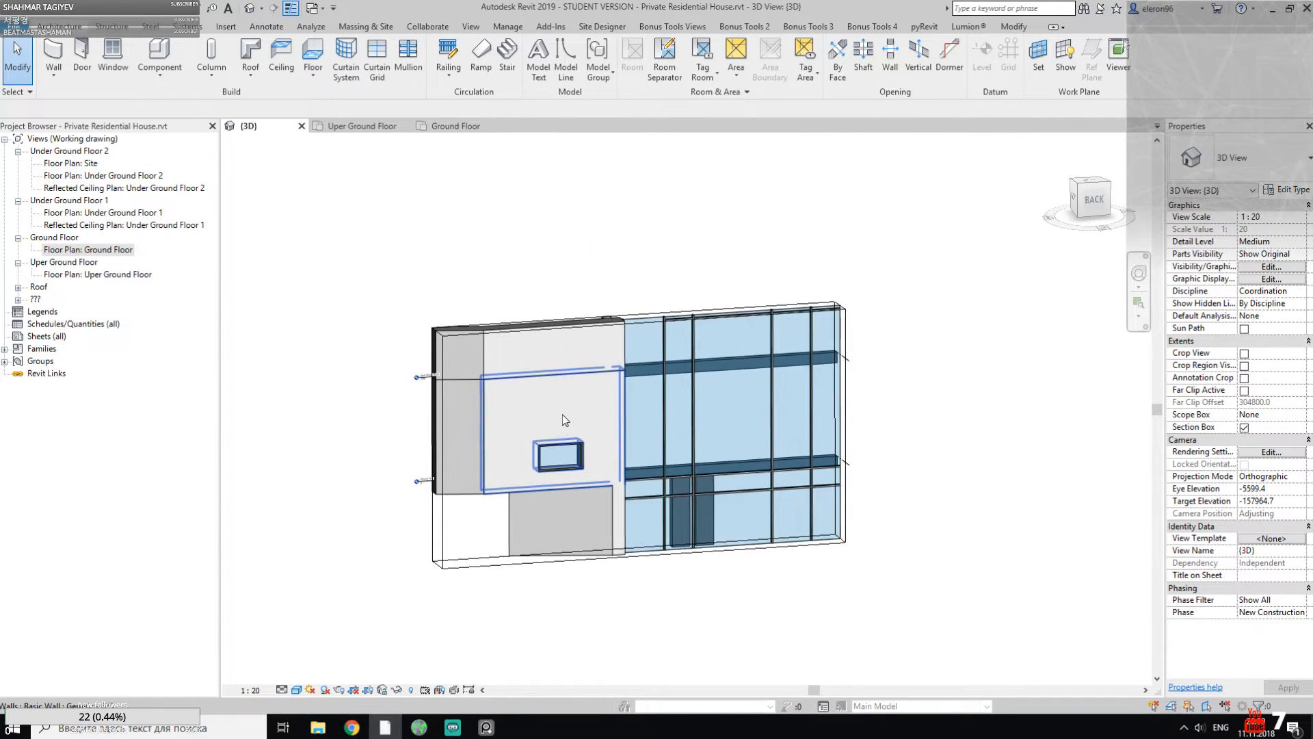
{"action": "left_click", "coordinate": [548, 486]}
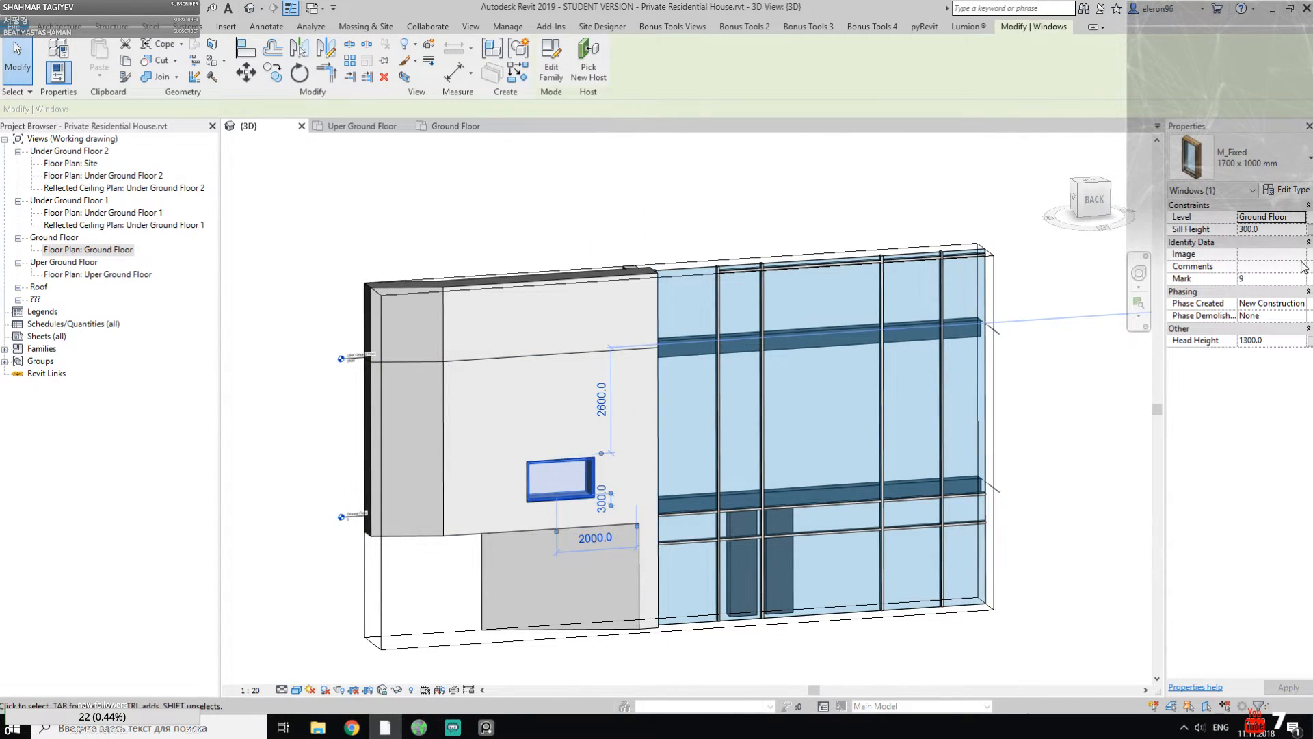
{"action": "left_click", "coordinate": [1258, 230]}
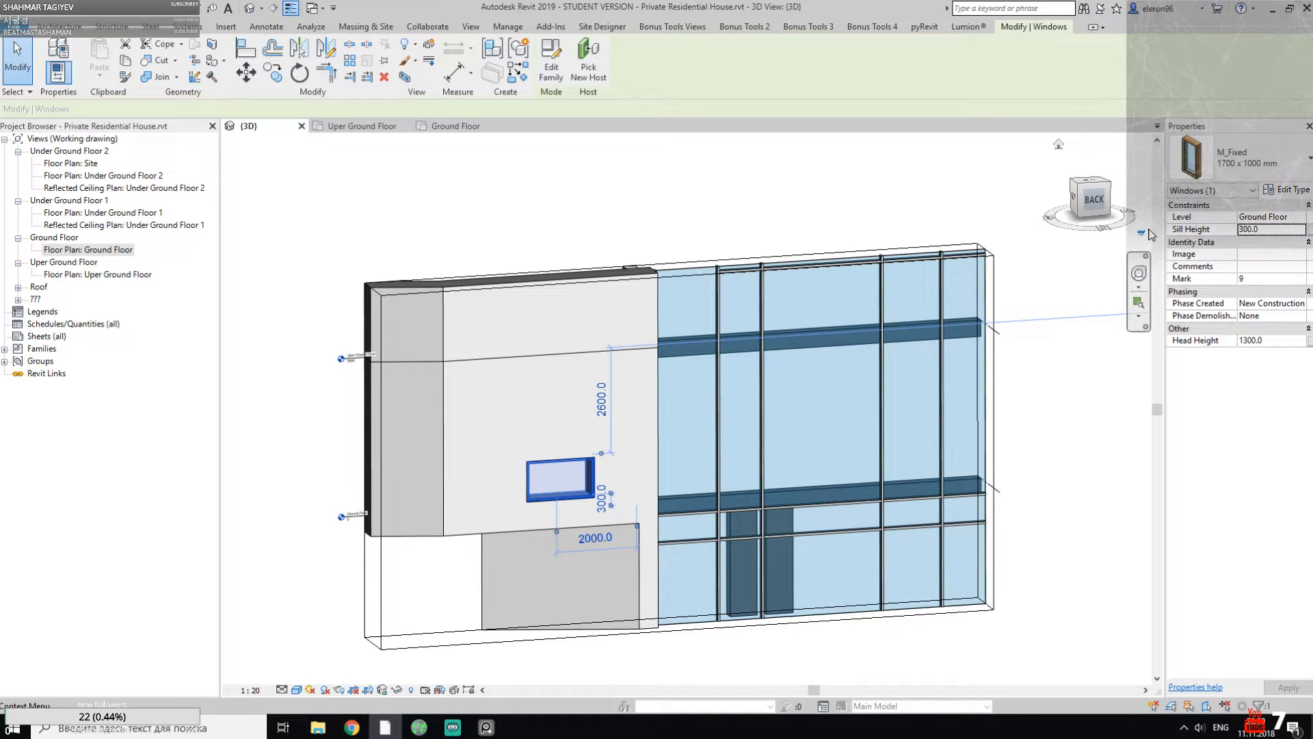
{"action": "key", "text": "b"}
{"action": "key", "text": "x"}
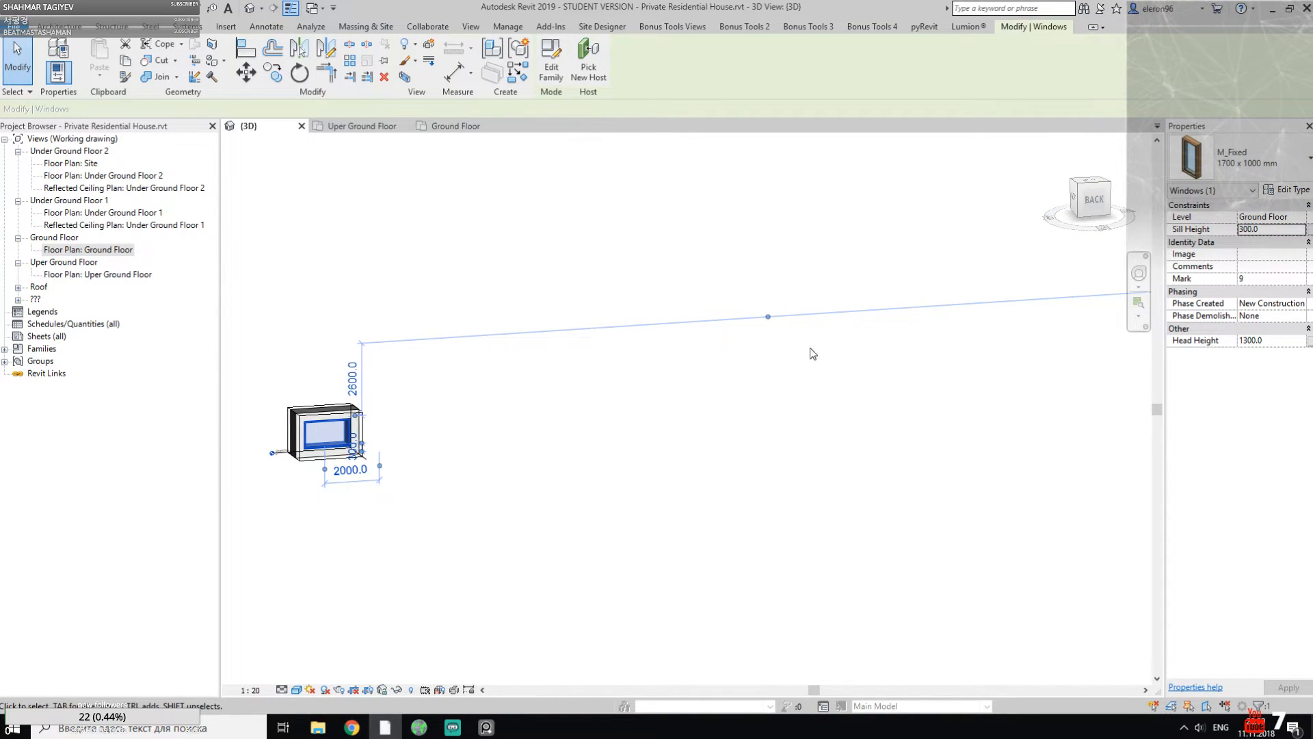
{"action": "key", "text": "ctrl+z"}
Step: Set the sill height of the ground-floor window beside the stairwell to 2100 mm
{"action": "left_click", "coordinate": [592, 481]}
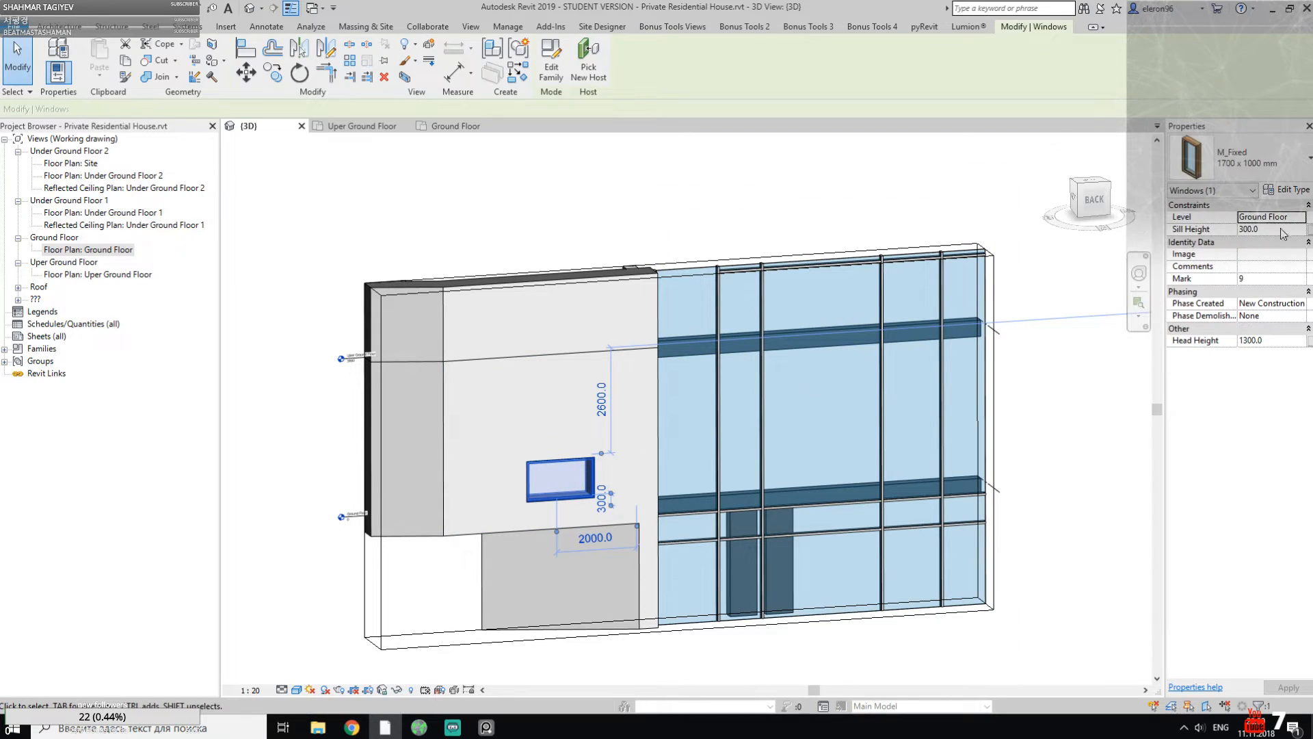
{"action": "left_click", "coordinate": [1275, 230]}
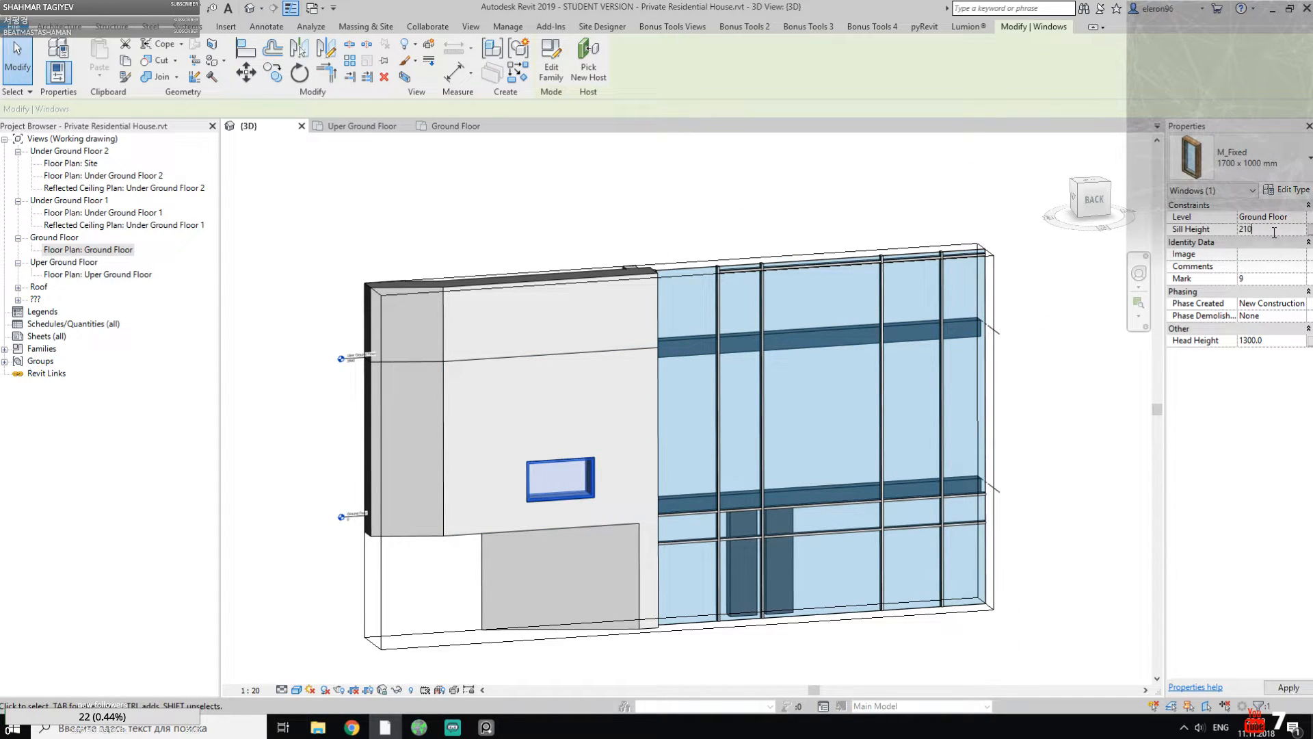
{"action": "key", "text": "Return"}
Step: Extend the section box upward beyond the roof to expose the full height of the rear facade
{"action": "middle_click_drag", "start_coordinate": [518, 286], "coordinate": [523, 398]}
{"action": "scroll", "coordinate": [496, 509], "scroll_direction": "down", "scroll_amount": 2}
{"action": "left_click", "coordinate": [435, 622]}
{"action": "scroll", "coordinate": [450, 587], "scroll_direction": "down", "scroll_amount": 2}
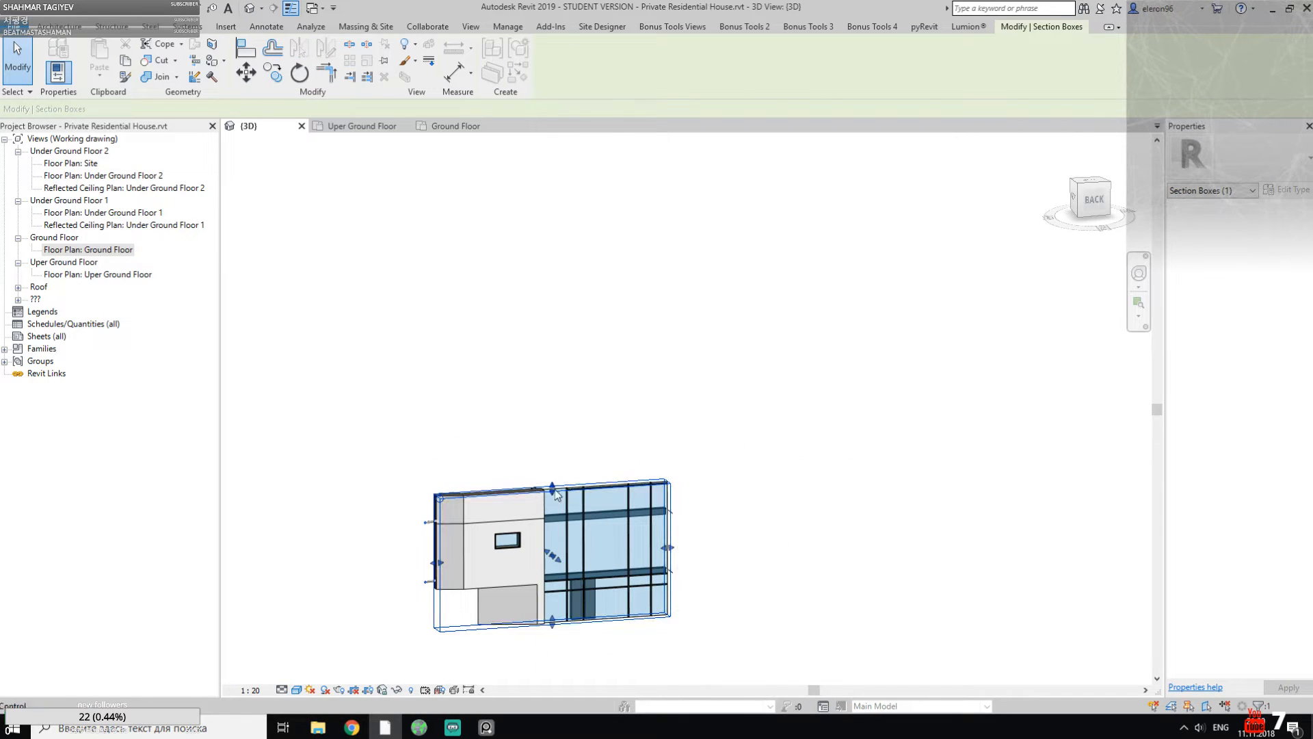
{"action": "left_click_drag", "start_coordinate": [553, 486], "coordinate": [572, 327]}
{"action": "key", "text": "Escape"}
{"action": "scroll", "coordinate": [467, 550], "scroll_direction": "up", "scroll_amount": 5}
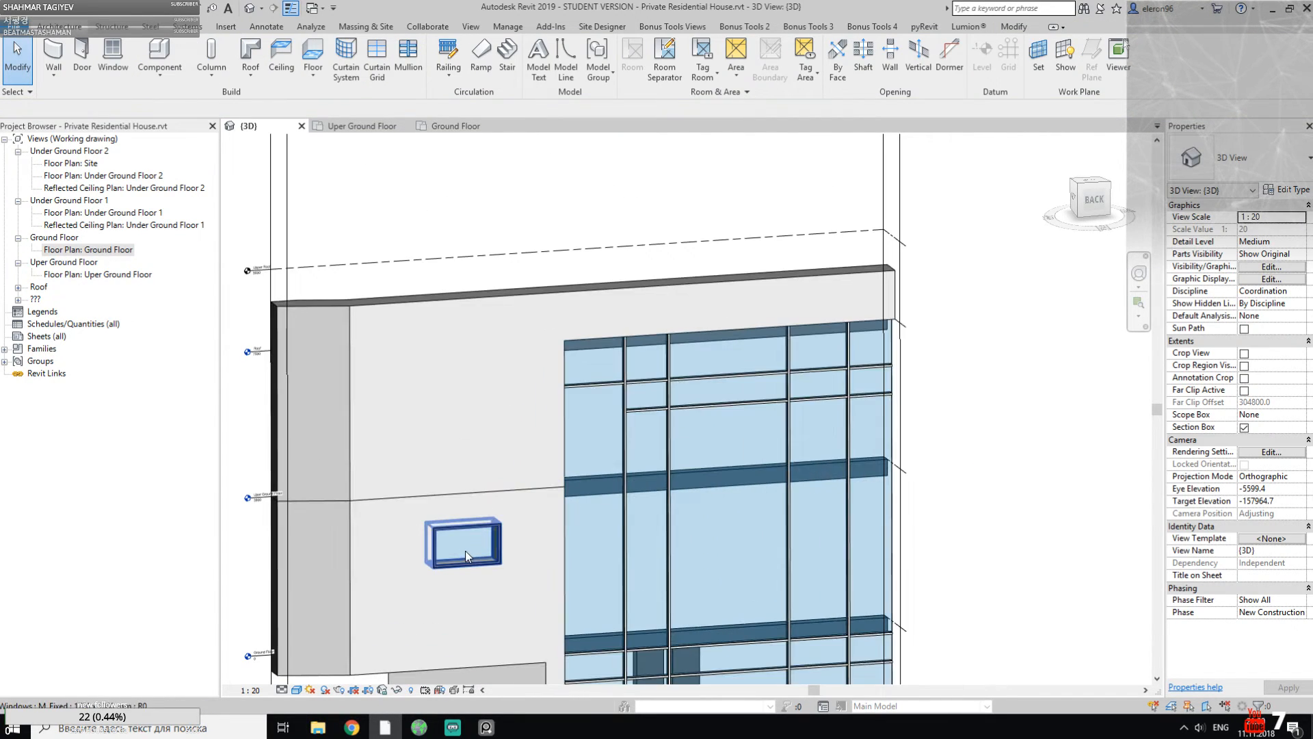
Step: Copy the ground-floor window and paste it aligned to the Uper Ground Floor level
{"action": "left_click", "coordinate": [467, 549]}
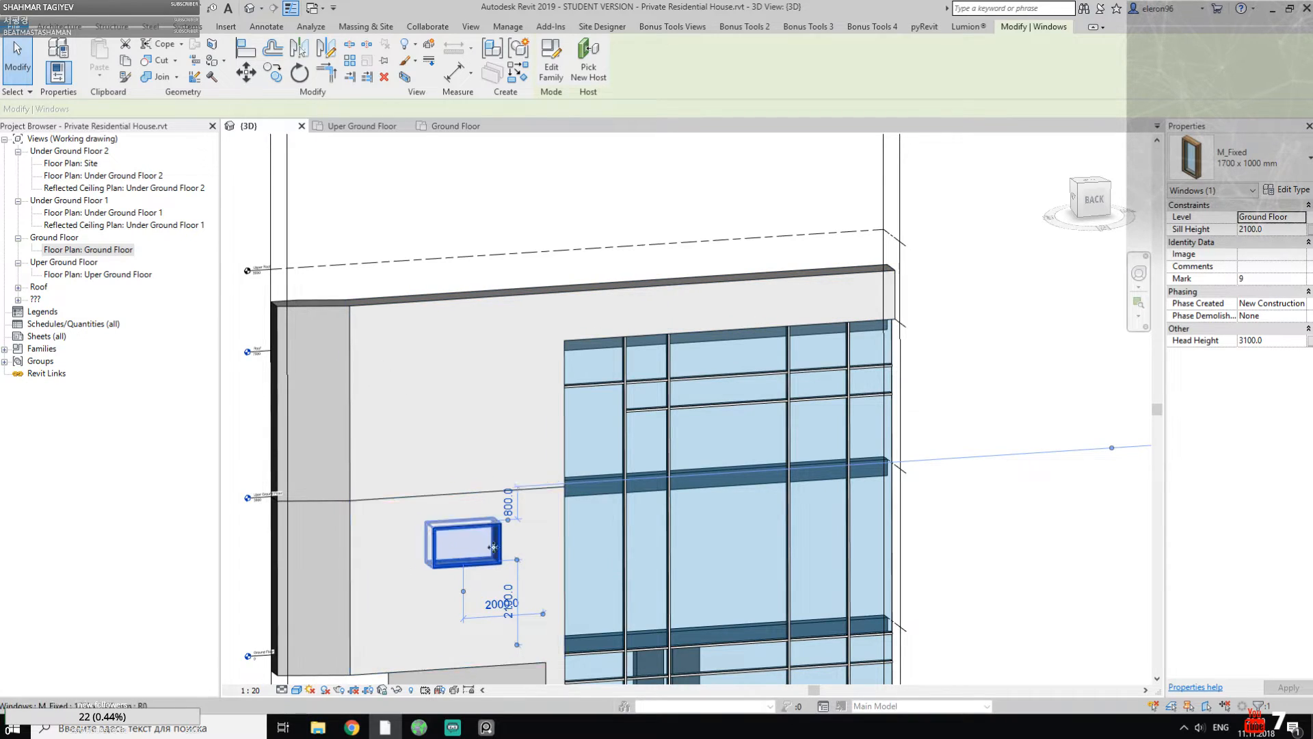
{"action": "middle_click_drag", "start_coordinate": [493, 434], "coordinate": [634, 351]}
{"action": "left_click", "coordinate": [126, 62]}
{"action": "left_click", "coordinate": [99, 77]}
{"action": "left_click", "coordinate": [168, 119]}
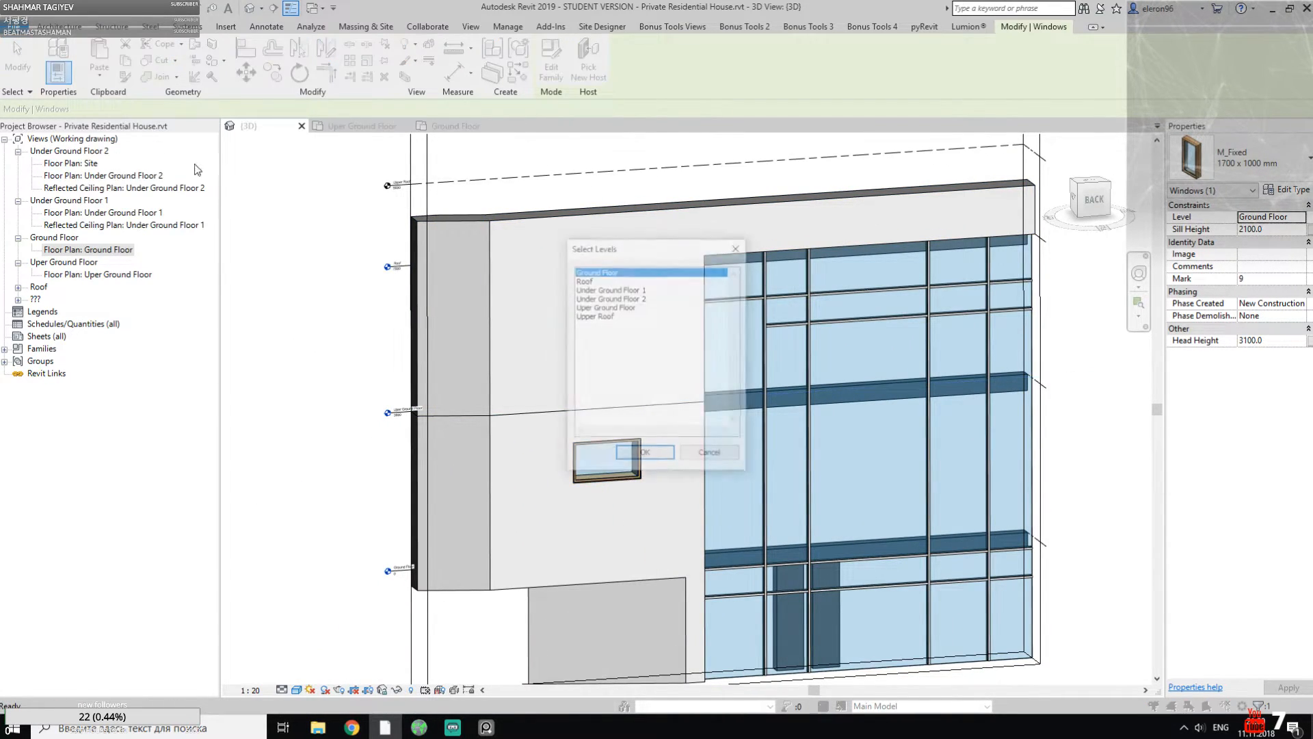
{"action": "left_click", "coordinate": [618, 307]}
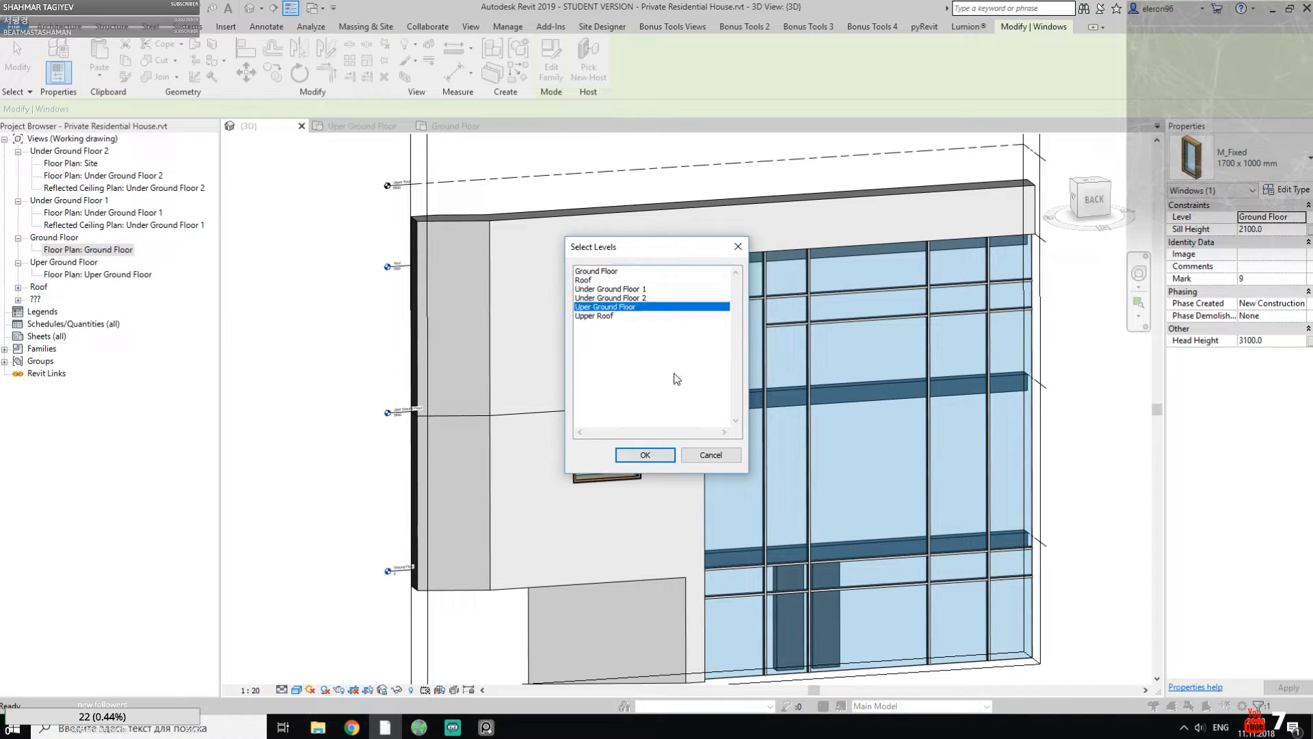
{"action": "left_click", "coordinate": [645, 454]}
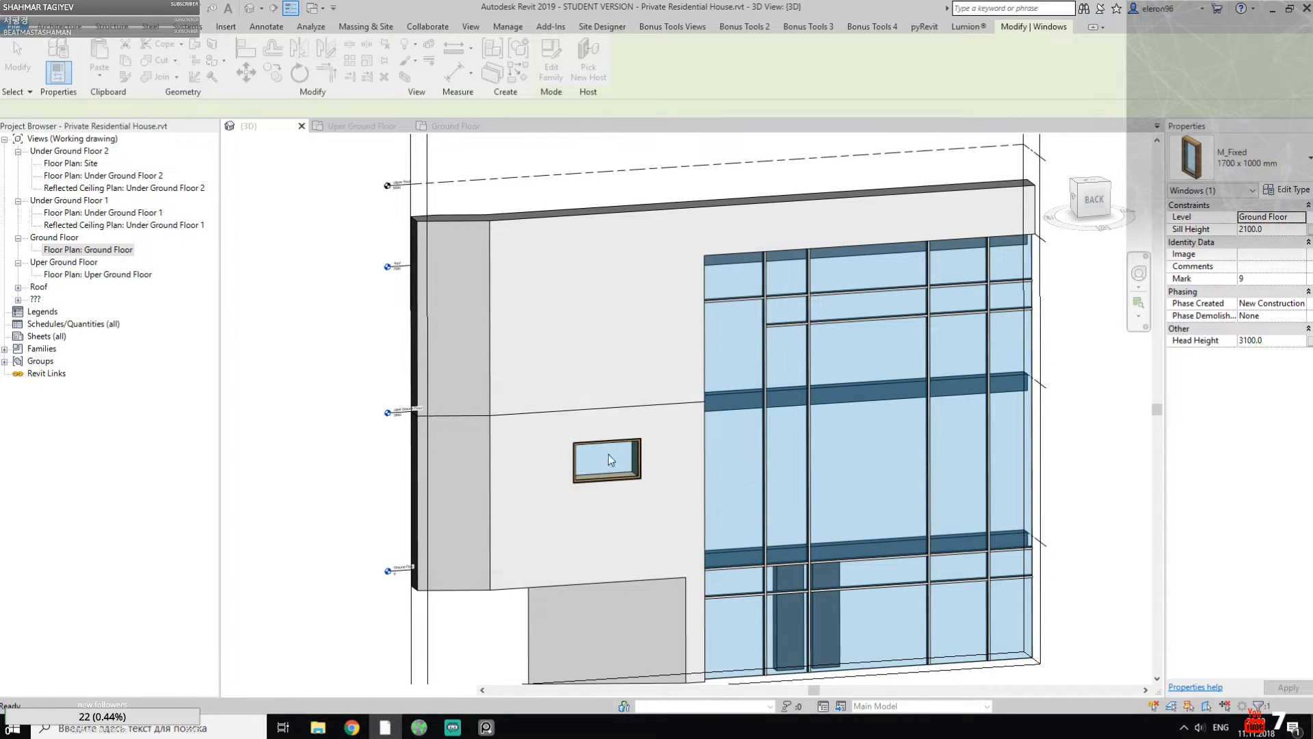
{"action": "left_click", "coordinate": [288, 434]}
Step: Following the photo, align the upper window's top with the top of the stairwell curtain wall, and turn off the section box
{"action": "left_click", "coordinate": [486, 727]}
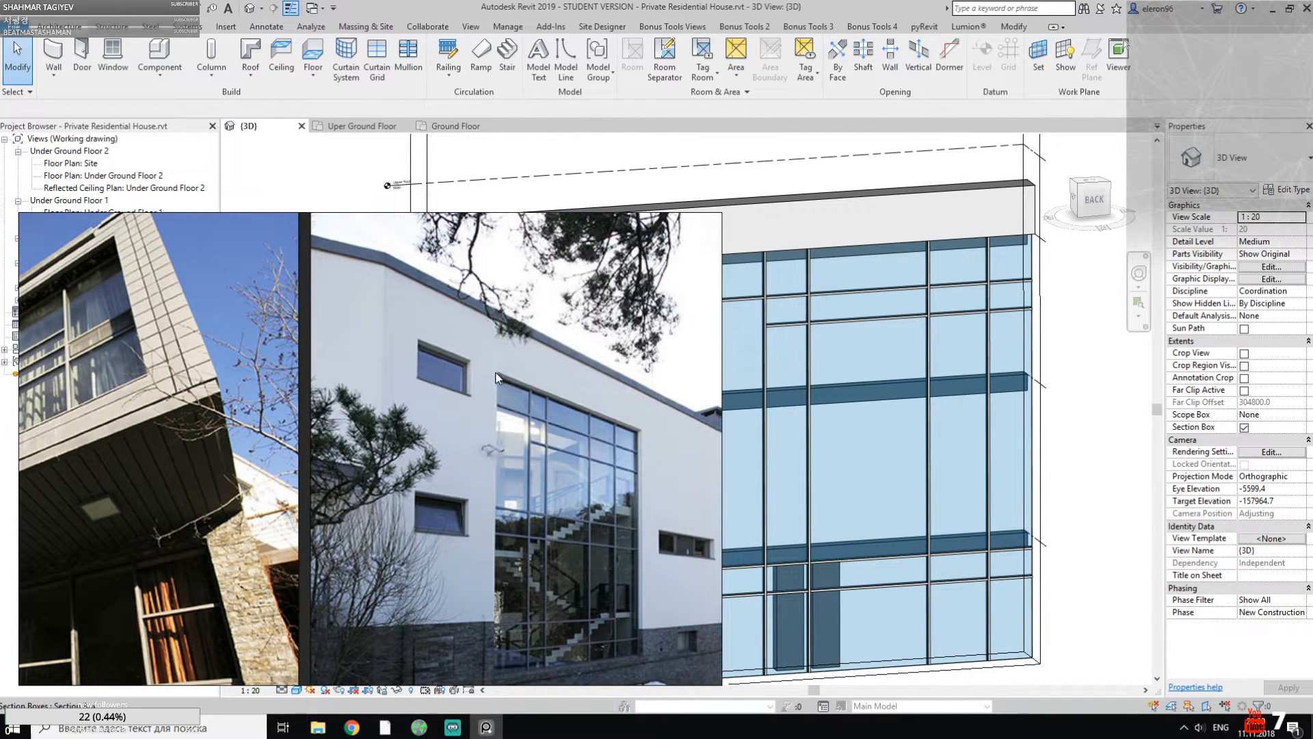
{"action": "left_click", "coordinate": [486, 727]}
{"action": "middle_click_drag", "start_coordinate": [713, 331], "coordinate": [694, 349]}
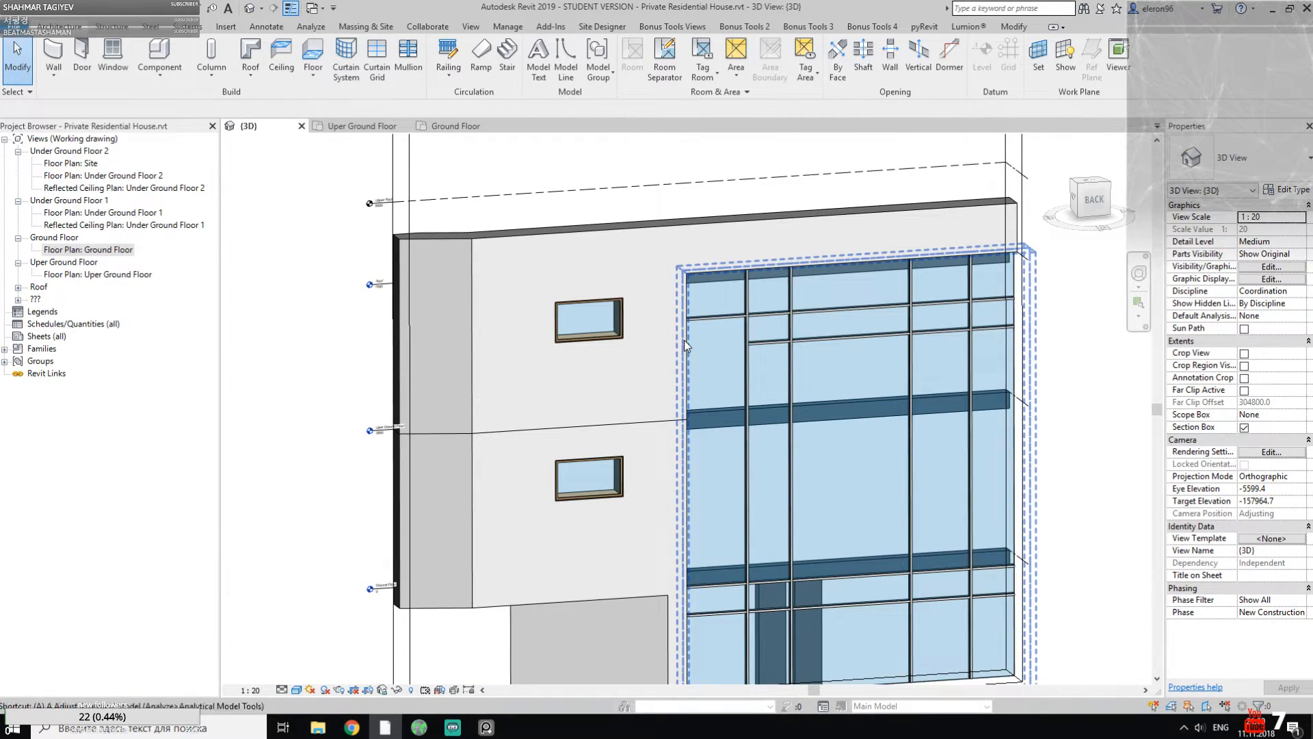
{"action": "key", "text": "a"}
{"action": "key", "text": "l"}
{"action": "left_click", "coordinate": [698, 270]}
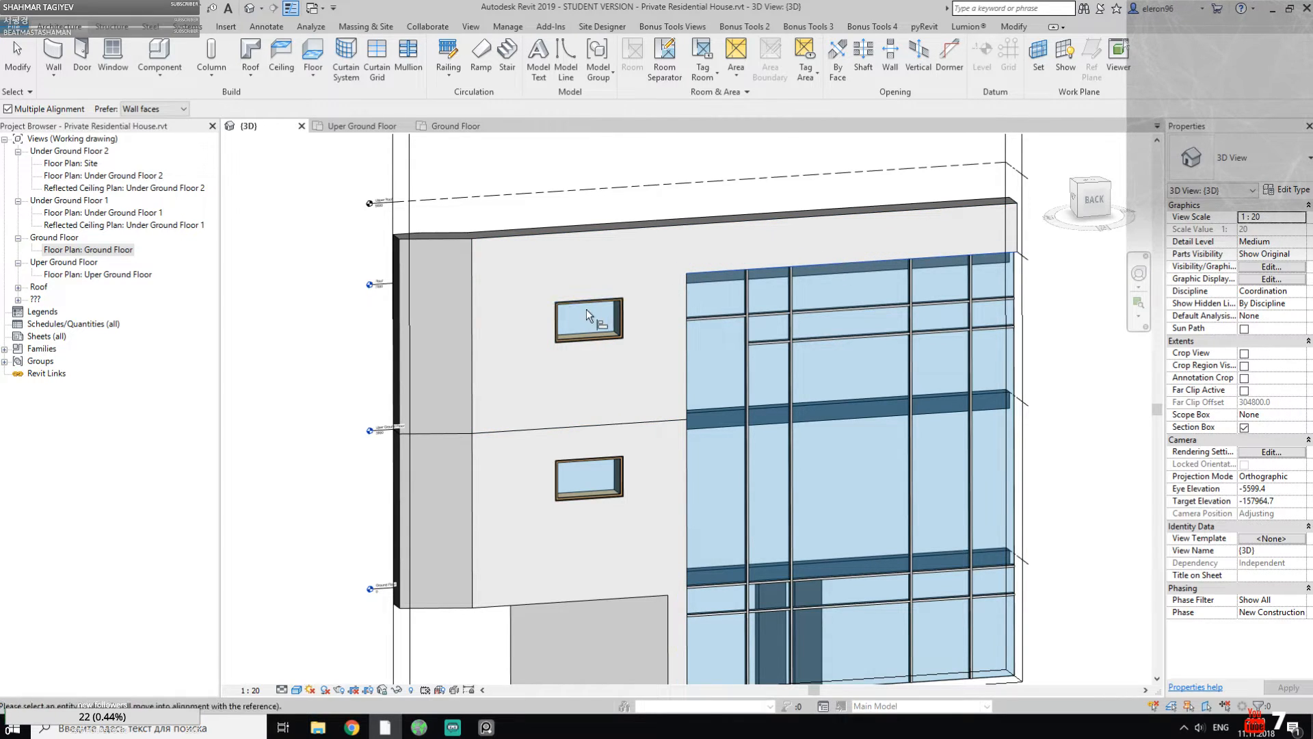
{"action": "left_click", "coordinate": [593, 300]}
{"action": "key", "text": "Escape"}
{"action": "scroll", "coordinate": [465, 380], "scroll_direction": "down", "scroll_amount": 4}
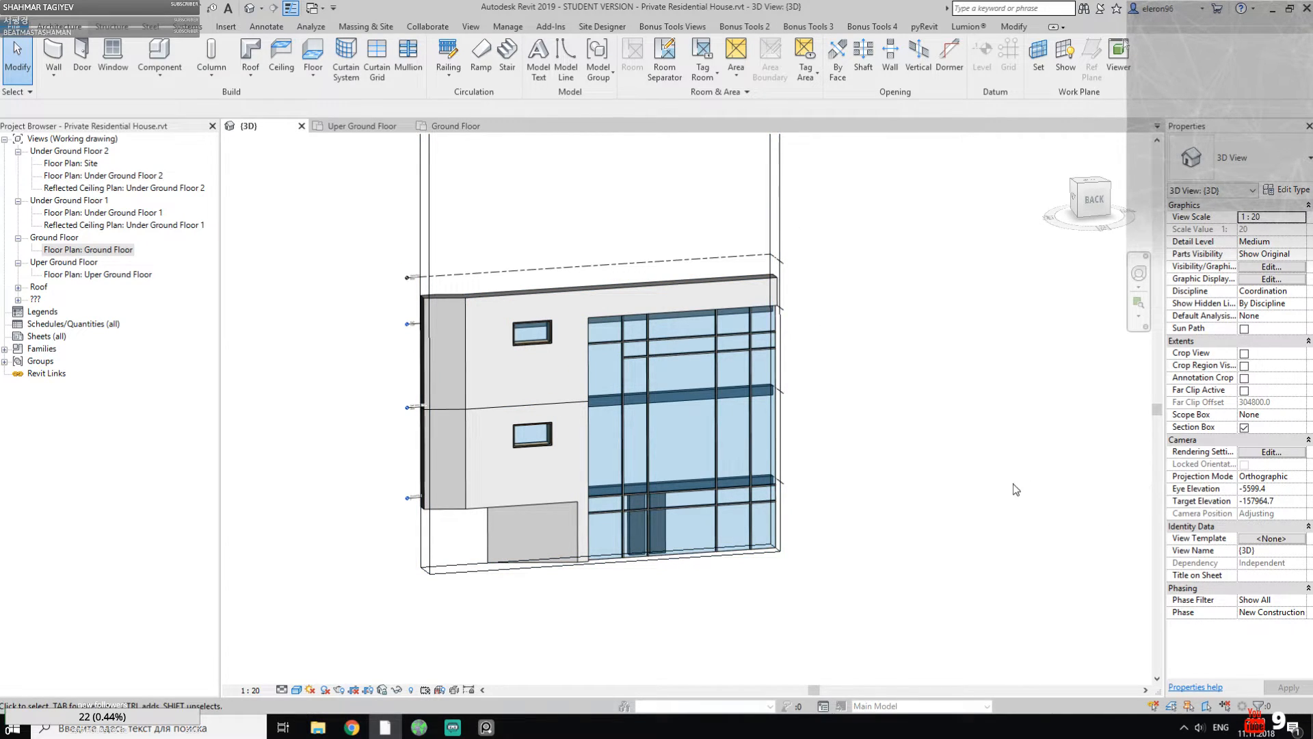
{"action": "left_click", "coordinate": [1244, 427]}
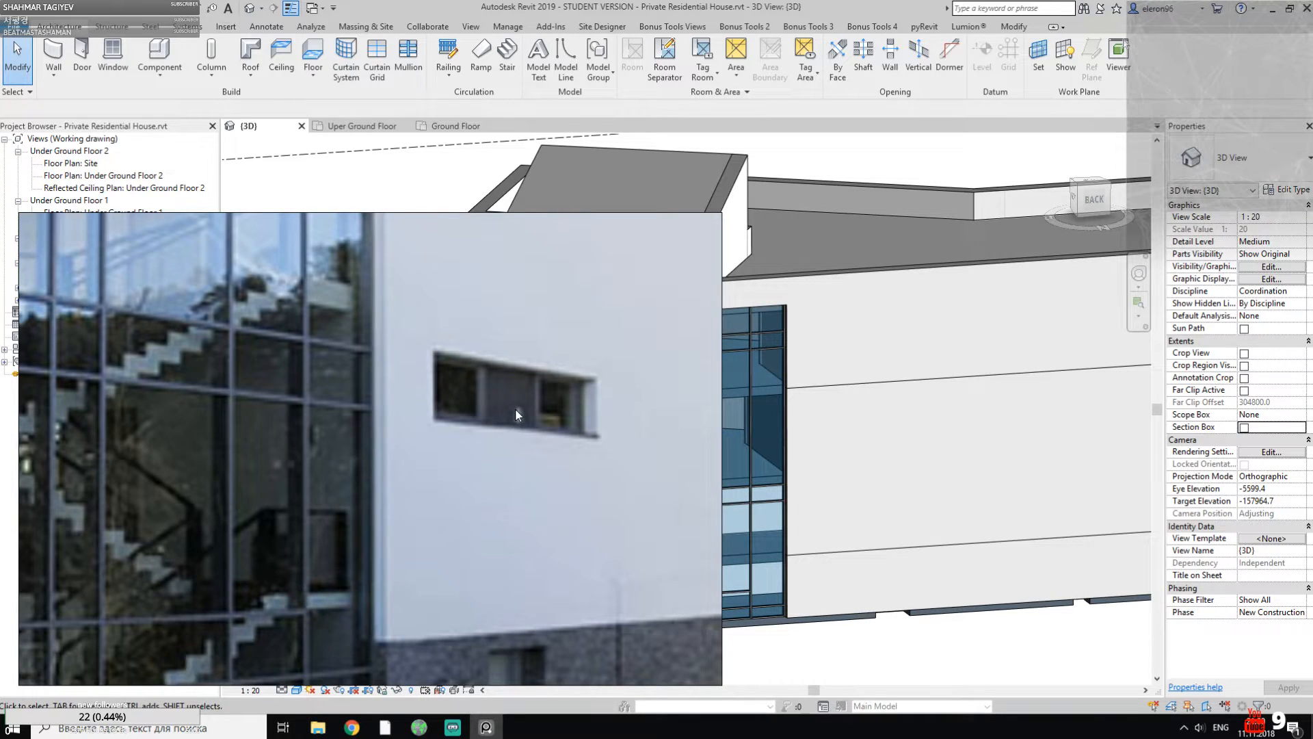
Step: Examine the narrow window on the kitchen side of the stairwell in the facade photo and in the reference floor plan
{"action": "scroll", "coordinate": [617, 301], "scroll_direction": "down", "scroll_amount": 5}
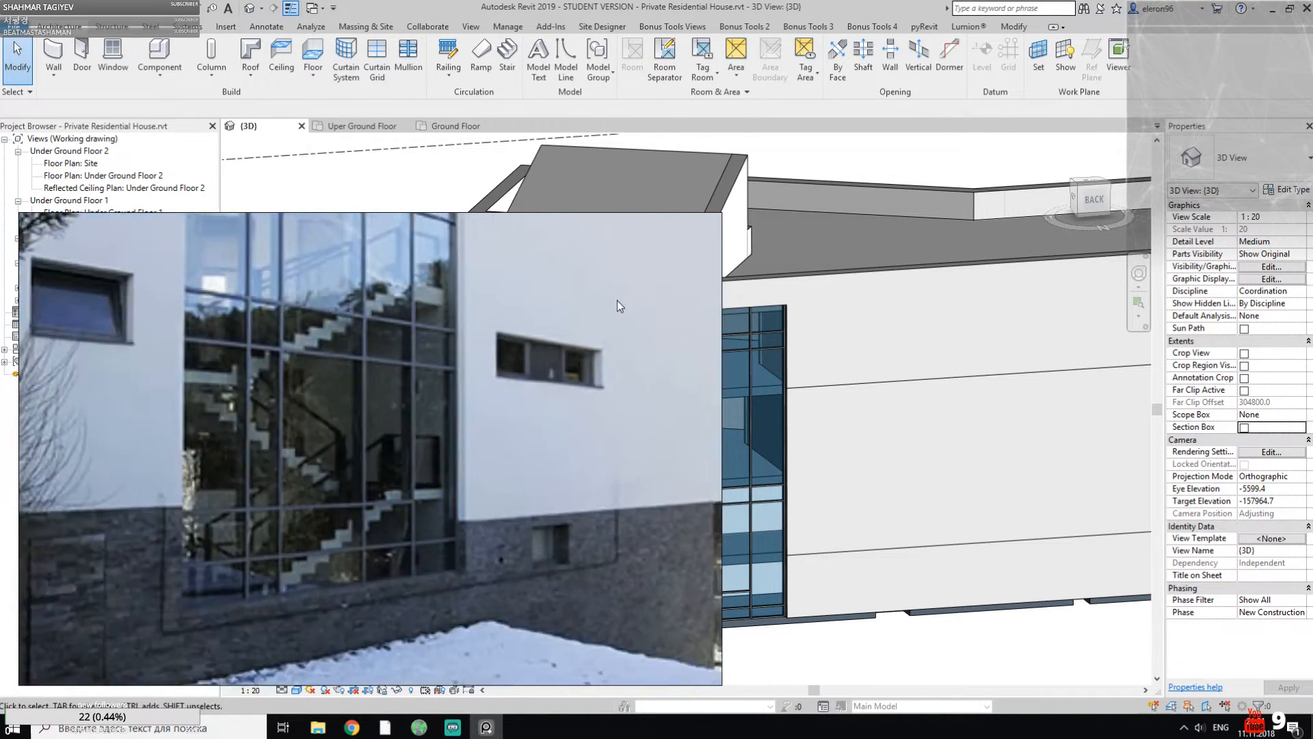
{"action": "left_click", "coordinate": [494, 726]}
{"action": "left_click", "coordinate": [491, 727]}
{"action": "scroll", "coordinate": [448, 437], "scroll_direction": "down", "scroll_amount": 5}
{"action": "middle_click_drag", "start_coordinate": [454, 287], "coordinate": [451, 629]}
{"action": "middle_click_drag", "start_coordinate": [485, 253], "coordinate": [502, 535]}
{"action": "middle_click_drag", "start_coordinate": [311, 347], "coordinate": [436, 466]}
{"action": "scroll", "coordinate": [410, 403], "scroll_direction": "up", "scroll_amount": 8}
{"action": "middle_click_drag", "start_coordinate": [356, 395], "coordinate": [659, 384]}
{"action": "middle_click_drag", "start_coordinate": [374, 396], "coordinate": [465, 398]}
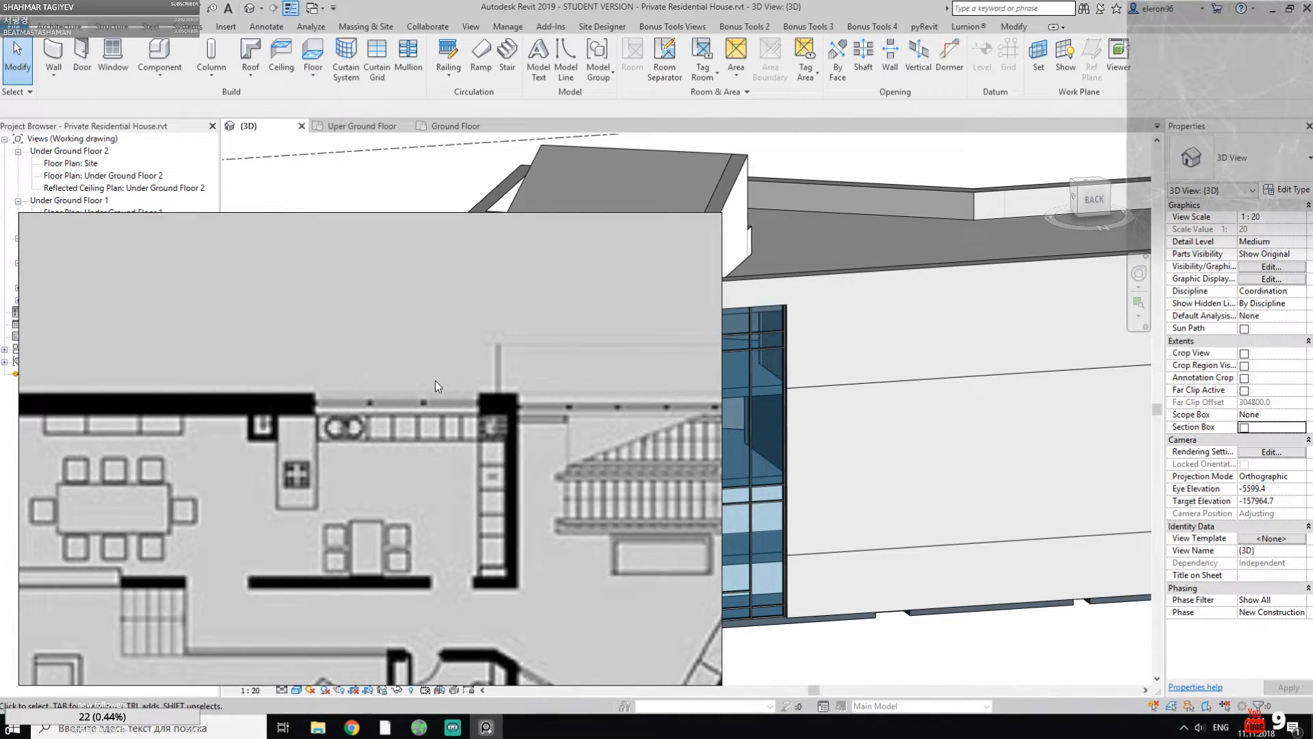
Step: Compare the narrow window's position relative to the stairwell glazing in the rear facade photo with the kitchen opening in the plan
{"action": "scroll", "coordinate": [435, 380], "scroll_direction": "down", "scroll_amount": 10}
{"action": "middle_click_drag", "start_coordinate": [437, 609], "coordinate": [458, 324]}
{"action": "middle_click_drag", "start_coordinate": [527, 629], "coordinate": [442, 297]}
{"action": "middle_click_drag", "start_coordinate": [454, 400], "coordinate": [417, 199]}
{"action": "scroll", "coordinate": [428, 383], "scroll_direction": "down", "scroll_amount": 6}
{"action": "middle_click_drag", "start_coordinate": [453, 302], "coordinate": [549, 224]}
{"action": "scroll", "coordinate": [475, 369], "scroll_direction": "up", "scroll_amount": 11}
{"action": "middle_click_drag", "start_coordinate": [540, 581], "coordinate": [436, 519]}
{"action": "scroll", "coordinate": [436, 518], "scroll_direction": "up", "scroll_amount": 6}
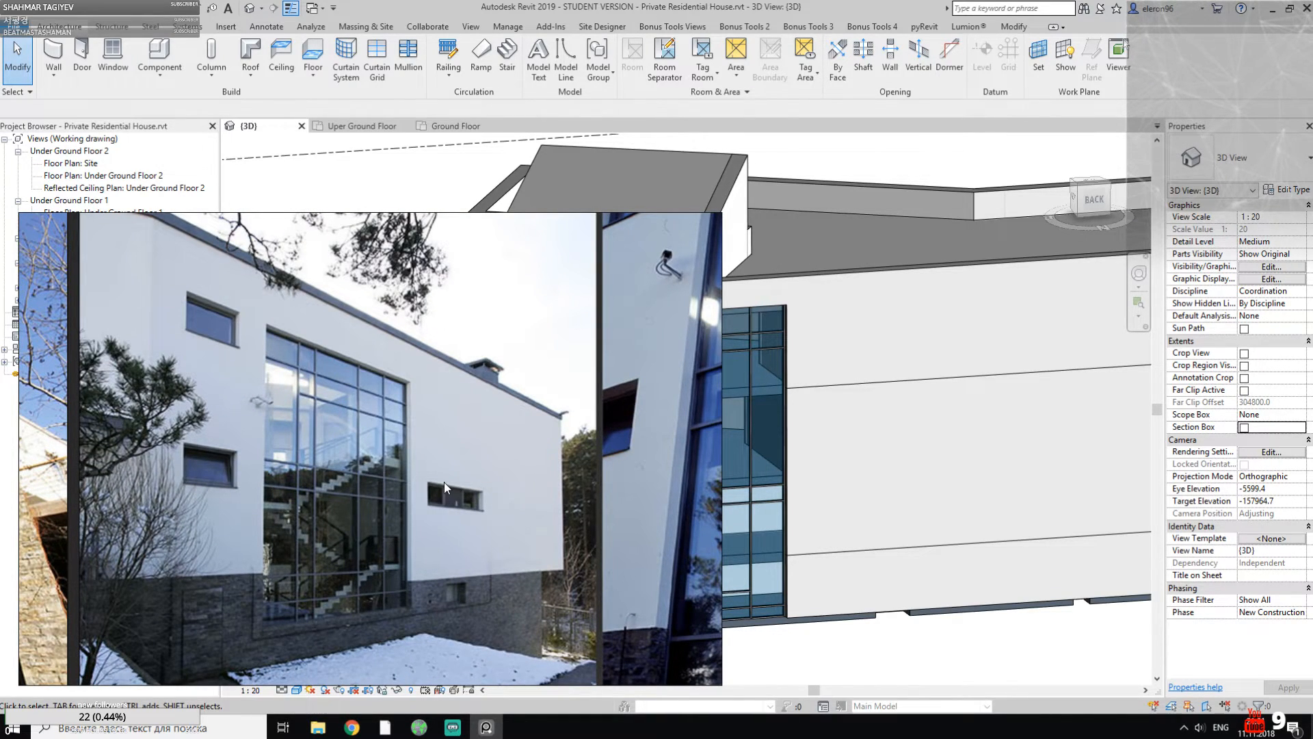
{"action": "scroll", "coordinate": [444, 482], "scroll_direction": "down", "scroll_amount": 8}
{"action": "middle_click_drag", "start_coordinate": [410, 307], "coordinate": [395, 667]}
{"action": "middle_click_drag", "start_coordinate": [332, 226], "coordinate": [363, 487]}
{"action": "middle_click_drag", "start_coordinate": [398, 266], "coordinate": [404, 116]}
{"action": "middle_click_drag", "start_coordinate": [407, 487], "coordinate": [462, 152]}
{"action": "scroll", "coordinate": [448, 348], "scroll_direction": "up", "scroll_amount": 12}
{"action": "scroll", "coordinate": [372, 299], "scroll_direction": "up", "scroll_amount": 6}
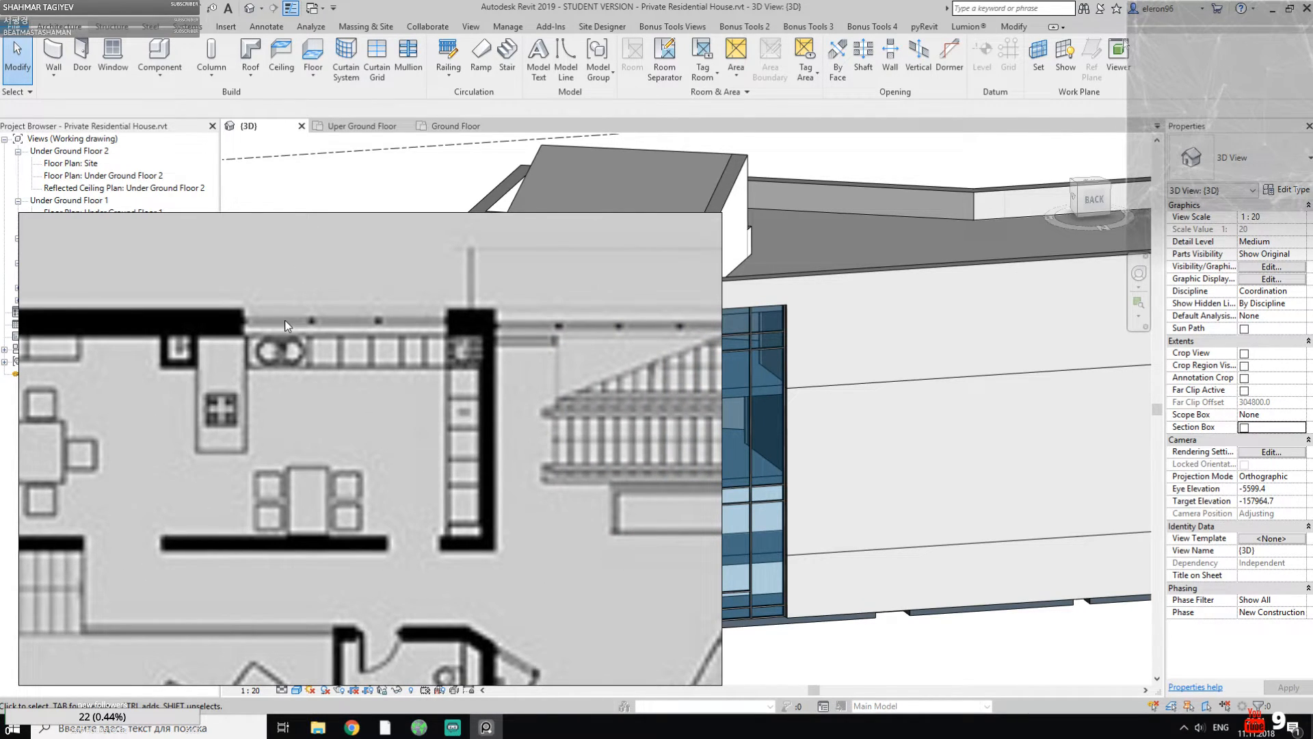
{"action": "left_click", "coordinate": [487, 727]}
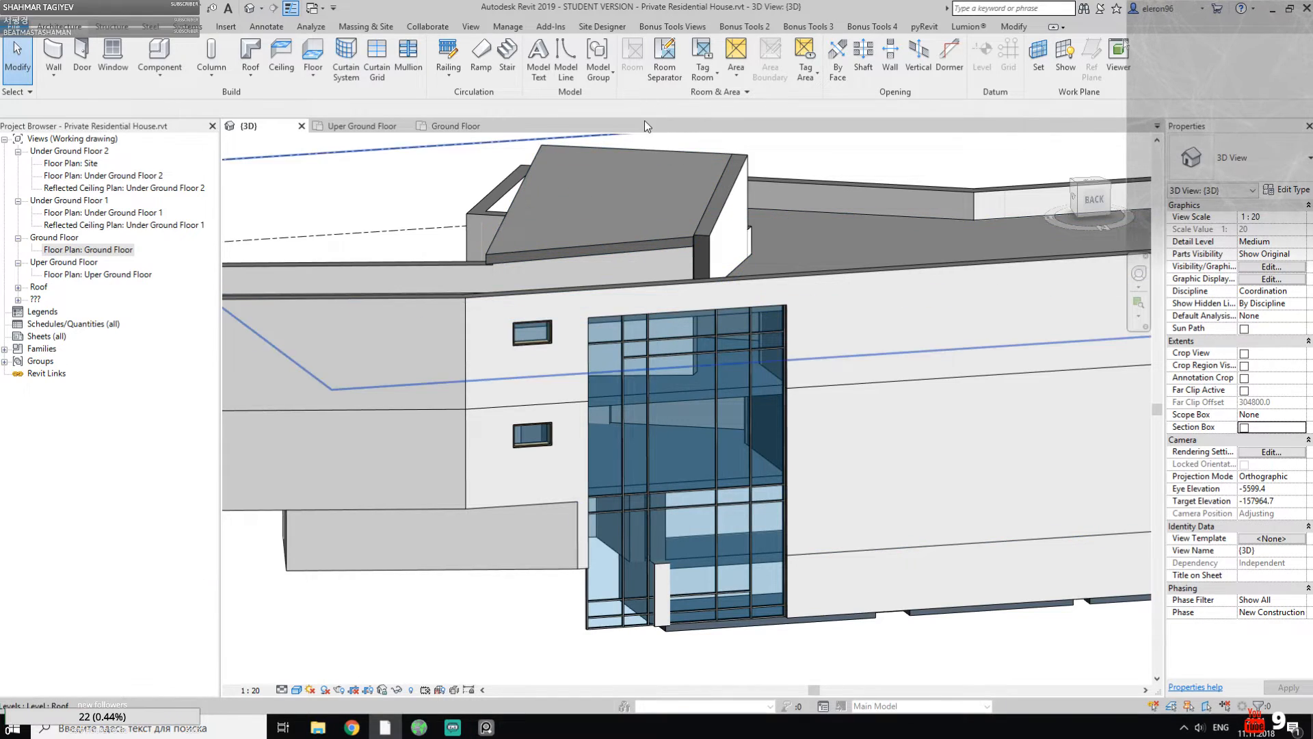
Step: Compare the rear wall beside the stairwell in the Ground Floor plan with the kitchen opening in the reference floor plan
{"action": "left_click", "coordinate": [446, 125]}
{"action": "scroll", "coordinate": [666, 424], "scroll_direction": "down", "scroll_amount": 3}
{"action": "scroll", "coordinate": [603, 391], "scroll_direction": "up", "scroll_amount": 7}
{"action": "middle_click_drag", "start_coordinate": [491, 390], "coordinate": [689, 402]}
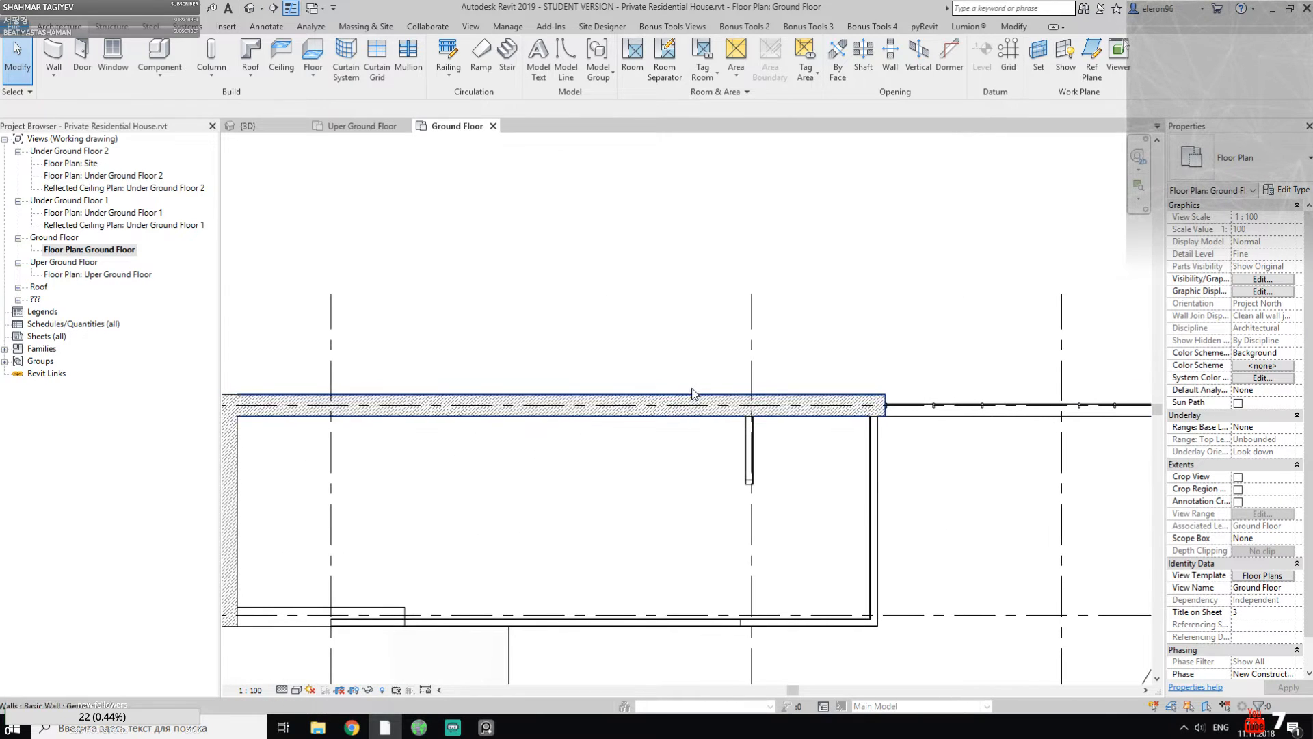
{"action": "scroll", "coordinate": [588, 373], "scroll_direction": "down", "scroll_amount": 8}
{"action": "scroll", "coordinate": [466, 446], "scroll_direction": "down", "scroll_amount": 1}
{"action": "middle_click_drag", "start_coordinate": [339, 479], "coordinate": [383, 515]}
{"action": "scroll", "coordinate": [684, 410], "scroll_direction": "up", "scroll_amount": 8}
{"action": "left_click", "coordinate": [494, 719]}
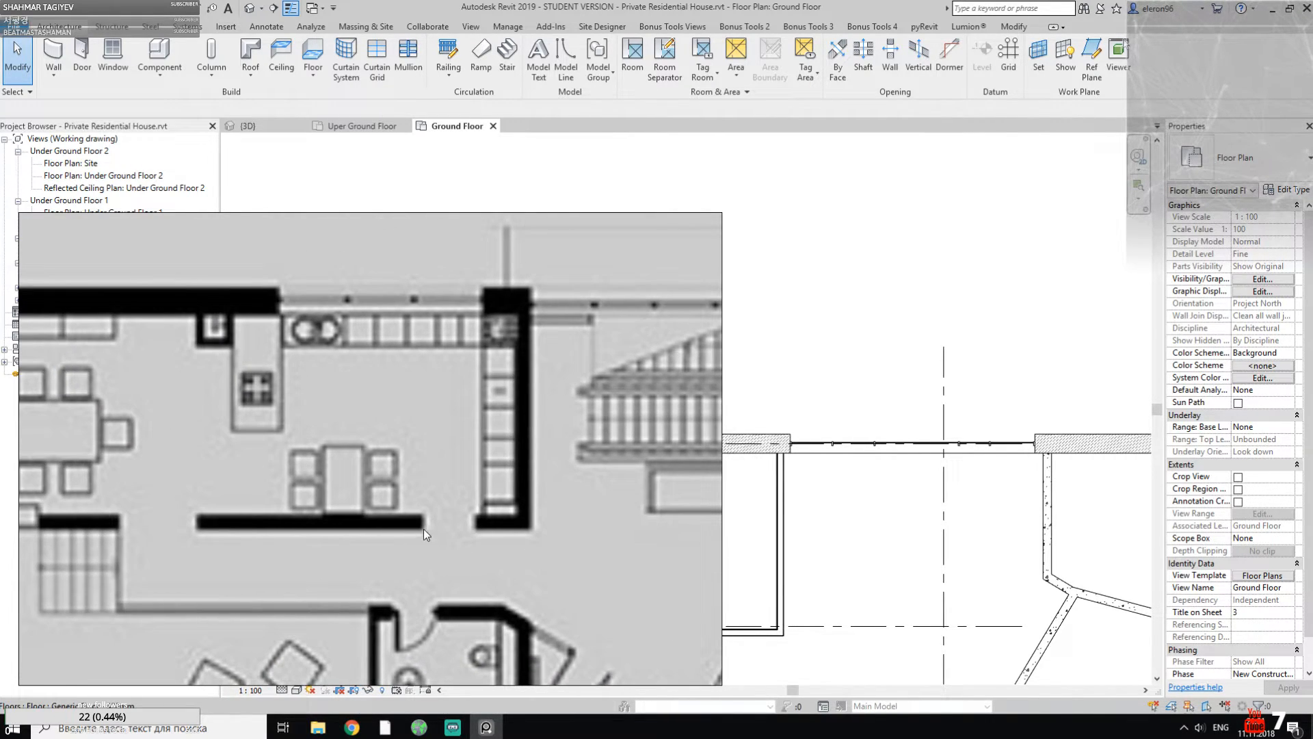
{"action": "left_click", "coordinate": [484, 729]}
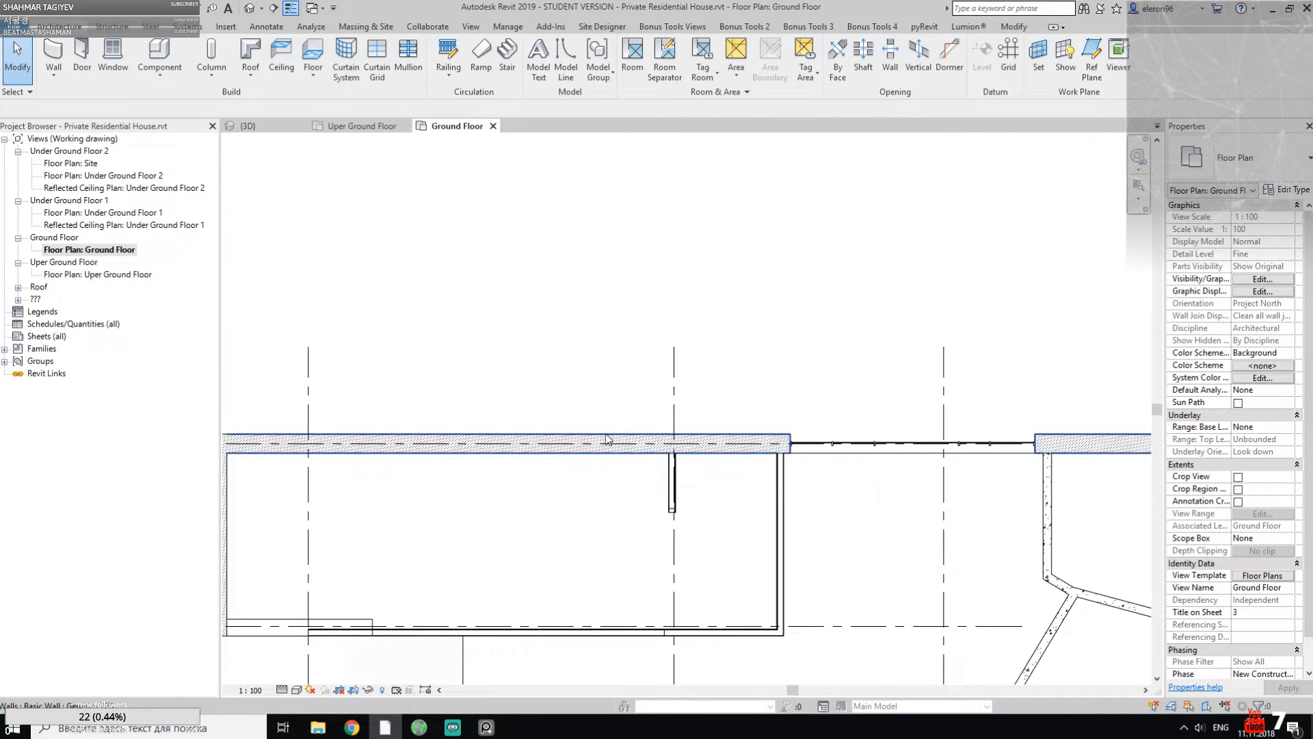
Step: Draw a 4900 mm Storefront curtain wall along the centreline of the rear kitchen wall, beside the stairwell glazing
{"action": "scroll", "coordinate": [441, 457], "scroll_direction": "up", "scroll_amount": 3}
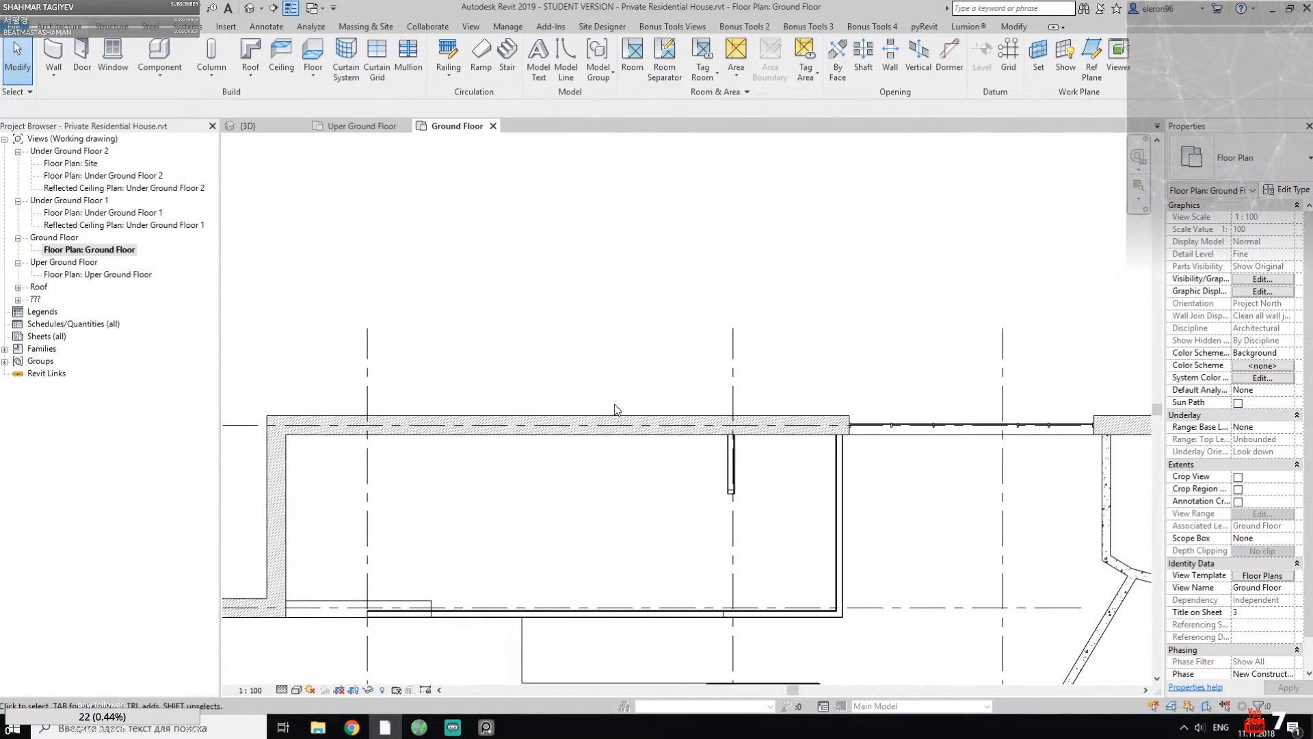
{"action": "left_click", "coordinate": [53, 49]}
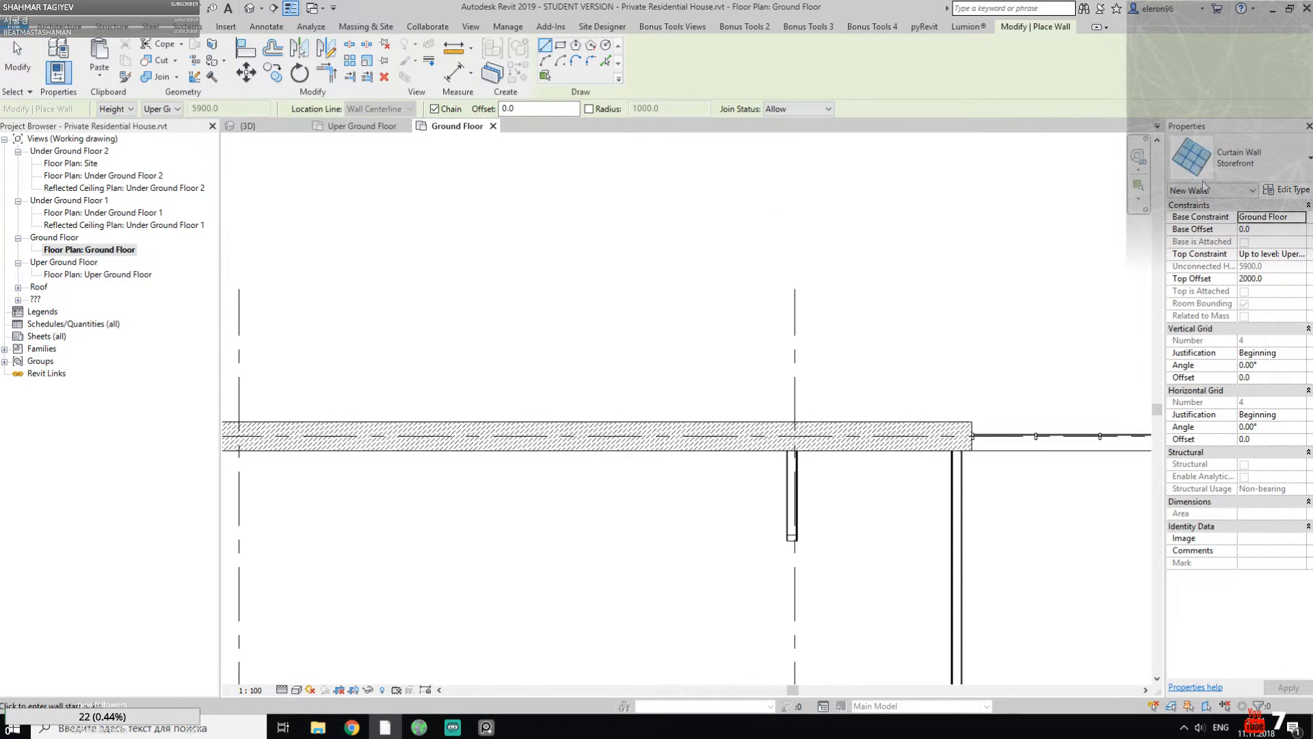
{"action": "scroll", "coordinate": [639, 469], "scroll_direction": "up", "scroll_amount": 2}
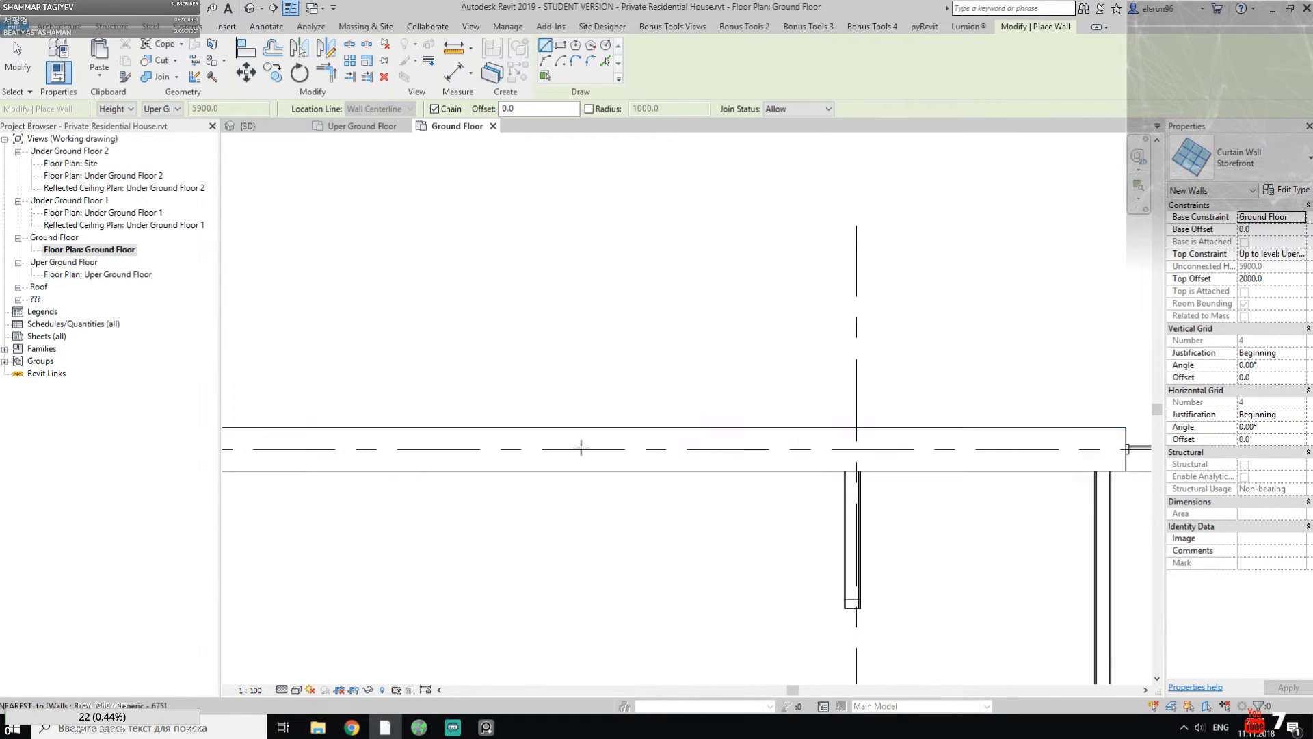
{"action": "left_click", "coordinate": [488, 449]}
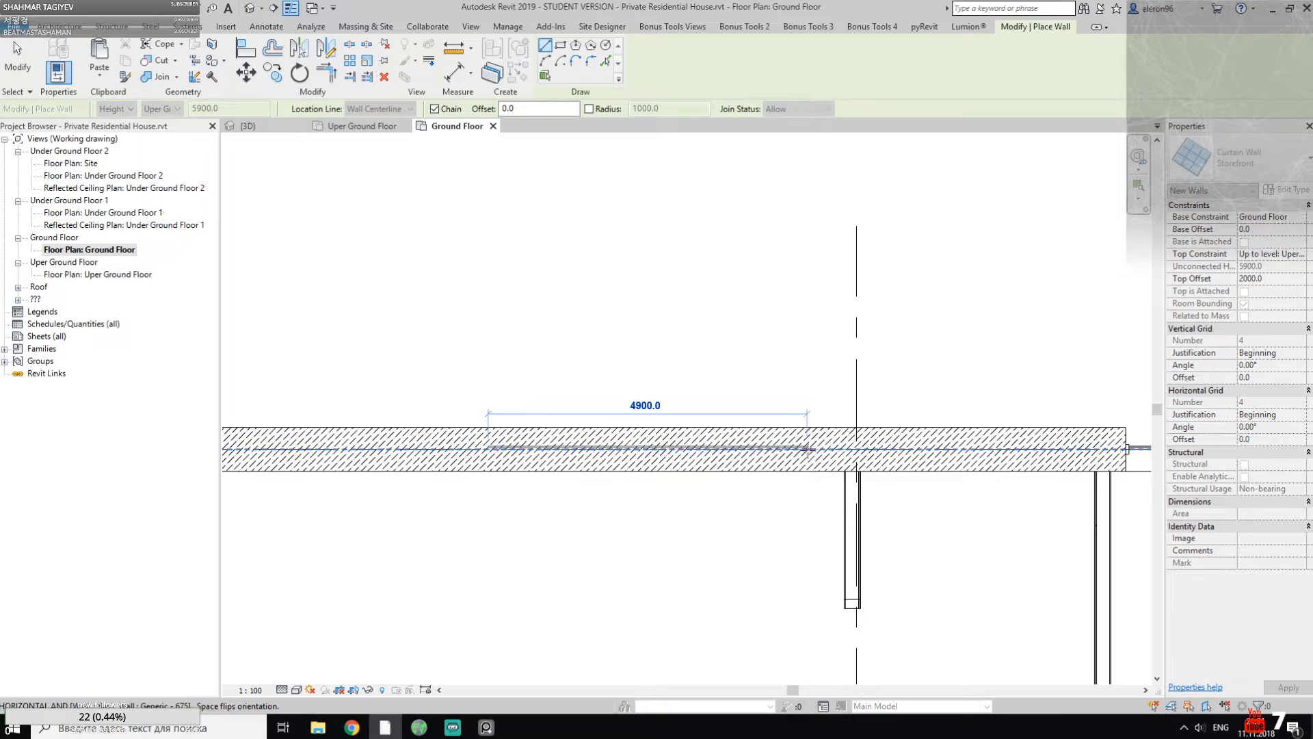
{"action": "left_click", "coordinate": [751, 412]}
{"action": "key", "text": "Escape"}
{"action": "key", "text": "Escape"}
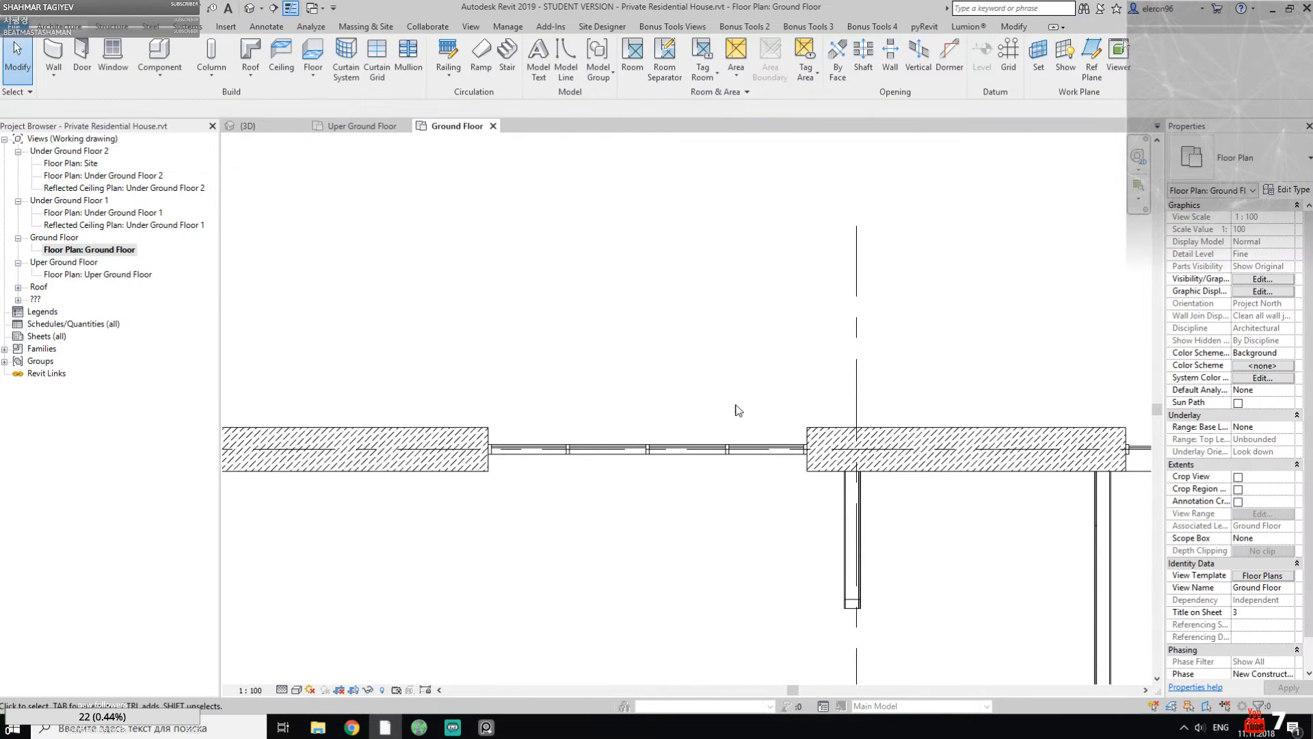
Step: Change the new curtain wall's type to Storefront Exterior window #2
{"action": "left_click", "coordinate": [686, 449]}
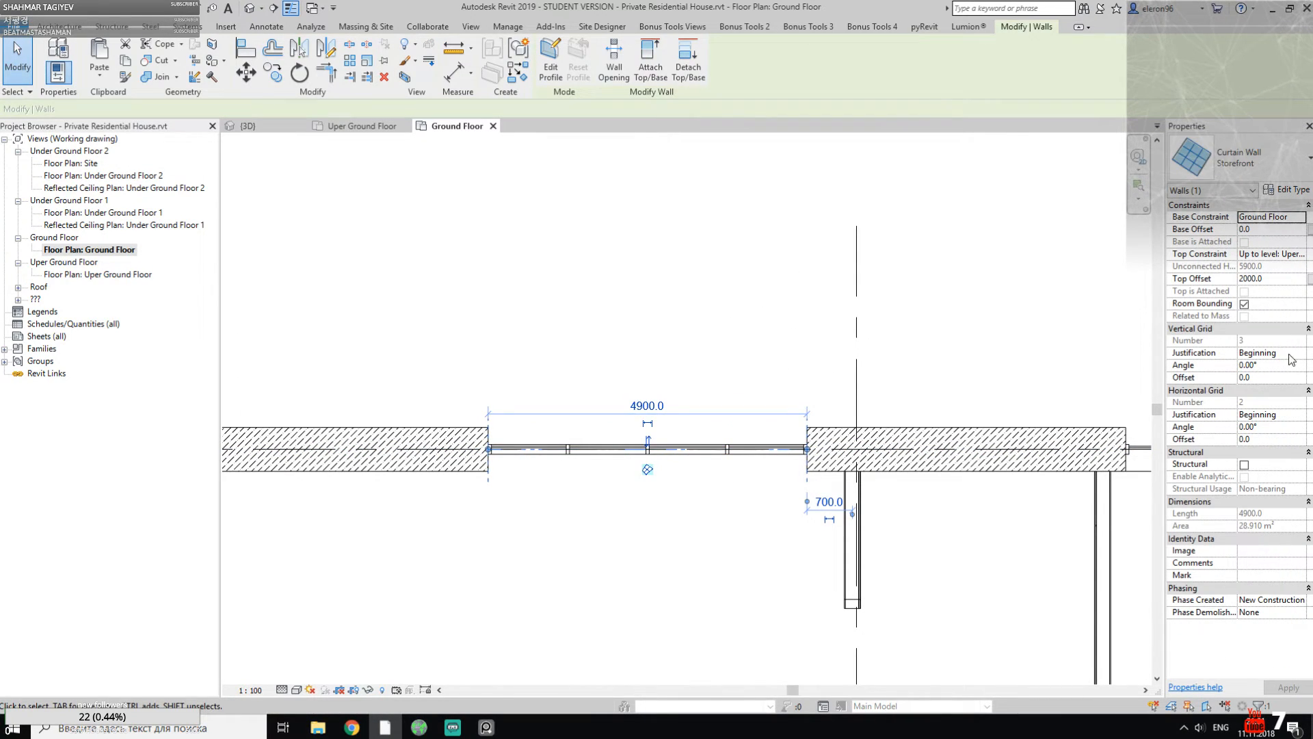
{"action": "left_click", "coordinate": [1288, 166]}
{"action": "left_click", "coordinate": [1066, 361]}
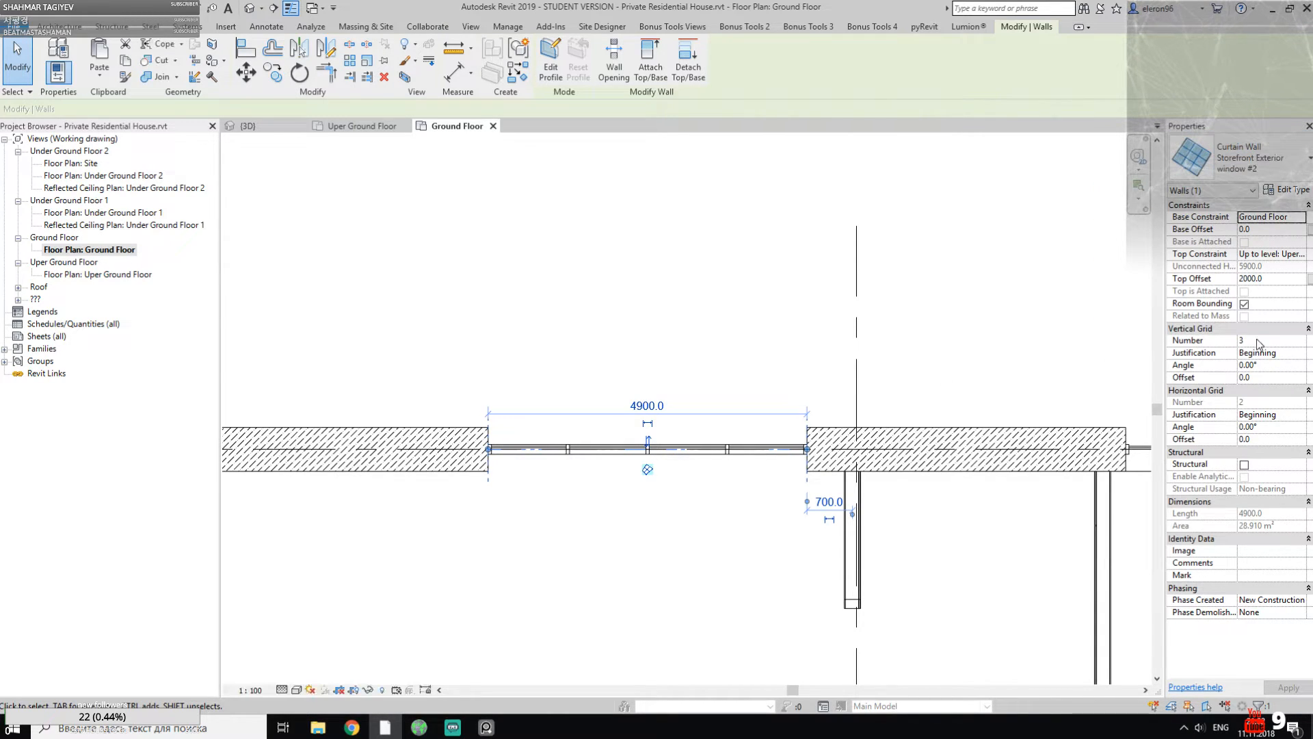
Step: Set the kitchen window's vertical grid number to 2
{"action": "left_click", "coordinate": [1262, 342]}
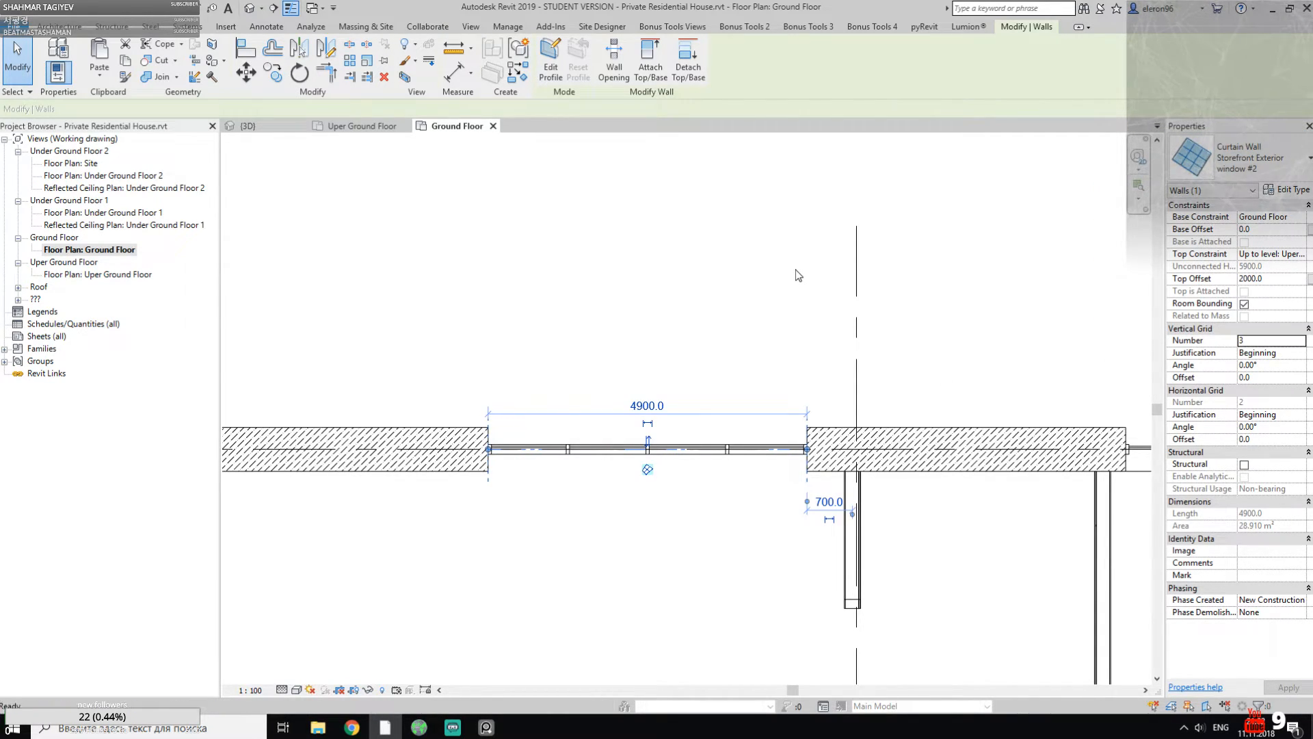
{"action": "key", "text": "w"}
{"action": "key", "text": "a"}
{"action": "middle_click_drag", "start_coordinate": [880, 358], "coordinate": [905, 351]}
{"action": "key", "text": "Escape"}
{"action": "left_click", "coordinate": [778, 443]}
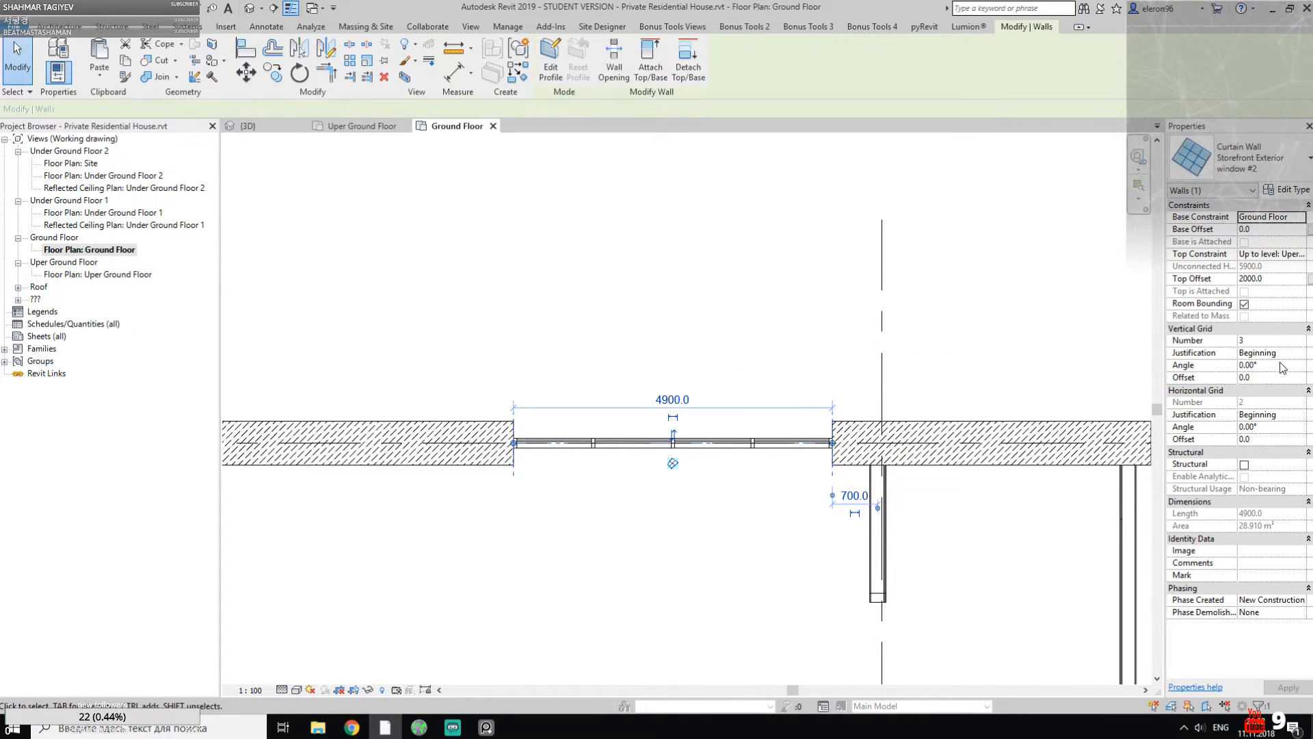
{"action": "left_click", "coordinate": [1279, 341]}
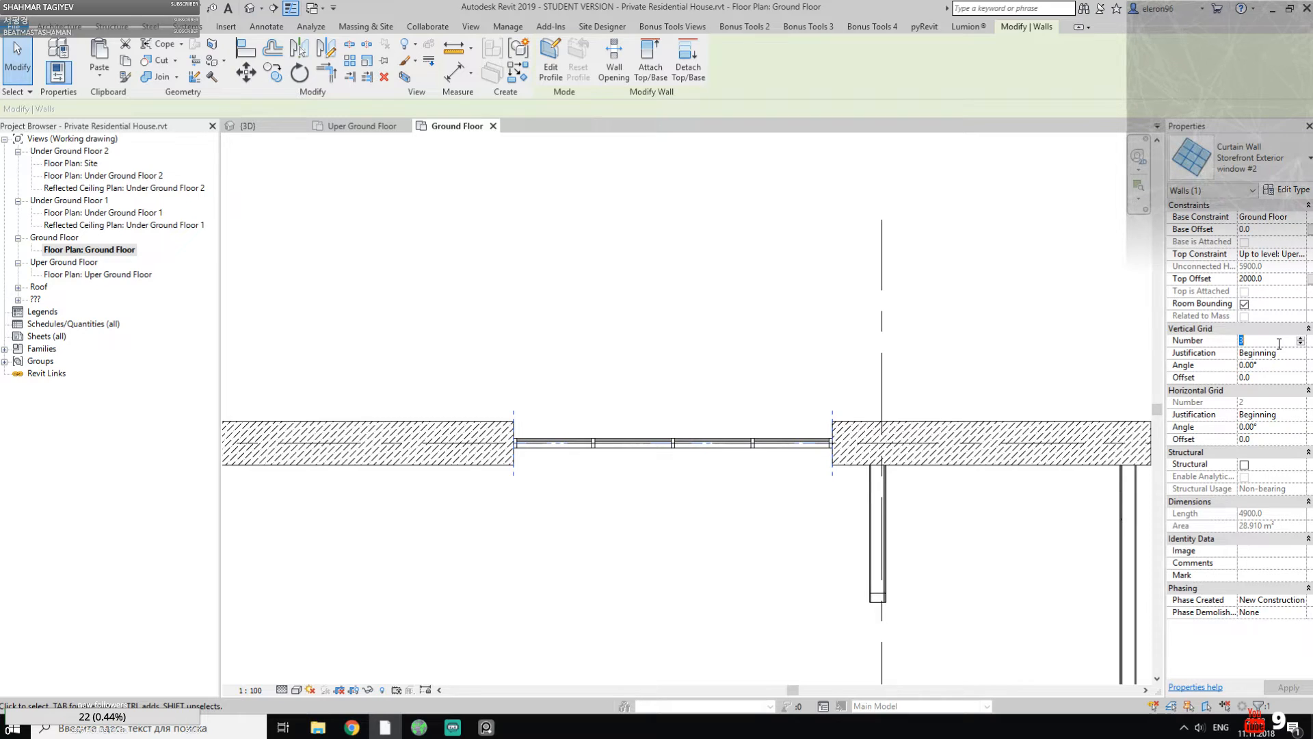
{"action": "key", "text": "Return"}
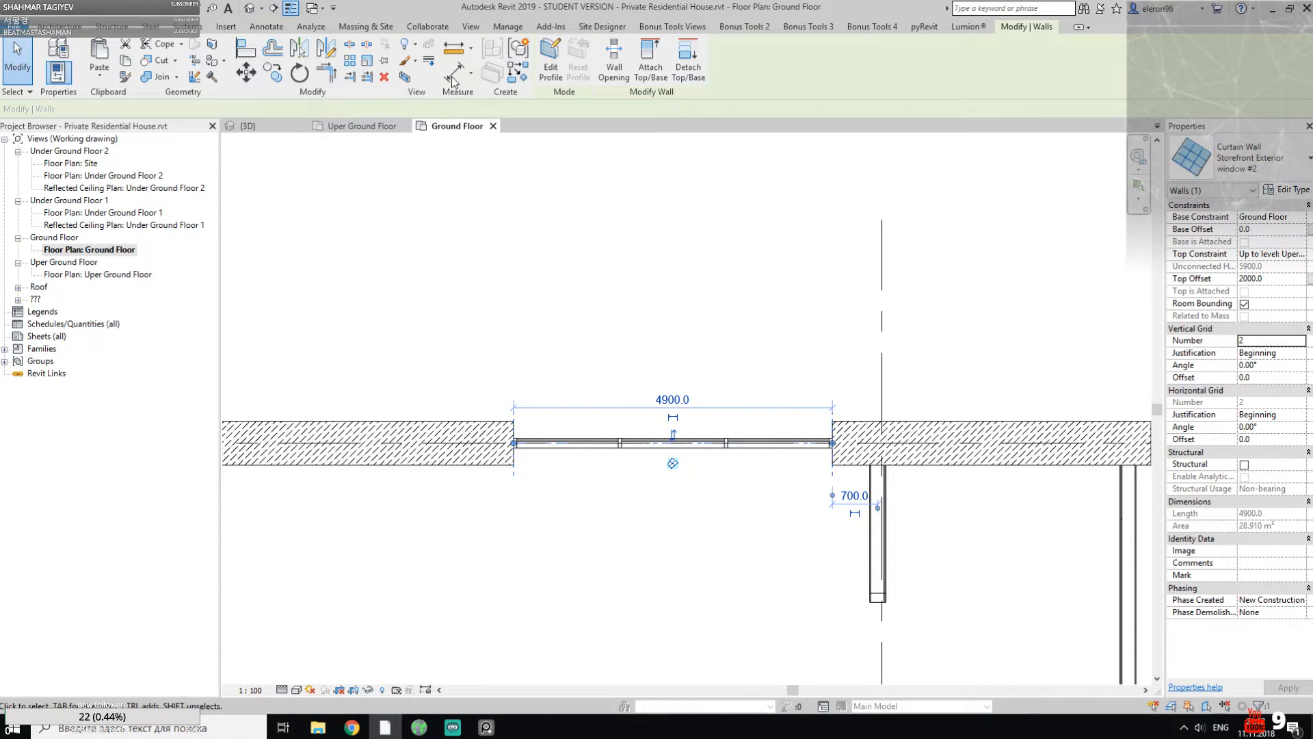
Step: Isolate the kitchen window in a 3D section box and enlarge the box vertically and sideways to include the stairwell glazing
{"action": "left_click", "coordinate": [405, 77]}
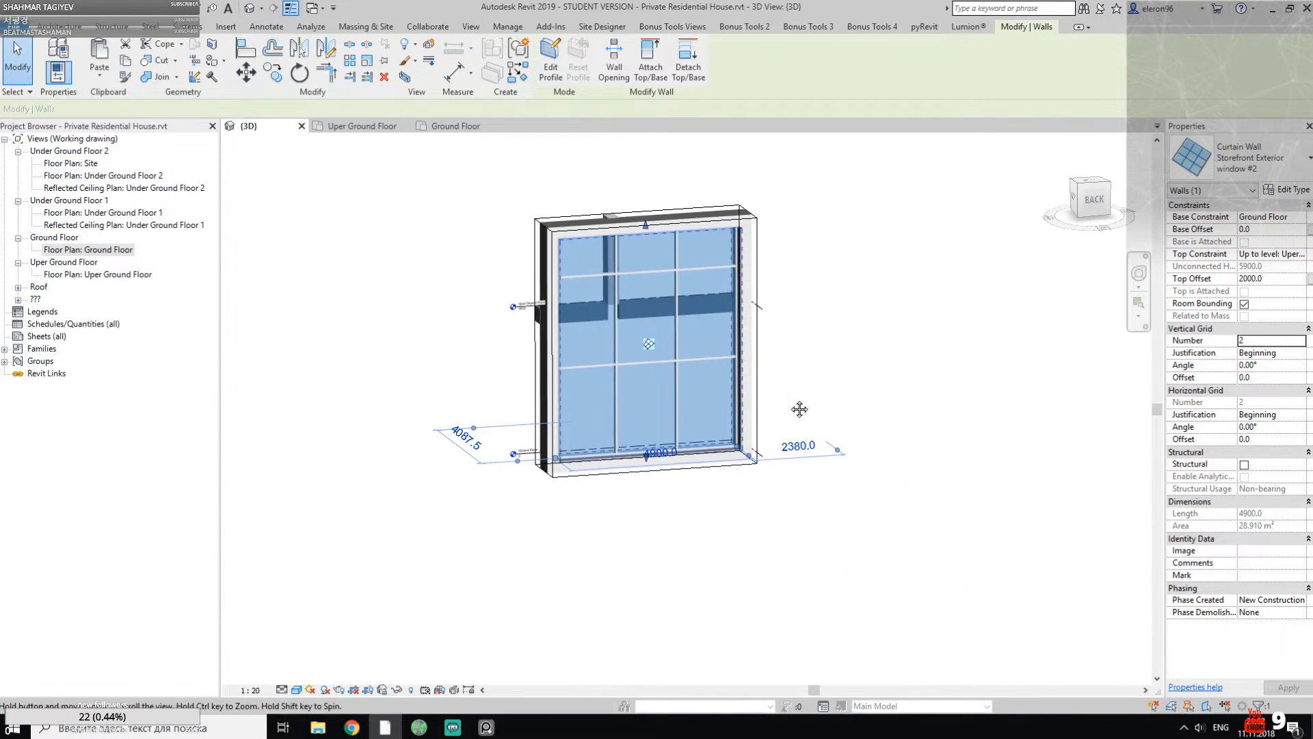
{"action": "left_click", "coordinate": [631, 225]}
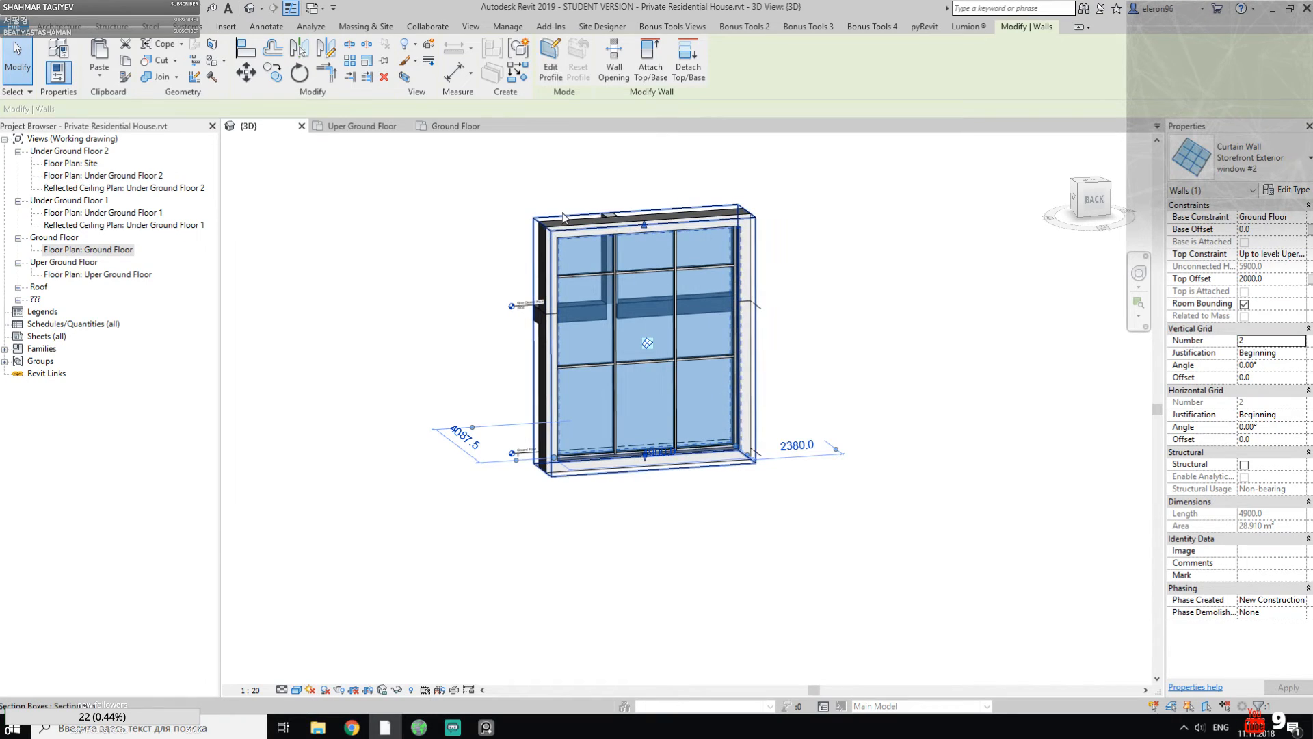
{"action": "left_click_drag", "start_coordinate": [644, 217], "coordinate": [644, 146]}
{"action": "scroll", "coordinate": [654, 296], "scroll_direction": "down", "scroll_amount": 3}
{"action": "left_click_drag", "start_coordinate": [647, 406], "coordinate": [647, 520]}
{"action": "left_click_drag", "start_coordinate": [580, 361], "coordinate": [203, 370]}
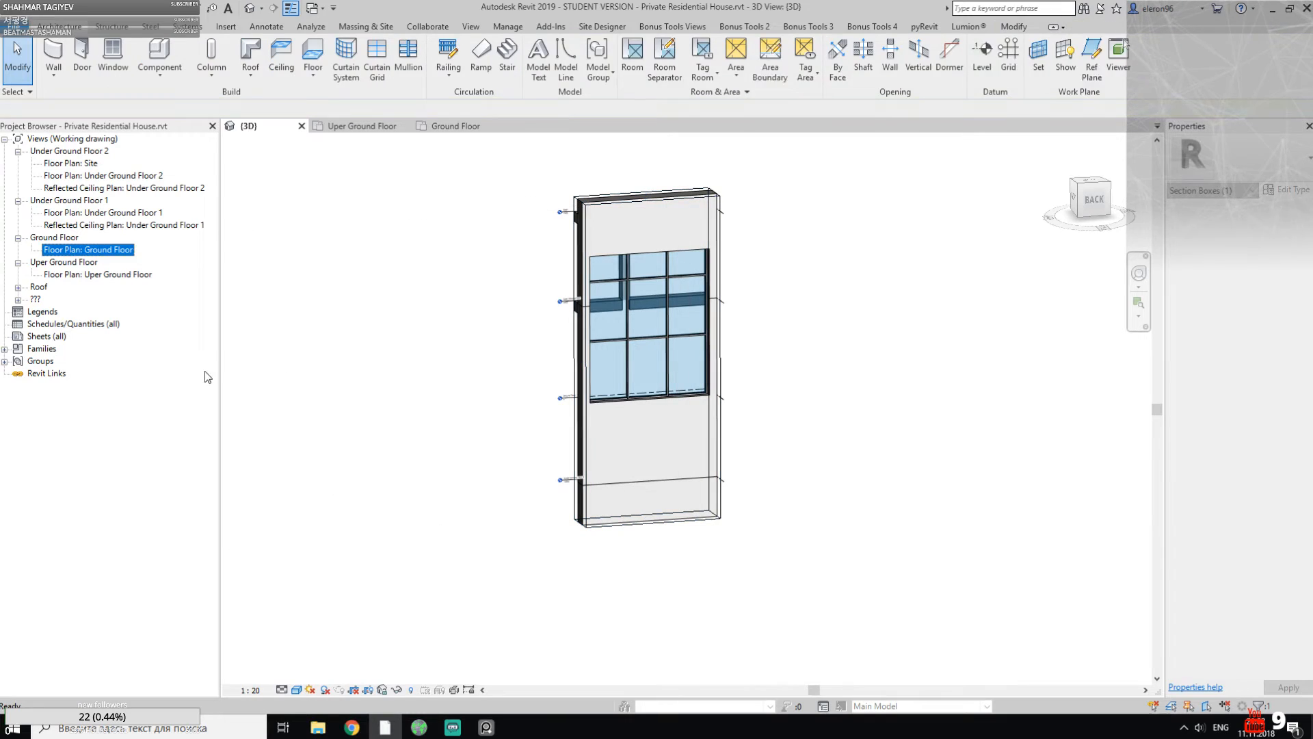
{"action": "left_click", "coordinate": [574, 363]}
{"action": "left_click_drag", "start_coordinate": [580, 362], "coordinate": [311, 388]}
Step: Lower the kitchen window's top edge to a top offset of about -683 mm from the Uper Ground Floor level
{"action": "scroll", "coordinate": [685, 242], "scroll_direction": "up", "scroll_amount": 3}
{"action": "key", "text": "Escape"}
{"action": "left_click", "coordinate": [642, 275]}
{"action": "left_click_drag", "start_coordinate": [621, 250], "coordinate": [629, 343]}
Step: Raise the kitchen window's bottom edge to a base offset of about 1508 mm above the Ground Floor
{"action": "left_click", "coordinate": [632, 446]}
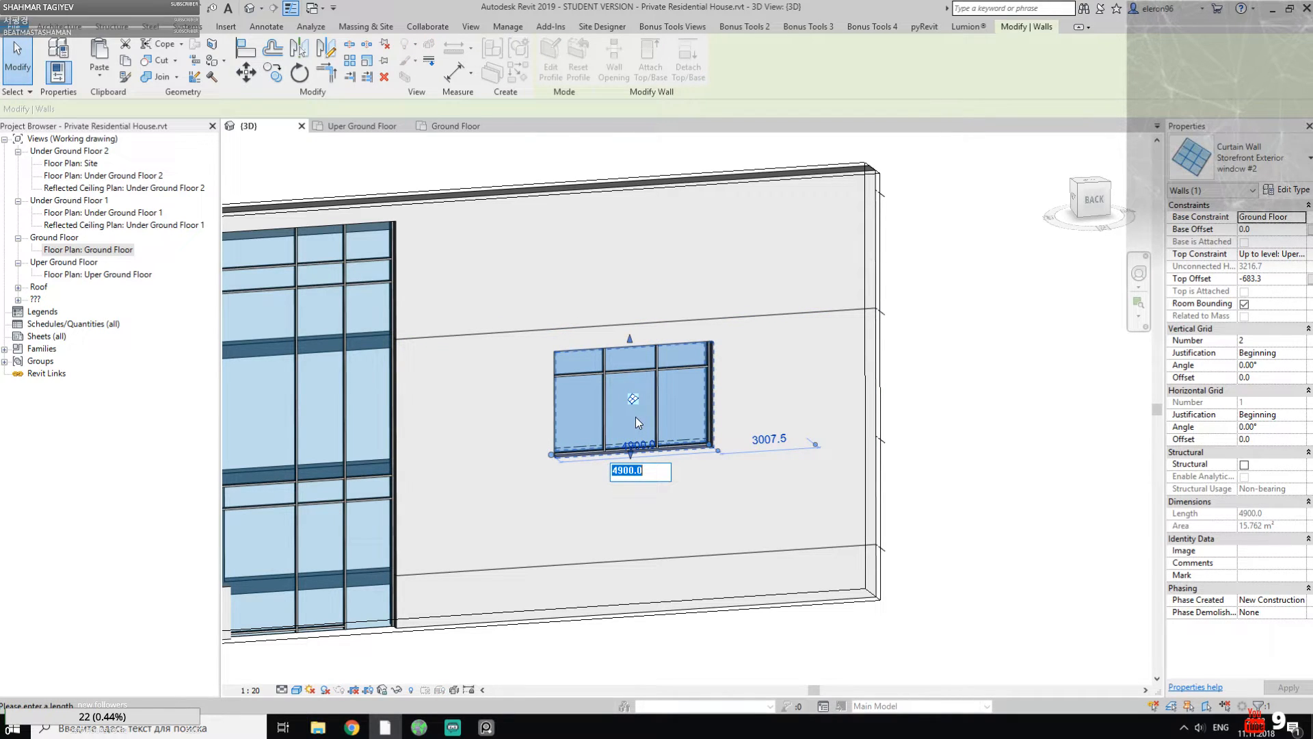
{"action": "left_click", "coordinate": [987, 375]}
{"action": "left_click", "coordinate": [634, 449]}
{"action": "left_click", "coordinate": [952, 400]}
{"action": "left_click", "coordinate": [630, 455]}
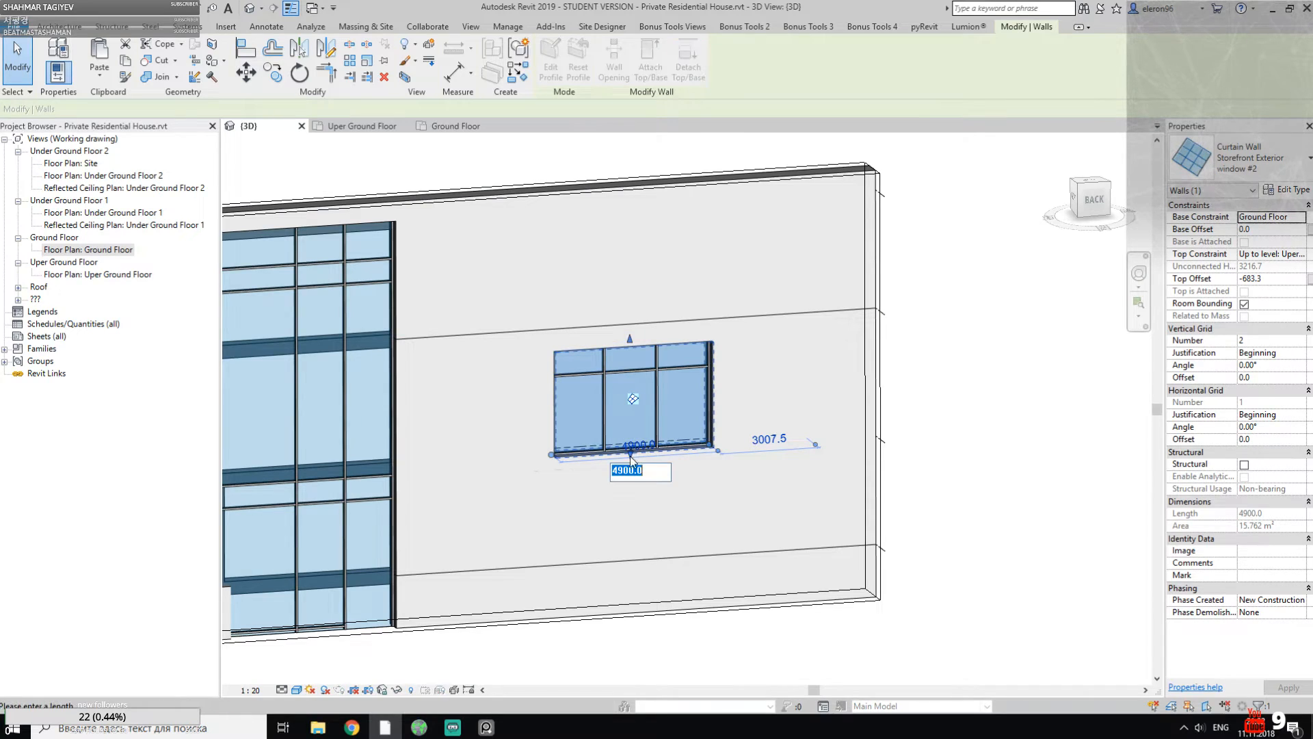
{"action": "scroll", "coordinate": [630, 458], "scroll_direction": "up", "scroll_amount": 3}
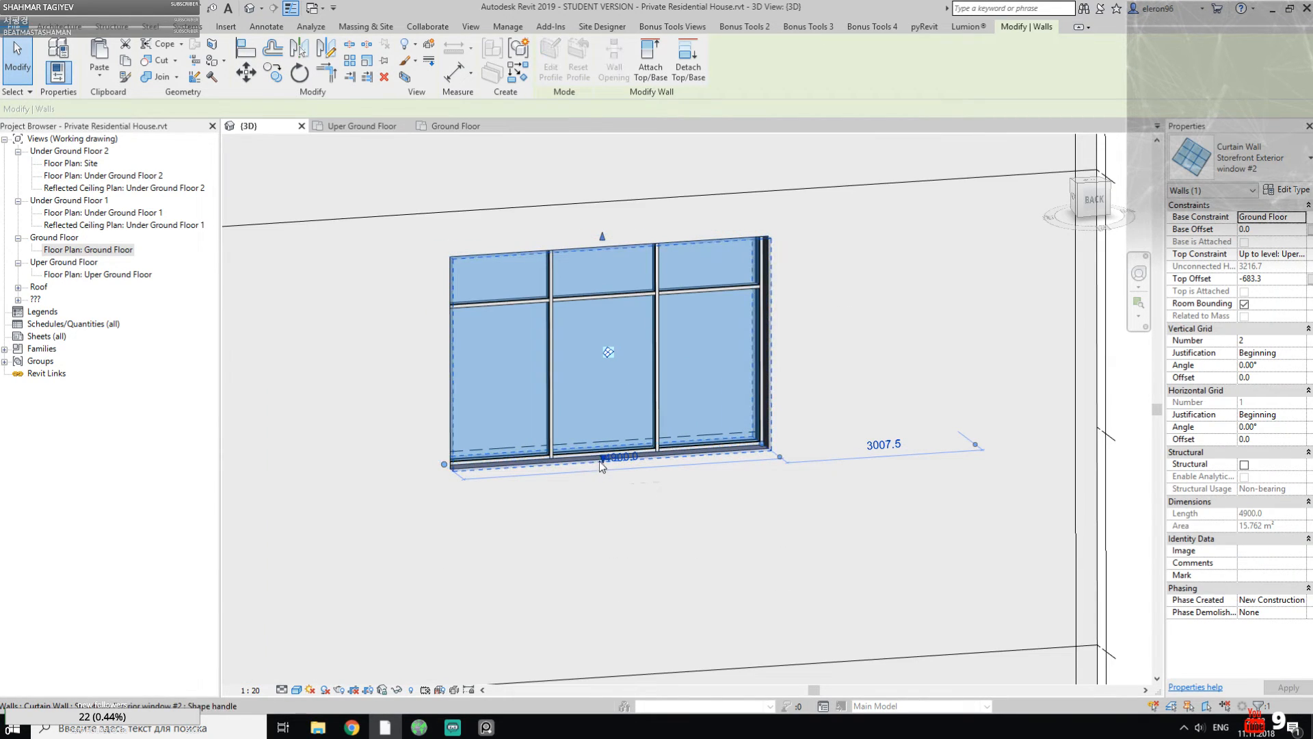
{"action": "left_click", "coordinate": [602, 462]}
{"action": "left_click", "coordinate": [597, 460]}
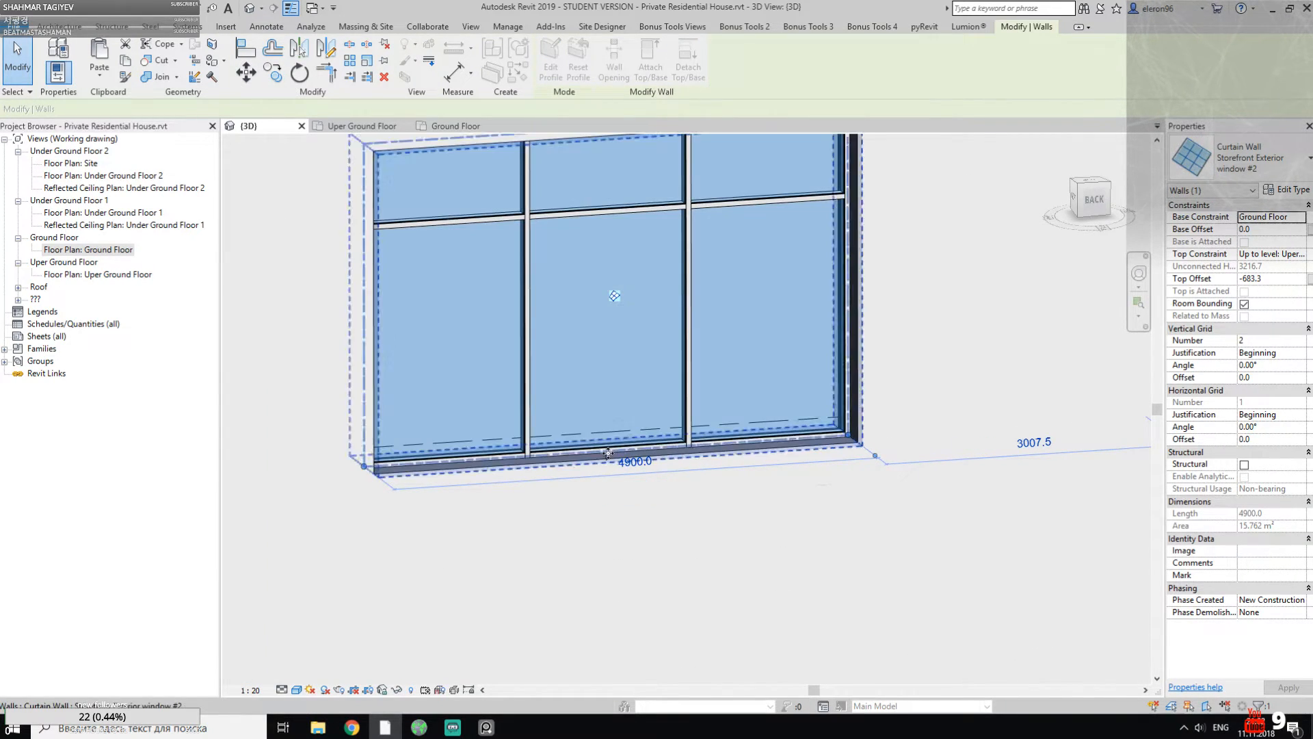
{"action": "left_click_drag", "start_coordinate": [606, 456], "coordinate": [635, 326]}
{"action": "scroll", "coordinate": [647, 372], "scroll_direction": "down", "scroll_amount": 5}
{"action": "scroll", "coordinate": [636, 377], "scroll_direction": "up", "scroll_amount": 5}
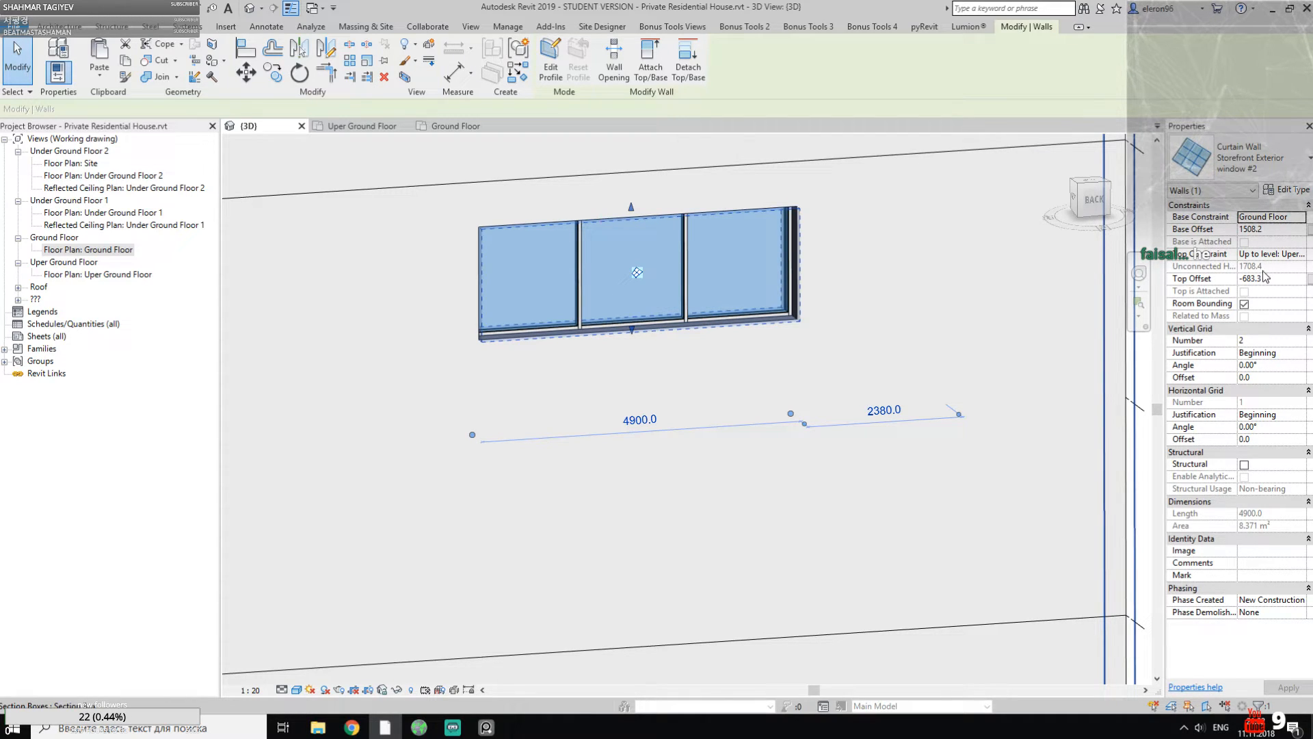
Step: Lower the kitchen window's bottom edge slightly to make the window a little taller
{"action": "left_click", "coordinate": [1278, 204]}
{"action": "middle_click_drag", "start_coordinate": [728, 284], "coordinate": [750, 319]}
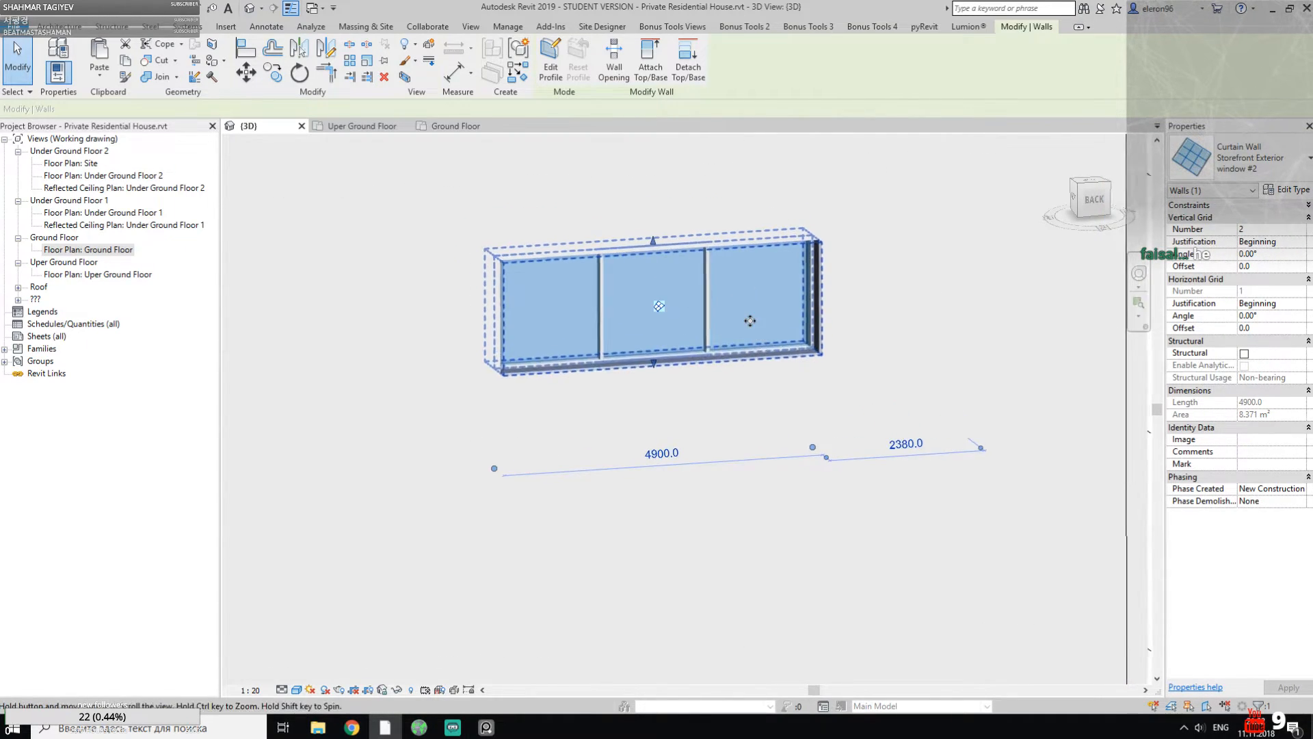
{"action": "scroll", "coordinate": [747, 318], "scroll_direction": "down", "scroll_amount": 3}
{"action": "scroll", "coordinate": [674, 340], "scroll_direction": "up", "scroll_amount": 3}
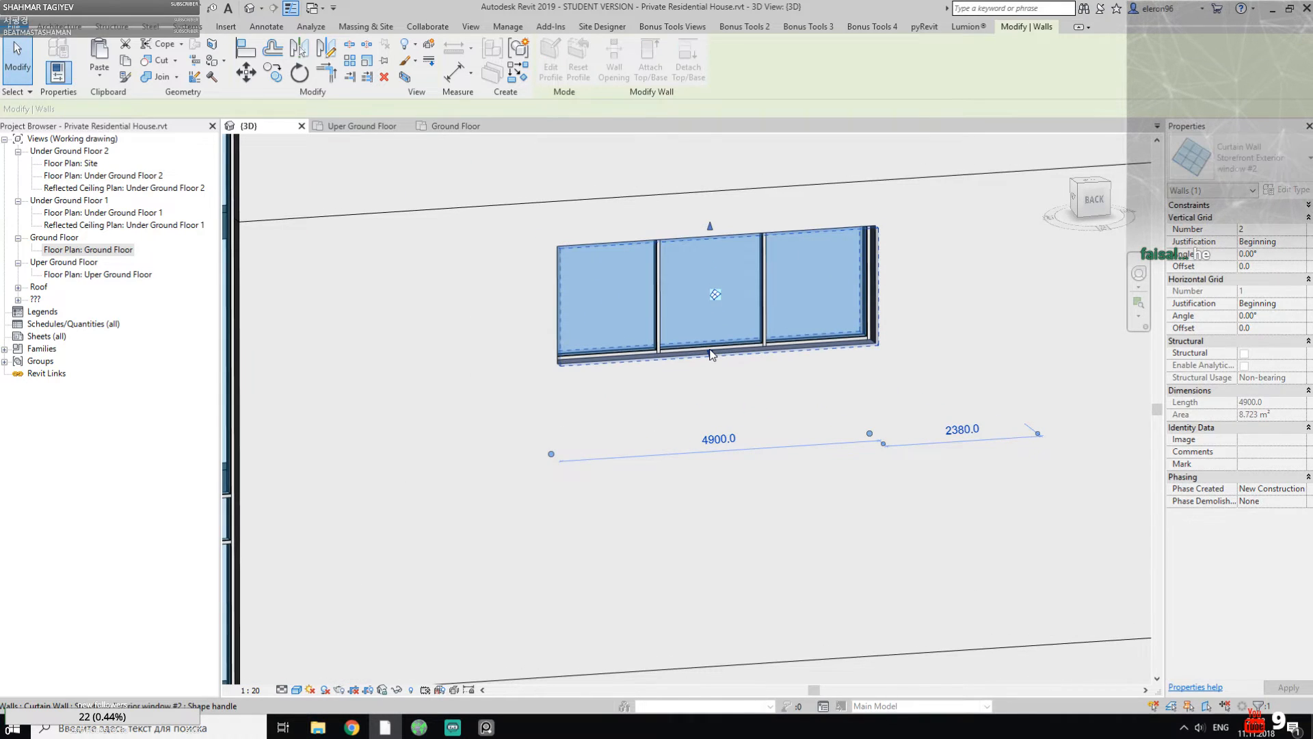
Step: Raise the bottom edge of the three-pane storefront window to reduce its height
{"action": "left_click", "coordinate": [716, 356]}
{"action": "left_click", "coordinate": [725, 337]}
{"action": "key", "text": "Escape"}
{"action": "left_click", "coordinate": [721, 353]}
{"action": "key", "text": "Escape"}
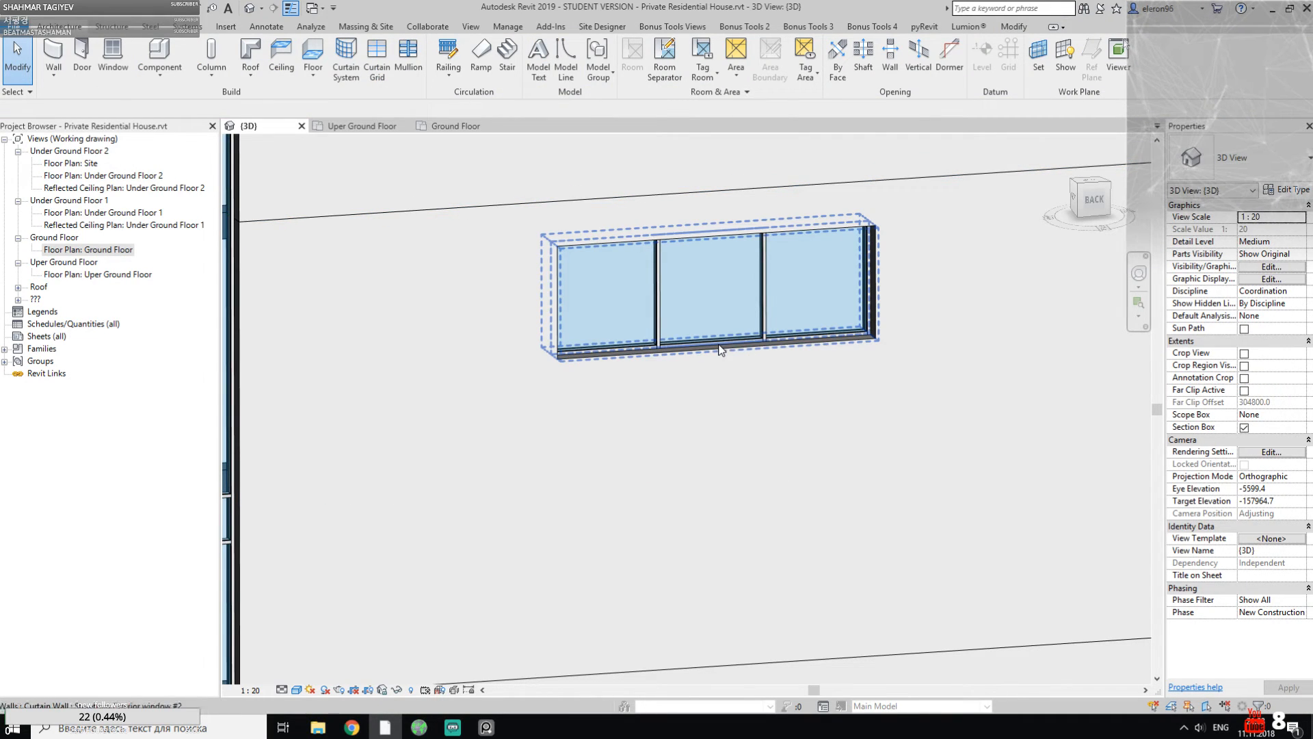
{"action": "left_click", "coordinate": [713, 342]}
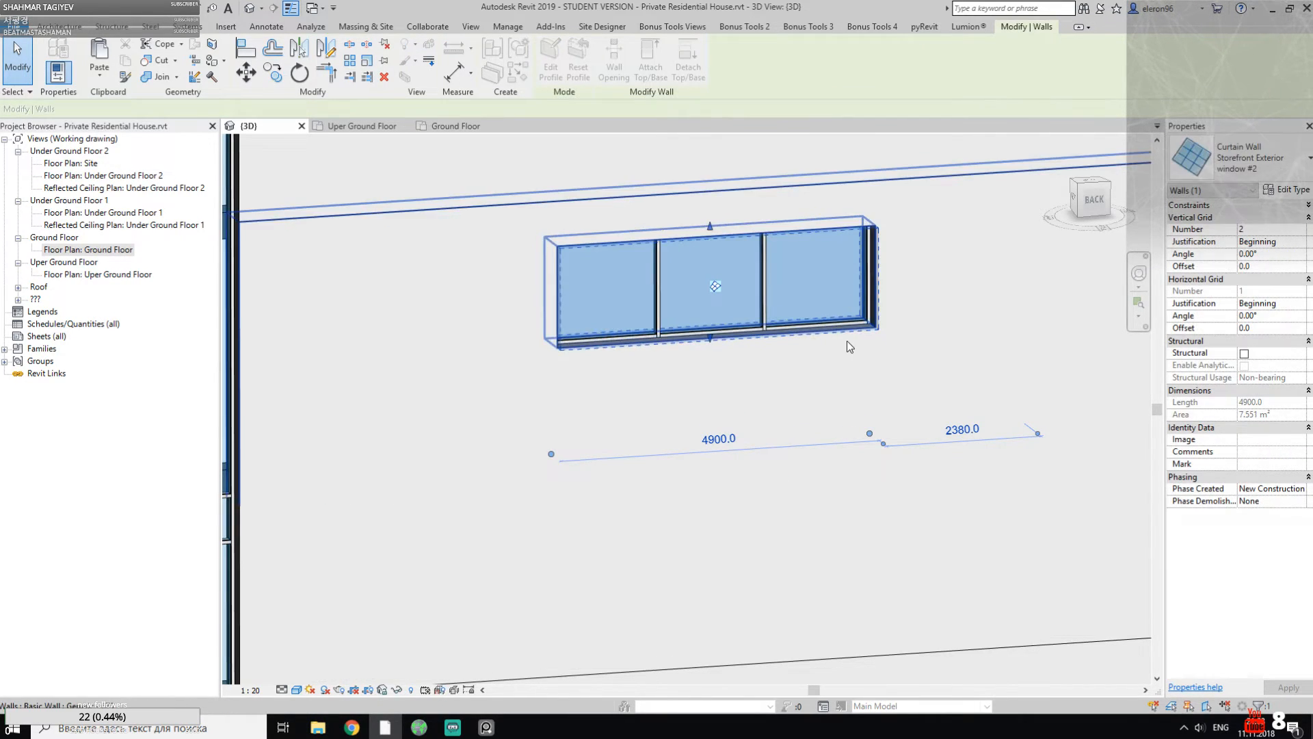
{"action": "scroll", "coordinate": [846, 340], "scroll_direction": "down", "scroll_amount": 6}
{"action": "key", "text": "Escape"}
Step: Extend the section box sideways past the tall glazed curtain wall to include the facade part with the two small windows
{"action": "left_click", "coordinate": [701, 432]}
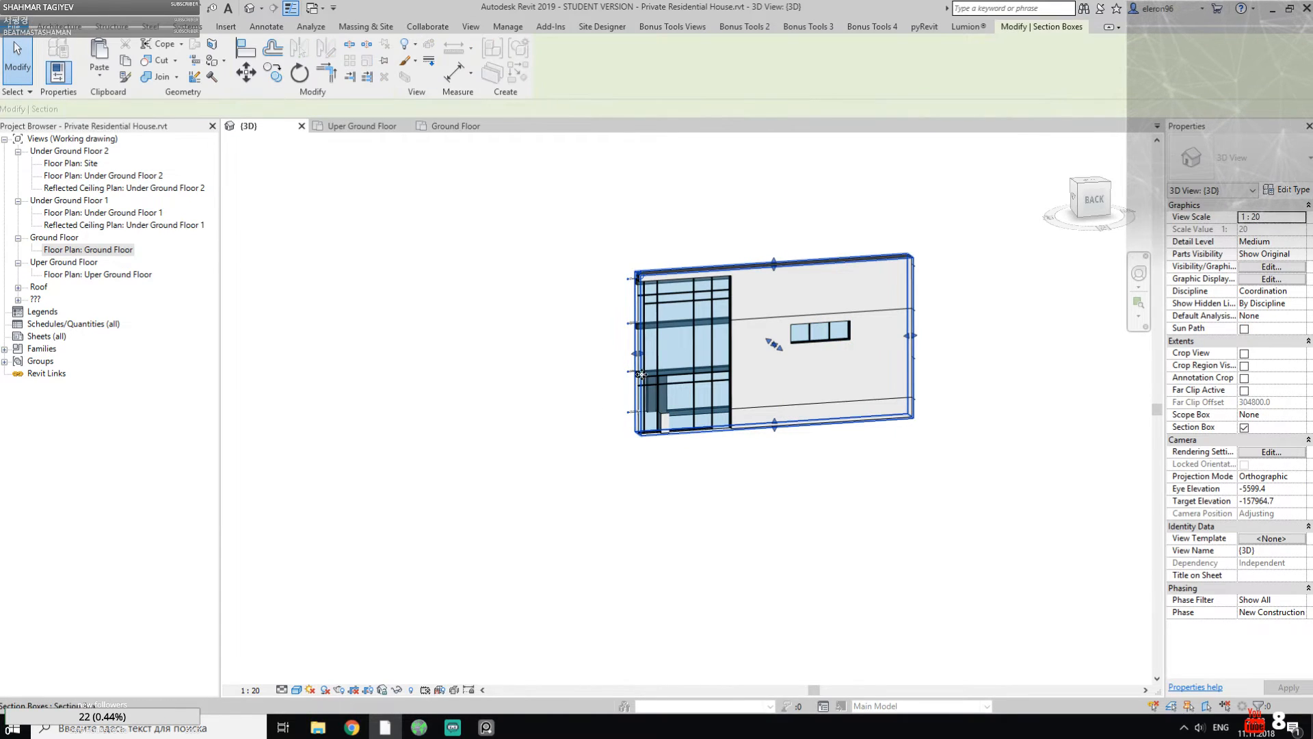
{"action": "left_click_drag", "start_coordinate": [636, 354], "coordinate": [465, 367]}
{"action": "key", "text": "Escape"}
{"action": "middle_click_drag", "start_coordinate": [786, 432], "coordinate": [725, 441]}
{"action": "scroll", "coordinate": [573, 377], "scroll_direction": "up", "scroll_amount": 3}
{"action": "middle_click_drag", "start_coordinate": [574, 377], "coordinate": [702, 439]}
{"action": "middle_click_drag", "start_coordinate": [702, 439], "coordinate": [639, 414], "text": "shift"}
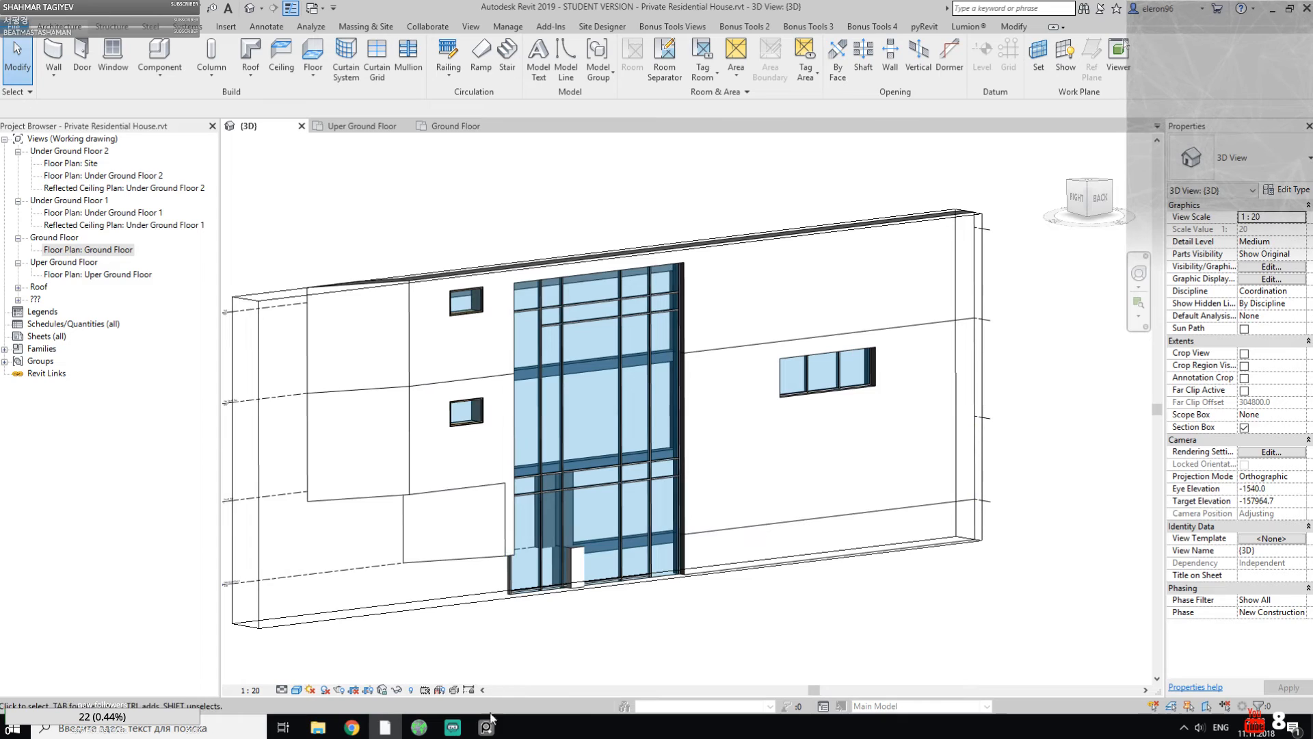
Step: Examine the facade's window positions and proportions in the reference photo of the house
{"action": "left_click", "coordinate": [486, 727]}
{"action": "scroll", "coordinate": [498, 478], "scroll_direction": "down", "scroll_amount": 10}
{"action": "scroll", "coordinate": [515, 489], "scroll_direction": "down", "scroll_amount": 5}
{"action": "middle_click_drag", "start_coordinate": [494, 623], "coordinate": [516, 383]}
{"action": "middle_click_drag", "start_coordinate": [564, 526], "coordinate": [420, 368]}
{"action": "scroll", "coordinate": [483, 462], "scroll_direction": "up", "scroll_amount": 11}
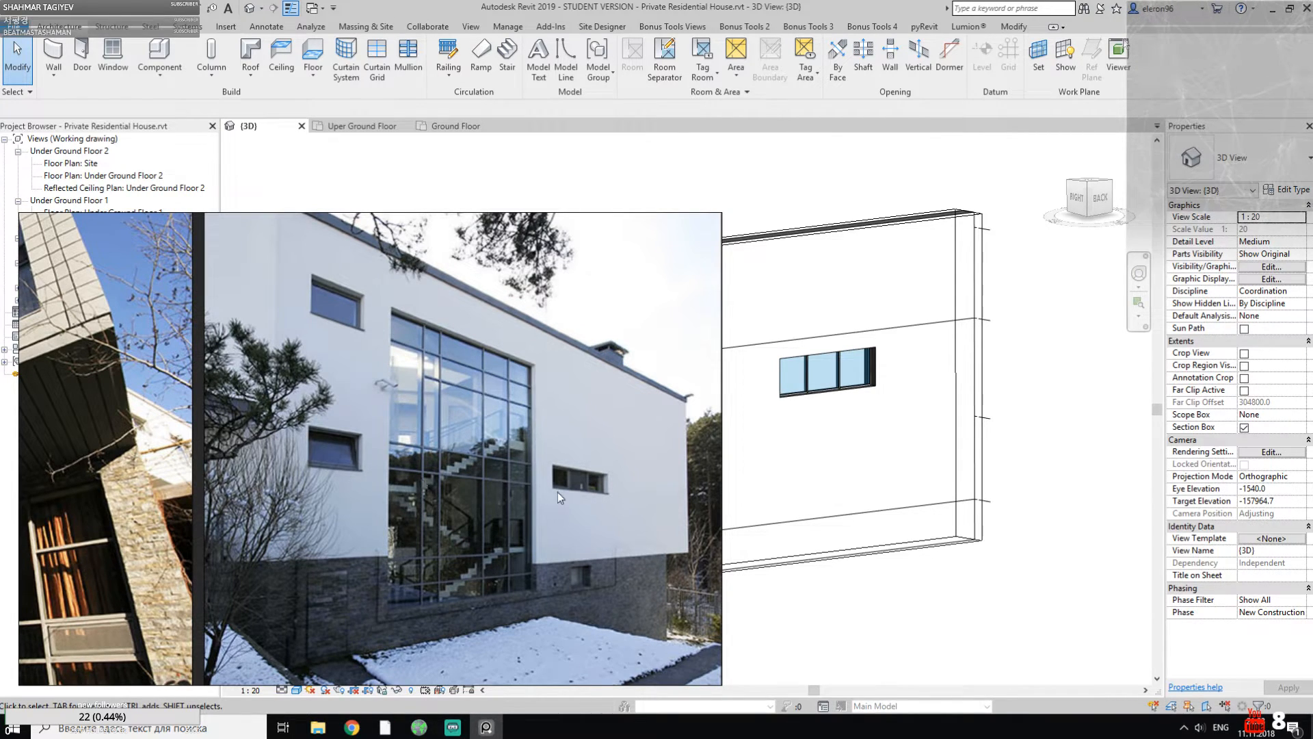
{"action": "left_click", "coordinate": [486, 727]}
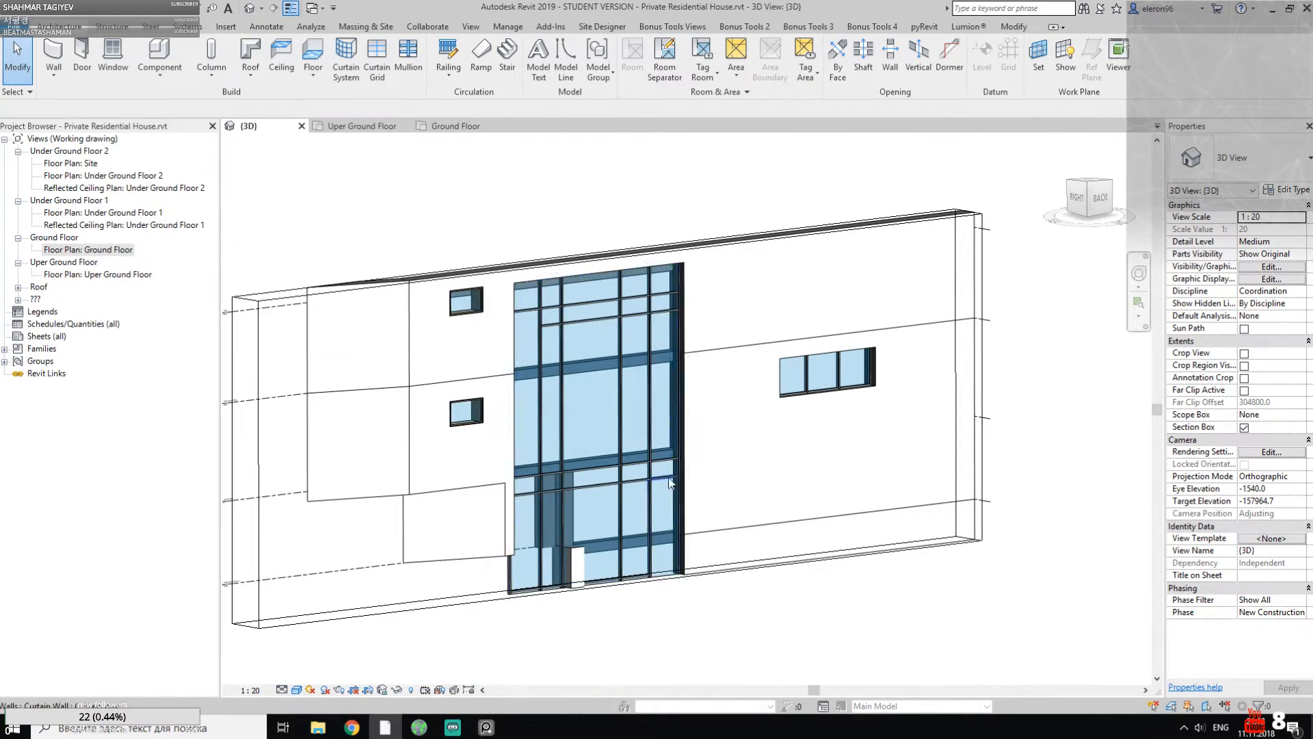
Step: Align the top edge of the three-pane window with the top of the lower small window
{"action": "key", "text": "a"}
{"action": "key", "text": "l"}
{"action": "scroll", "coordinate": [655, 383], "scroll_direction": "up", "scroll_amount": 3}
{"action": "scroll", "coordinate": [589, 393], "scroll_direction": "up", "scroll_amount": 1}
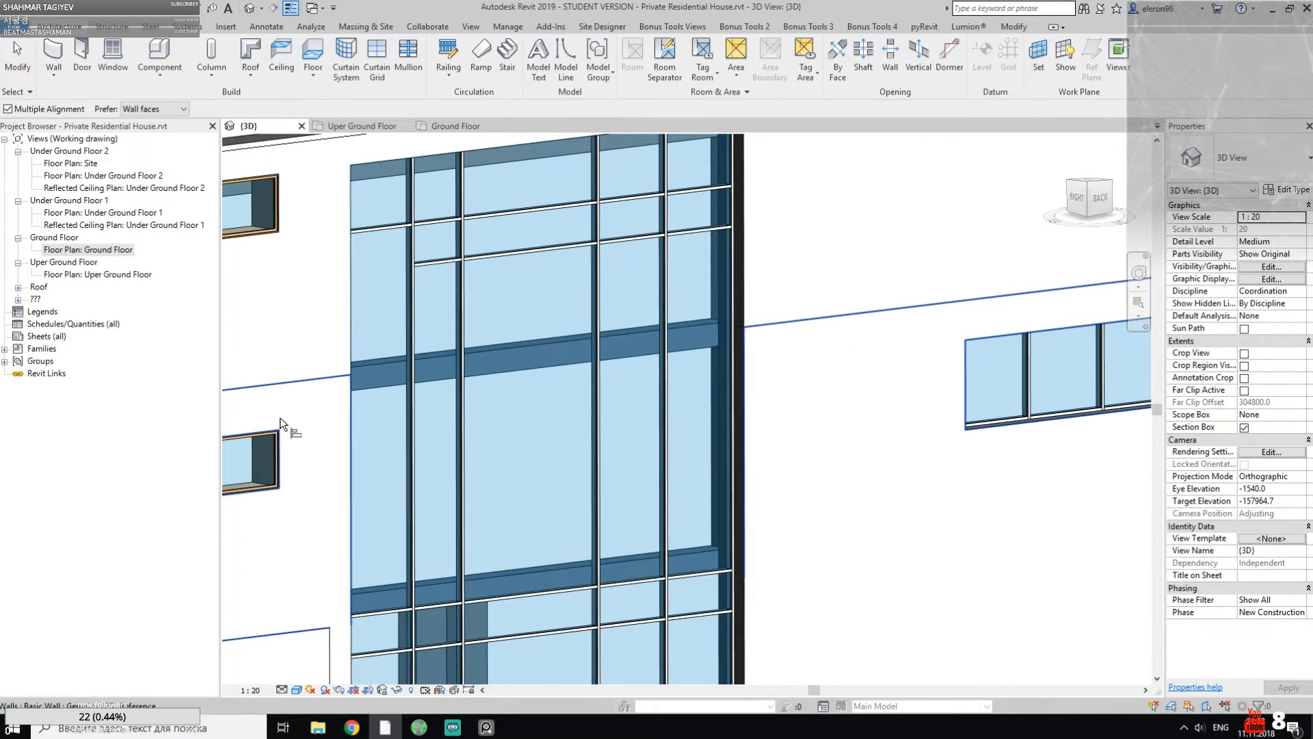
{"action": "left_click", "coordinate": [979, 340]}
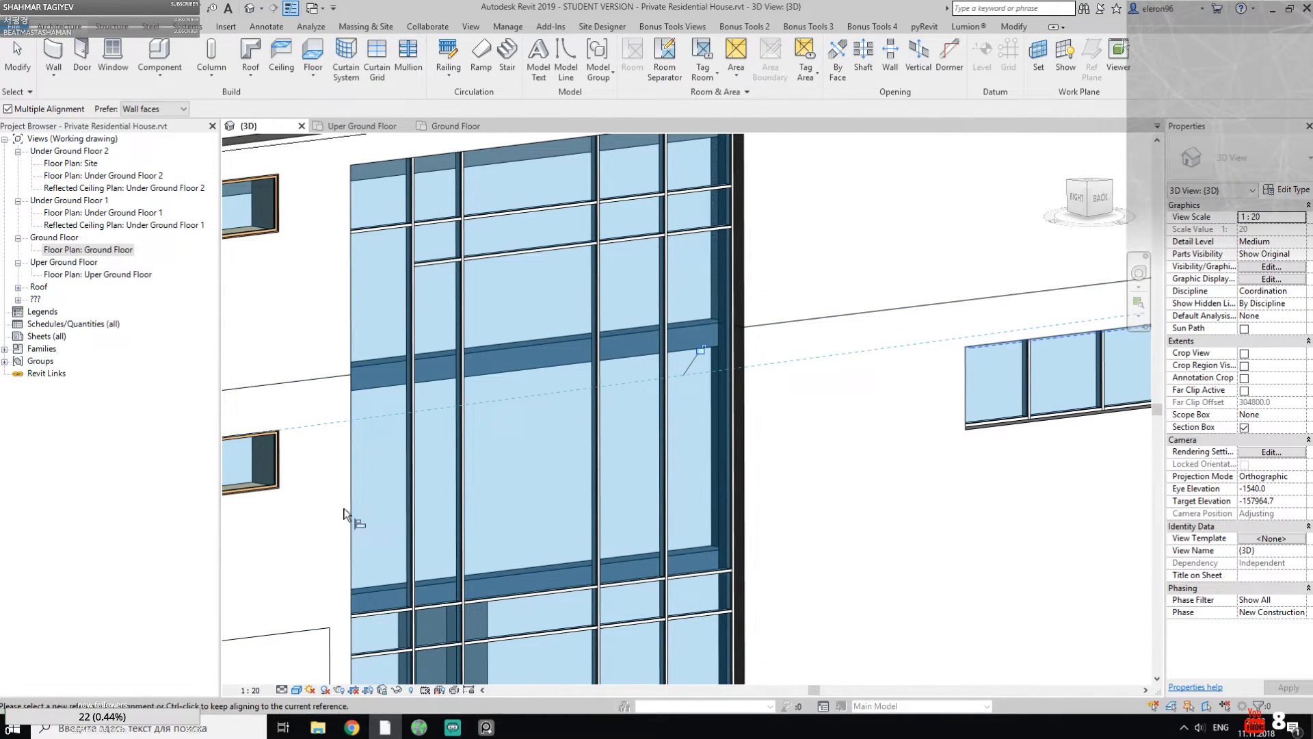
Step: Align the bottom edge of the three-pane window with the bottom of the lower small window, undoing the first attempt
{"action": "left_click", "coordinate": [265, 489]}
{"action": "key", "text": "ctrl+z"}
{"action": "key", "text": "a"}
{"action": "key", "text": "l"}
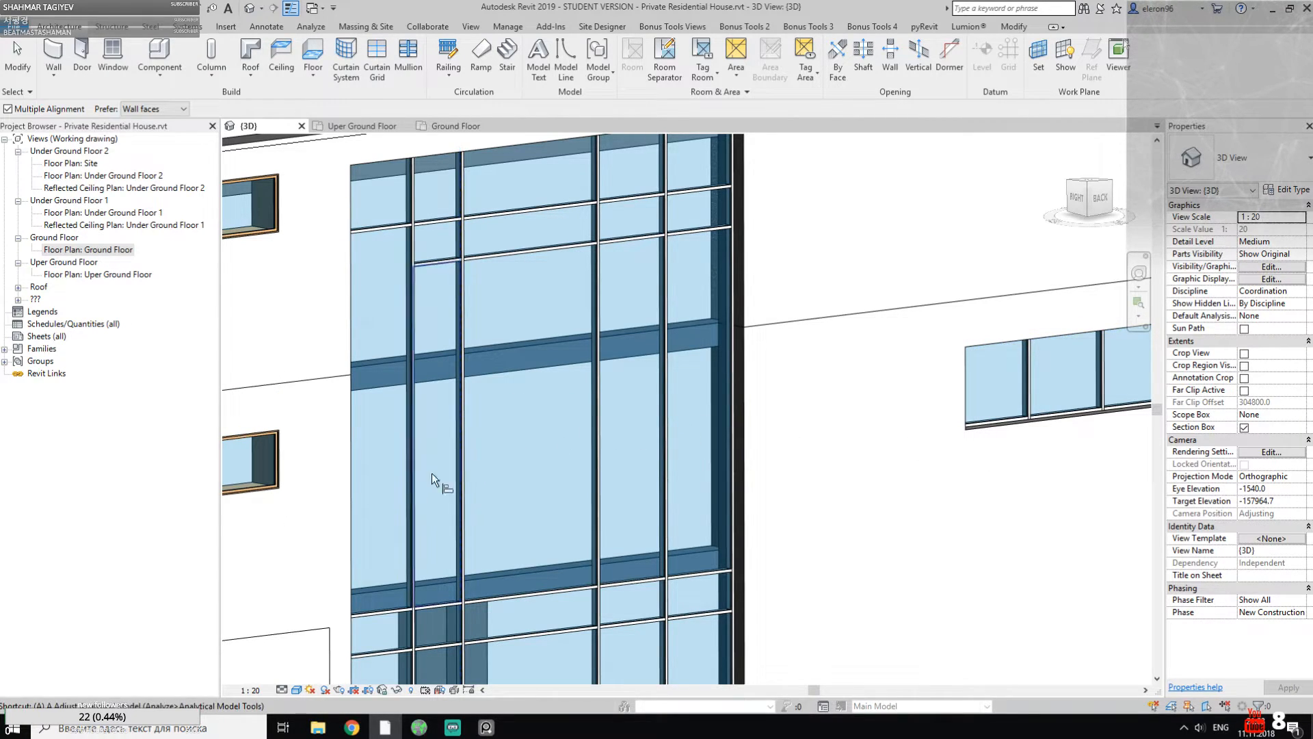
{"action": "left_click", "coordinate": [987, 416]}
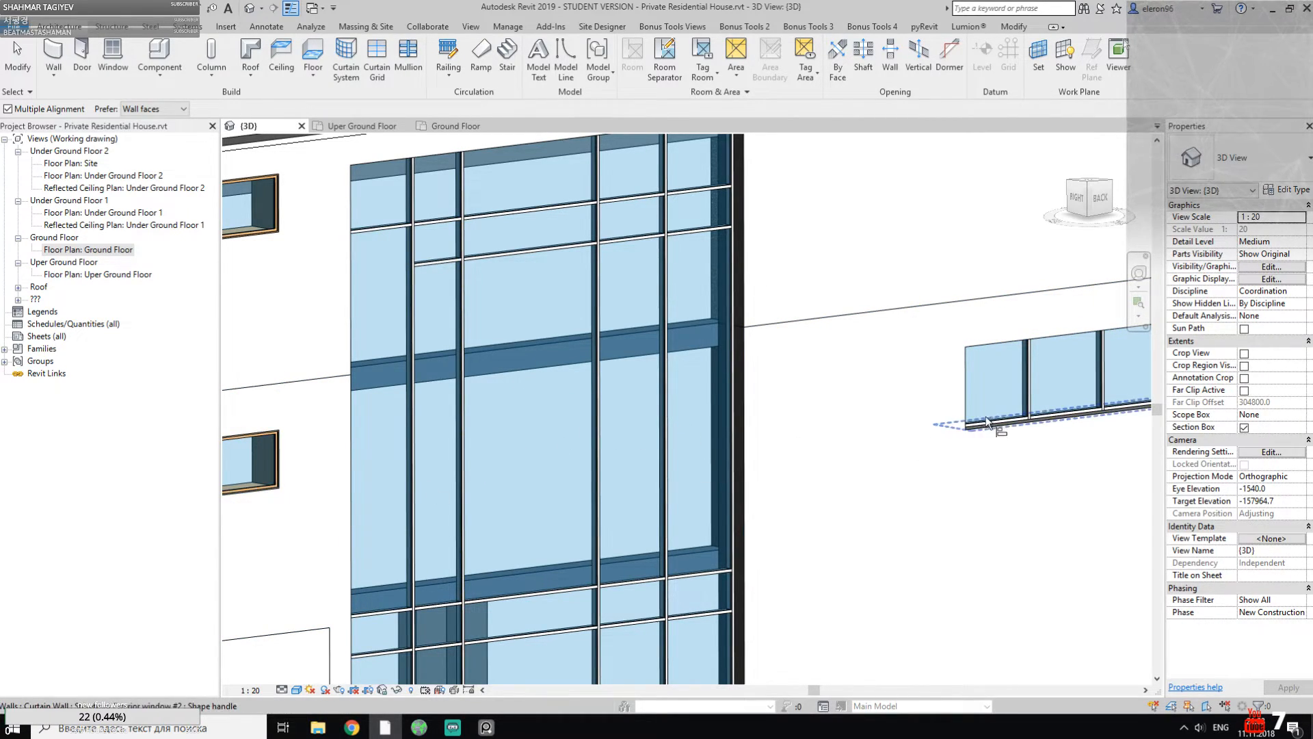
{"action": "key", "text": "Escape"}
{"action": "scroll", "coordinate": [958, 470], "scroll_direction": "down", "scroll_amount": 5}
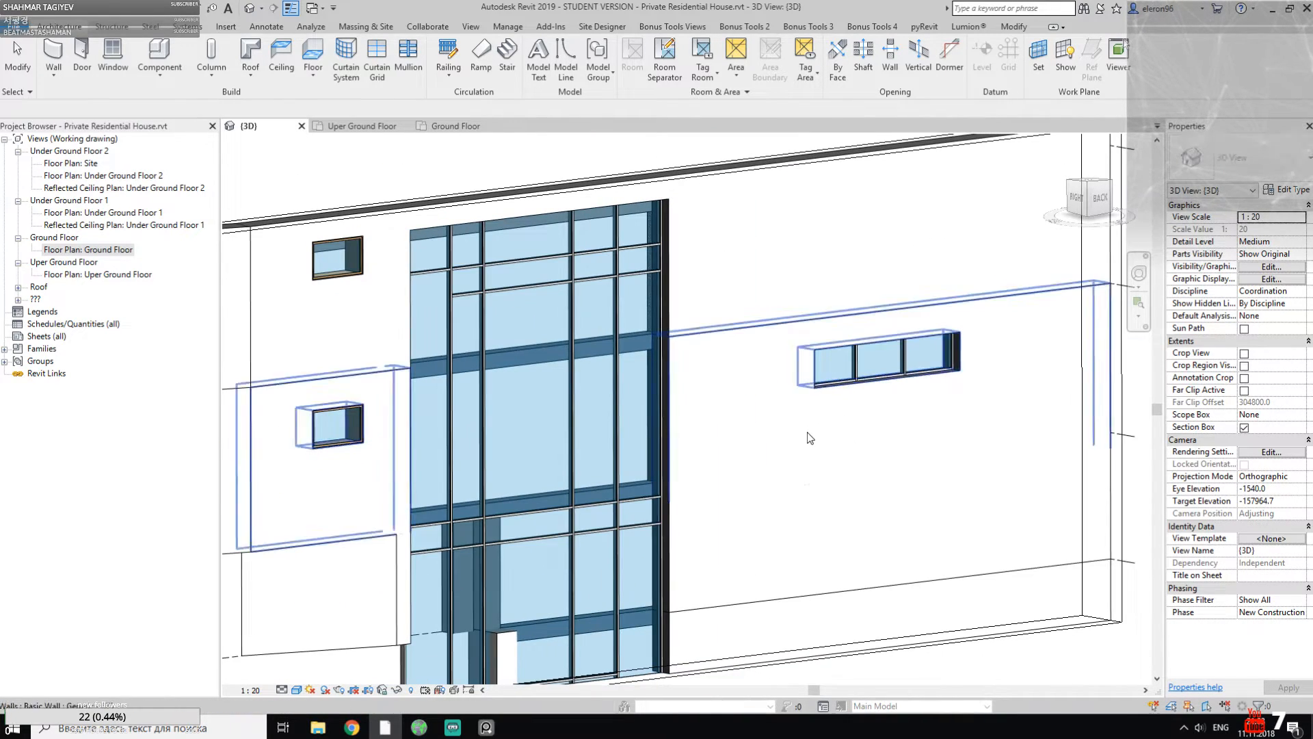
{"action": "key", "text": "Escape"}
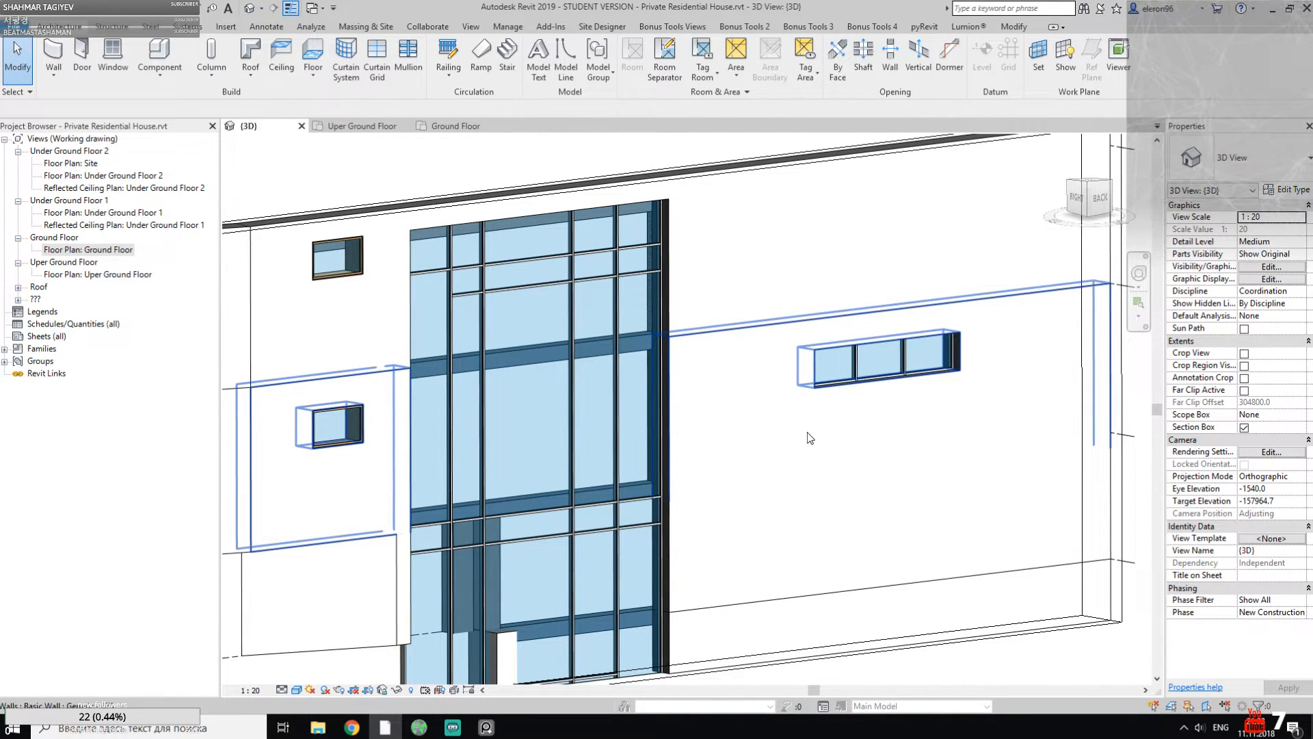
Step: Change the middle panel of the three-pane window to the System Panel type Solid
{"action": "middle_click_drag", "start_coordinate": [952, 455], "coordinate": [766, 363], "text": "shift"}
{"action": "scroll", "coordinate": [766, 363], "scroll_direction": "up", "scroll_amount": 5}
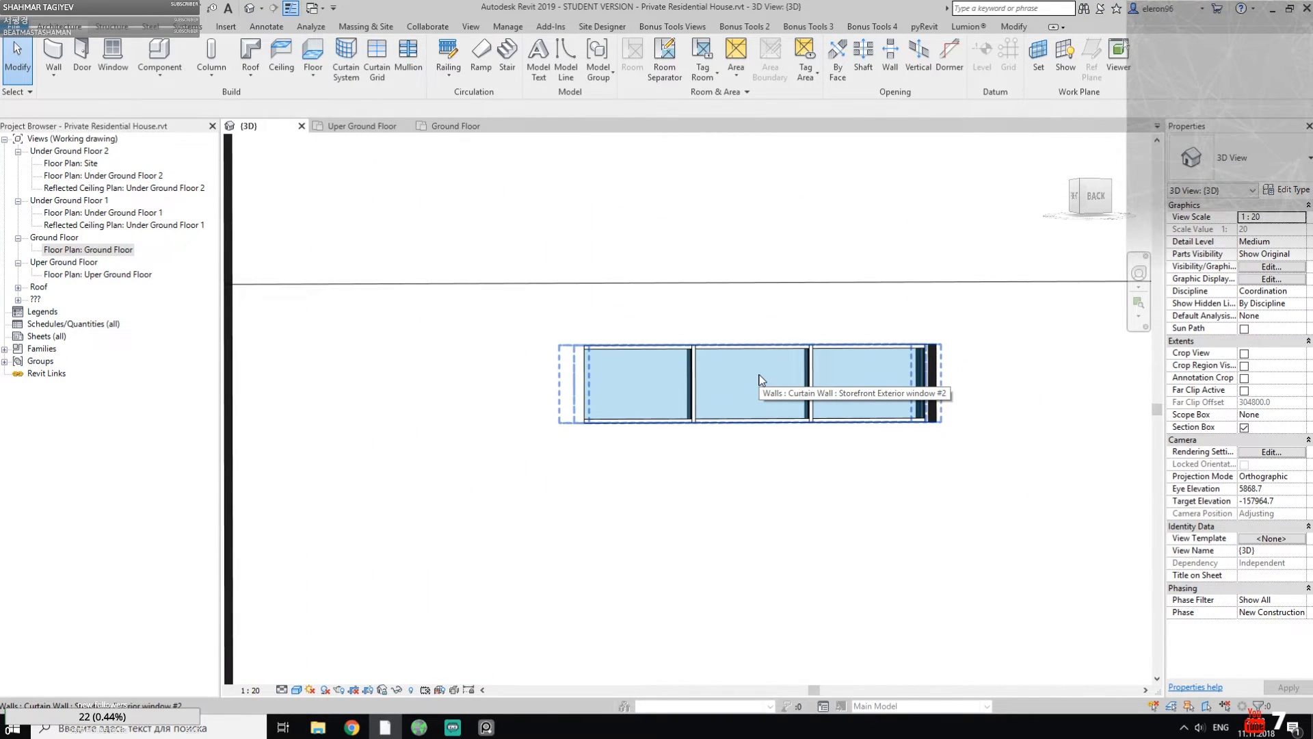
{"action": "key", "text": "Tab"}
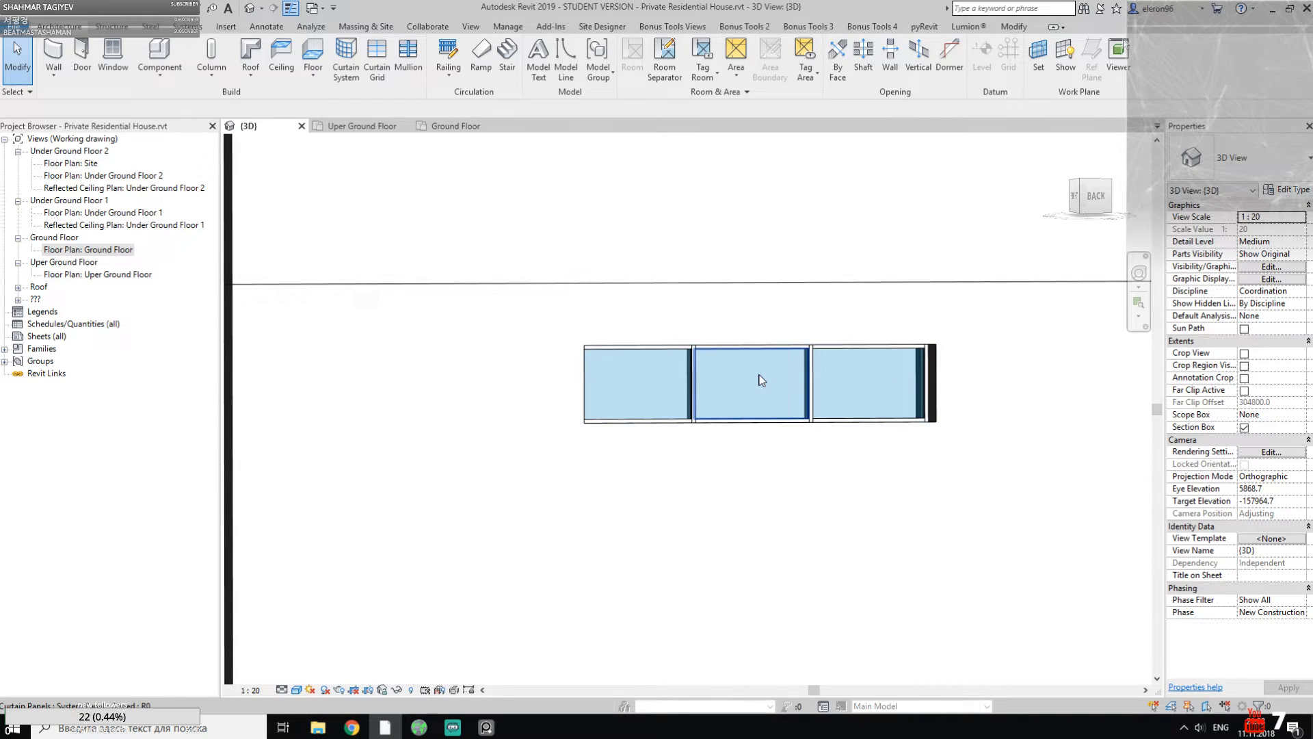
{"action": "left_click", "coordinate": [762, 380]}
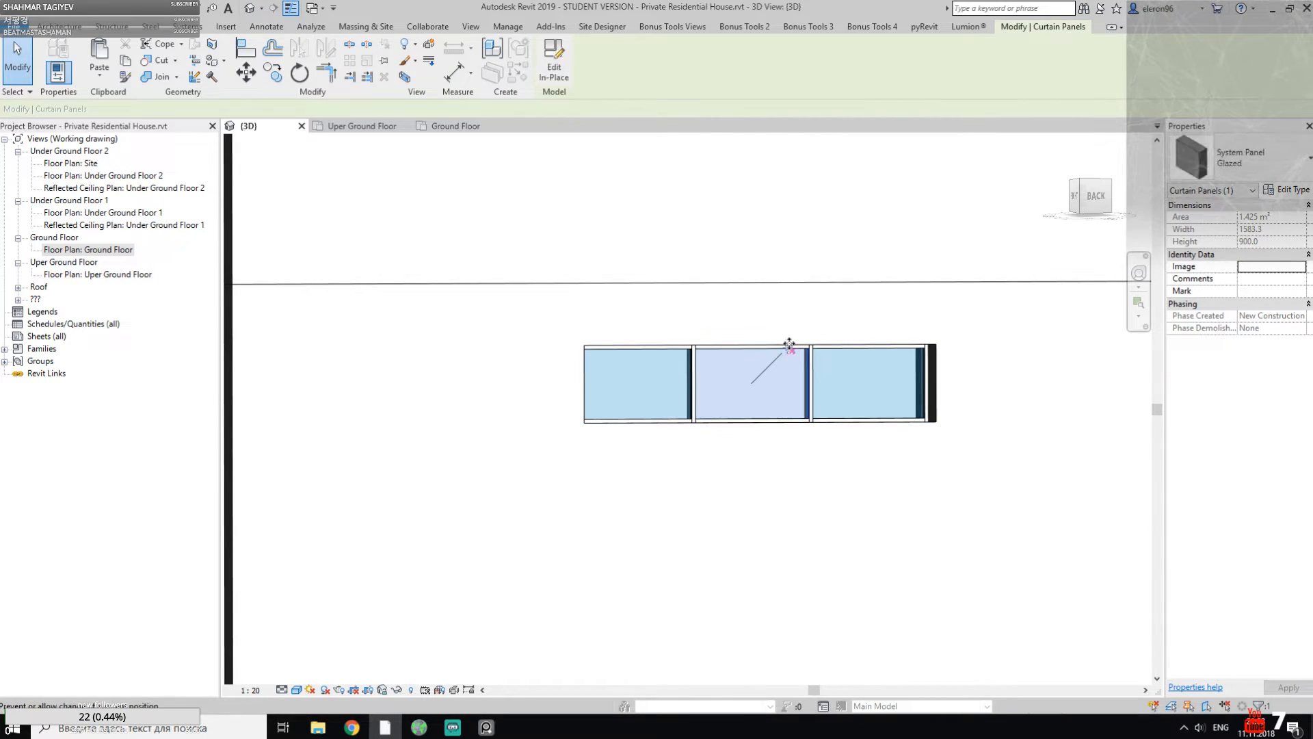
{"action": "left_click", "coordinate": [1238, 157]}
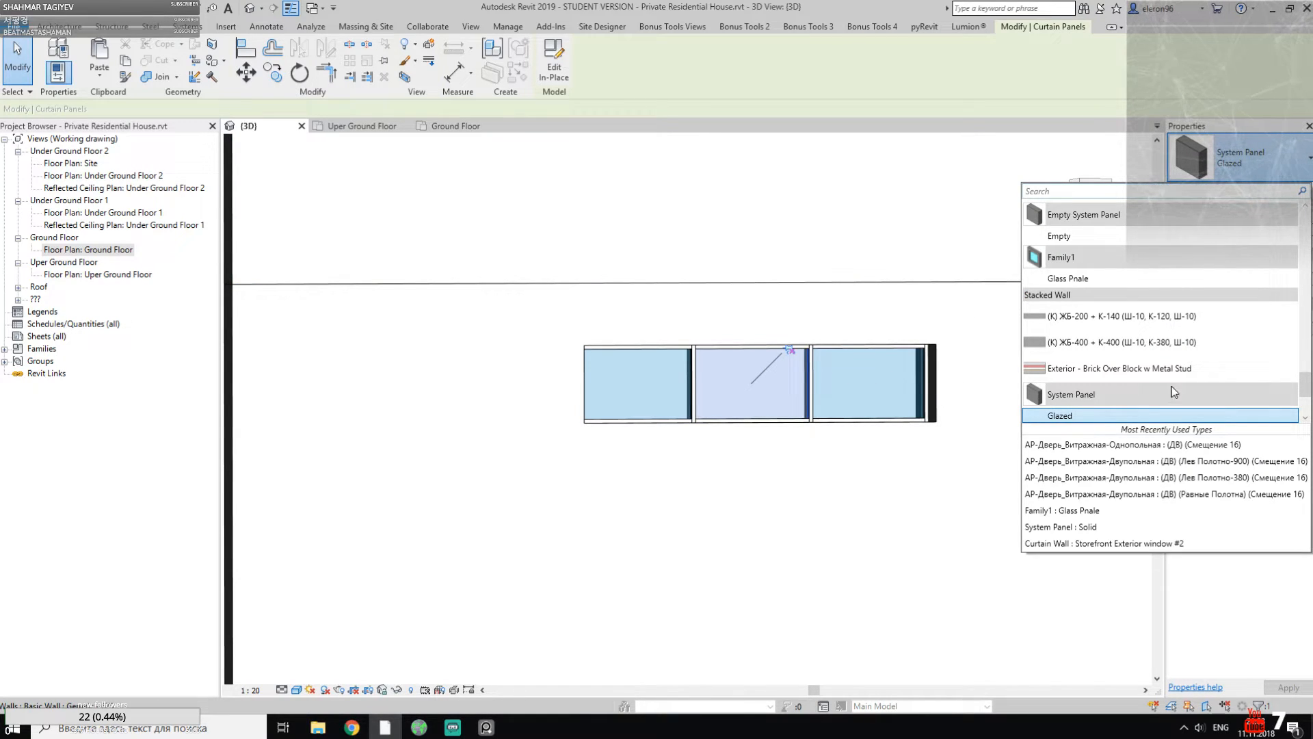
{"action": "scroll", "coordinate": [1170, 392], "scroll_direction": "down", "scroll_amount": 1}
{"action": "left_click", "coordinate": [1210, 408]}
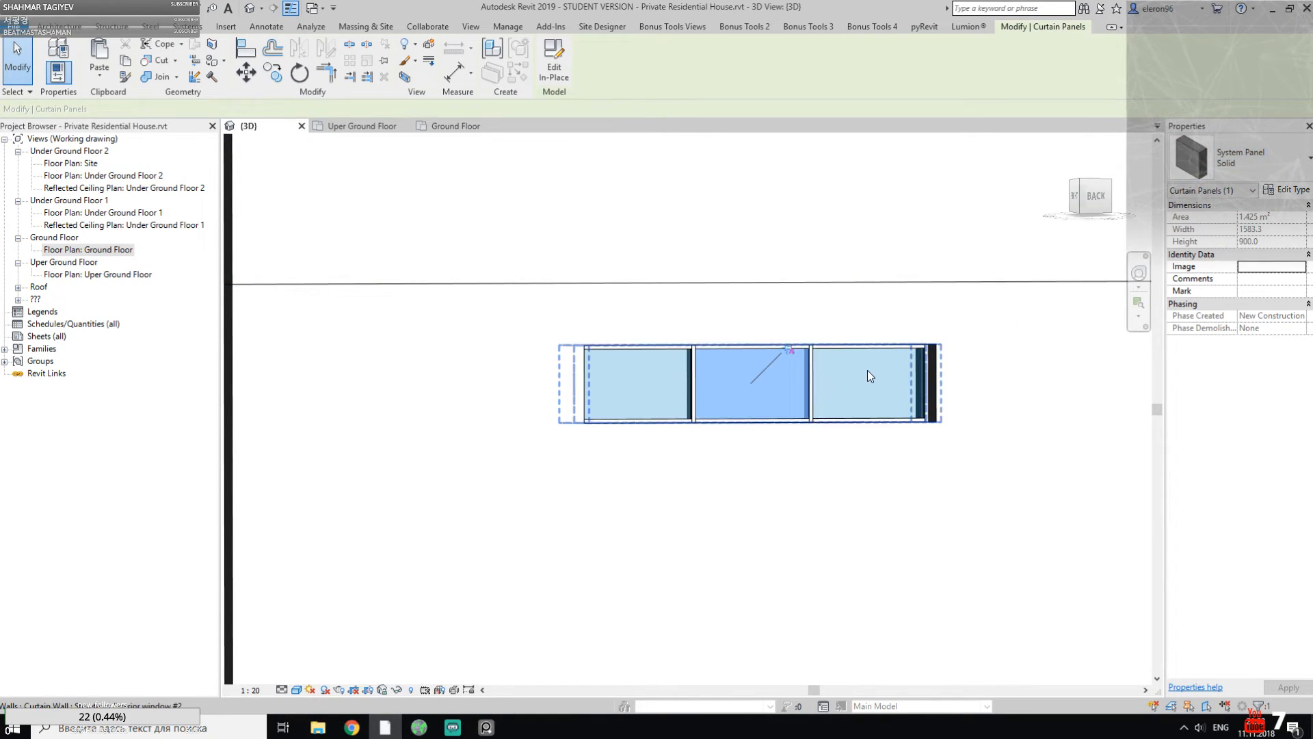
{"action": "scroll", "coordinate": [867, 370], "scroll_direction": "down", "scroll_amount": 3}
{"action": "middle_click_drag", "start_coordinate": [894, 391], "coordinate": [765, 388]}
{"action": "left_click", "coordinate": [1032, 375]}
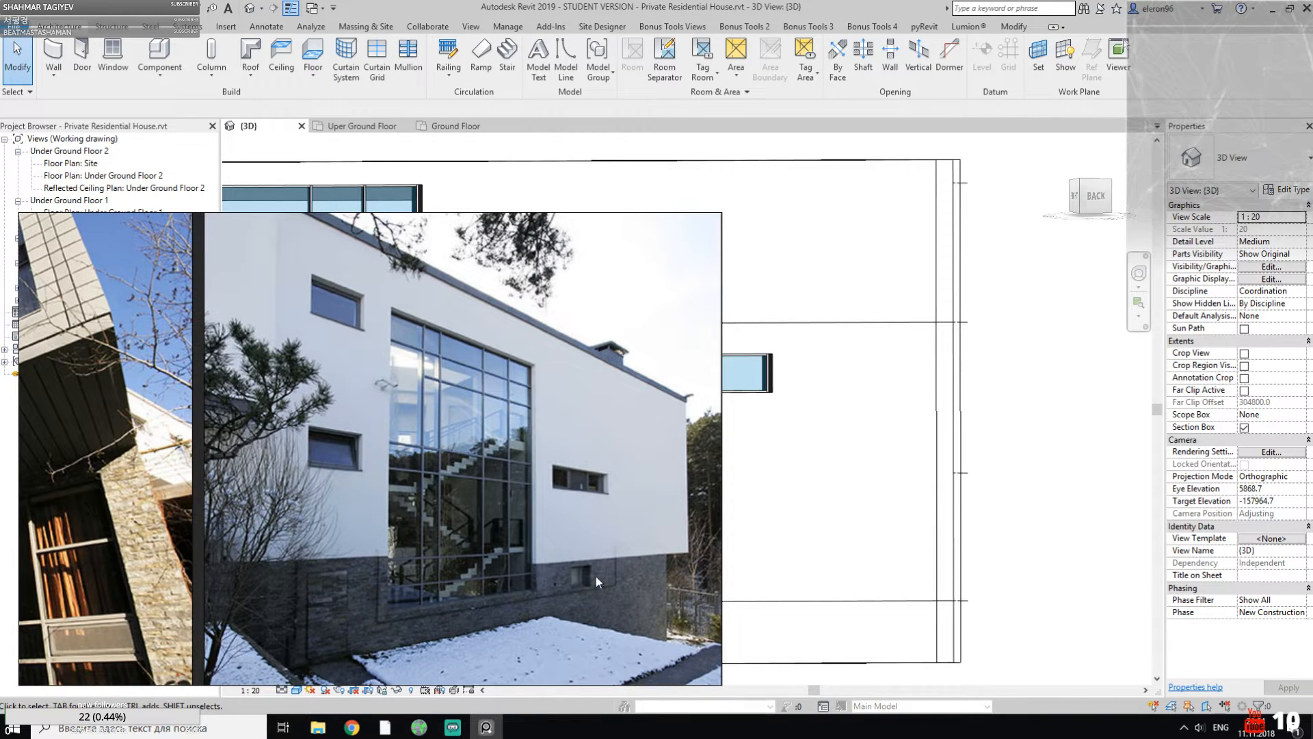
Step: Place an M_Fixed 1700 x 1000 mm window in the lowest wall, below the three-pane window
{"action": "left_click", "coordinate": [497, 731]}
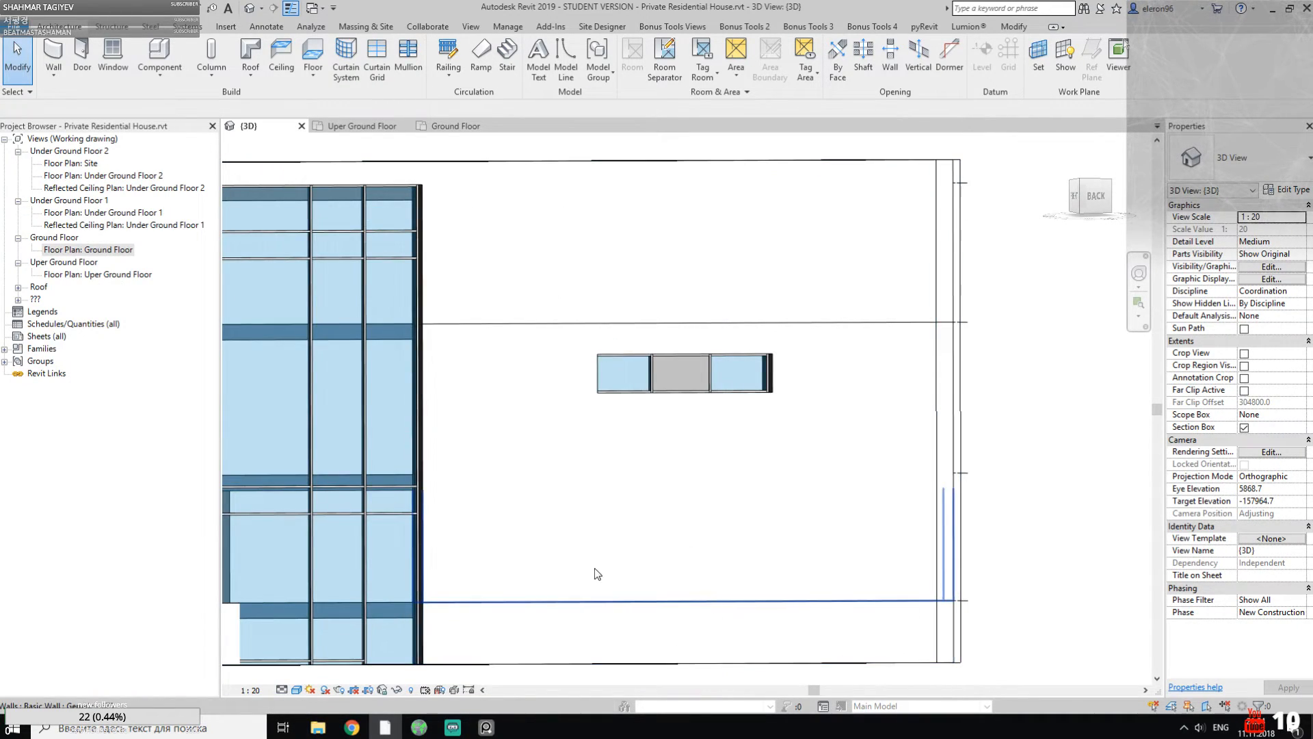
{"action": "scroll", "coordinate": [594, 568], "scroll_direction": "up", "scroll_amount": 3}
{"action": "left_click", "coordinate": [113, 56]}
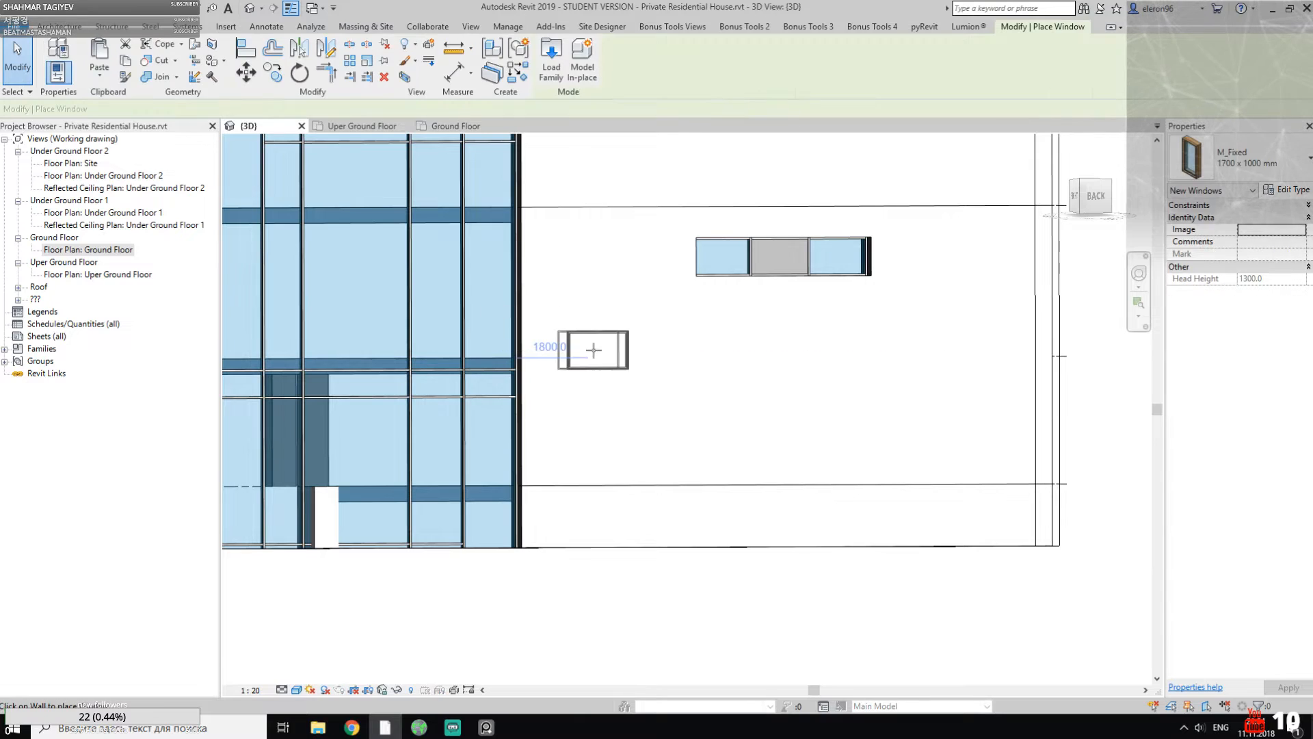
{"action": "left_click", "coordinate": [1247, 168]}
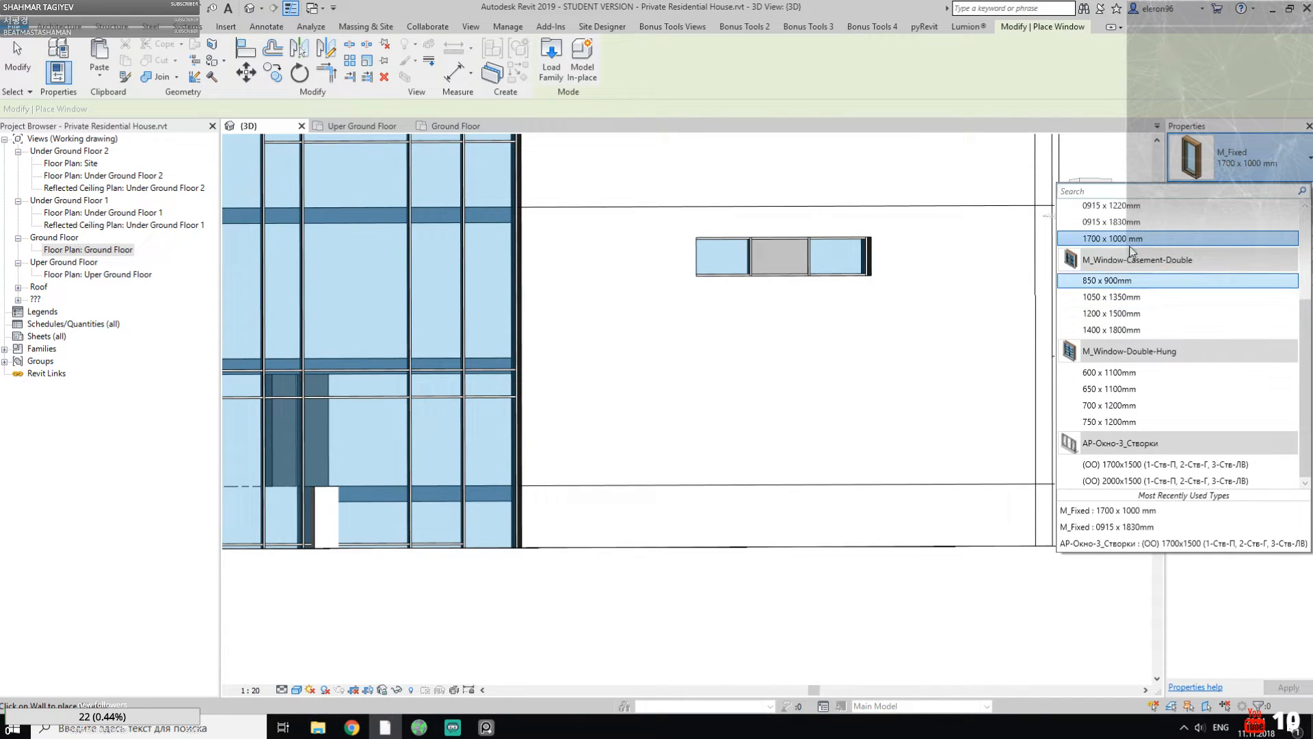
{"action": "left_click", "coordinate": [779, 510]}
{"action": "key", "text": "Escape"}
{"action": "key", "text": "Escape"}
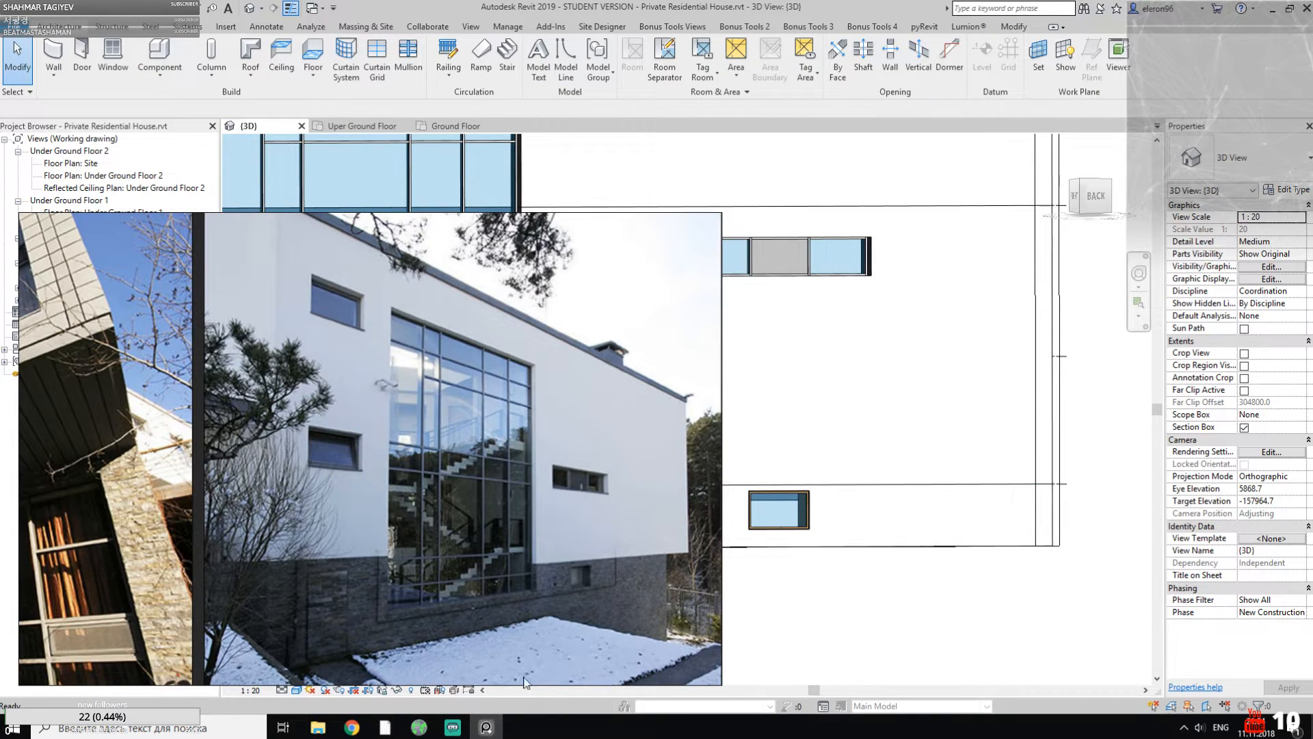
Step: Extend the section box downward below the base of the walls and compare the facade with the reference photo
{"action": "scroll", "coordinate": [668, 557], "scroll_direction": "down", "scroll_amount": 5}
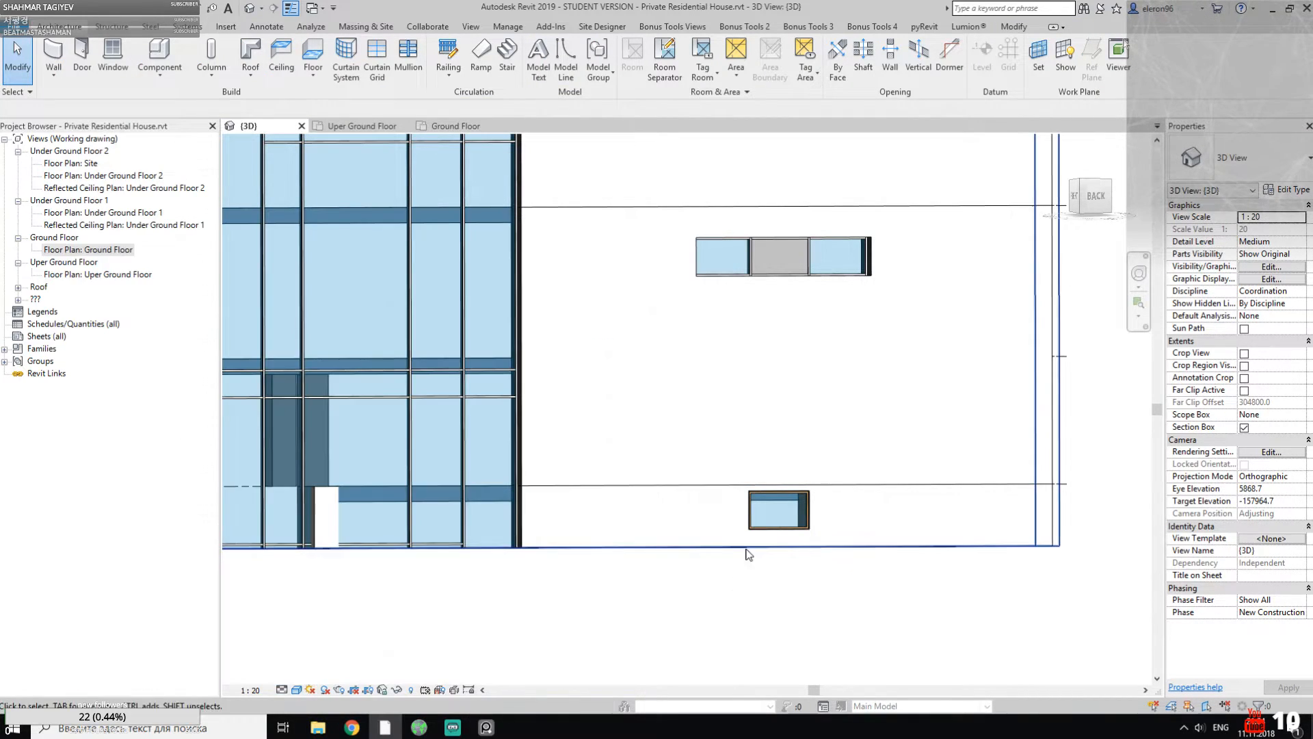
{"action": "left_click", "coordinate": [532, 547]}
{"action": "left_click_drag", "start_coordinate": [533, 548], "coordinate": [531, 632]}
{"action": "middle_click_drag", "start_coordinate": [711, 518], "coordinate": [697, 459]}
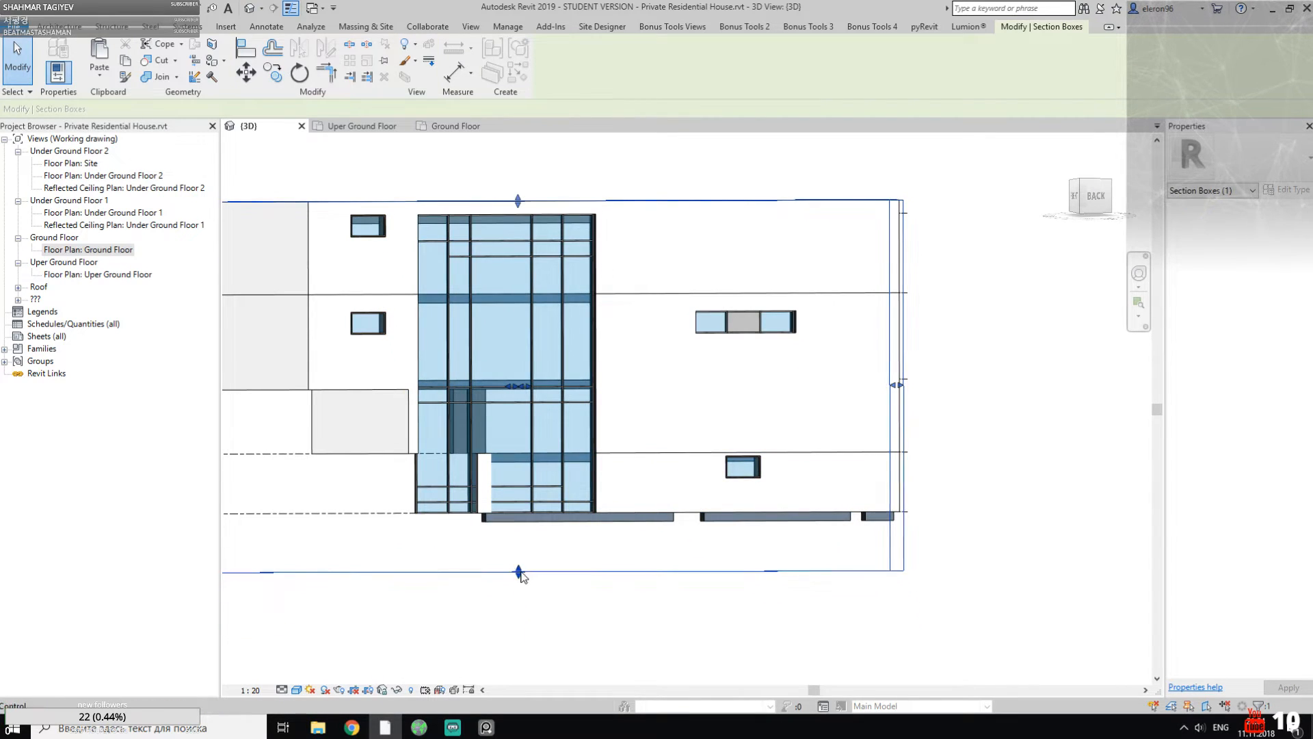
{"action": "middle_click_drag", "start_coordinate": [520, 573], "coordinate": [635, 547], "text": "shift"}
{"action": "left_click", "coordinate": [496, 729]}
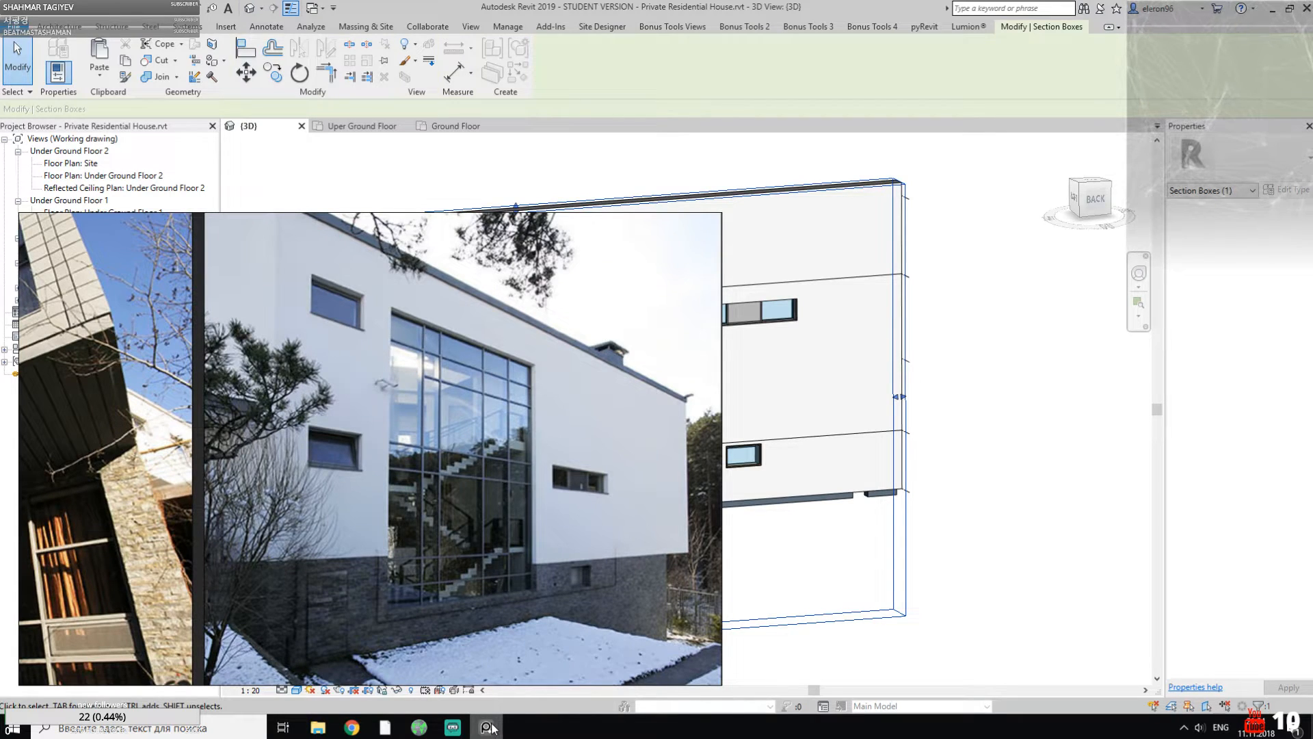
{"action": "left_click", "coordinate": [487, 727]}
{"action": "scroll", "coordinate": [492, 572], "scroll_direction": "up", "scroll_amount": 5}
{"action": "key", "text": "Escape"}
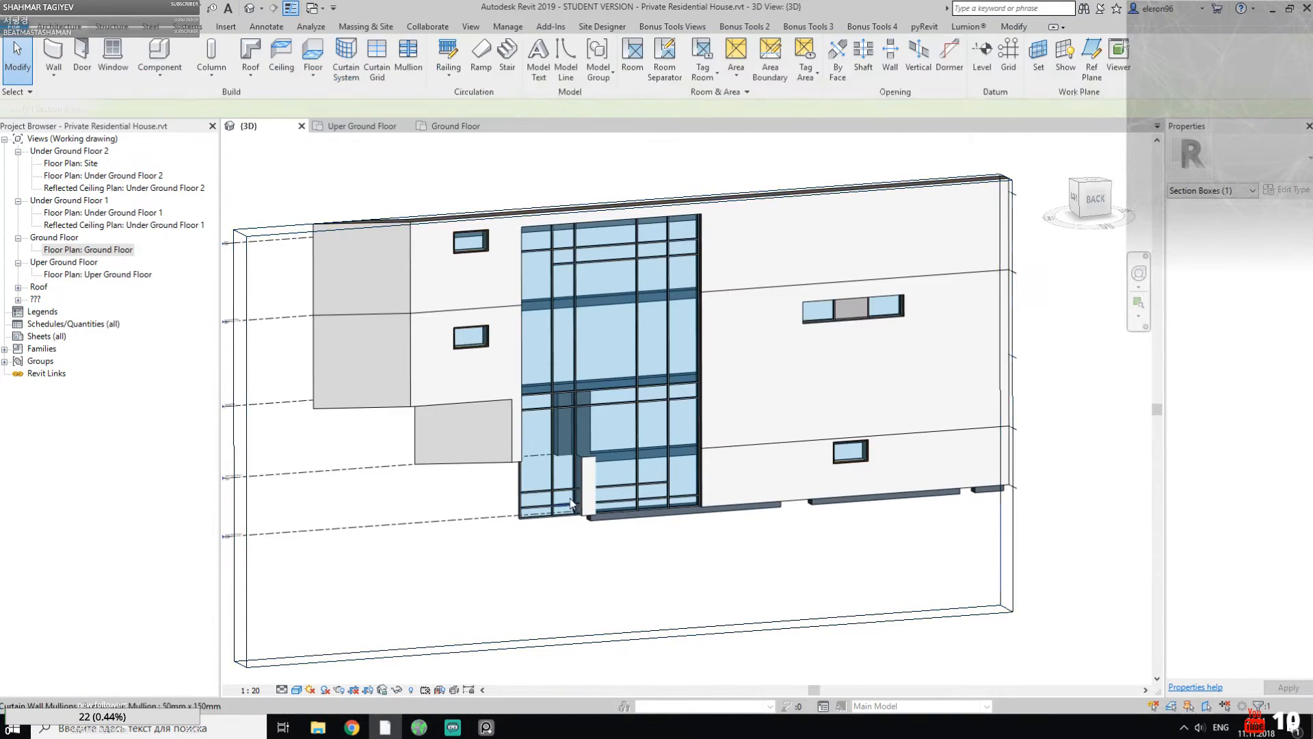
Step: Deepen the section box into the building's interior behind the glazed facade
{"action": "middle_click_drag", "start_coordinate": [621, 552], "coordinate": [598, 387], "text": "shift"}
{"action": "left_click", "coordinate": [409, 424]}
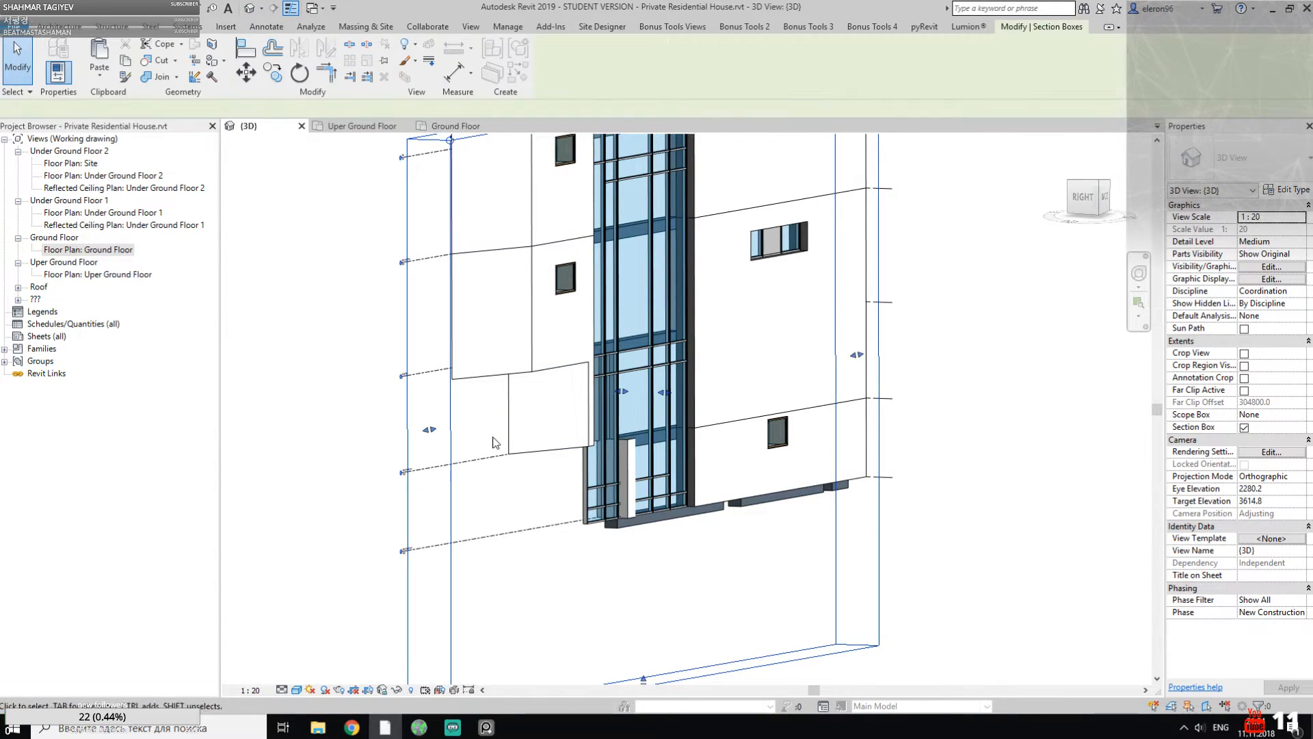
{"action": "left_click_drag", "start_coordinate": [621, 391], "coordinate": [426, 368]}
{"action": "middle_click_drag", "start_coordinate": [554, 471], "coordinate": [767, 452], "text": "shift"}
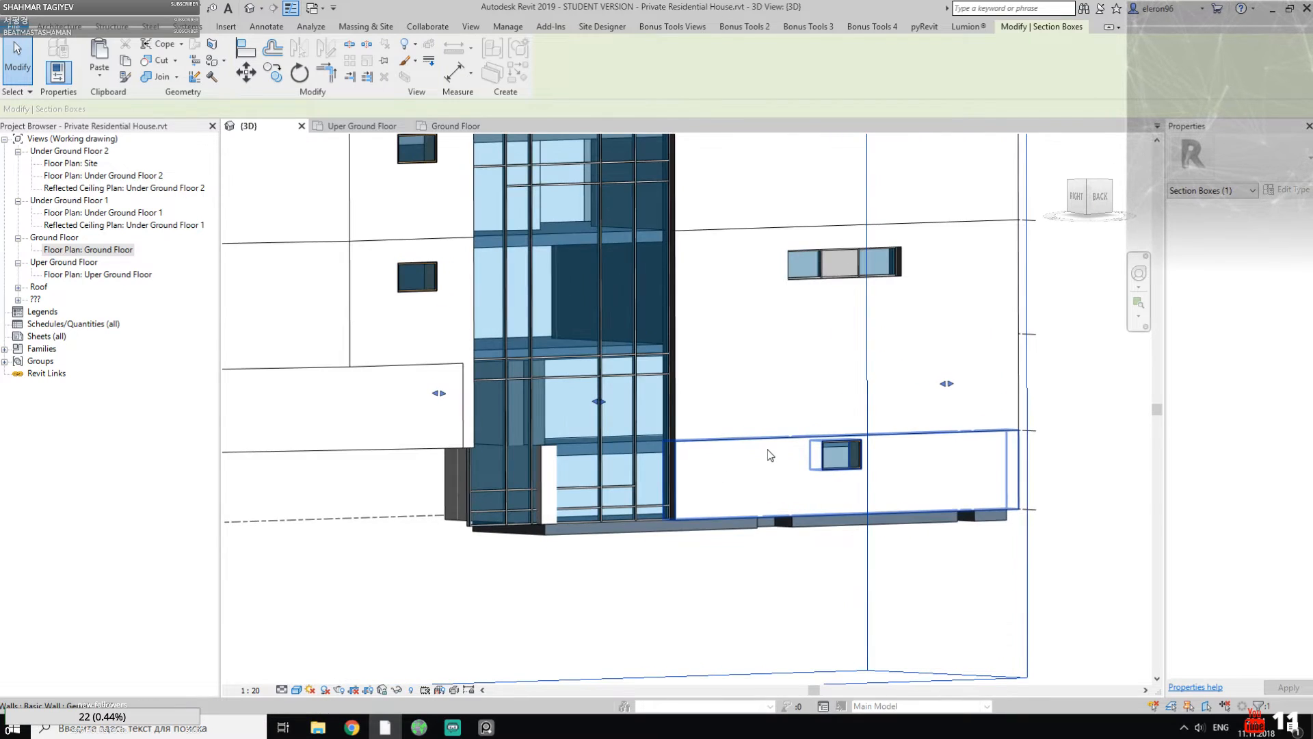
{"action": "key", "text": "Escape"}
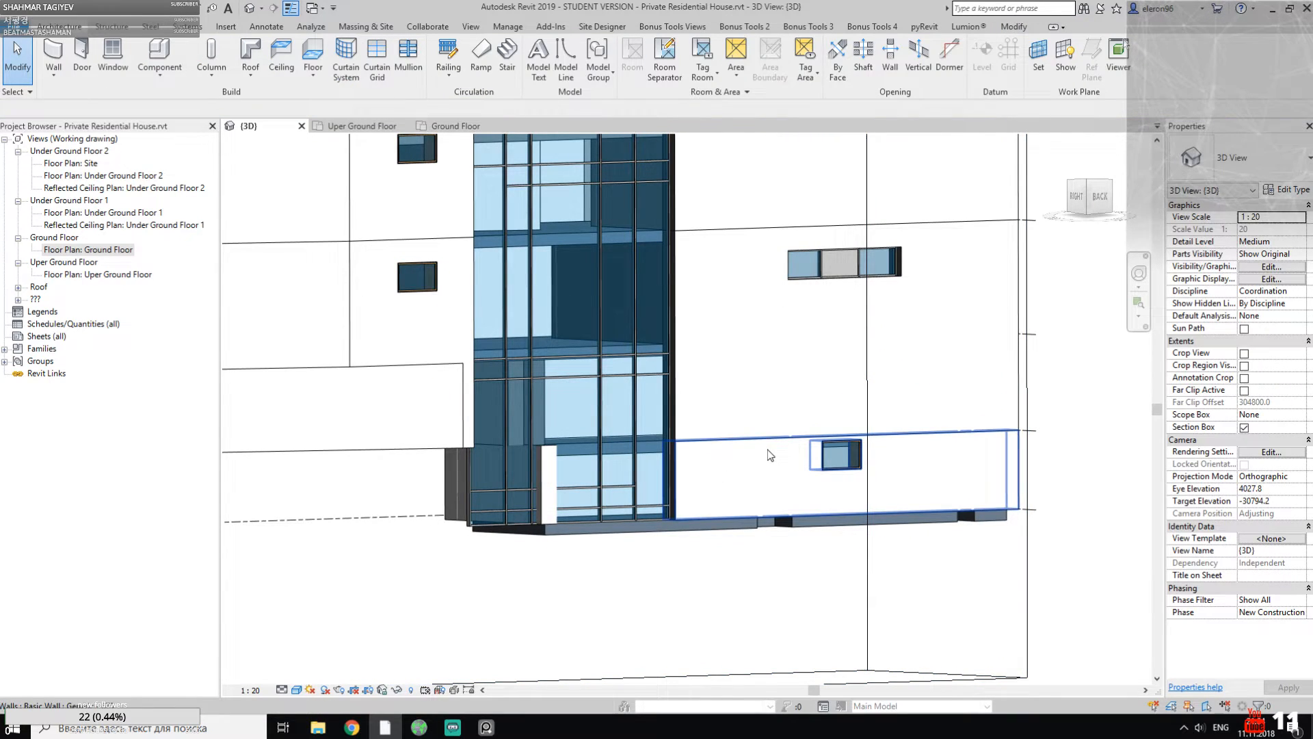
Step: Try to align the lowest window with the bottom edge of the wall on the other side of the glazing
{"action": "key", "text": "a"}
{"action": "key", "text": "l"}
{"action": "left_click", "coordinate": [422, 442]}
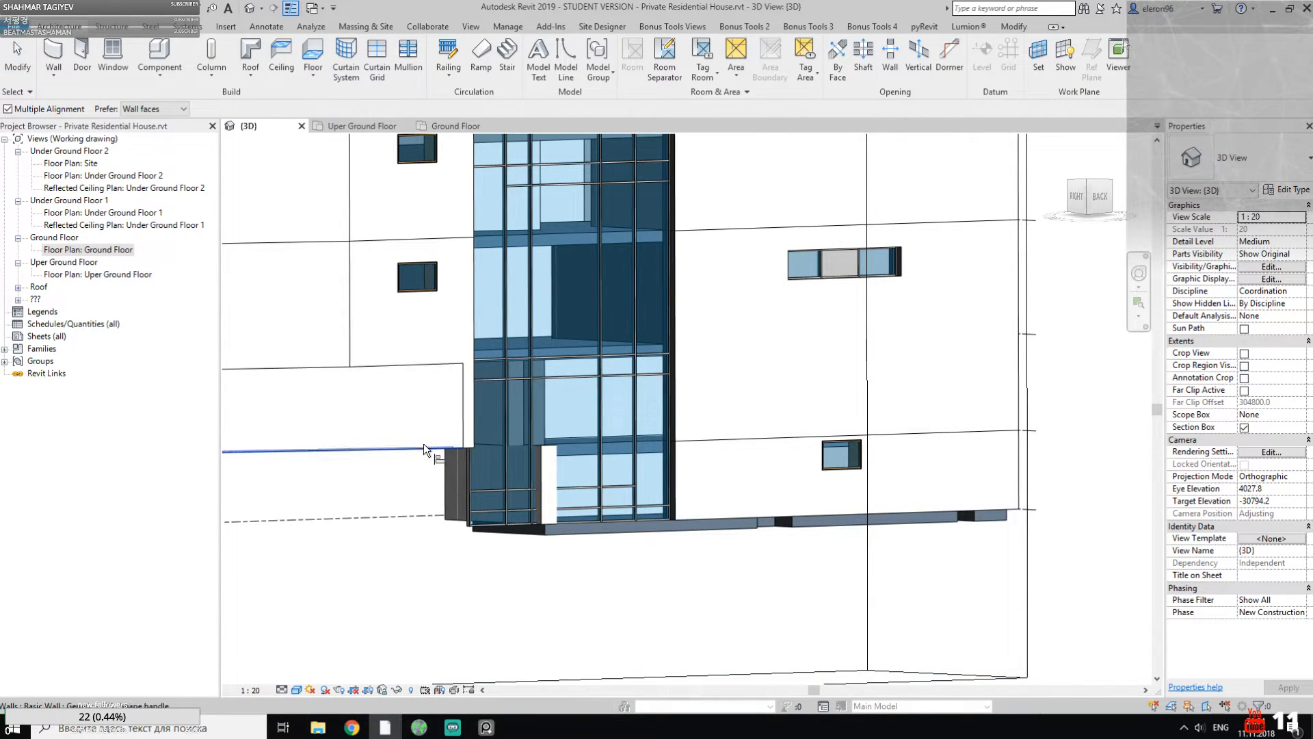
{"action": "left_click", "coordinate": [846, 469]}
{"action": "left_click", "coordinate": [1066, 695]}
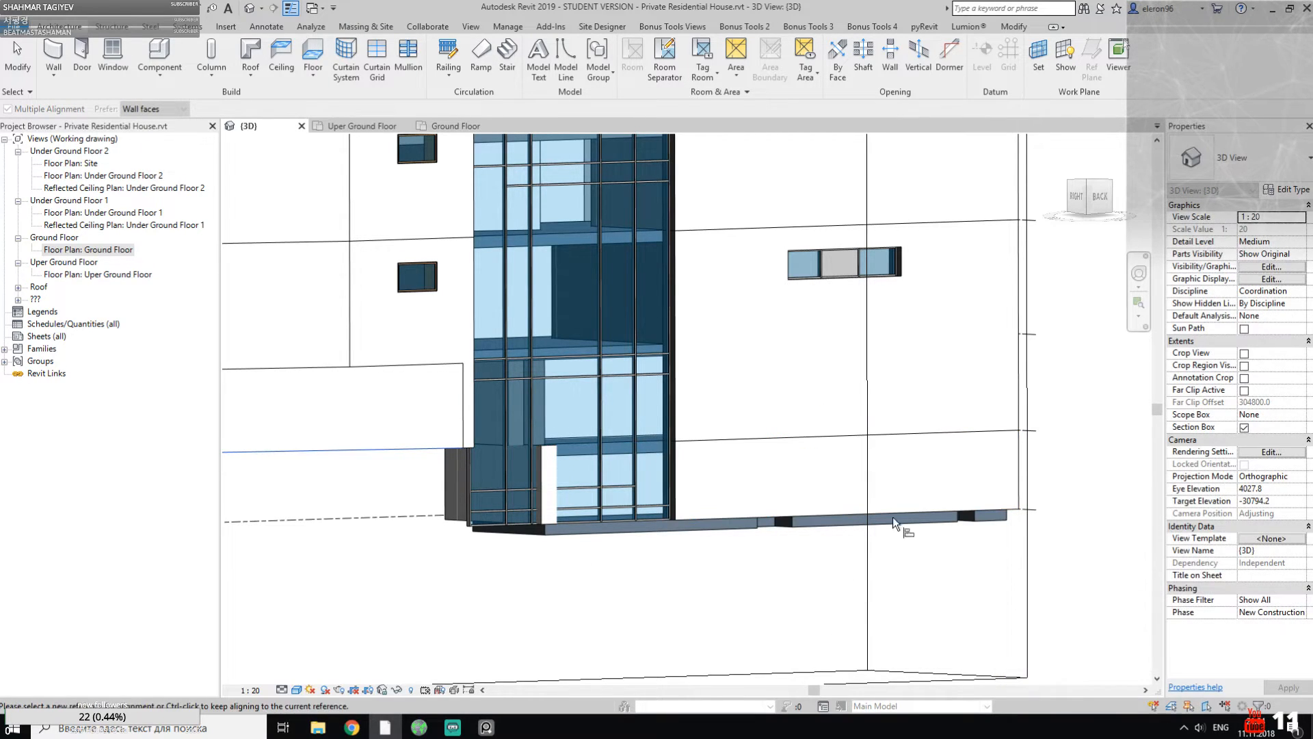
{"action": "key", "text": "Escape"}
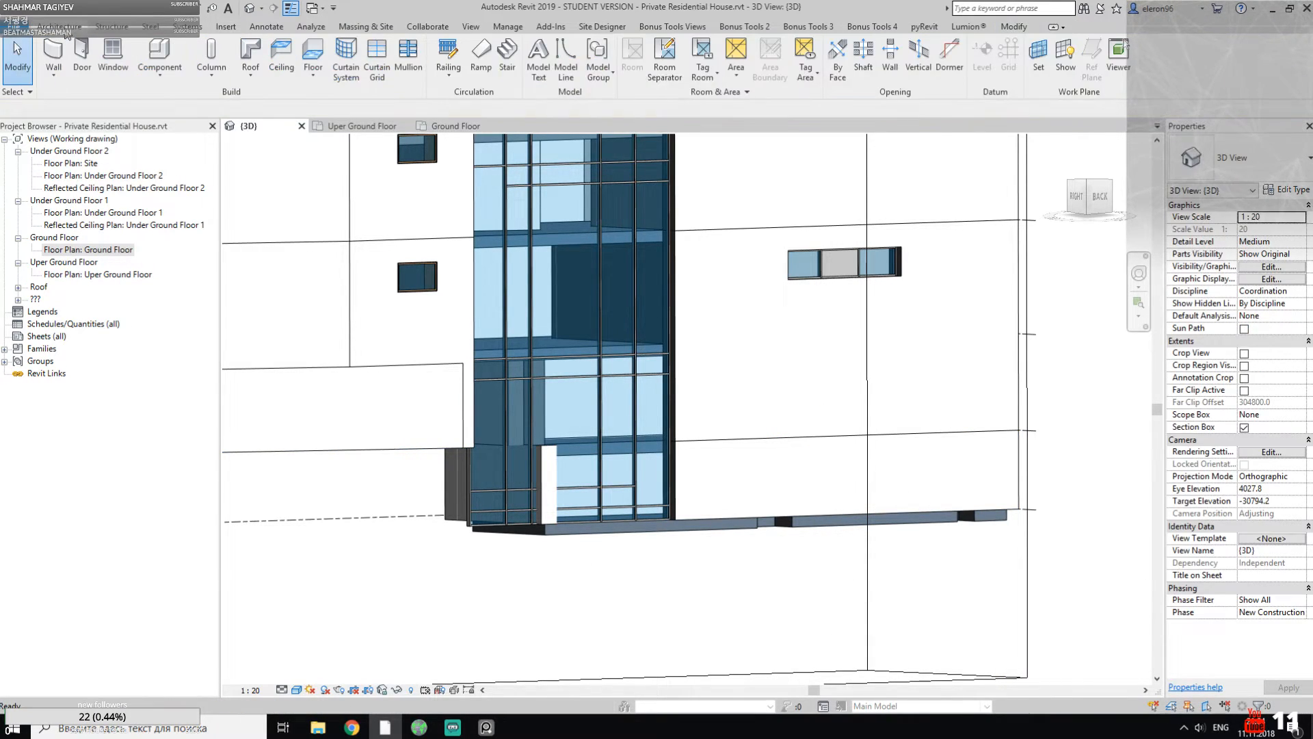
Step: Place an M_Fixed 1700 x 1000 mm window in the wall below the three-pane window, above the lowest wall
{"action": "left_click", "coordinate": [109, 60]}
{"action": "left_click", "coordinate": [836, 397]}
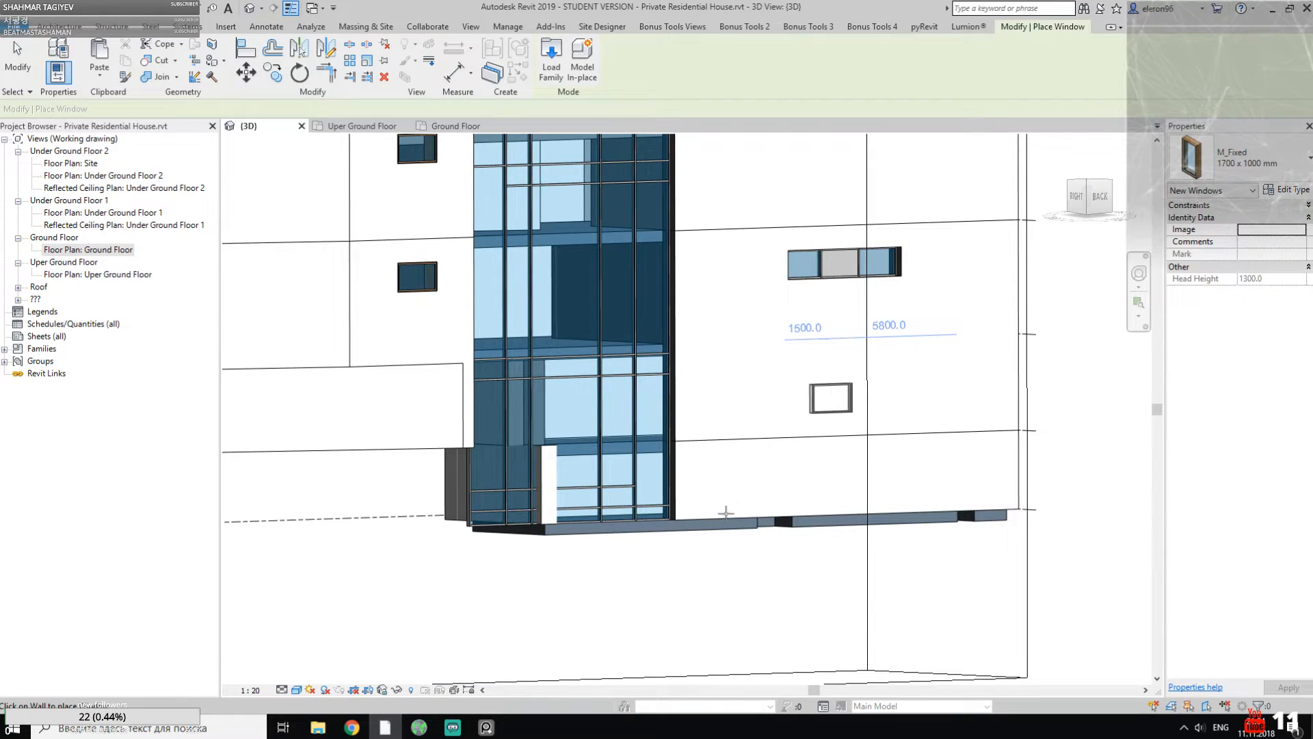
{"action": "key", "text": "Escape"}
Step: Align the bottom of the lowest window with the bottom edge of the wall on the other side of the glazing
{"action": "key", "text": "l"}
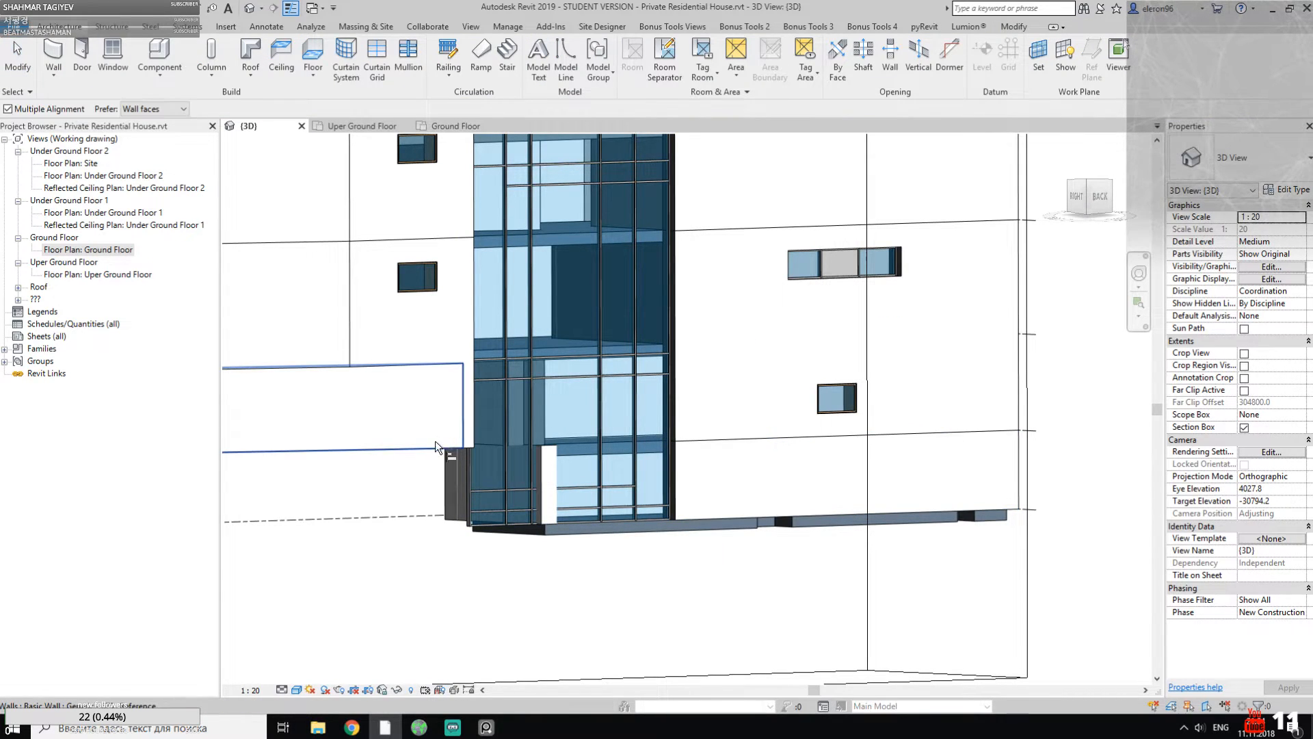
{"action": "left_click", "coordinate": [434, 446]}
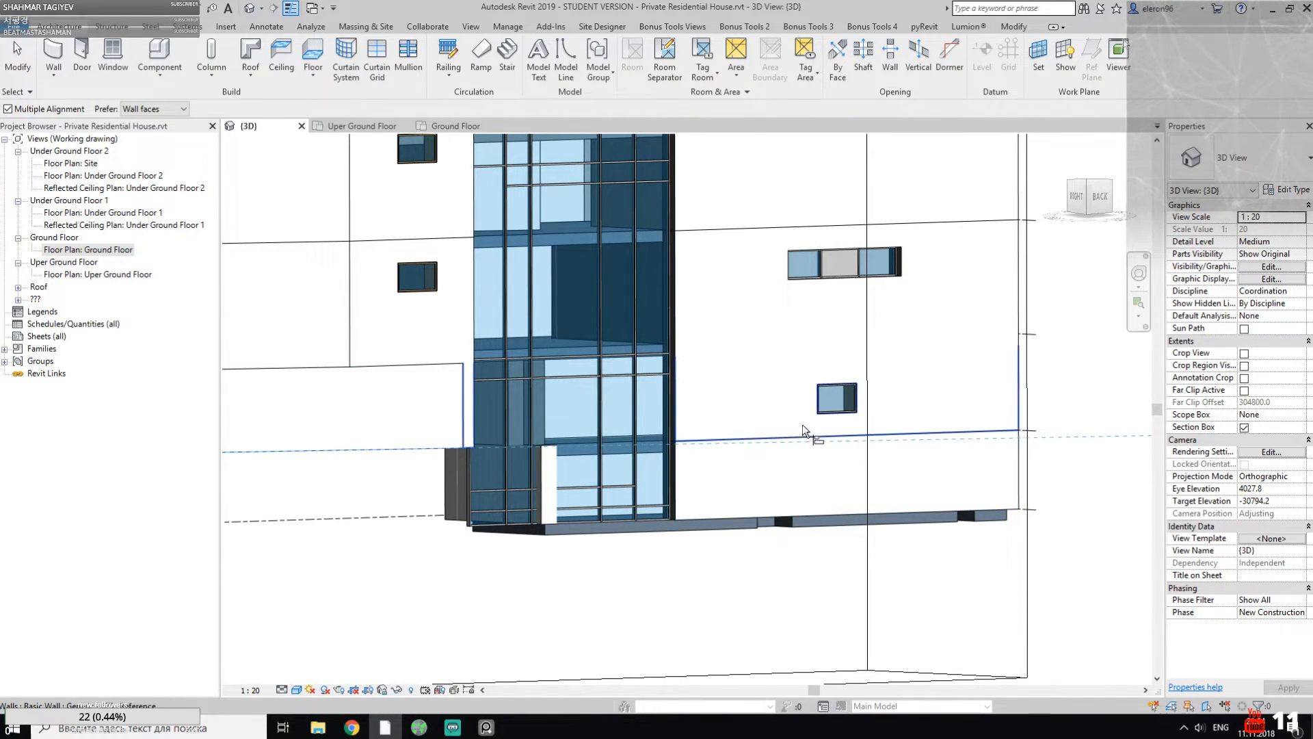
{"action": "left_click", "coordinate": [837, 411]}
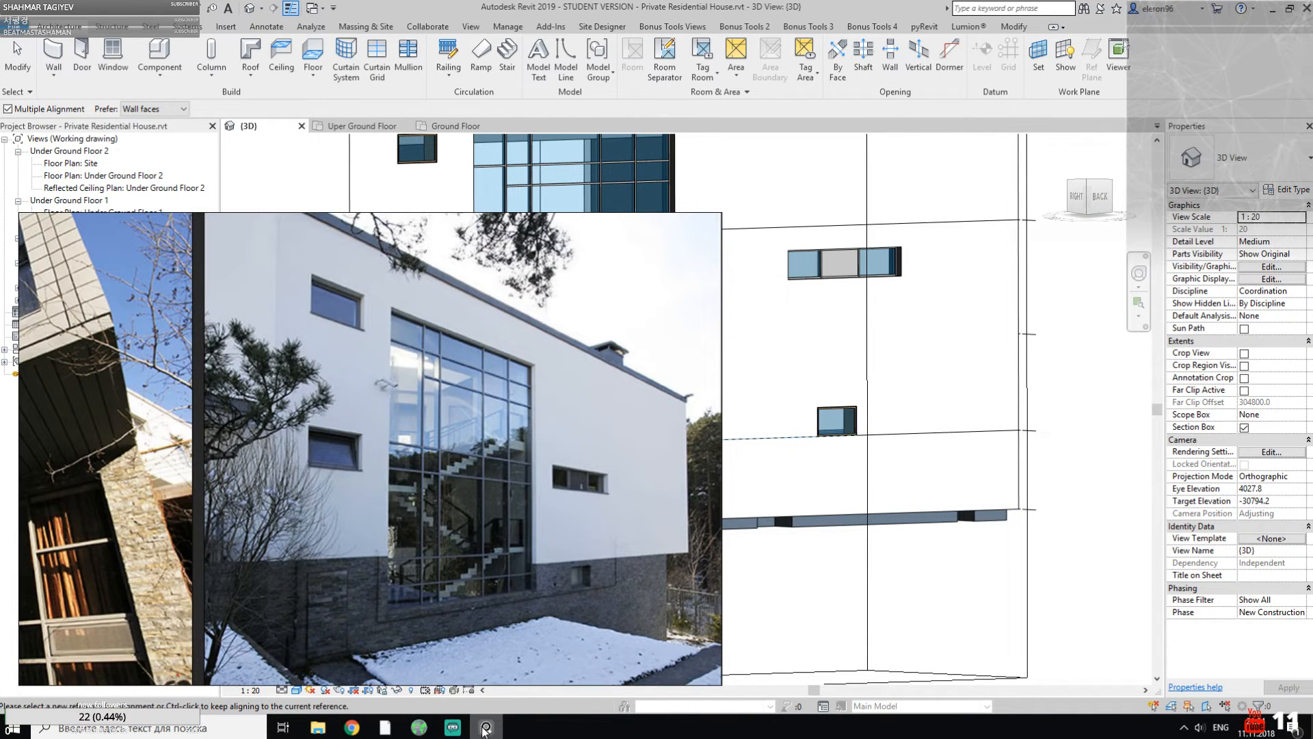
{"action": "left_click", "coordinate": [485, 727]}
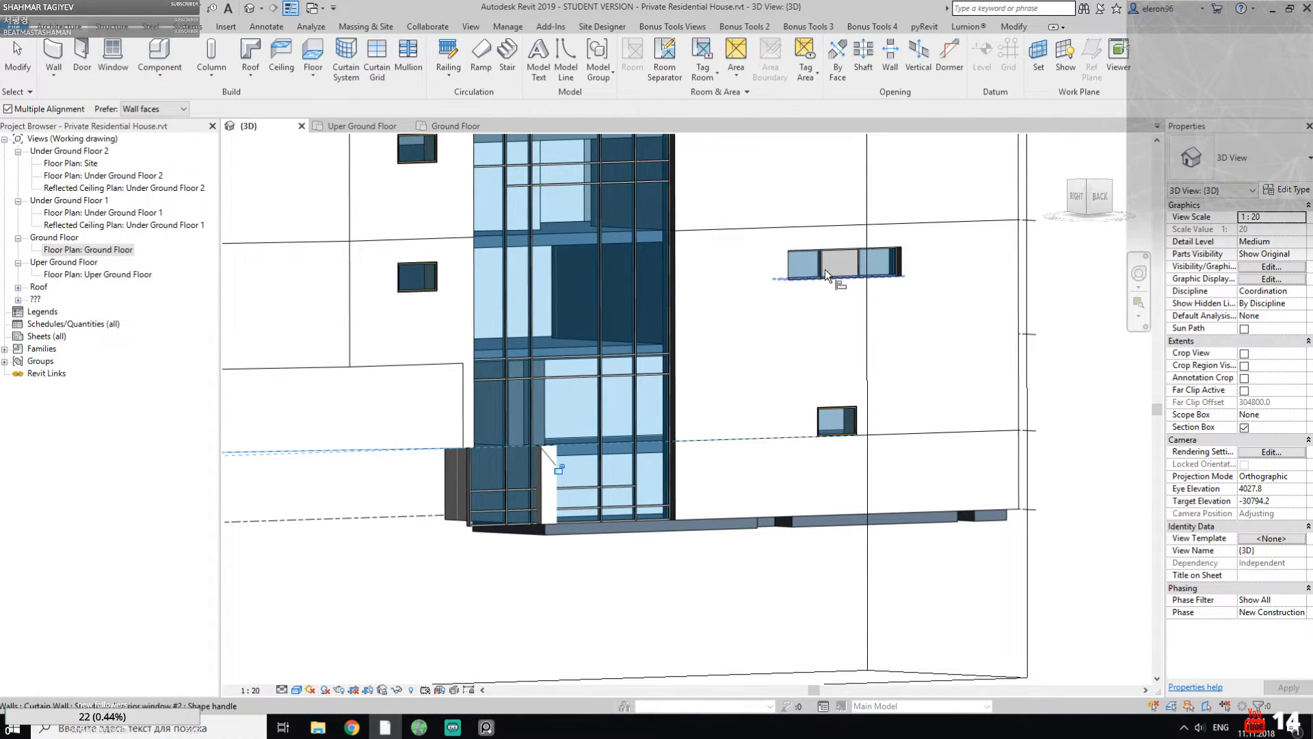
Step: Align the lowest window's side edge with the first vertical grid line of the three-pane window above
{"action": "scroll", "coordinate": [766, 301], "scroll_direction": "up", "scroll_amount": 4}
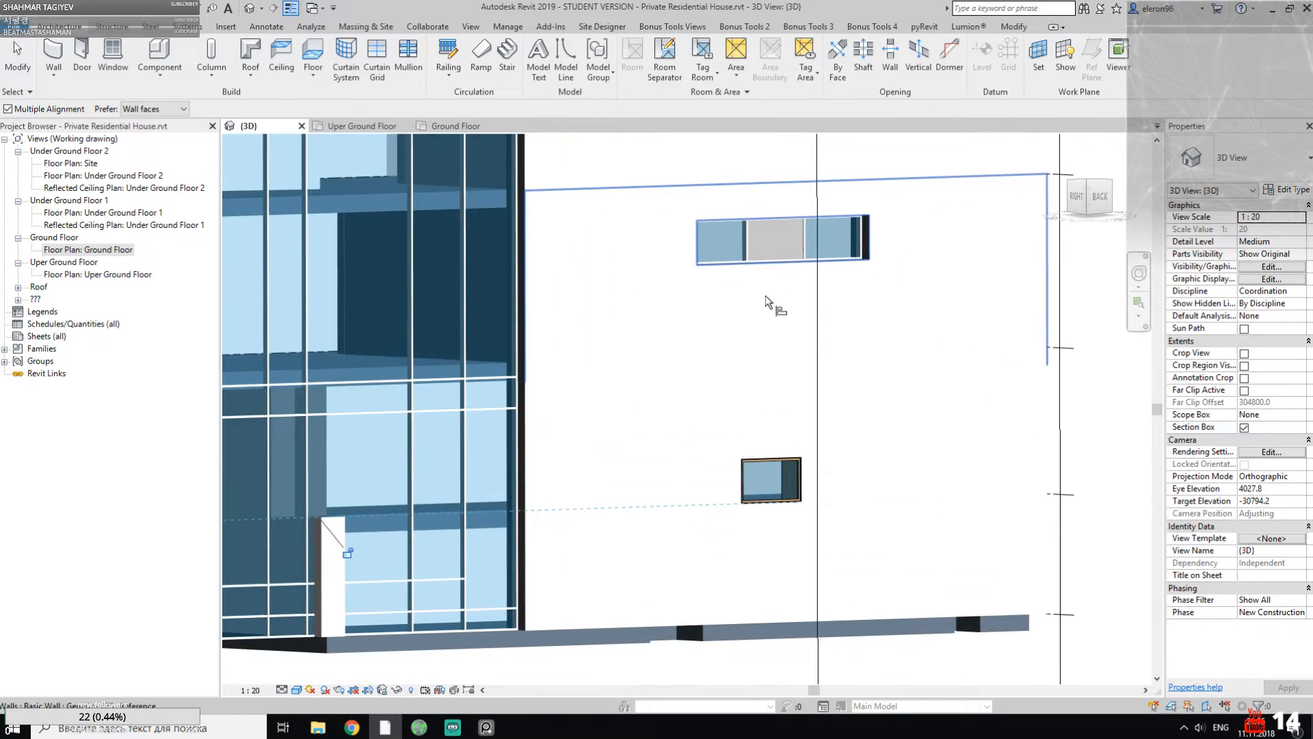
{"action": "left_click", "coordinate": [745, 243]}
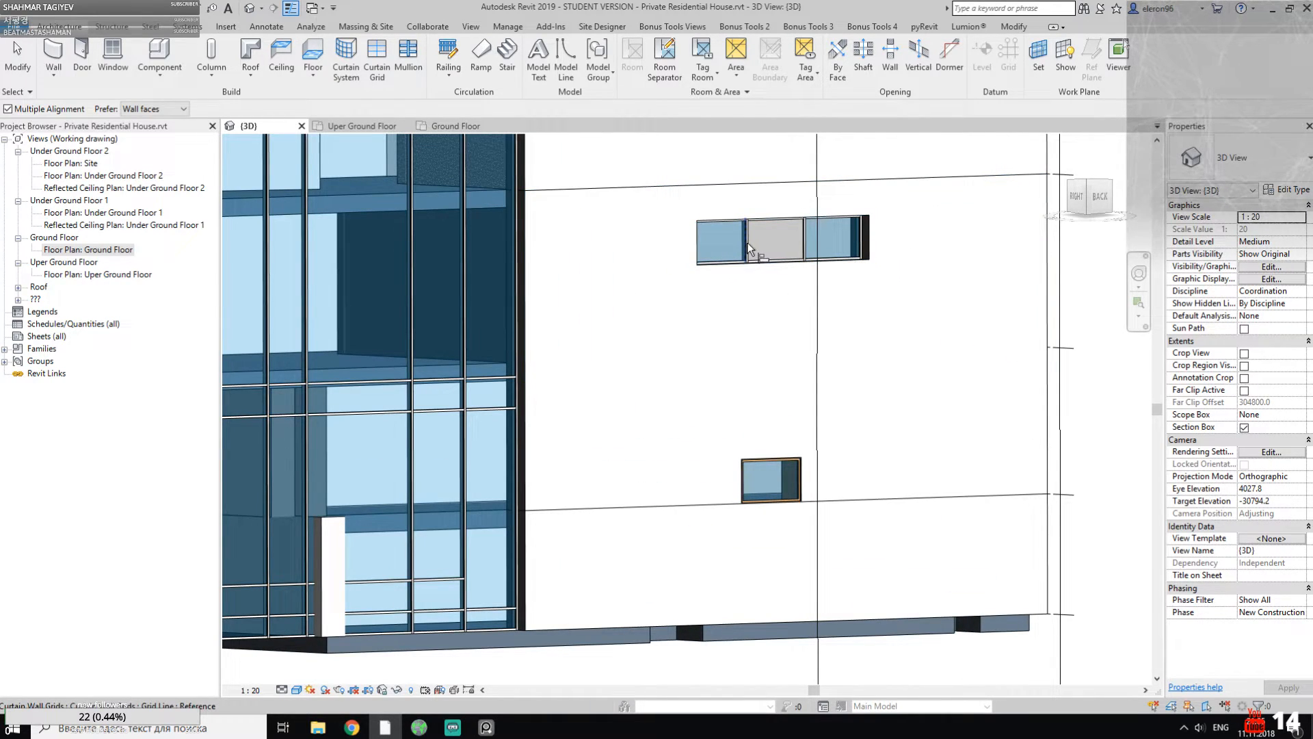
{"action": "left_click", "coordinate": [740, 472]}
{"action": "key", "text": "Escape"}
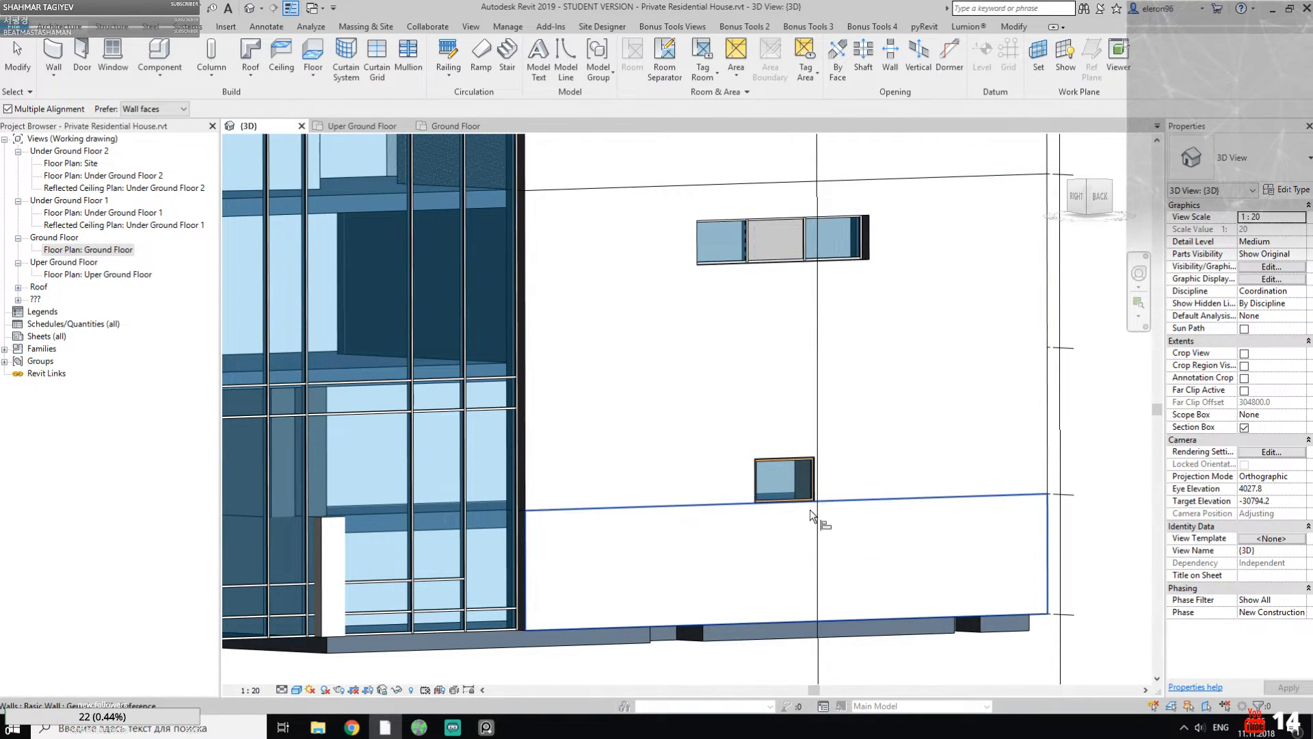
{"action": "key", "text": "Escape"}
Step: Compare the whole rear facade with the reference photo and turn off the 3D view's section box
{"action": "scroll", "coordinate": [809, 508], "scroll_direction": "down", "scroll_amount": 2}
{"action": "middle_click_drag", "start_coordinate": [810, 508], "coordinate": [438, 239], "text": "shift"}
{"action": "scroll", "coordinate": [860, 522], "scroll_direction": "down", "scroll_amount": 2}
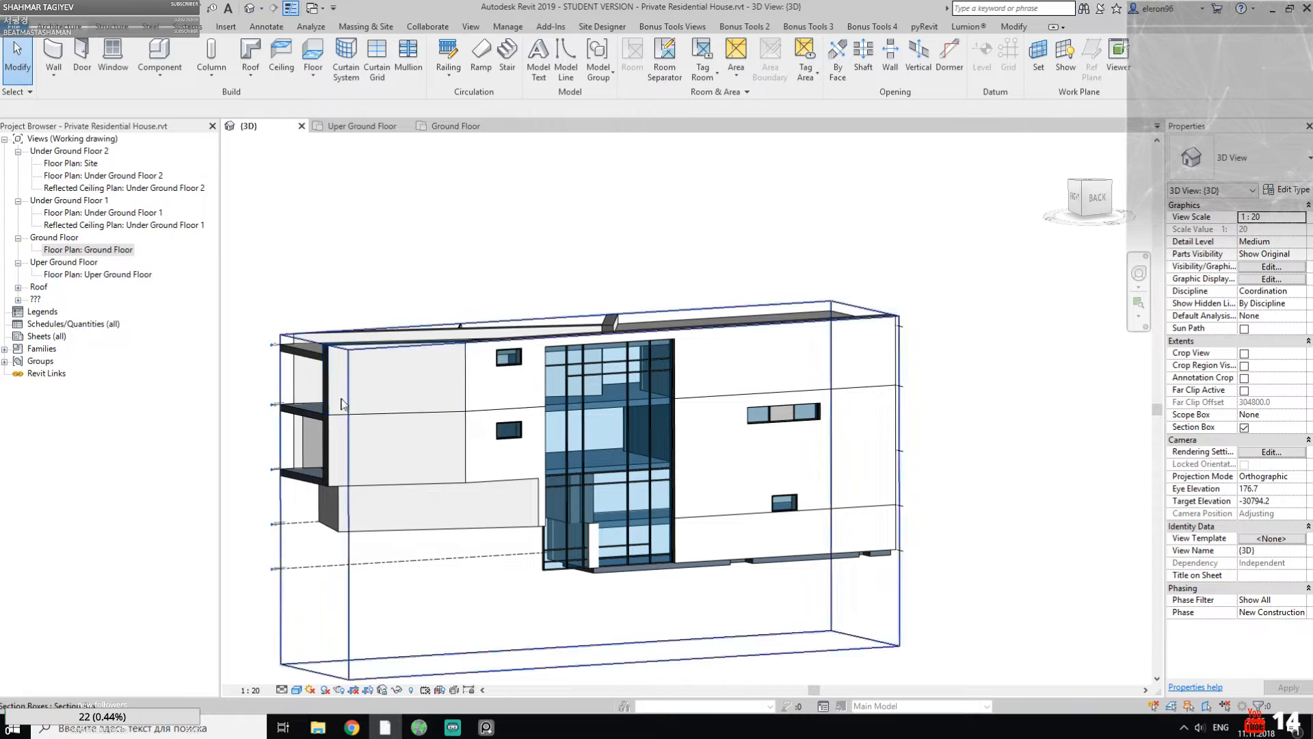
{"action": "left_click", "coordinate": [496, 721]}
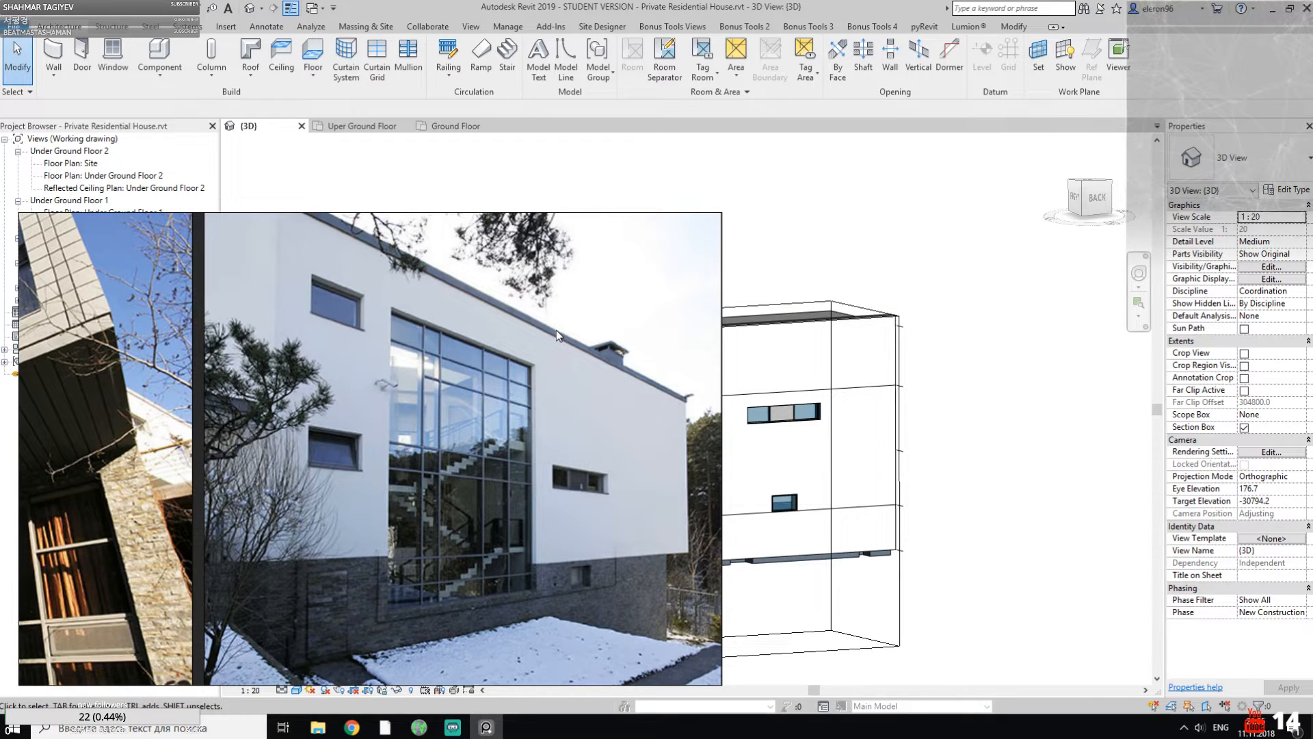
{"action": "left_click", "coordinate": [486, 726]}
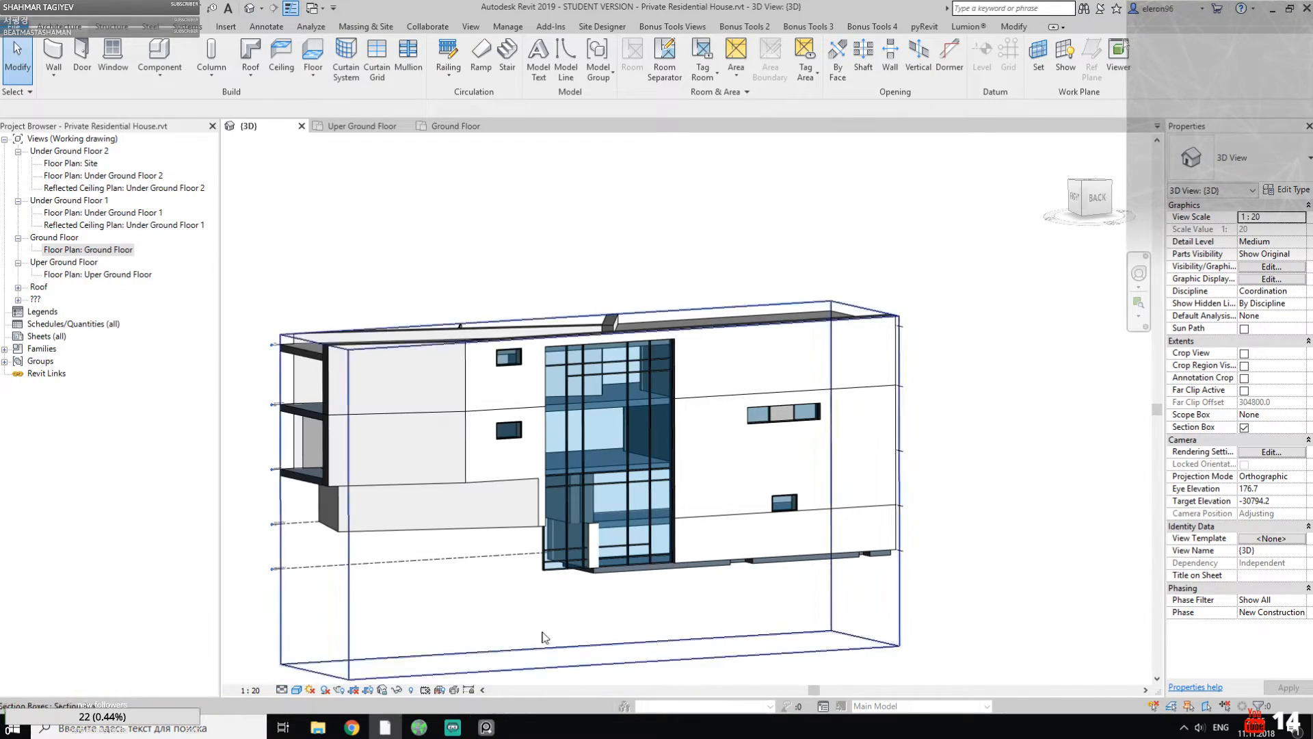
{"action": "left_click", "coordinate": [1244, 427]}
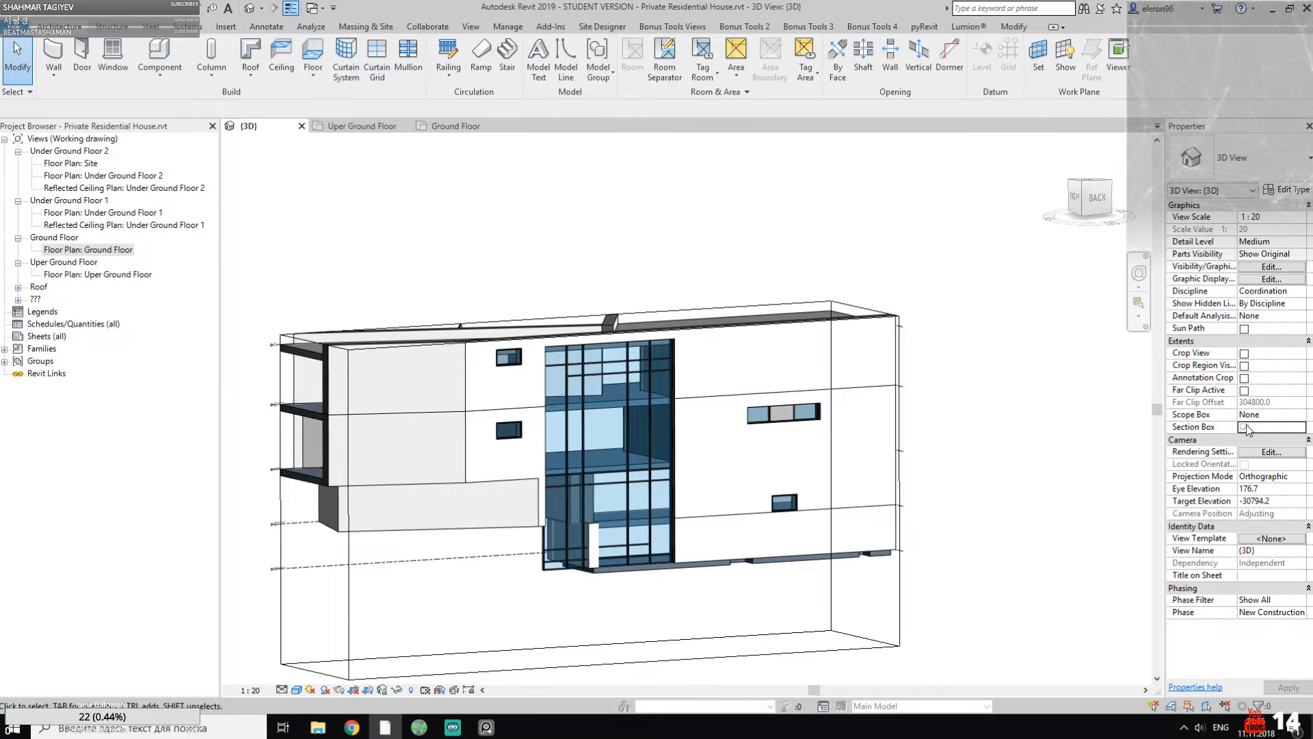
Step: Create an in-place model in the Walls category with the default name for the roof parapet
{"action": "middle_click_drag", "start_coordinate": [744, 218], "coordinate": [562, 343], "text": "shift"}
{"action": "scroll", "coordinate": [578, 369], "scroll_direction": "up", "scroll_amount": 5}
{"action": "scroll", "coordinate": [592, 392], "scroll_direction": "up", "scroll_amount": 2}
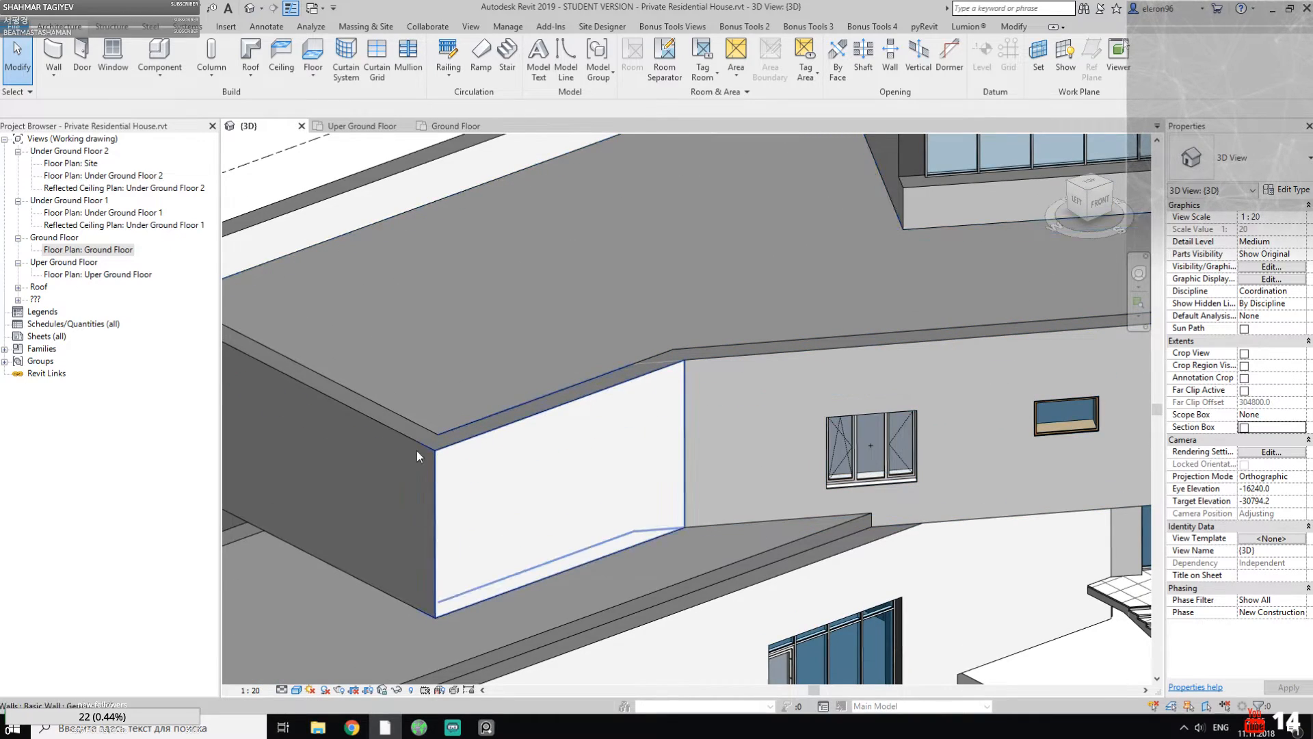
{"action": "scroll", "coordinate": [509, 395], "scroll_direction": "down", "scroll_amount": 3}
{"action": "middle_click_drag", "start_coordinate": [536, 390], "coordinate": [608, 352], "text": "shift"}
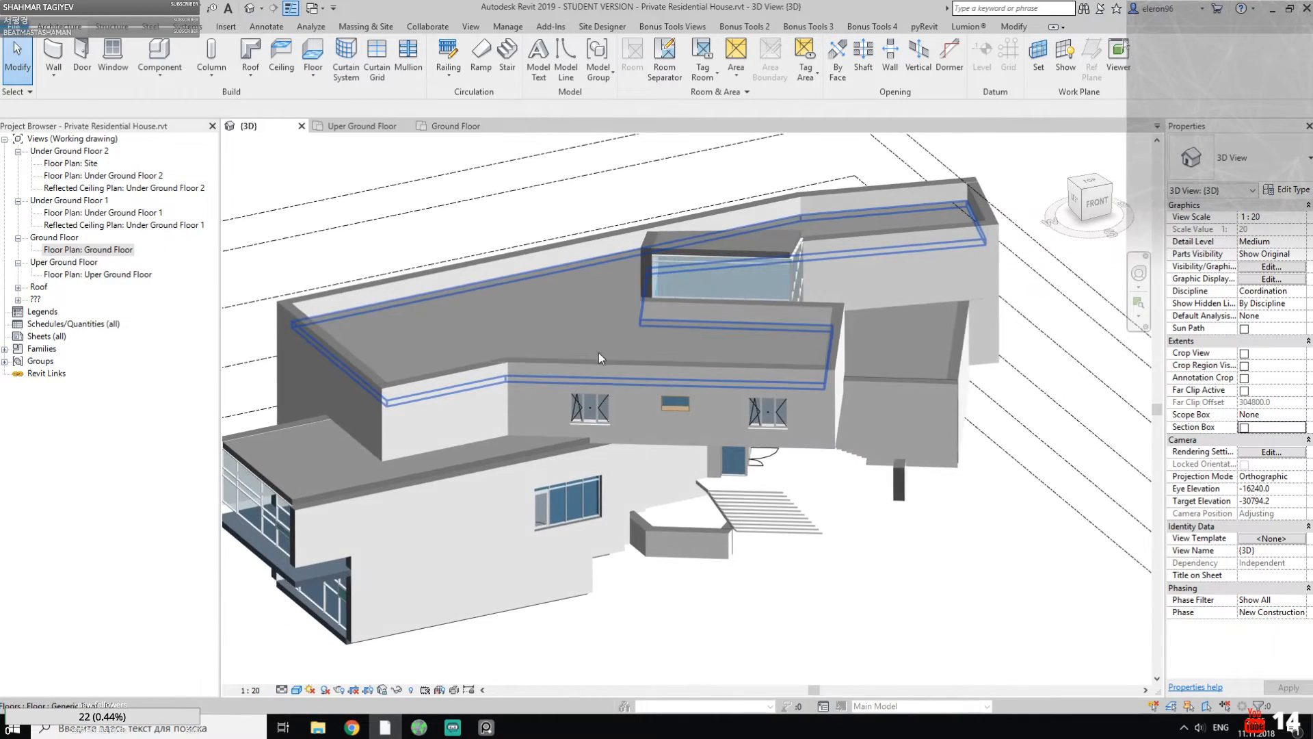
{"action": "scroll", "coordinate": [582, 359], "scroll_direction": "up", "scroll_amount": 5}
{"action": "left_click", "coordinate": [159, 53]}
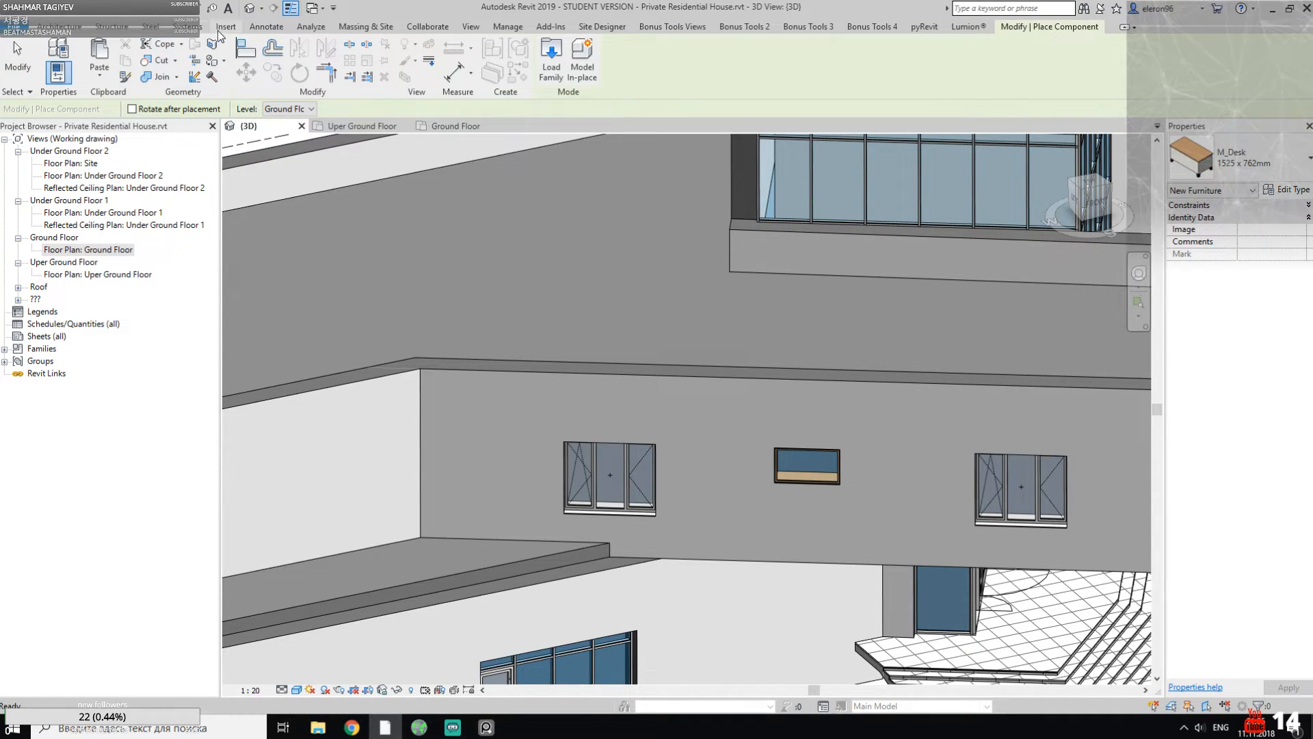
{"action": "left_click", "coordinate": [584, 68]}
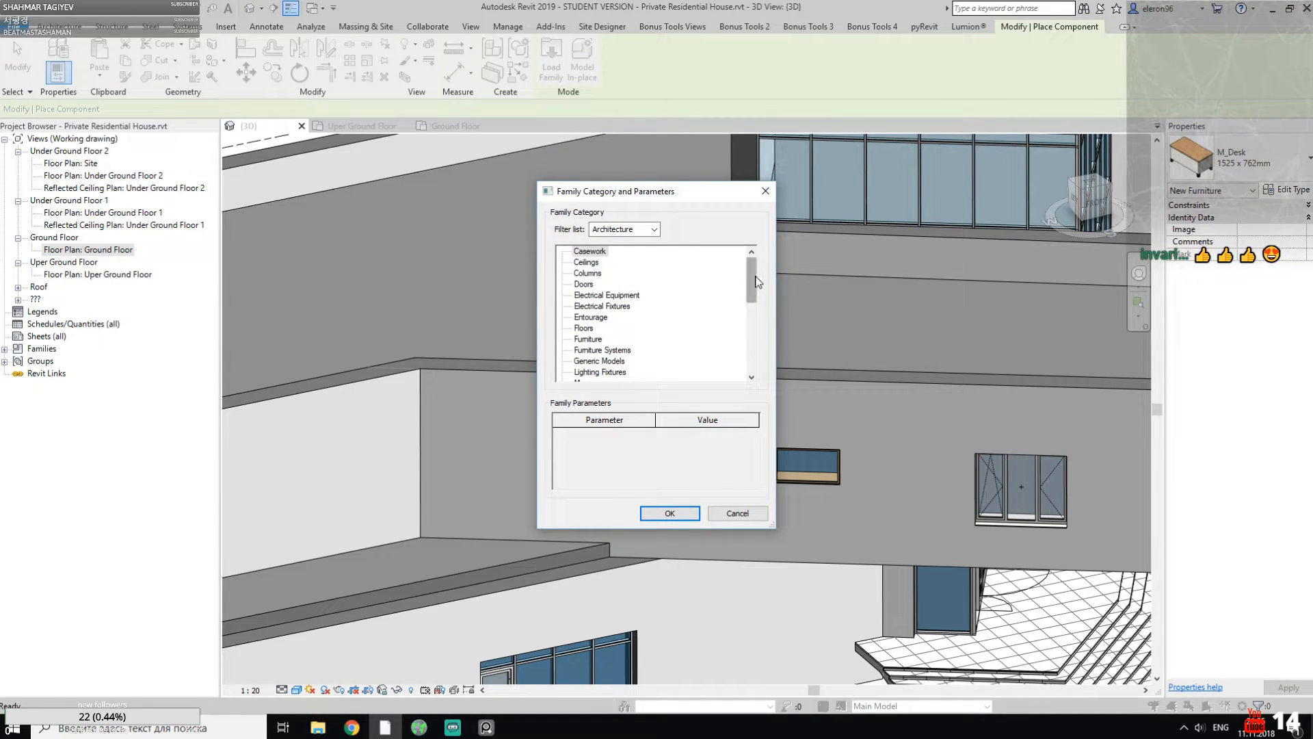
{"action": "left_click_drag", "start_coordinate": [752, 292], "coordinate": [753, 351]}
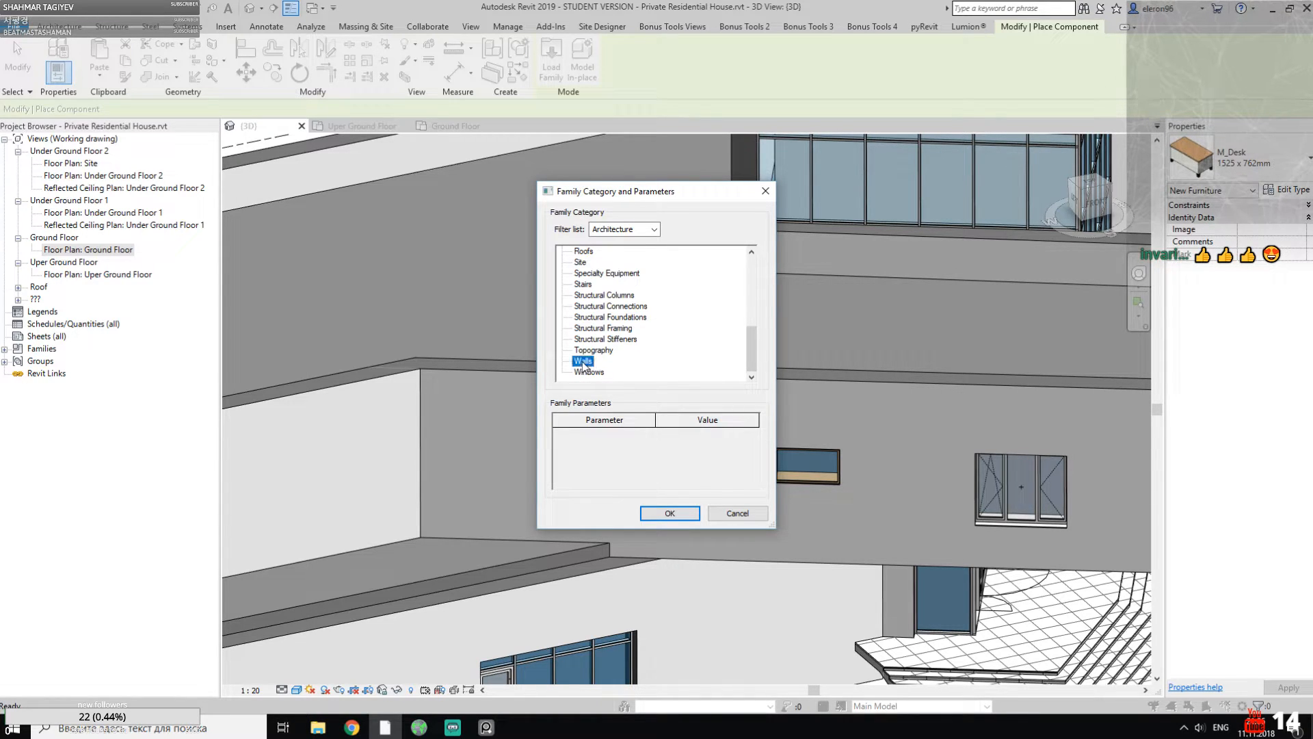
{"action": "left_click", "coordinate": [673, 513]}
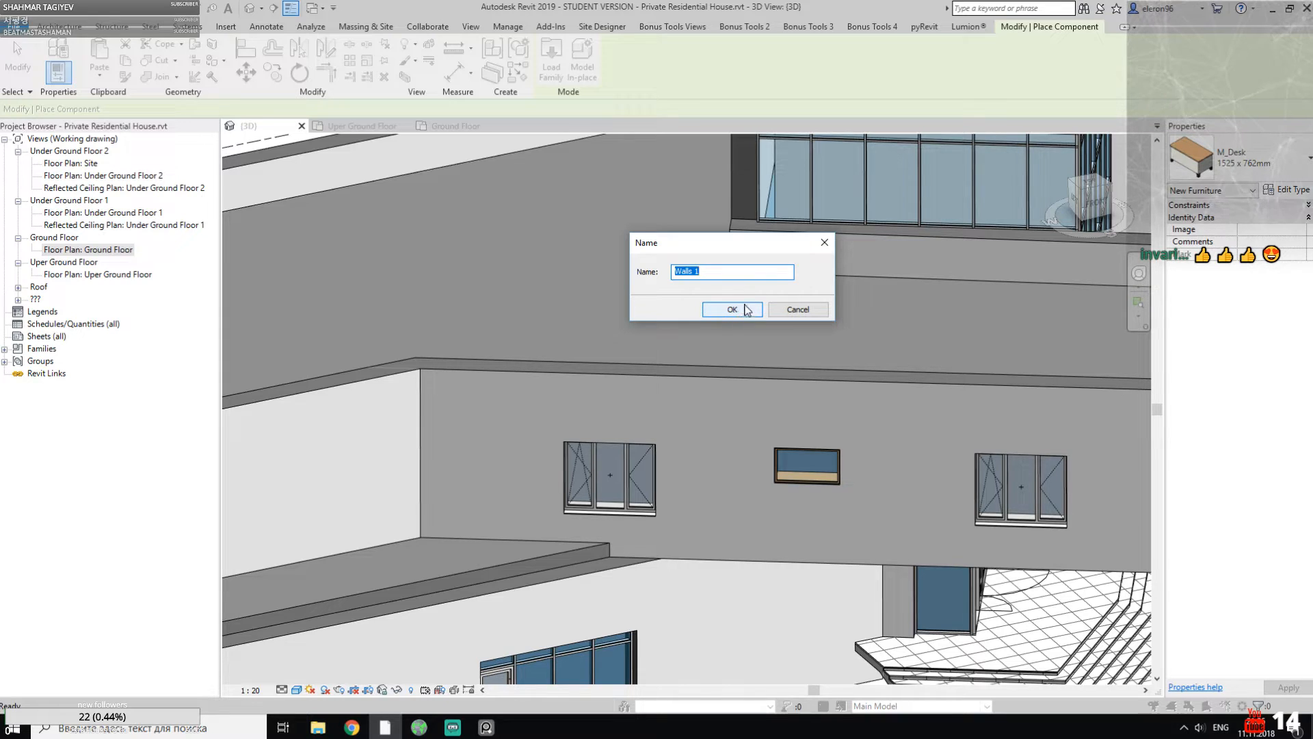
{"action": "left_click", "coordinate": [731, 309]}
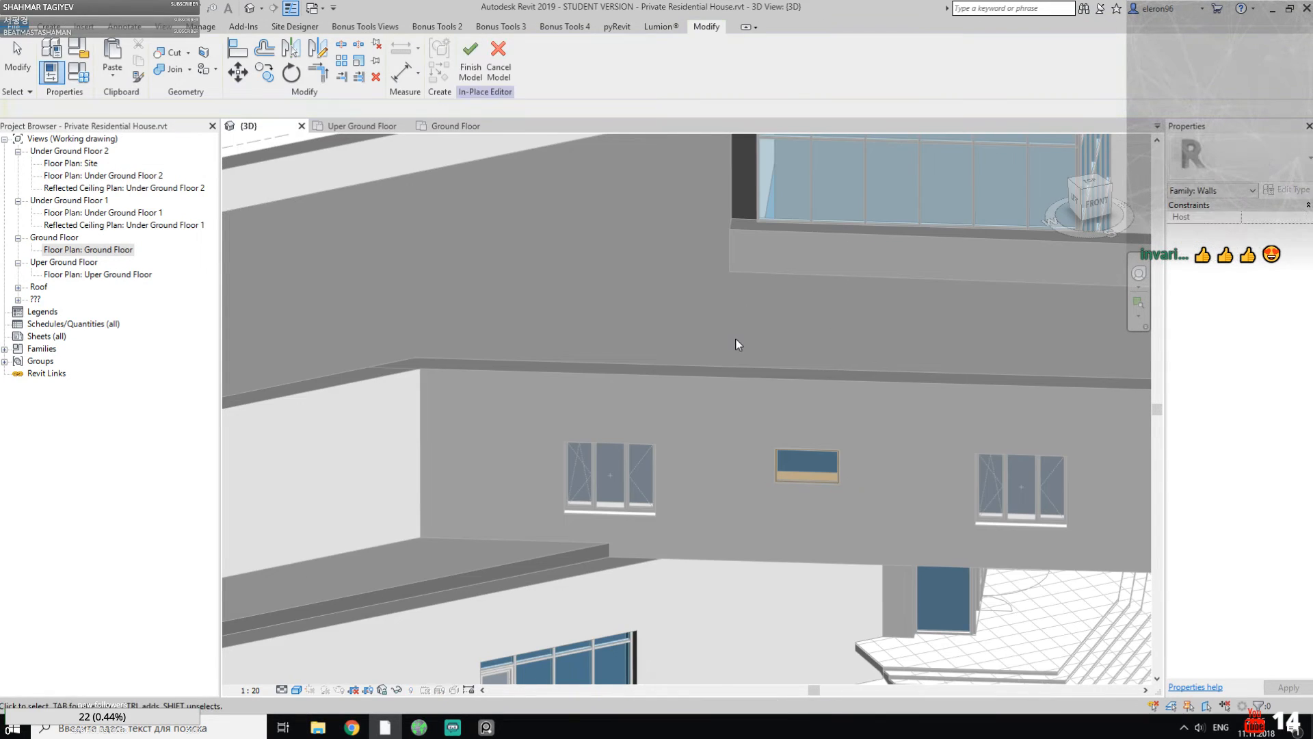
Step: Start a sweep with a picked path and pick the outer top edges of the short end wall and the adjoining three-window wall
{"action": "left_click", "coordinate": [51, 28]}
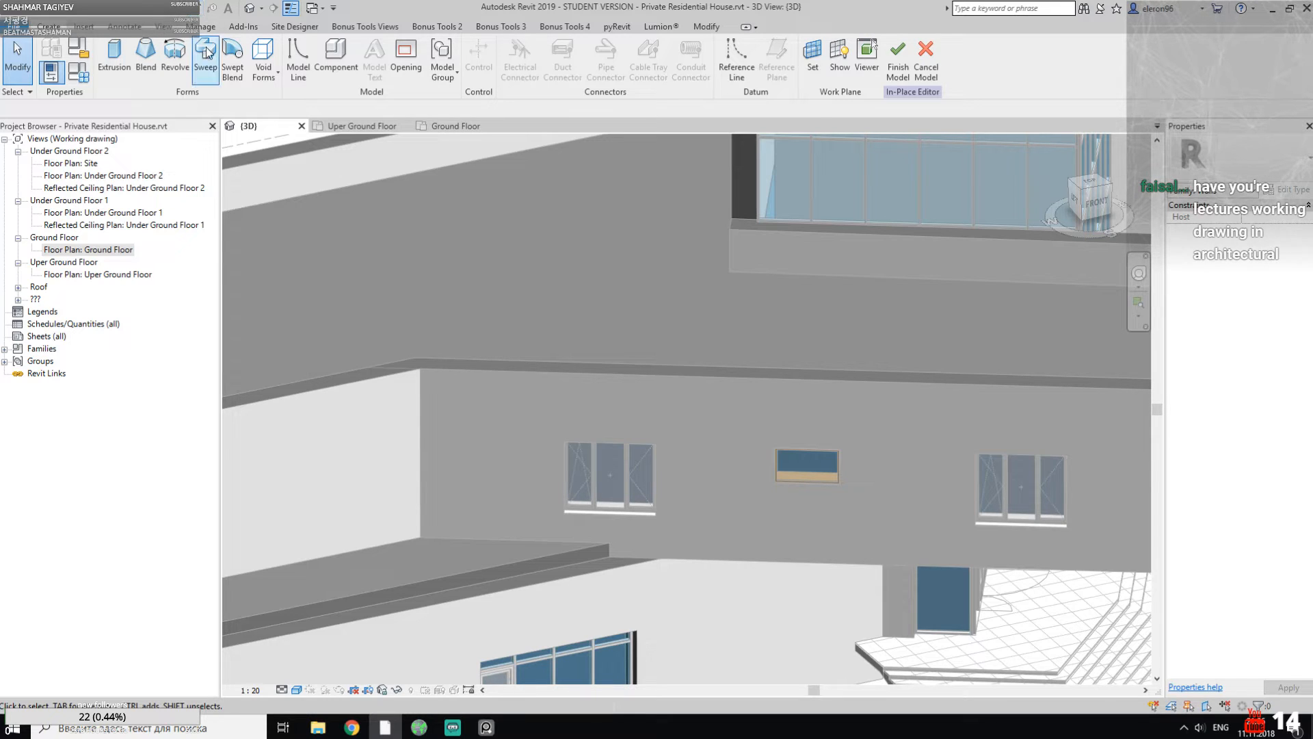
{"action": "left_click", "coordinate": [205, 53]}
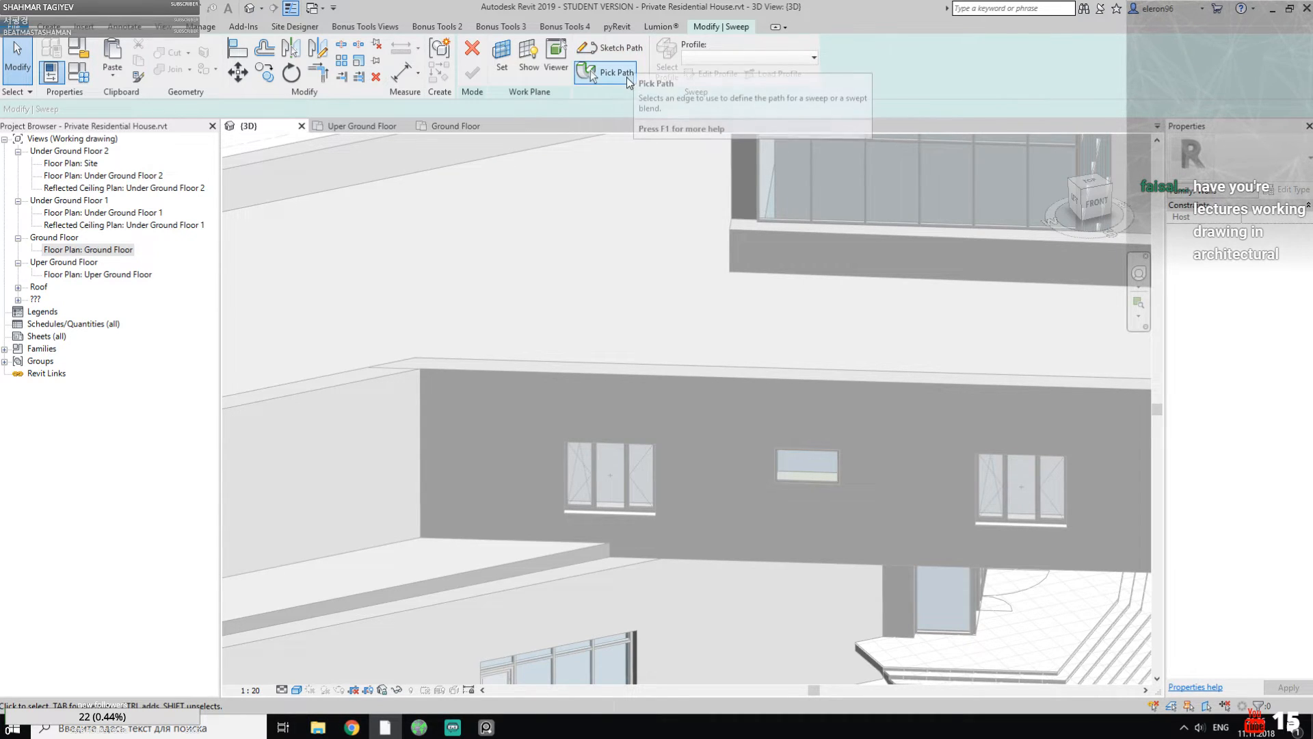
{"action": "left_click", "coordinate": [624, 79]}
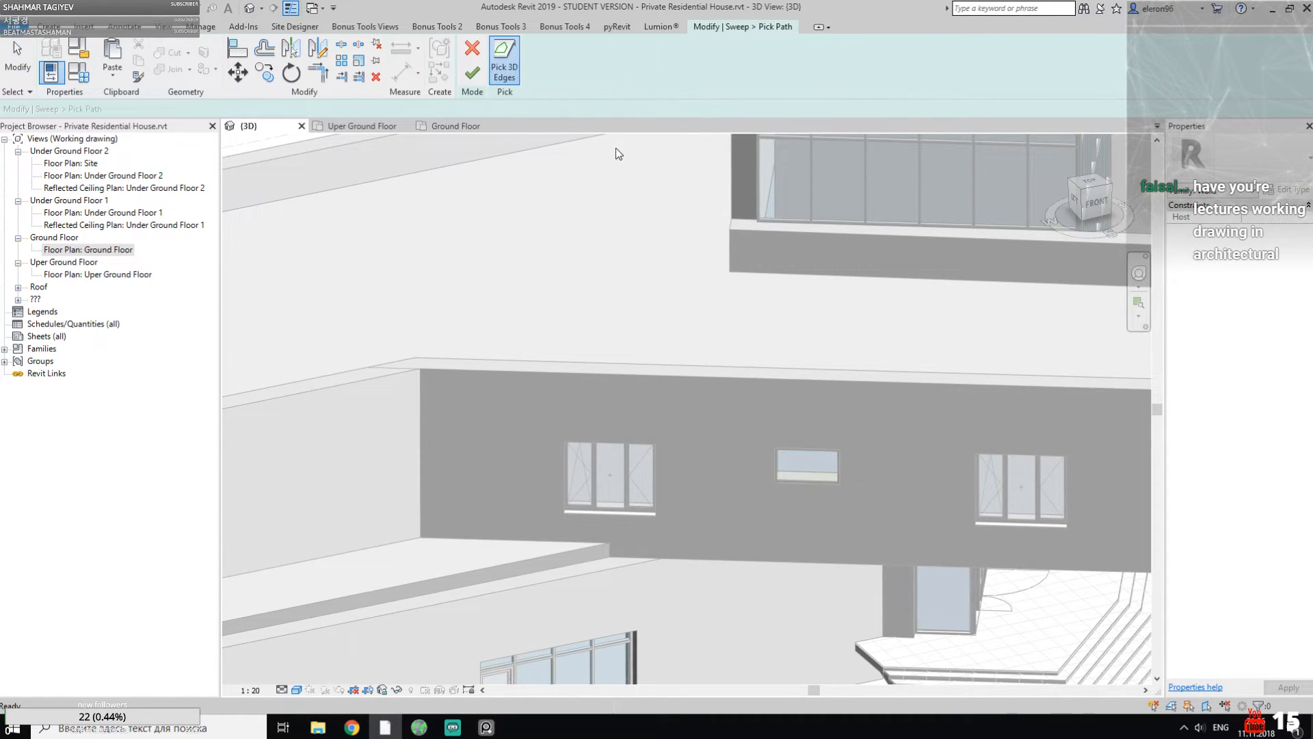
{"action": "scroll", "coordinate": [624, 188], "scroll_direction": "down", "scroll_amount": 5}
{"action": "middle_click_drag", "start_coordinate": [896, 274], "coordinate": [705, 320], "text": "shift"}
{"action": "scroll", "coordinate": [707, 317], "scroll_direction": "up", "scroll_amount": 2}
{"action": "left_click", "coordinate": [708, 316]}
{"action": "left_click", "coordinate": [543, 338]}
{"action": "middle_click_drag", "start_coordinate": [269, 224], "coordinate": [679, 381]}
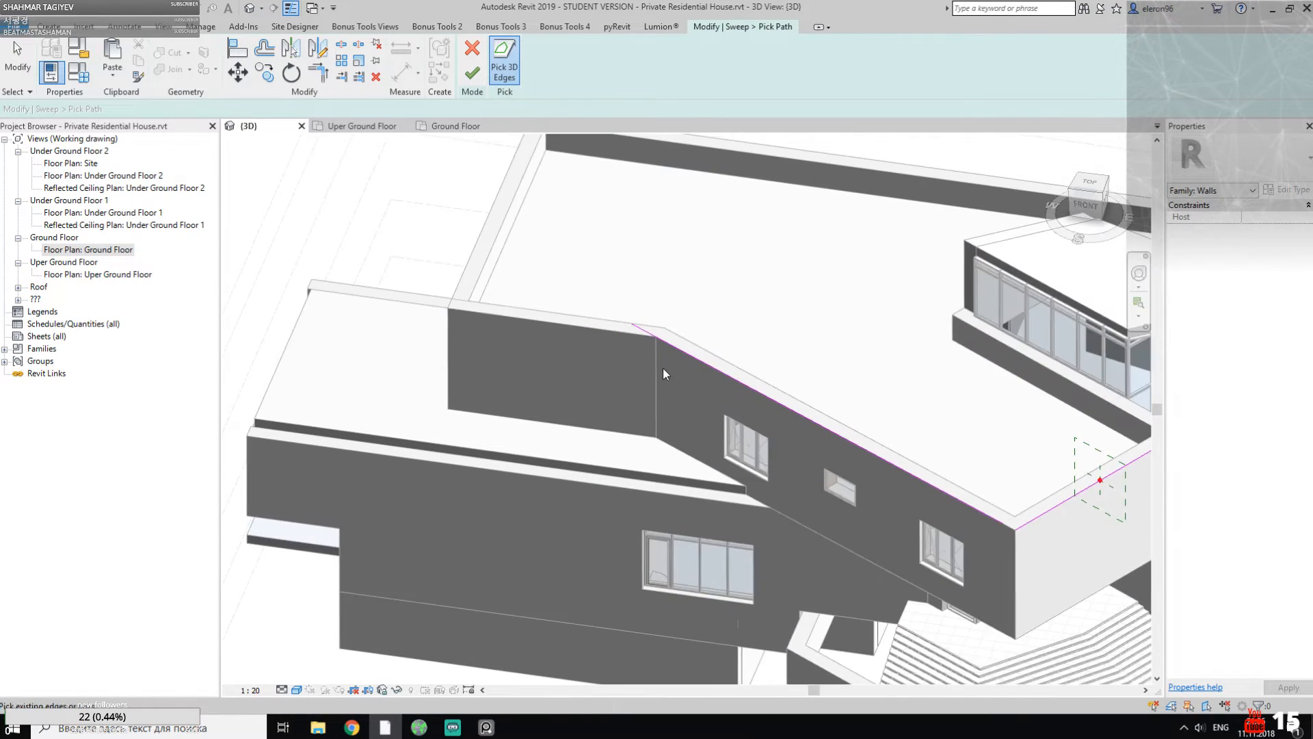
Step: Add the outer top edges of the angled windowless wall, the far side wall and the long rear wall to the sweep path
{"action": "scroll", "coordinate": [679, 381], "scroll_direction": "up", "scroll_amount": 2}
{"action": "left_click", "coordinate": [568, 329]}
{"action": "left_click", "coordinate": [411, 203]}
{"action": "middle_click_drag", "start_coordinate": [469, 212], "coordinate": [410, 516]}
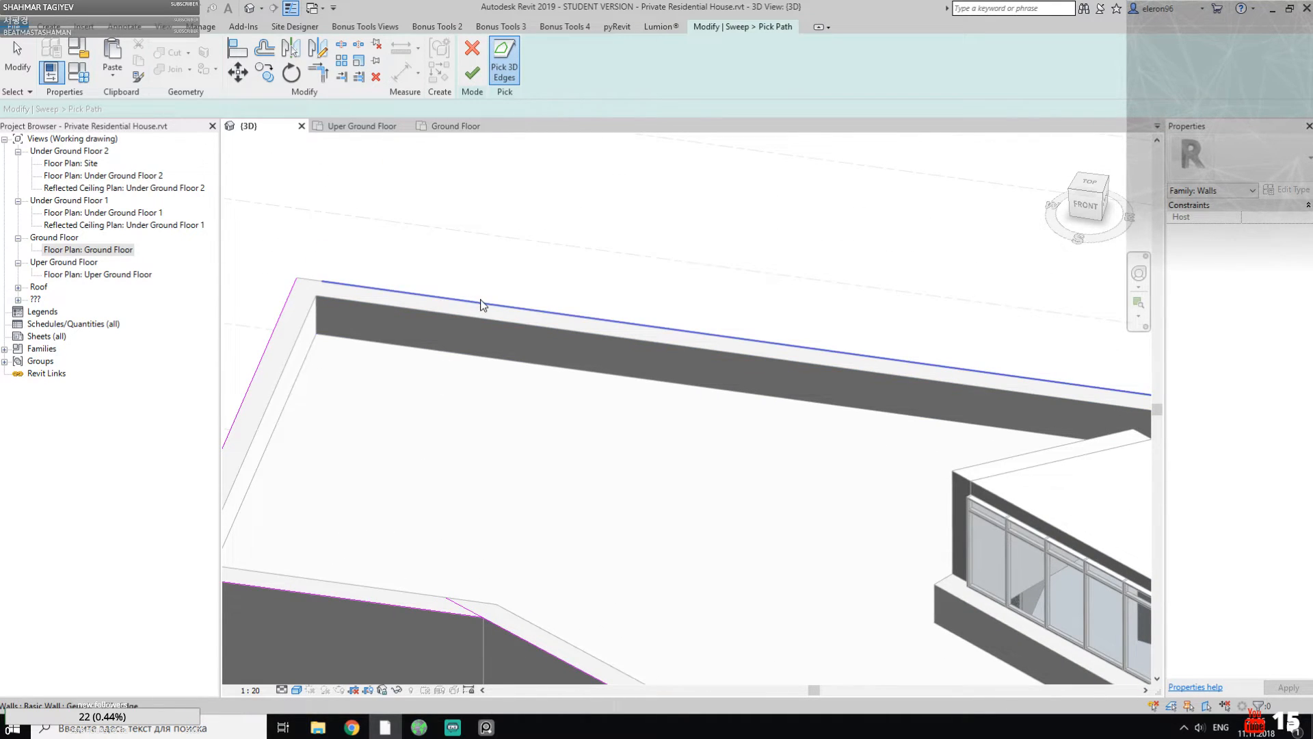
{"action": "left_click", "coordinate": [481, 301]}
Step: Extend the sweep path along the angled rear wall, its end wall and the parapet running back to the glazed volume
{"action": "scroll", "coordinate": [483, 305], "scroll_direction": "down", "scroll_amount": 2}
{"action": "middle_click_drag", "start_coordinate": [774, 413], "coordinate": [403, 297]}
{"action": "middle_click_drag", "start_coordinate": [781, 336], "coordinate": [594, 262]}
{"action": "scroll", "coordinate": [751, 227], "scroll_direction": "up", "scroll_amount": 1}
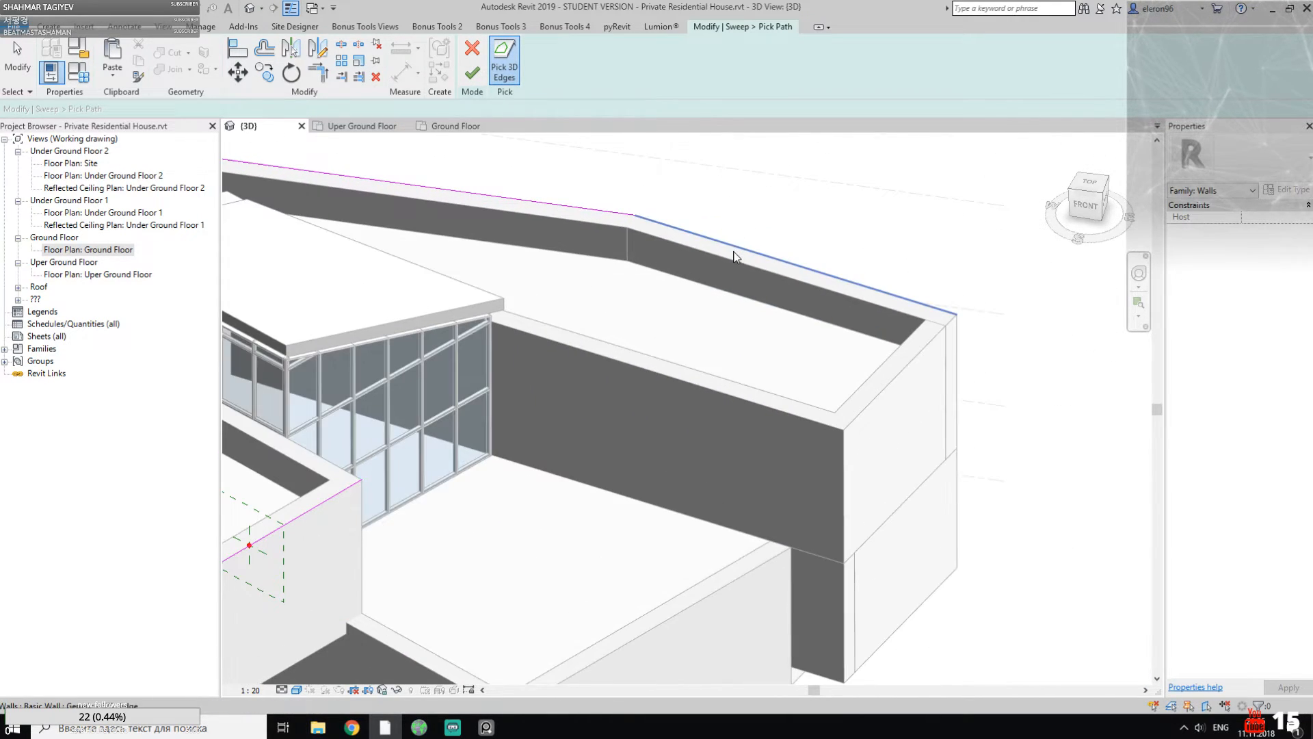
{"action": "left_click", "coordinate": [734, 255]}
{"action": "left_click", "coordinate": [915, 367]}
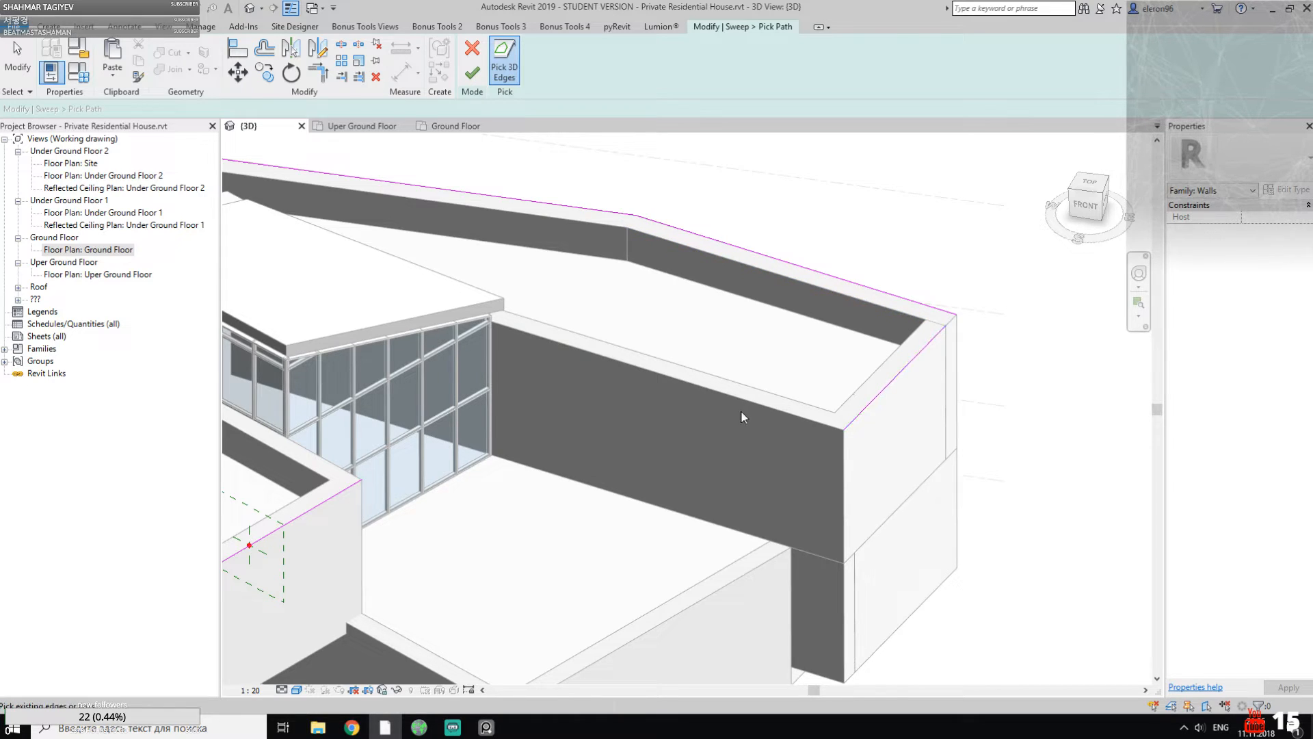
{"action": "left_click", "coordinate": [754, 403]}
Step: Trim the path lines to corners at the rear end wall and where the three-window wall bends into the windowless wall
{"action": "key", "text": "t"}
{"action": "key", "text": "r"}
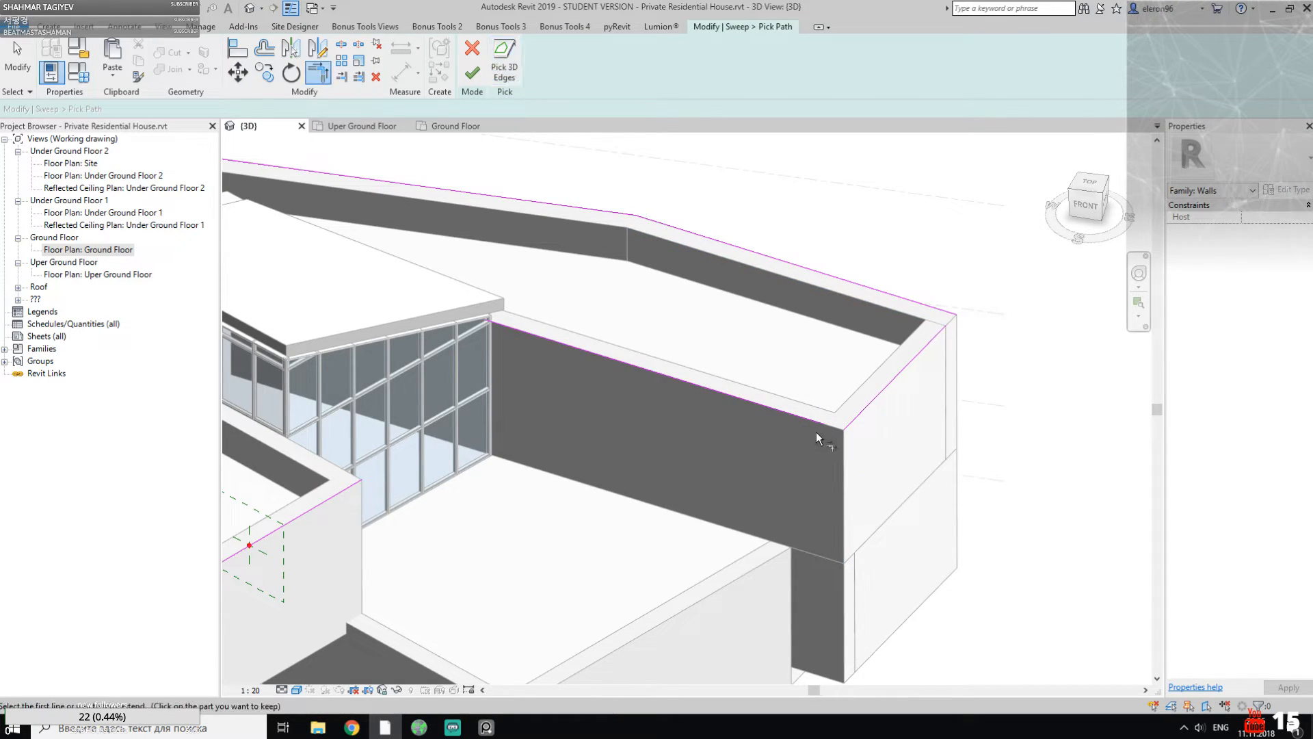
{"action": "left_click", "coordinate": [938, 335]}
{"action": "left_click", "coordinate": [945, 311]}
{"action": "middle_click_drag", "start_coordinate": [287, 366], "coordinate": [805, 336]}
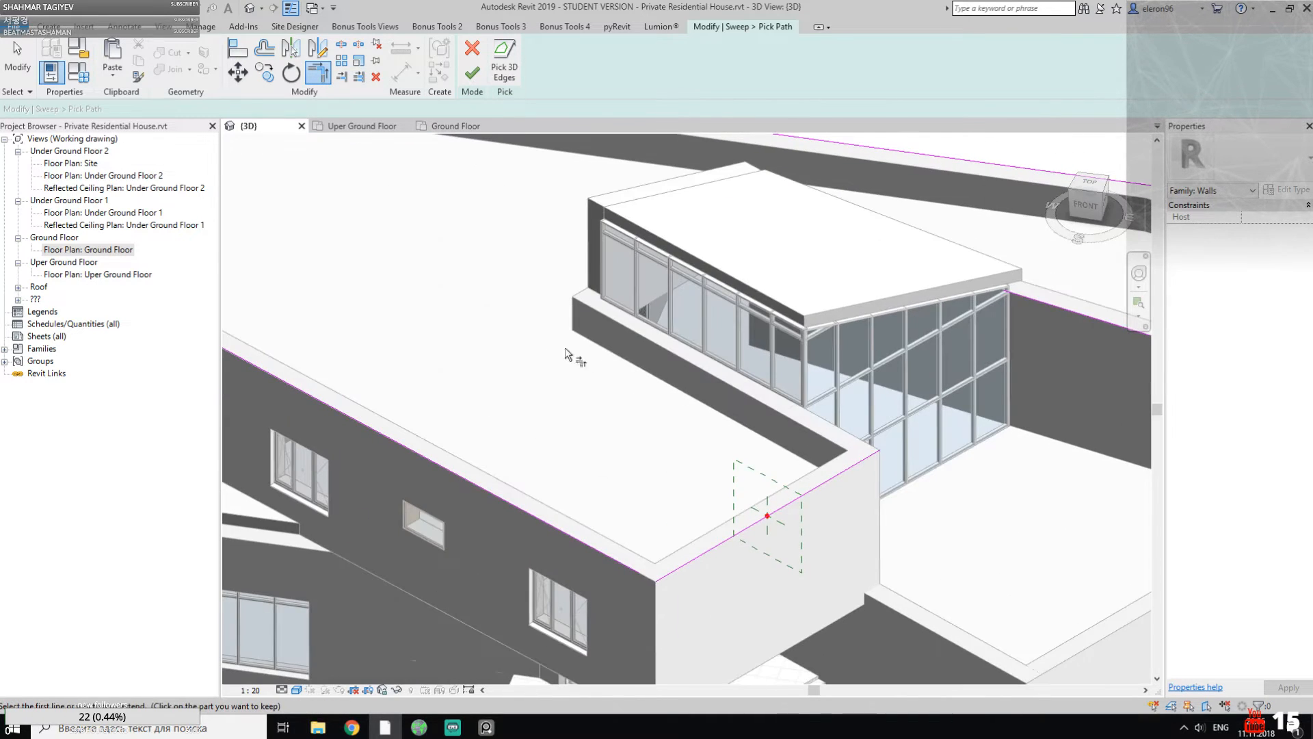
{"action": "middle_click_drag", "start_coordinate": [597, 471], "coordinate": [844, 405]}
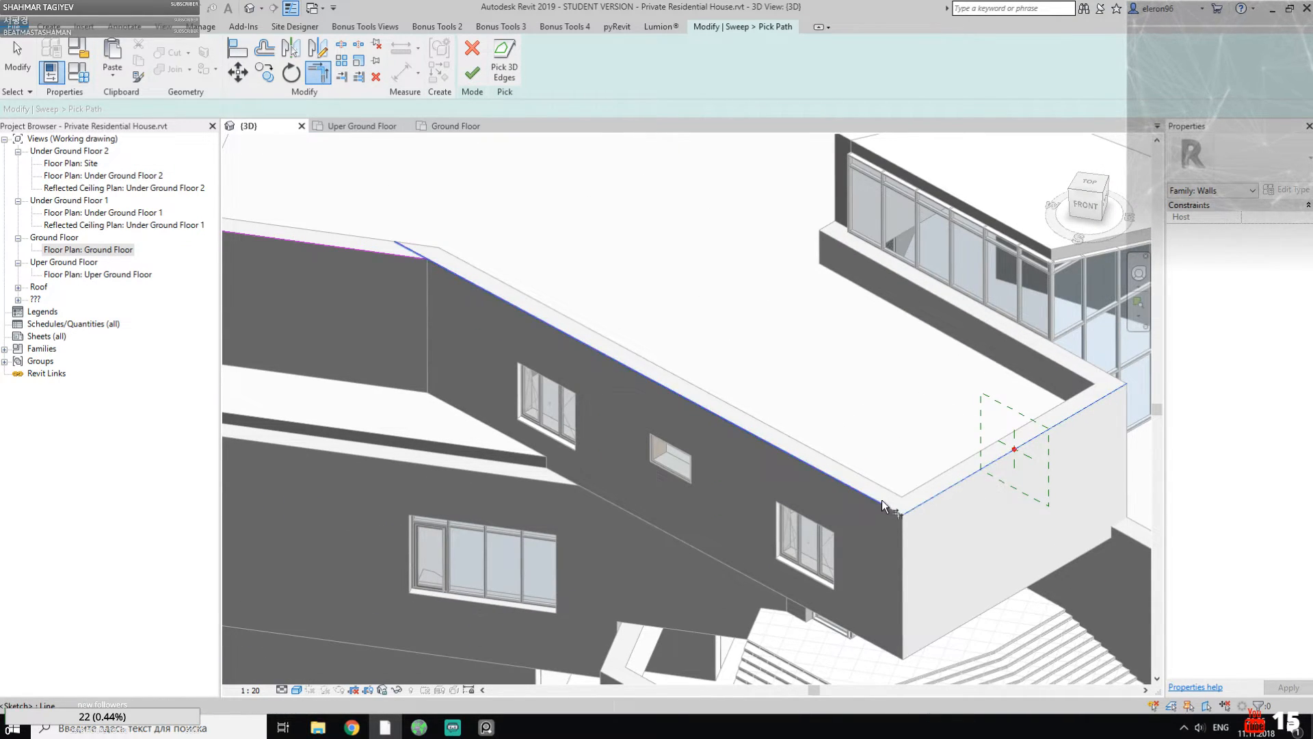
{"action": "middle_click_drag", "start_coordinate": [672, 466], "coordinate": [819, 432]}
{"action": "scroll", "coordinate": [717, 310], "scroll_direction": "up", "scroll_amount": 4}
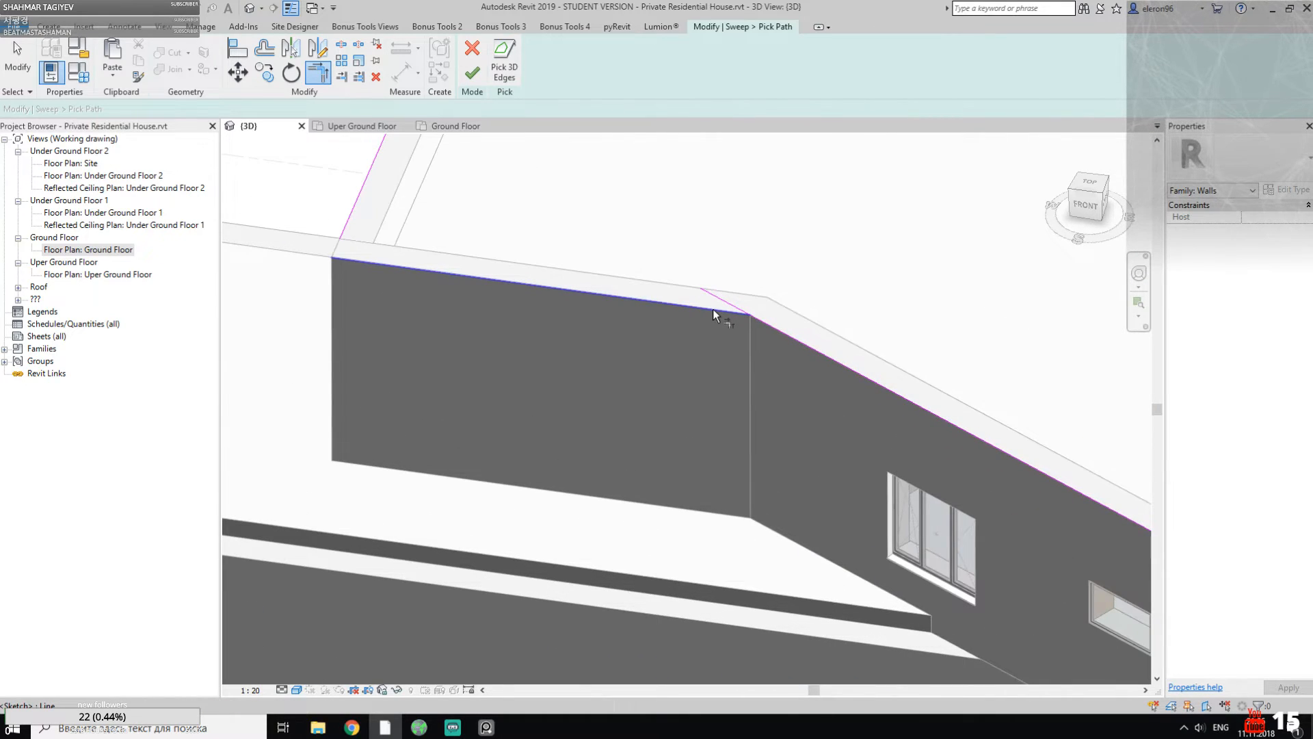
{"action": "left_click", "coordinate": [753, 318]}
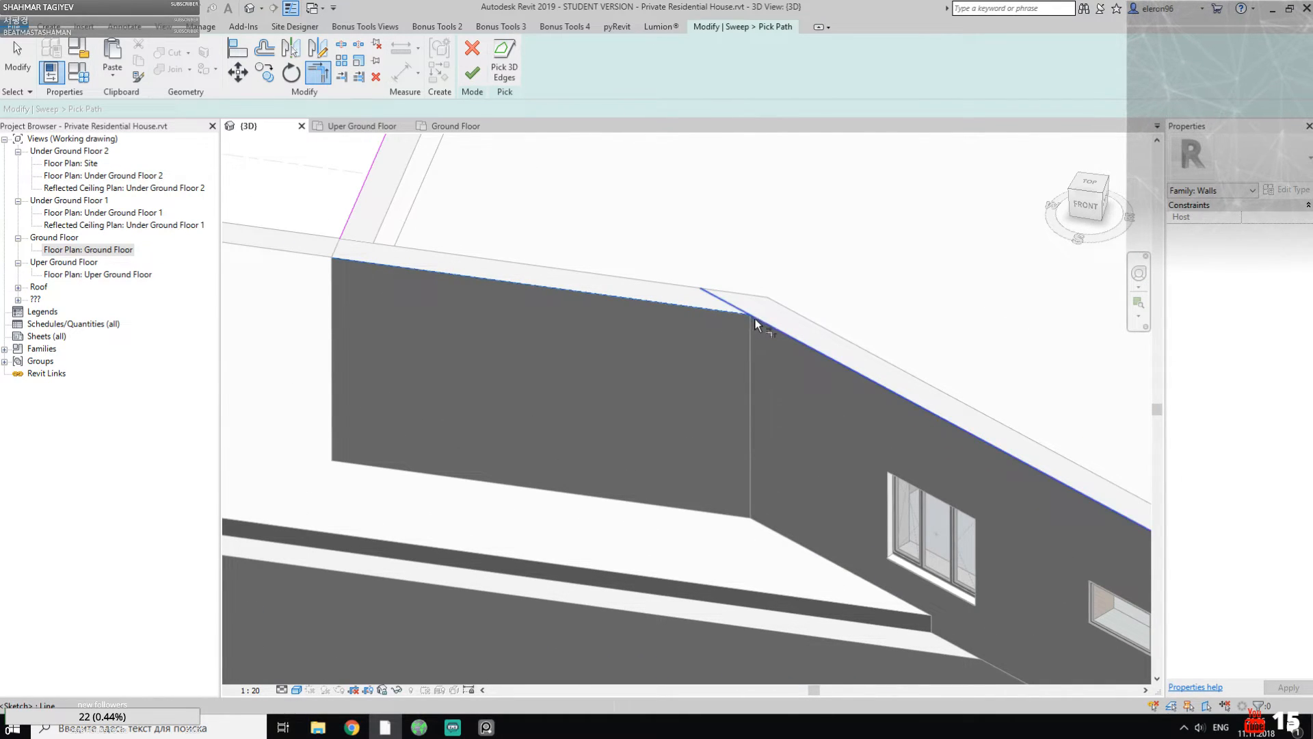
Step: Trim the far side wall's path line to corners with the windowless wall line and the long rear wall line
{"action": "middle_click_drag", "start_coordinate": [458, 227], "coordinate": [706, 395]}
{"action": "left_click", "coordinate": [598, 379]}
{"action": "left_click", "coordinate": [582, 425]}
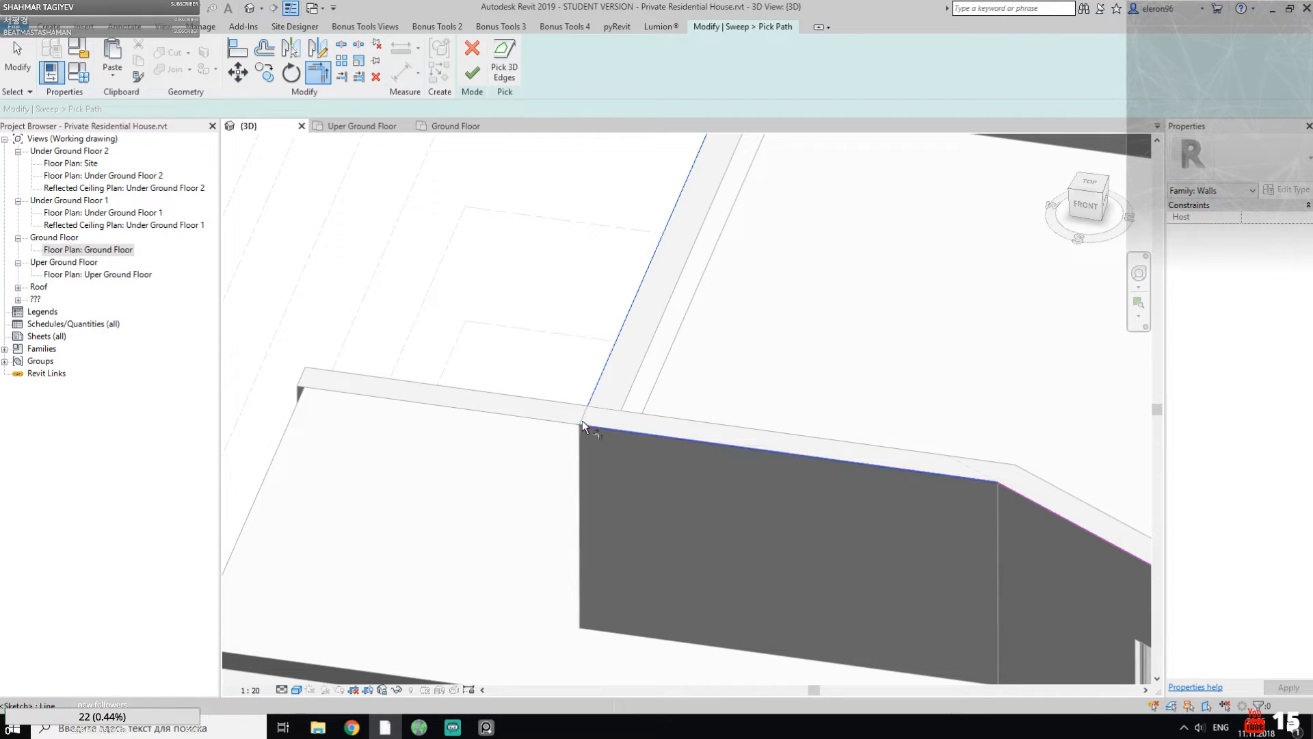
{"action": "left_click", "coordinate": [595, 427]}
{"action": "middle_click_drag", "start_coordinate": [803, 306], "coordinate": [544, 522]}
{"action": "left_click", "coordinate": [483, 260]}
{"action": "left_click", "coordinate": [519, 257]}
{"action": "middle_click_drag", "start_coordinate": [563, 392], "coordinate": [686, 265]}
{"action": "middle_click_drag", "start_coordinate": [787, 379], "coordinate": [580, 391], "text": "shift"}
{"action": "middle_click_drag", "start_coordinate": [495, 418], "coordinate": [826, 384]}
{"action": "scroll", "coordinate": [596, 387], "scroll_direction": "up", "scroll_amount": 5}
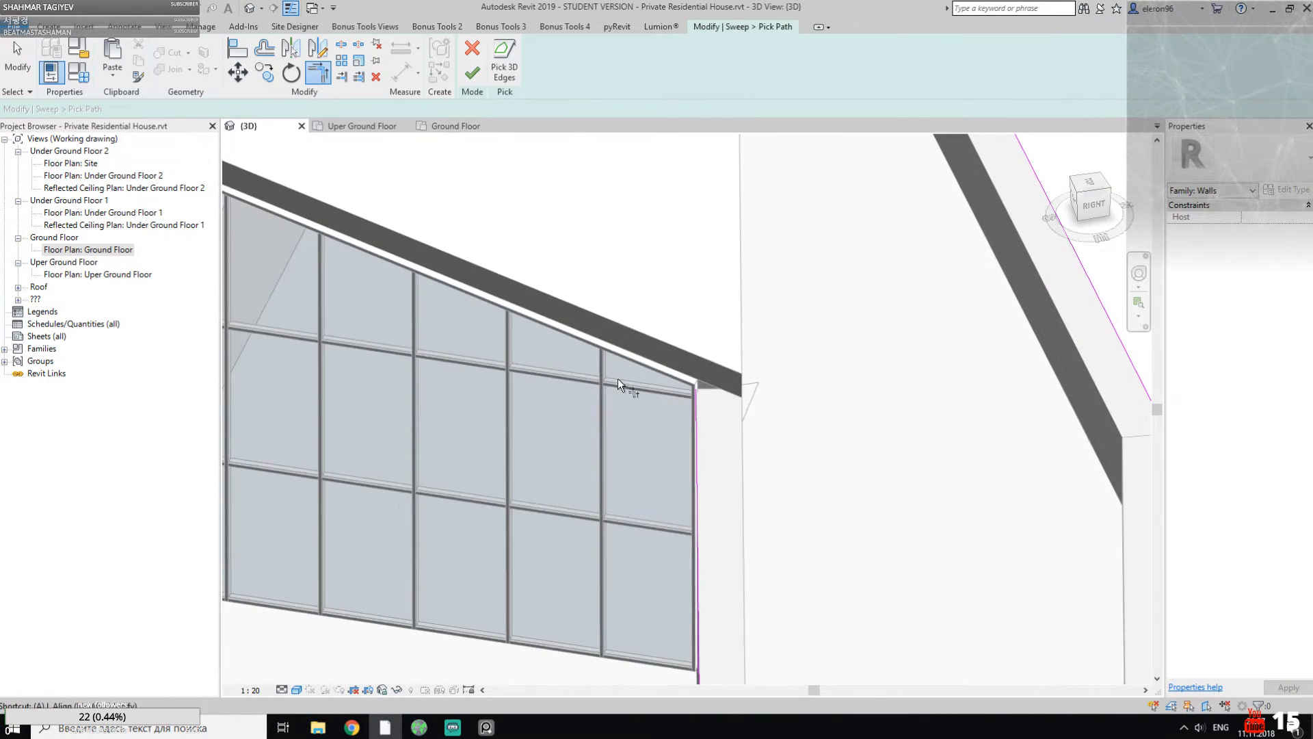
{"action": "key", "text": "a"}
{"action": "key", "text": "l"}
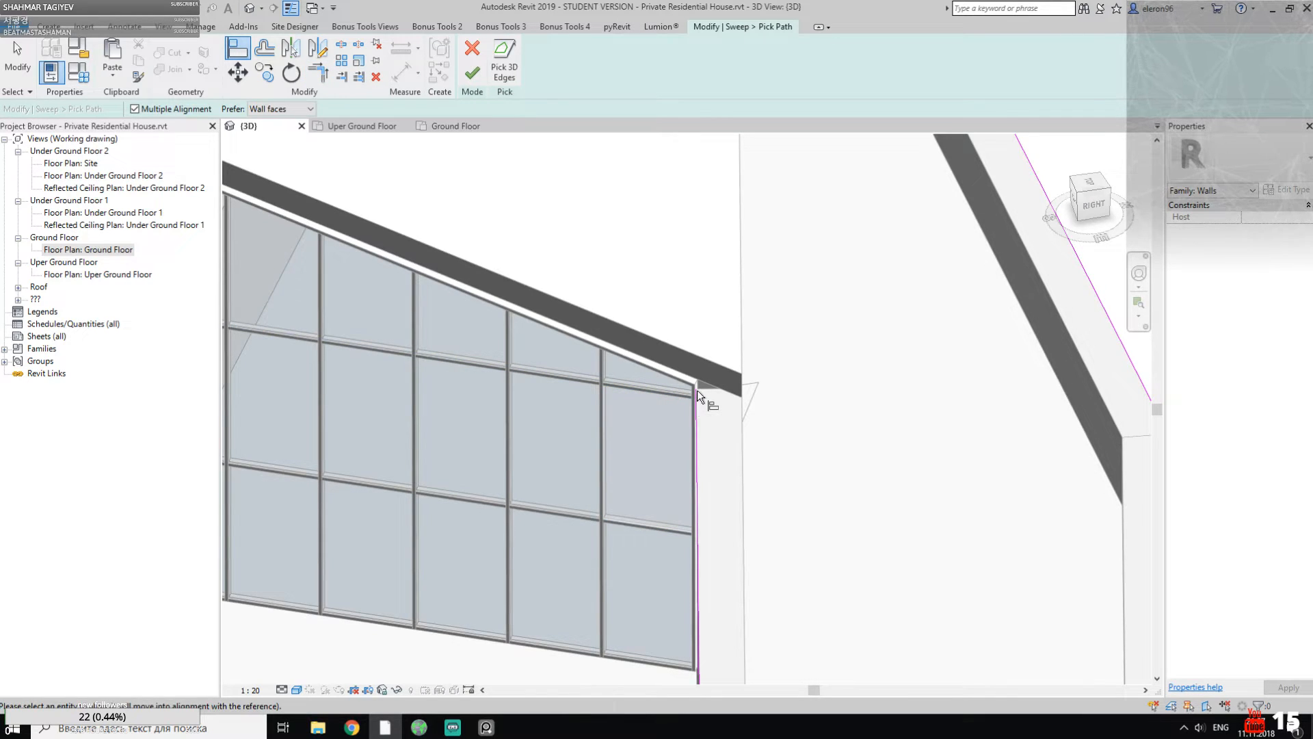
{"action": "mouse_move", "coordinate": [696, 390]}
{"action": "middle_mouse_down", "text": "shift"}
{"action": "mouse_move", "coordinate": [907, 428]}
{"action": "mouse_move", "coordinate": [401, 379]}
{"action": "middle_mouse_up", "text": "shift"}
{"action": "key", "text": "Escape"}
{"action": "left_click", "coordinate": [679, 265]}
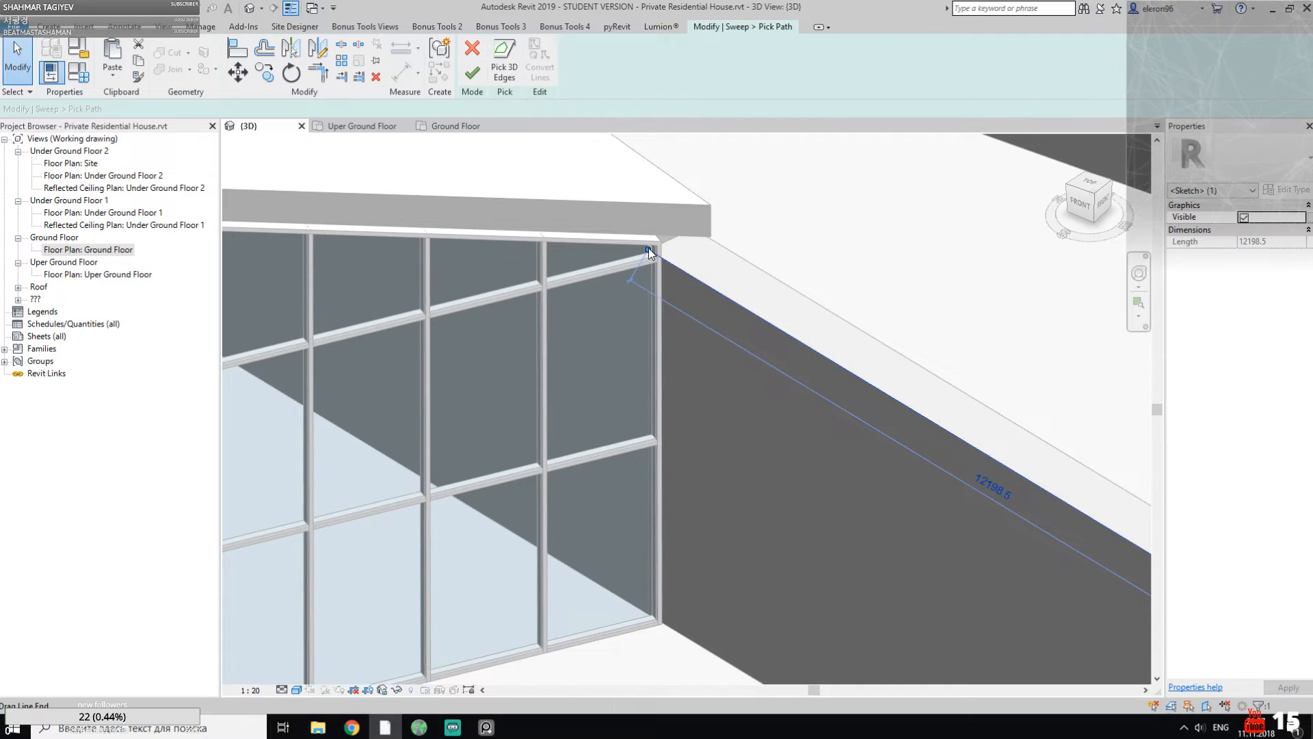
{"action": "left_click", "coordinate": [720, 373]}
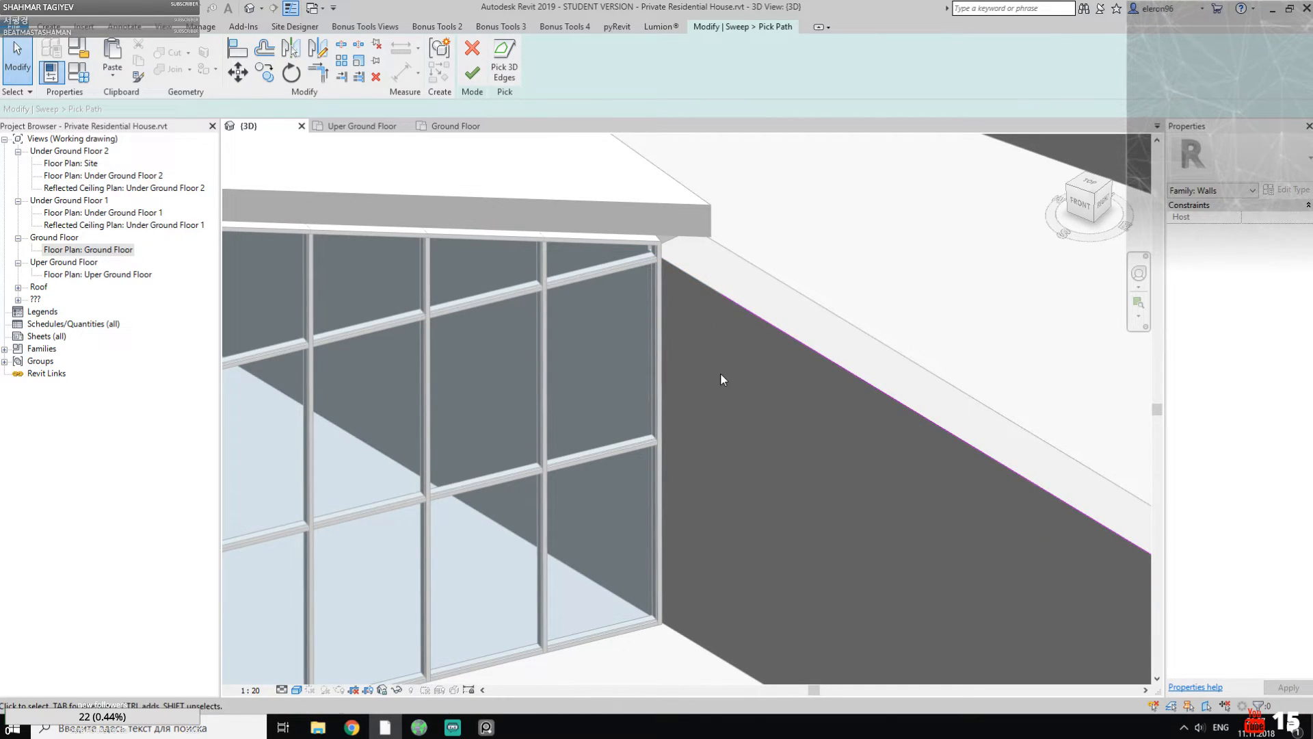
{"action": "key", "text": "l"}
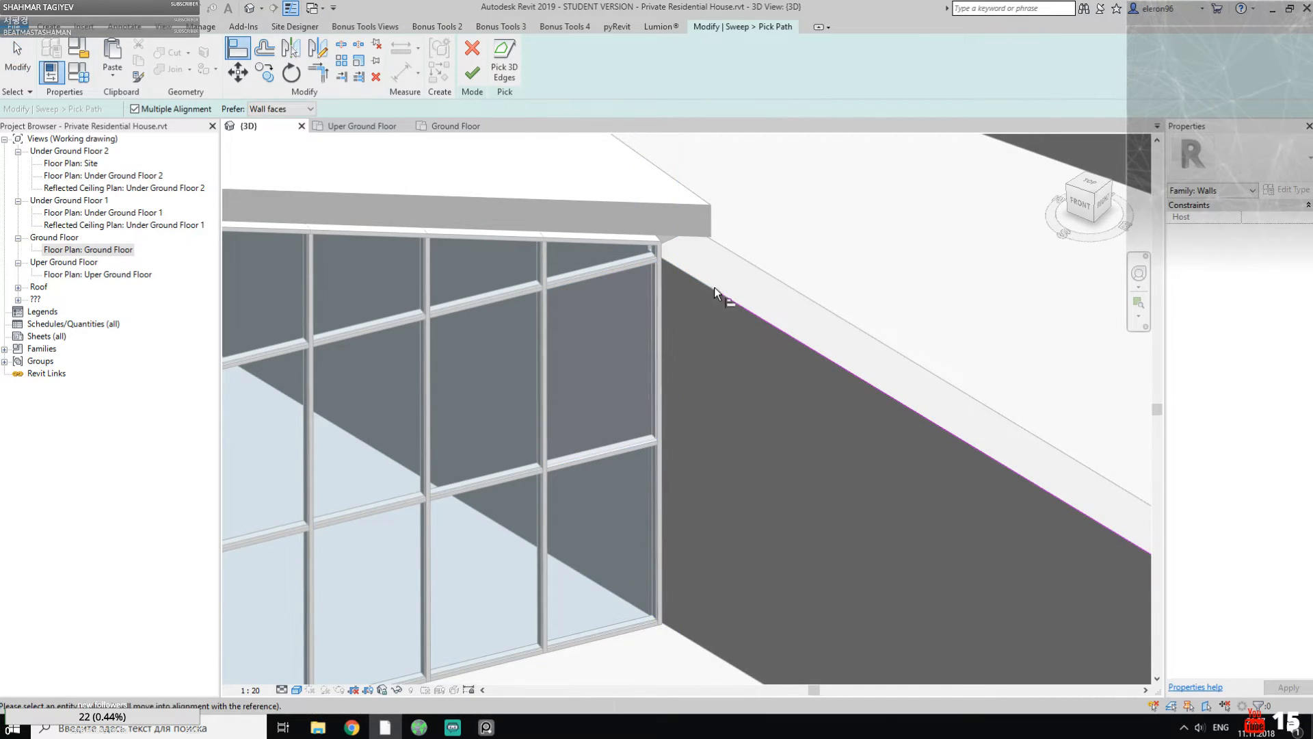
{"action": "key", "text": "Escape"}
{"action": "left_click", "coordinate": [358, 76]}
{"action": "left_click", "coordinate": [721, 292]}
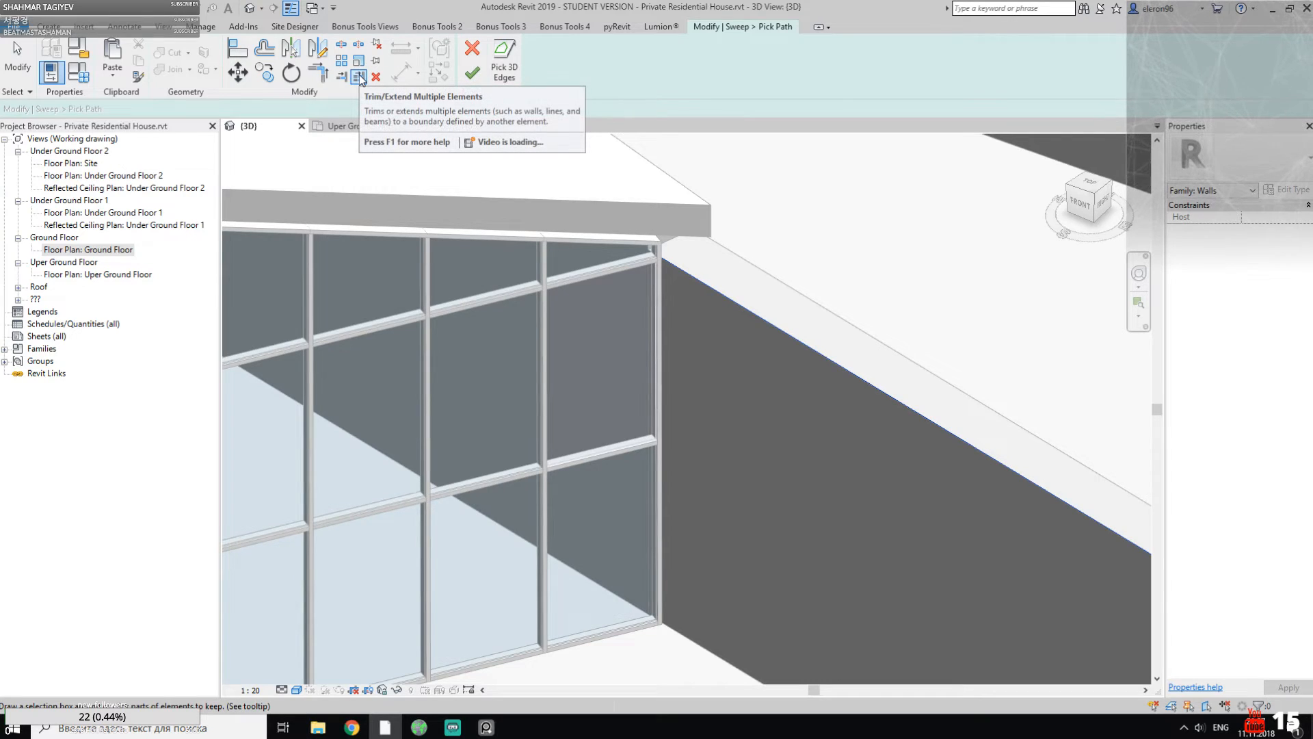
{"action": "key", "text": "Escape"}
Step: Try to shorten the long path line beside the glazed volume to 8900 and trim it against the glazing
{"action": "left_click", "coordinate": [695, 277]}
{"action": "left_click_drag", "start_coordinate": [659, 260], "coordinate": [843, 362]}
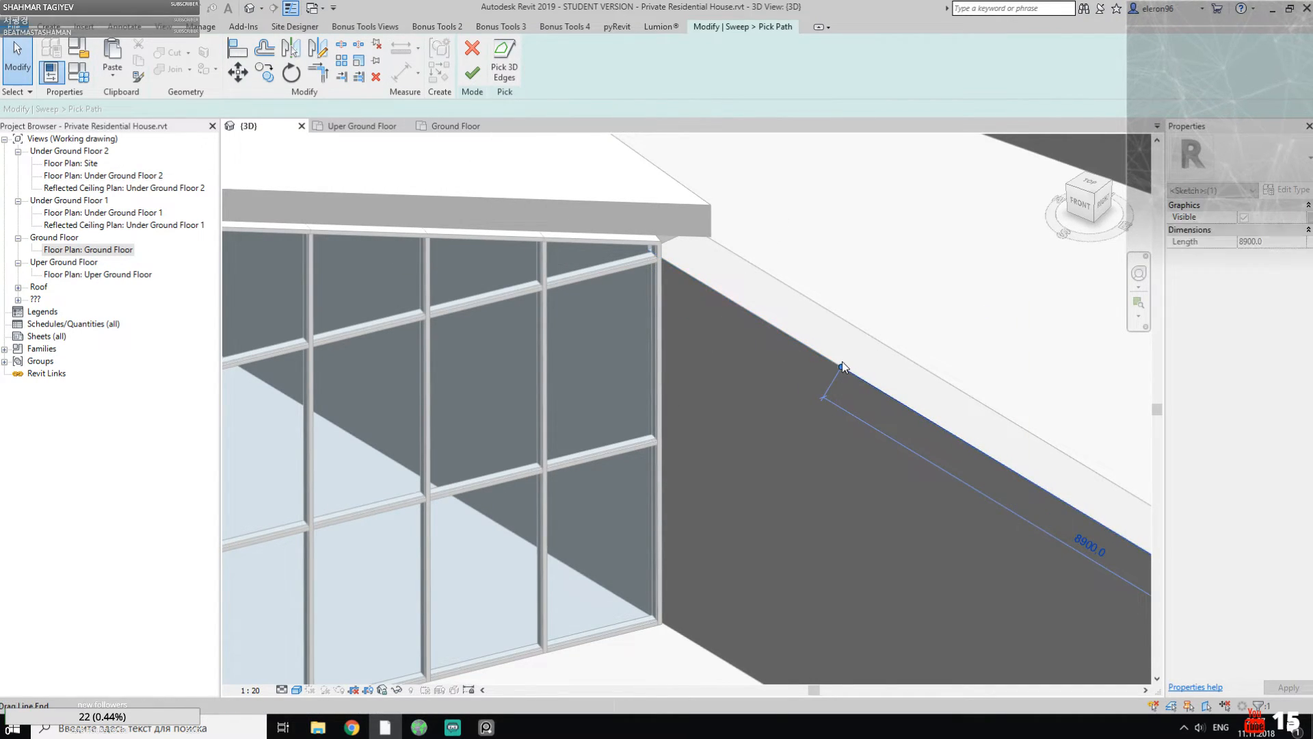
{"action": "key", "text": "Escape"}
{"action": "left_click", "coordinate": [358, 78]}
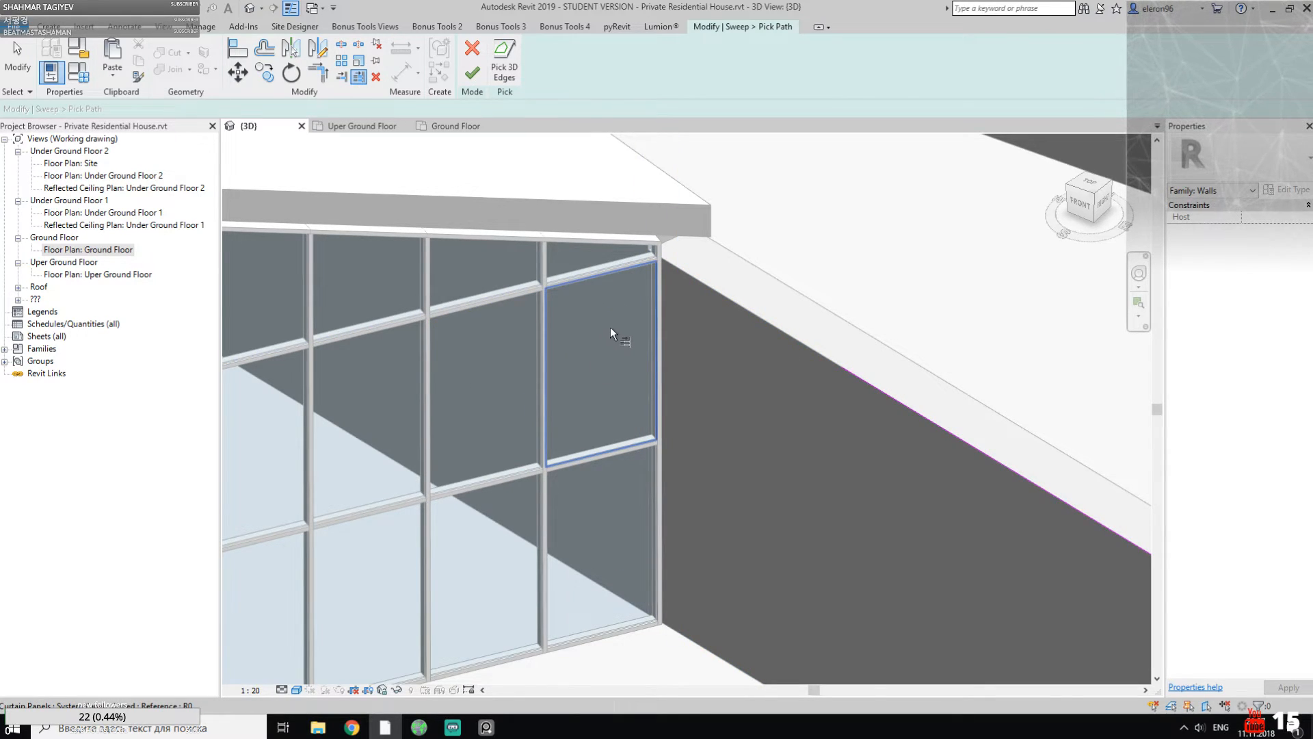
{"action": "left_click", "coordinate": [841, 384]}
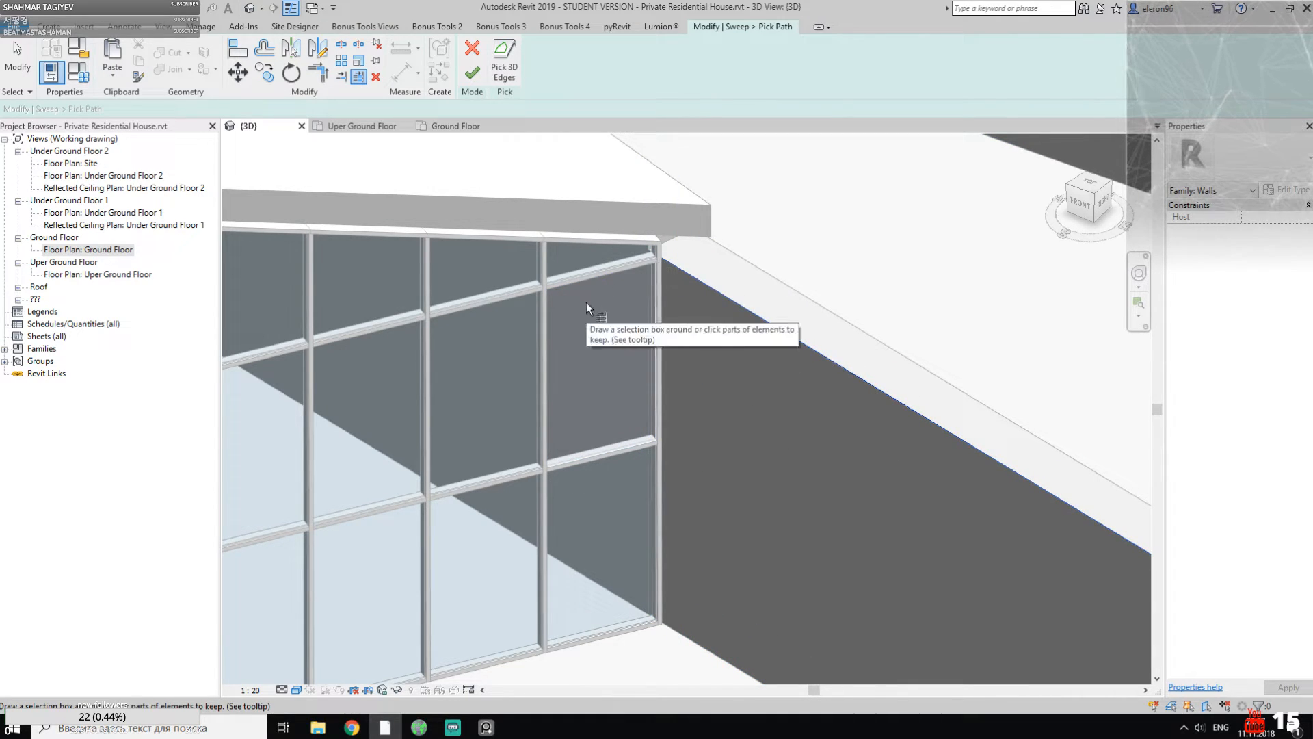
{"action": "key", "text": "Escape"}
Step: Add the outer top edge of the short parapet meeting the glazed volume to the sweep path and trim it to a corner with the adjoining line
{"action": "scroll", "coordinate": [705, 343], "scroll_direction": "down", "scroll_amount": 3}
{"action": "scroll", "coordinate": [705, 344], "scroll_direction": "down", "scroll_amount": 2}
{"action": "middle_click_drag", "start_coordinate": [658, 357], "coordinate": [519, 272], "text": "shift"}
{"action": "scroll", "coordinate": [521, 277], "scroll_direction": "up", "scroll_amount": 4}
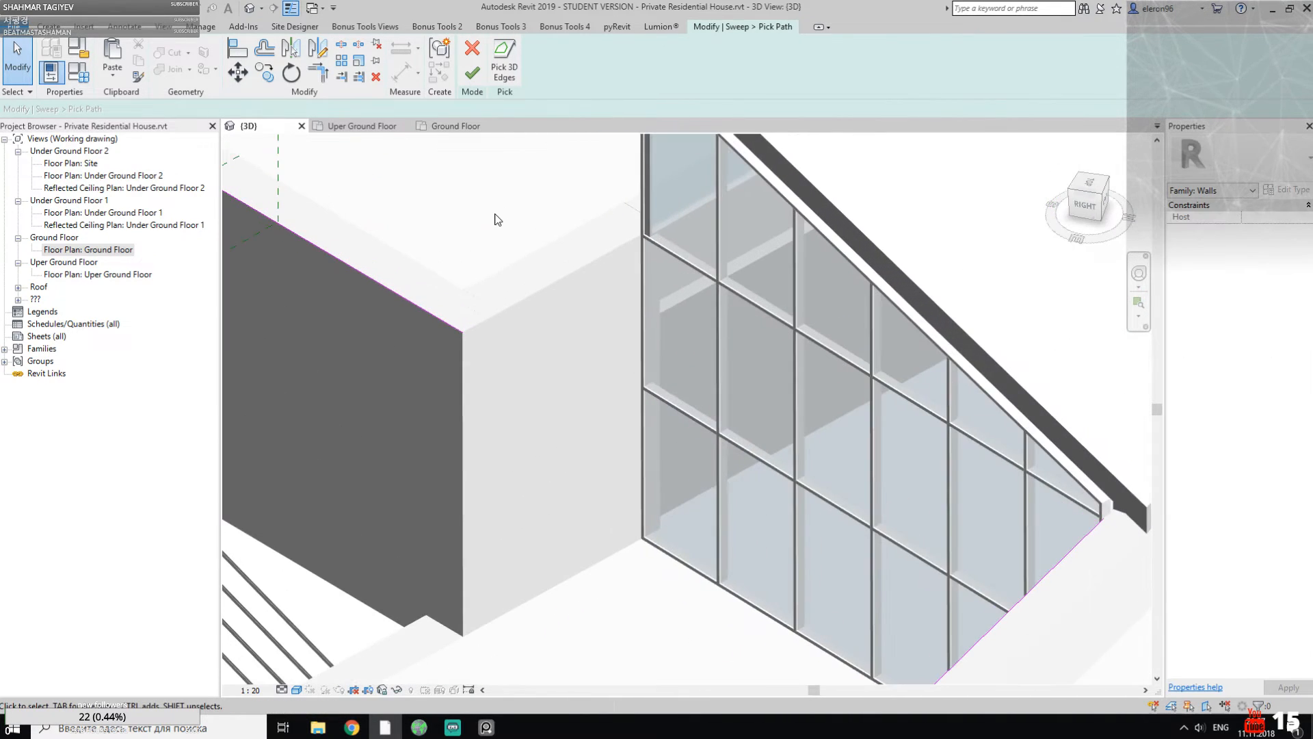
{"action": "left_click", "coordinate": [504, 63]}
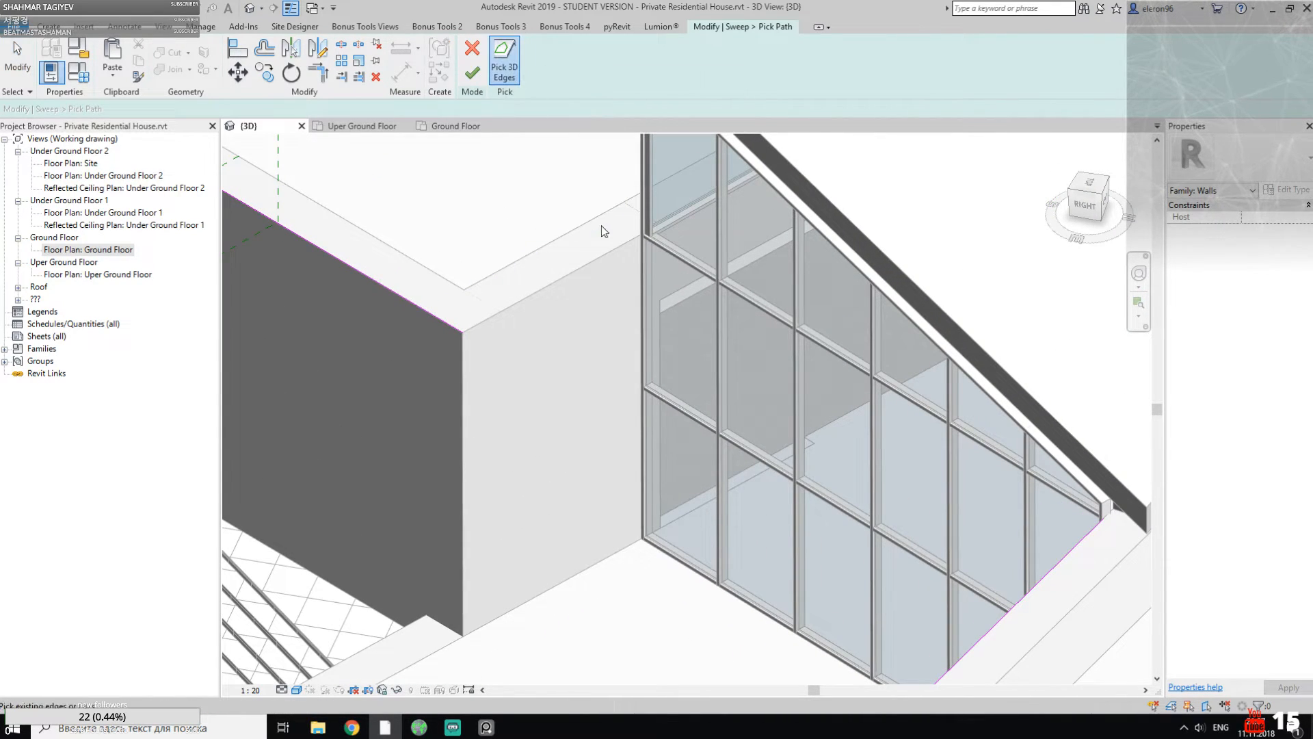
{"action": "left_click", "coordinate": [581, 270]}
{"action": "key", "text": "Escape"}
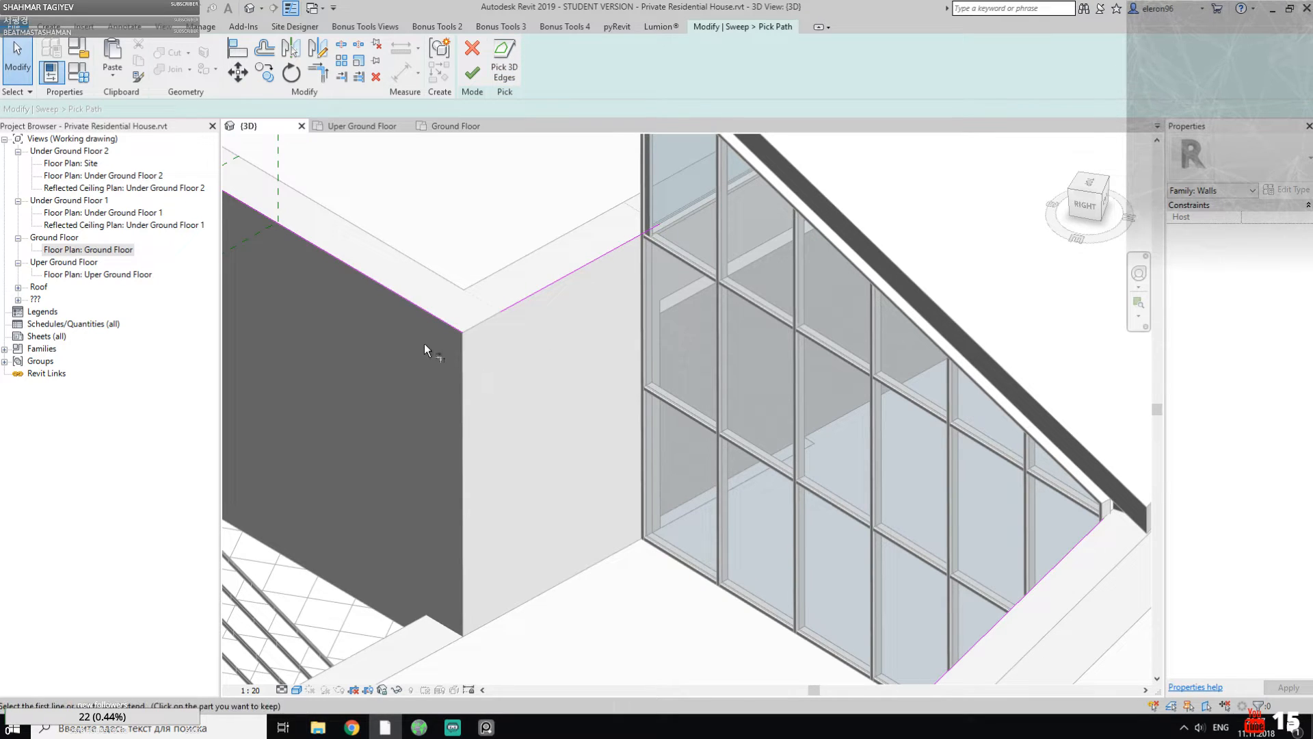
{"action": "key", "text": "t"}
{"action": "key", "text": "r"}
{"action": "left_click", "coordinate": [438, 319]}
{"action": "left_click", "coordinate": [524, 306]}
{"action": "key", "text": "Escape"}
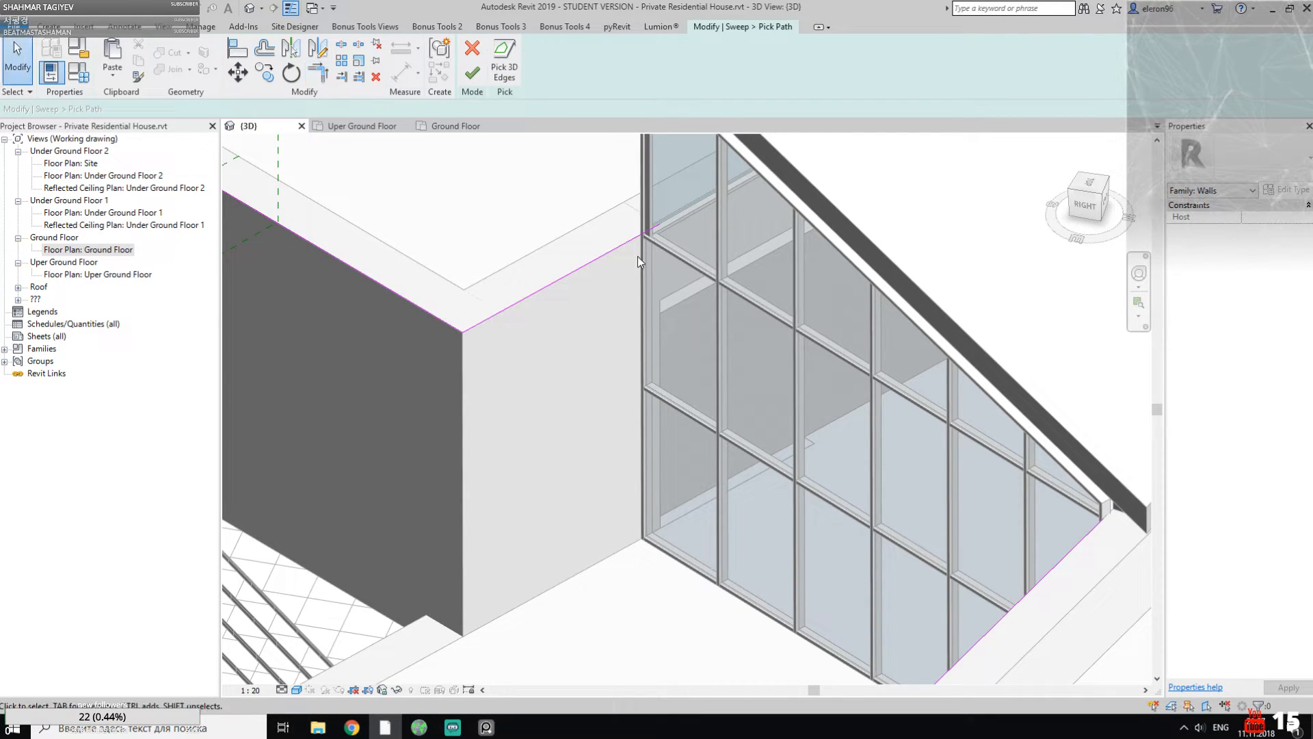
{"action": "left_click", "coordinate": [358, 76]}
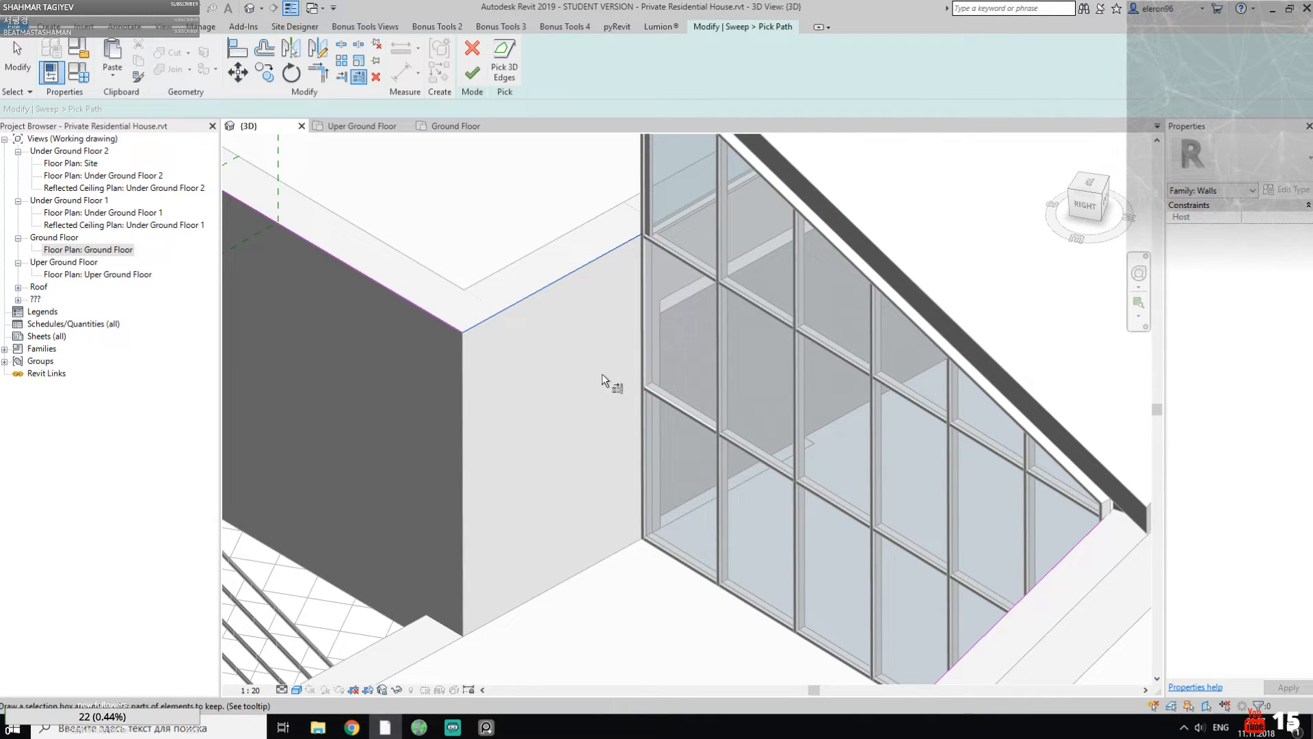
{"action": "key", "text": "Escape"}
Step: Check the sweep path around the roof parapets and finish picking it
{"action": "scroll", "coordinate": [602, 374], "scroll_direction": "down", "scroll_amount": 5}
{"action": "middle_click_drag", "start_coordinate": [596, 374], "coordinate": [881, 320], "text": "shift"}
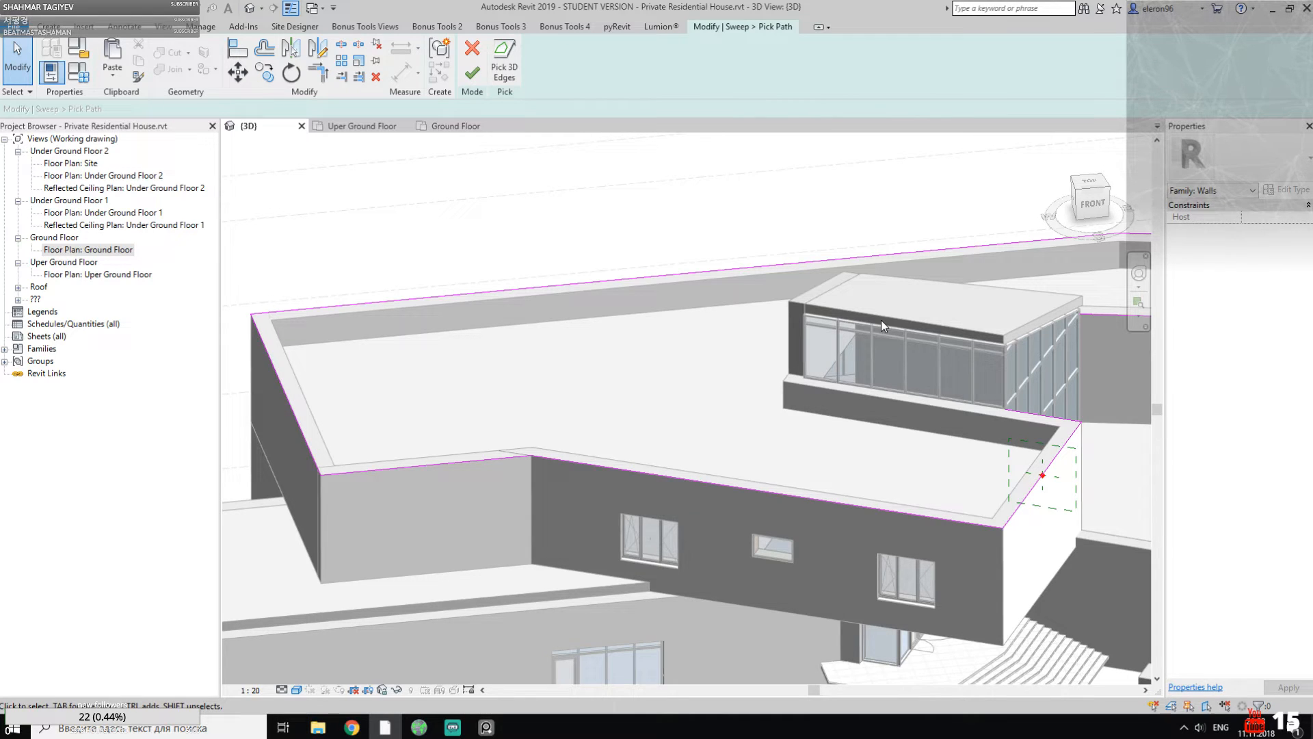
{"action": "middle_click_drag", "start_coordinate": [972, 190], "coordinate": [662, 337], "text": "shift"}
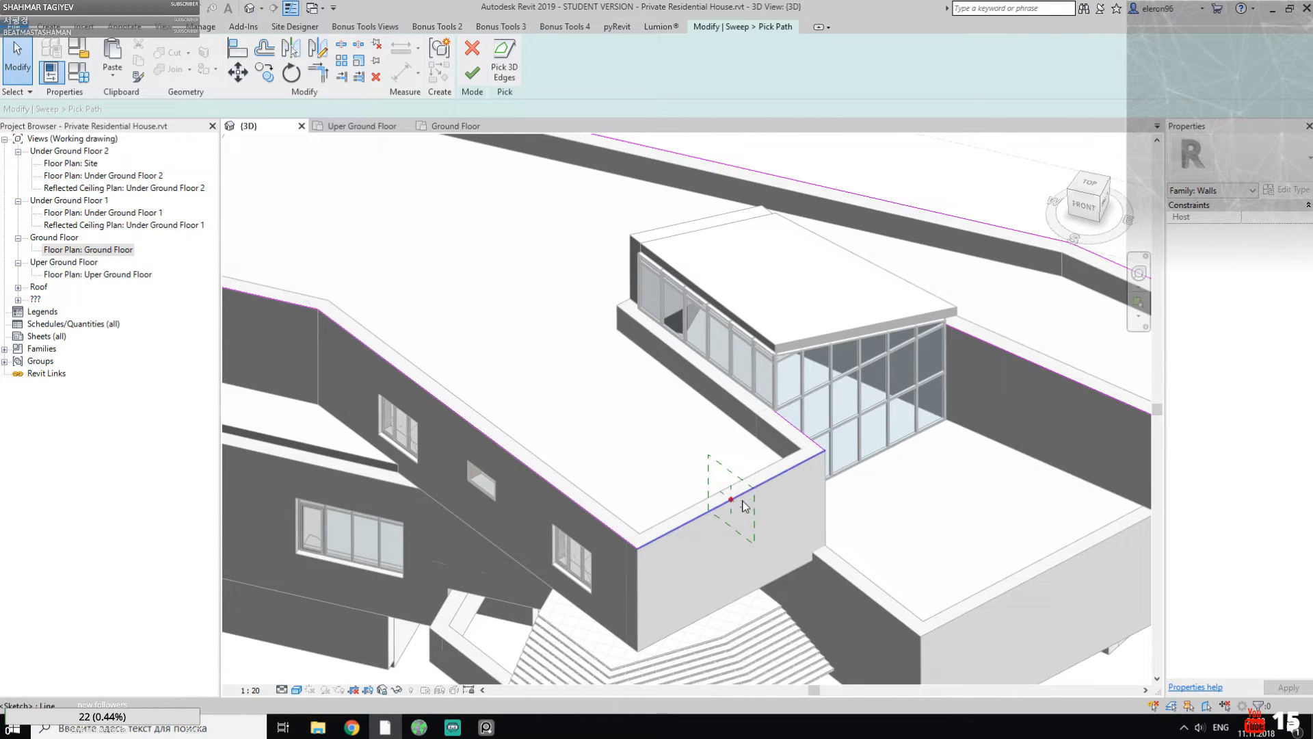
{"action": "middle_click_drag", "start_coordinate": [718, 464], "coordinate": [661, 377]}
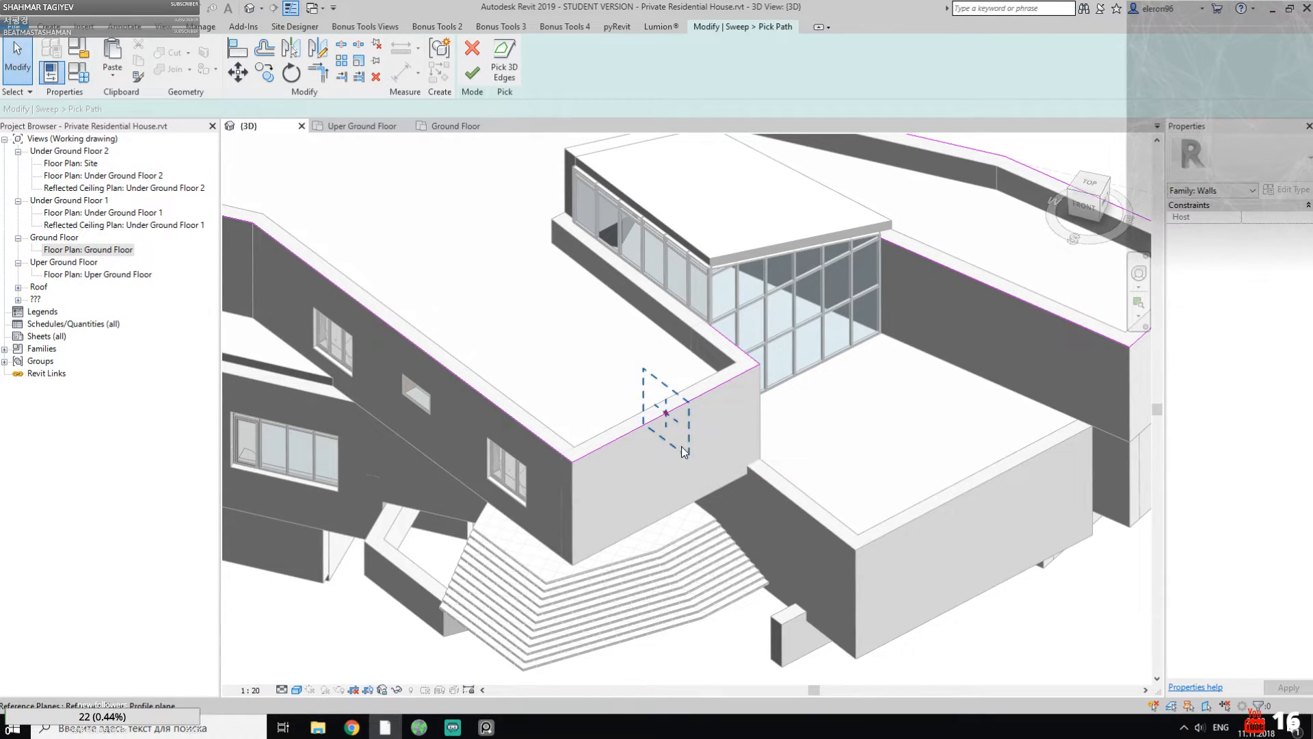
{"action": "left_click", "coordinate": [473, 74]}
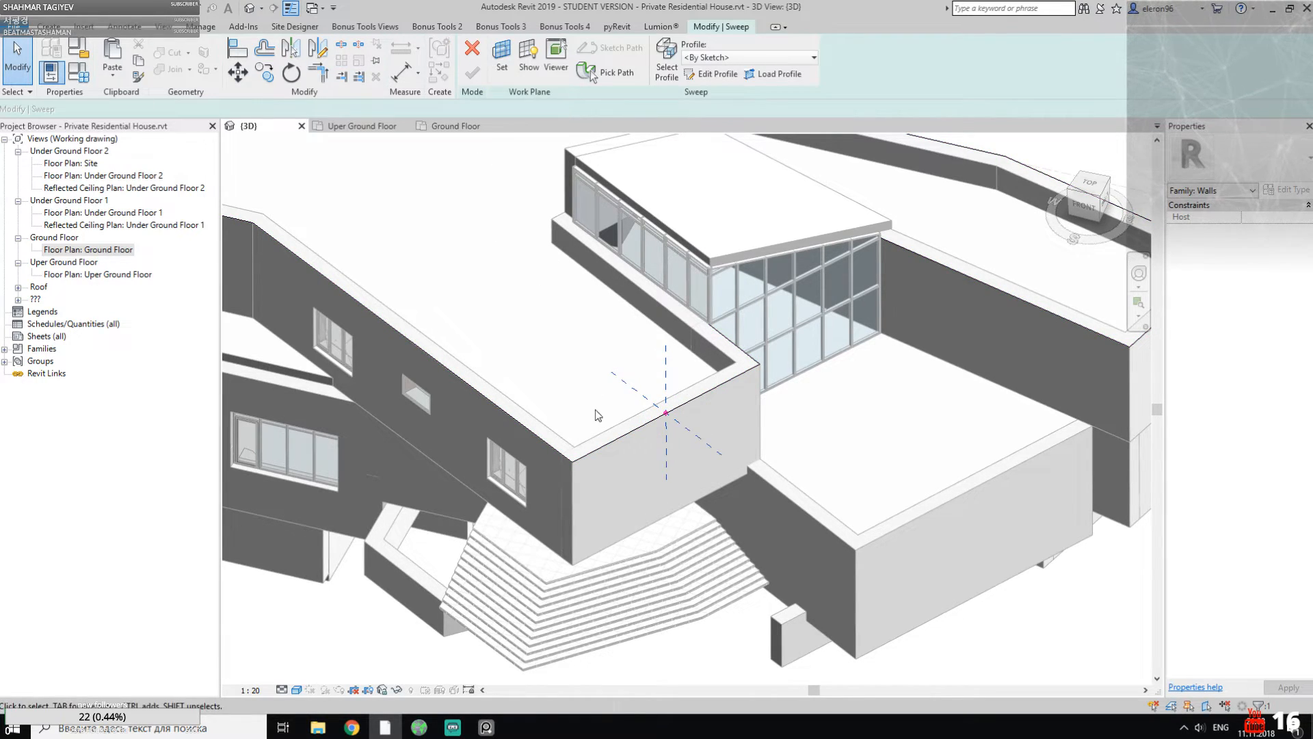
Step: Set the work plane by picking the reference plane at the sweep's profile position, and open the profile for editing
{"action": "left_click", "coordinate": [665, 428]}
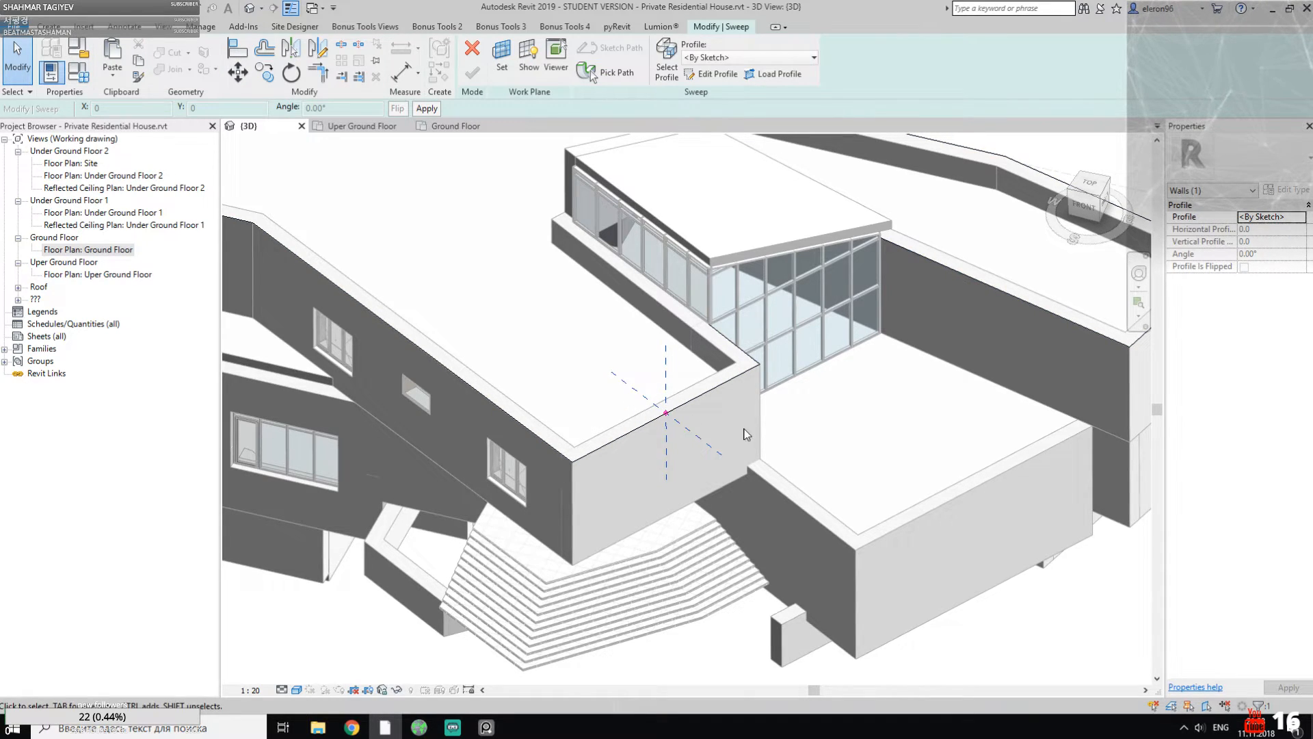
{"action": "scroll", "coordinate": [670, 362], "scroll_direction": "up", "scroll_amount": 3}
{"action": "scroll", "coordinate": [696, 323], "scroll_direction": "up", "scroll_amount": 1}
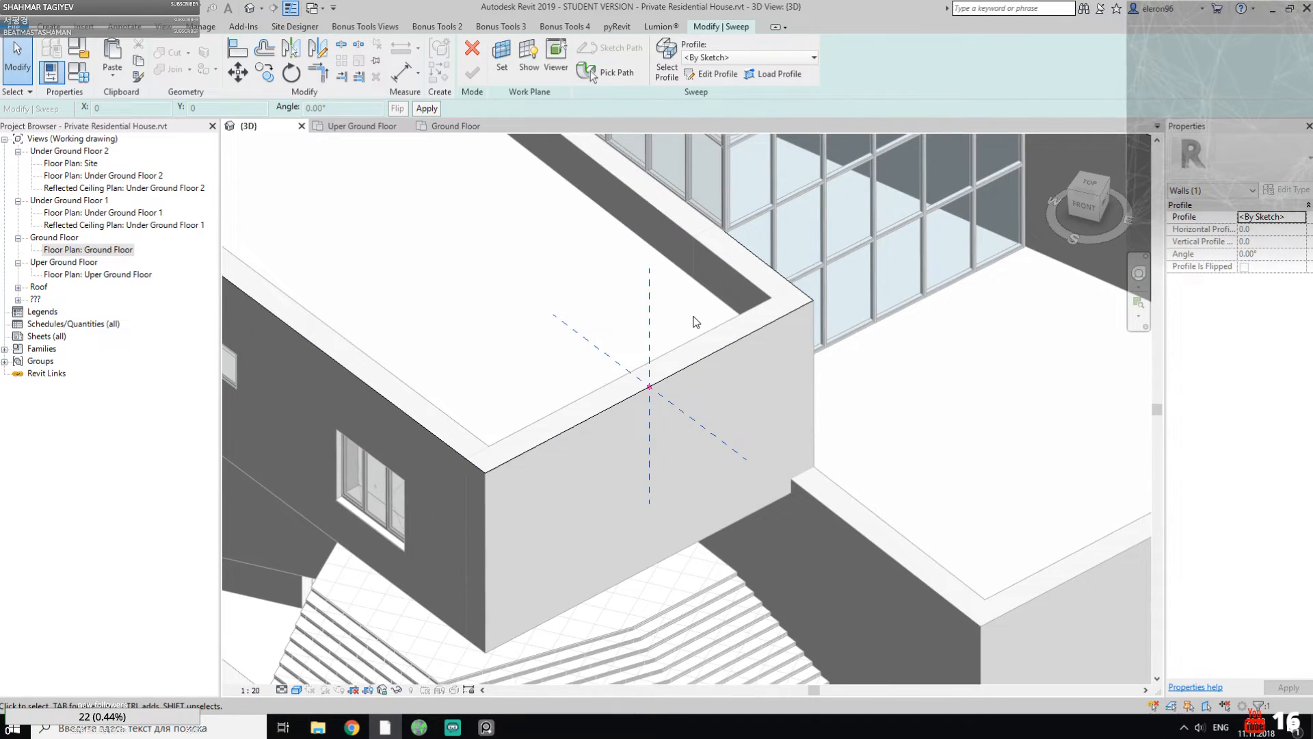
{"action": "left_click", "coordinate": [502, 53]}
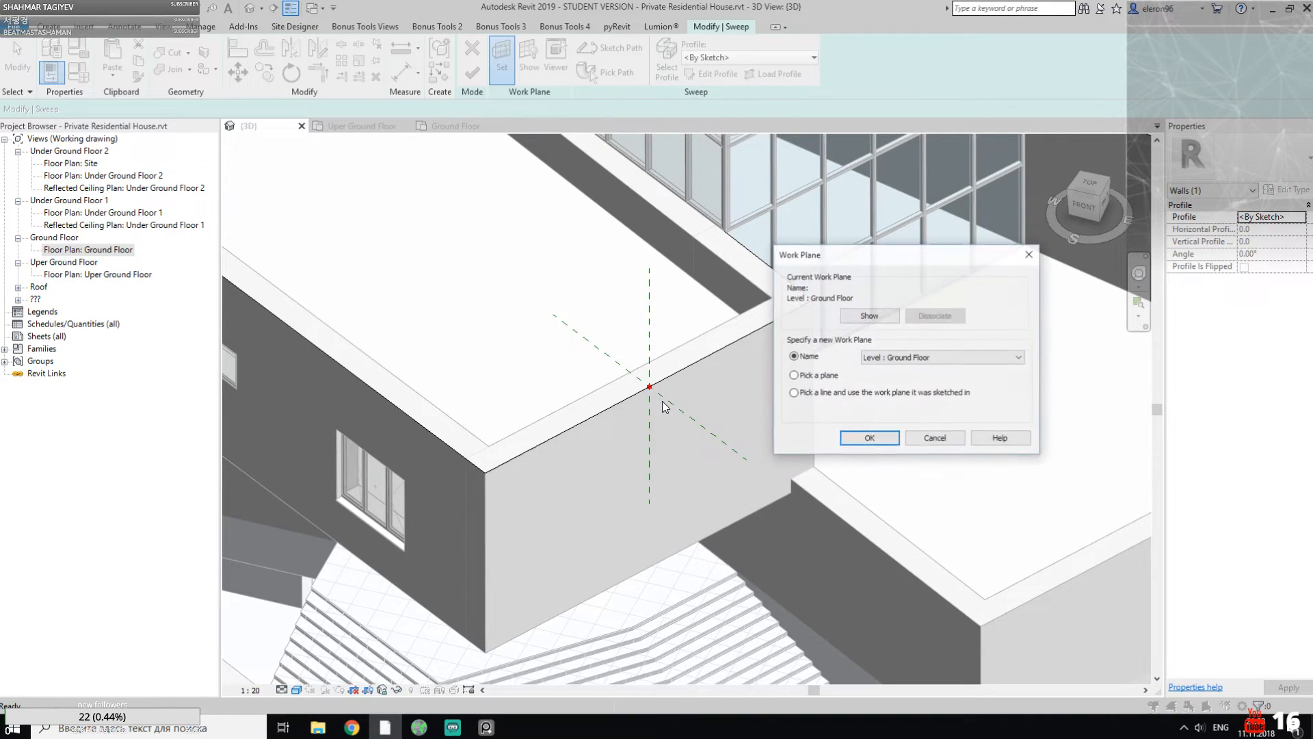
{"action": "left_click", "coordinate": [869, 438]}
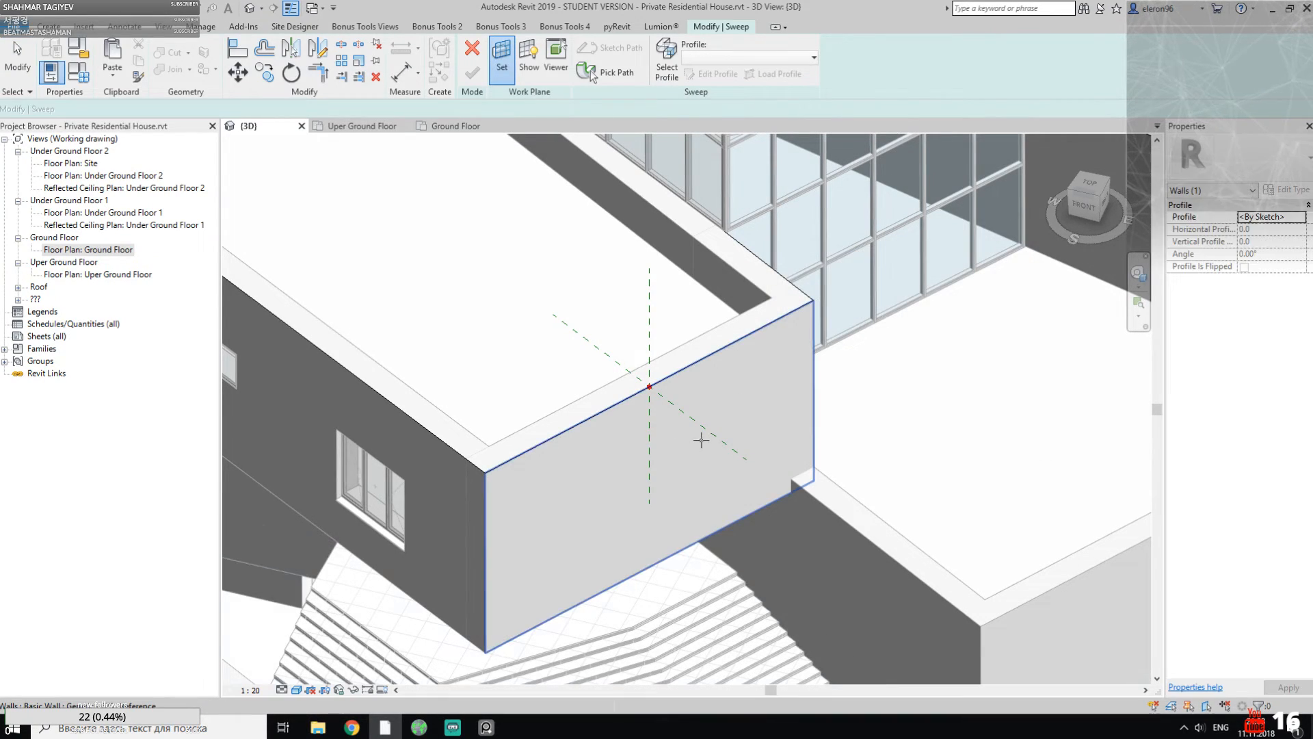
{"action": "left_click", "coordinate": [611, 358]}
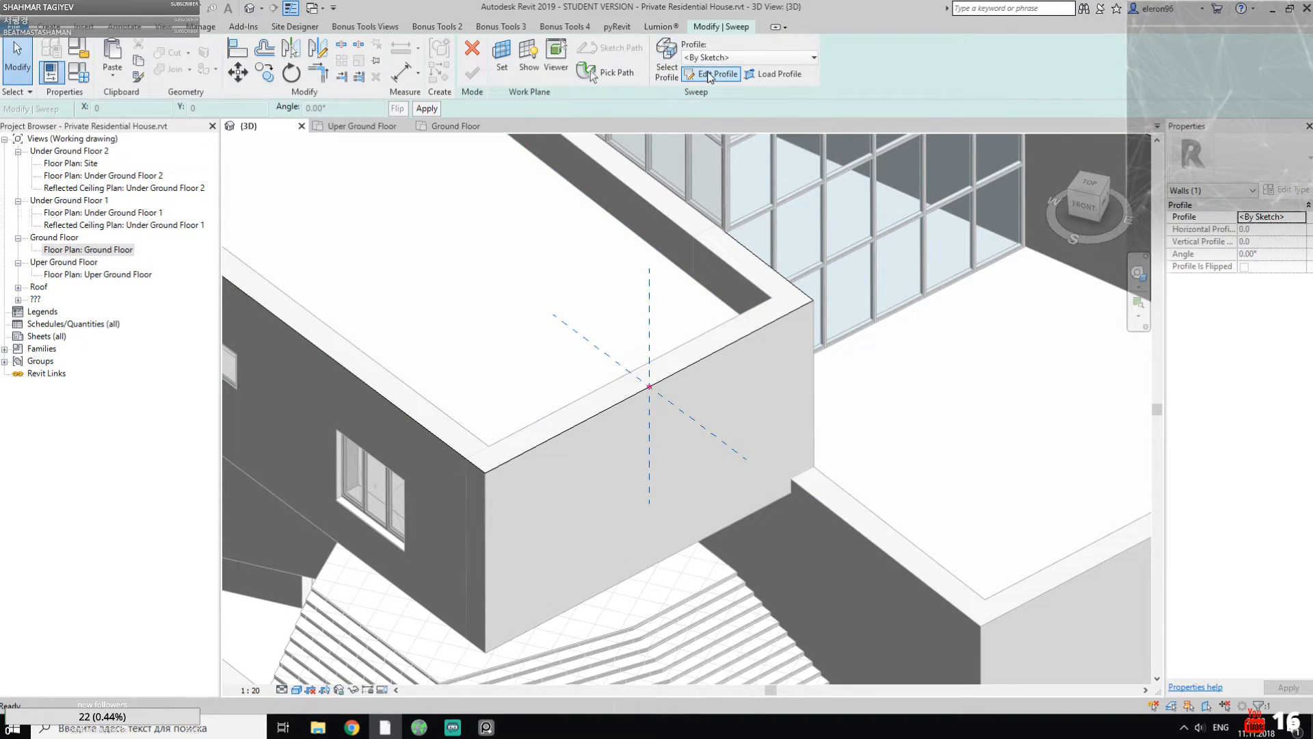
{"action": "left_click", "coordinate": [716, 74]}
{"action": "left_click", "coordinate": [512, 45]}
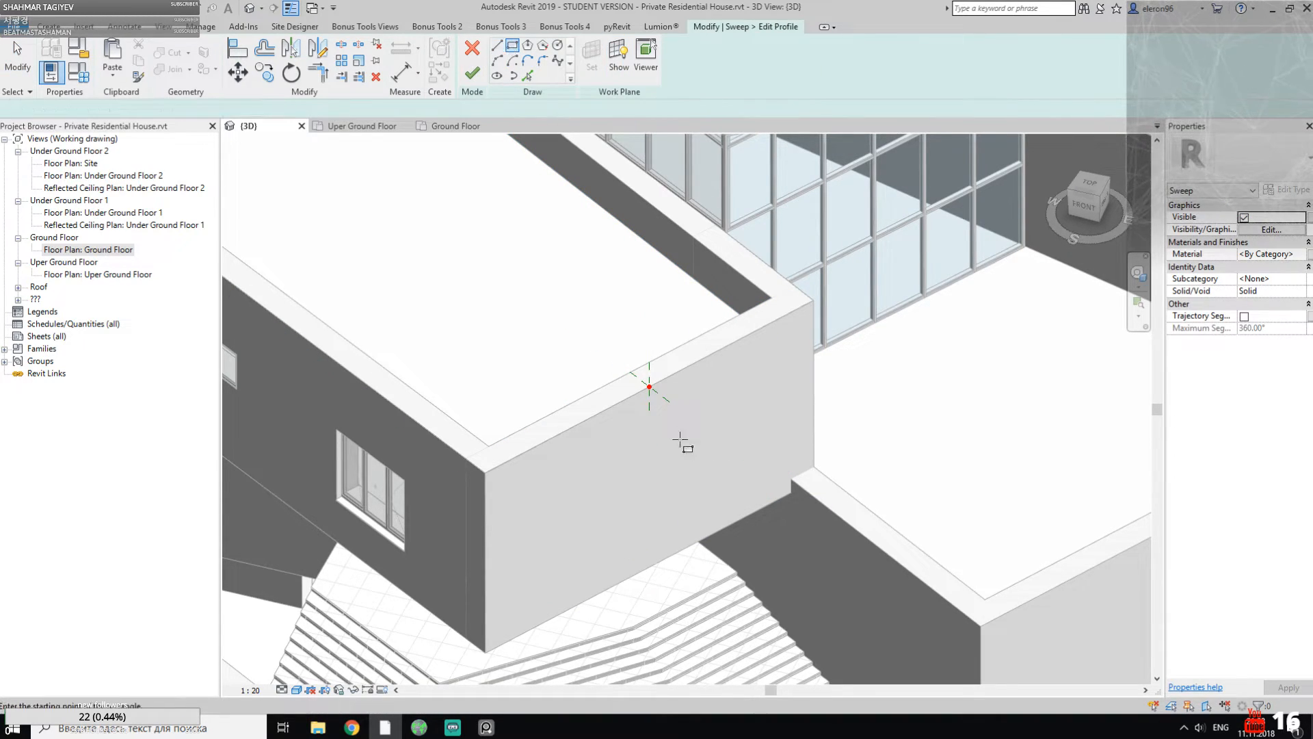
{"action": "left_click", "coordinate": [648, 386]}
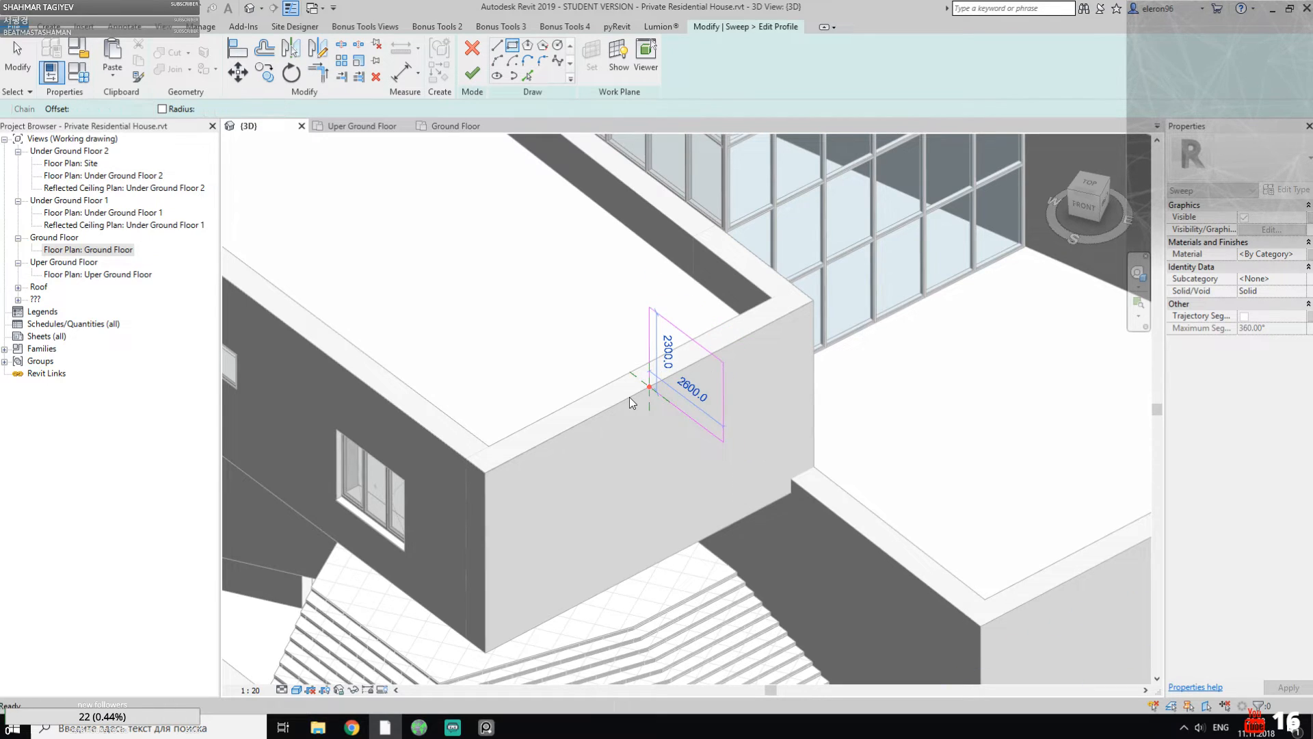
{"action": "key", "text": "Escape"}
{"action": "scroll", "coordinate": [650, 390], "scroll_direction": "up", "scroll_amount": 4}
{"action": "middle_click_drag", "start_coordinate": [657, 390], "coordinate": [747, 372], "text": "shift"}
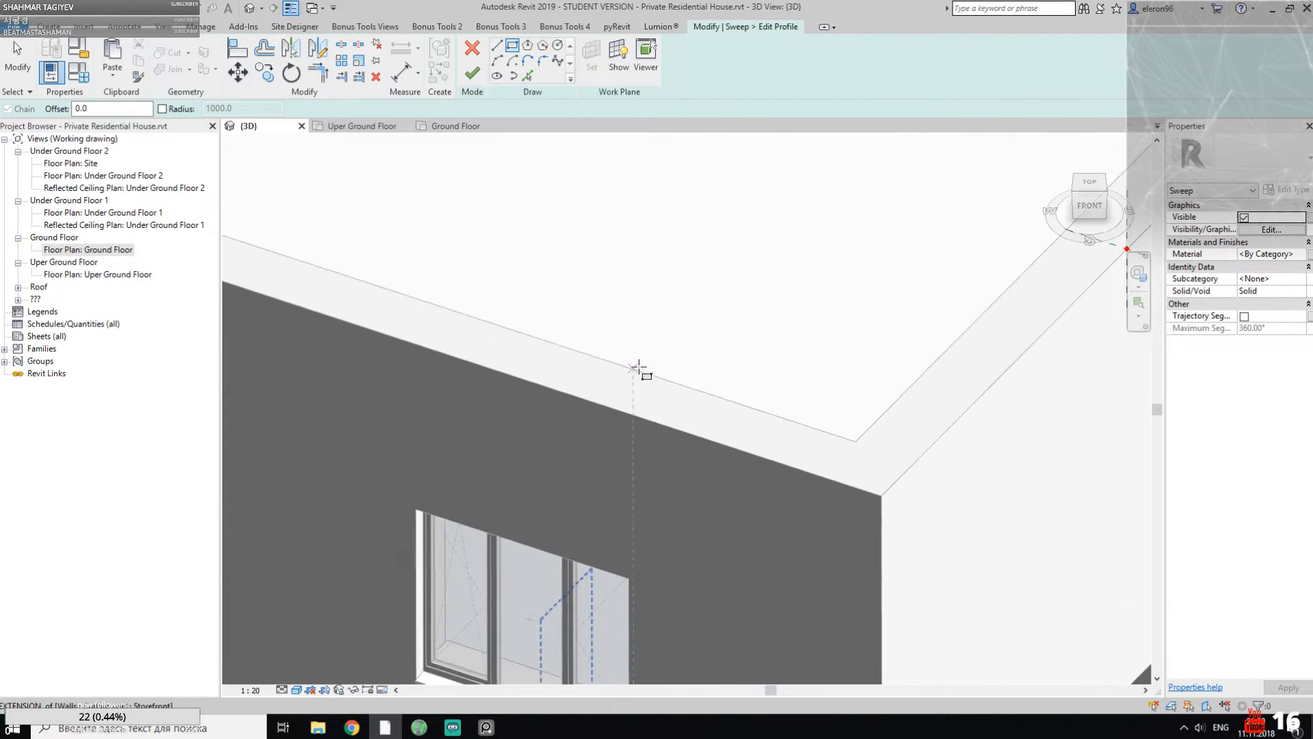
{"action": "scroll", "coordinate": [638, 370], "scroll_direction": "down", "scroll_amount": 4}
{"action": "middle_click_drag", "start_coordinate": [872, 398], "coordinate": [692, 365]}
{"action": "key", "text": "Escape"}
{"action": "scroll", "coordinate": [661, 390], "scroll_direction": "down", "scroll_amount": 5}
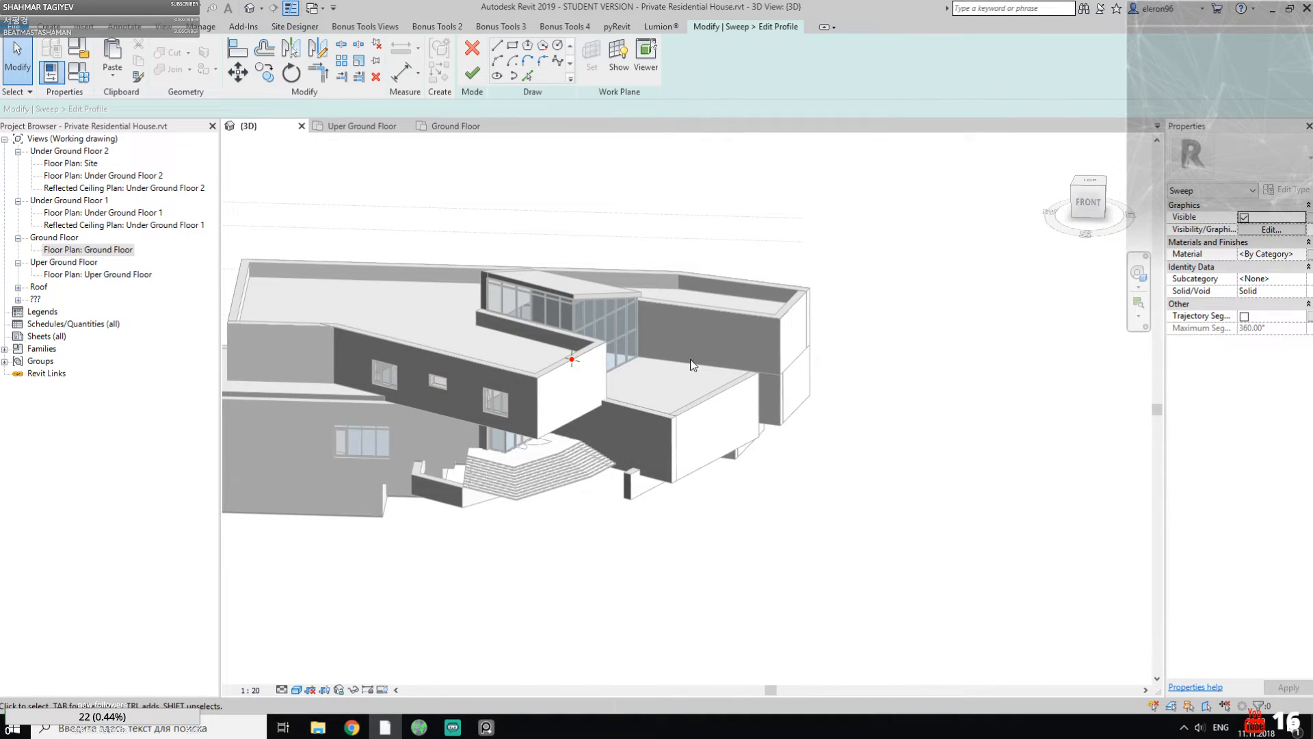
{"action": "left_click", "coordinate": [615, 27]}
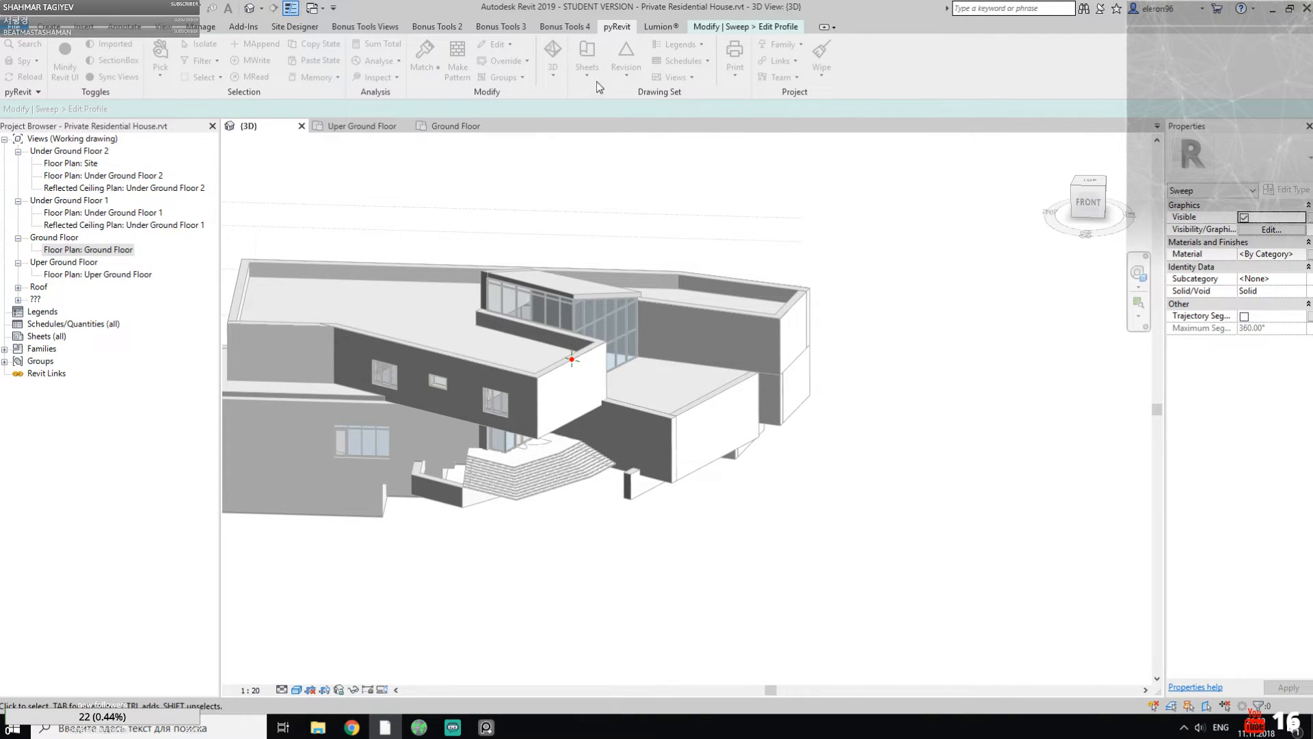
{"action": "left_click", "coordinate": [745, 28]}
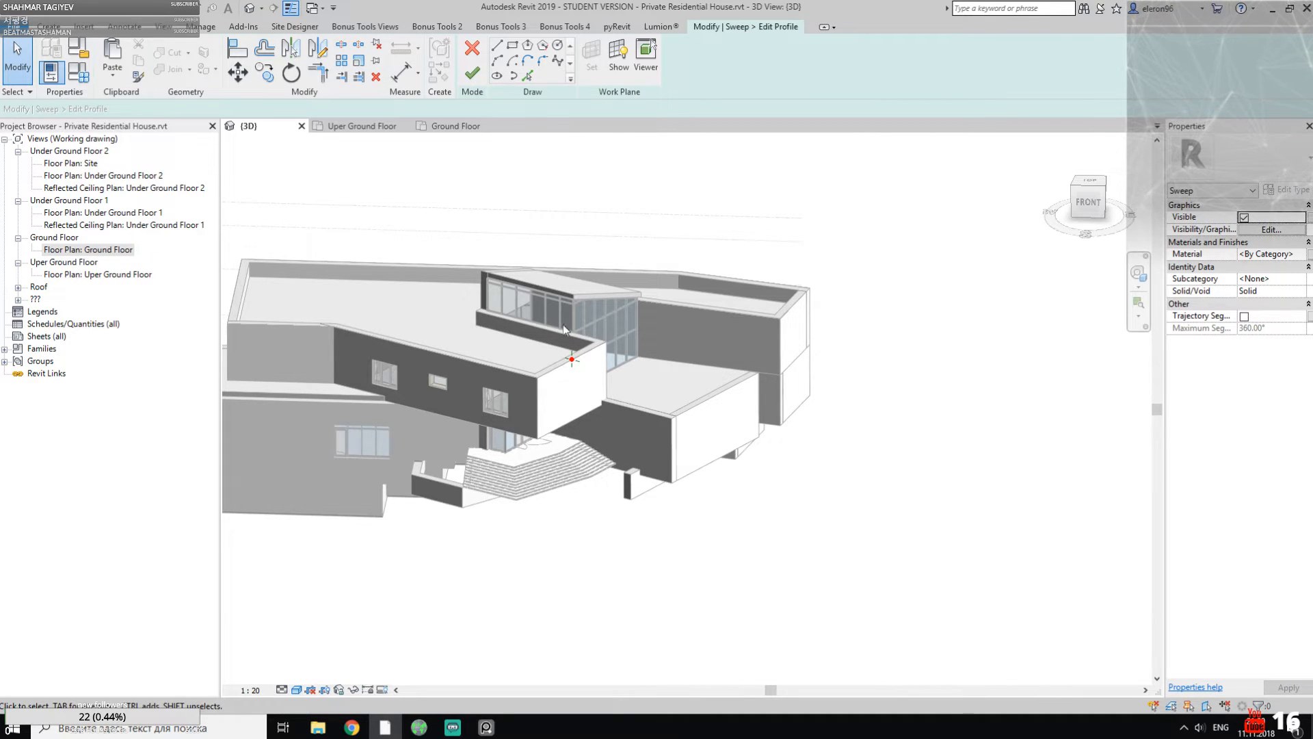
Step: Sketch a rectangular sweep profile about 1100 wide and 1400 high, outward and downward from the path point on the parapet's outer top edge
{"action": "scroll", "coordinate": [558, 362], "scroll_direction": "up", "scroll_amount": 6}
{"action": "left_click", "coordinate": [513, 45]}
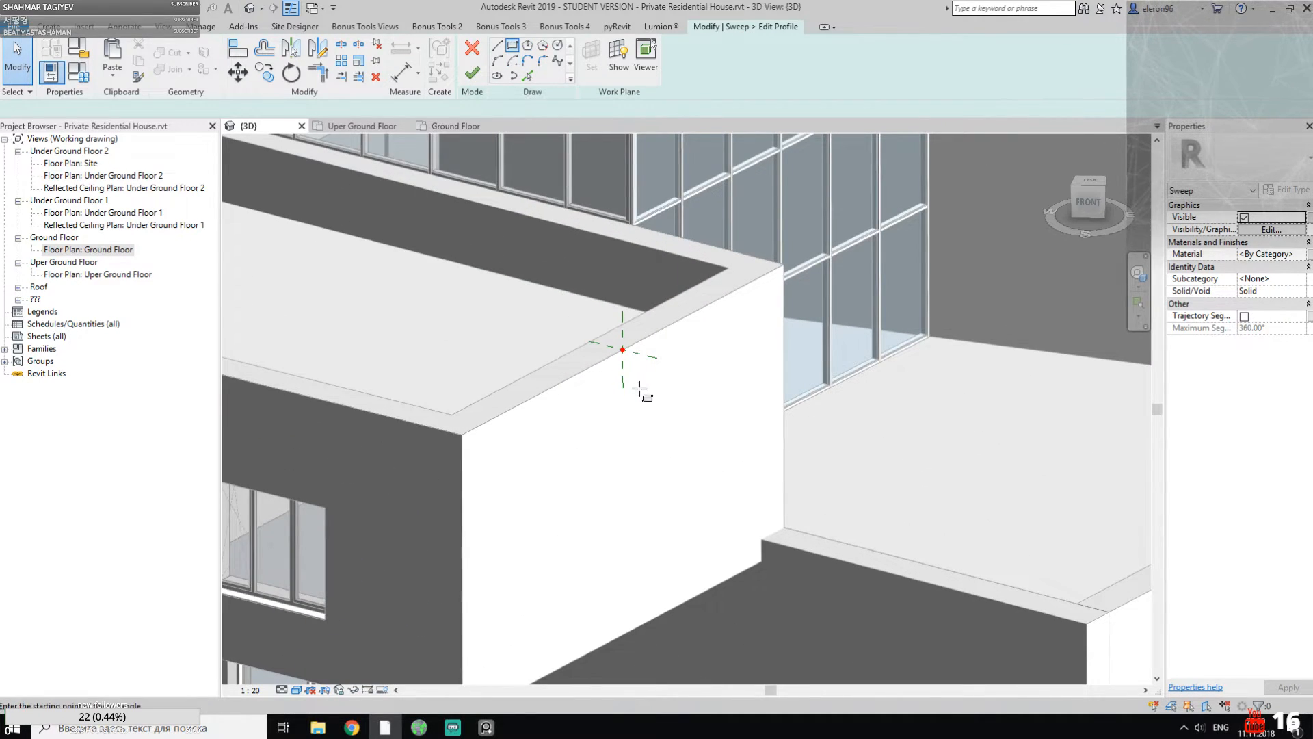
{"action": "scroll", "coordinate": [626, 369], "scroll_direction": "up", "scroll_amount": 3}
{"action": "left_click", "coordinate": [613, 322]}
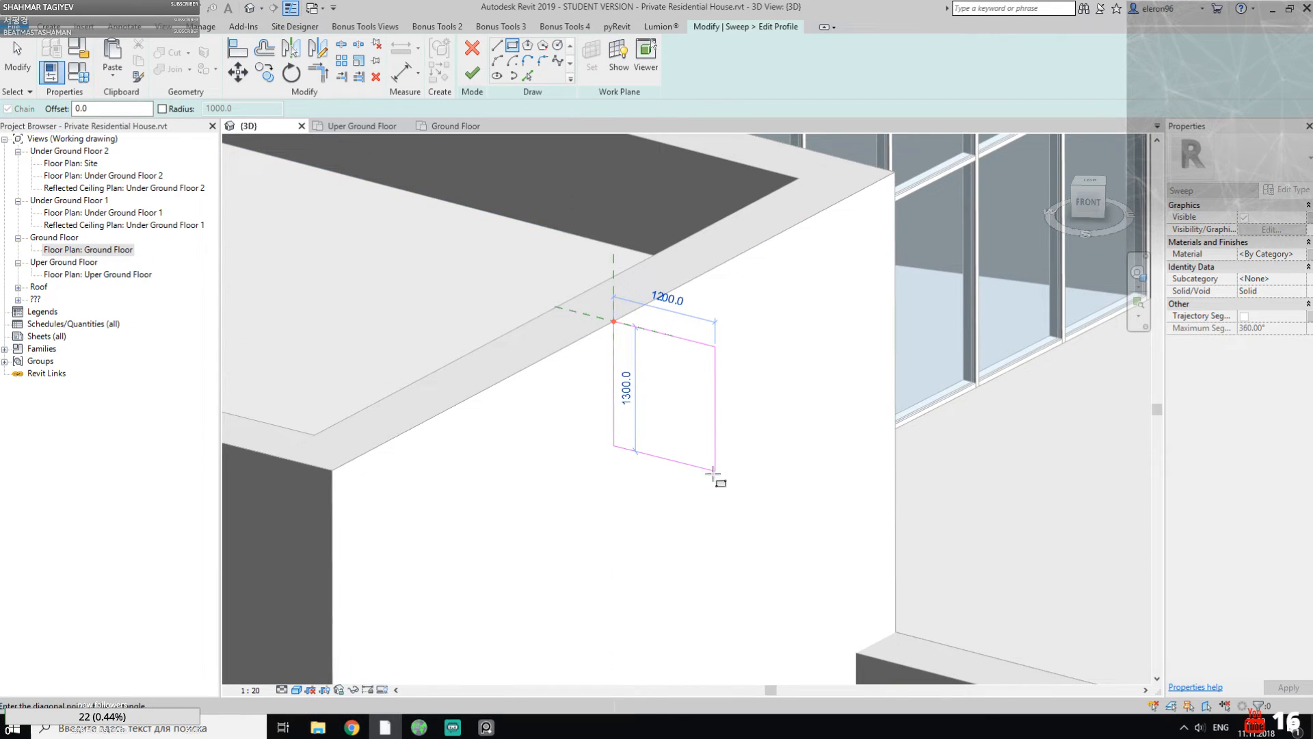
{"action": "left_click", "coordinate": [706, 478]}
{"action": "key", "text": "Escape"}
{"action": "key", "text": "Escape"}
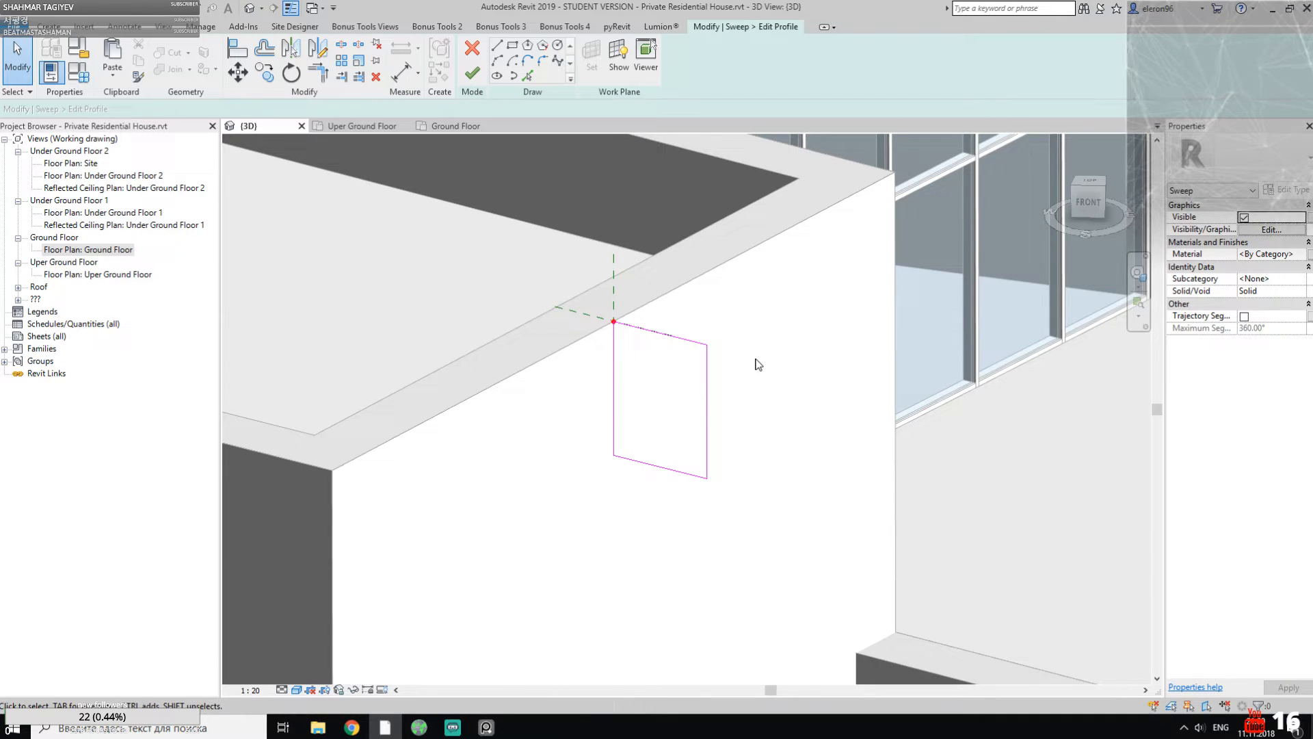
Step: Select the profile rectangle's upper line in a near-frontal view and compare the roof edge with the reference photo
{"action": "middle_click_drag", "start_coordinate": [626, 330], "coordinate": [472, 482], "text": "shift"}
{"action": "middle_click_drag", "start_coordinate": [889, 273], "coordinate": [444, 545]}
{"action": "scroll", "coordinate": [569, 249], "scroll_direction": "up", "scroll_amount": 1}
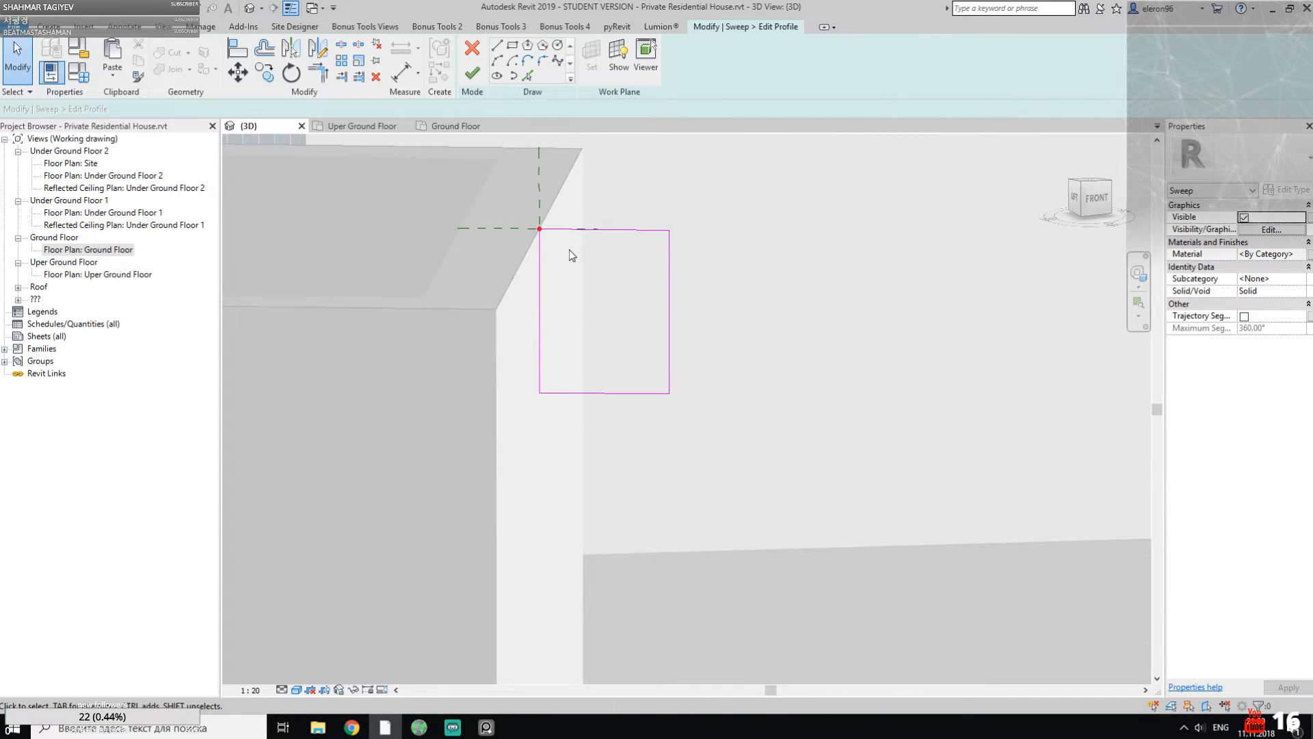
{"action": "left_click", "coordinate": [622, 231]}
{"action": "scroll", "coordinate": [560, 256], "scroll_direction": "up", "scroll_amount": 1}
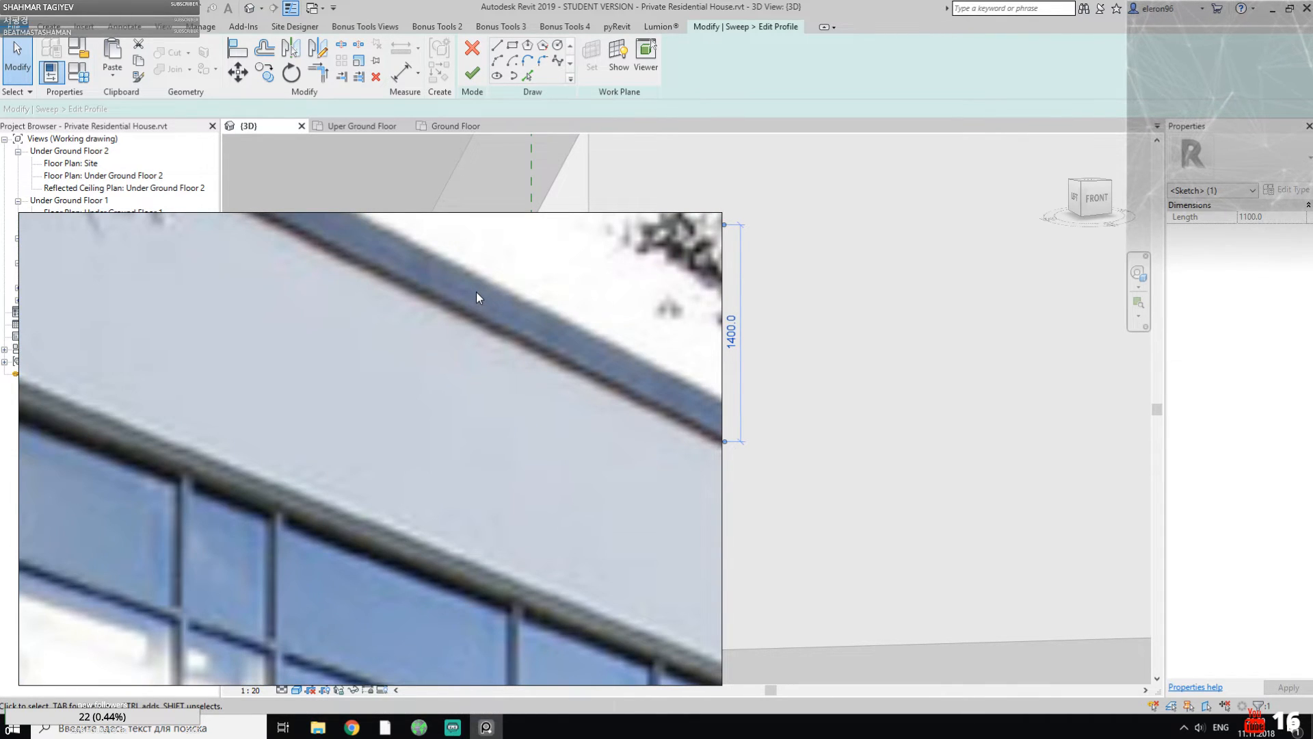
{"action": "left_click", "coordinate": [495, 727]}
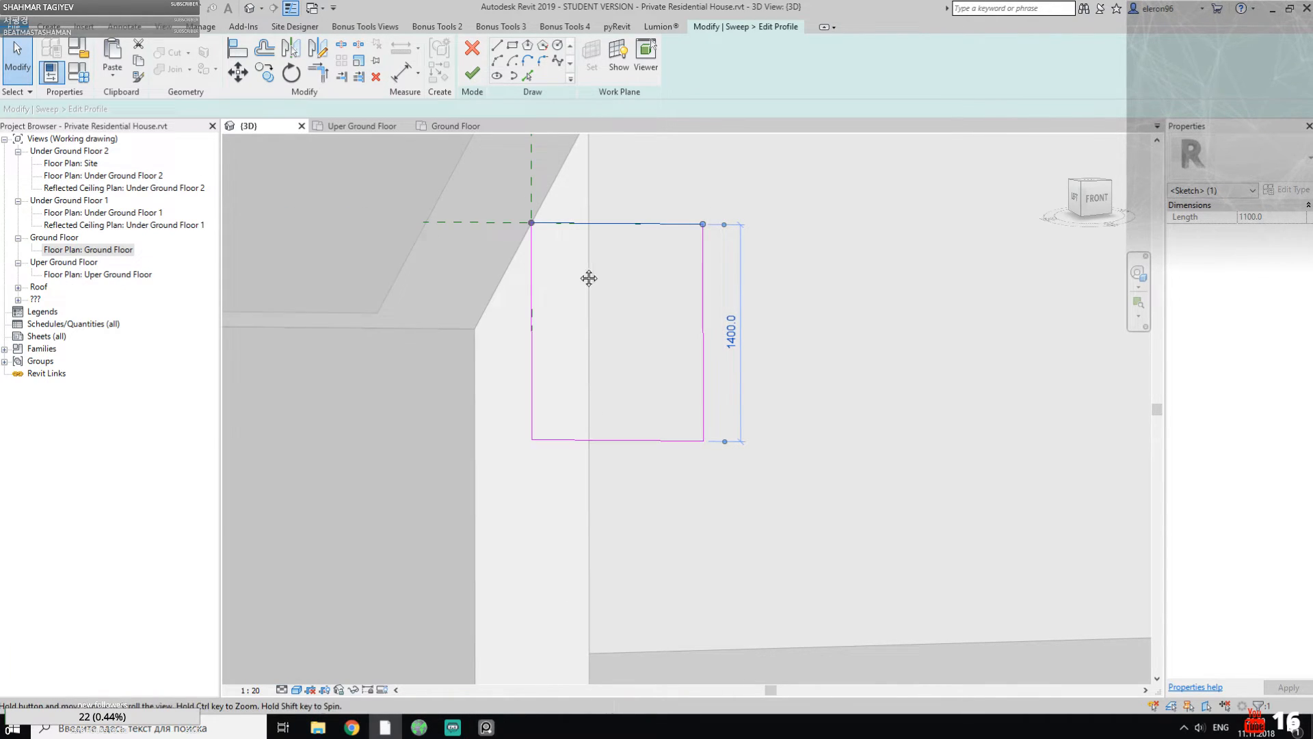
Step: Set the width of the rectangular sweep profile to 300 mm
{"action": "scroll", "coordinate": [585, 273], "scroll_direction": "up", "scroll_amount": 2}
{"action": "left_click", "coordinate": [754, 308]}
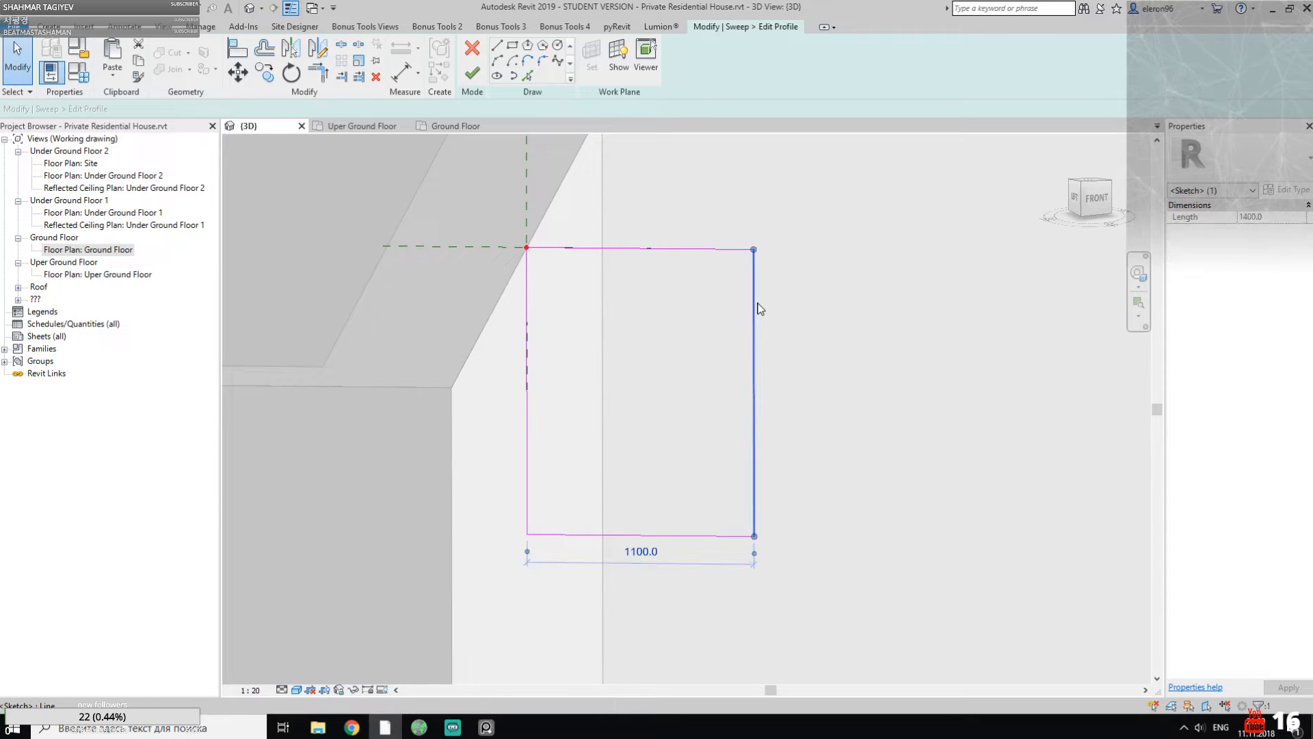
{"action": "left_click", "coordinate": [641, 551]}
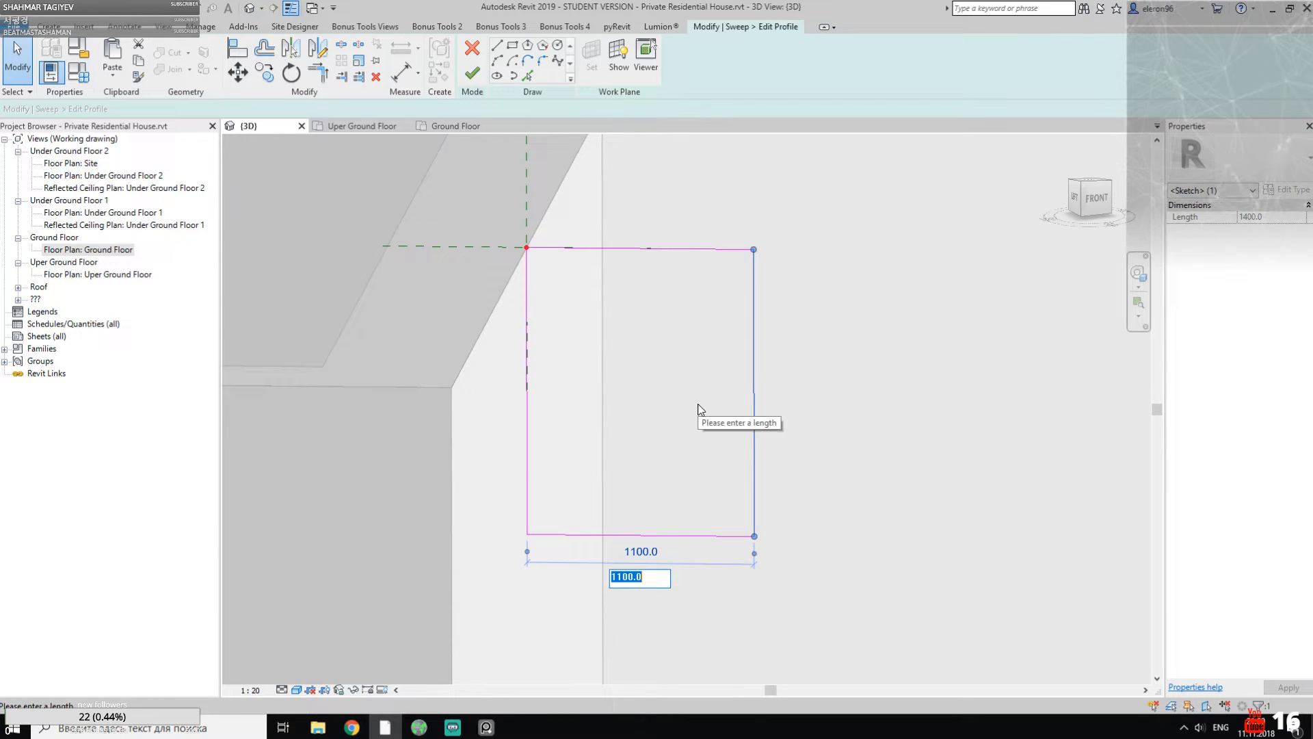
{"action": "type", "text": "300"}
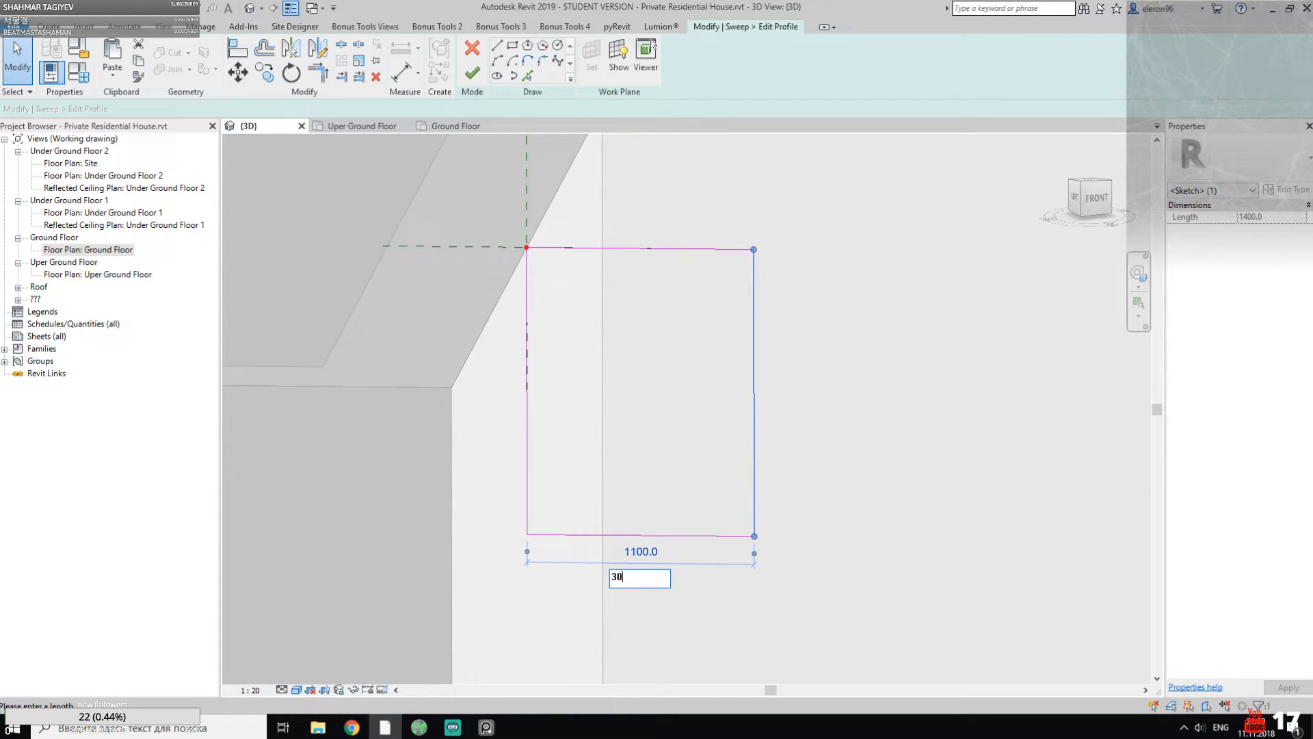
{"action": "key", "text": "Return"}
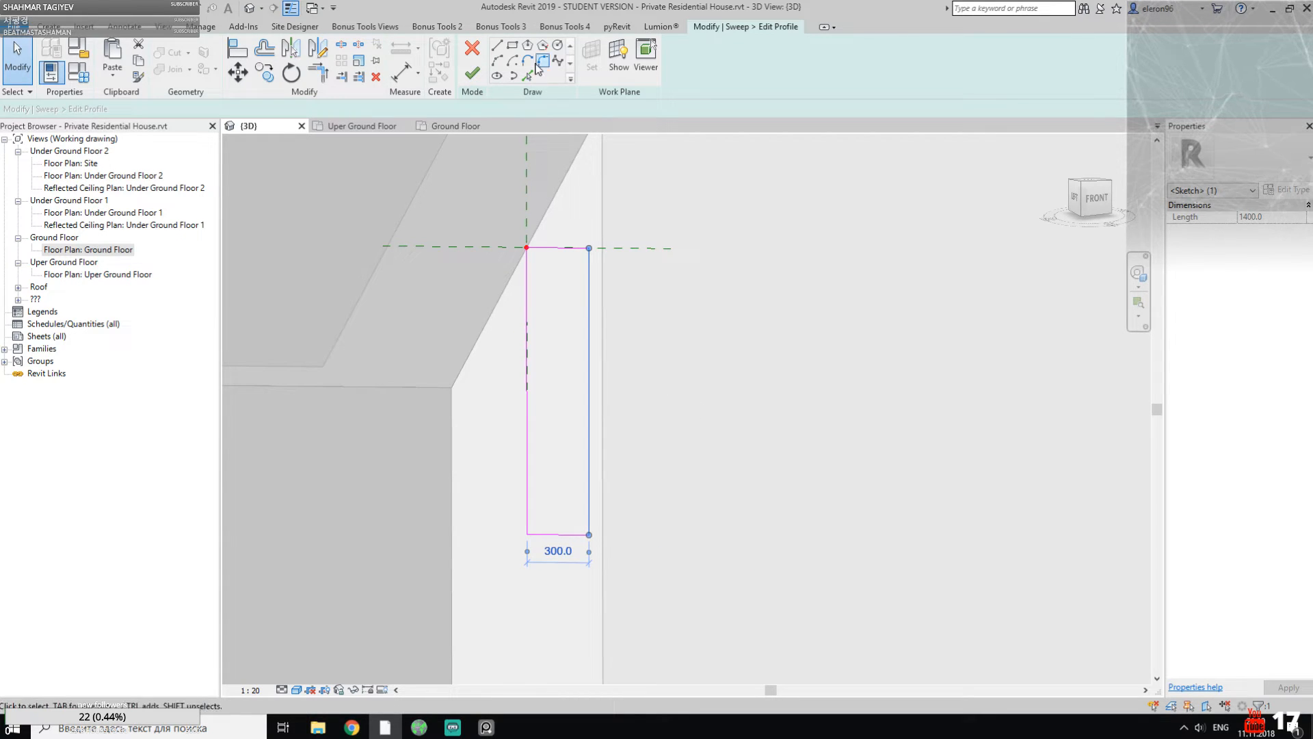
Step: Sketch a stepped line across the upper part of the profile, running from its inner side to its outer side with a 220 mm upper tread
{"action": "left_click", "coordinate": [496, 45]}
{"action": "left_click", "coordinate": [543, 321]}
{"action": "left_click", "coordinate": [543, 289]}
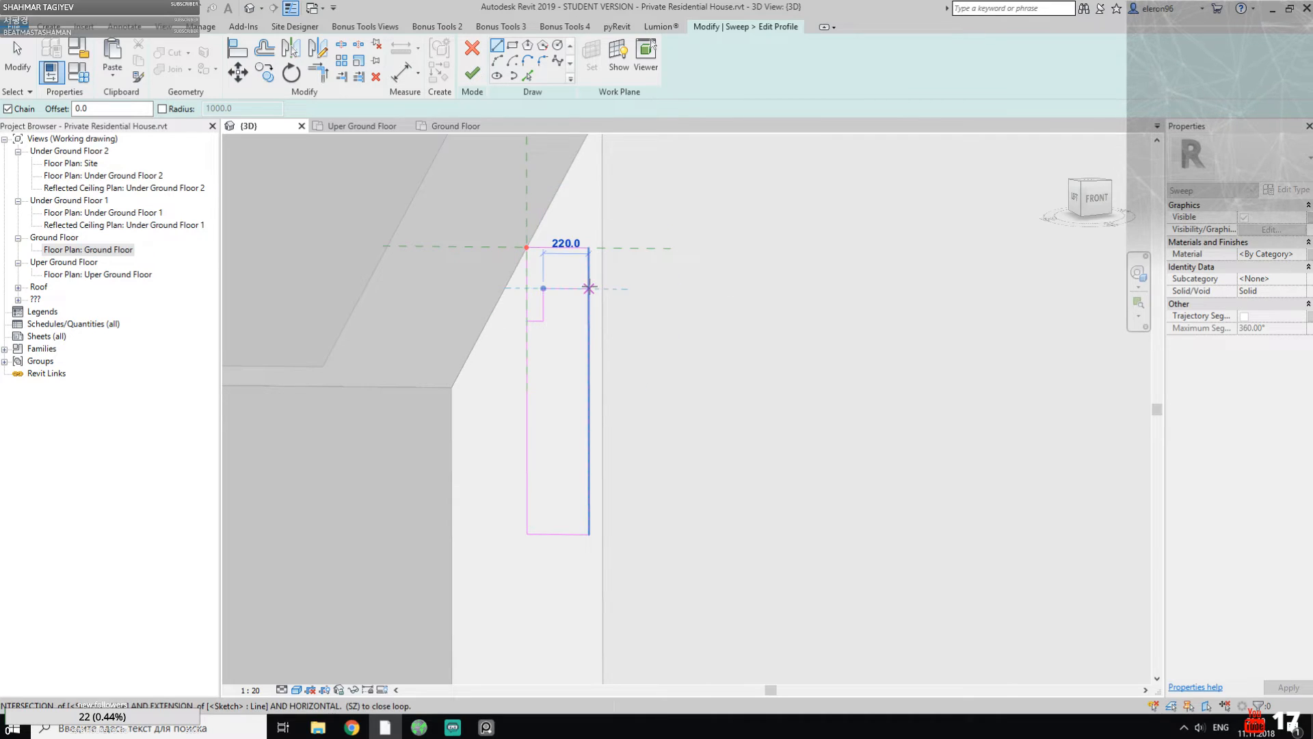
{"action": "left_click", "coordinate": [588, 289]}
{"action": "key", "text": "Escape"}
{"action": "key", "text": "Escape"}
Step: Move the vertical segment of the stepped line outward, to nearly the middle of the profile's width
{"action": "scroll", "coordinate": [544, 324], "scroll_direction": "up", "scroll_amount": 1}
{"action": "scroll", "coordinate": [544, 324], "scroll_direction": "up", "scroll_amount": 2}
{"action": "left_click", "coordinate": [545, 294]}
{"action": "left_click_drag", "start_coordinate": [545, 294], "coordinate": [566, 294]}
{"action": "left_click", "coordinate": [691, 312]}
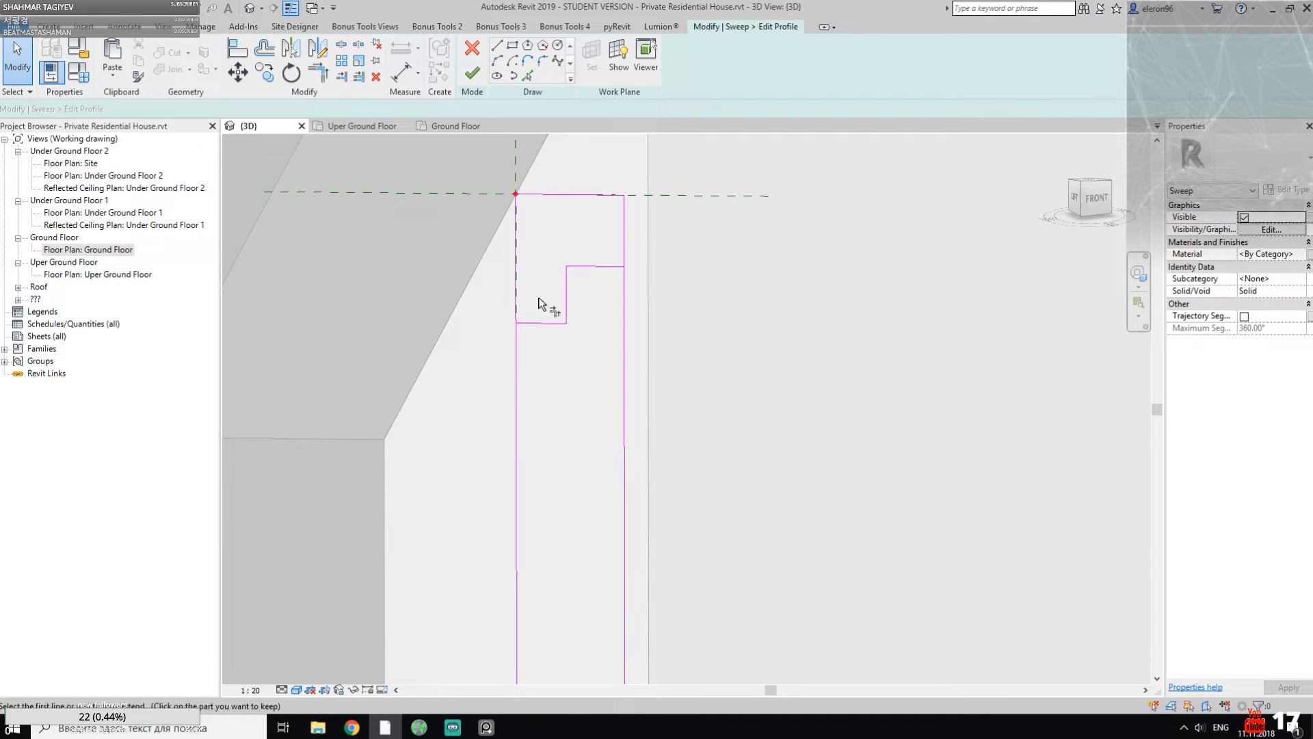
Step: Trim the profile's inner and outer sides to the stepped line and delete the leftover line below
{"action": "key", "text": "t"}
{"action": "key", "text": "r"}
{"action": "left_click", "coordinate": [517, 294]}
{"action": "left_click", "coordinate": [537, 322]}
{"action": "left_click", "coordinate": [603, 266]}
{"action": "left_click", "coordinate": [621, 242]}
{"action": "scroll", "coordinate": [691, 298], "scroll_direction": "down", "scroll_amount": 4}
{"action": "key", "text": "Escape"}
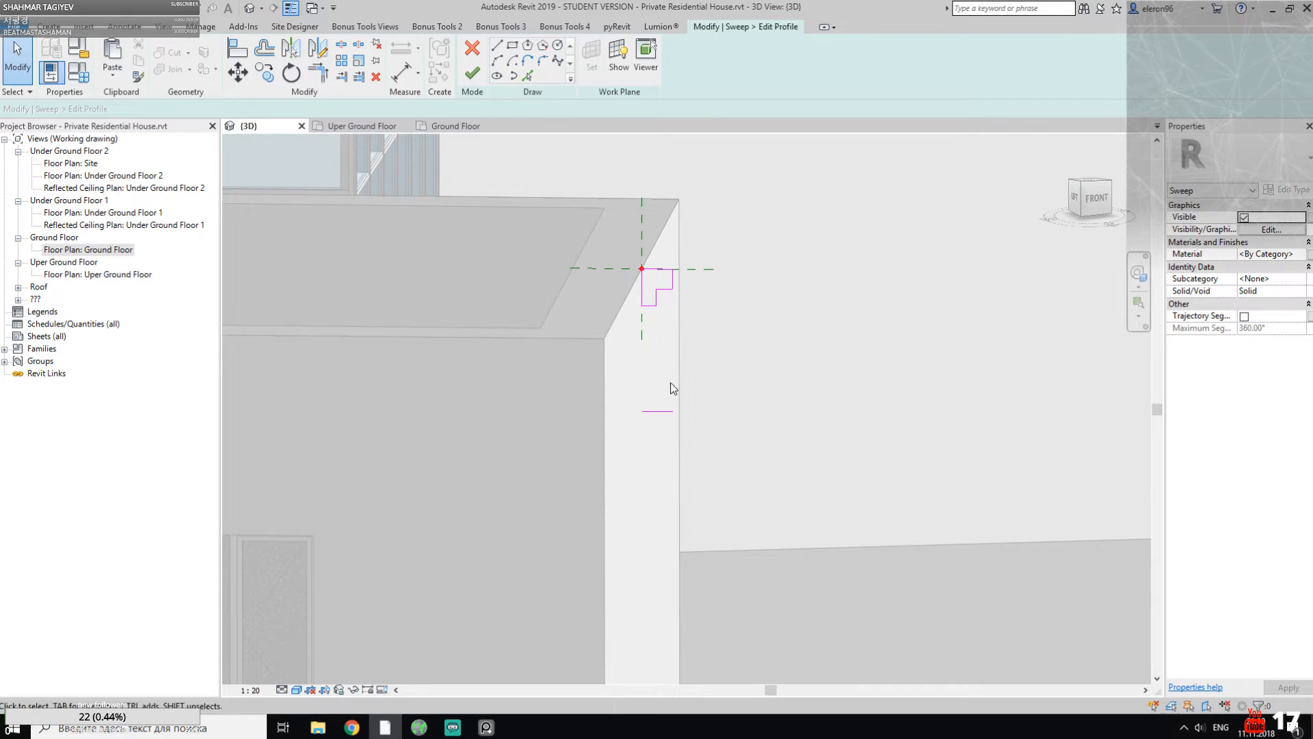
{"action": "left_click", "coordinate": [663, 411]}
{"action": "key", "text": "Delete"}
Step: Finish the stepped profile sketch and complete the sweep along the roof parapet
{"action": "scroll", "coordinate": [726, 339], "scroll_direction": "down", "scroll_amount": 2}
{"action": "scroll", "coordinate": [684, 373], "scroll_direction": "down", "scroll_amount": 8}
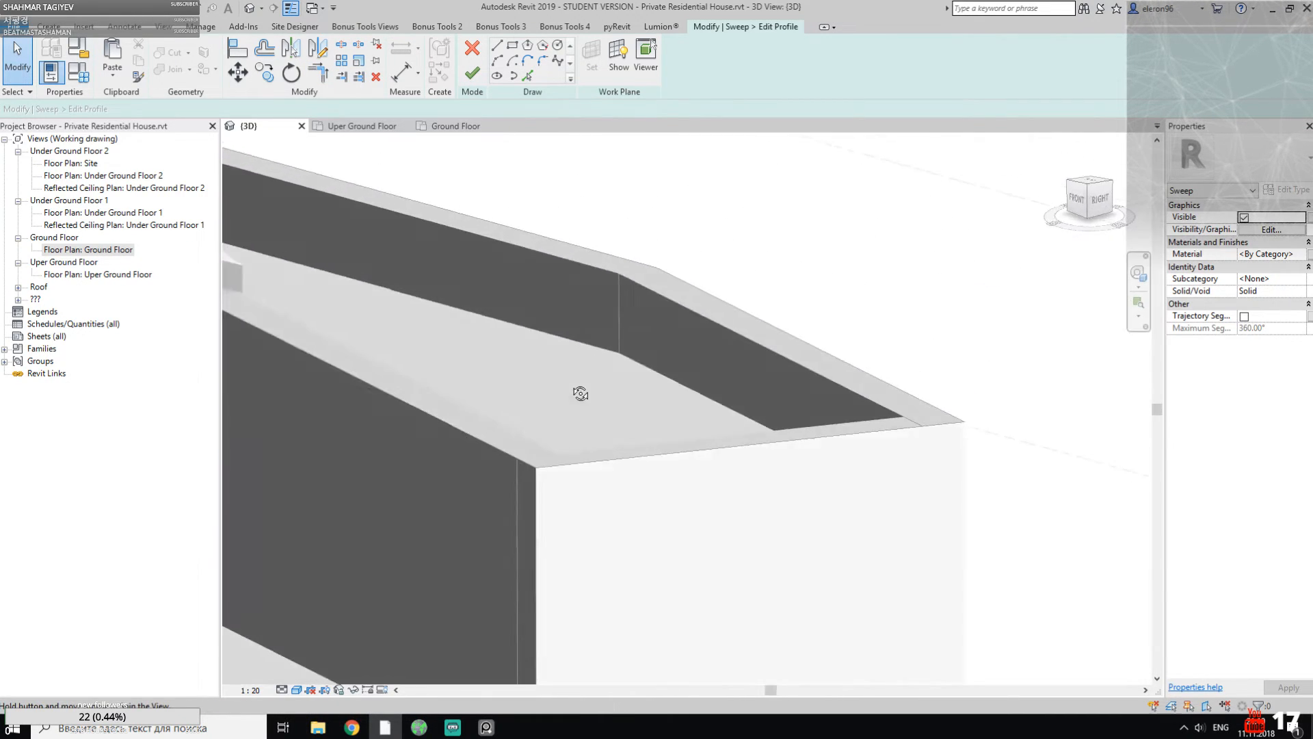
{"action": "middle_click_drag", "start_coordinate": [599, 360], "coordinate": [653, 397], "text": "shift"}
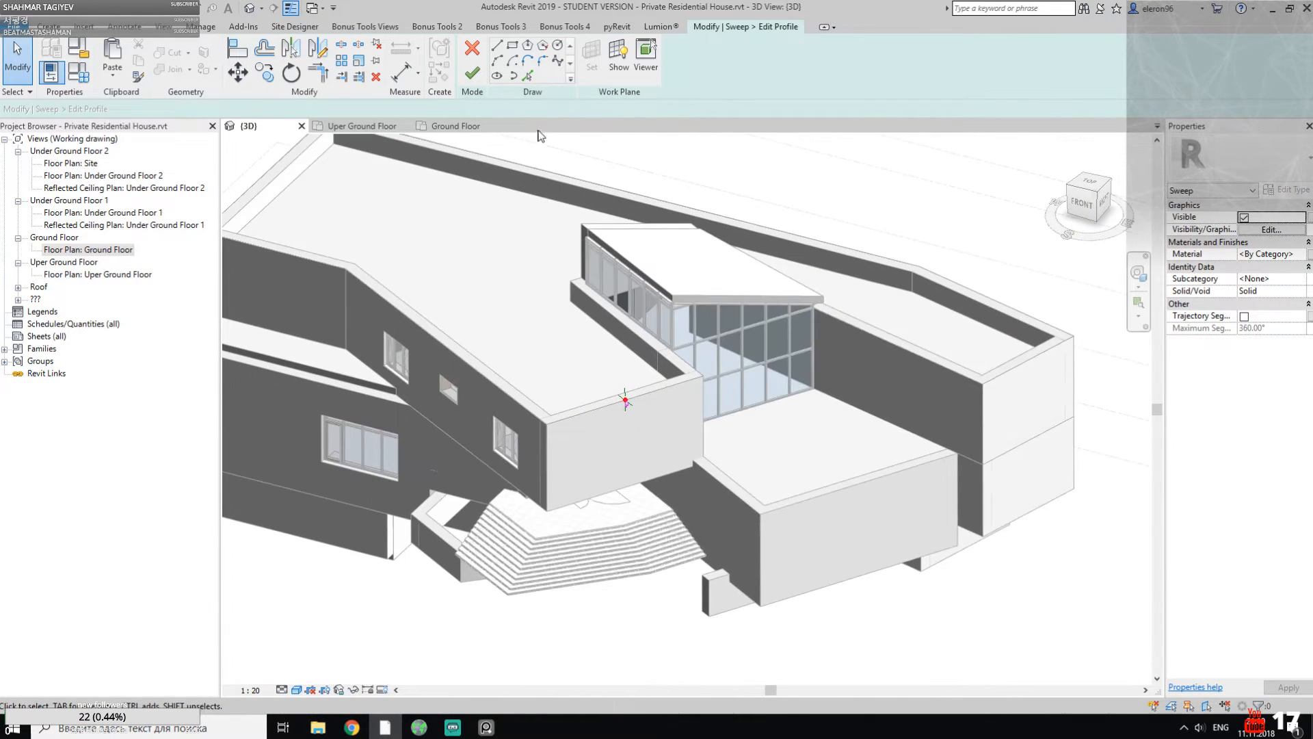
{"action": "left_click", "coordinate": [472, 73]}
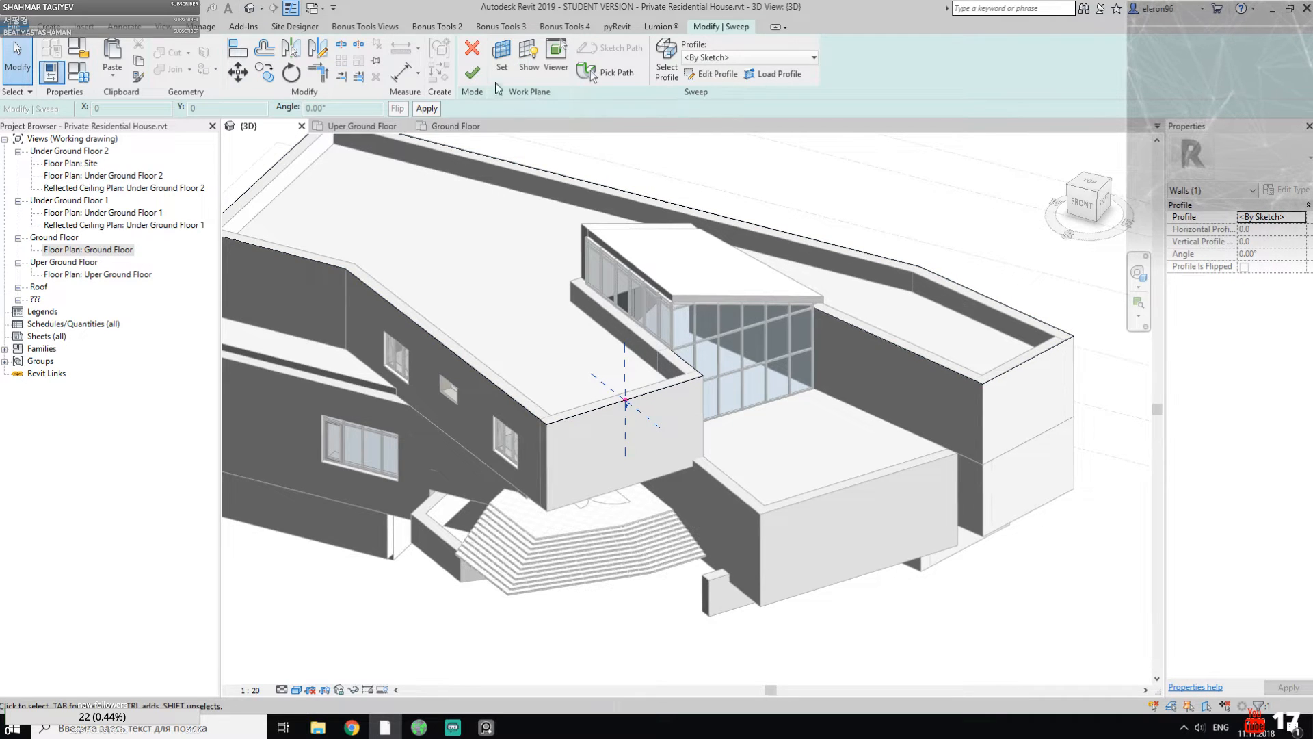
{"action": "left_click", "coordinate": [472, 73]}
{"action": "left_click", "coordinate": [987, 582]}
Step: Inspect the stepped parapet edge from below, at the corner of the projecting upper volume and along the roofline
{"action": "middle_click_drag", "start_coordinate": [643, 403], "coordinate": [776, 223]}
{"action": "scroll", "coordinate": [661, 393], "scroll_direction": "up", "scroll_amount": 4}
{"action": "middle_click_drag", "start_coordinate": [777, 222], "coordinate": [561, 541]}
{"action": "scroll", "coordinate": [726, 346], "scroll_direction": "up", "scroll_amount": 5}
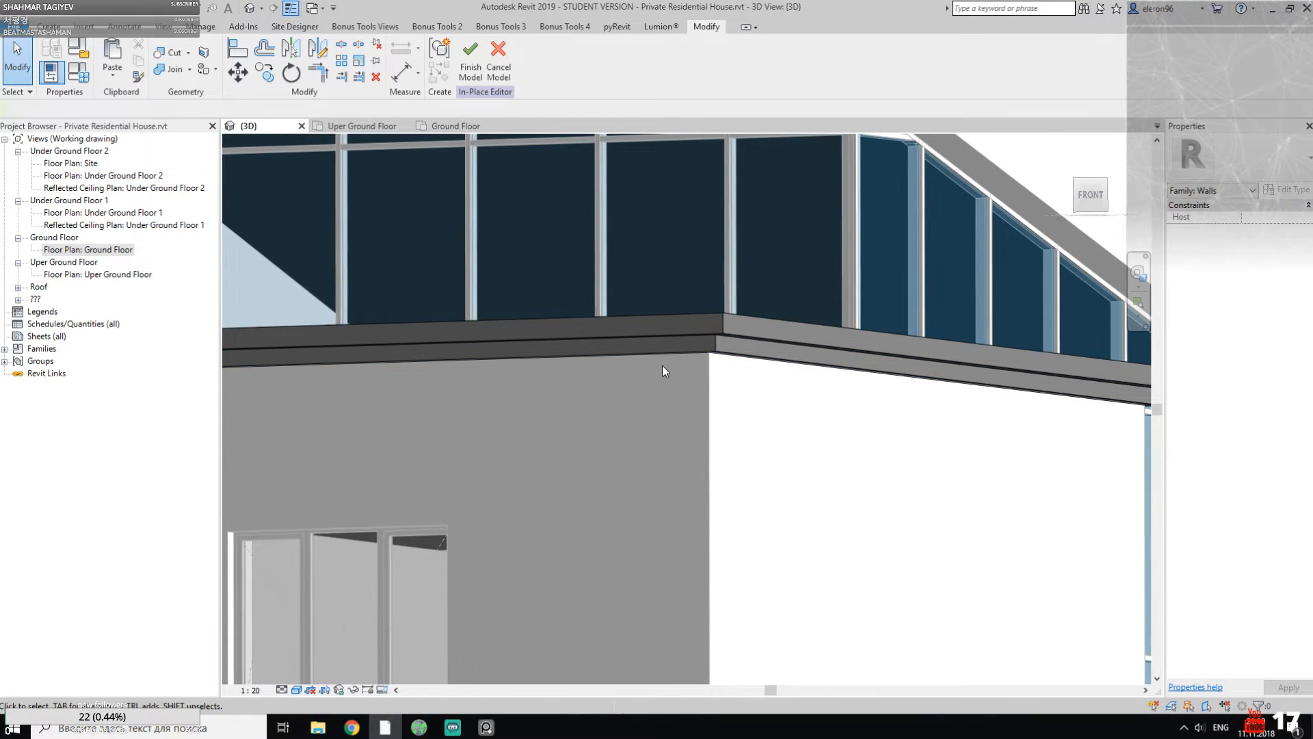
{"action": "scroll", "coordinate": [663, 370], "scroll_direction": "down", "scroll_amount": 5}
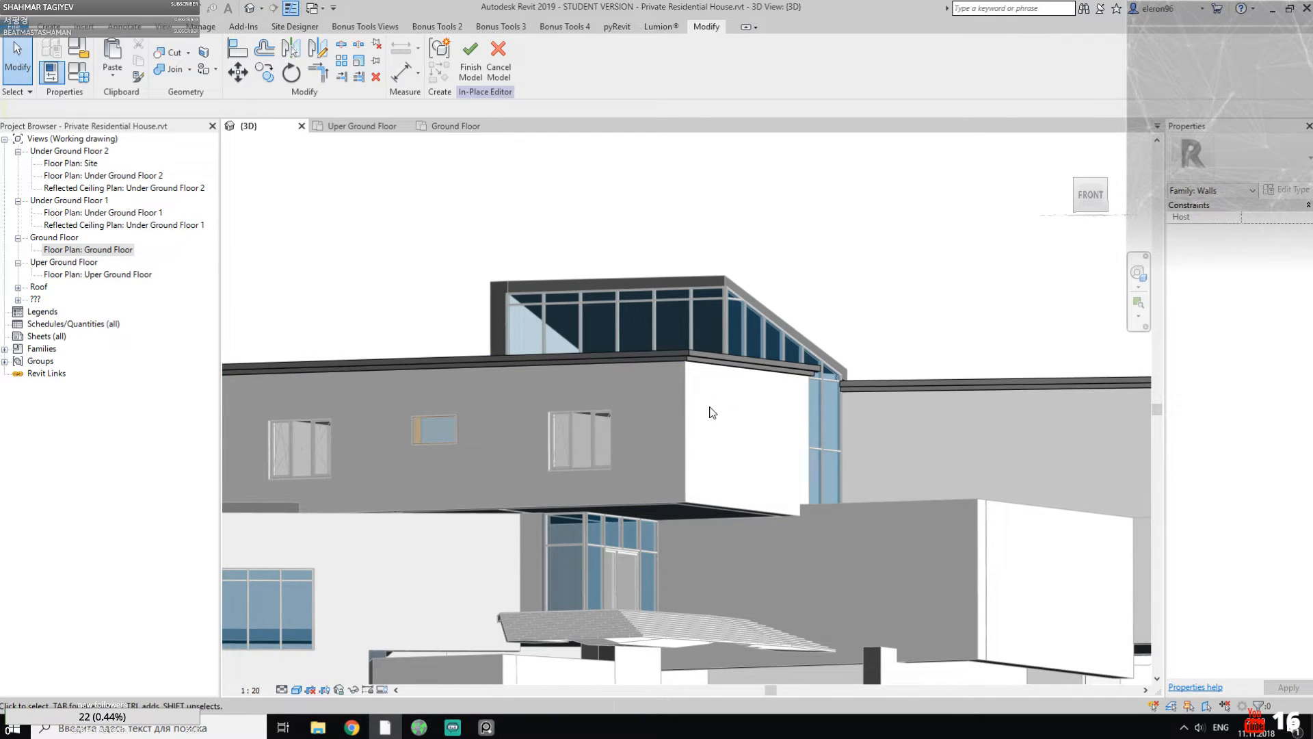
{"action": "scroll", "coordinate": [585, 380], "scroll_direction": "down", "scroll_amount": 2}
{"action": "scroll", "coordinate": [592, 381], "scroll_direction": "up", "scroll_amount": 6}
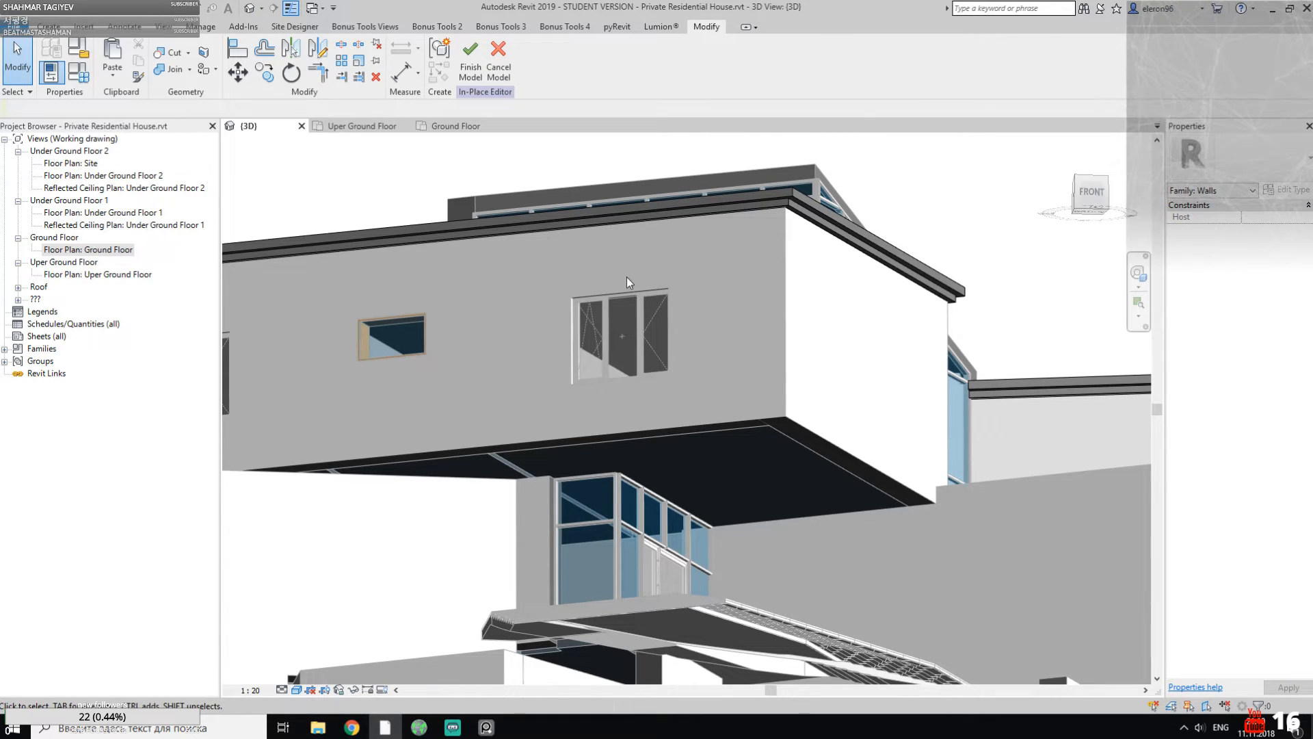
Step: Finish the in-place wall model of the parapet edge and check that the whole edge selects as one element
{"action": "left_click", "coordinate": [897, 252]}
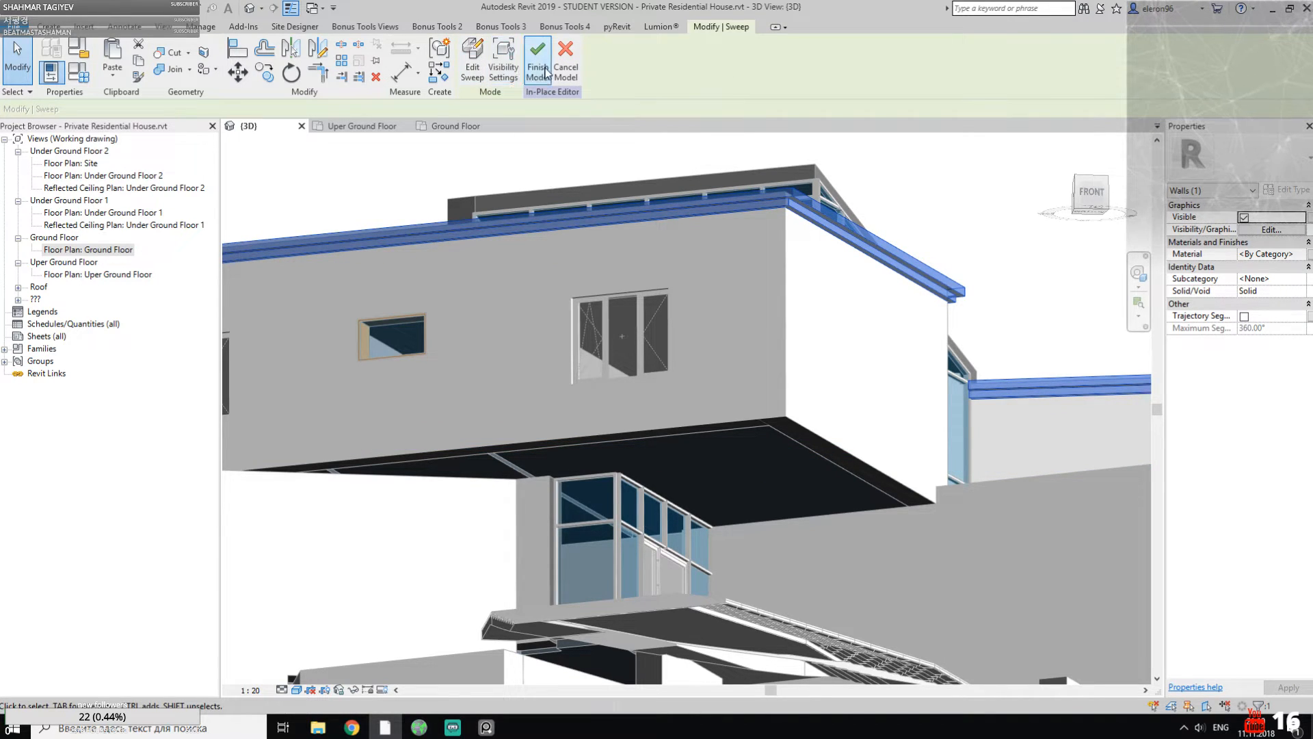
{"action": "left_click", "coordinate": [926, 193]}
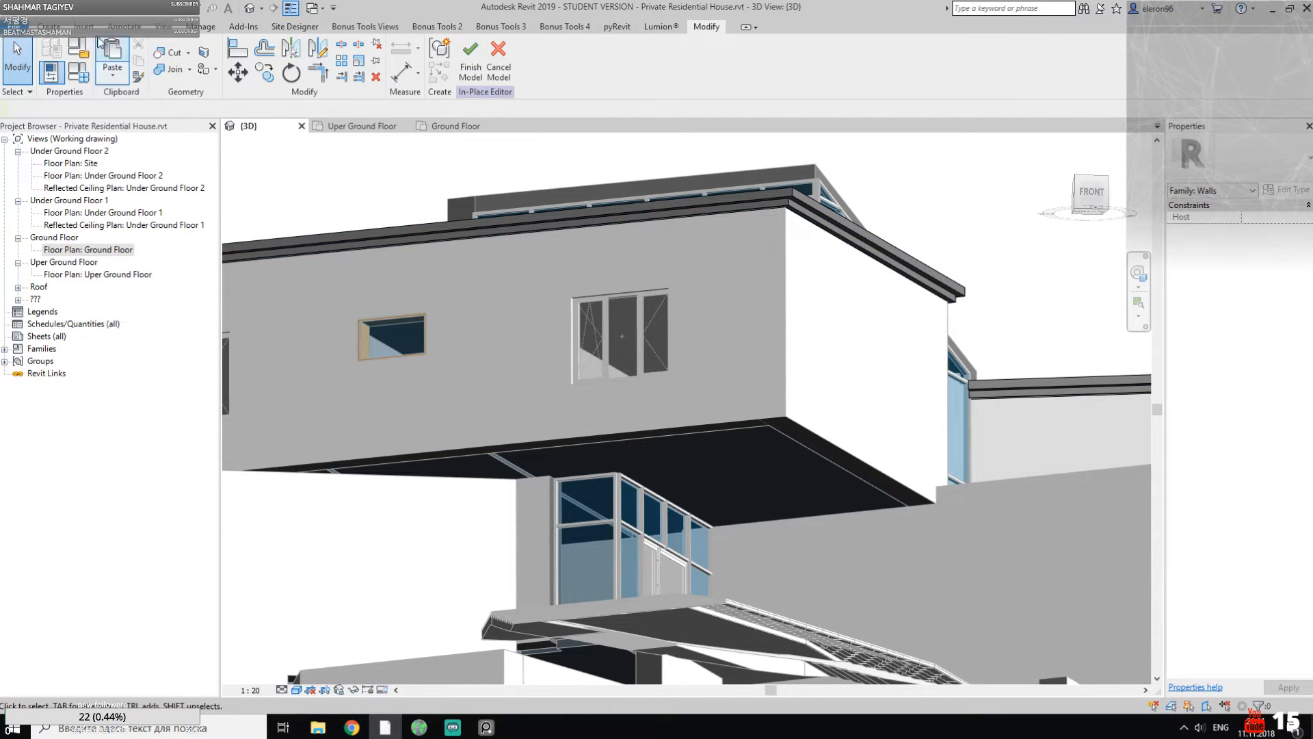
{"action": "left_click", "coordinate": [48, 28]}
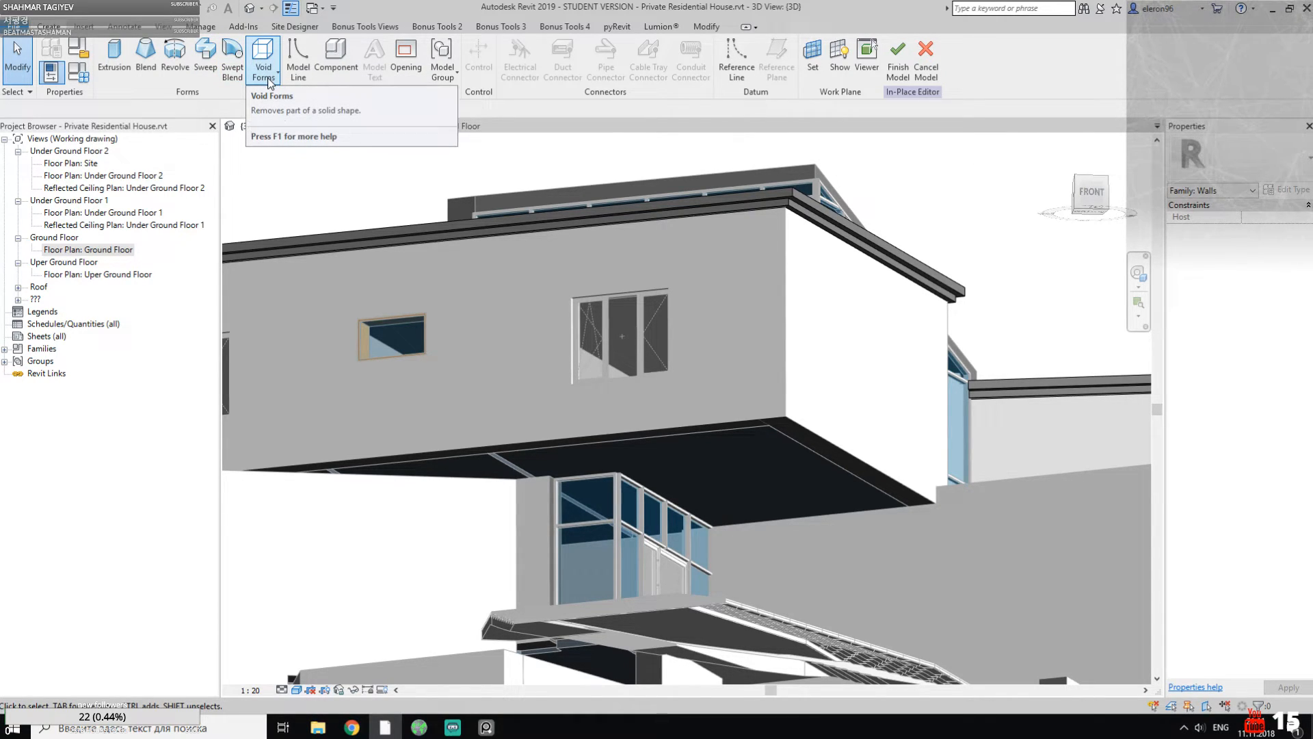
{"action": "left_click", "coordinate": [900, 72]}
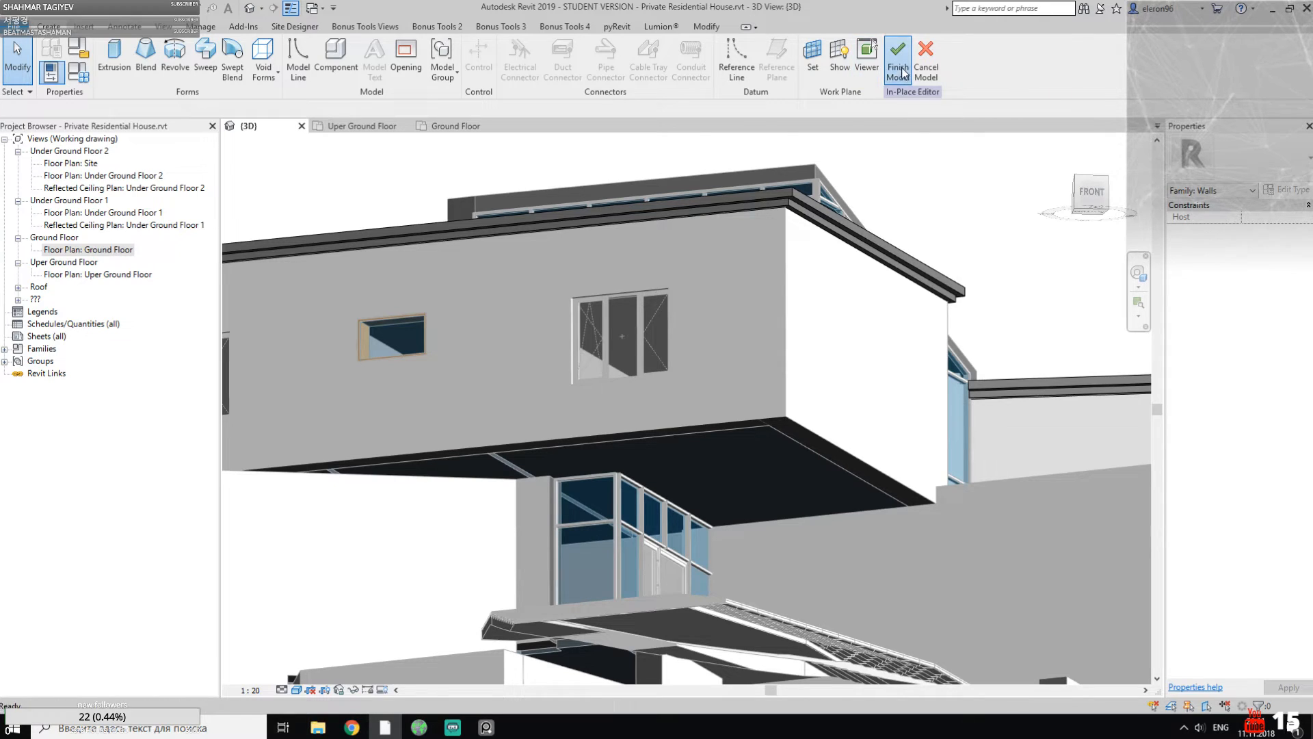
{"action": "left_click", "coordinate": [651, 208]}
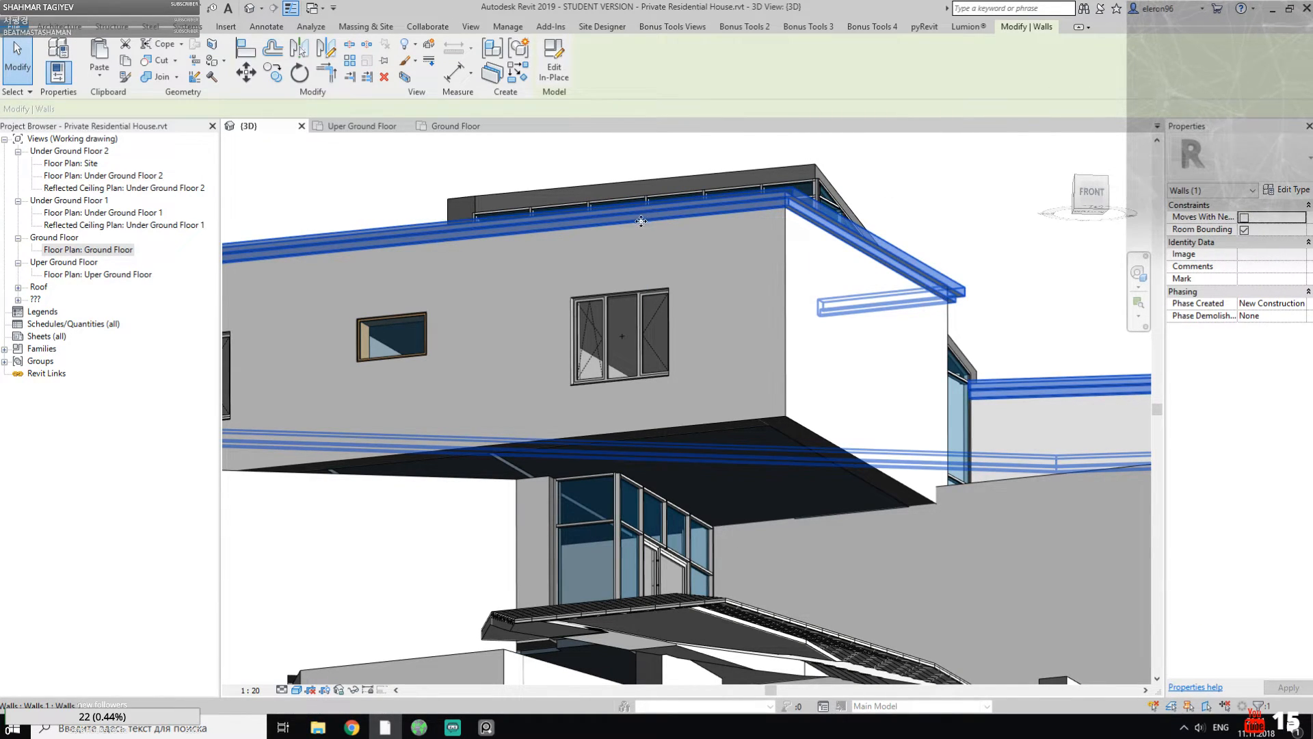
{"action": "key", "text": "Escape"}
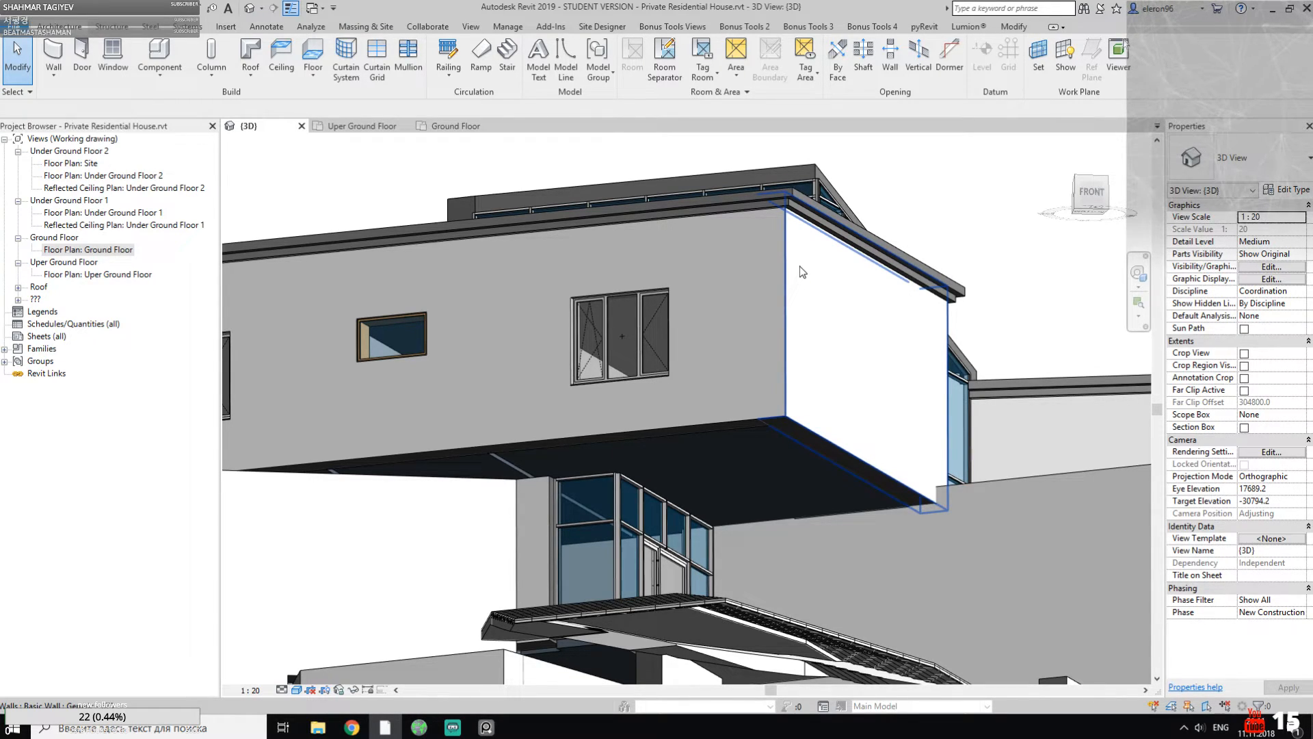
Step: Try to orient the 3D view to a face with pyRevit's Orient View To Face tool, with nothing selected
{"action": "scroll", "coordinate": [803, 293], "scroll_direction": "down", "scroll_amount": 5}
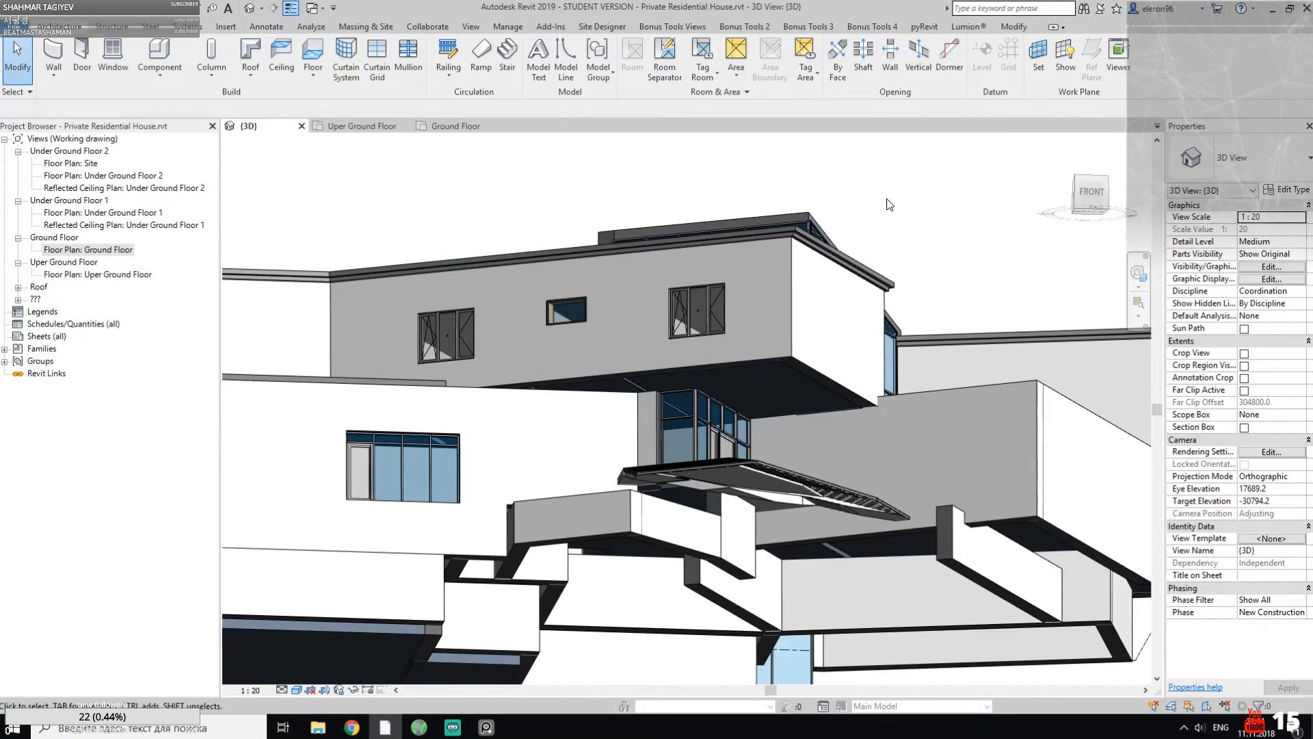
{"action": "middle_click_drag", "start_coordinate": [855, 253], "coordinate": [777, 354], "text": "shift"}
{"action": "middle_click_drag", "start_coordinate": [819, 413], "coordinate": [726, 351]}
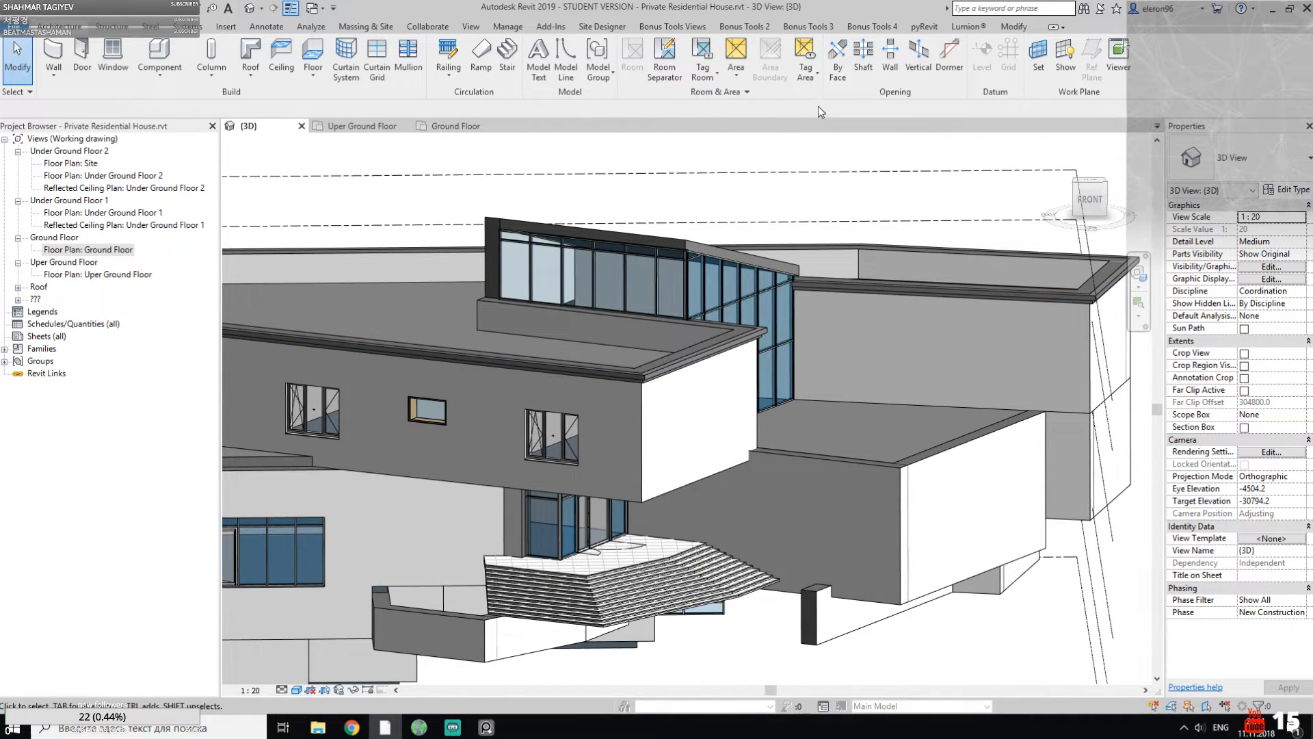
{"action": "left_click", "coordinate": [926, 30]}
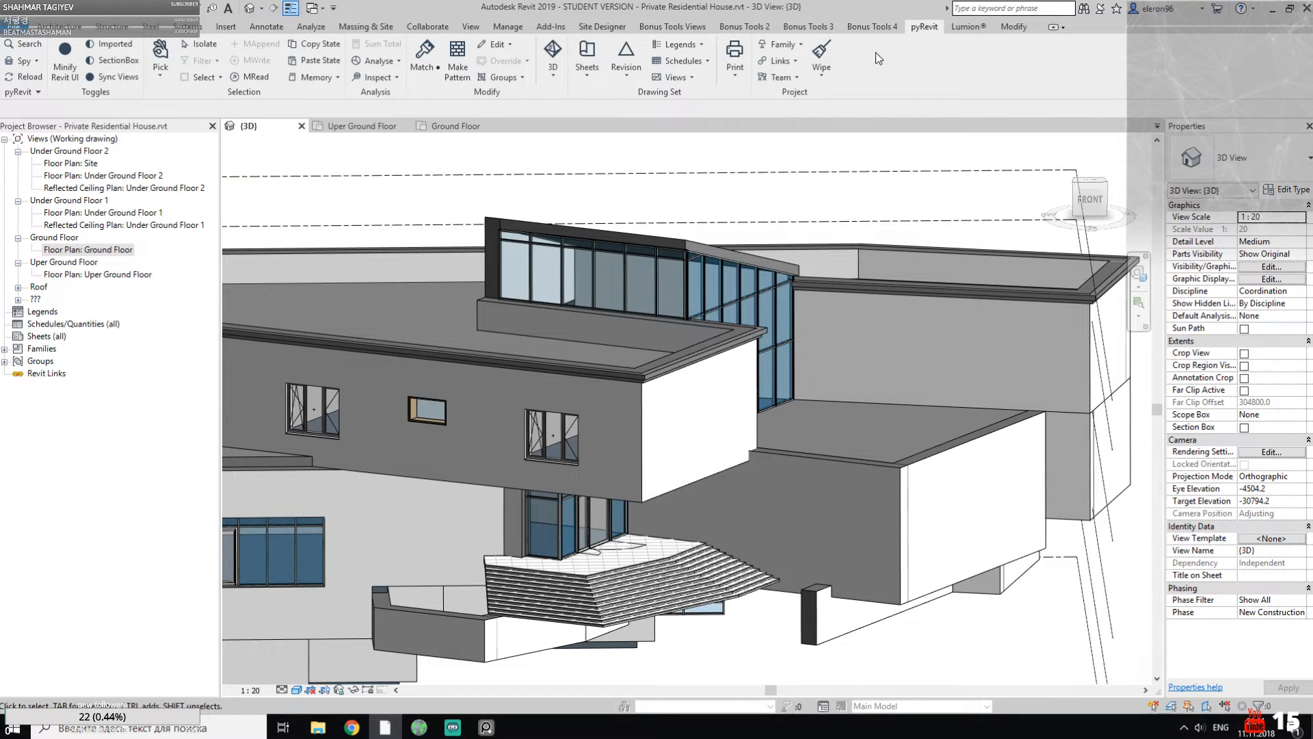
{"action": "left_click", "coordinate": [554, 68]}
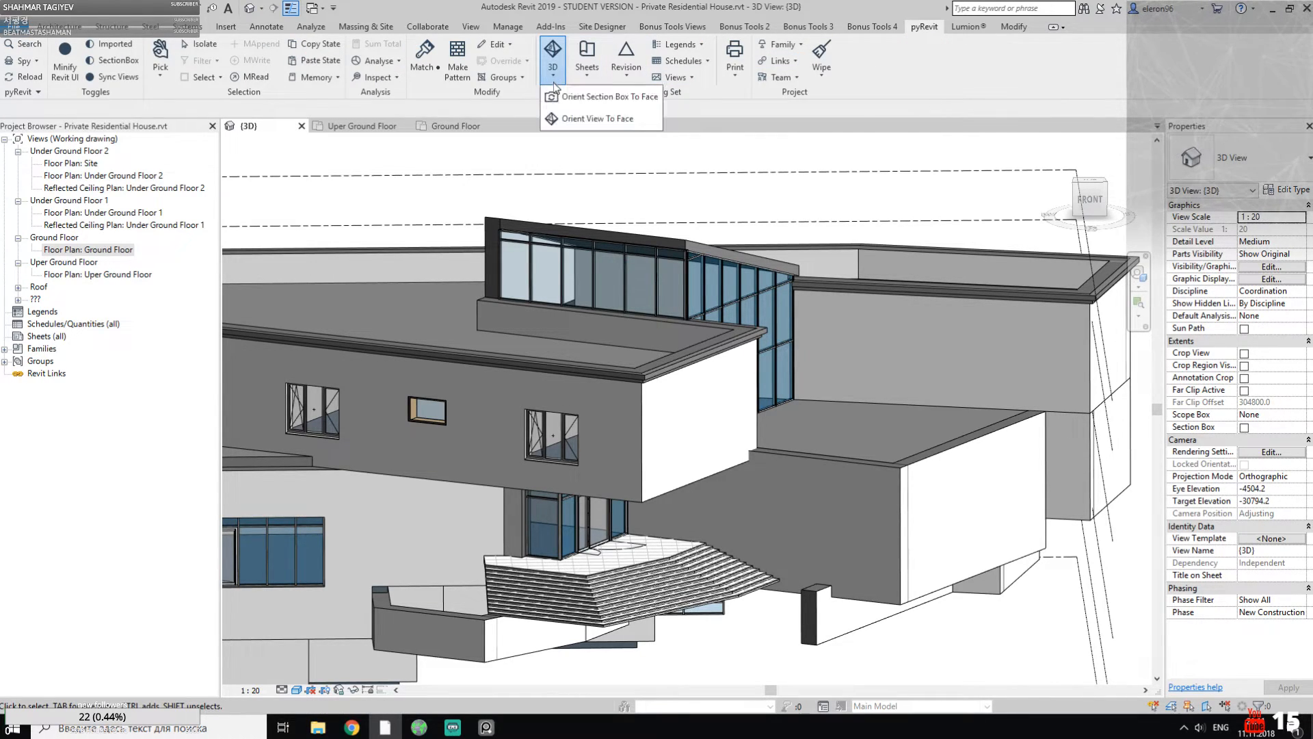
{"action": "left_click", "coordinate": [597, 122]}
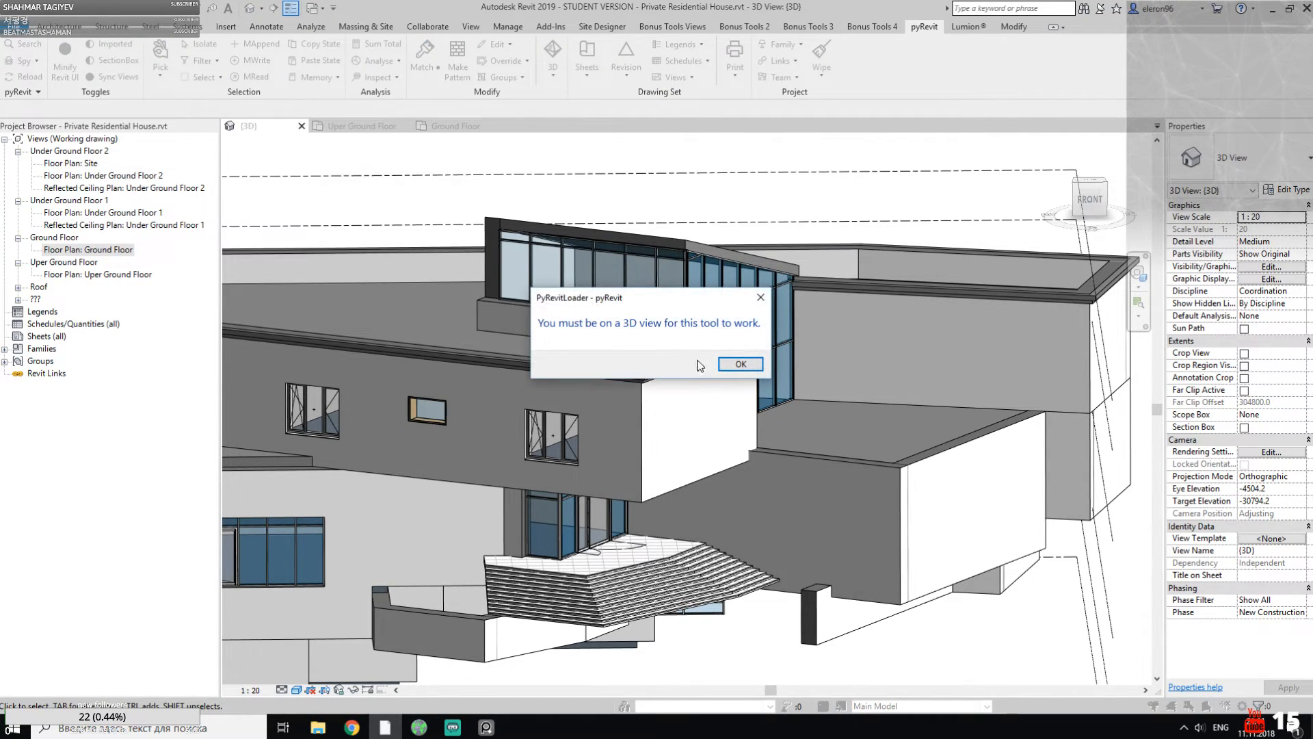
{"action": "left_click", "coordinate": [739, 368]}
{"action": "left_click", "coordinate": [553, 69]}
{"action": "left_click", "coordinate": [573, 113]}
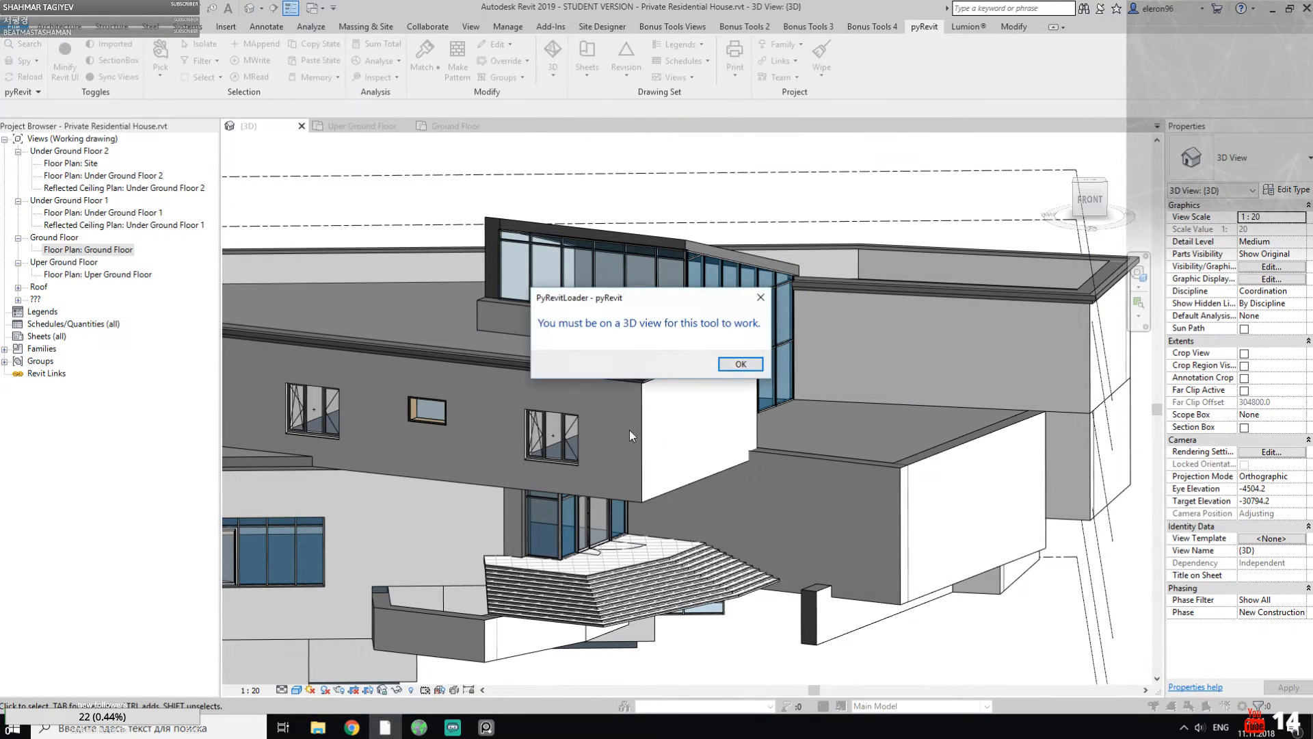
{"action": "left_click", "coordinate": [741, 363]}
Step: Try the pyRevit 3D orientation tool again with the upper floor's windowed front wall selected, and clear the selection
{"action": "scroll", "coordinate": [744, 368], "scroll_direction": "down", "scroll_amount": 5}
{"action": "middle_click_drag", "start_coordinate": [752, 355], "coordinate": [665, 464], "text": "shift"}
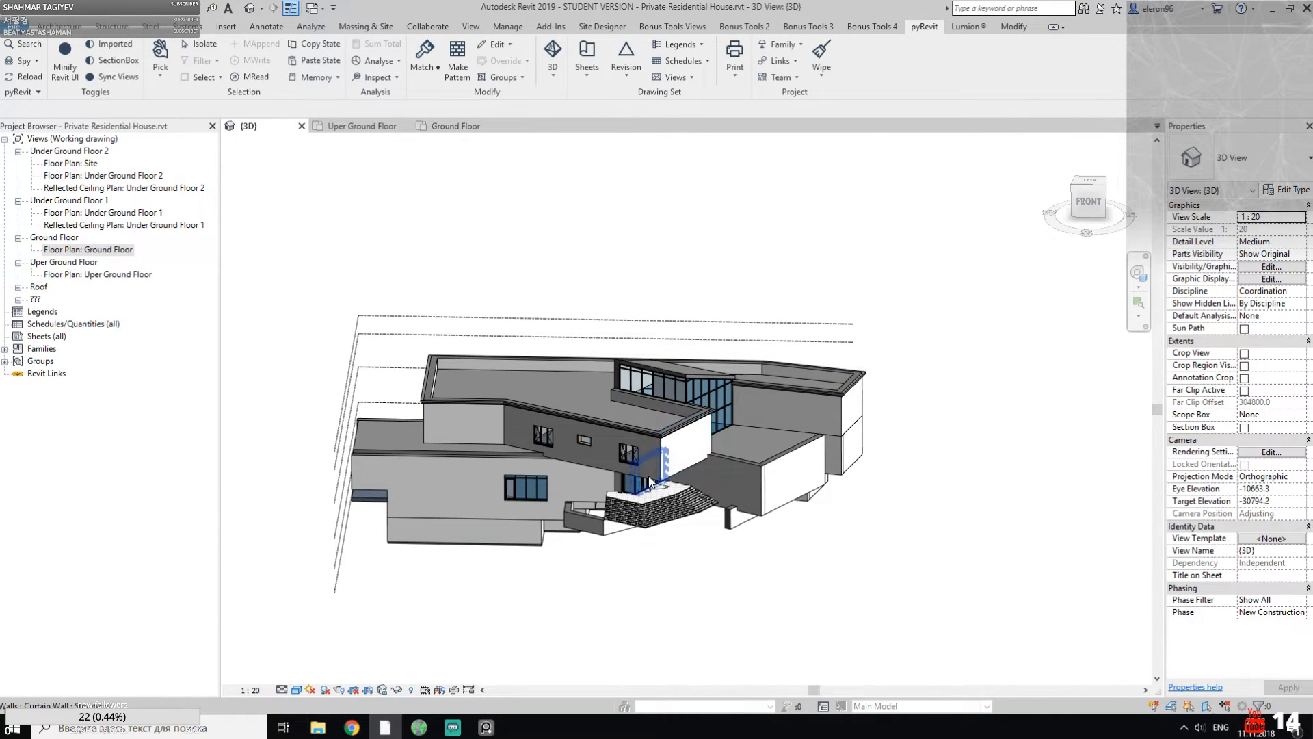
{"action": "left_click", "coordinate": [650, 474]}
{"action": "scroll", "coordinate": [650, 474], "scroll_direction": "up", "scroll_amount": 5}
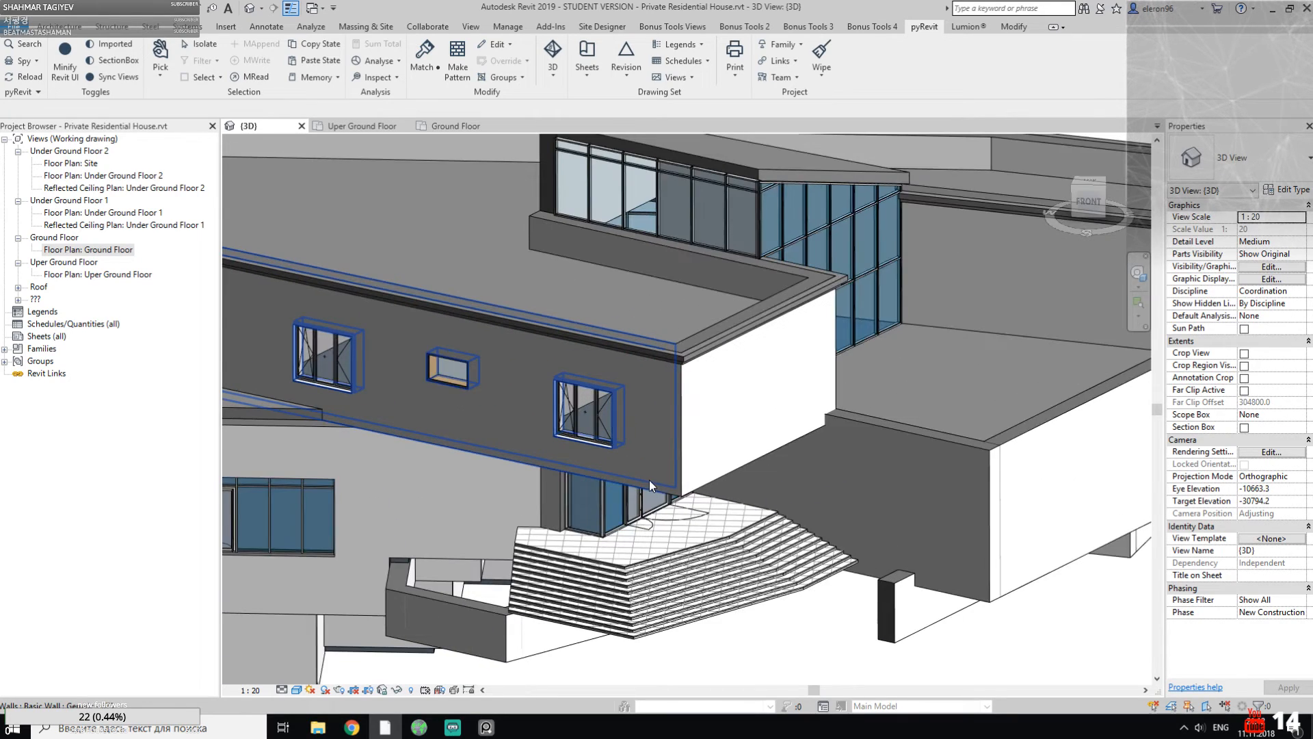
{"action": "left_click", "coordinate": [924, 26]}
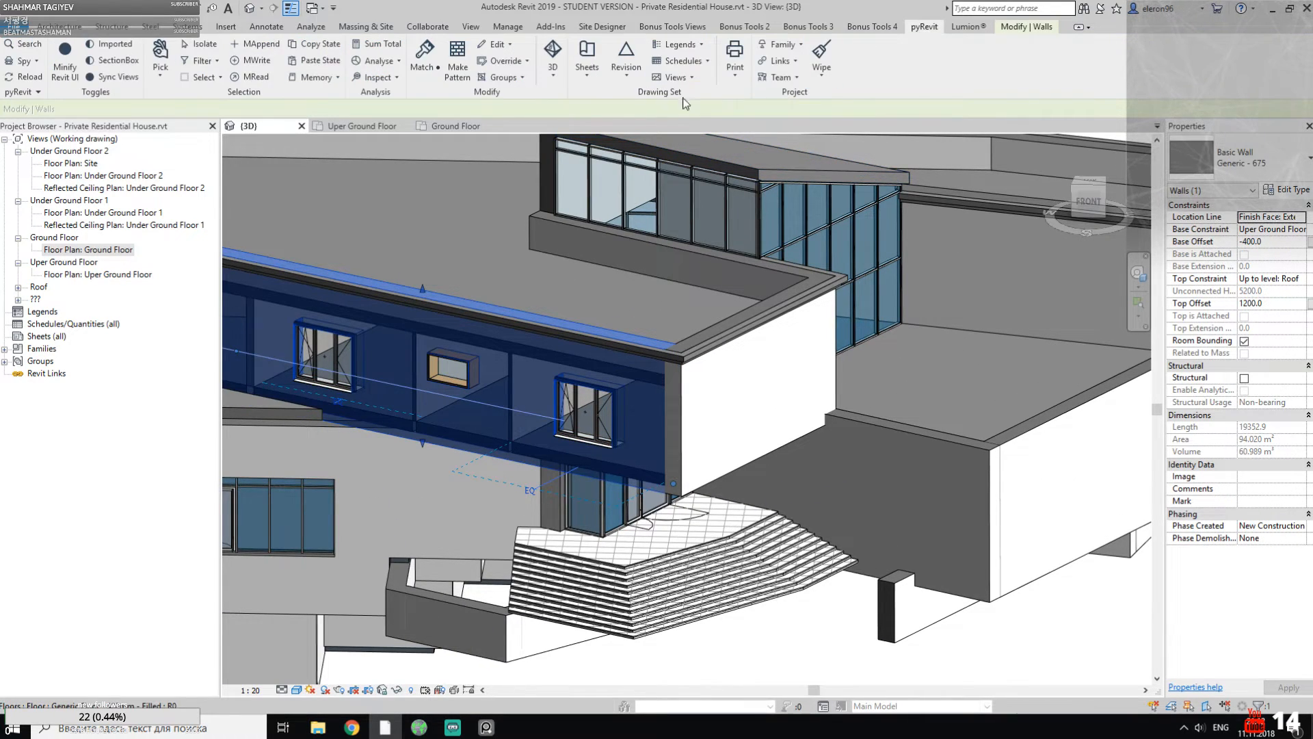
{"action": "left_click", "coordinate": [553, 75]}
{"action": "left_click", "coordinate": [595, 108]}
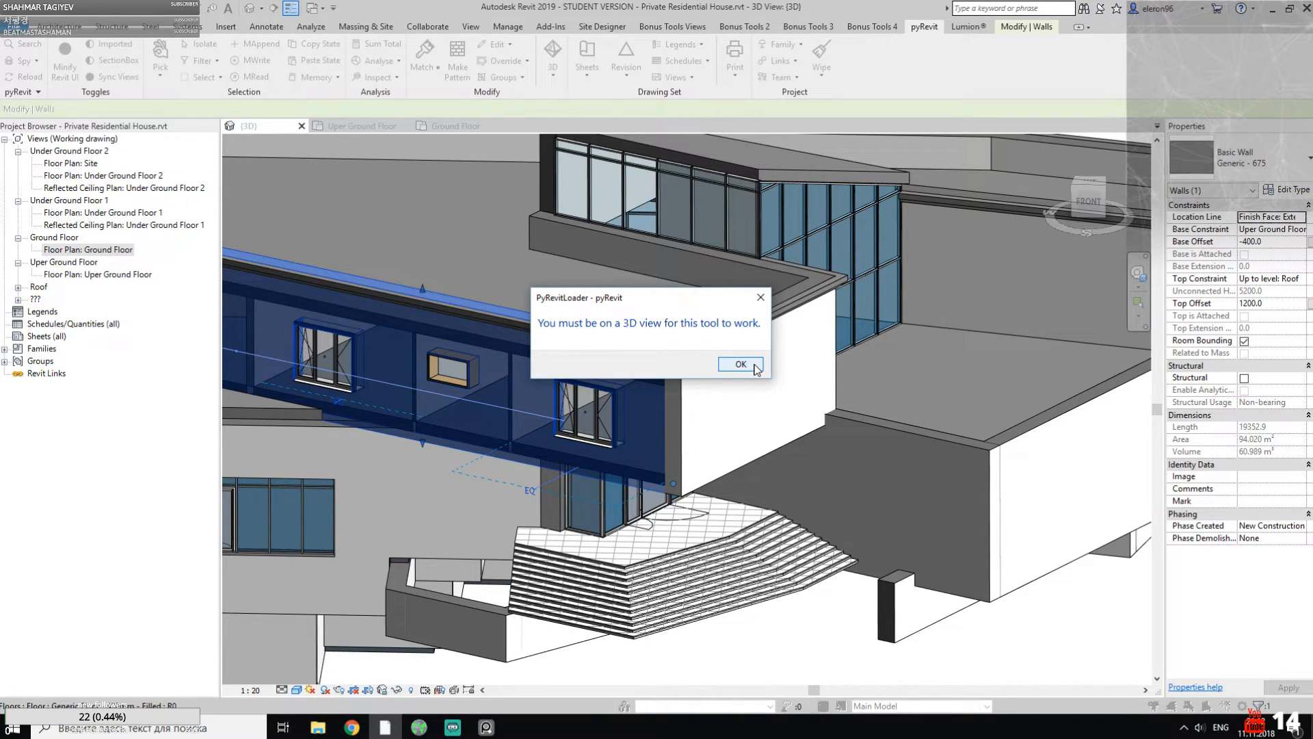
{"action": "left_click", "coordinate": [756, 369]}
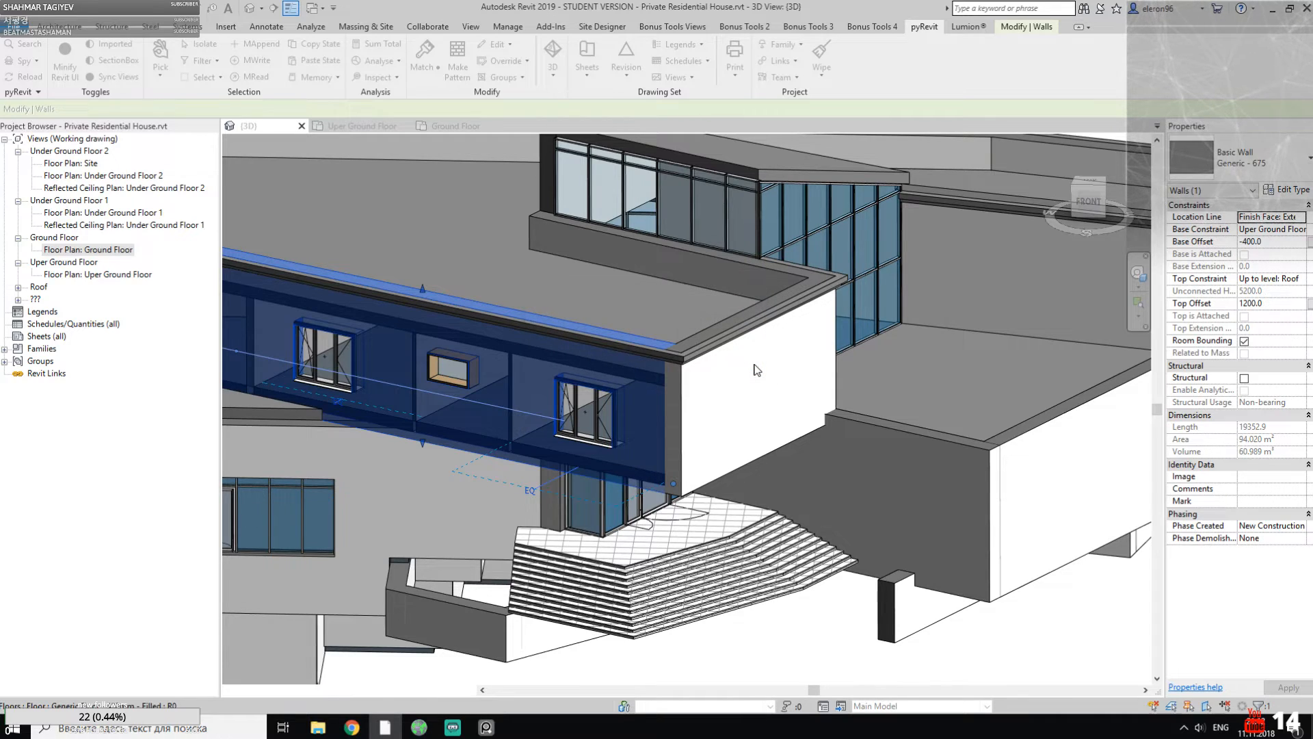
{"action": "scroll", "coordinate": [753, 366], "scroll_direction": "down", "scroll_amount": 6}
{"action": "left_click", "coordinate": [720, 524]}
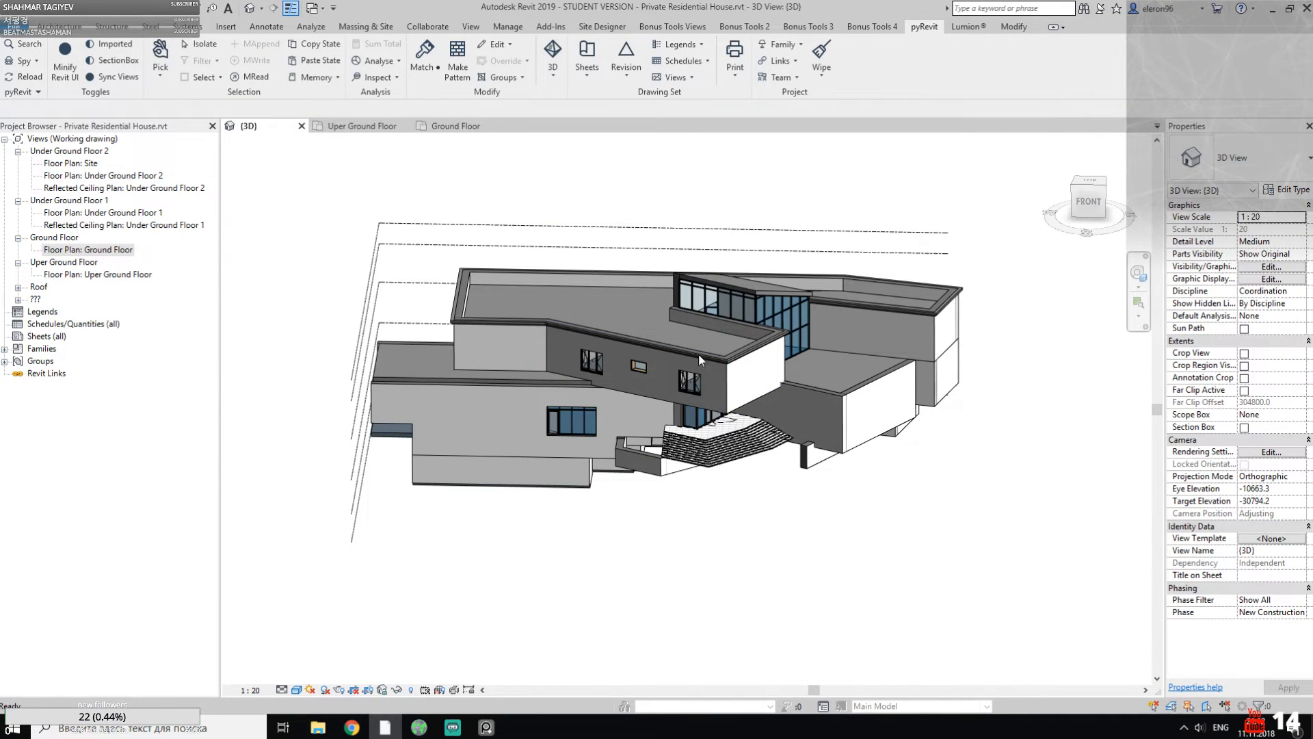
Step: Examine the lower roof beside the upper volume and its outer edges above the glazed end wall
{"action": "scroll", "coordinate": [631, 320], "scroll_direction": "up", "scroll_amount": 2}
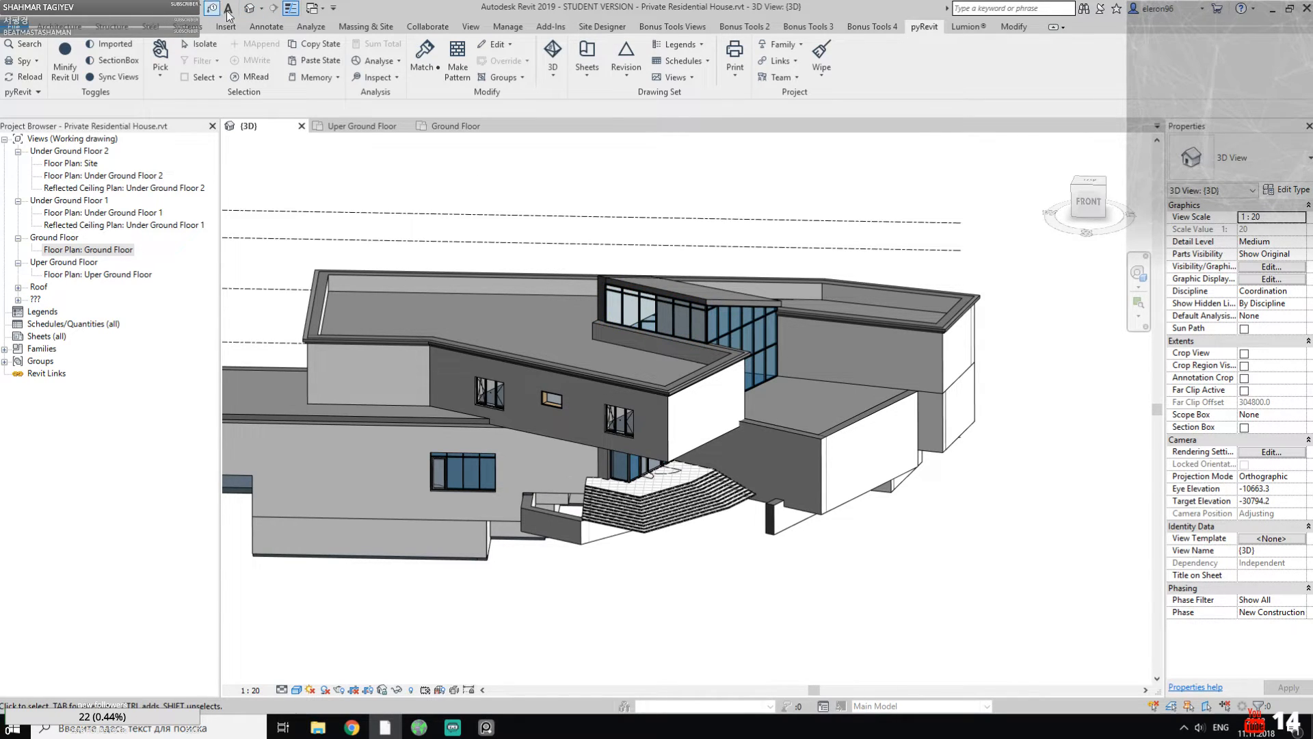
{"action": "left_click", "coordinate": [767, 245]}
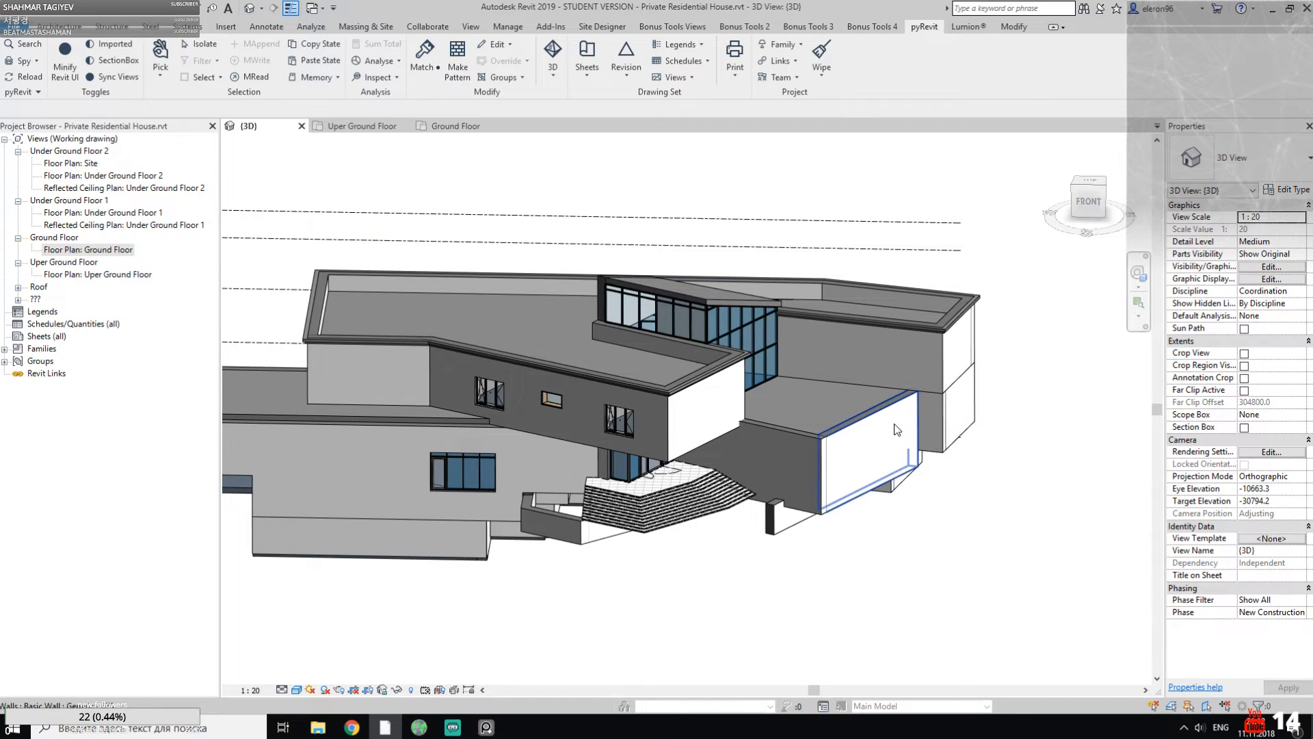
{"action": "left_click", "coordinate": [60, 26]}
{"action": "middle_click_drag", "start_coordinate": [491, 395], "coordinate": [718, 403]}
{"action": "middle_click_drag", "start_coordinate": [718, 404], "coordinate": [724, 443], "text": "shift"}
{"action": "scroll", "coordinate": [487, 404], "scroll_direction": "up", "scroll_amount": 2}
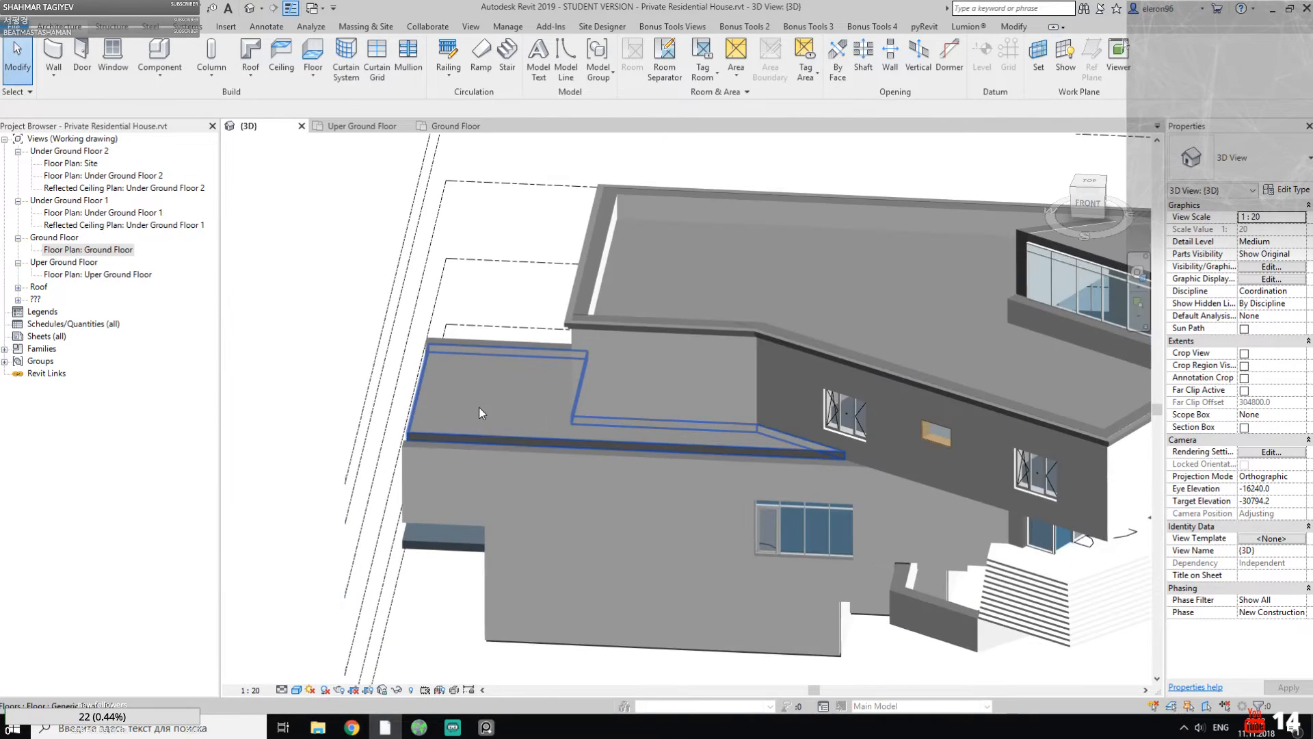
{"action": "middle_click_drag", "start_coordinate": [477, 410], "coordinate": [825, 490], "text": "shift"}
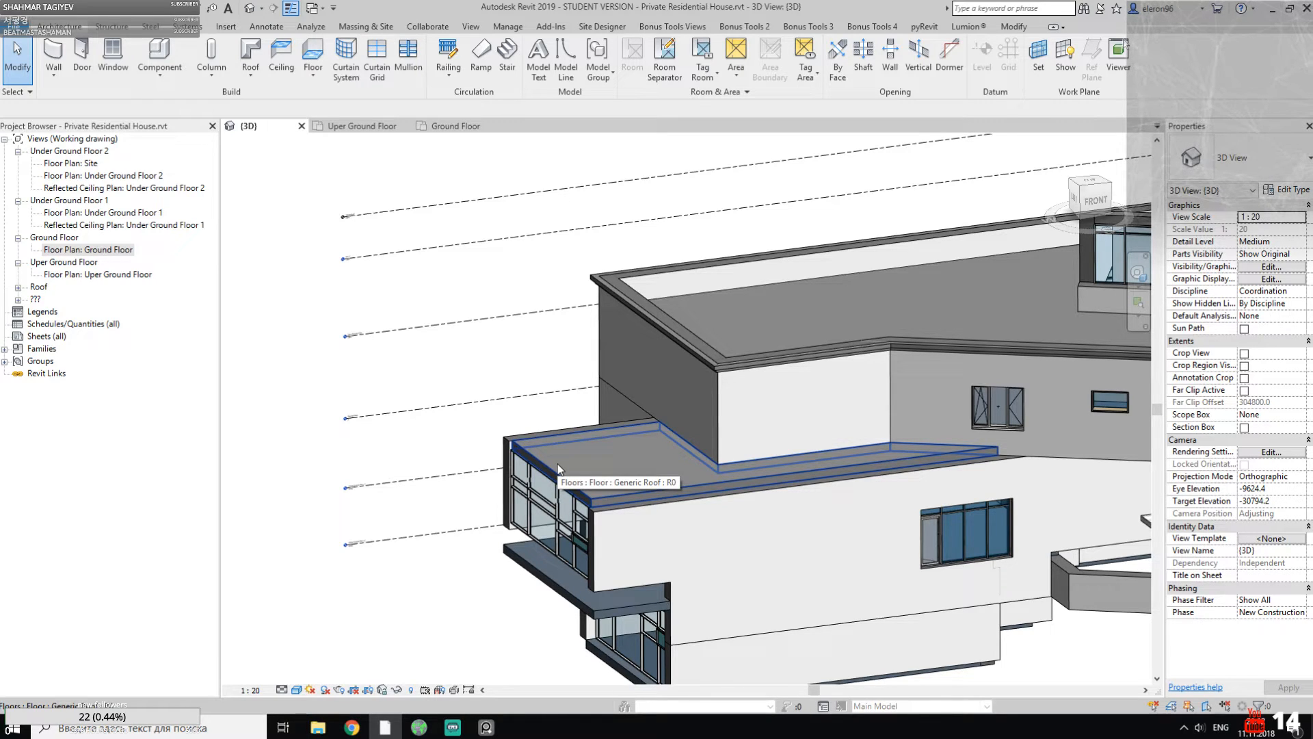
{"action": "middle_click_drag", "start_coordinate": [889, 480], "coordinate": [297, 342]}
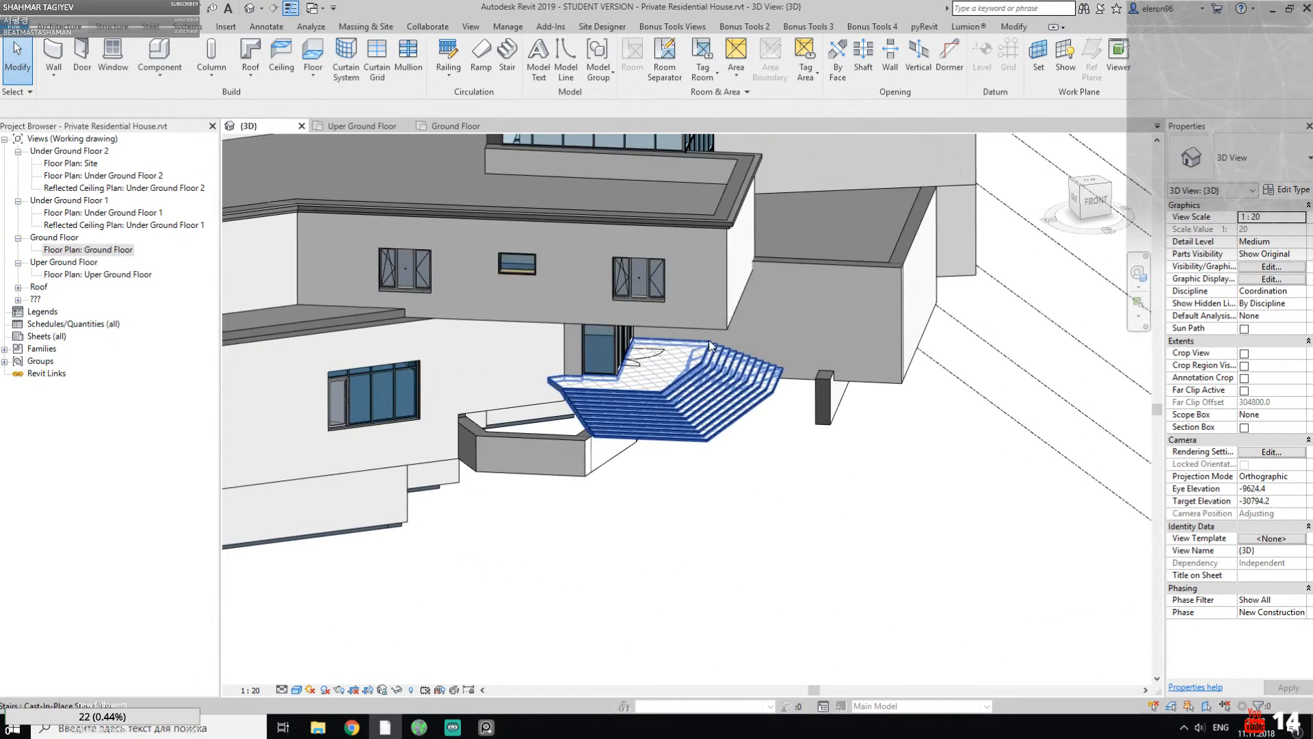
{"action": "left_click", "coordinate": [851, 387]}
{"action": "middle_click_drag", "start_coordinate": [852, 386], "coordinate": [753, 395], "text": "shift"}
{"action": "key", "text": "Escape"}
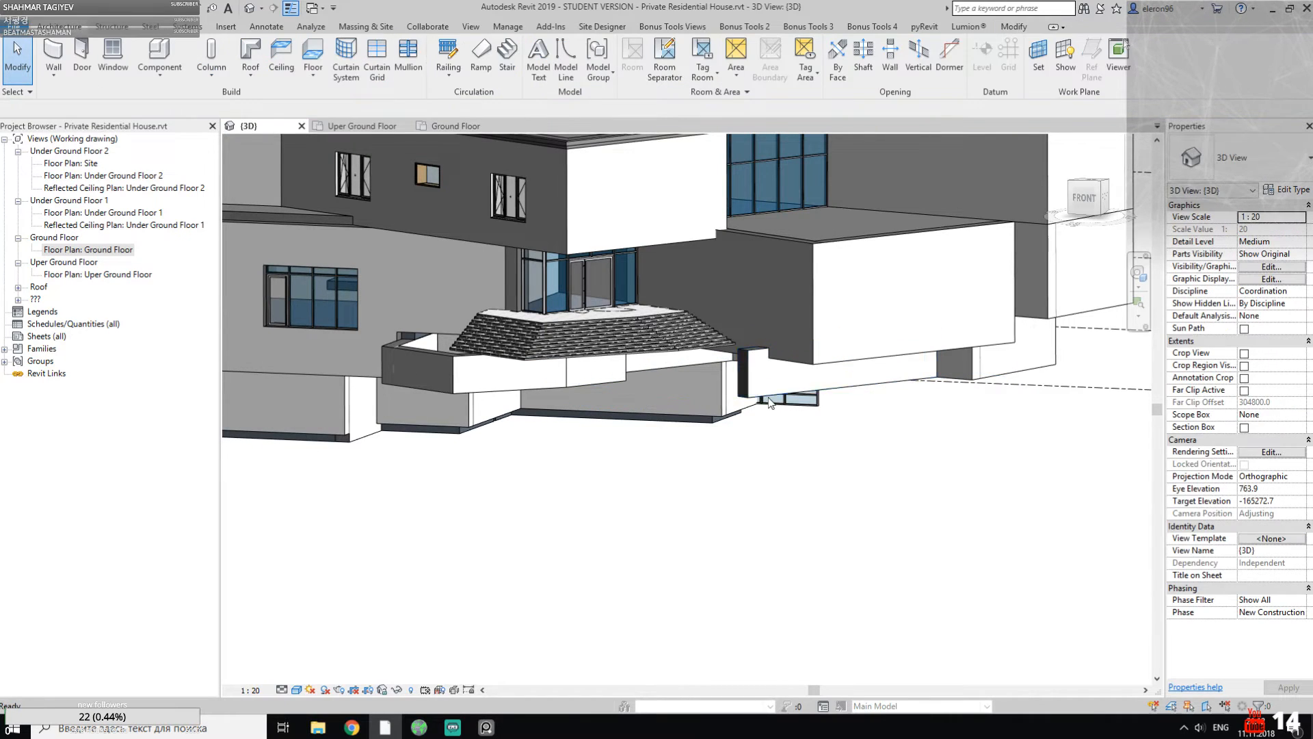
{"action": "key", "text": "a"}
{"action": "key", "text": "l"}
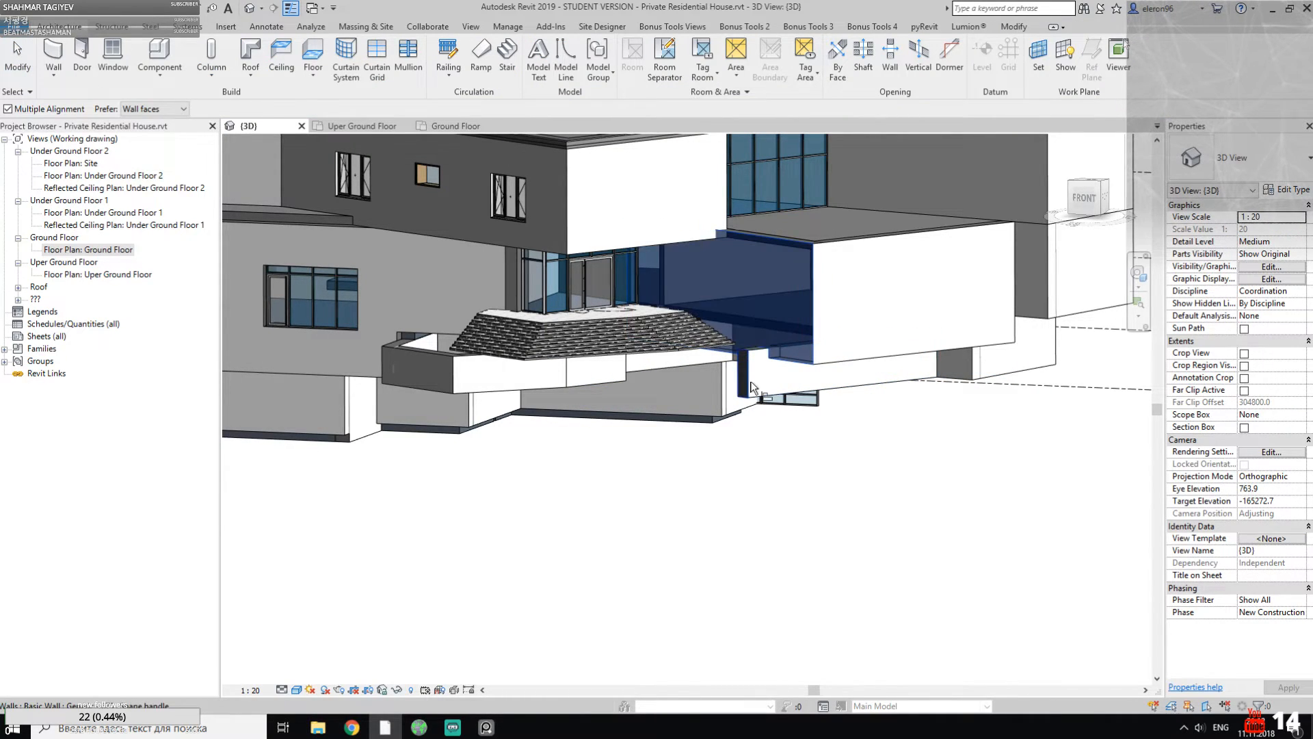
{"action": "key", "text": "Escape"}
{"action": "key", "text": "Escape"}
Step: Open the Ground Floor plan at the entrance stairs near grids C and D
{"action": "middle_click_drag", "start_coordinate": [850, 454], "coordinate": [794, 442], "text": "shift"}
{"action": "scroll", "coordinate": [714, 442], "scroll_direction": "up", "scroll_amount": 3}
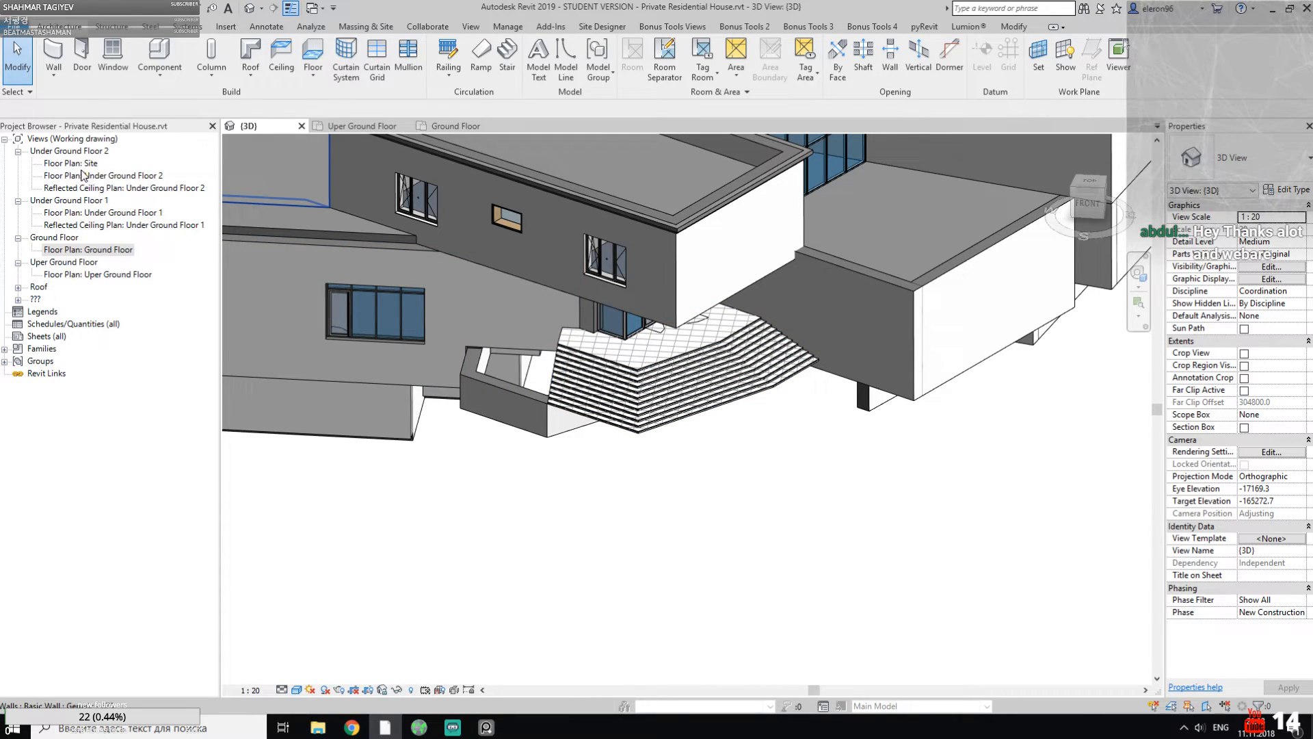
{"action": "double_click", "coordinate": [71, 249]}
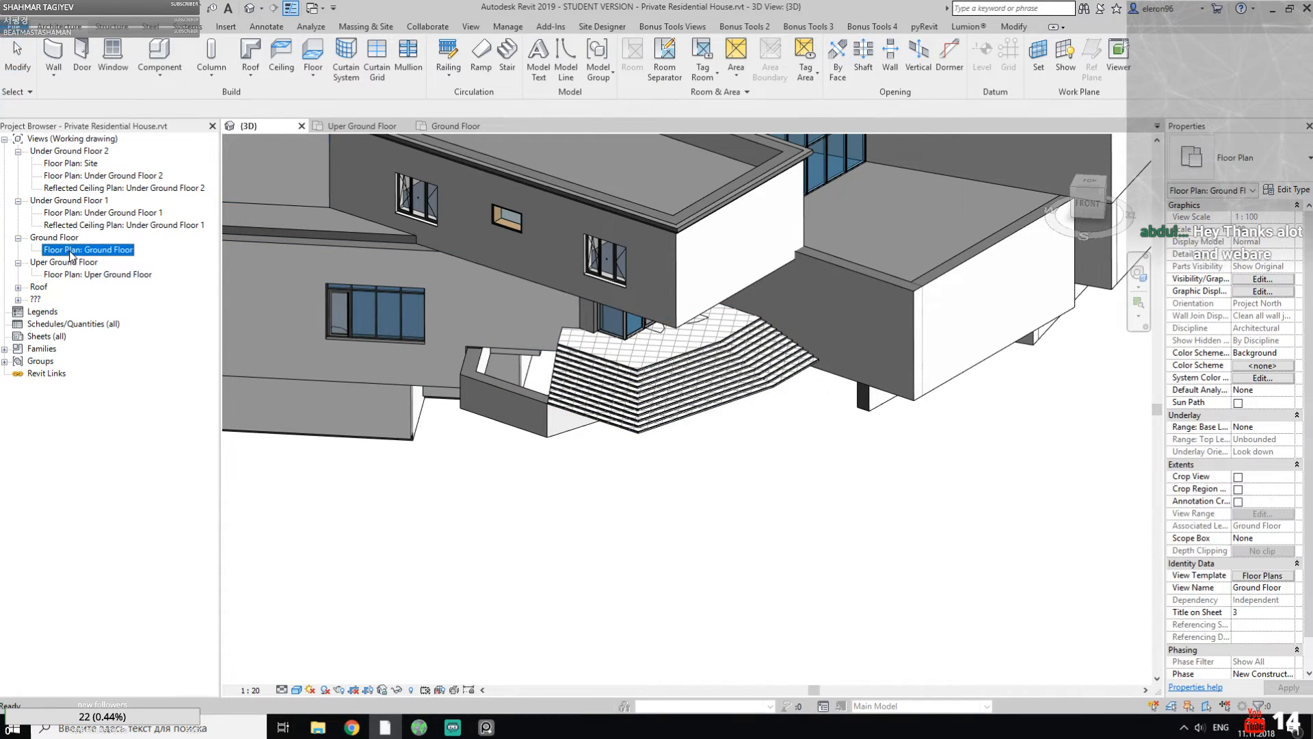
{"action": "scroll", "coordinate": [750, 484], "scroll_direction": "down", "scroll_amount": 6}
{"action": "scroll", "coordinate": [677, 417], "scroll_direction": "up", "scroll_amount": 6}
{"action": "scroll", "coordinate": [682, 434], "scroll_direction": "up", "scroll_amount": 2}
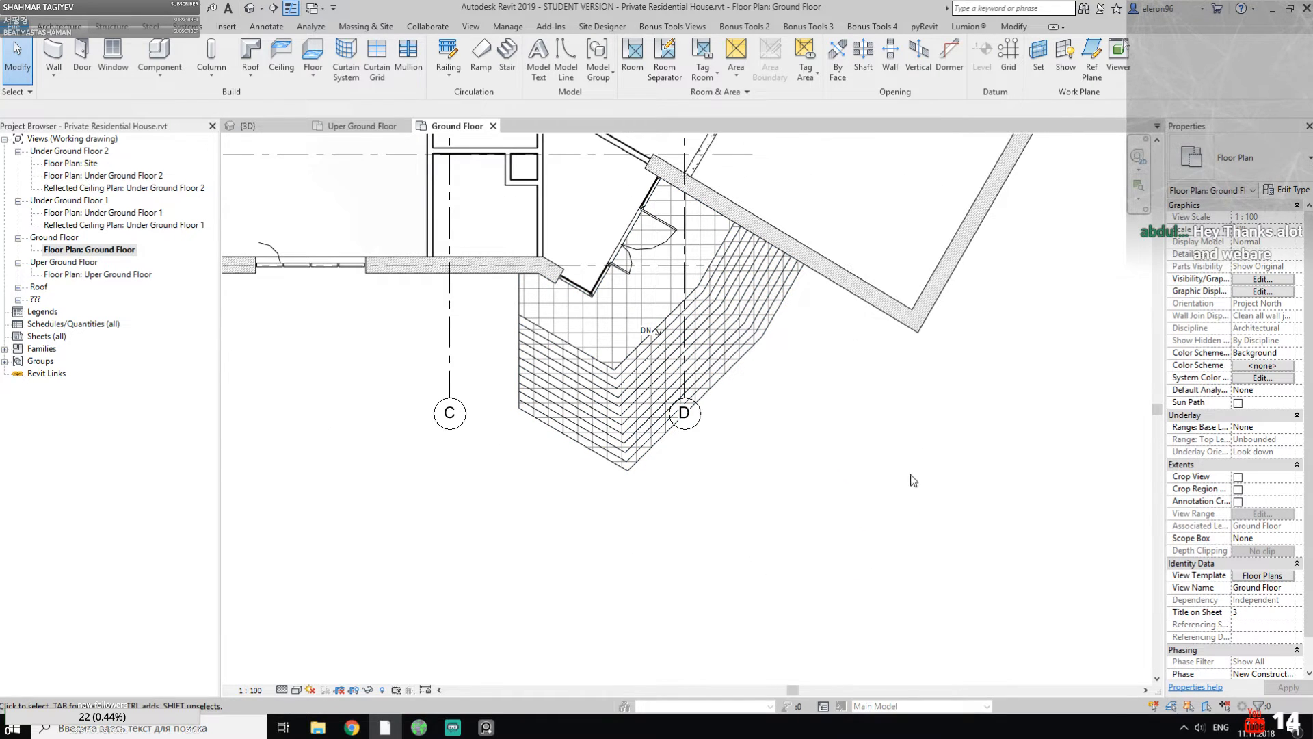
Step: Set the Ground Floor plan's underlay base level to Uper Ground Floor
{"action": "left_click", "coordinate": [1294, 432]}
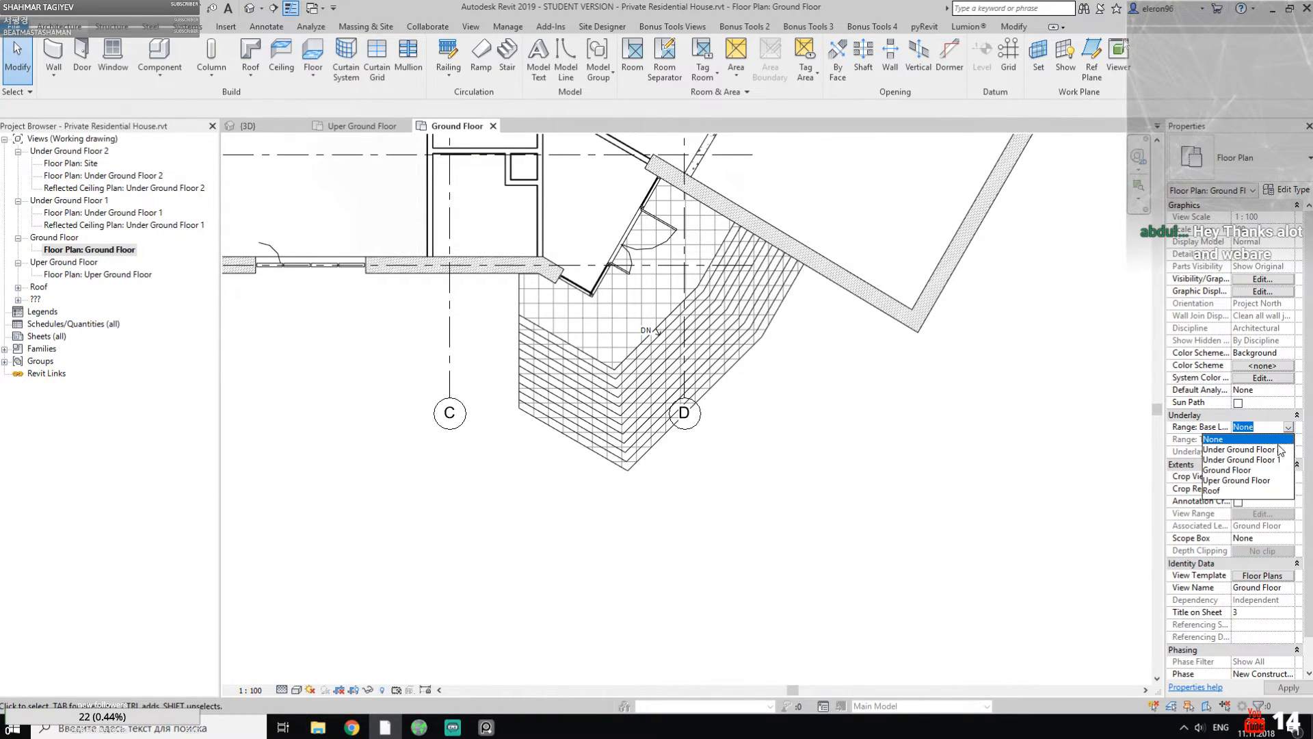
{"action": "left_click", "coordinate": [1258, 457]}
{"action": "left_click", "coordinate": [1272, 426]}
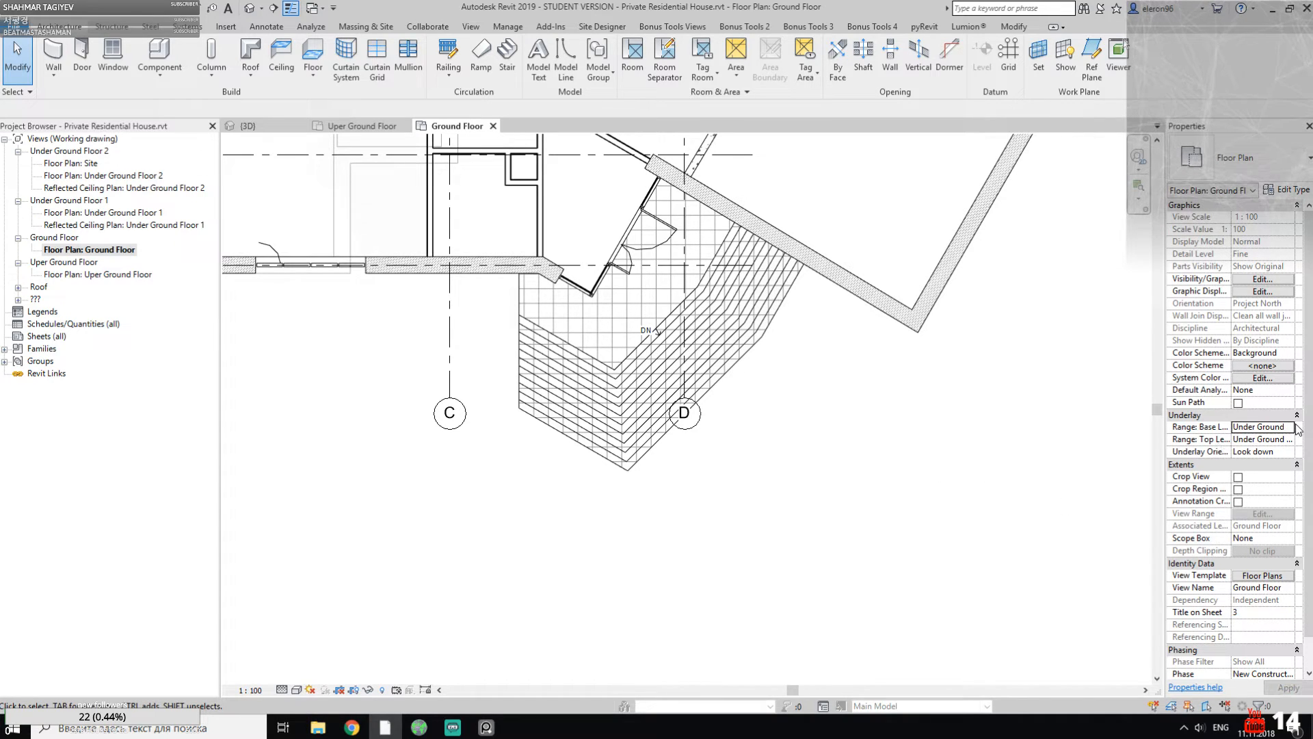
{"action": "left_click", "coordinate": [1288, 426]}
{"action": "left_click", "coordinate": [1253, 481]}
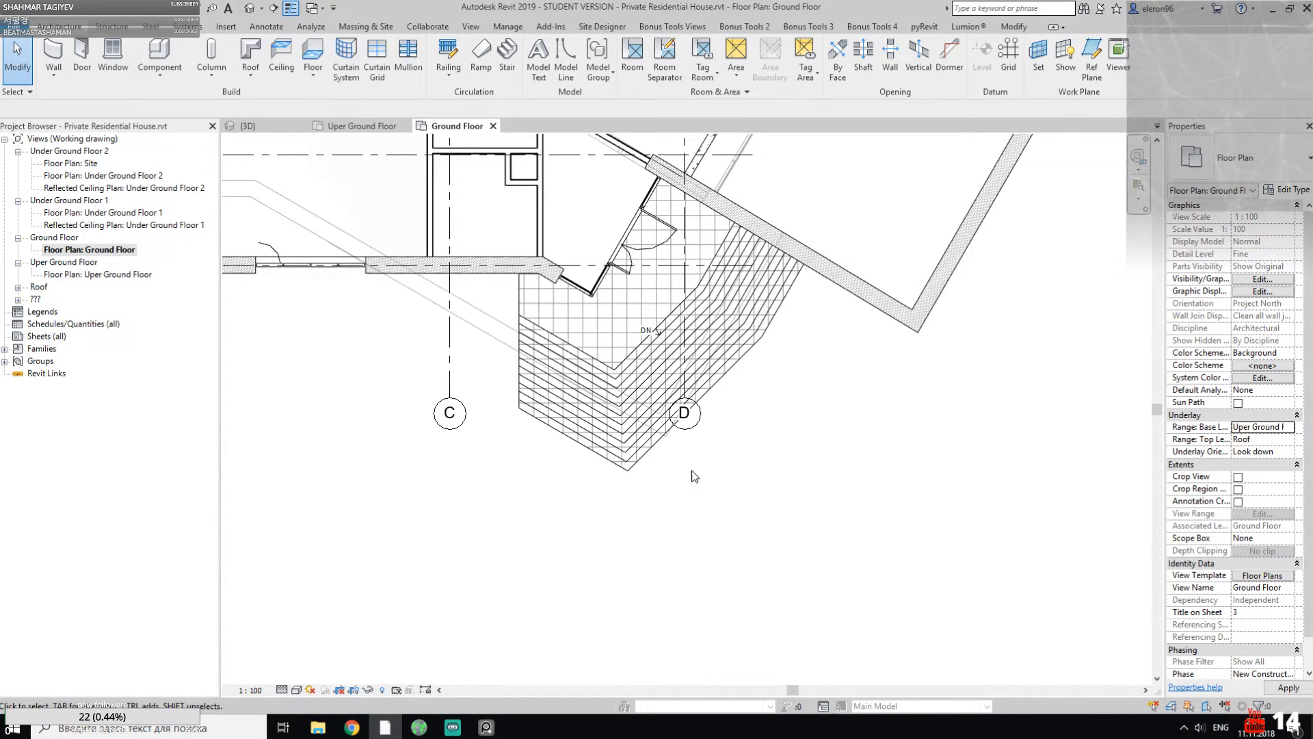
Step: Check the entrance reference photo and place a 610 x 610mm M_Rectangular architectural column on the stairs beside grid bubble D
{"action": "scroll", "coordinate": [667, 478], "scroll_direction": "up", "scroll_amount": 5}
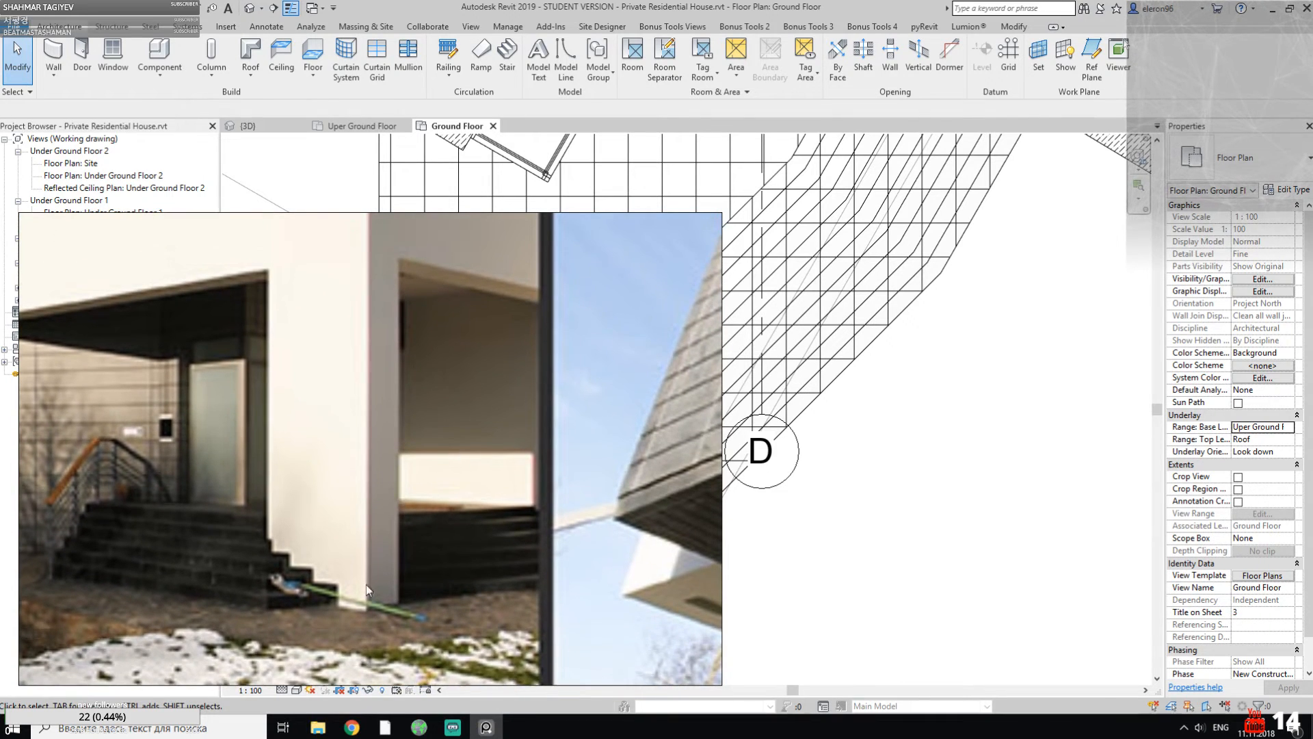
{"action": "left_click", "coordinate": [486, 726]}
{"action": "middle_click_drag", "start_coordinate": [757, 516], "coordinate": [729, 557]}
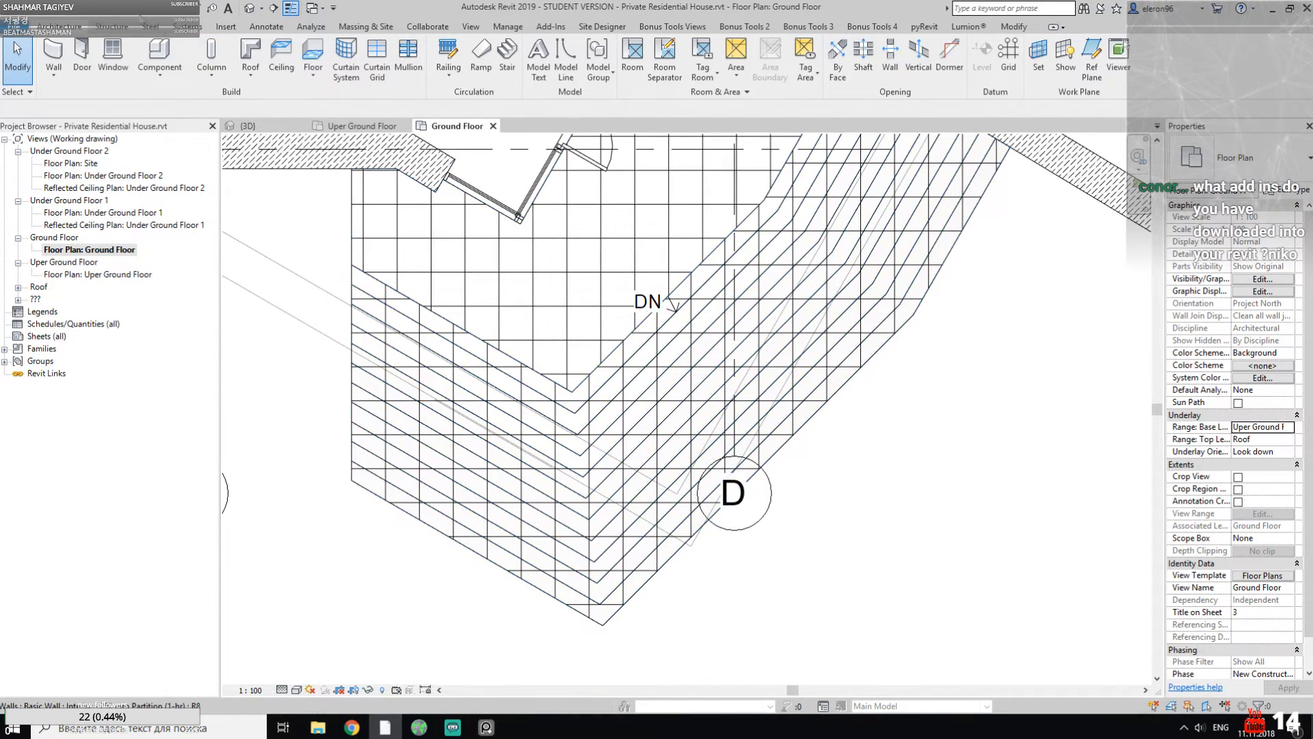
{"action": "left_click", "coordinate": [212, 76]}
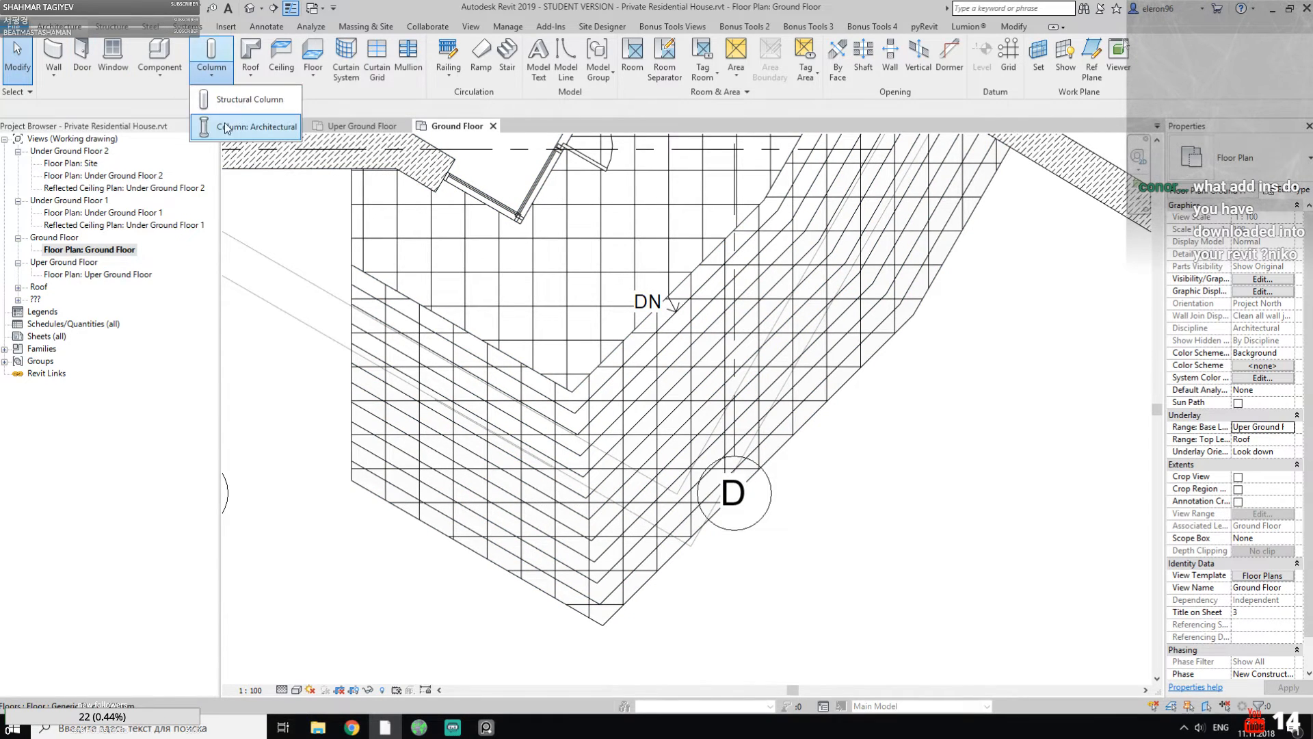
{"action": "left_click", "coordinate": [253, 127]}
{"action": "left_click", "coordinate": [1241, 157]}
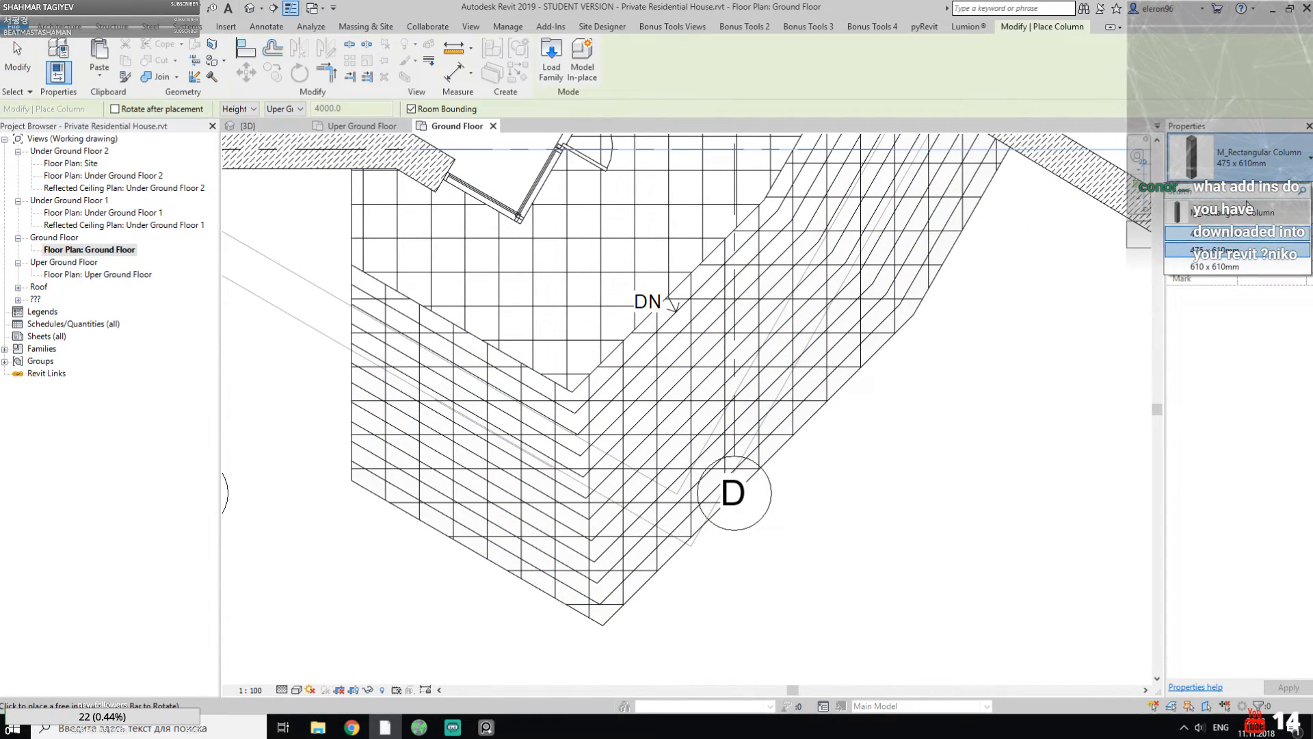
{"action": "left_click", "coordinate": [1229, 266]}
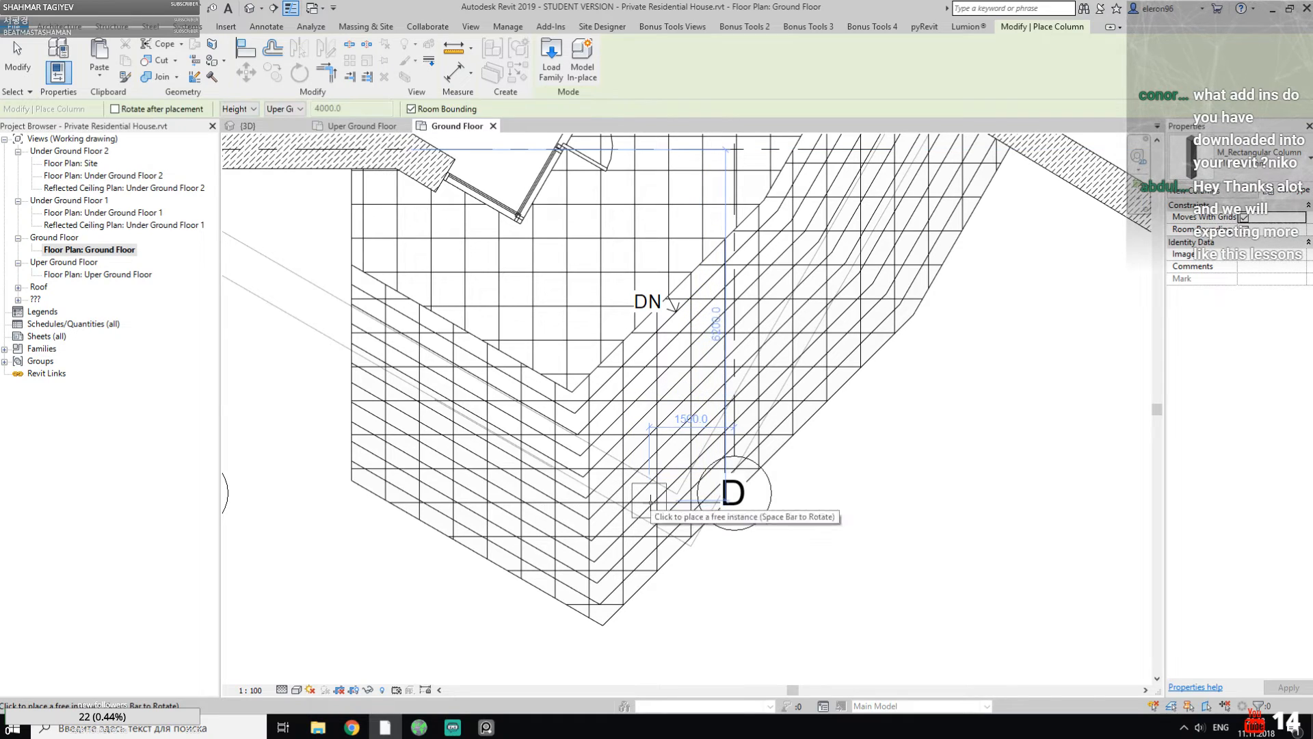
{"action": "scroll", "coordinate": [657, 499], "scroll_direction": "up", "scroll_amount": 3}
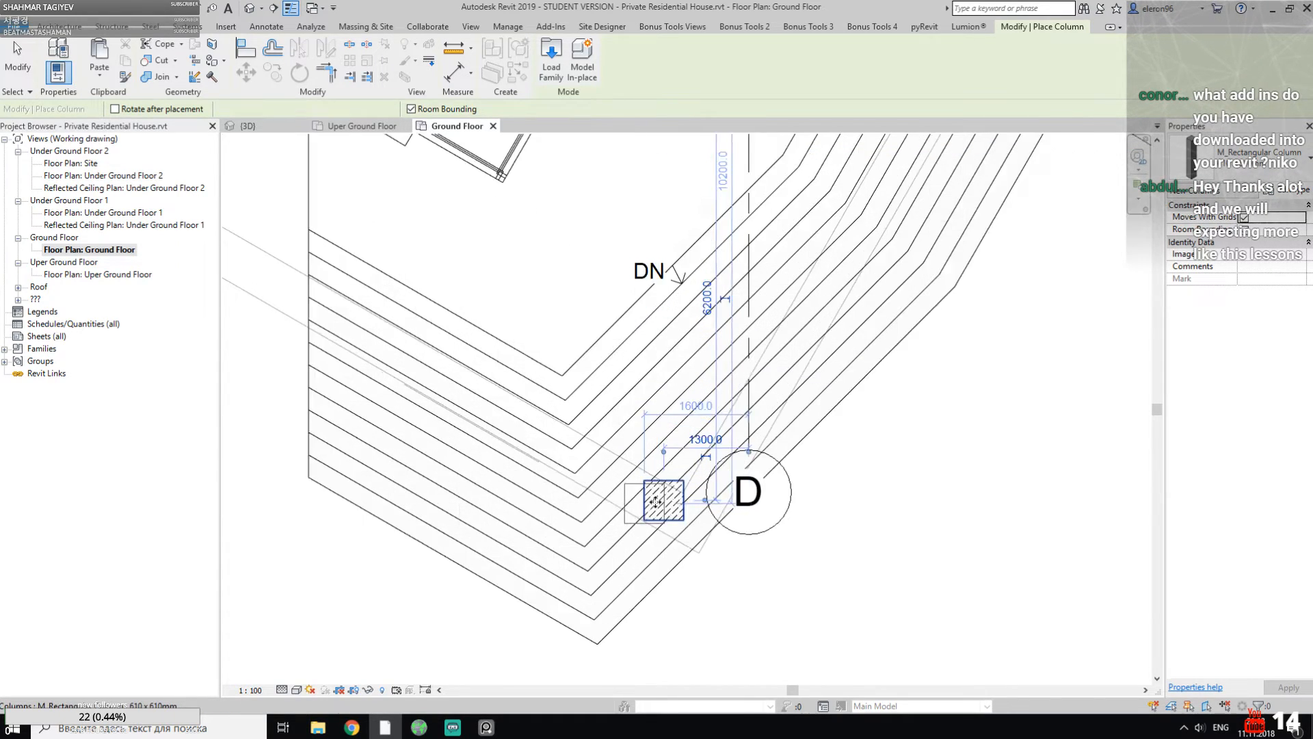
{"action": "left_click", "coordinate": [673, 505]}
{"action": "key", "text": "Escape"}
Step: Align the column's lower face with the outer face of the upper floor wall shown in the underlay
{"action": "key", "text": "a"}
{"action": "key", "text": "l"}
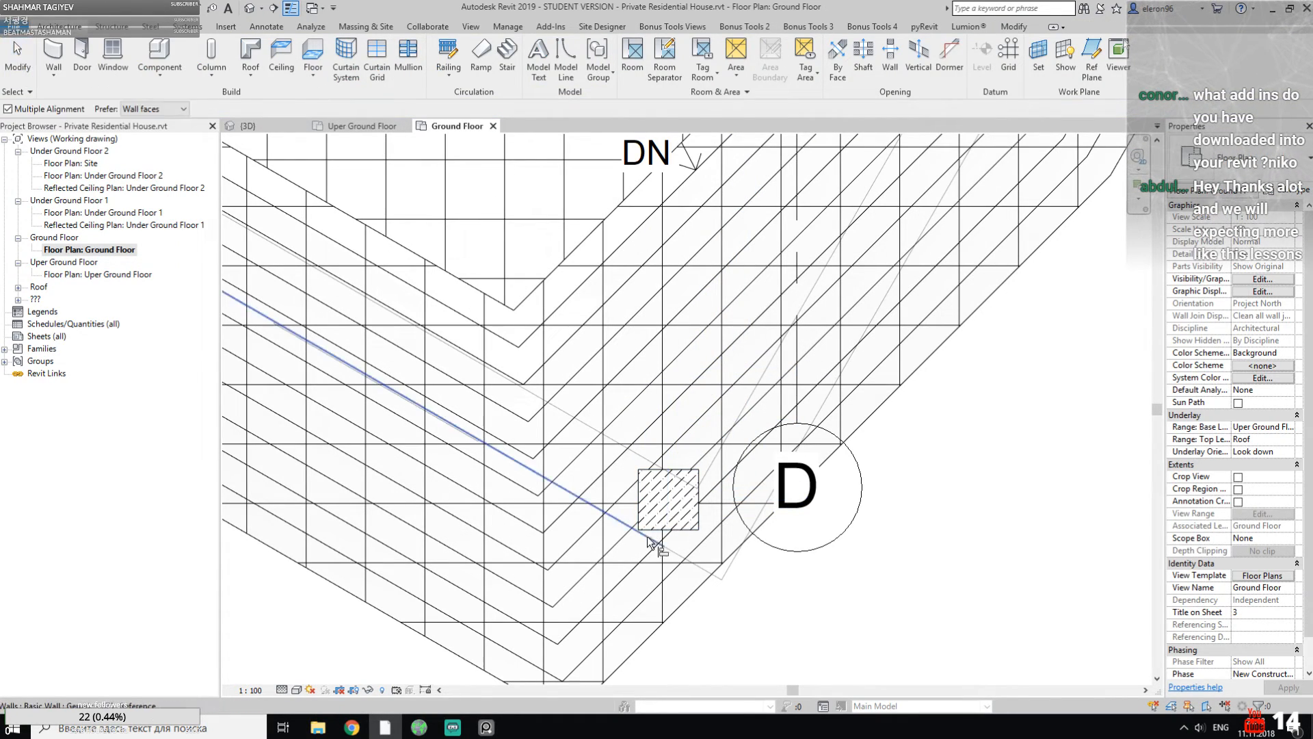
{"action": "left_click", "coordinate": [660, 528]}
{"action": "key", "text": "Escape"}
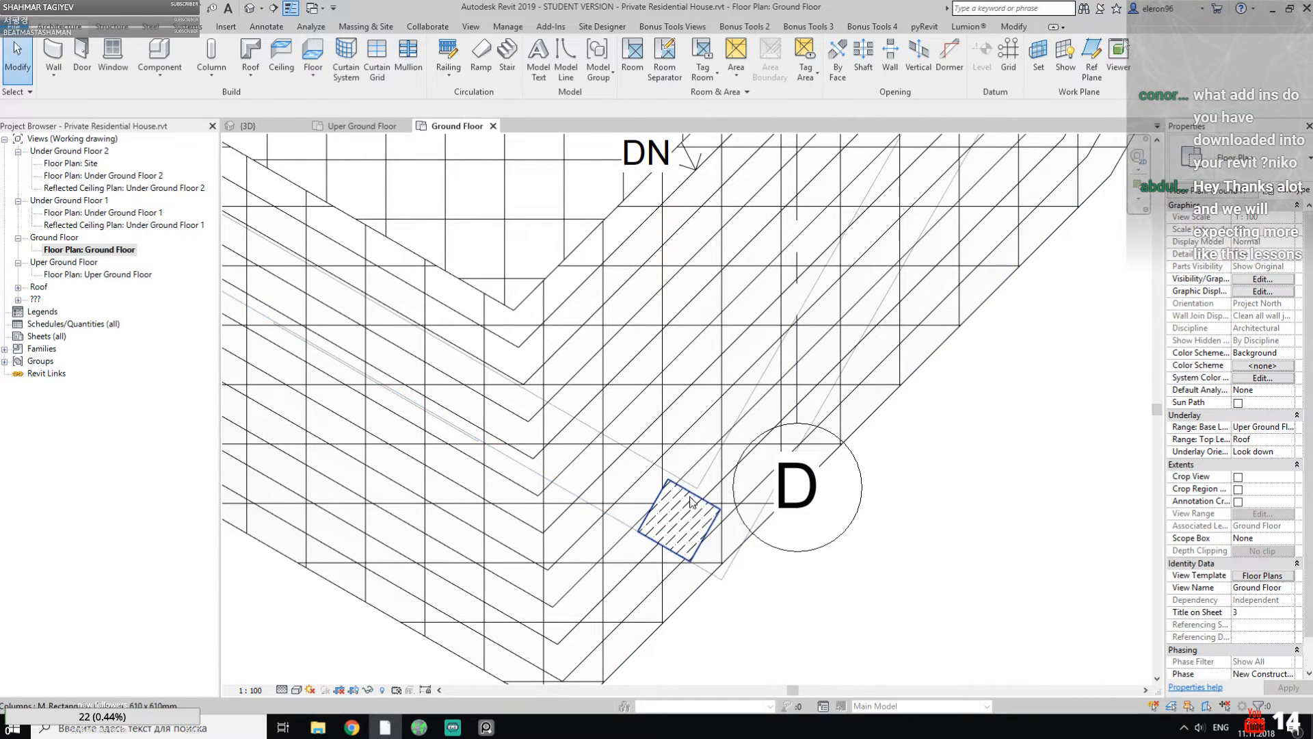
Step: Measure the thickness of the upper floor wall at its corner beside the column
{"action": "scroll", "coordinate": [687, 494], "scroll_direction": "up", "scroll_amount": 3}
{"action": "left_click", "coordinate": [171, 8]}
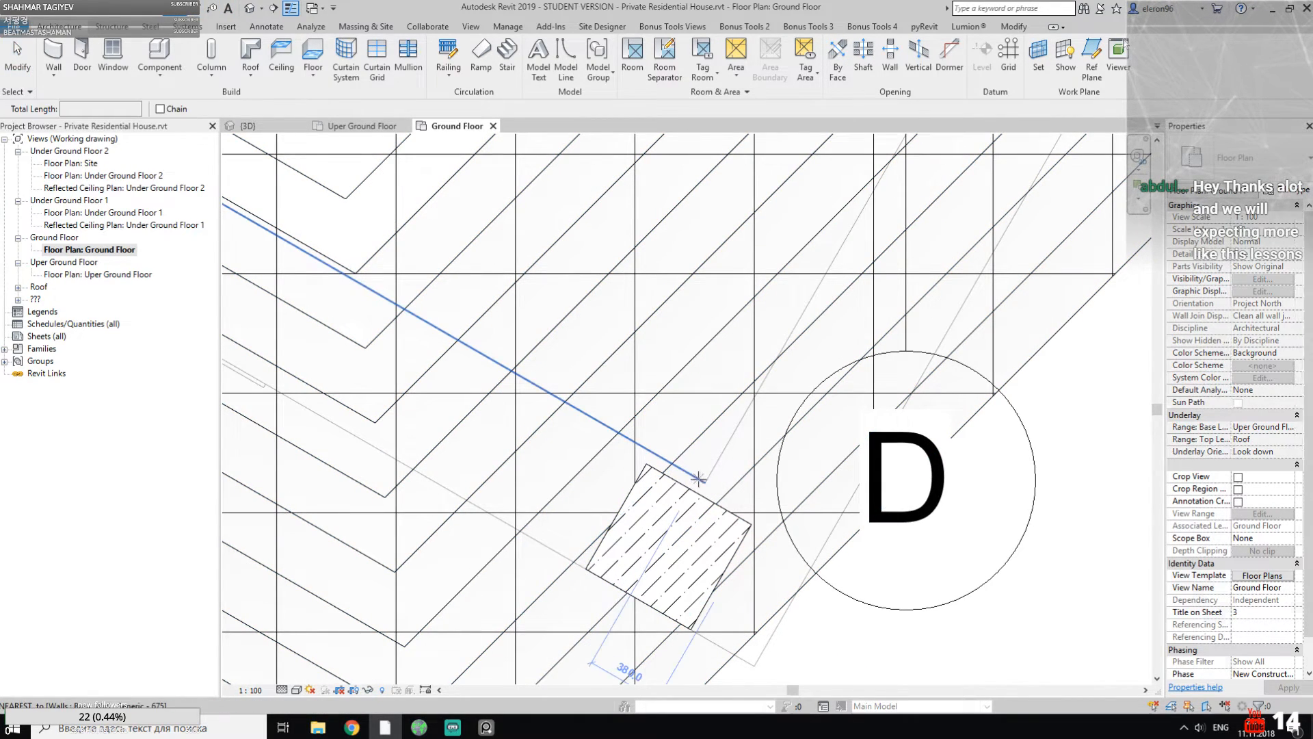
{"action": "left_click", "coordinate": [705, 483]}
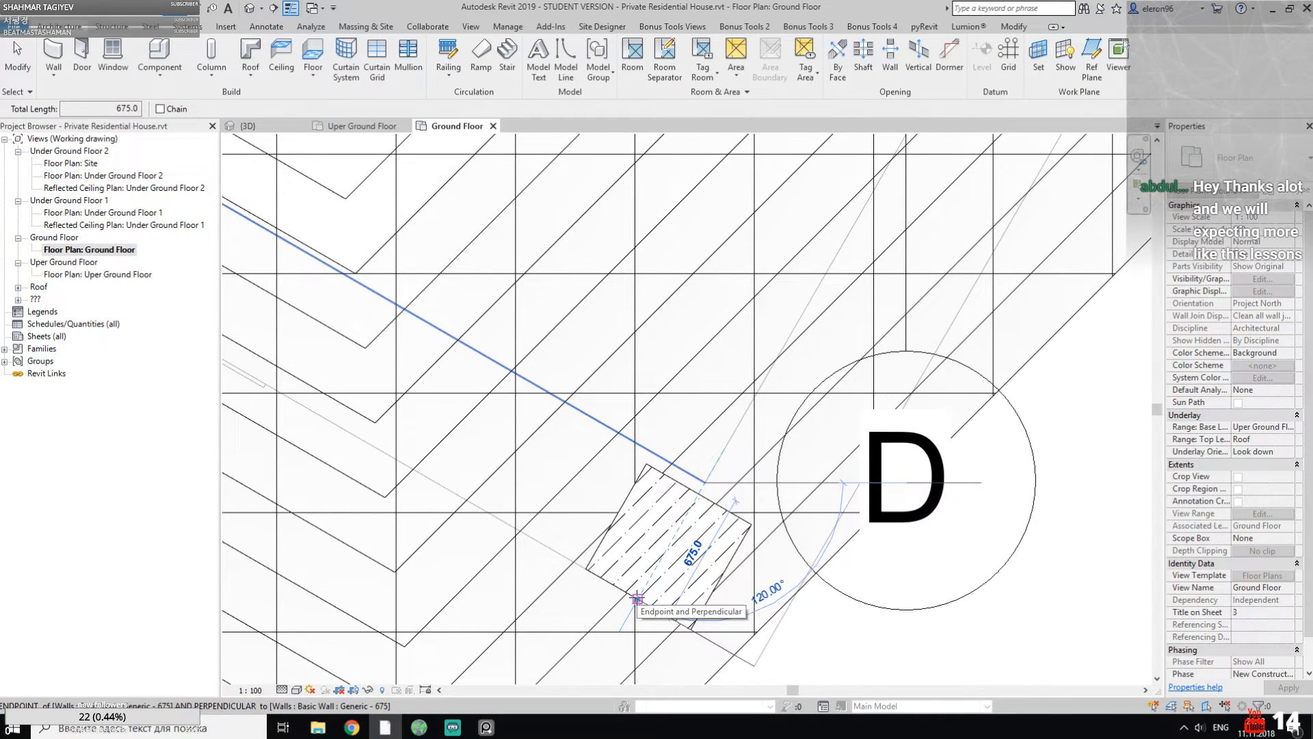
{"action": "key", "text": "Escape"}
{"action": "key", "text": "Escape"}
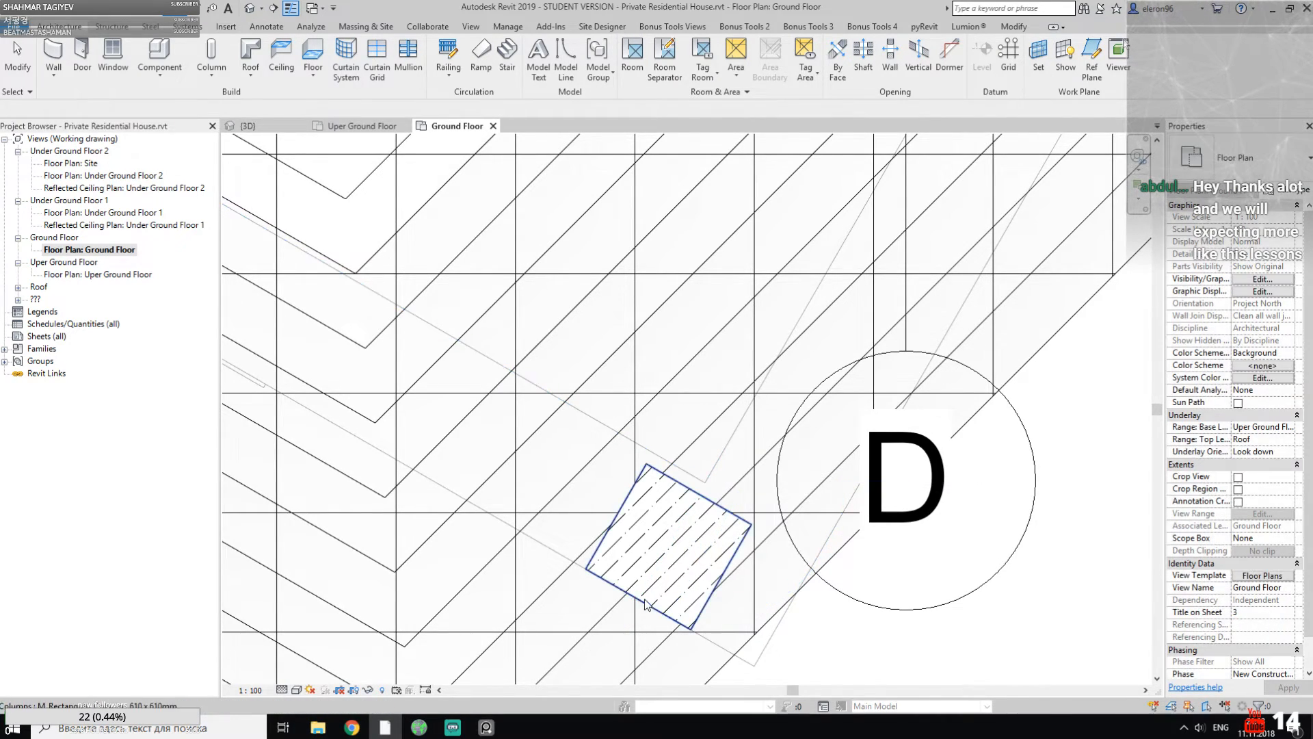
Step: Set the depth and width of the column's type to 675 mm
{"action": "left_click", "coordinate": [732, 555]}
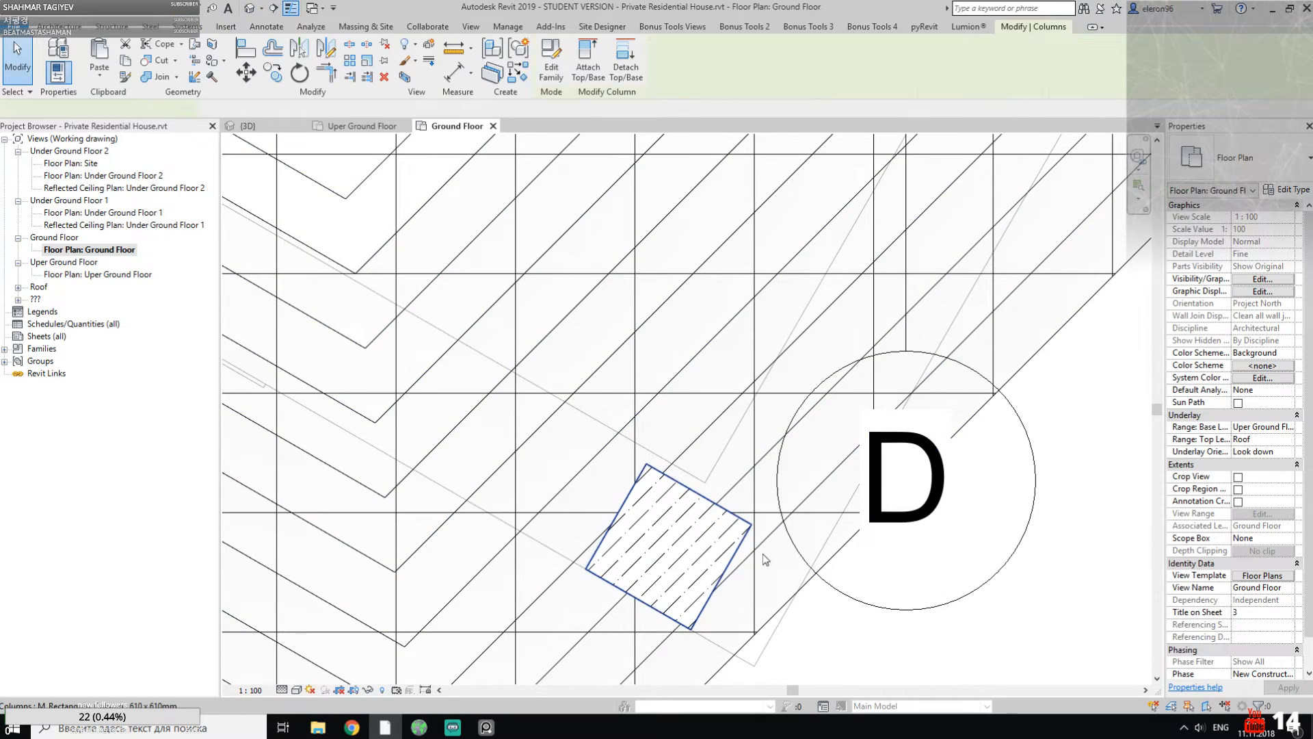
{"action": "left_click", "coordinate": [1284, 189]}
{"action": "left_click", "coordinate": [964, 336]}
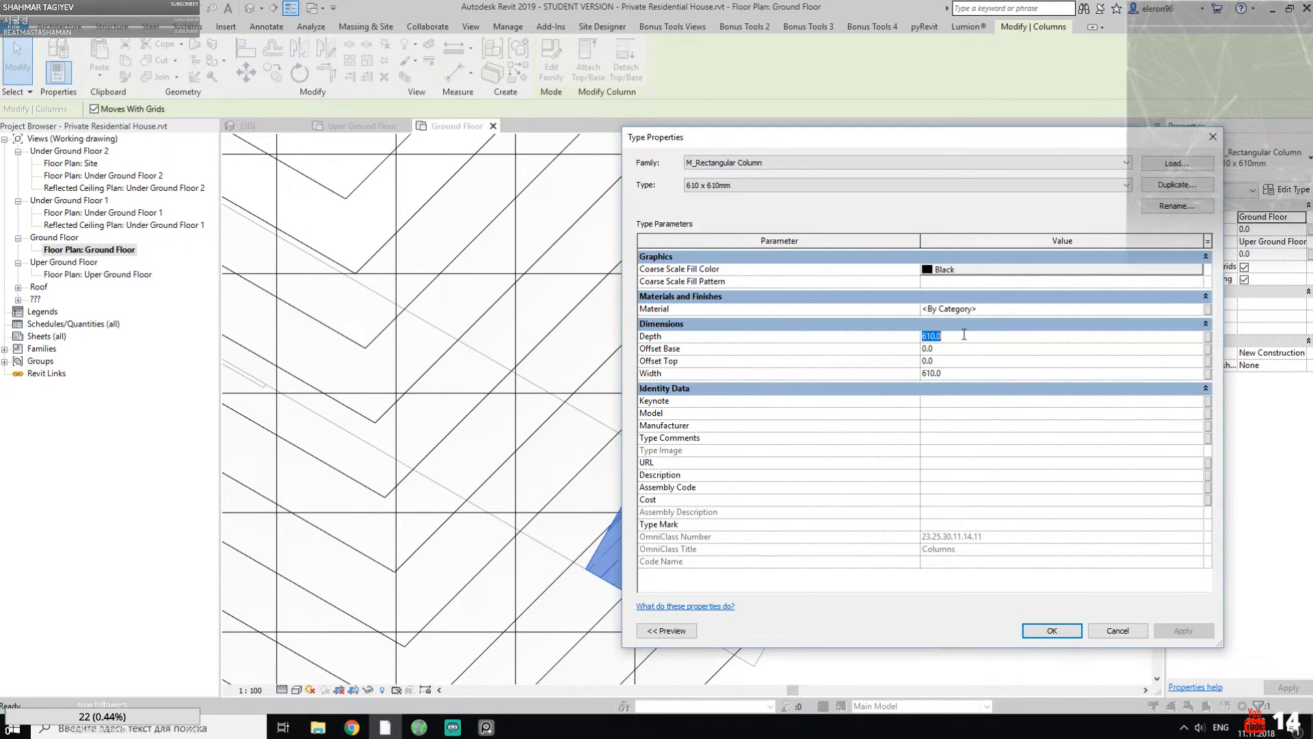
{"action": "type", "text": "675"}
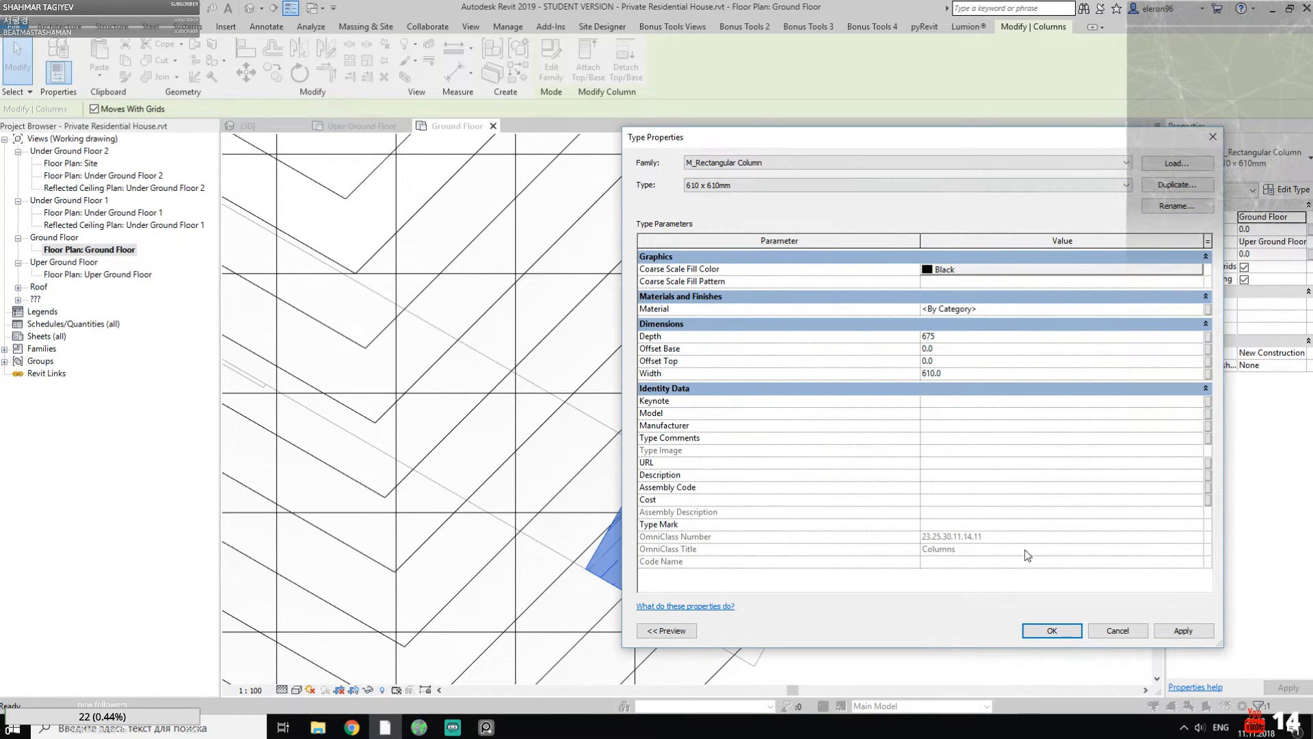
{"action": "left_click", "coordinate": [962, 373]}
{"action": "type", "text": "675"}
Step: Rename the column type to 675 x 675mm and apply the type changes
{"action": "left_click", "coordinate": [1176, 205]}
{"action": "left_click", "coordinate": [902, 395]}
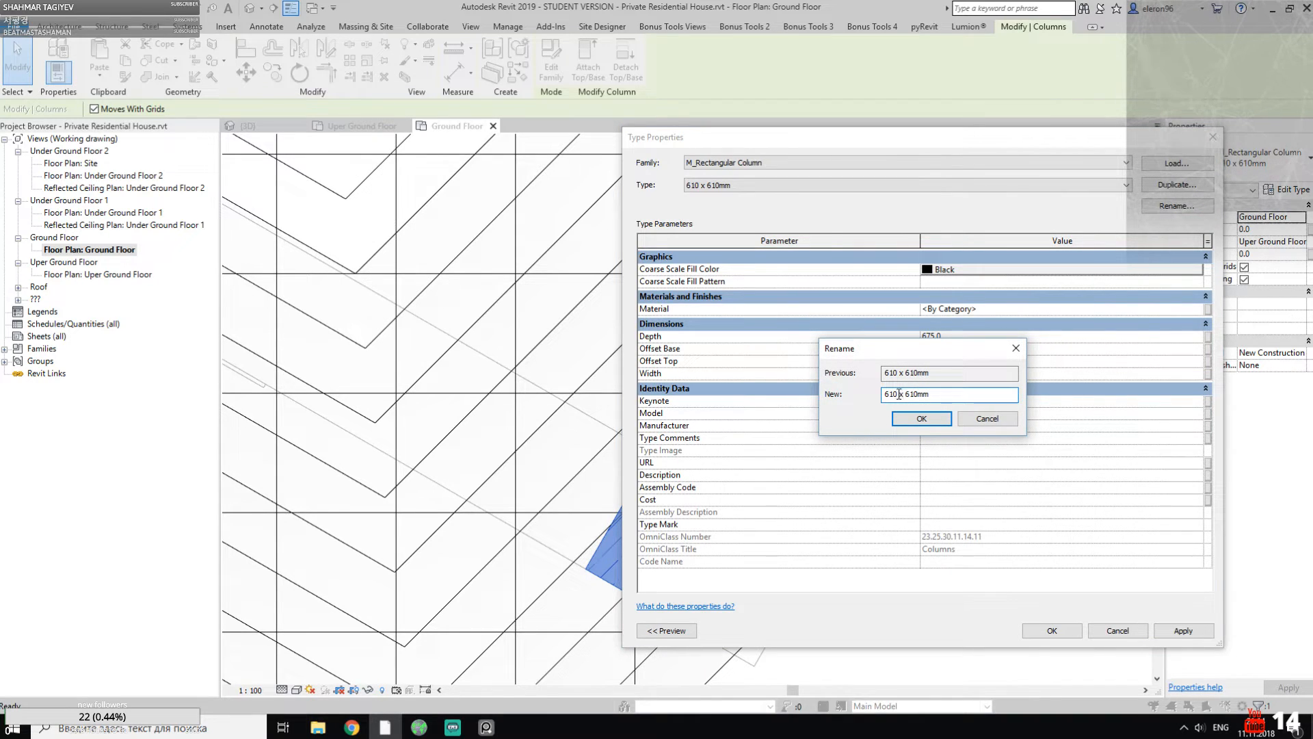
{"action": "key", "text": "BackSpace"}
{"action": "key", "text": "BackSpace"}
{"action": "type", "text": "75"}
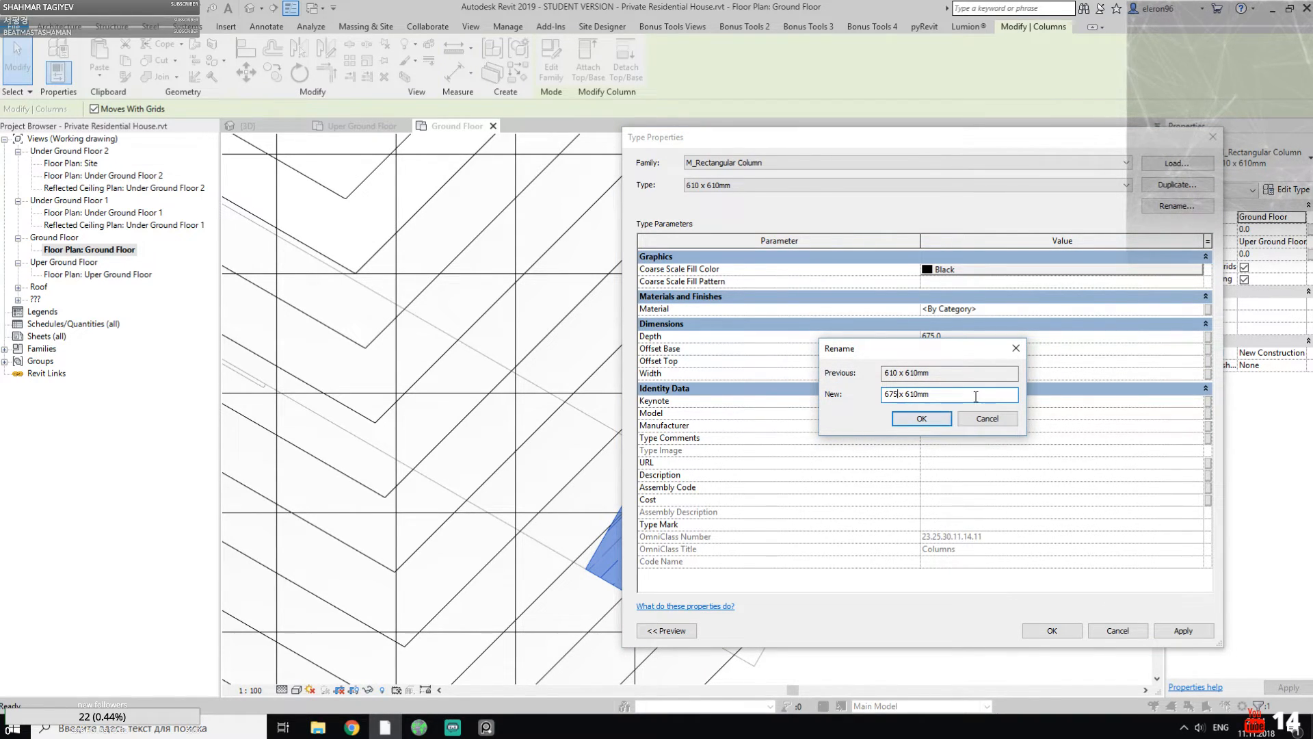
{"action": "left_click", "coordinate": [919, 395]}
{"action": "key", "text": "BackSpace"}
{"action": "key", "text": "BackSpace"}
{"action": "left_click", "coordinate": [921, 418]}
{"action": "left_click", "coordinate": [1051, 630]}
Step: Align the resized column's upper face with the inner face of the upper floor wall in the underlay
{"action": "middle_click_drag", "start_coordinate": [680, 485], "coordinate": [707, 445]}
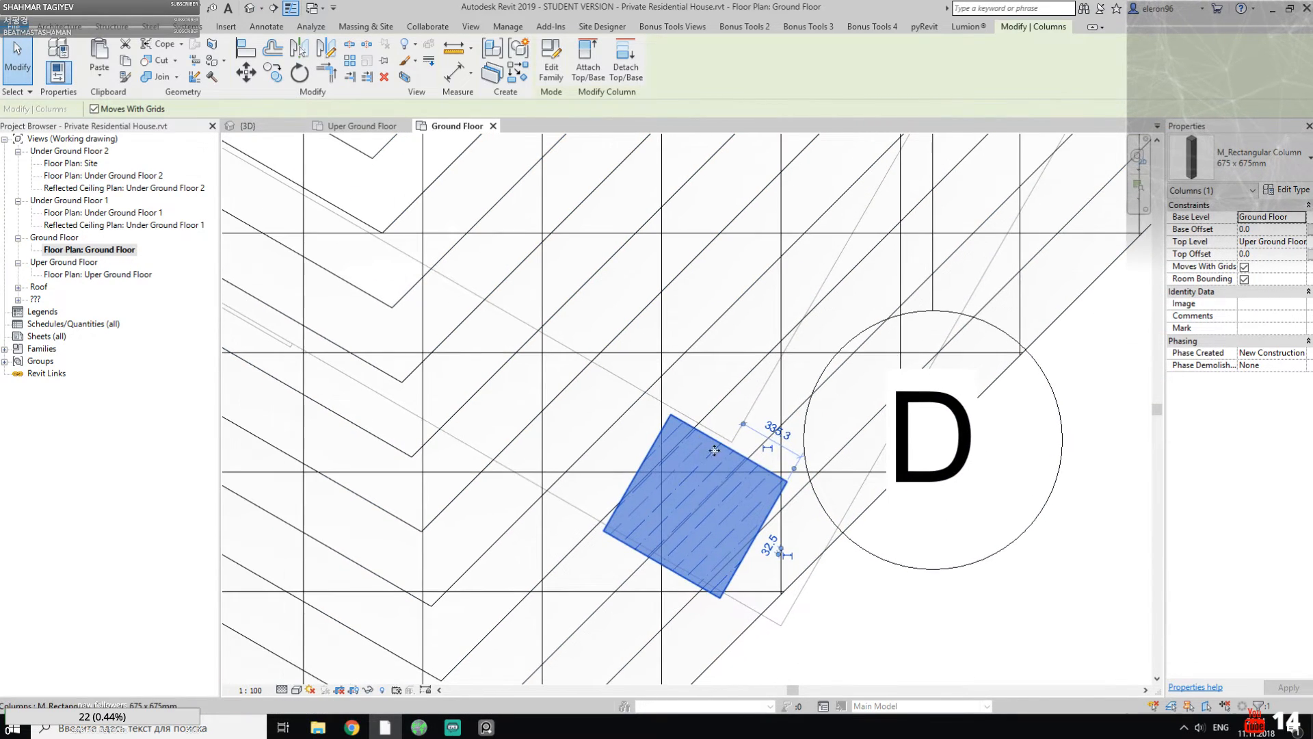
{"action": "key", "text": "Escape"}
{"action": "key", "text": "a"}
{"action": "key", "text": "l"}
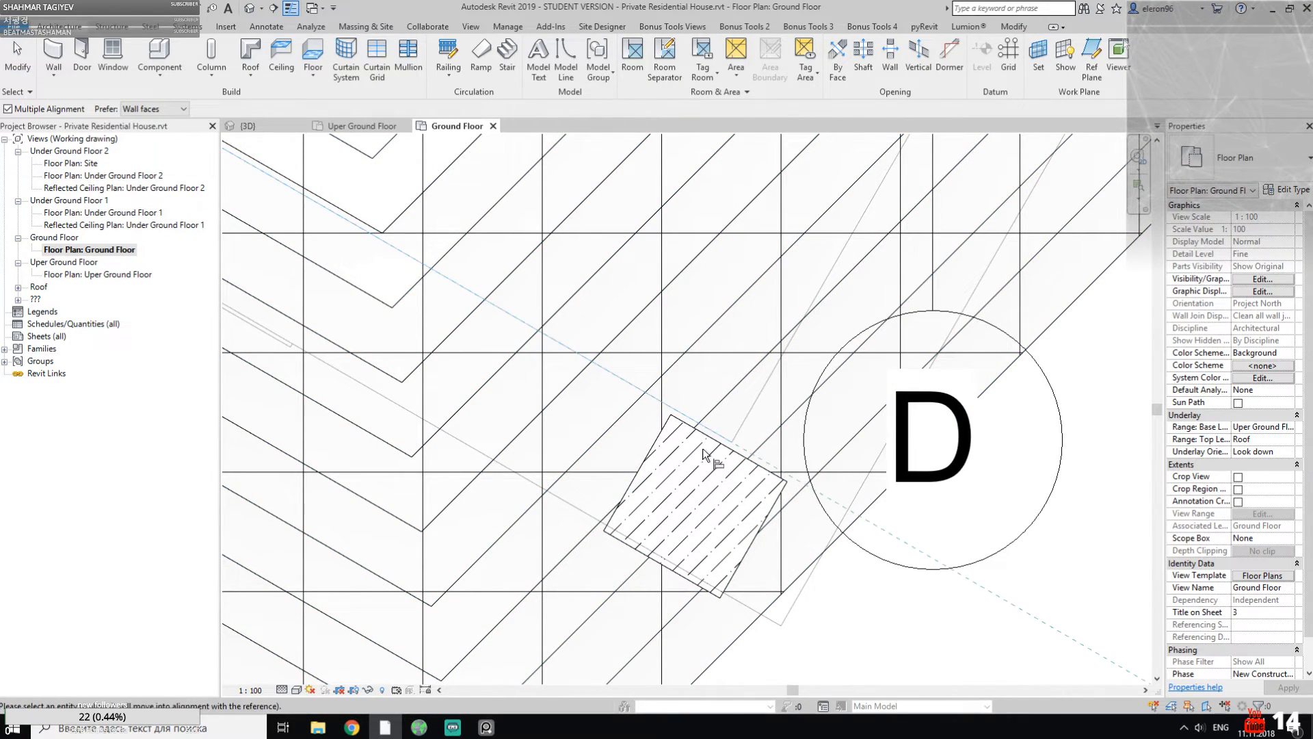
{"action": "left_click", "coordinate": [713, 443]}
{"action": "key", "text": "Escape"}
{"action": "key", "text": "Escape"}
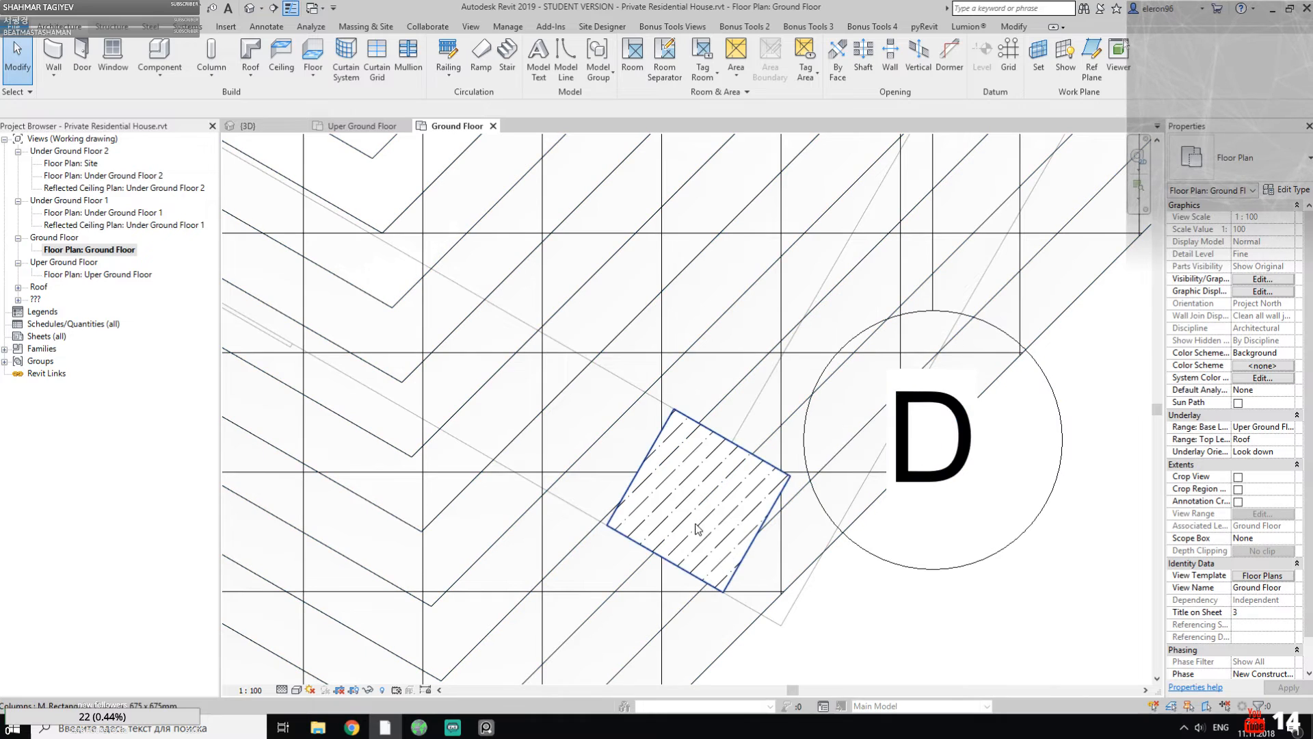
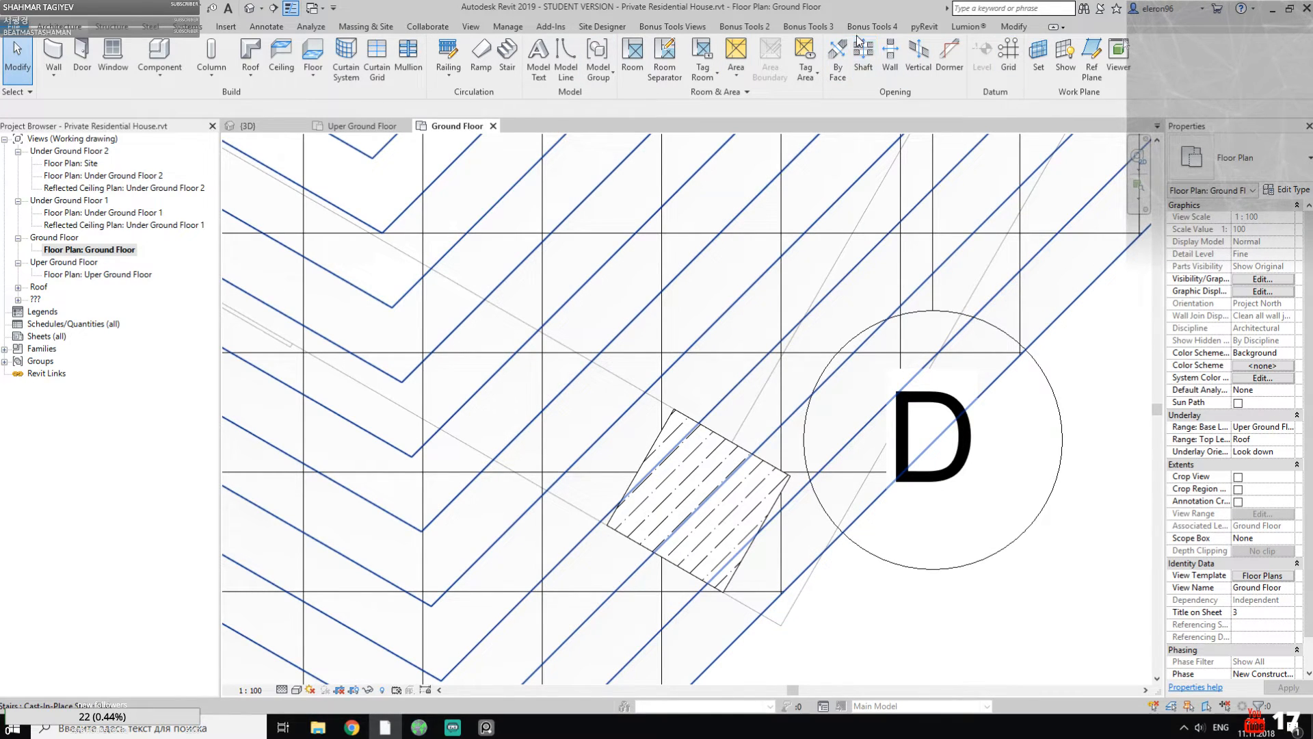
{"action": "left_click", "coordinate": [554, 28]}
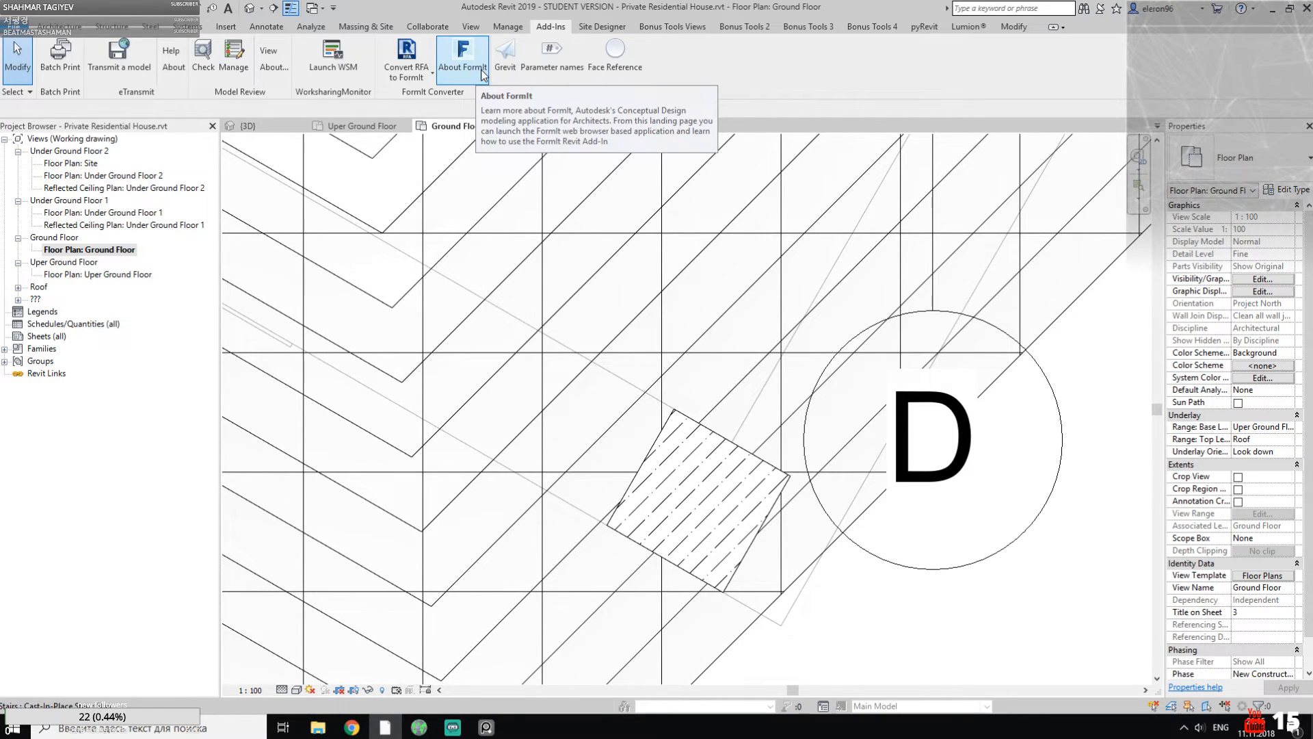
{"action": "left_click", "coordinate": [659, 31]}
{"action": "left_click", "coordinate": [868, 27]}
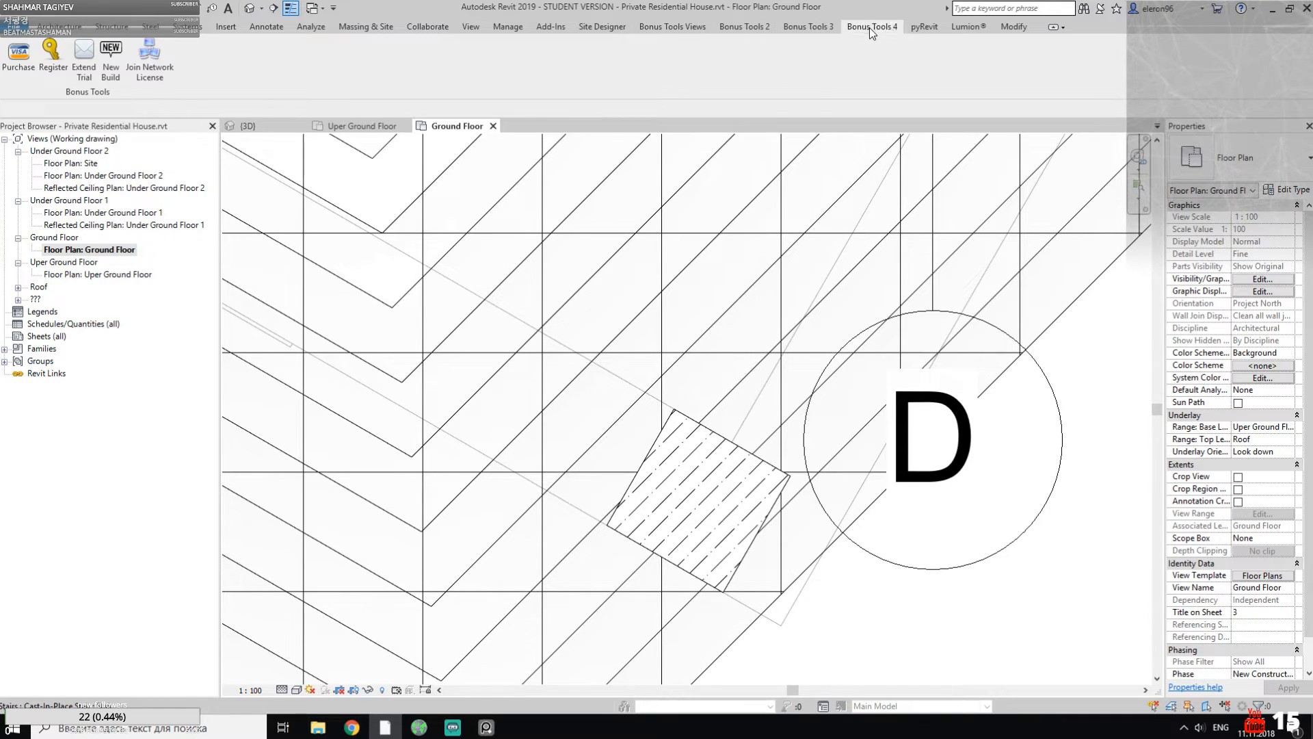
{"action": "left_click", "coordinate": [672, 28]}
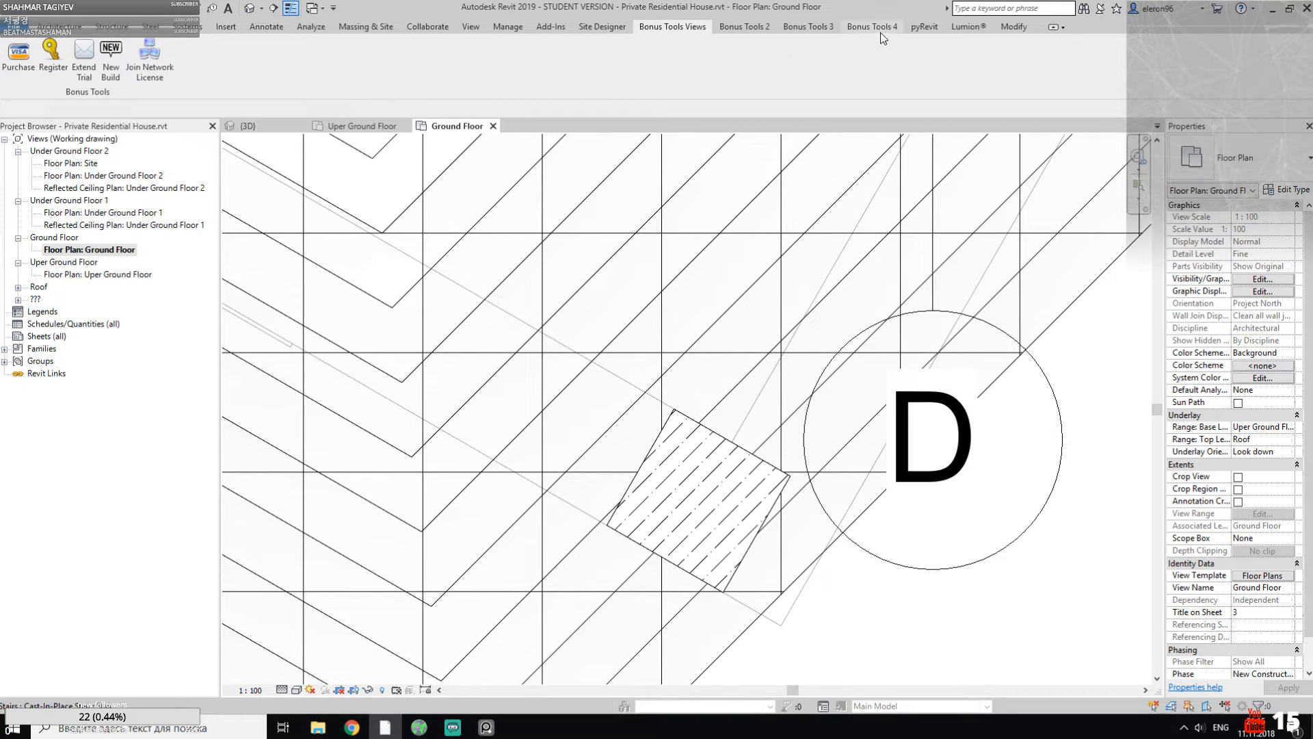
{"action": "left_click", "coordinate": [924, 27]}
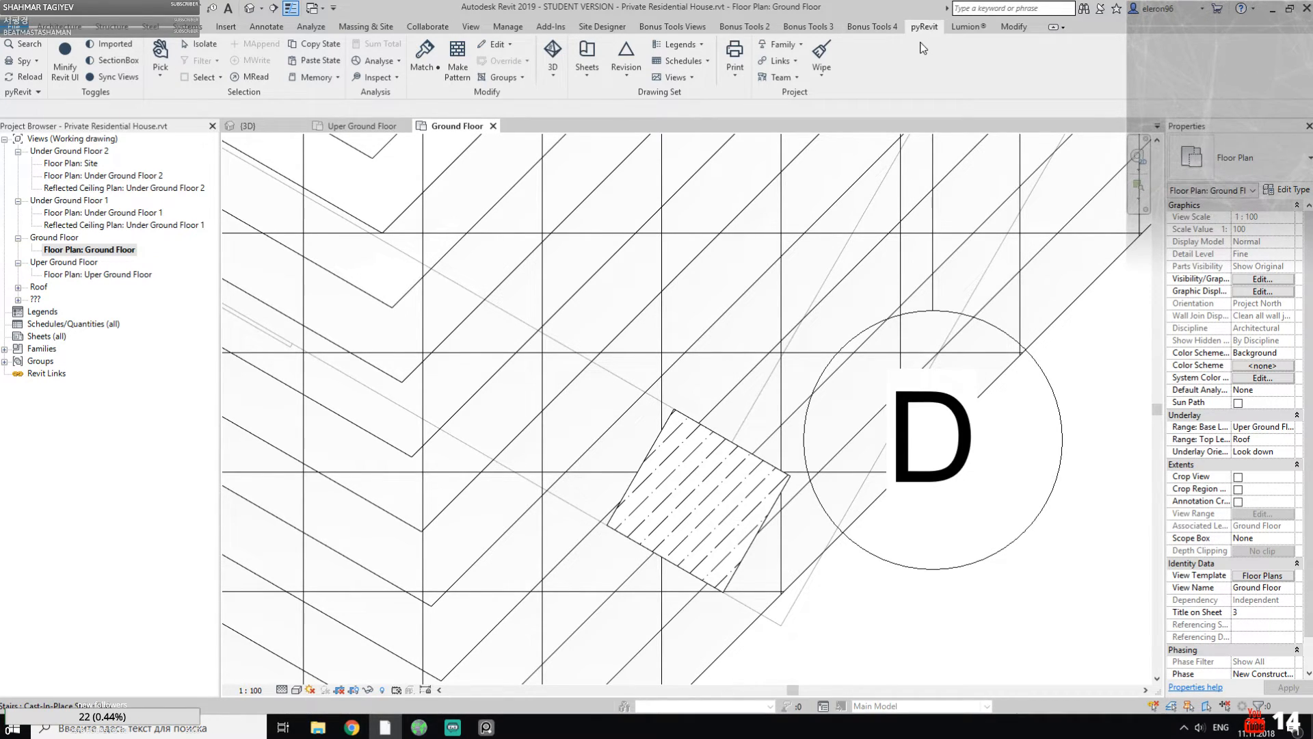
{"action": "left_click", "coordinate": [967, 33]}
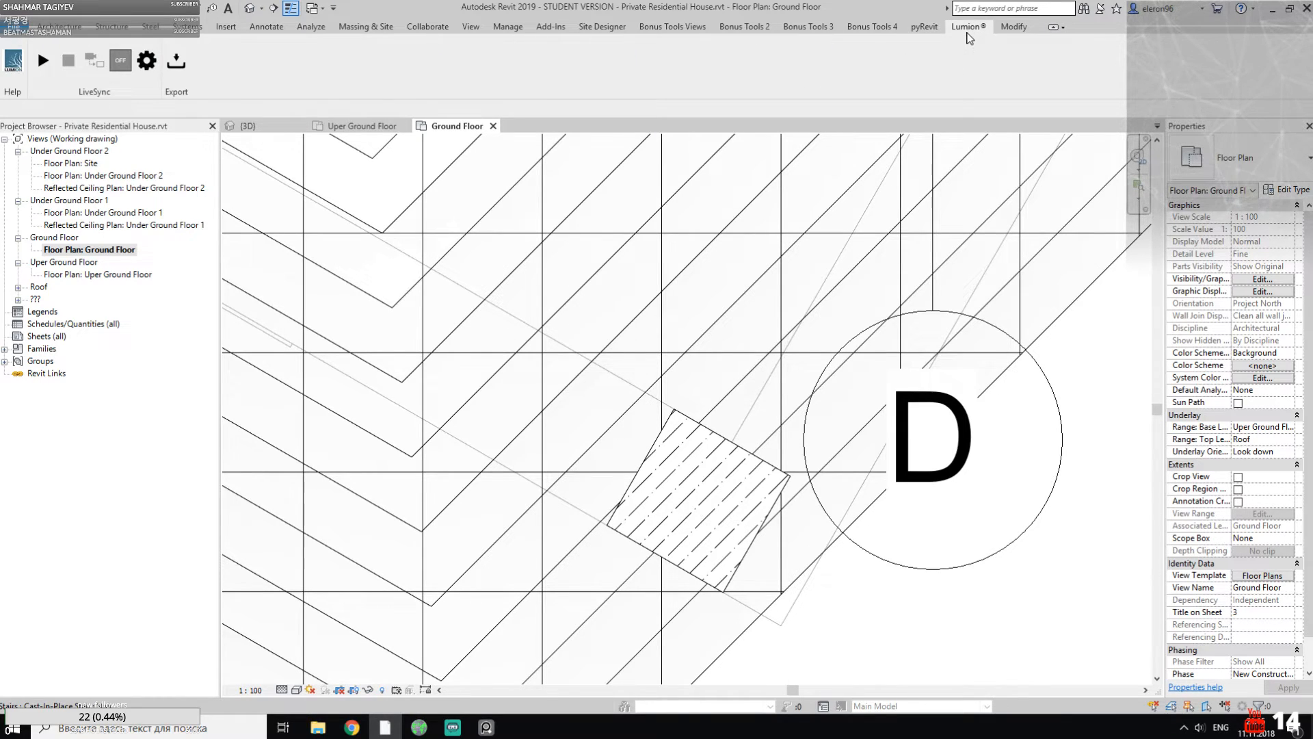
{"action": "left_click", "coordinate": [591, 27]}
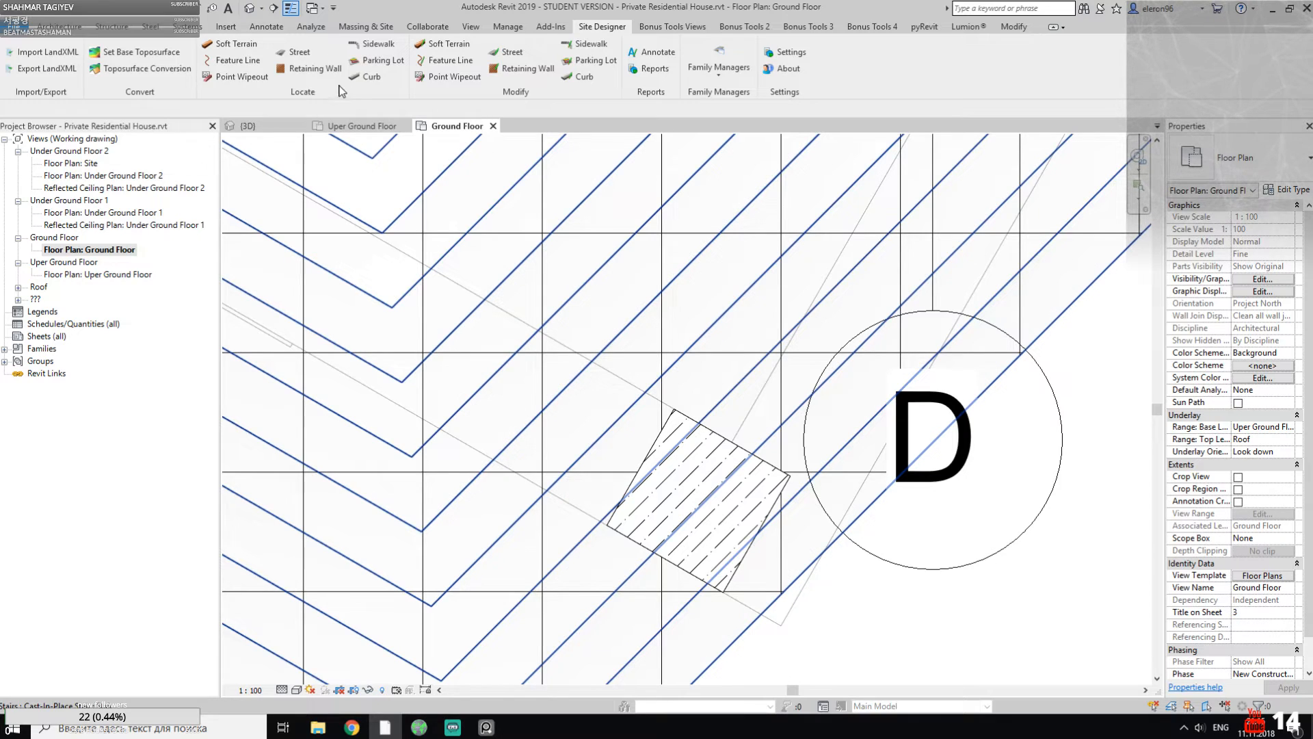
{"action": "left_click", "coordinate": [549, 27]}
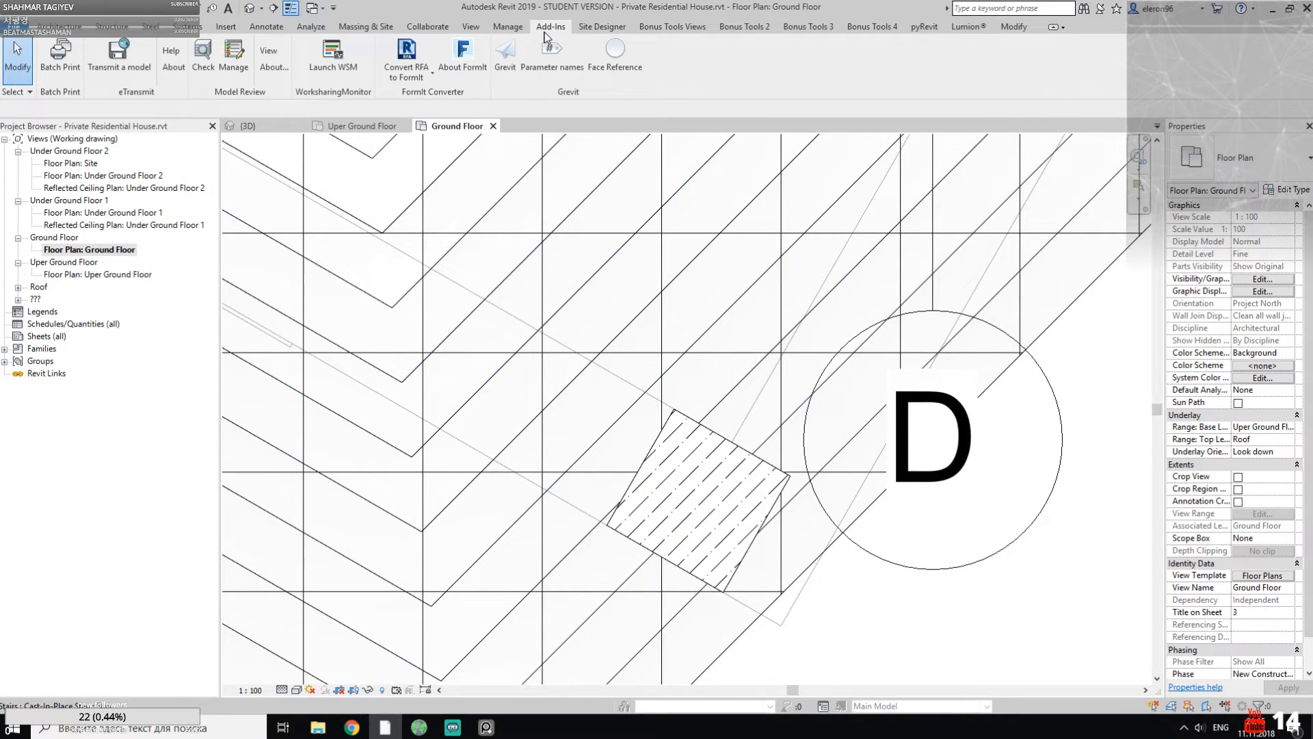
{"action": "left_click", "coordinate": [509, 27]}
Step: Align the column's side face near grid D with the inner face of the adjoining upper floor wall in the underlay
{"action": "scroll", "coordinate": [773, 294], "scroll_direction": "down", "scroll_amount": 5}
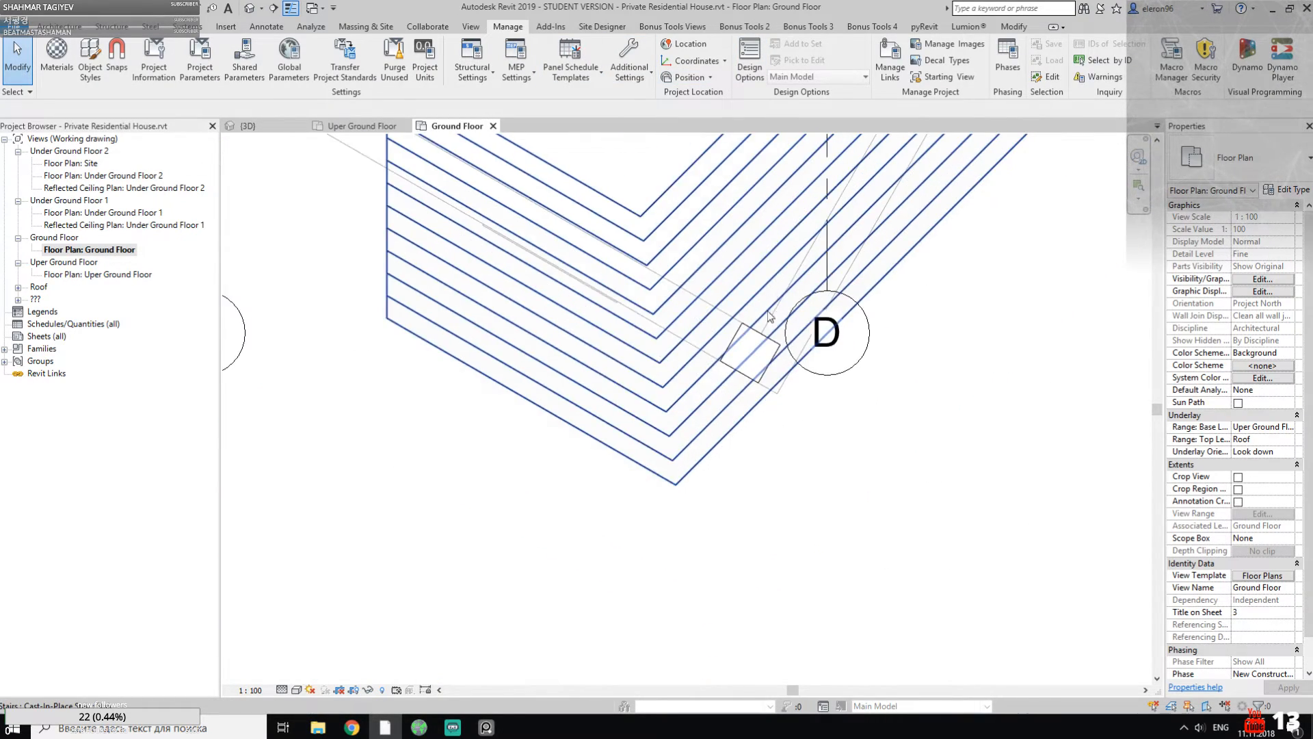
{"action": "middle_click_drag", "start_coordinate": [769, 280], "coordinate": [730, 312]}
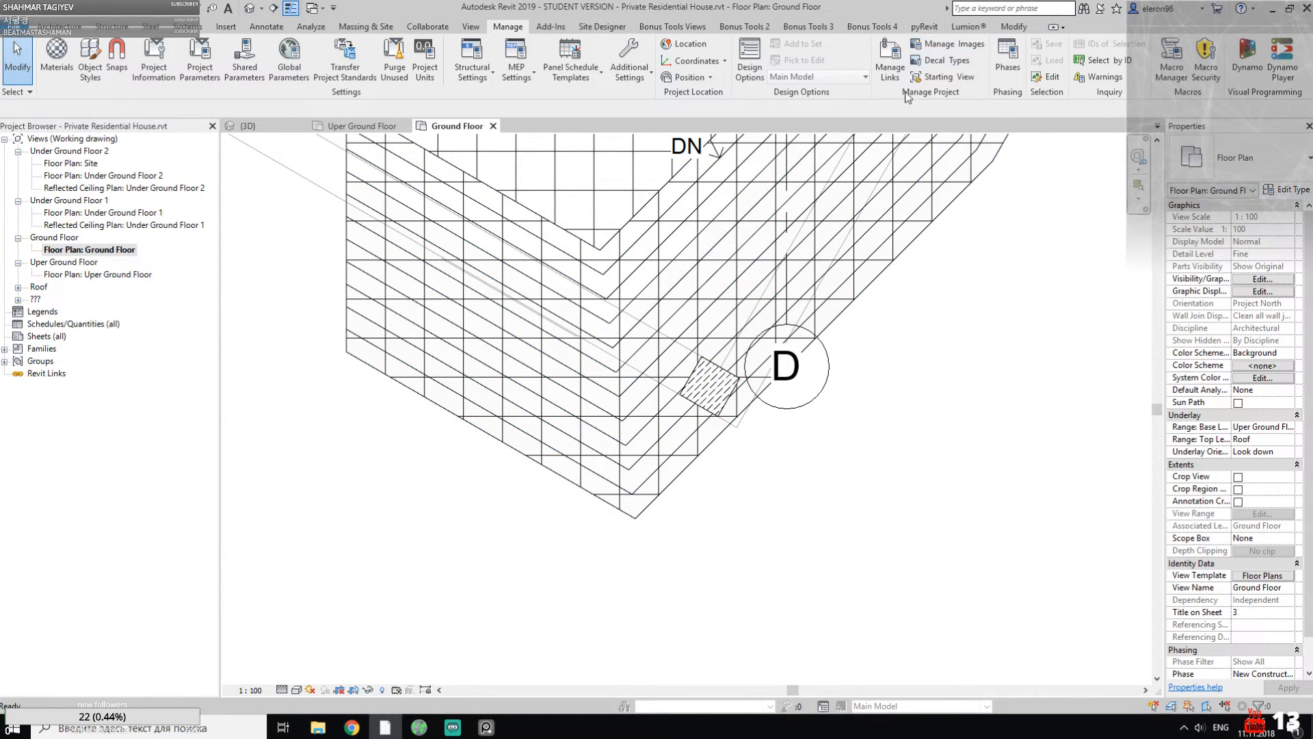
{"action": "key", "text": "a"}
{"action": "key", "text": "l"}
{"action": "left_click", "coordinate": [752, 344]}
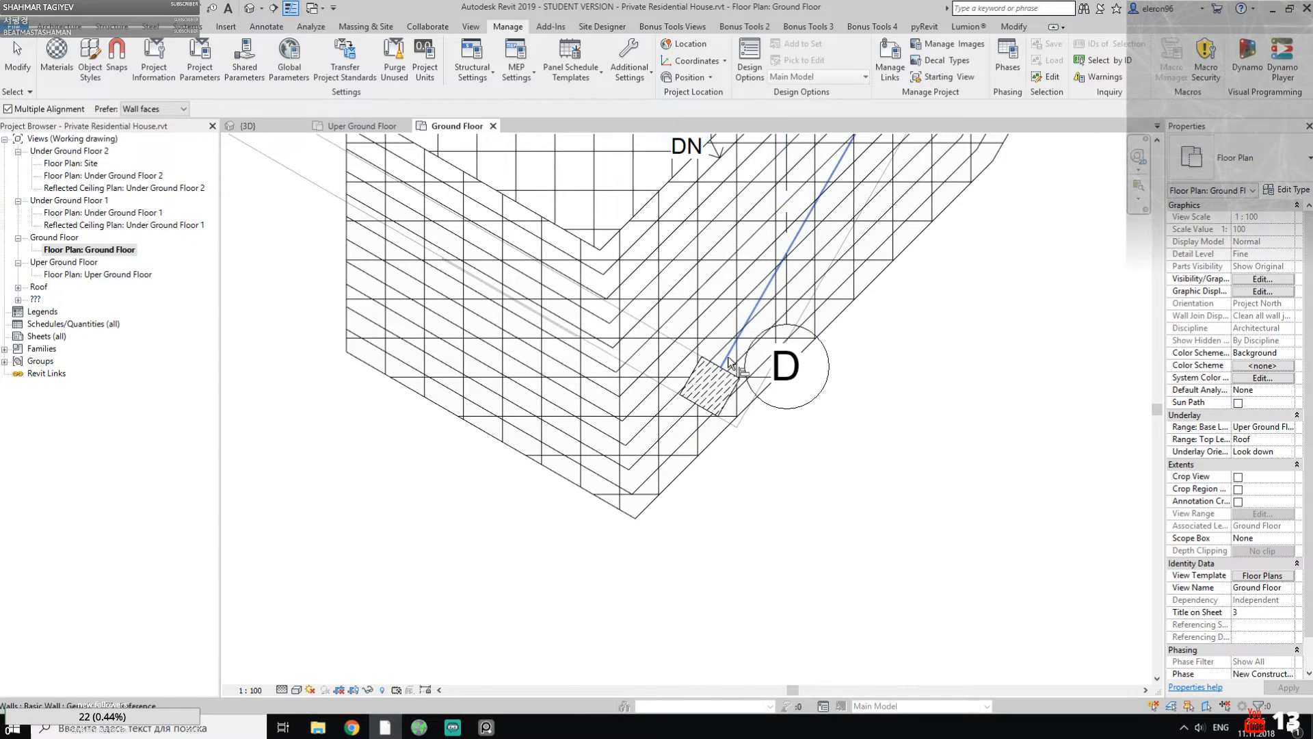
{"action": "scroll", "coordinate": [752, 430], "scroll_direction": "up", "scroll_amount": 5}
{"action": "left_click", "coordinate": [752, 435]}
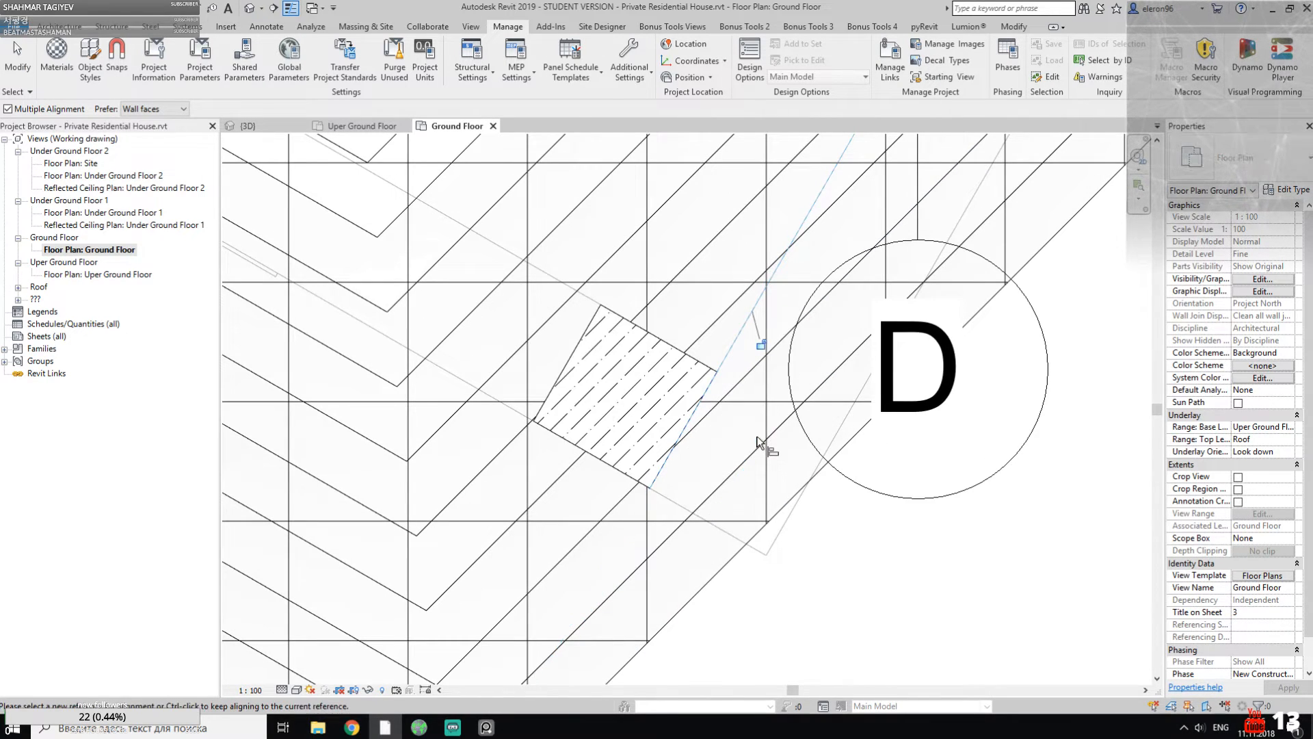
{"action": "scroll", "coordinate": [752, 434], "scroll_direction": "down", "scroll_amount": 3}
{"action": "mouse_move", "coordinate": [757, 431]}
{"action": "middle_mouse_down"}
{"action": "mouse_move", "coordinate": [722, 404]}
{"action": "mouse_move", "coordinate": [773, 462]}
{"action": "middle_mouse_up"}
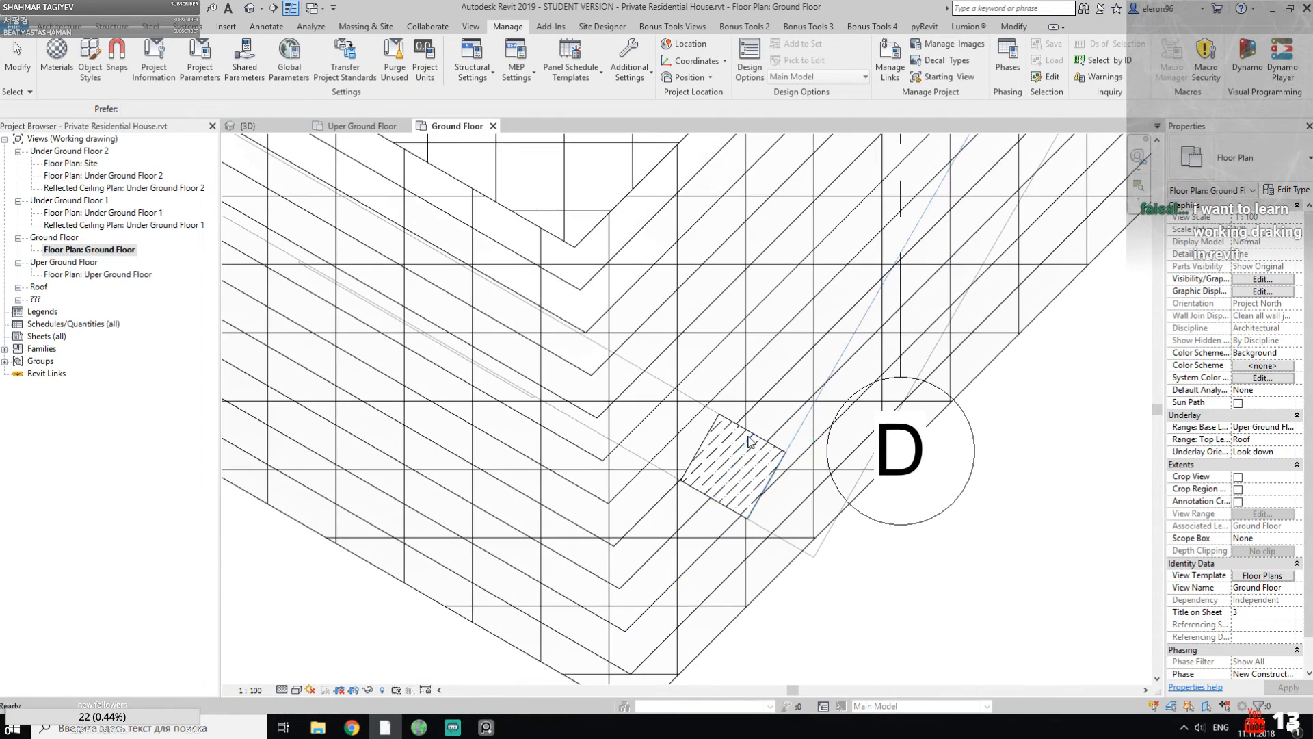
{"action": "key", "text": "Escape"}
Step: Compare the column with the entrance reference photo and set its type width to 1500 mm
{"action": "left_click", "coordinate": [718, 443]}
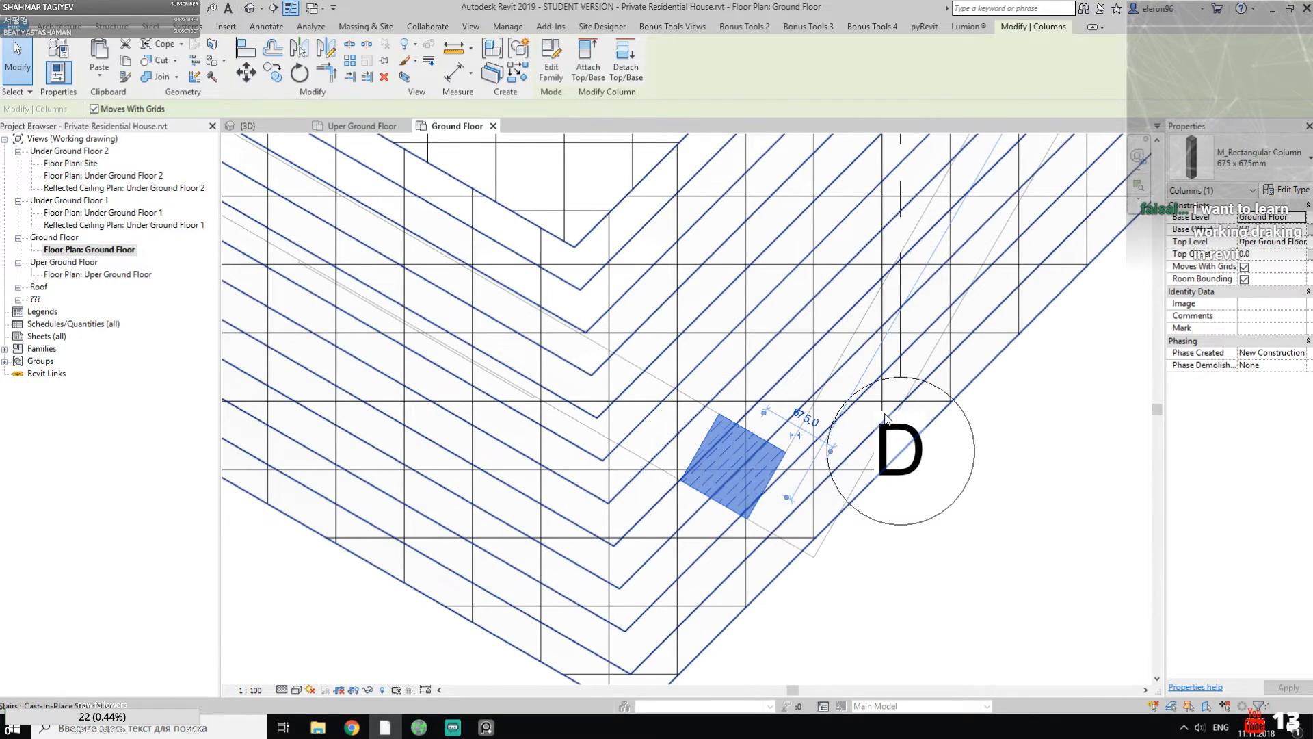
{"action": "left_click", "coordinate": [1284, 189]}
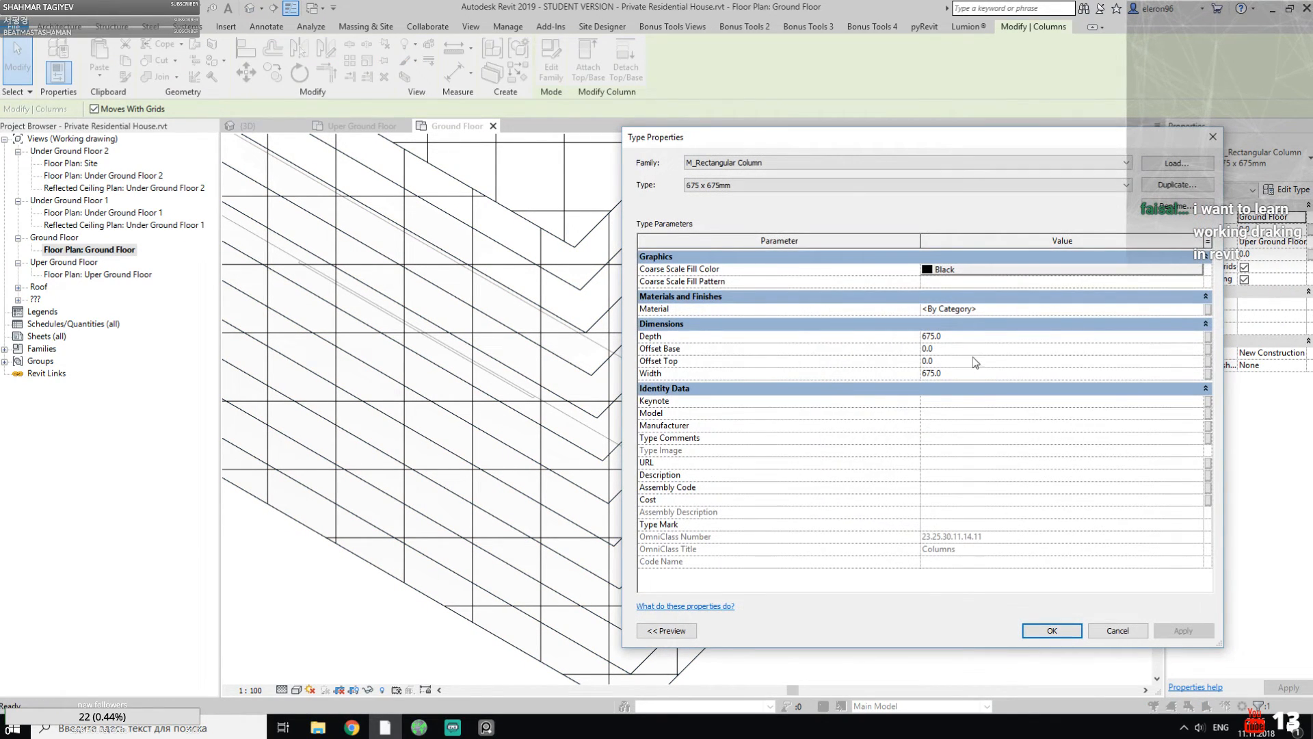
{"action": "left_click", "coordinate": [486, 727]}
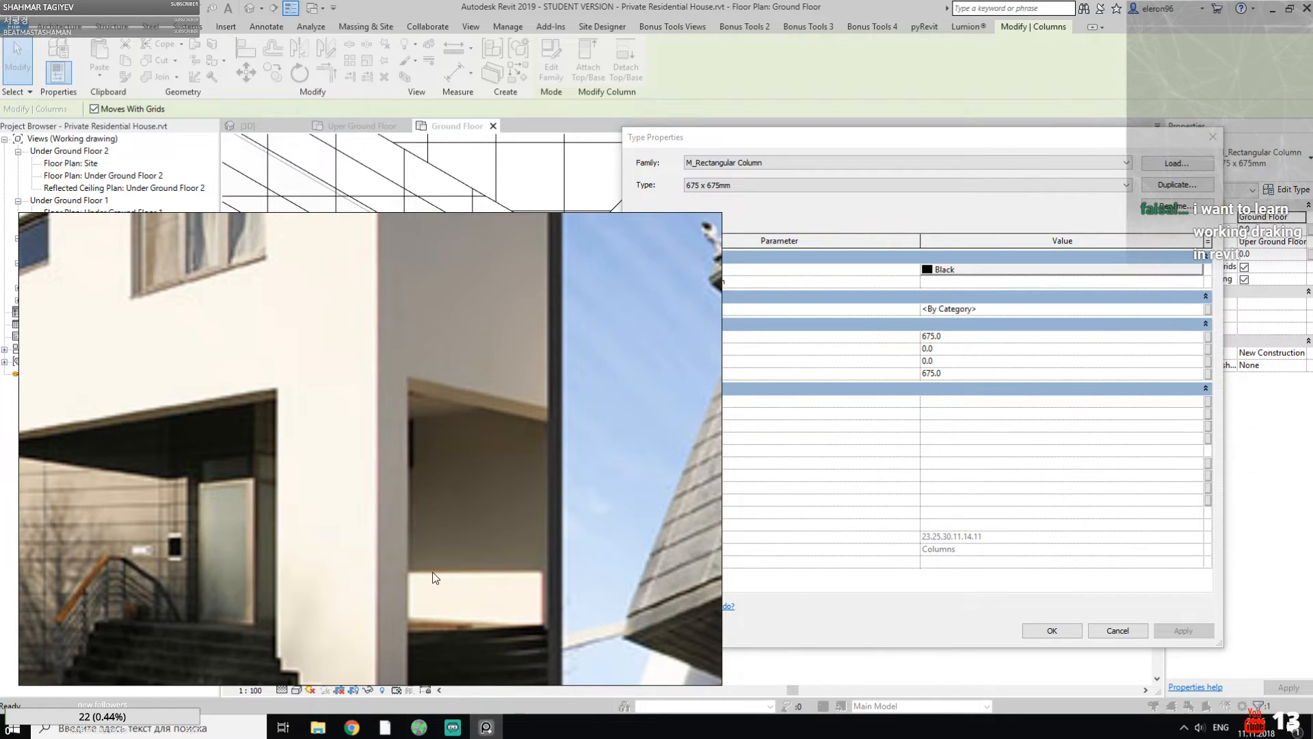
{"action": "left_click_drag", "start_coordinate": [434, 580], "coordinate": [483, 458]}
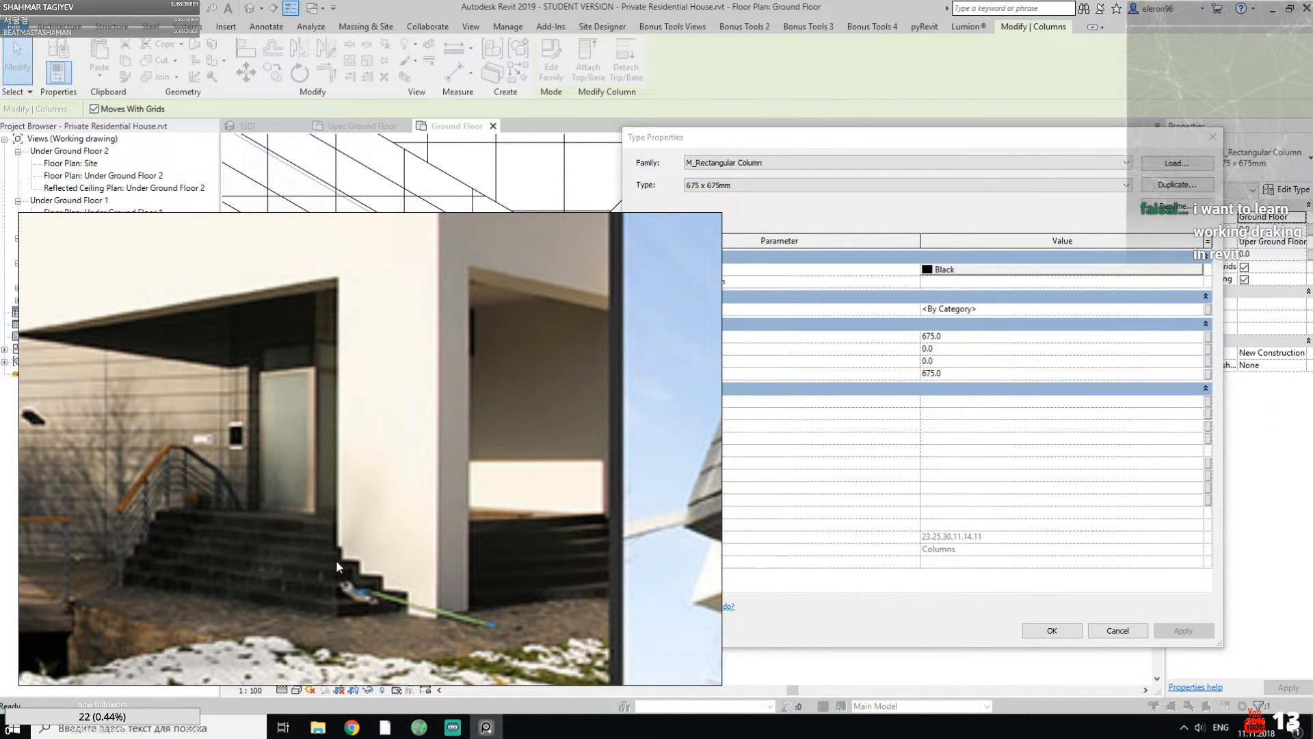
{"action": "left_click", "coordinate": [486, 727]}
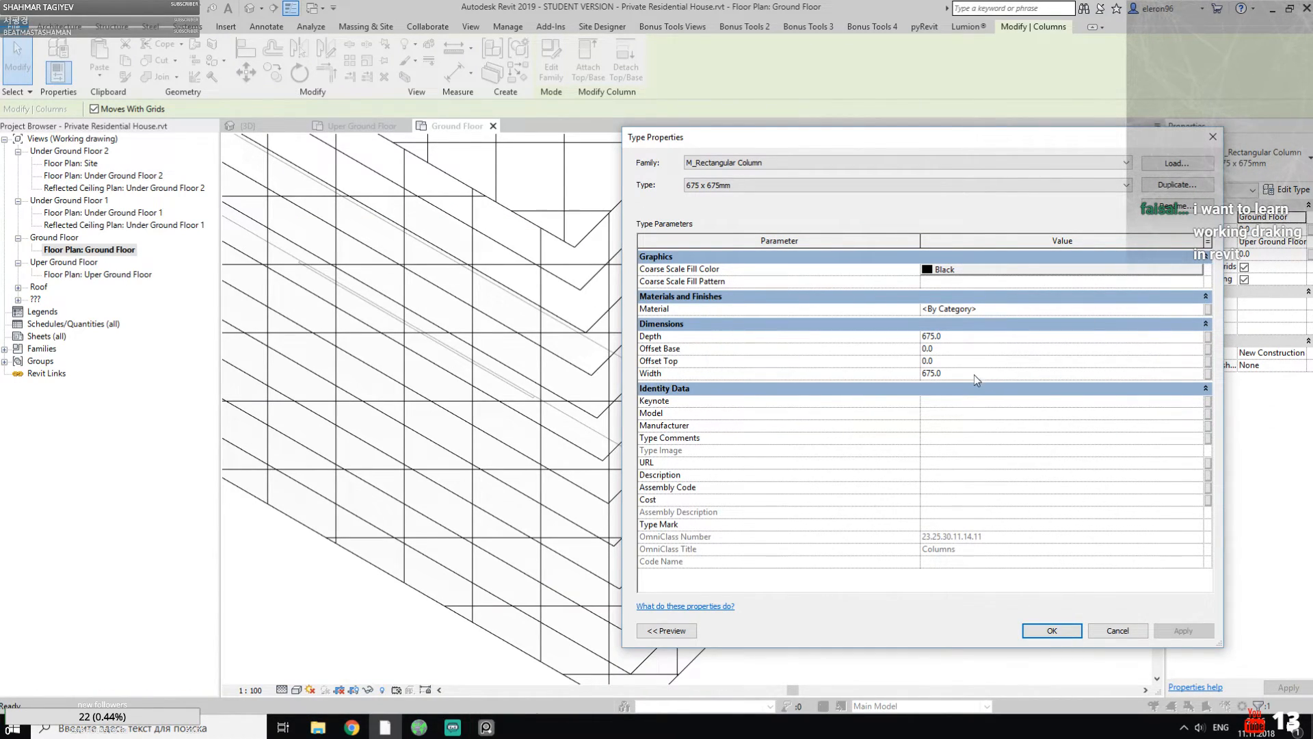
{"action": "type", "text": "15000"}
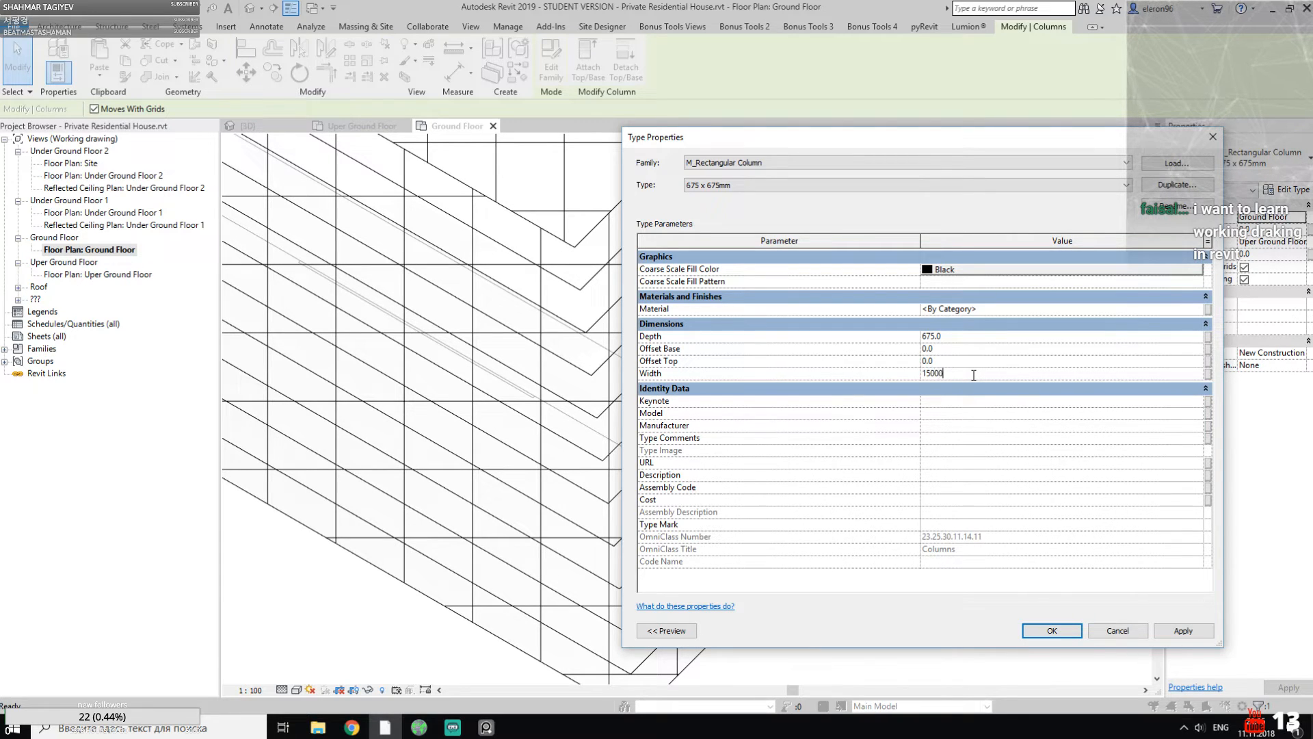
{"action": "left_click", "coordinate": [1052, 629]}
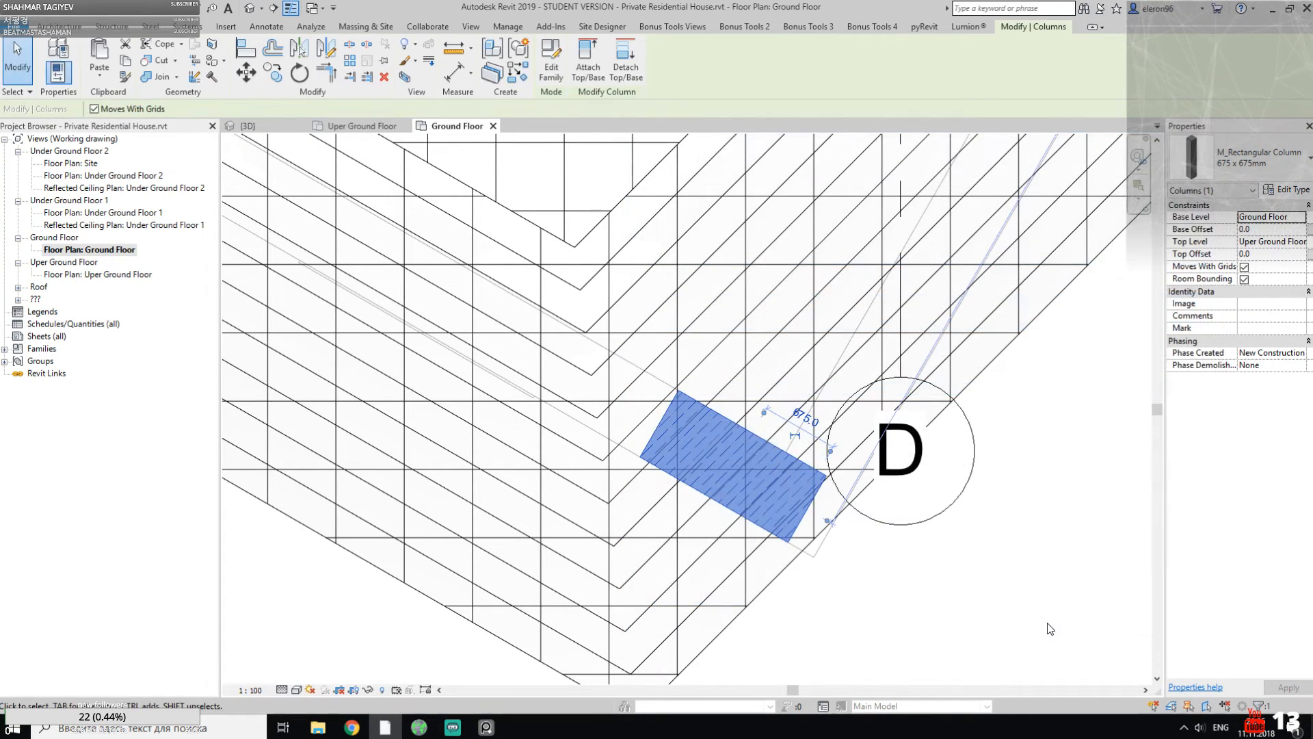
Step: Rename the column type to 675 x 1500 mm and apply the type changes
{"action": "left_click", "coordinate": [1278, 189]}
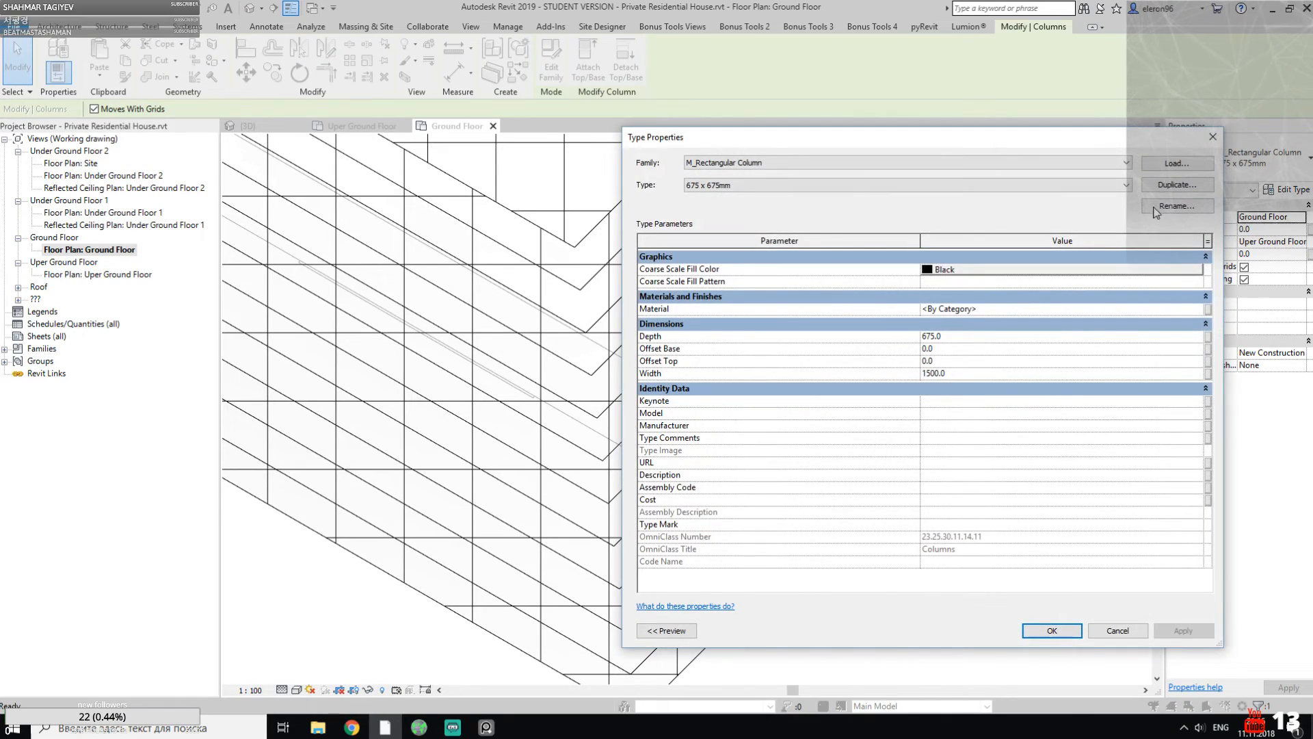
{"action": "left_click", "coordinate": [1168, 205]}
{"action": "left_click", "coordinate": [921, 393]}
{"action": "key", "text": "BackSpace"}
{"action": "key", "text": "BackSpace"}
{"action": "key", "text": "BackSpace"}
{"action": "type", "text": "1"}
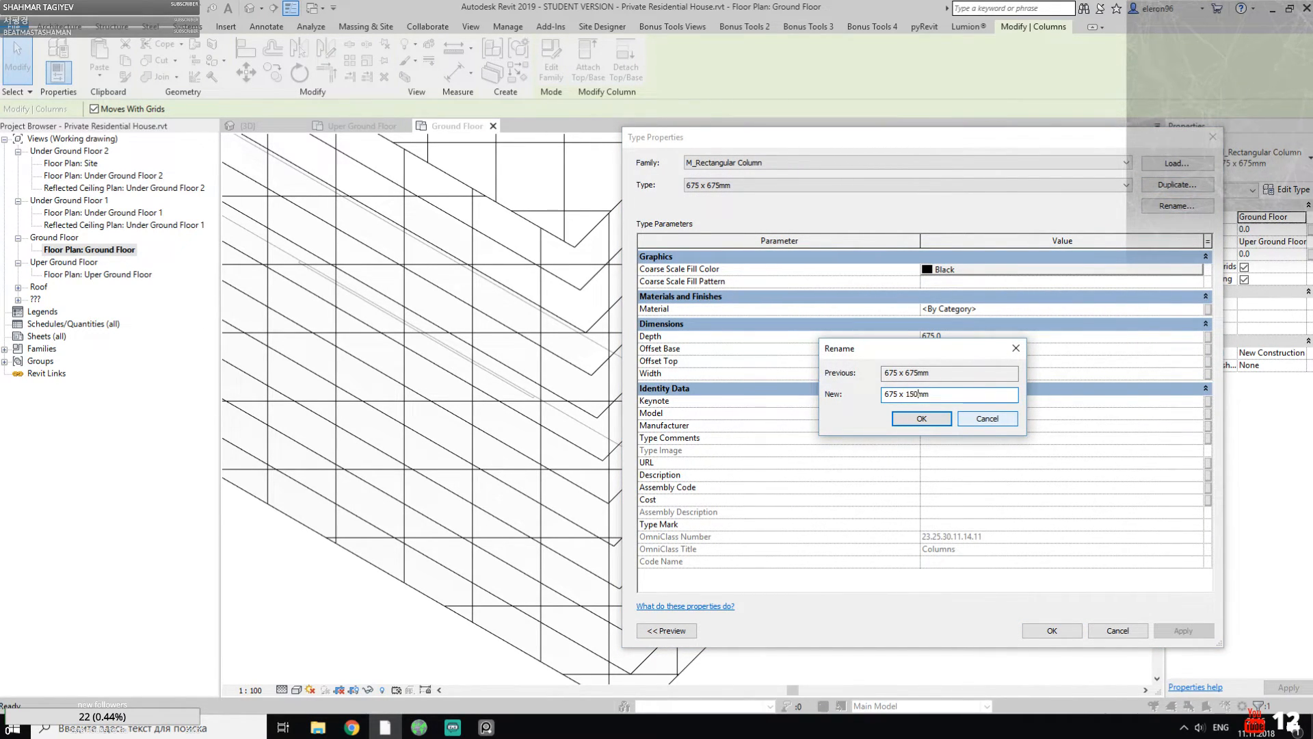
{"action": "type", "text": "500"}
{"action": "left_click", "coordinate": [921, 418]}
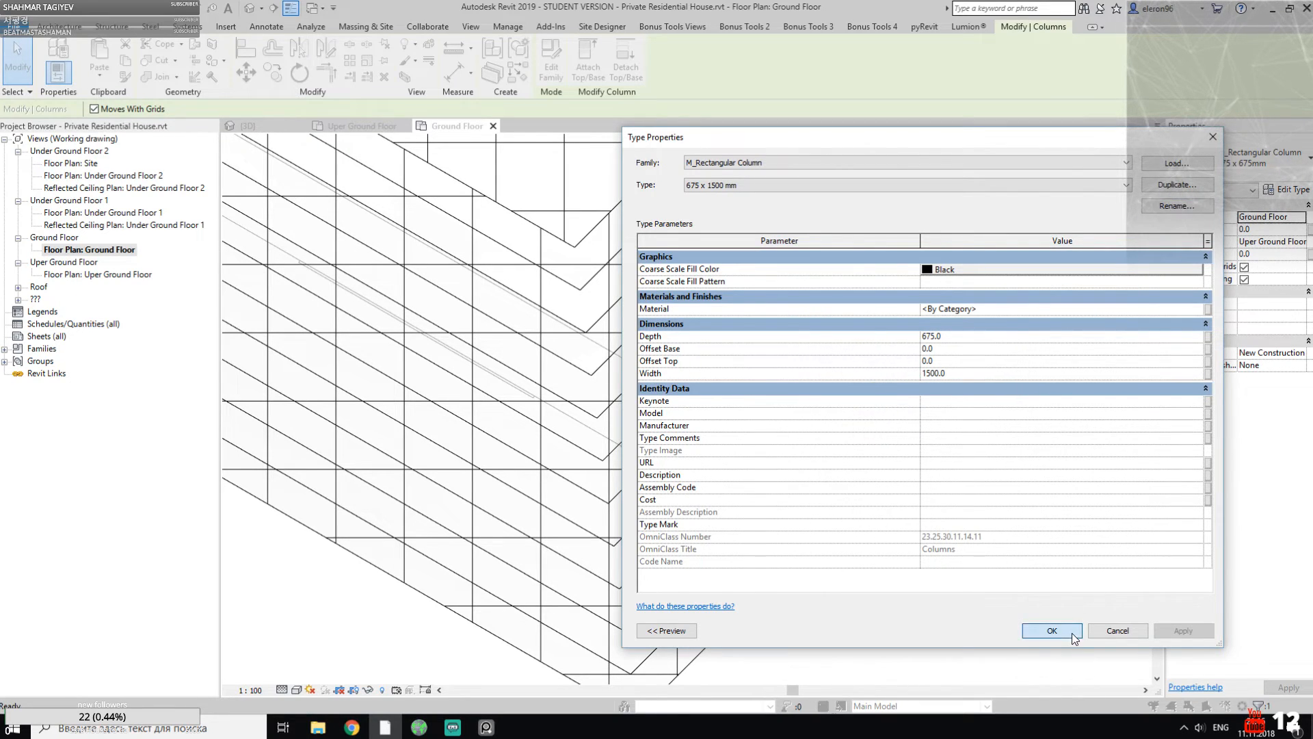
{"action": "left_click", "coordinate": [1063, 629]}
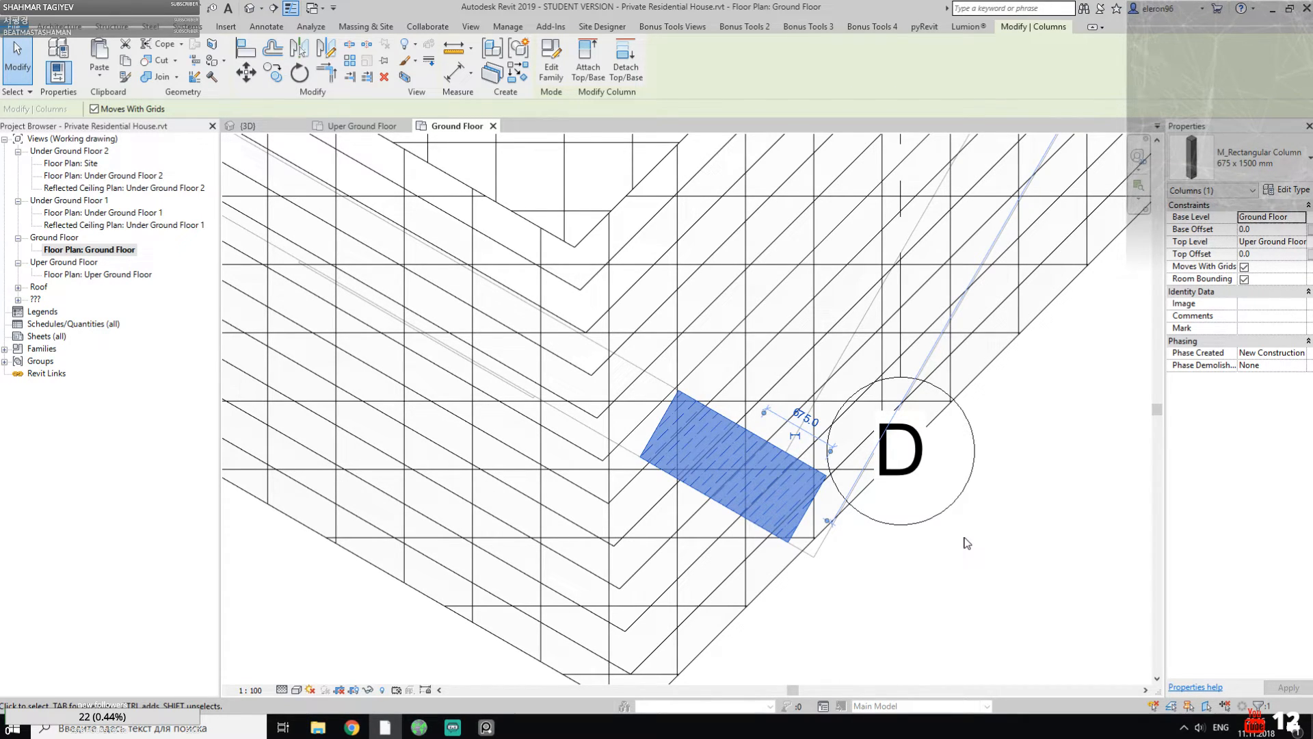
Step: Align the widened column's short side near grid D with the inner face of the upper floor wall
{"action": "key", "text": "Escape"}
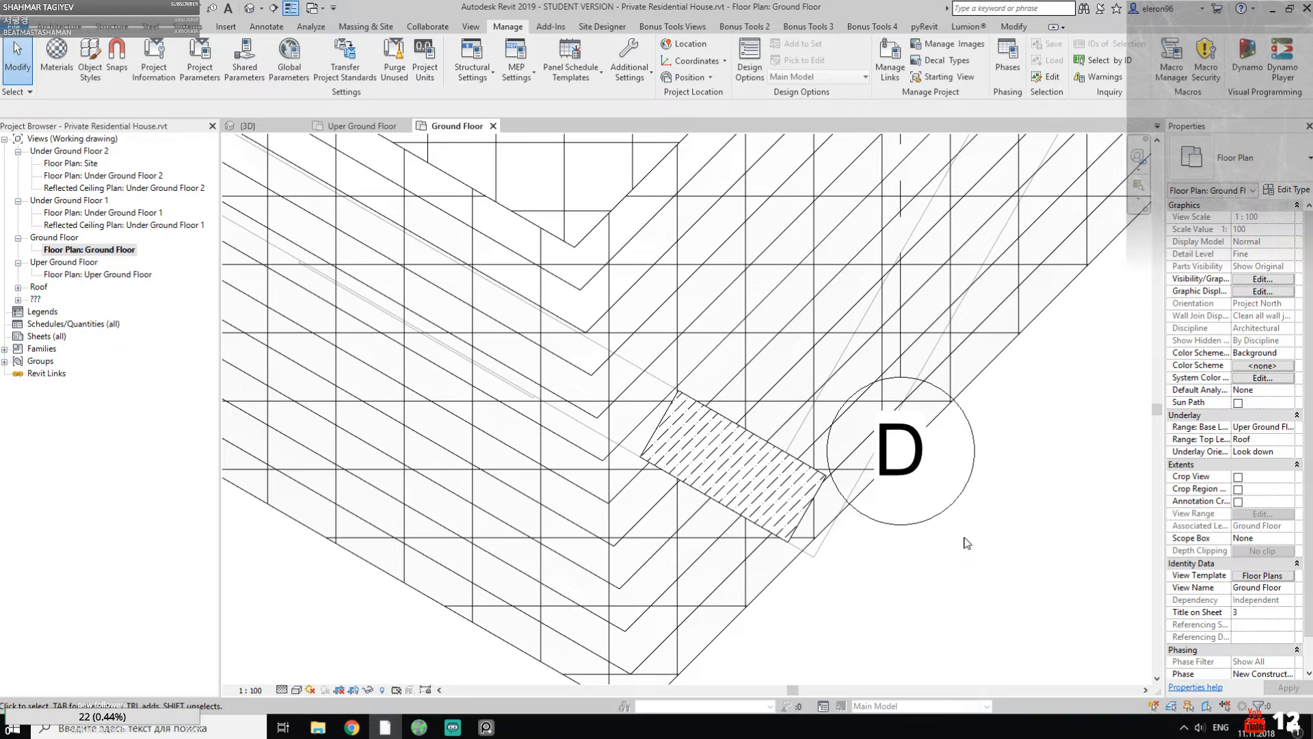
{"action": "key", "text": "a"}
{"action": "key", "text": "l"}
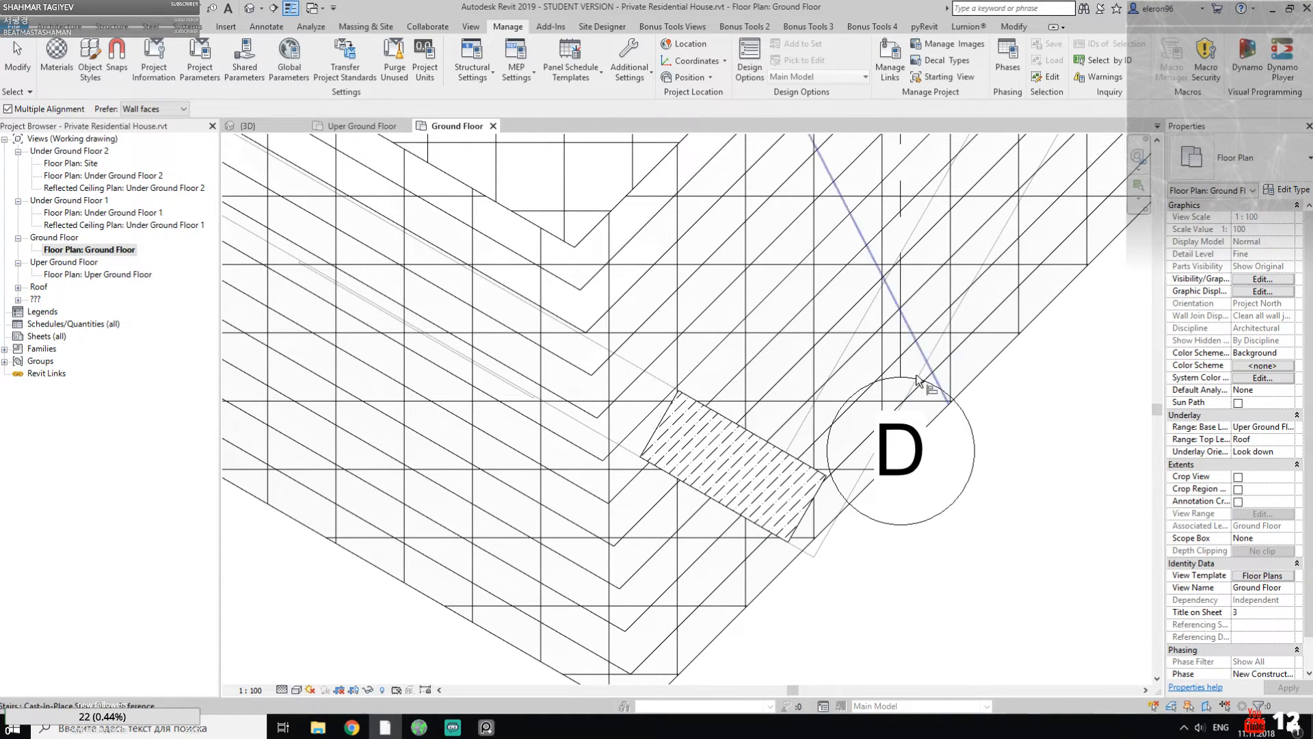
{"action": "left_click", "coordinate": [803, 416]}
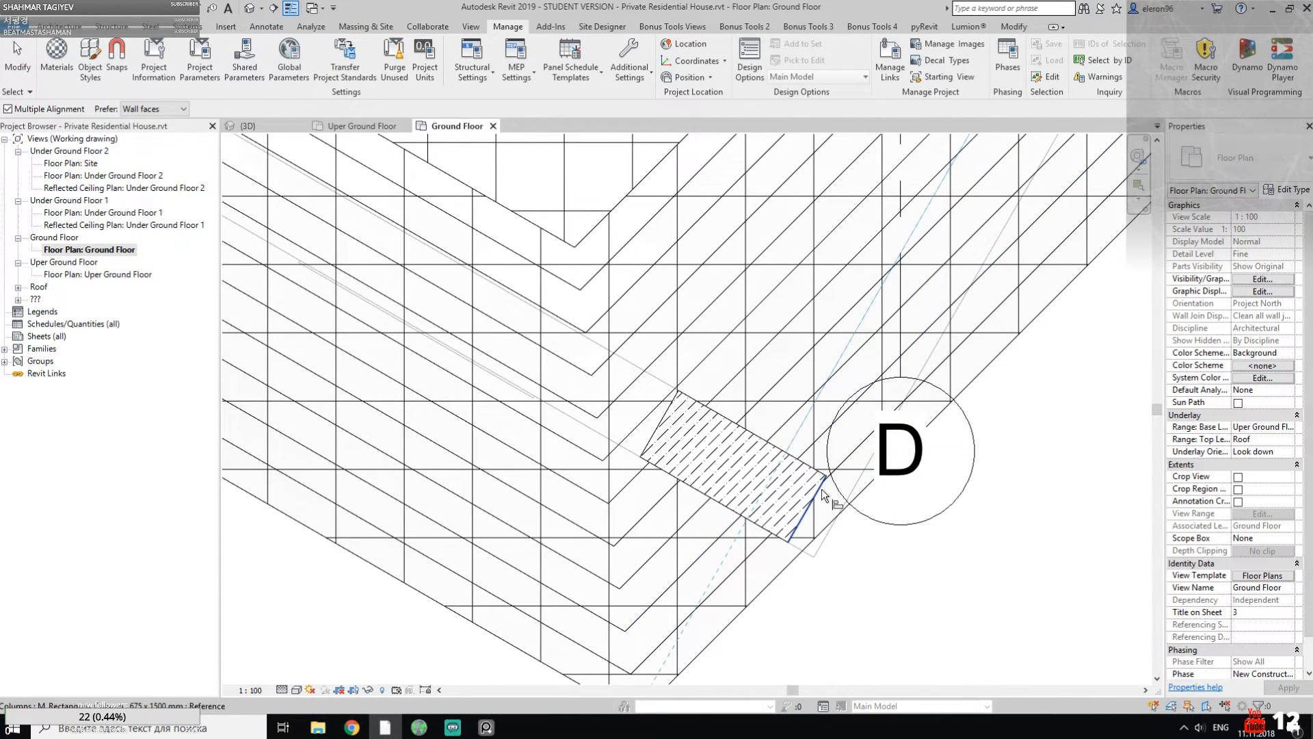
{"action": "left_click", "coordinate": [822, 489]}
{"action": "key", "text": "Escape"}
{"action": "key", "text": "Escape"}
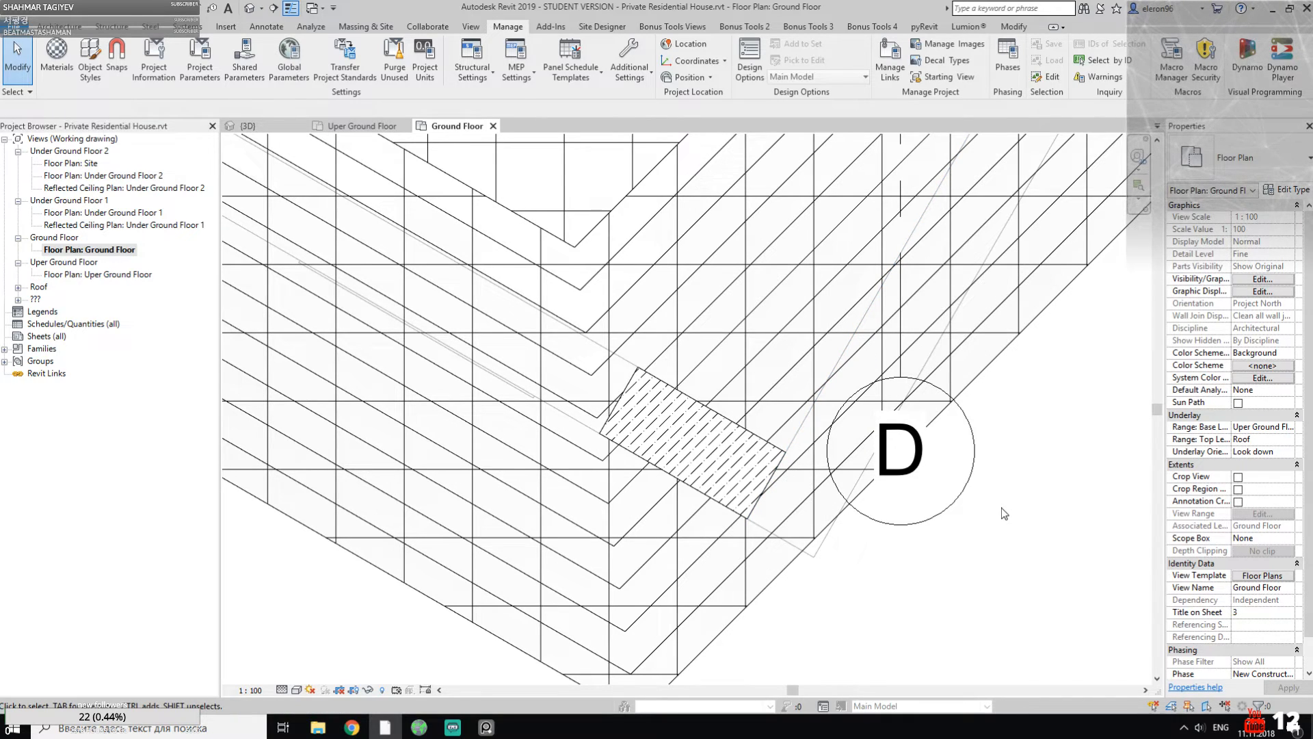
Step: Switch to the 3D view and examine how the column meets the entrance stairs and the overhanging upper floor corner
{"action": "left_click", "coordinate": [964, 487]}
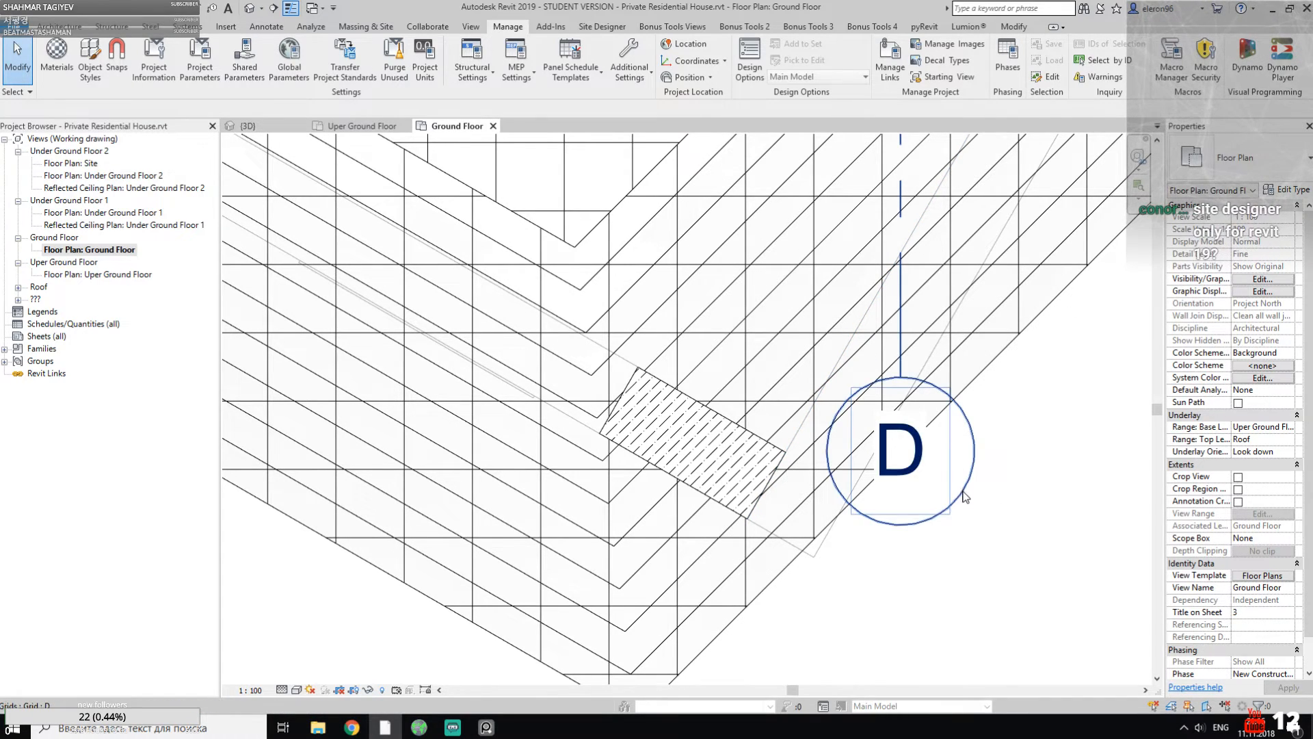
{"action": "scroll", "coordinate": [966, 490], "scroll_direction": "down", "scroll_amount": 1}
{"action": "scroll", "coordinate": [965, 488], "scroll_direction": "down", "scroll_amount": 1}
{"action": "middle_click_drag", "start_coordinate": [987, 482], "coordinate": [912, 470]}
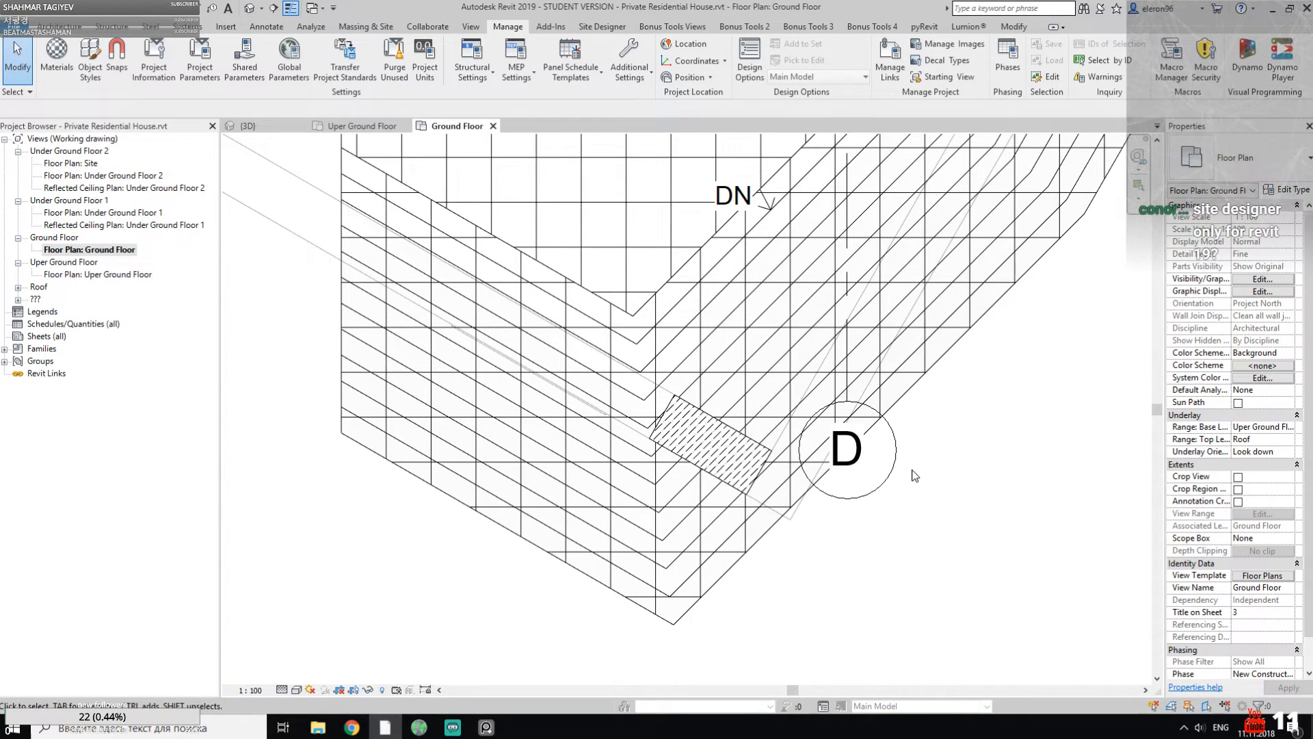
{"action": "left_click", "coordinate": [711, 443]}
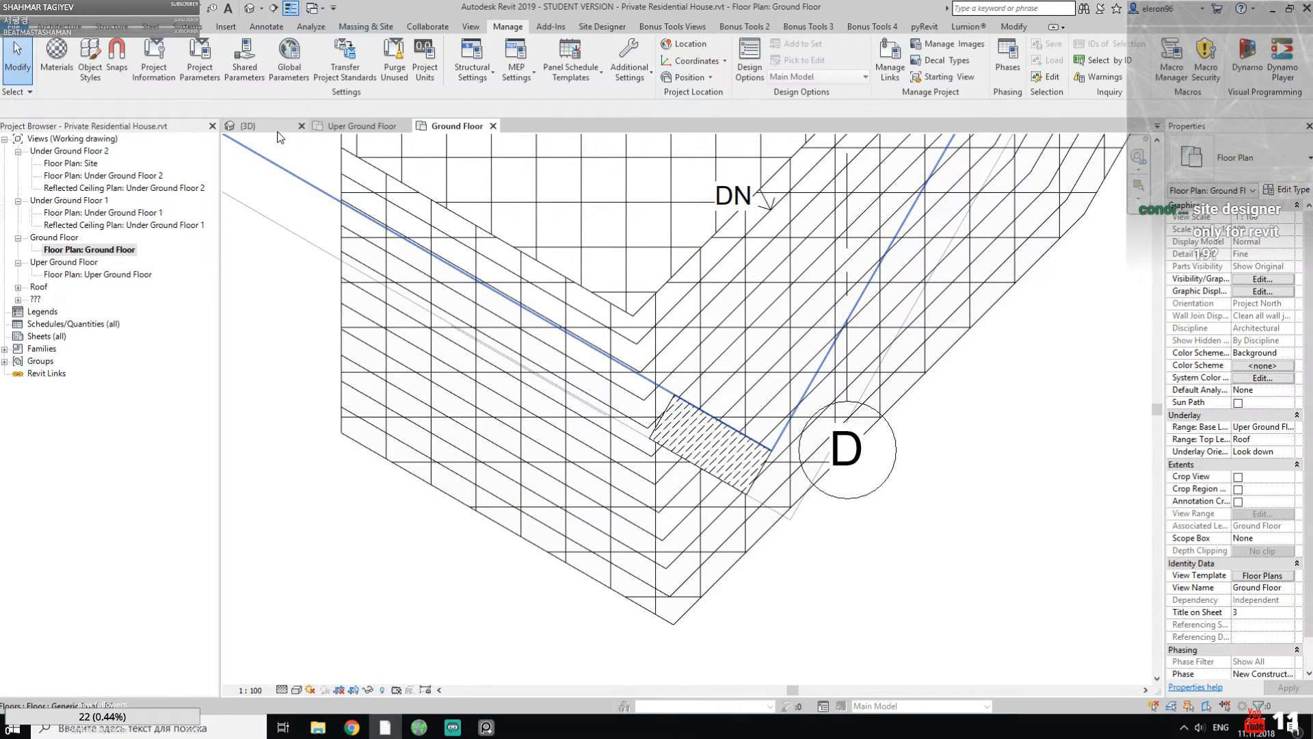
{"action": "left_click", "coordinate": [248, 126]}
{"action": "middle_click_drag", "start_coordinate": [712, 436], "coordinate": [711, 356], "text": "shift"}
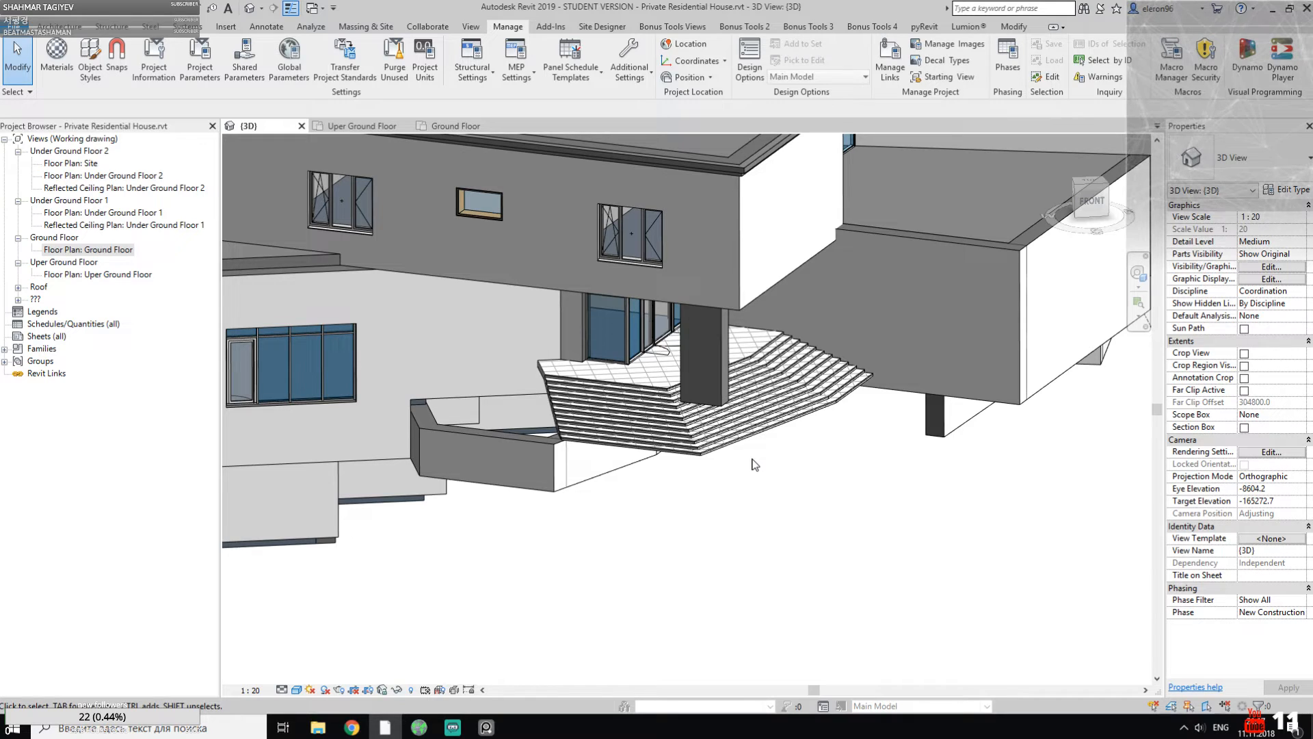
{"action": "middle_click_drag", "start_coordinate": [752, 465], "coordinate": [682, 544], "text": "shift"}
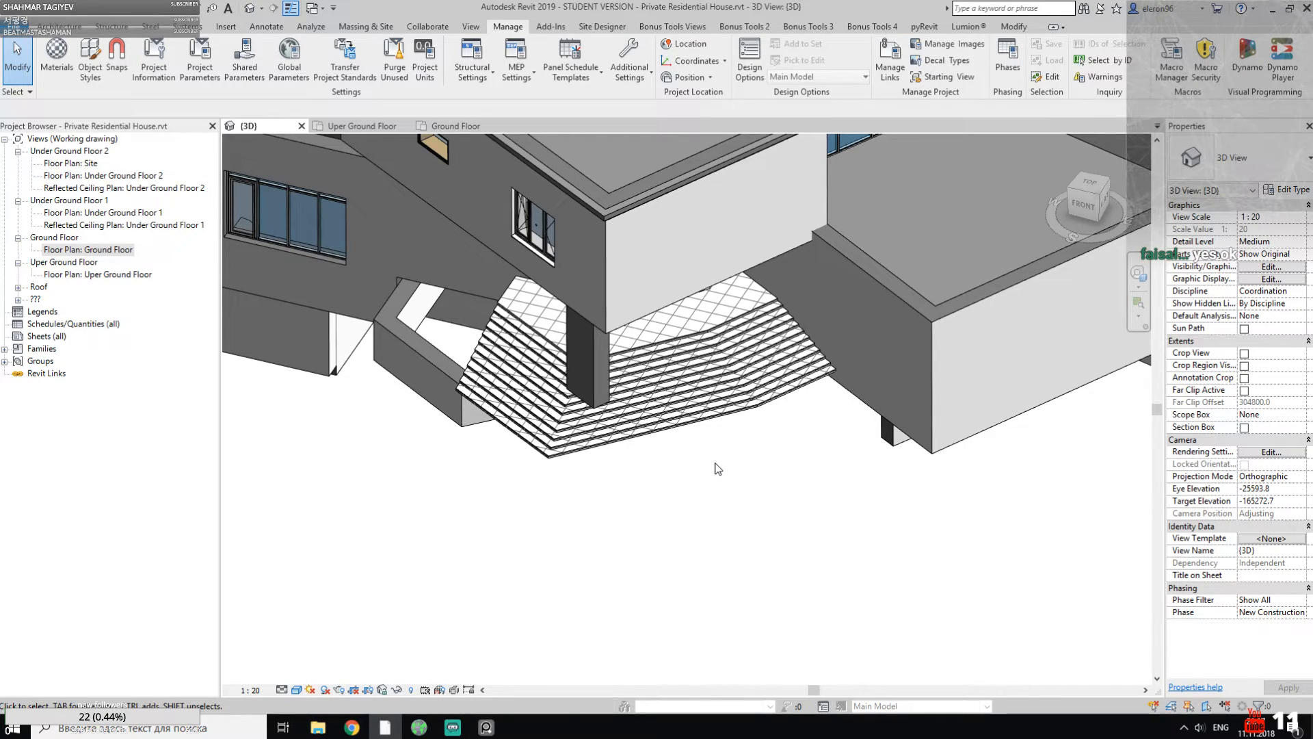
Step: Align the column's narrow side face with the outer face of the overhanging upper floor's end wall in the 3D view
{"action": "key", "text": "a"}
{"action": "key", "text": "l"}
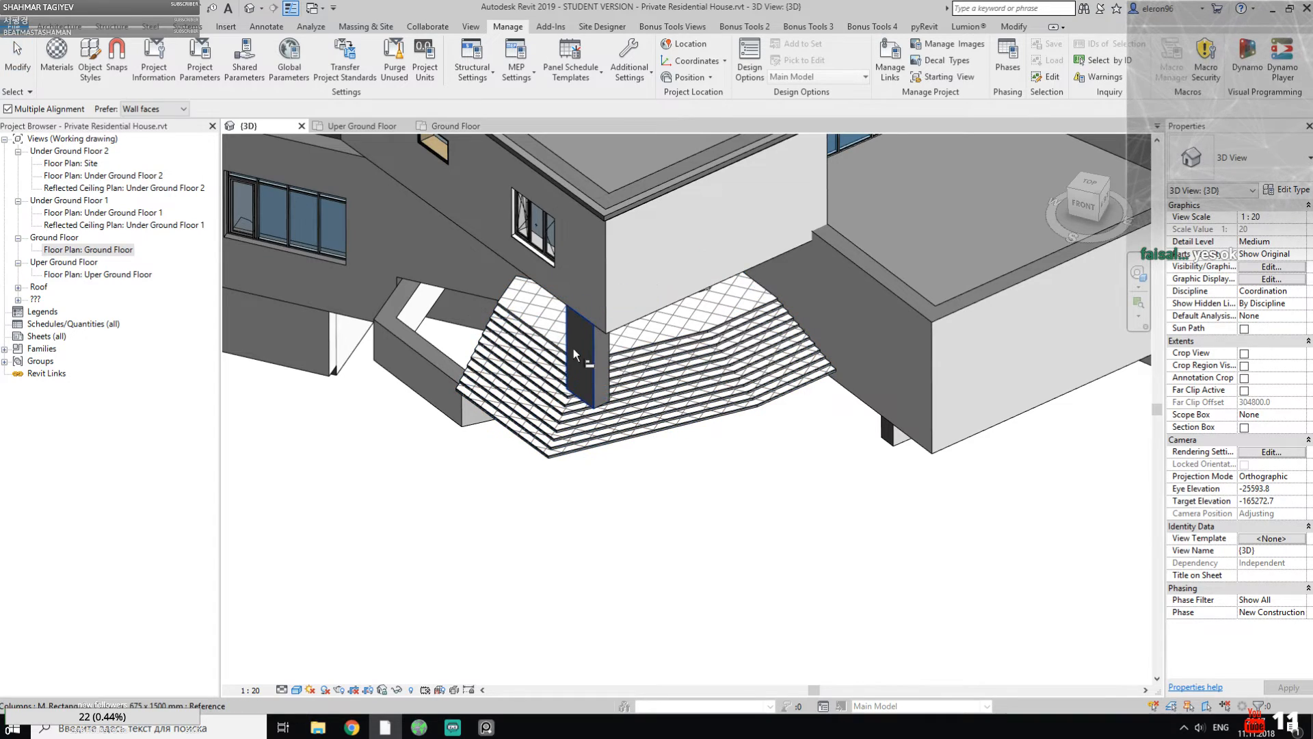
{"action": "left_click", "coordinate": [618, 319]}
{"action": "middle_click_drag", "start_coordinate": [657, 531], "coordinate": [711, 493], "text": "shift"}
{"action": "scroll", "coordinate": [654, 315], "scroll_direction": "up", "scroll_amount": 1}
{"action": "key", "text": "Escape"}
{"action": "key", "text": "Escape"}
Step: Check the entrance stairs' base offset and set the column's base offset to -1200 to match it
{"action": "scroll", "coordinate": [667, 323], "scroll_direction": "up", "scroll_amount": 1}
{"action": "left_click", "coordinate": [710, 501]}
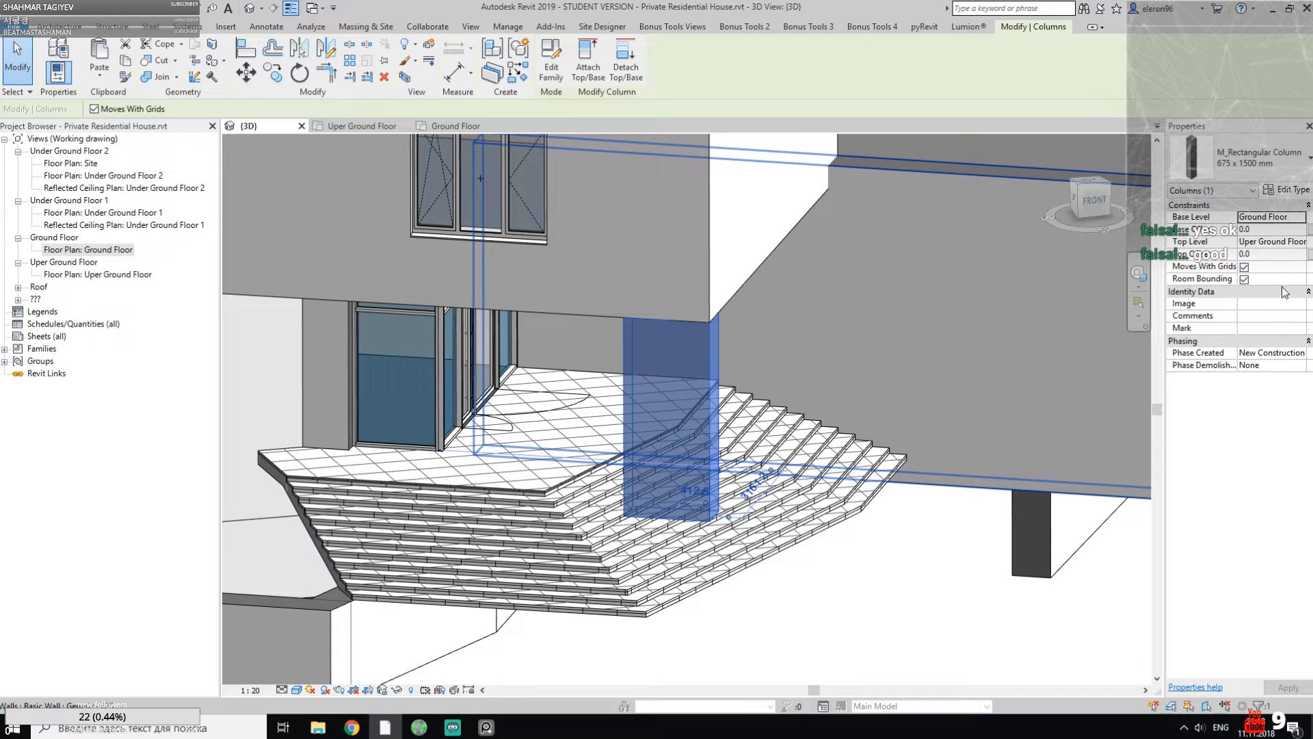
{"action": "left_click", "coordinate": [673, 594]}
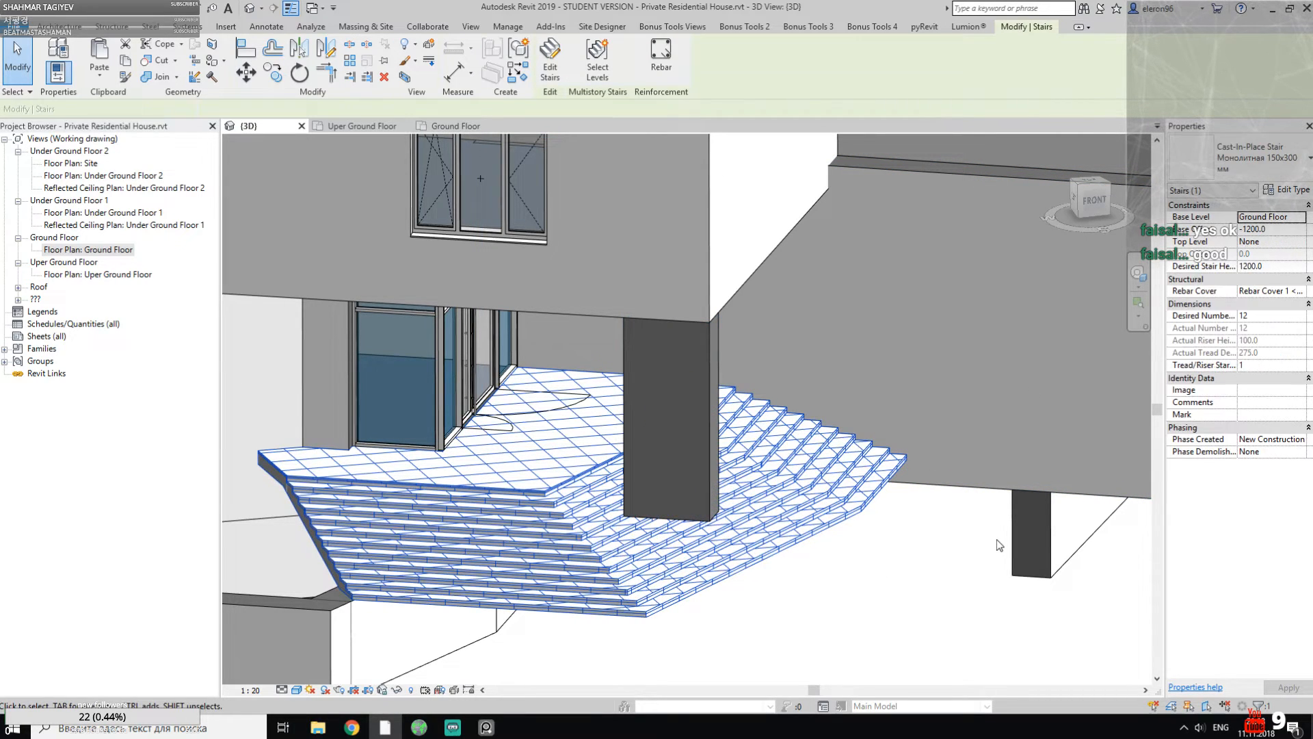
{"action": "left_click", "coordinate": [711, 448]}
{"action": "left_click", "coordinate": [1265, 230]}
{"action": "type", "text": "-12"}
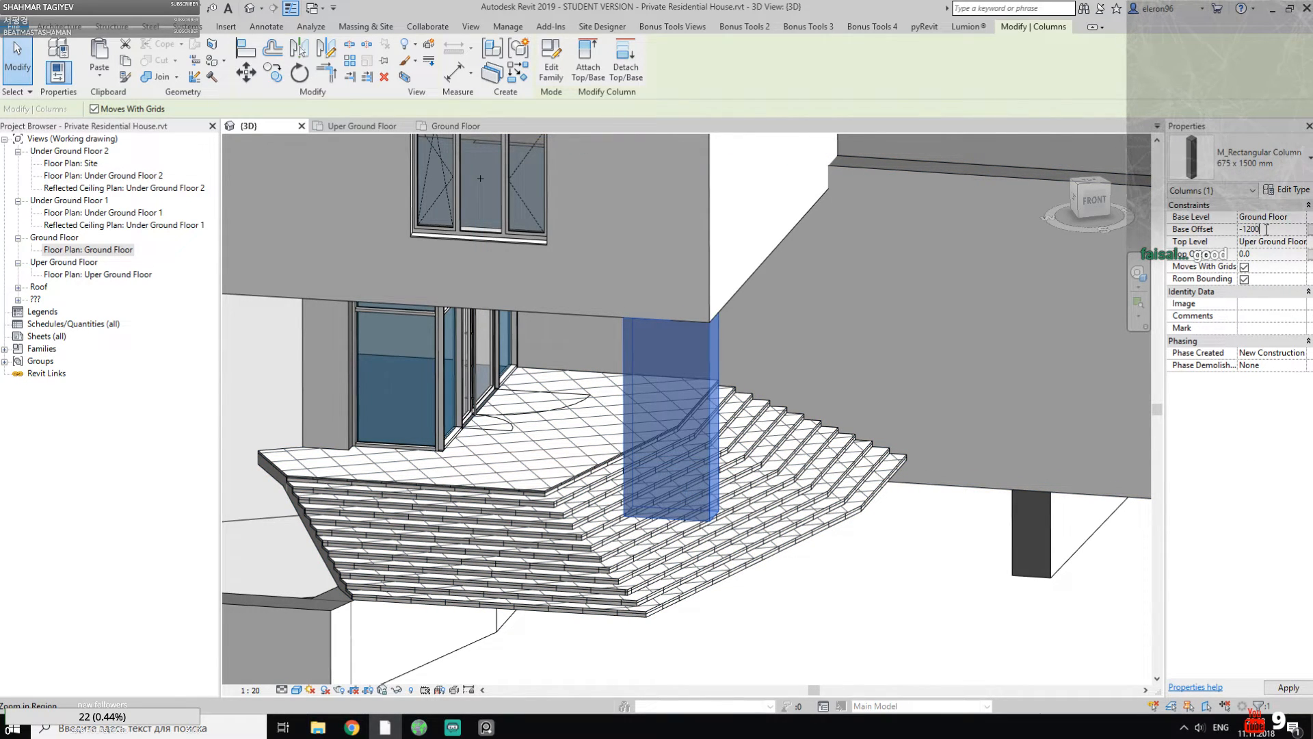
{"action": "middle_click_drag", "start_coordinate": [905, 577], "coordinate": [886, 546], "text": "shift"}
{"action": "key", "text": "Escape"}
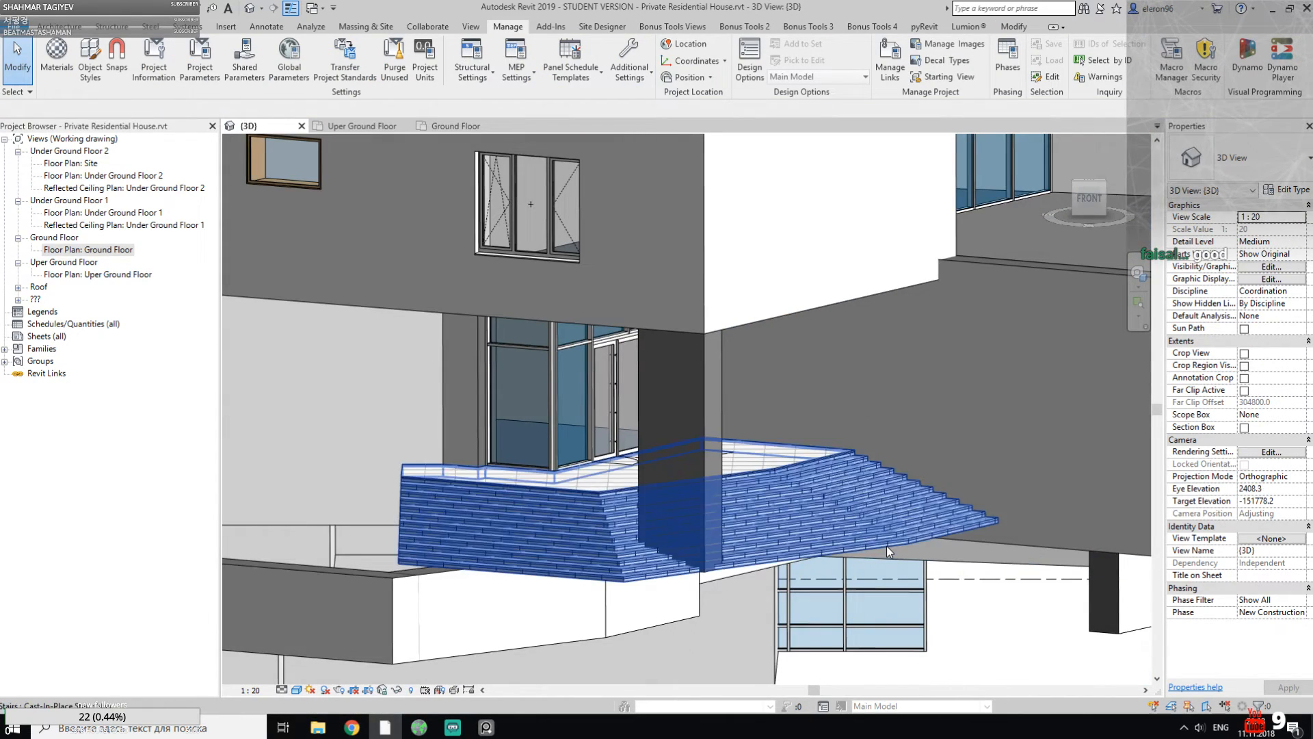
Step: Set the Material of the column type 675 x 1500 mm at the entrance stairs to Gypsum Wall Board
{"action": "left_click", "coordinate": [696, 388]}
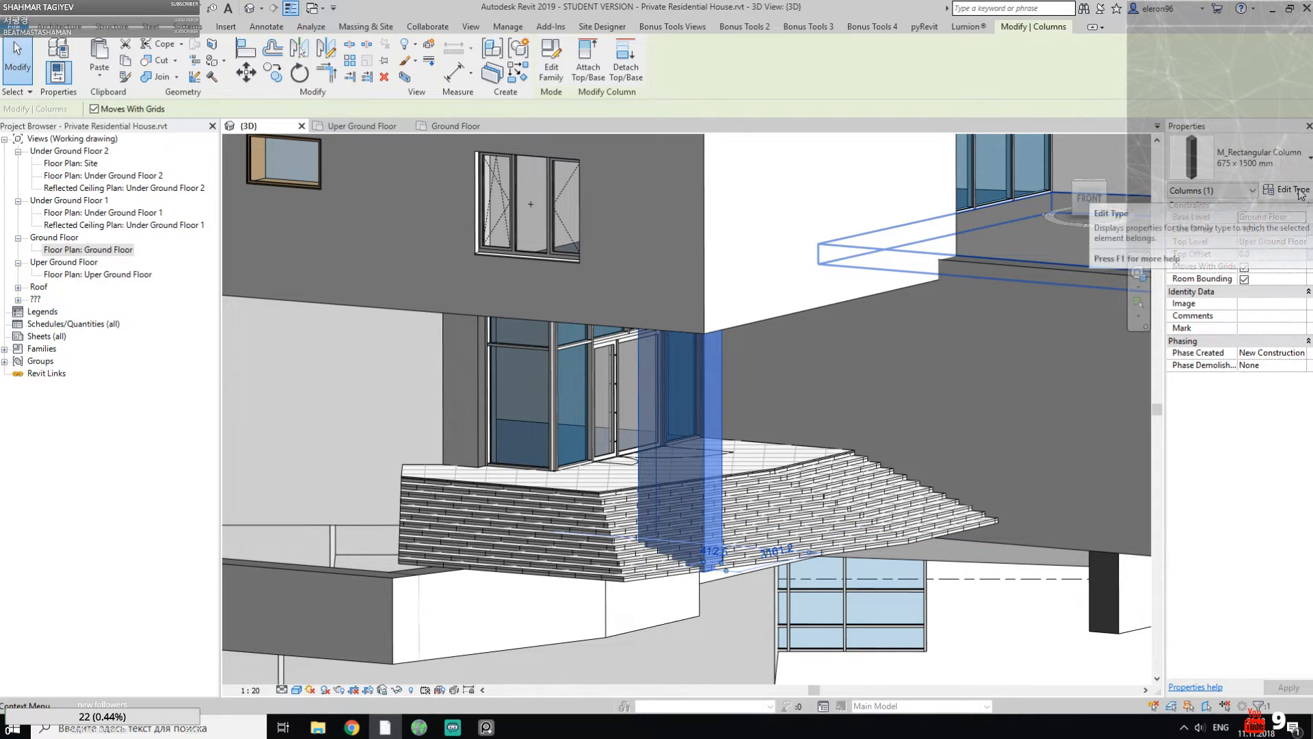
{"action": "left_click", "coordinate": [1285, 189]}
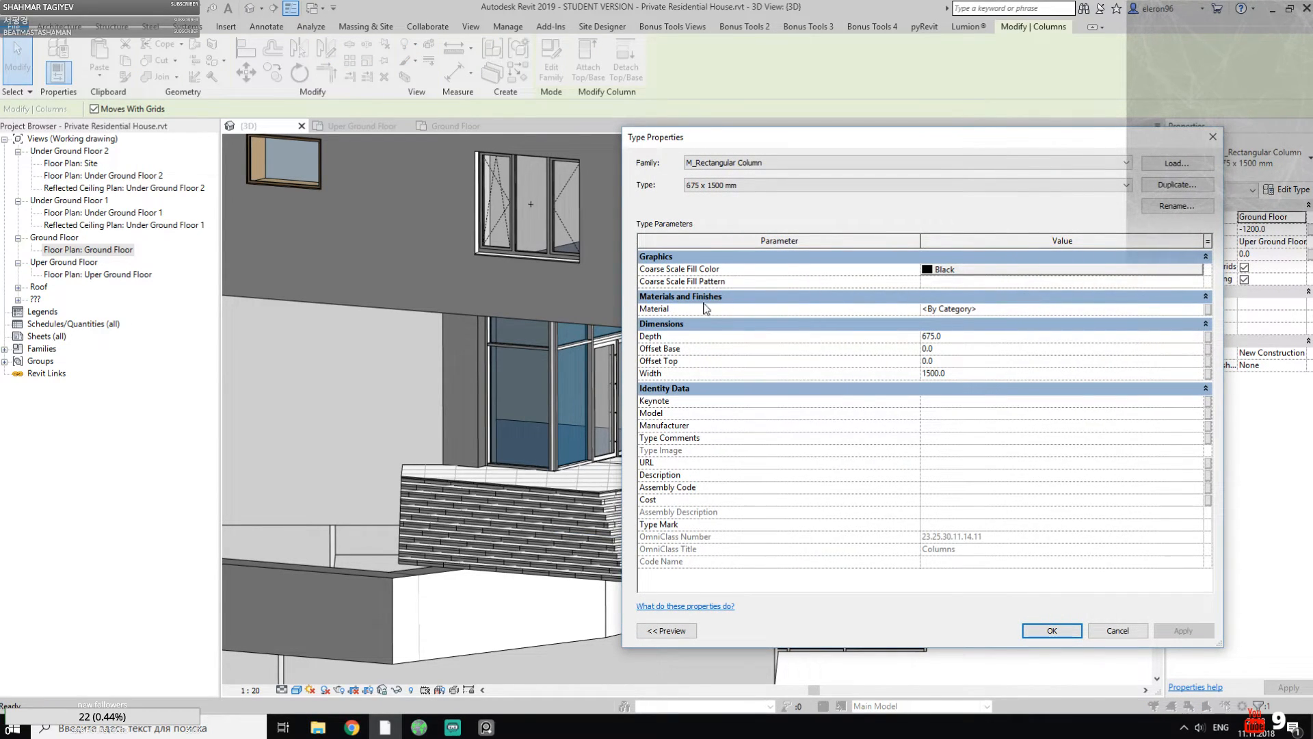
{"action": "left_click", "coordinate": [1202, 312]}
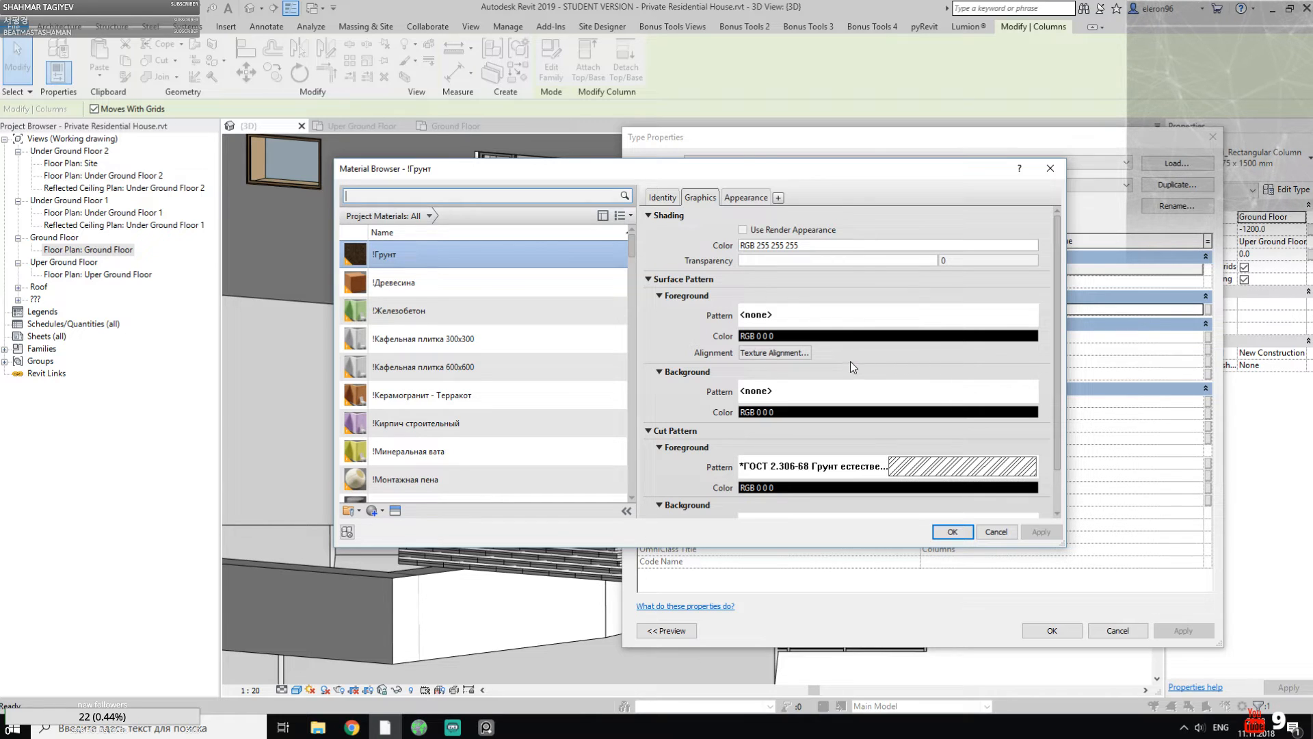
{"action": "scroll", "coordinate": [556, 342], "scroll_direction": "down", "scroll_amount": 5}
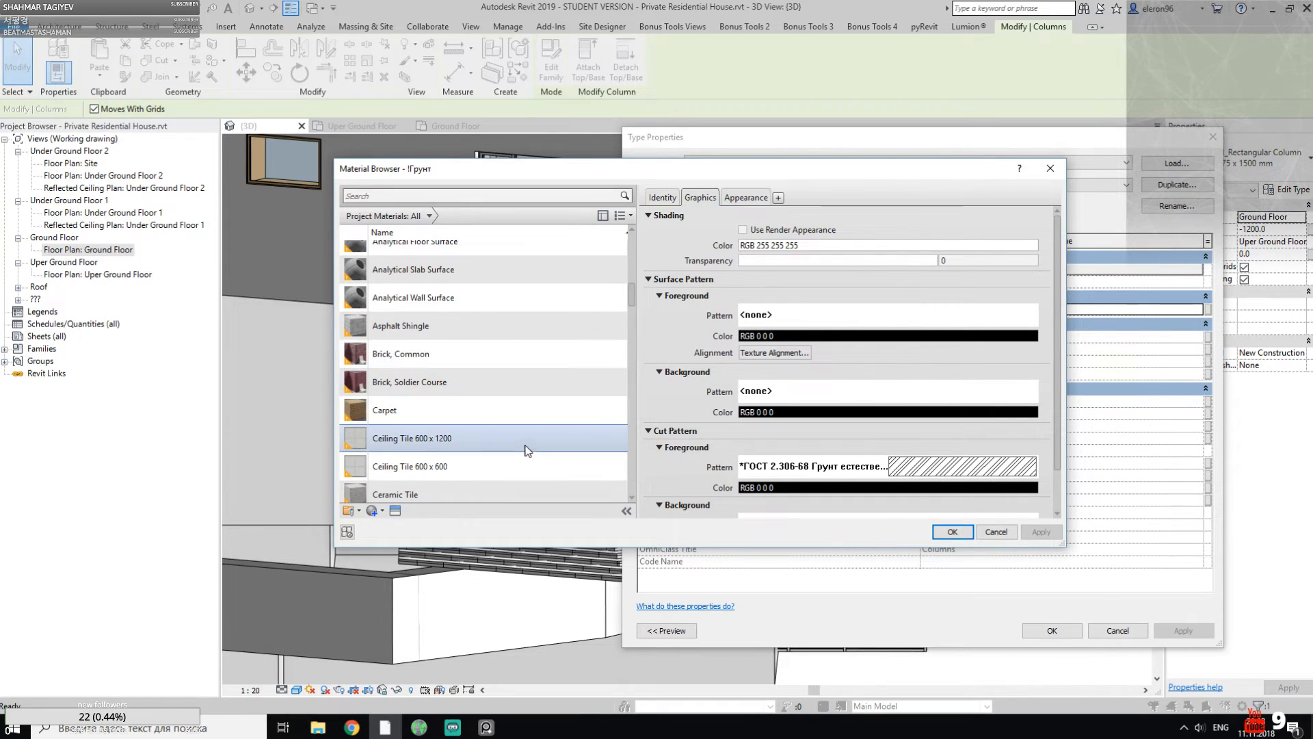
{"action": "scroll", "coordinate": [444, 370], "scroll_direction": "down", "scroll_amount": 7}
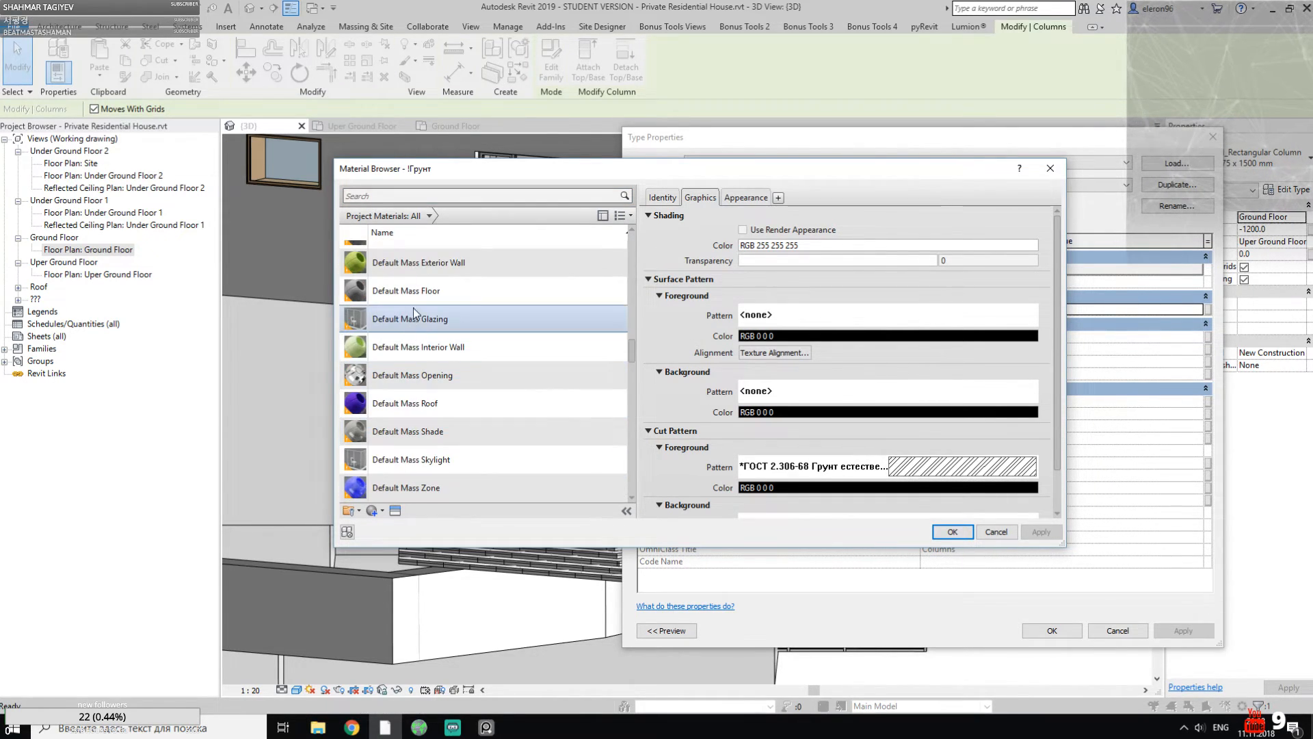
{"action": "left_click", "coordinate": [466, 291]}
{"action": "scroll", "coordinate": [586, 323], "scroll_direction": "up", "scroll_amount": 2}
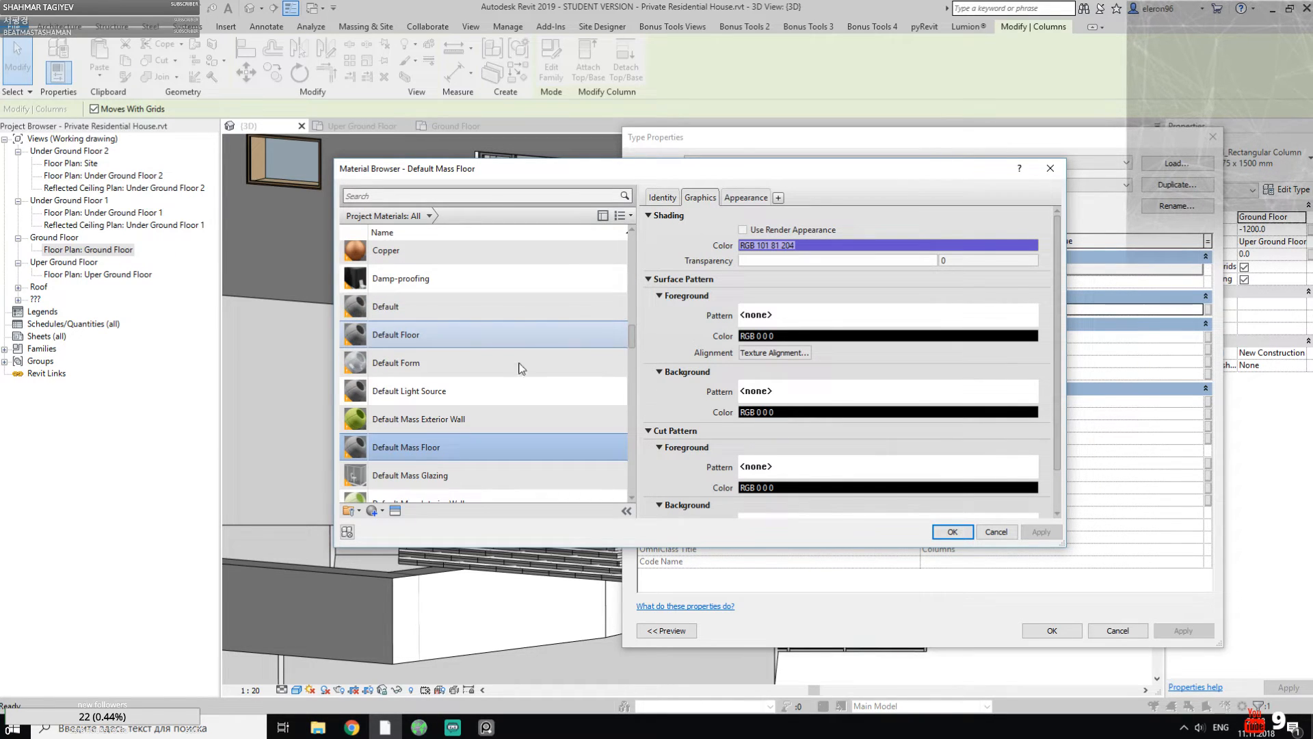
{"action": "left_click", "coordinate": [483, 334]}
{"action": "left_click", "coordinate": [491, 310]}
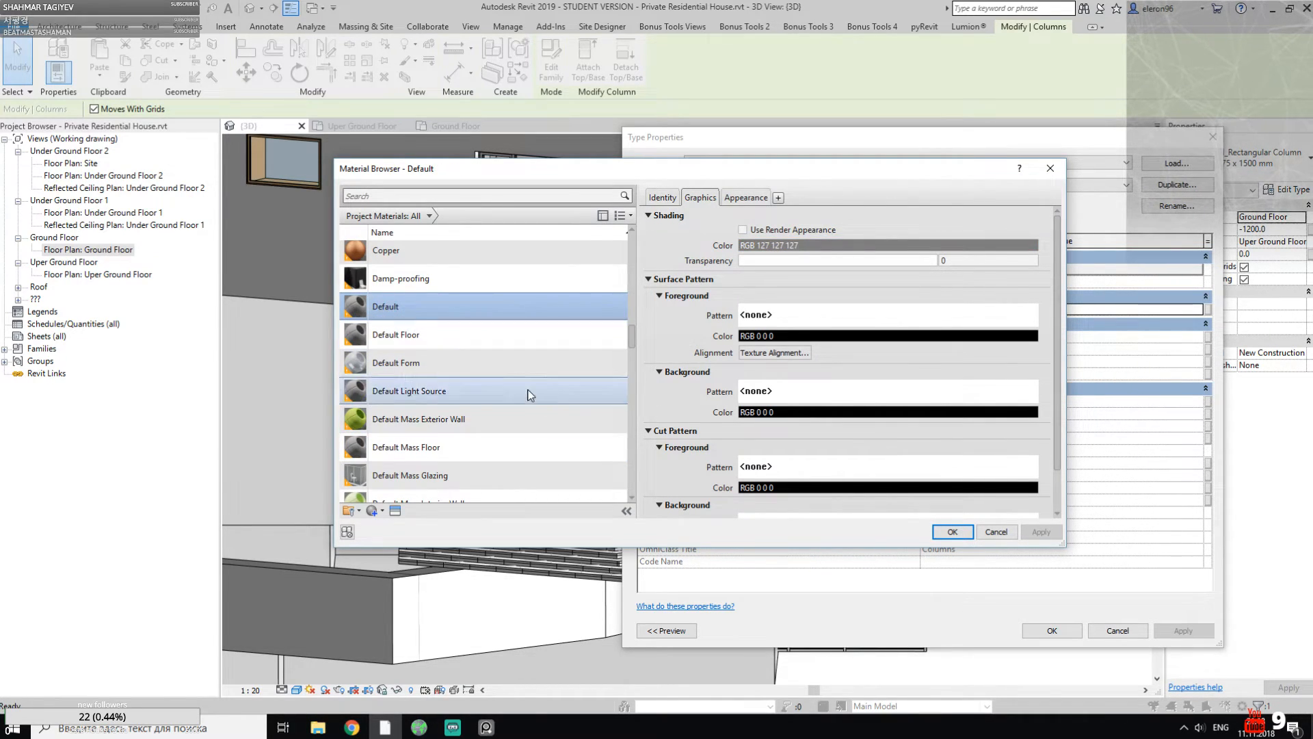
{"action": "scroll", "coordinate": [528, 387], "scroll_direction": "up", "scroll_amount": 1}
{"action": "scroll", "coordinate": [494, 346], "scroll_direction": "down", "scroll_amount": 6}
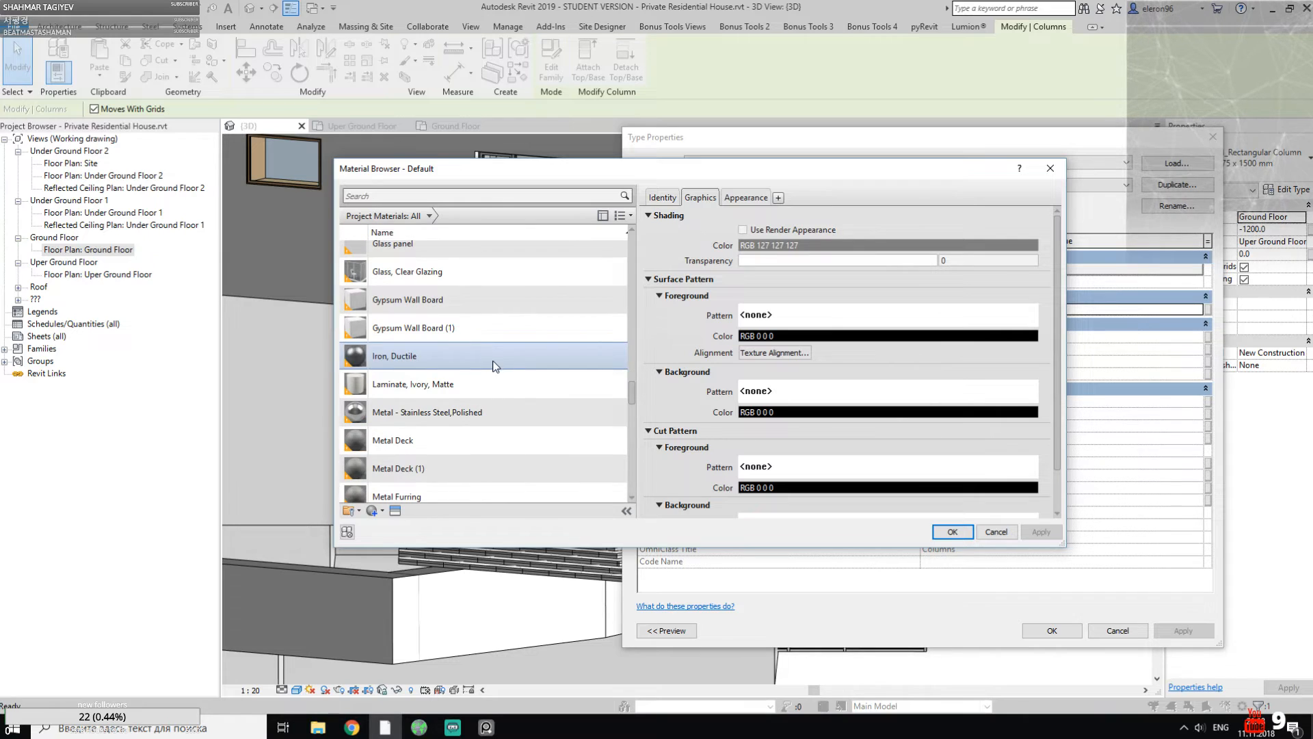
{"action": "scroll", "coordinate": [491, 377], "scroll_direction": "down", "scroll_amount": 1}
{"action": "scroll", "coordinate": [503, 378], "scroll_direction": "up", "scroll_amount": 2}
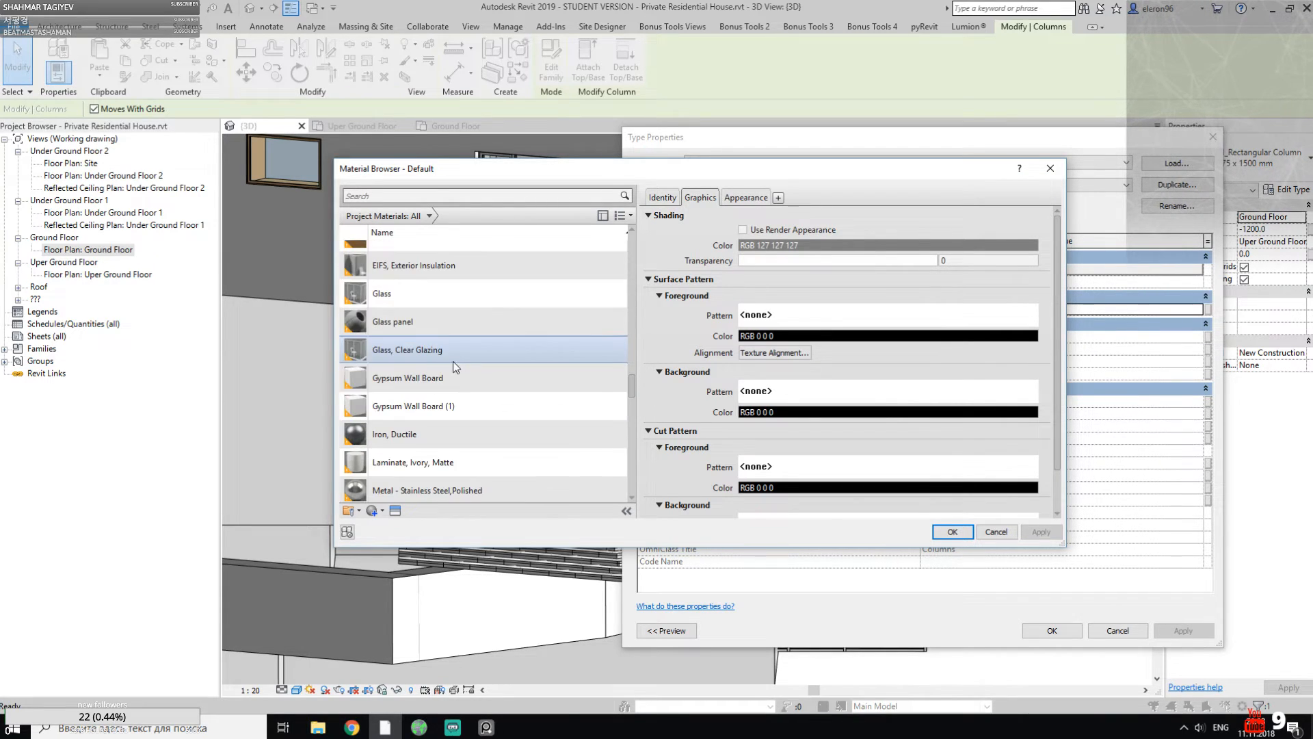
{"action": "left_click", "coordinate": [456, 379]}
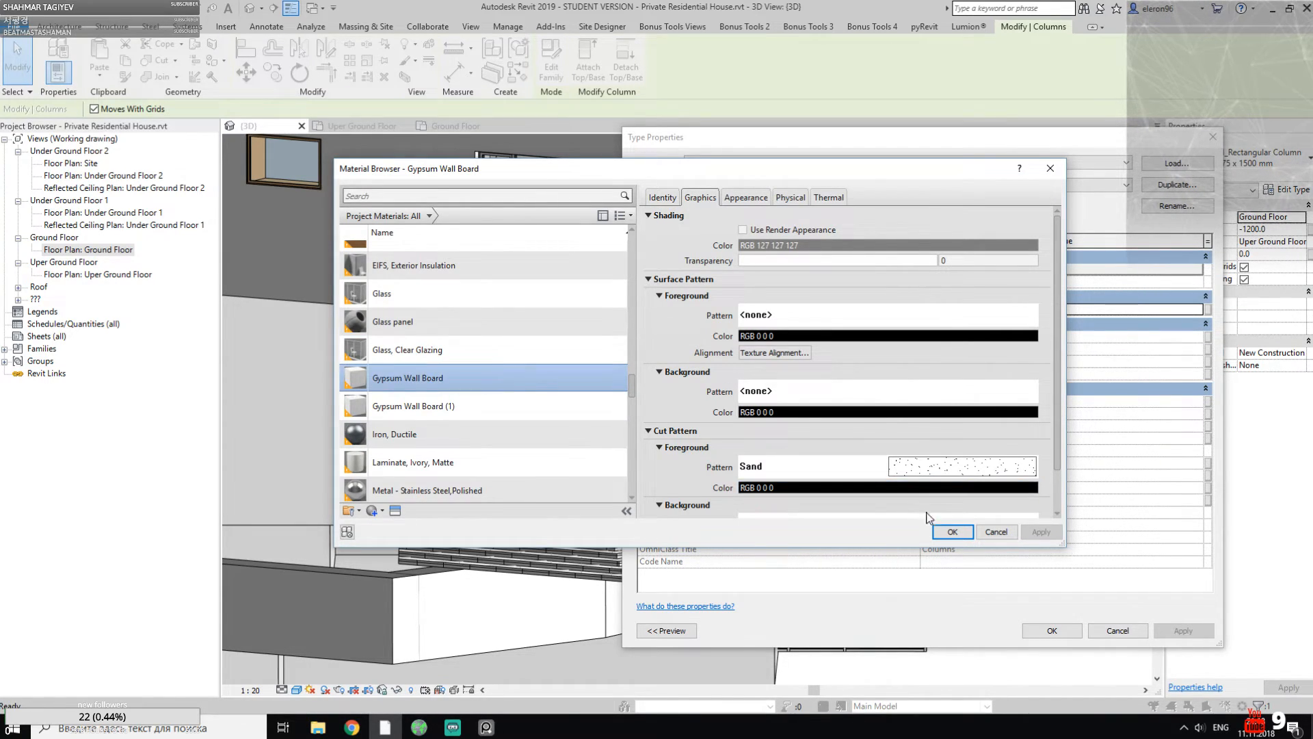
{"action": "left_click", "coordinate": [952, 532]}
{"action": "left_click", "coordinate": [1050, 630]}
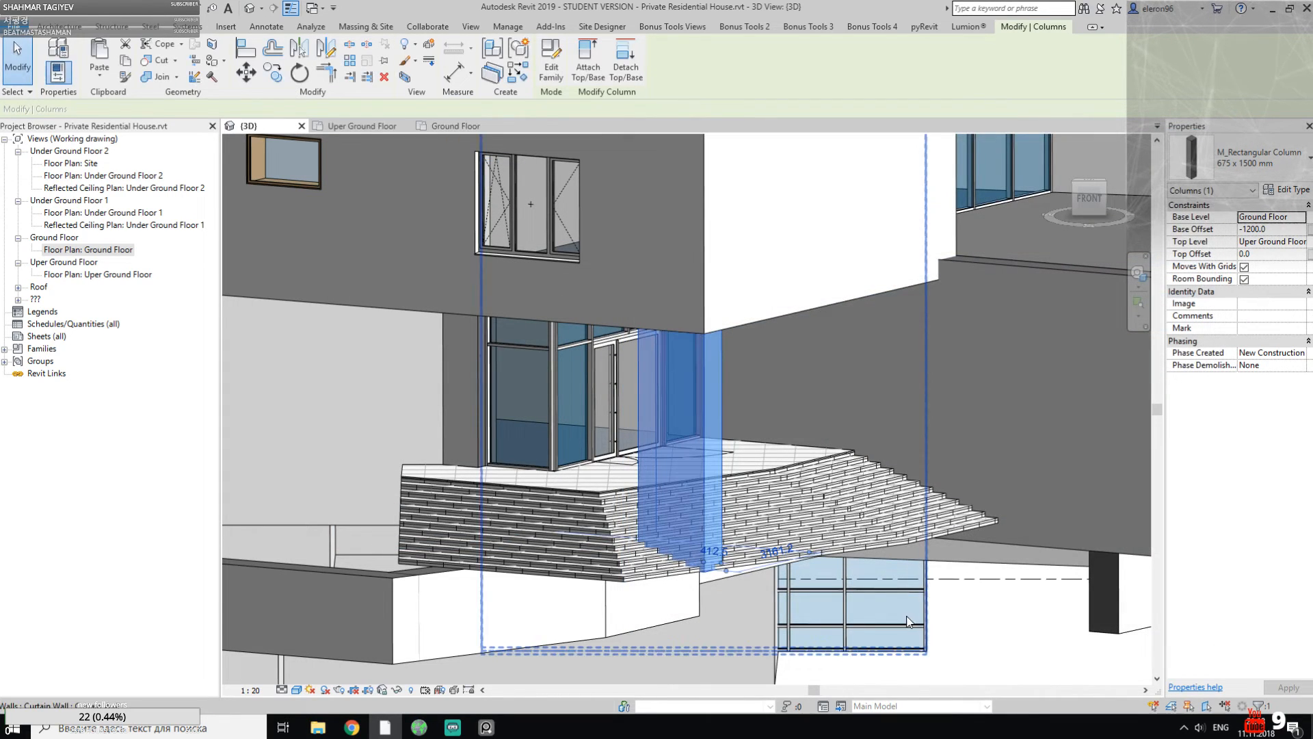
Step: Examine the entrance column beneath the upper floor corner, the roof edge above it and the lower roof at the house's glazed end
{"action": "scroll", "coordinate": [943, 581], "scroll_direction": "down", "scroll_amount": 2}
{"action": "middle_click_drag", "start_coordinate": [958, 580], "coordinate": [868, 485]}
{"action": "left_click", "coordinate": [891, 548]}
{"action": "scroll", "coordinate": [889, 546], "scroll_direction": "down", "scroll_amount": 1}
{"action": "middle_click_drag", "start_coordinate": [793, 413], "coordinate": [868, 433], "text": "shift"}
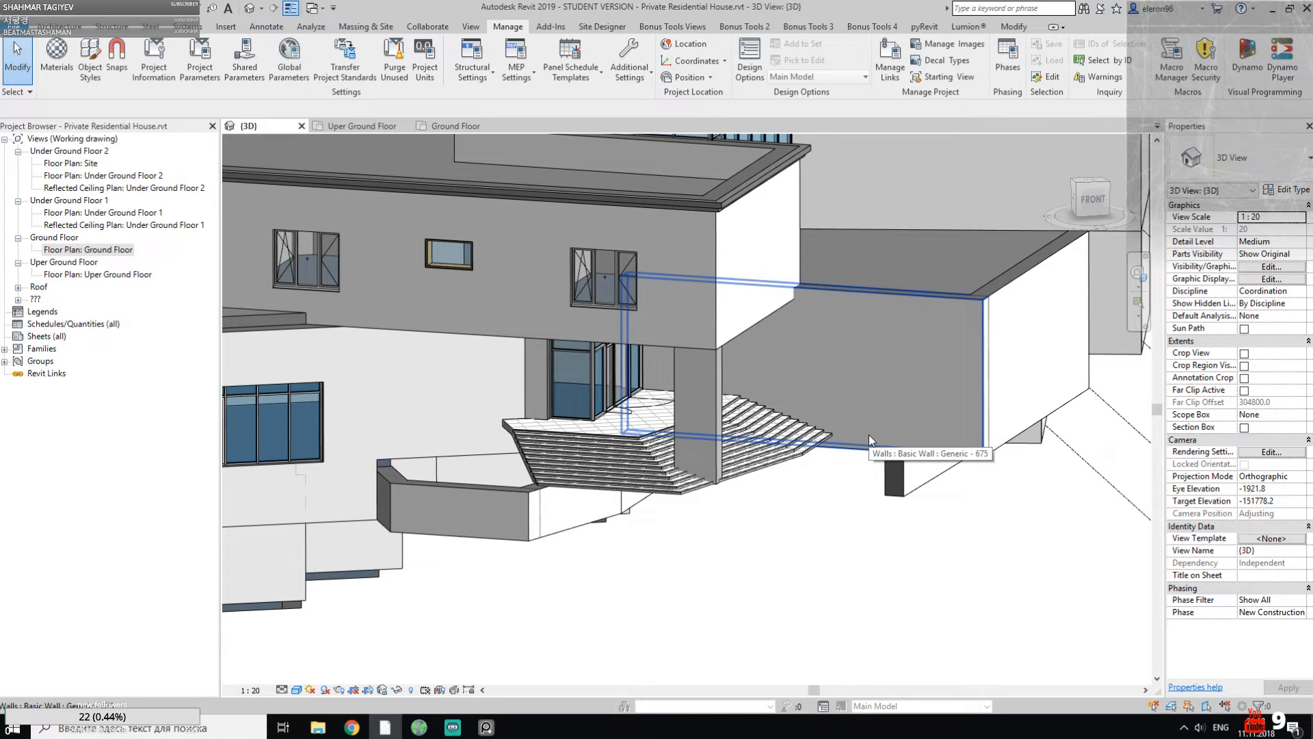
{"action": "left_click", "coordinate": [752, 203]}
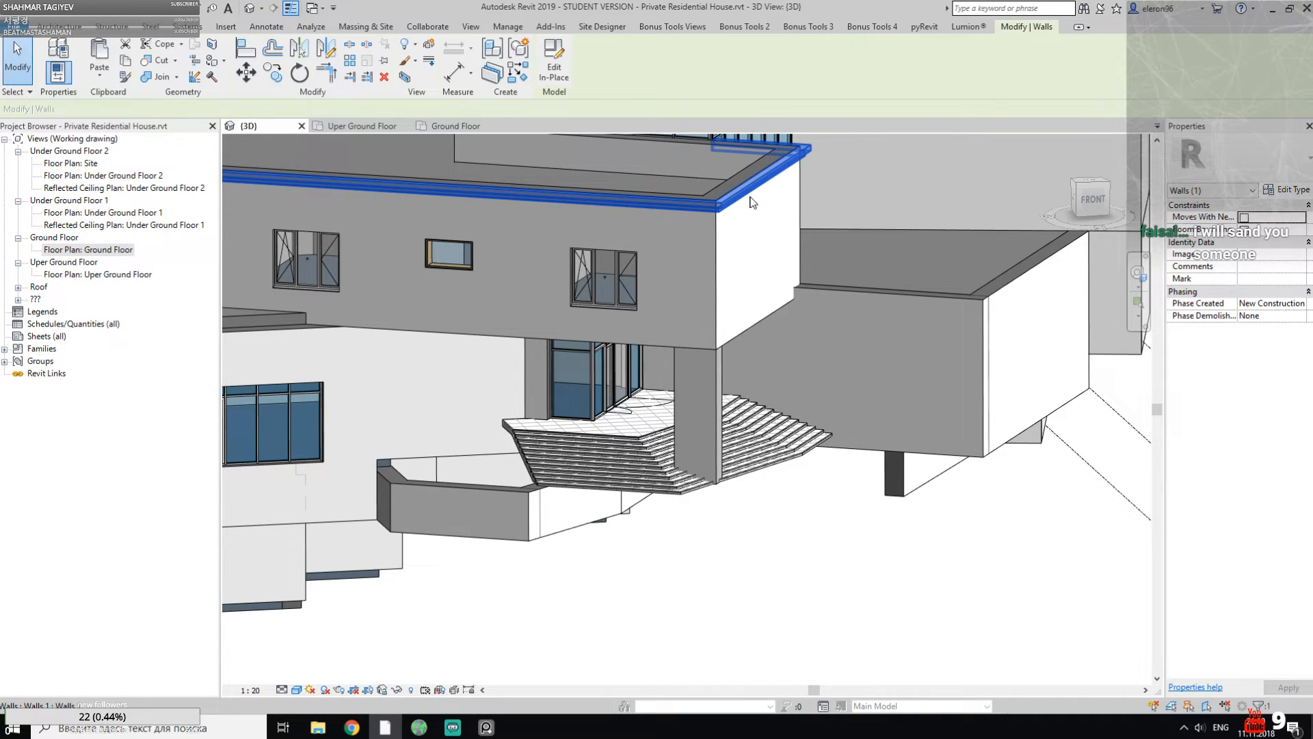
{"action": "middle_click_drag", "start_coordinate": [334, 279], "coordinate": [836, 286]}
{"action": "middle_click_drag", "start_coordinate": [506, 282], "coordinate": [728, 353]}
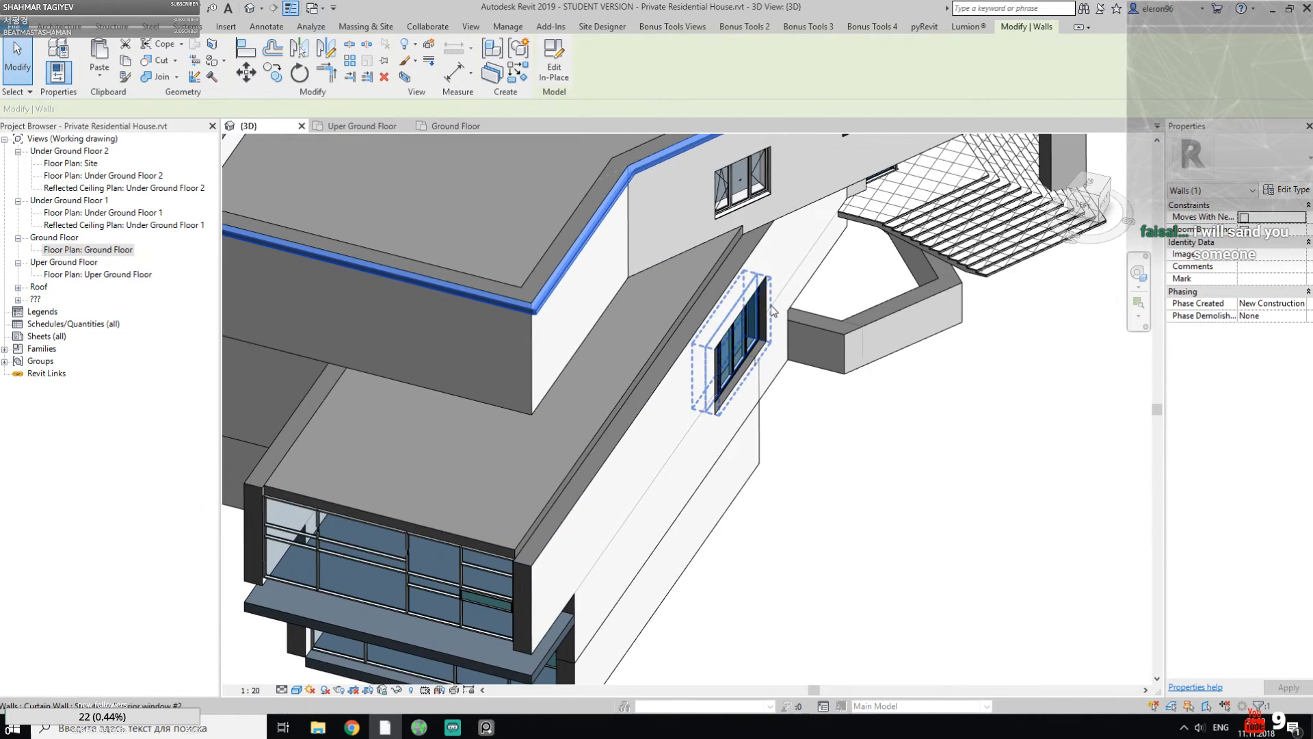
{"action": "key", "text": "Escape"}
{"action": "key", "text": "Tab"}
{"action": "key", "text": "Tab"}
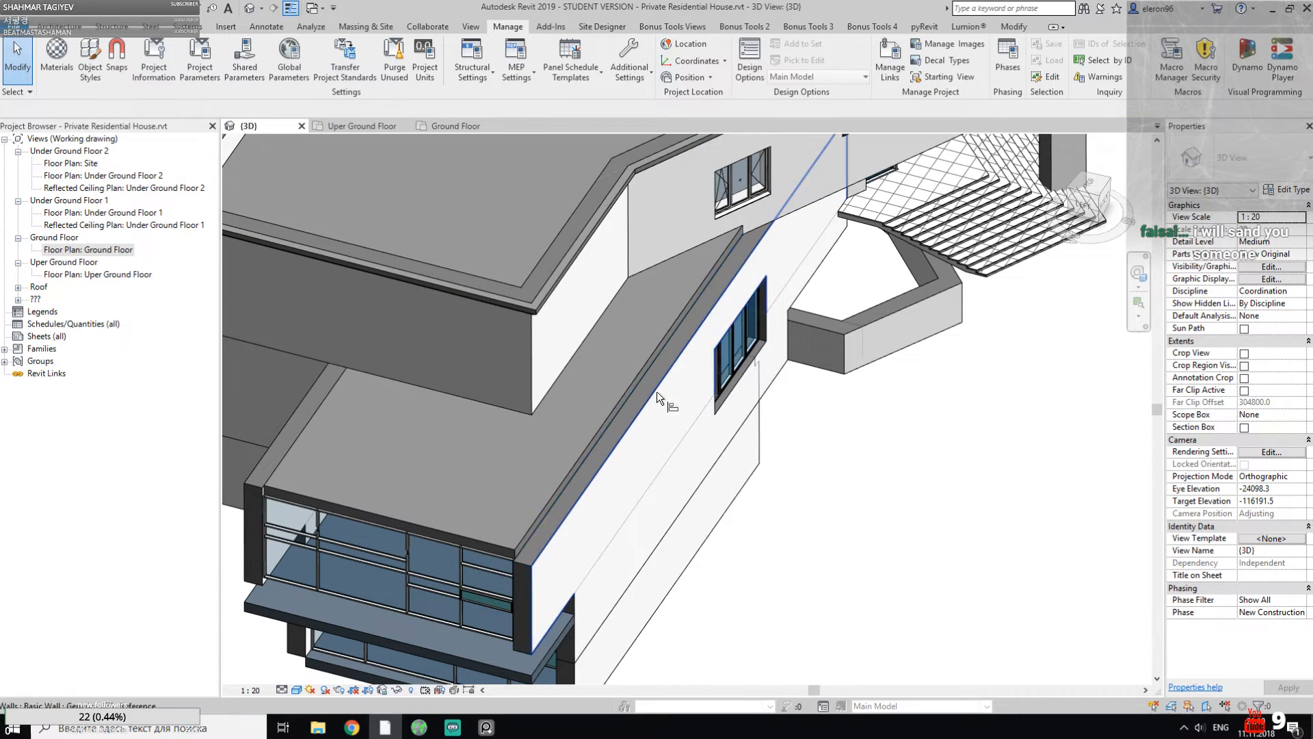
{"action": "key", "text": "a"}
{"action": "key", "text": "l"}
{"action": "left_click", "coordinate": [580, 445]}
{"action": "key", "text": "Escape"}
{"action": "key", "text": "Escape"}
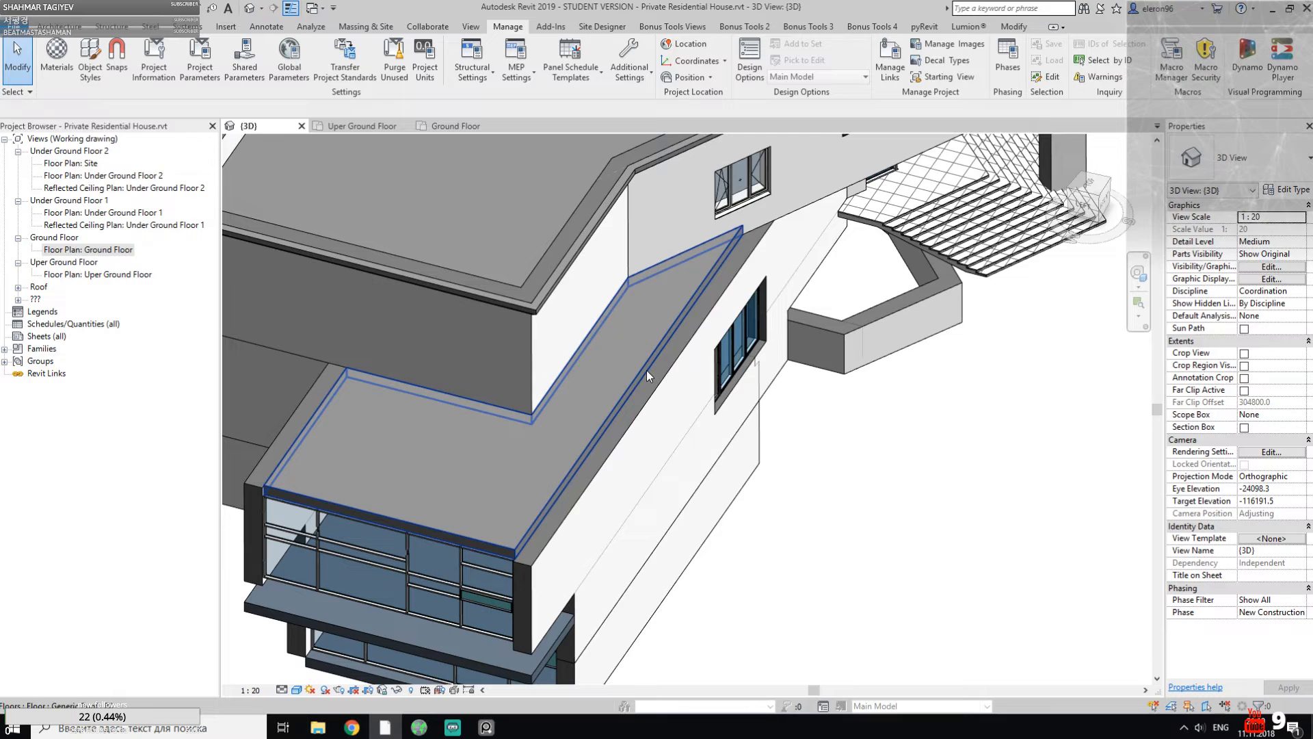
{"action": "key", "text": "a"}
{"action": "key", "text": "l"}
{"action": "left_click", "coordinate": [595, 465]}
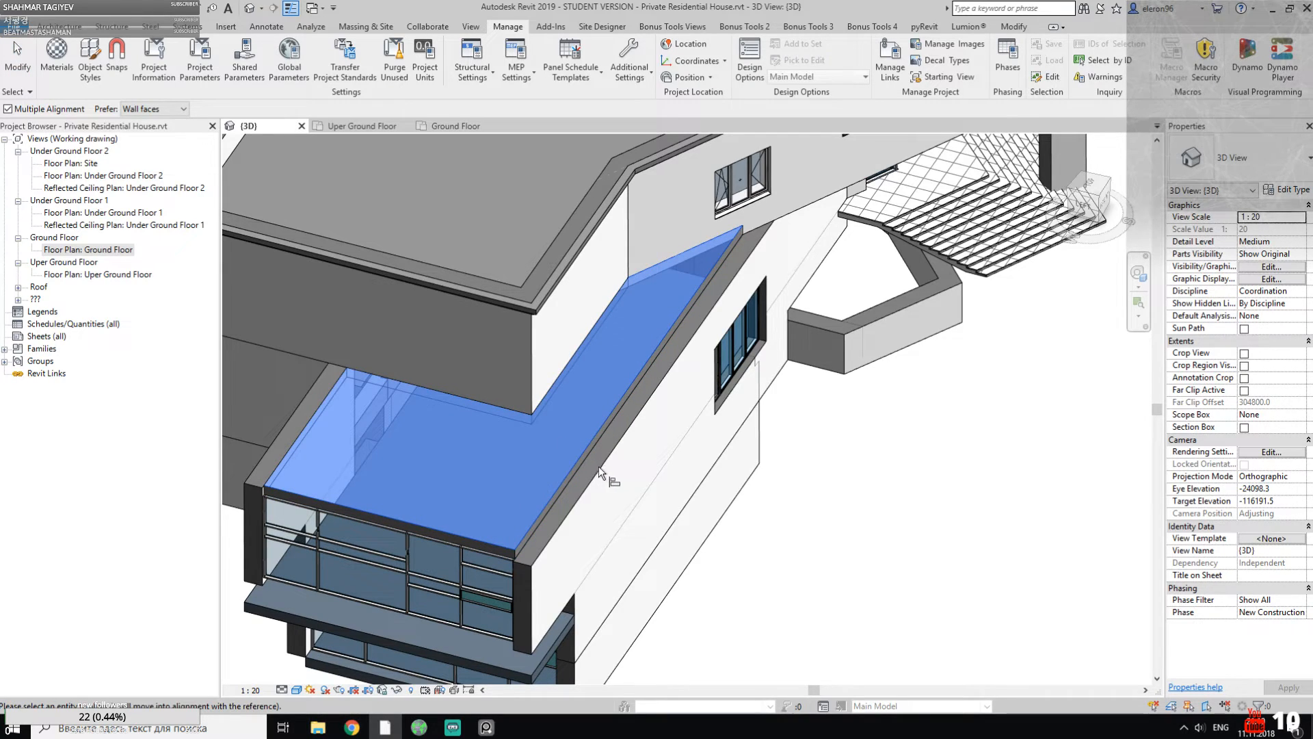
{"action": "key", "text": "Escape"}
{"action": "key", "text": "Escape"}
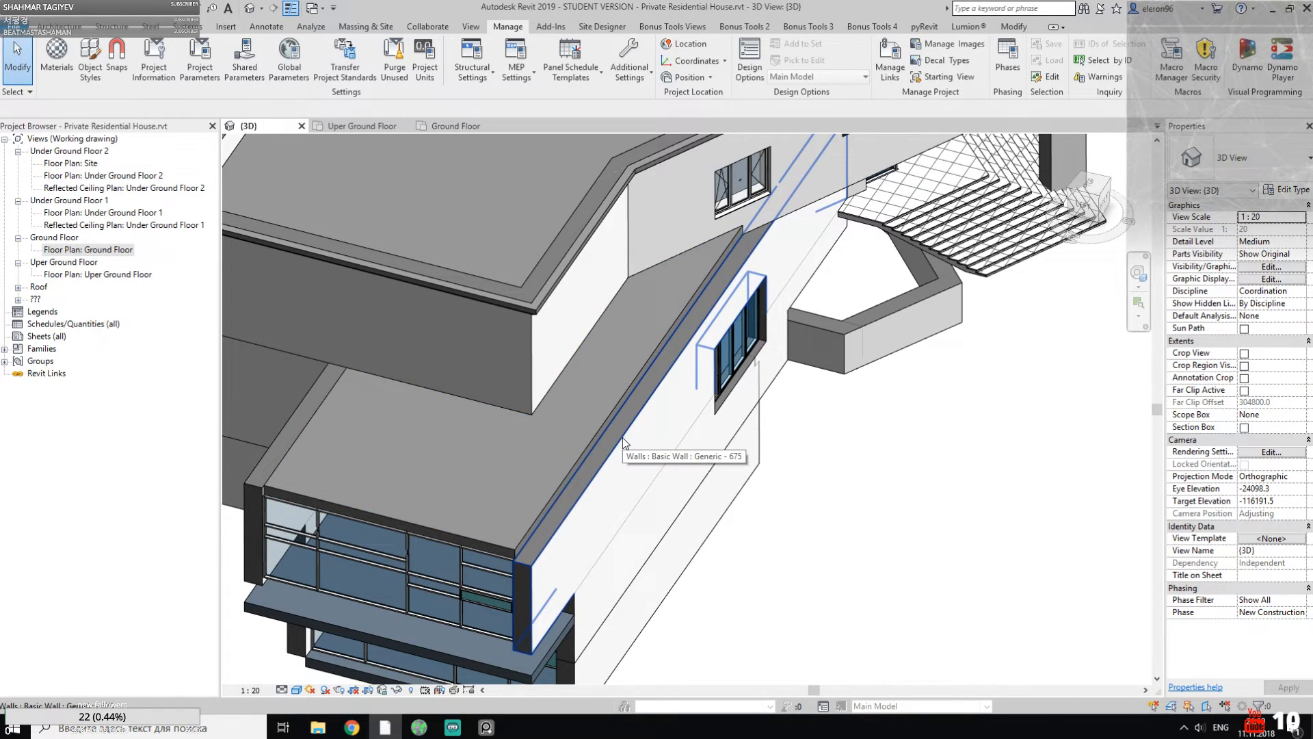
Step: Try to align the lower roof slab's top face with the top of the long side wall
{"action": "key", "text": "a"}
{"action": "key", "text": "l"}
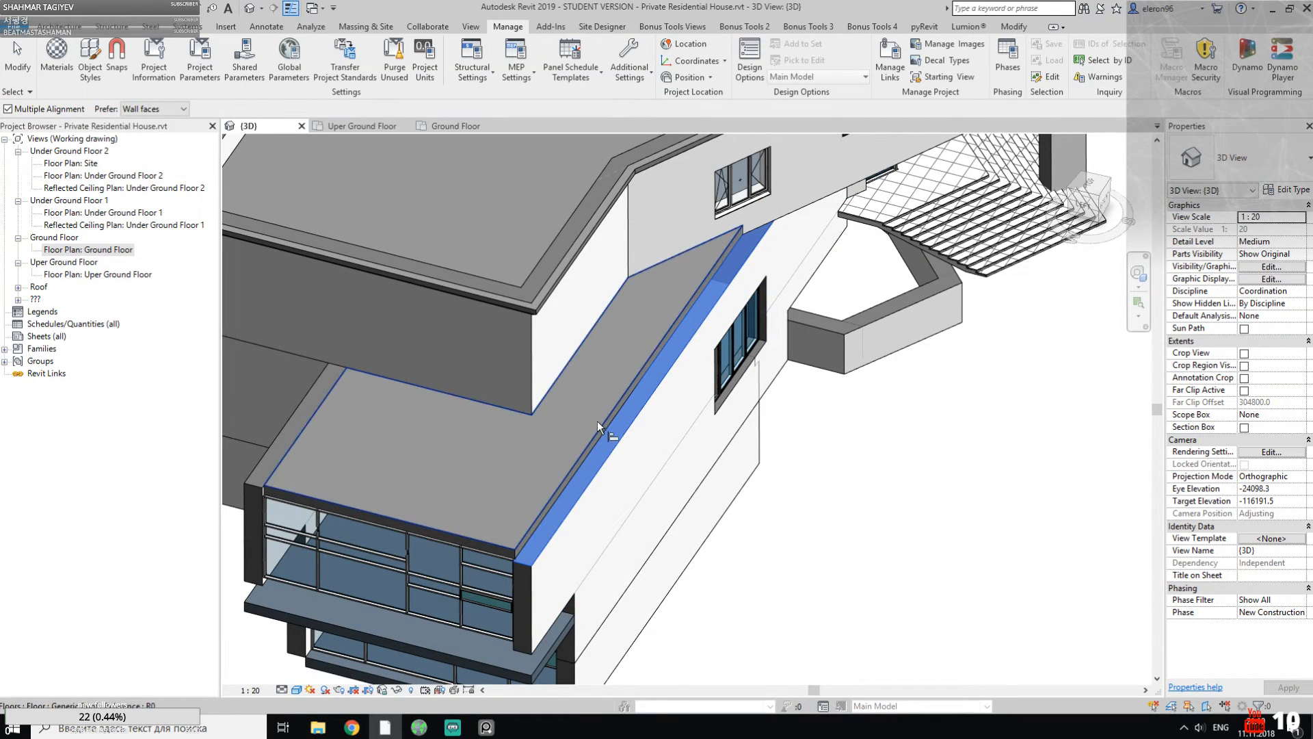
{"action": "left_click", "coordinate": [596, 419]}
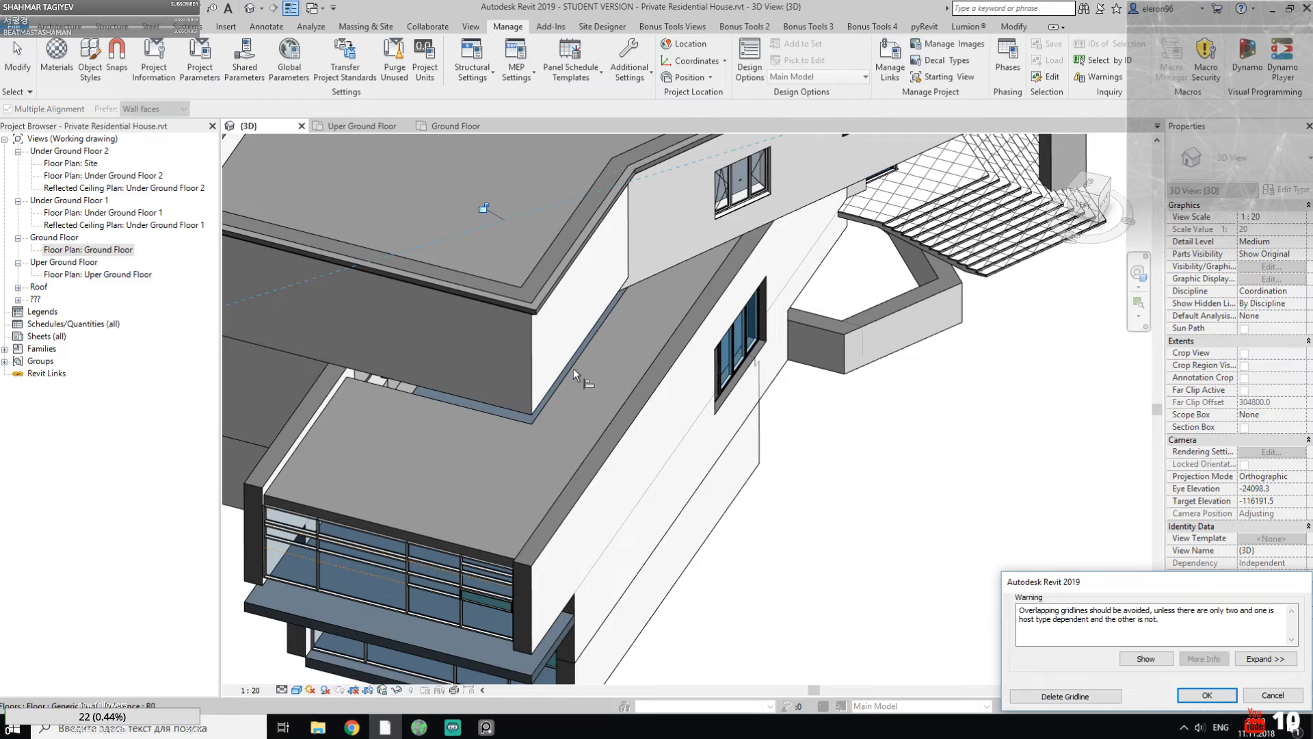
{"action": "middle_click_drag", "start_coordinate": [460, 384], "coordinate": [461, 435], "text": "shift"}
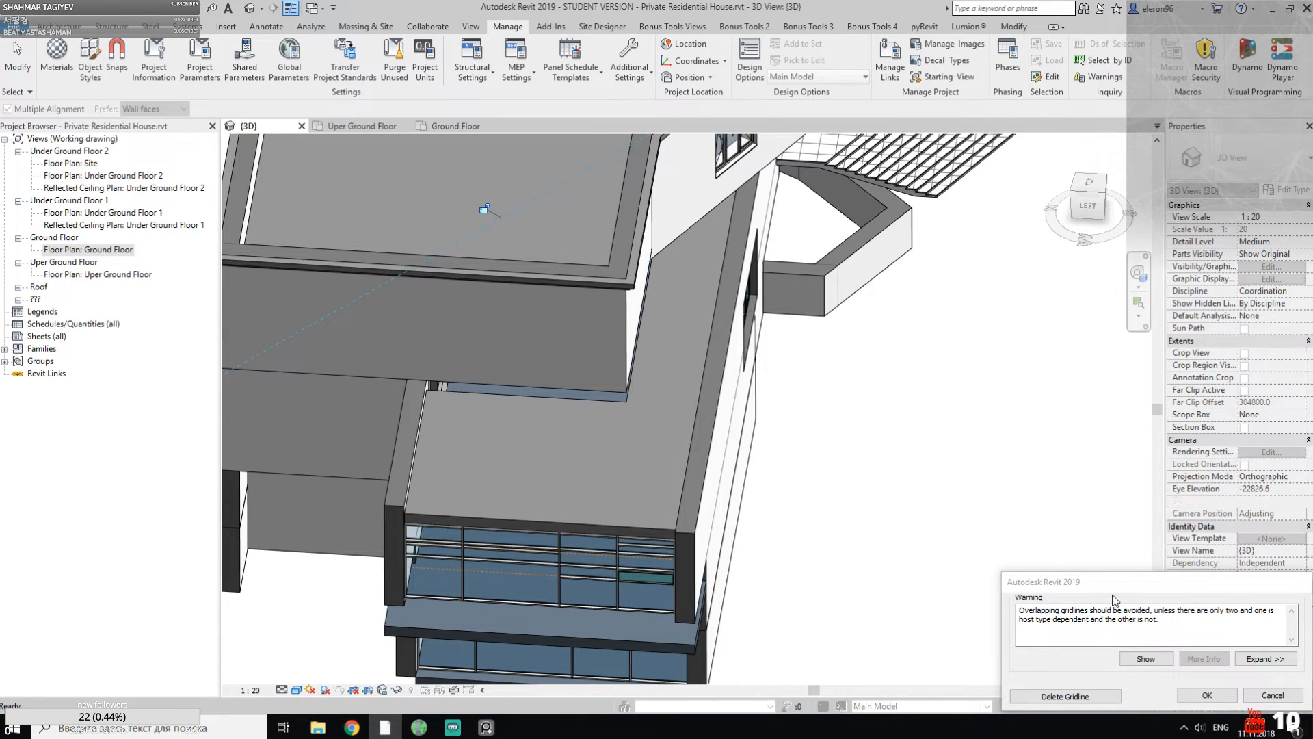
{"action": "left_click", "coordinate": [1265, 696]}
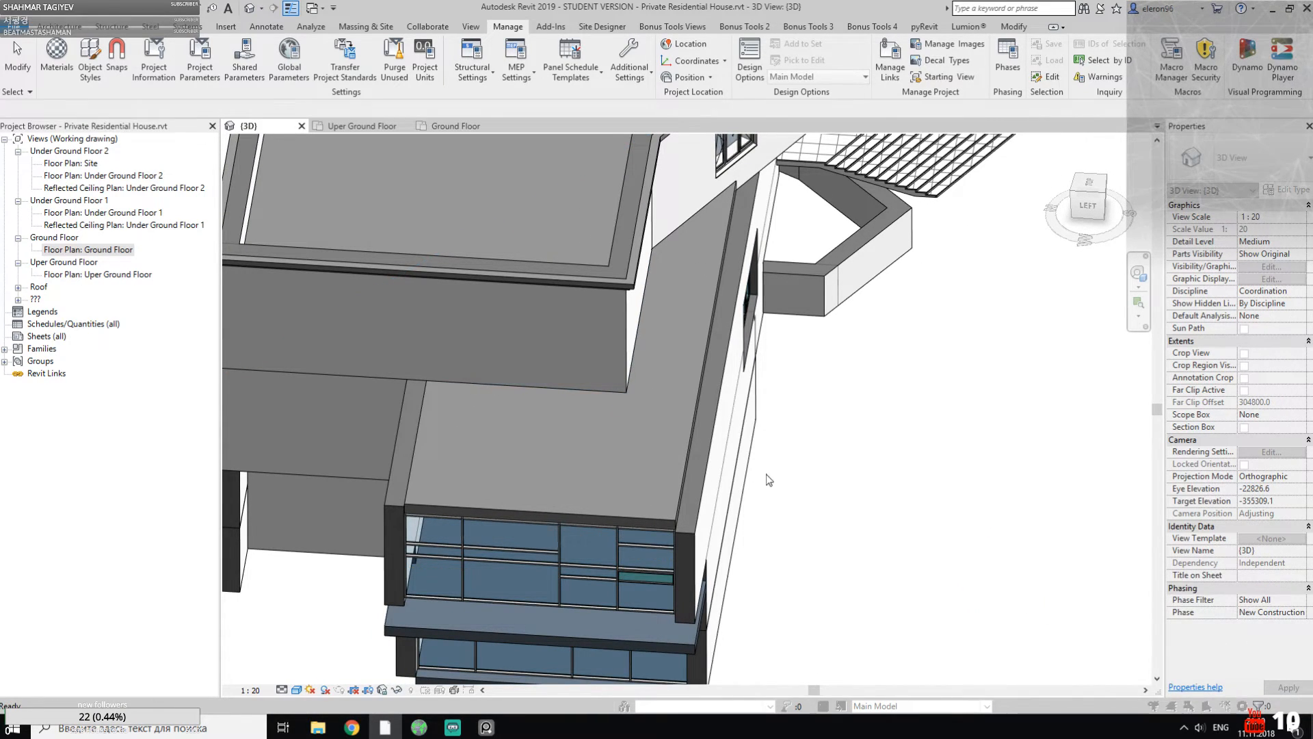
{"action": "key", "text": "Escape"}
{"action": "left_click", "coordinate": [709, 455]}
{"action": "middle_click_drag", "start_coordinate": [873, 410], "coordinate": [675, 192], "text": "shift"}
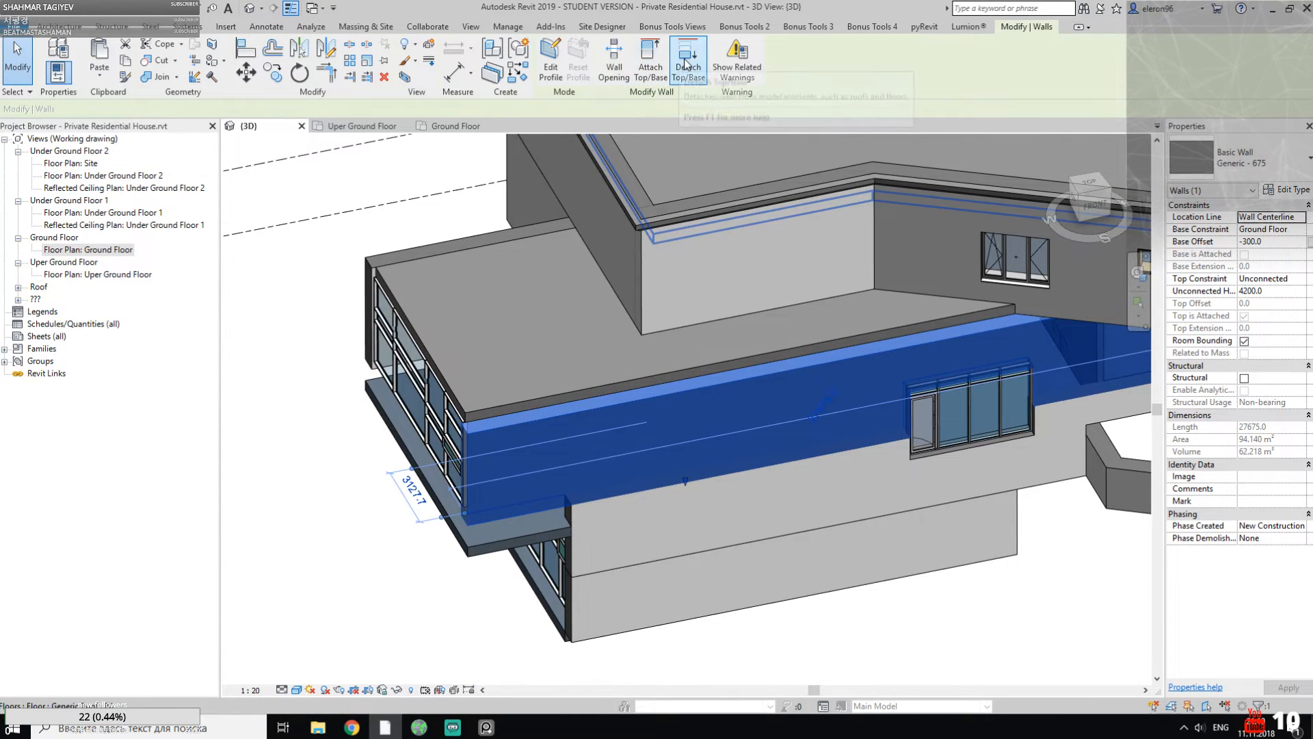
{"action": "left_click", "coordinate": [688, 58]}
{"action": "middle_click_drag", "start_coordinate": [493, 422], "coordinate": [502, 437]}
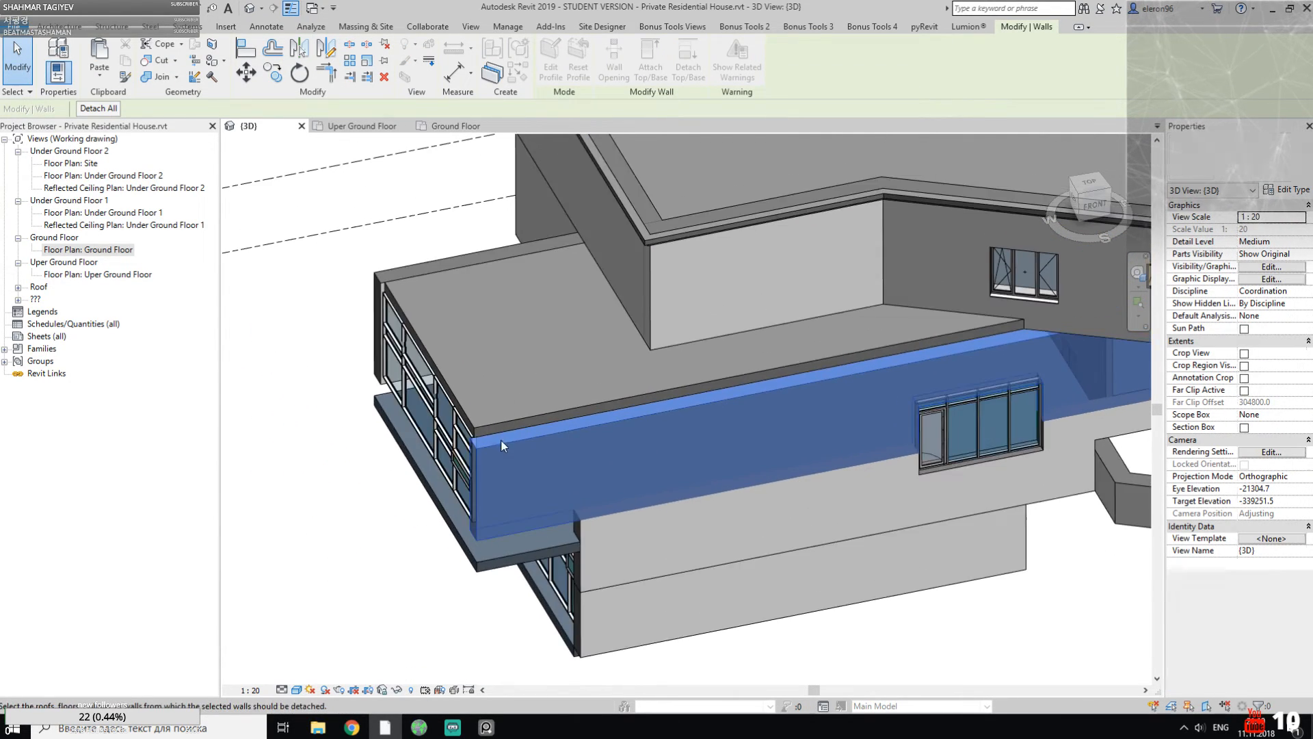
{"action": "key", "text": "Escape"}
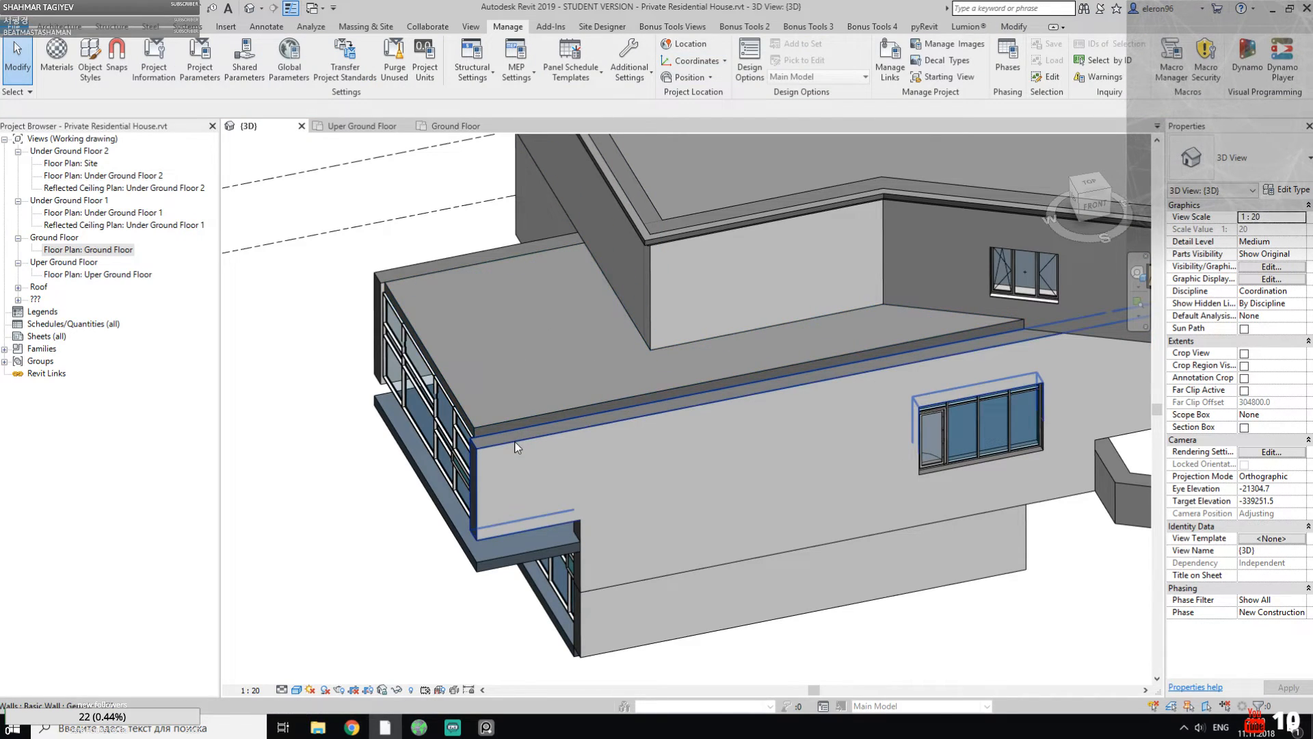
Step: Try to attach the long side wall's top to the adjoining lower roof slab
{"action": "left_click", "coordinate": [518, 445]}
{"action": "left_click", "coordinate": [651, 67]}
{"action": "left_click", "coordinate": [458, 346]}
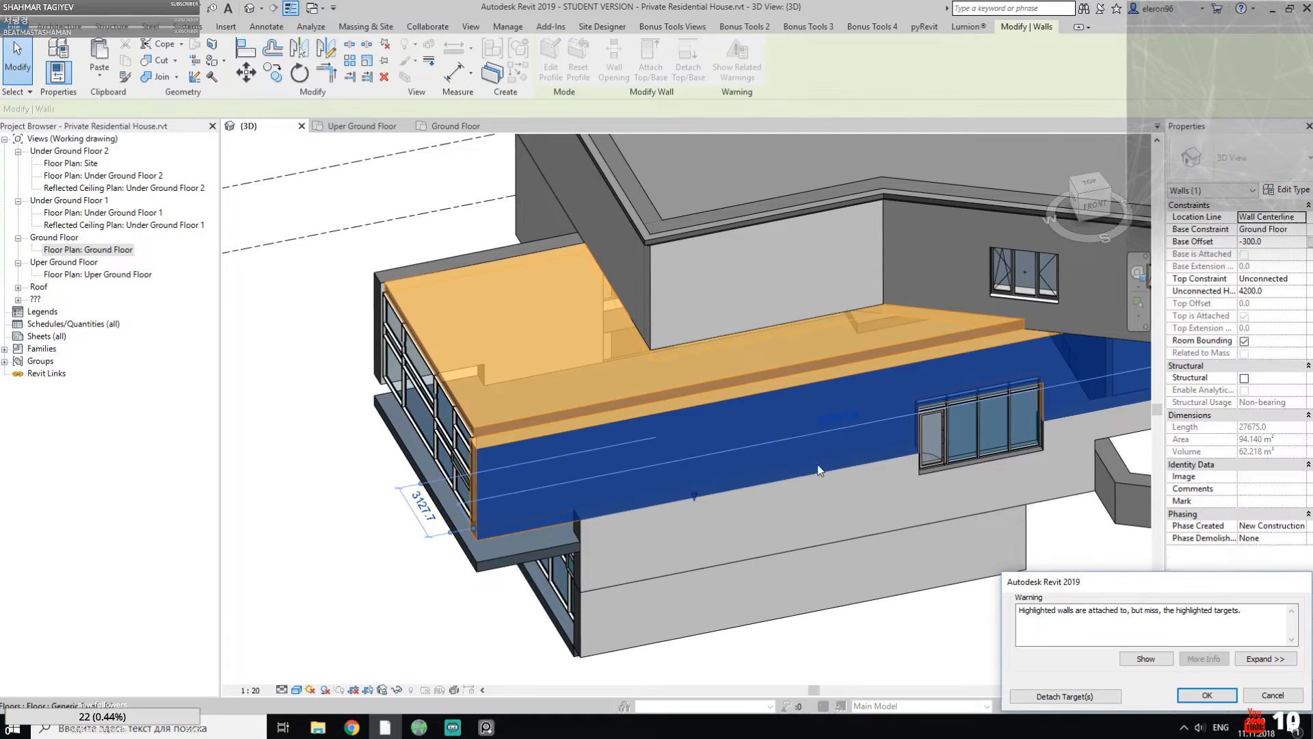
{"action": "left_click", "coordinate": [1096, 697]}
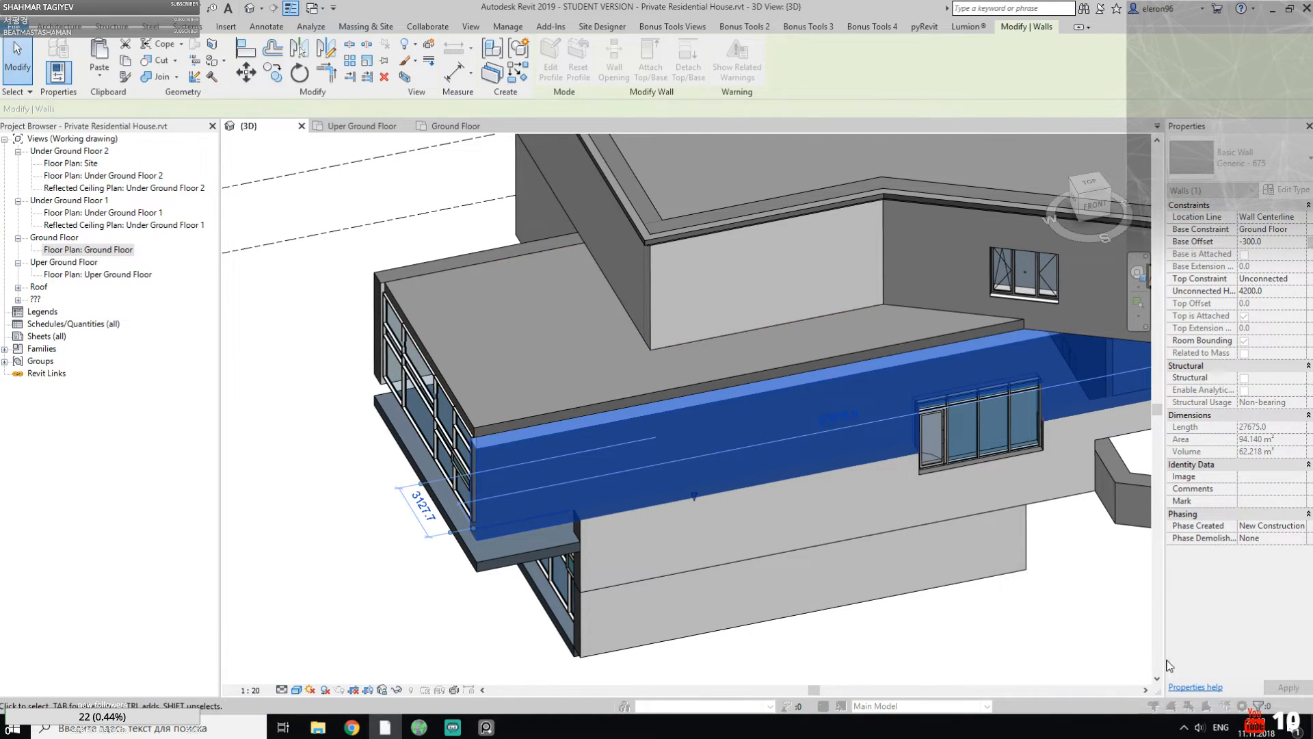
{"action": "key", "text": "Escape"}
Step: Try lowering the lower roof slab by changing its height offset from the level
{"action": "middle_click_drag", "start_coordinate": [636, 437], "coordinate": [606, 443]}
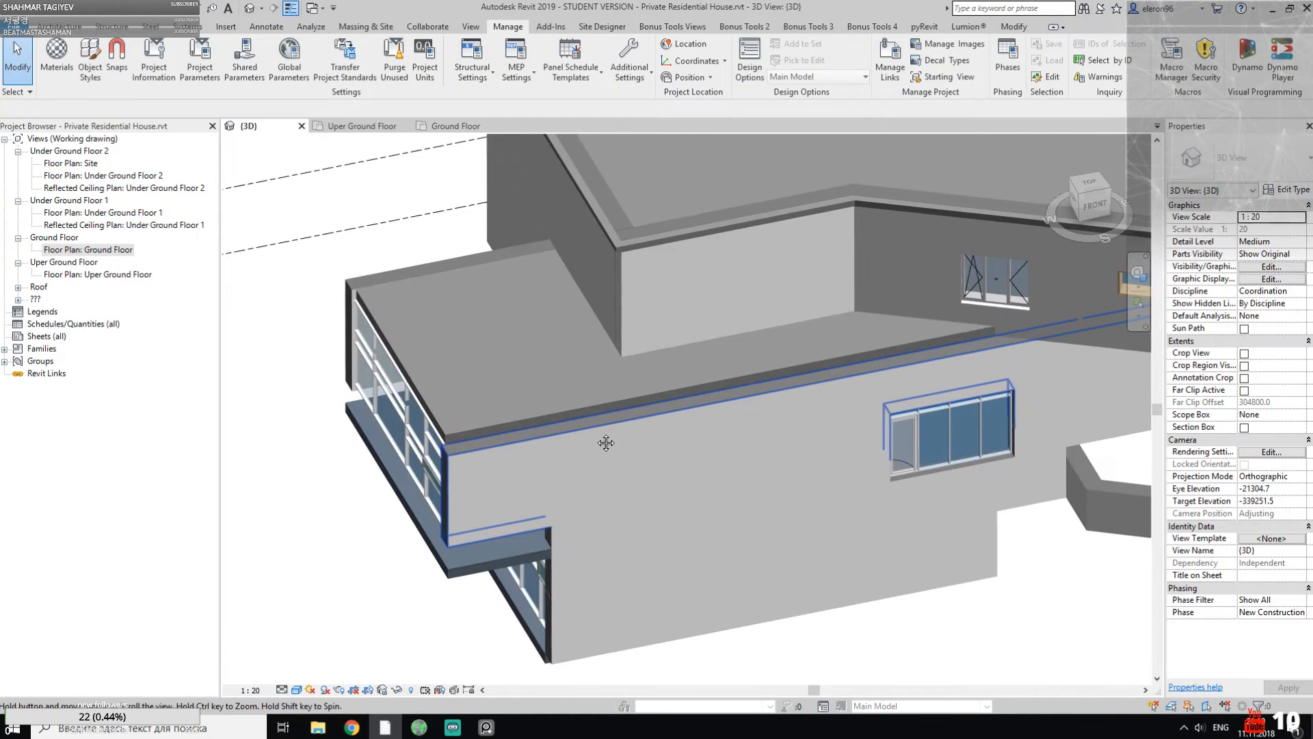
{"action": "left_click", "coordinate": [528, 421]}
{"action": "left_click", "coordinate": [1270, 229]}
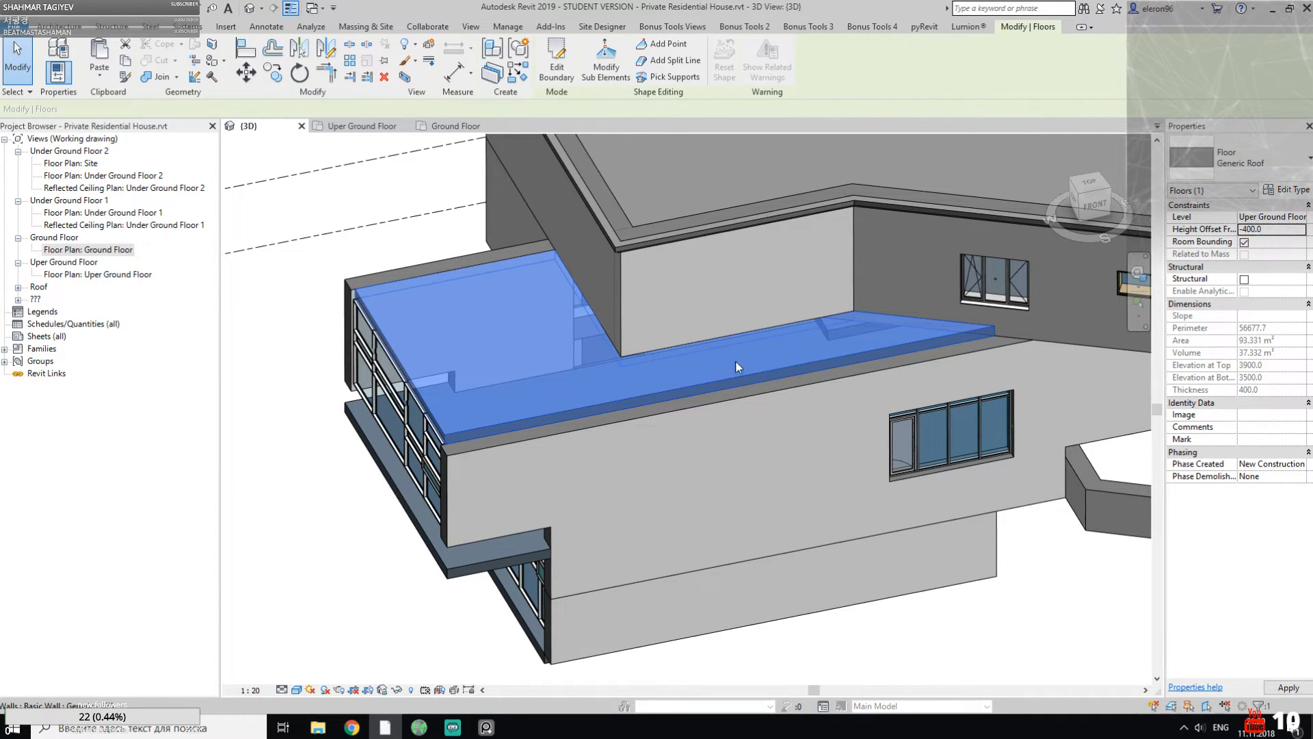
{"action": "left_click", "coordinate": [706, 408]}
{"action": "middle_click_drag", "start_coordinate": [546, 372], "coordinate": [645, 339], "text": "shift"}
{"action": "key", "text": "Escape"}
Step: Examine the gap between the lower roof slab and the upper floor walls, and undo the slab's height change
{"action": "left_click", "coordinate": [641, 345]}
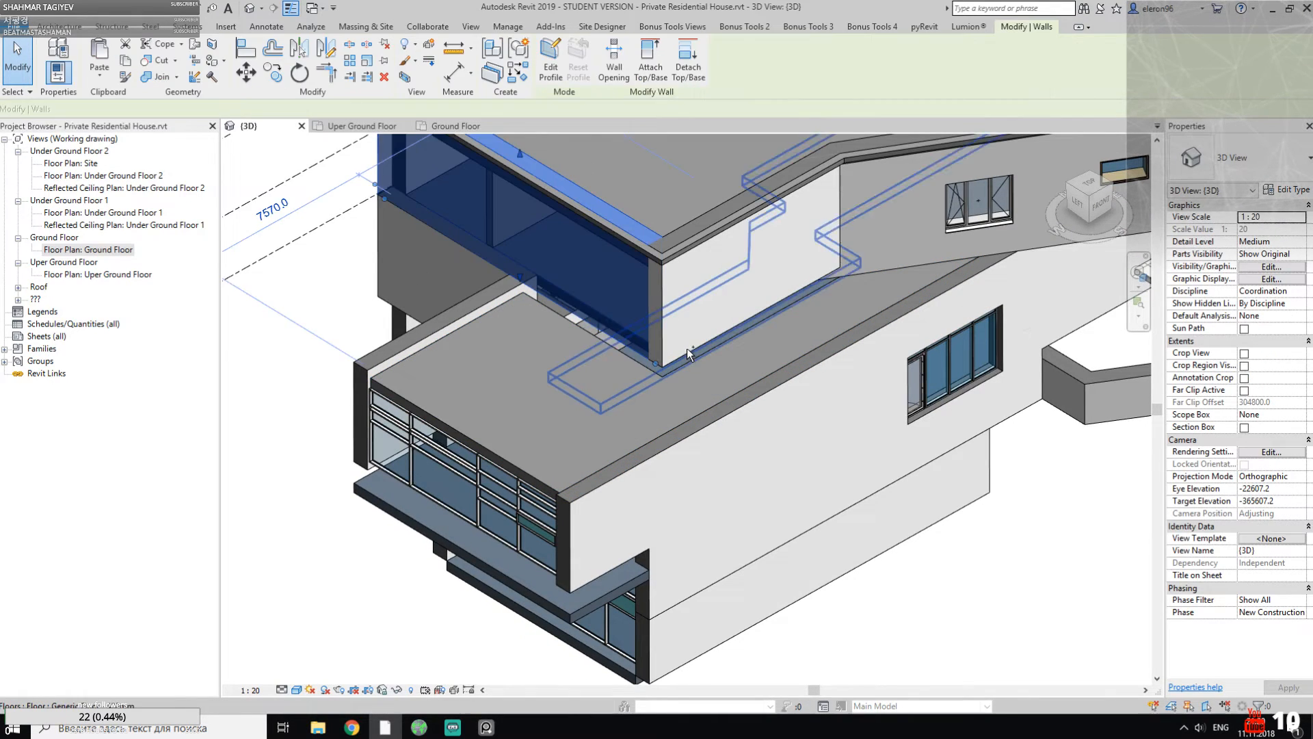
{"action": "key", "text": "Escape"}
{"action": "left_click", "coordinate": [613, 333]}
{"action": "key", "text": "Escape"}
{"action": "left_click", "coordinate": [618, 341]}
{"action": "mouse_move", "coordinate": [618, 342]}
{"action": "middle_mouse_down", "text": "shift"}
{"action": "mouse_move", "coordinate": [661, 360]}
{"action": "mouse_move", "coordinate": [693, 243]}
{"action": "mouse_move", "coordinate": [615, 240]}
{"action": "mouse_move", "coordinate": [588, 274]}
{"action": "mouse_move", "coordinate": [617, 320]}
{"action": "middle_mouse_up", "text": "shift"}
{"action": "key", "text": "Escape"}
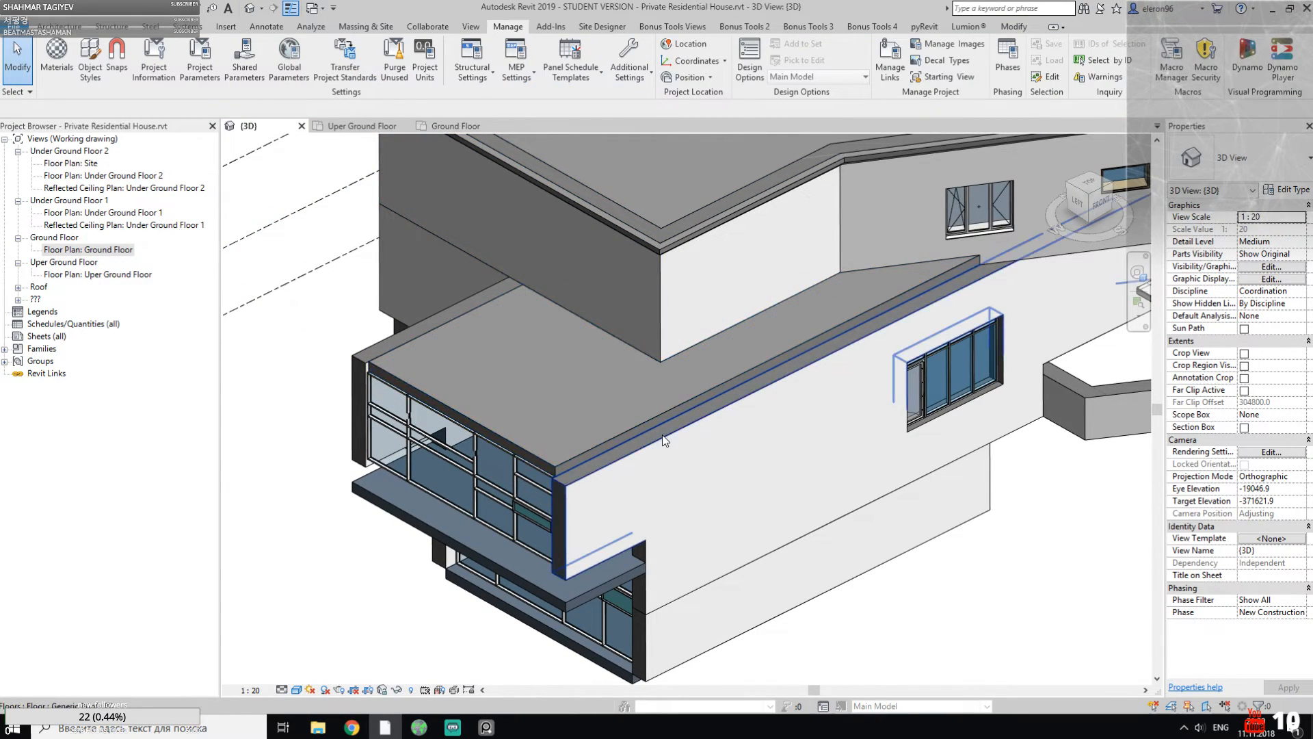
Step: Split the long side wall where the lower roof slab meets the upper floor wall, near the large window
{"action": "left_click", "coordinate": [713, 431]}
{"action": "middle_click_drag", "start_coordinate": [713, 431], "coordinate": [648, 203], "text": "shift"}
{"action": "scroll", "coordinate": [648, 203], "scroll_direction": "up", "scroll_amount": 2}
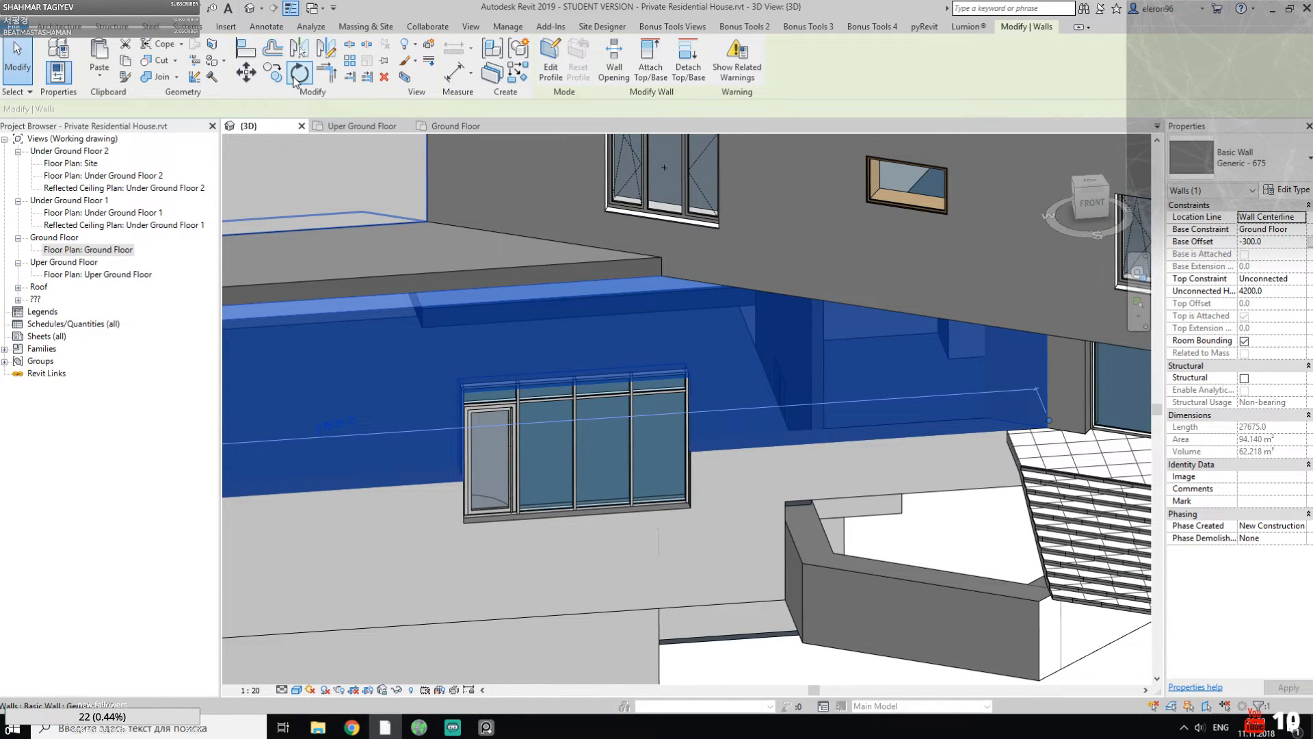
{"action": "left_click", "coordinate": [349, 44]}
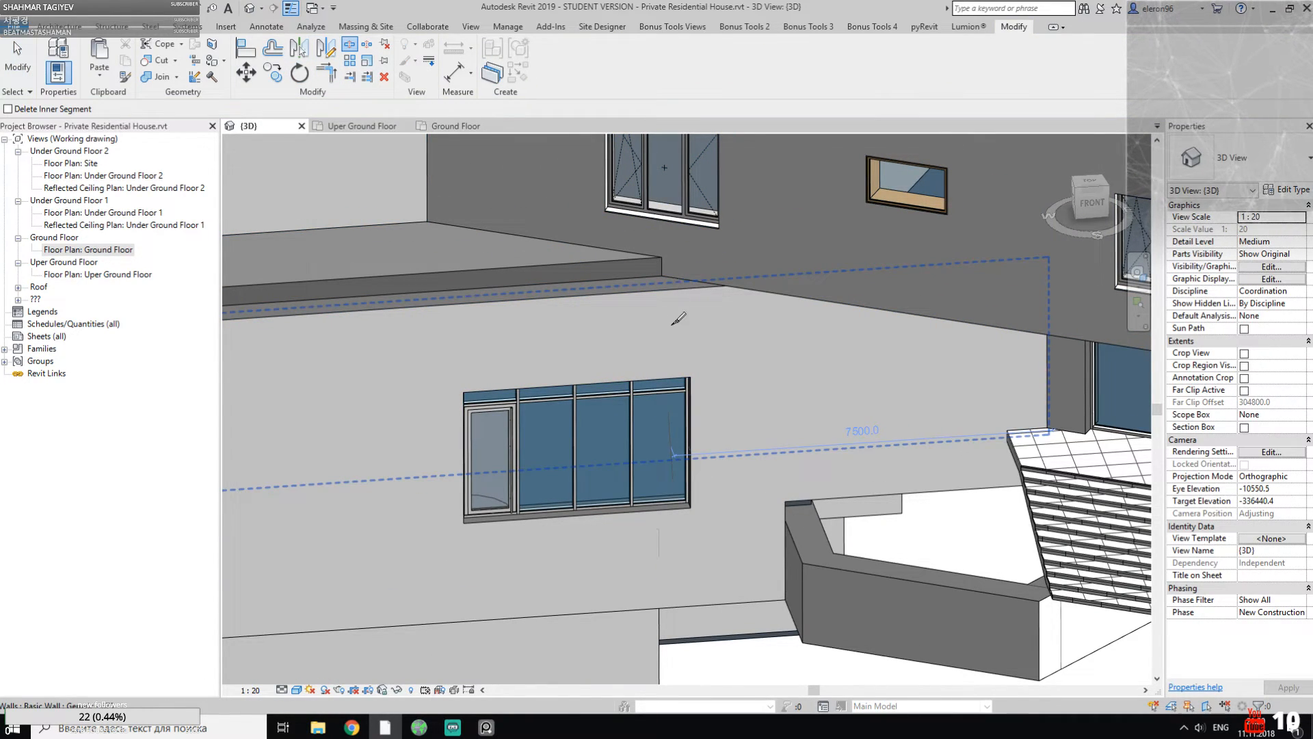
{"action": "left_click", "coordinate": [676, 280]}
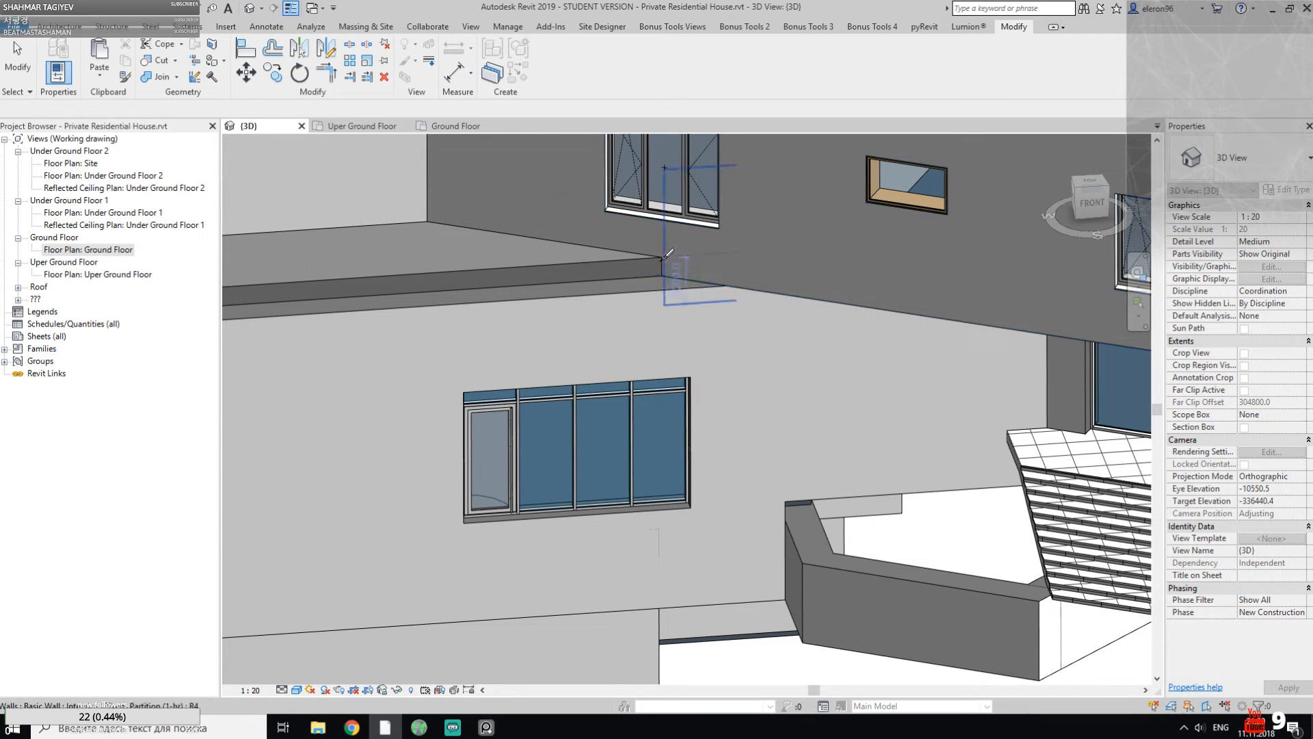
{"action": "left_click", "coordinate": [741, 330]}
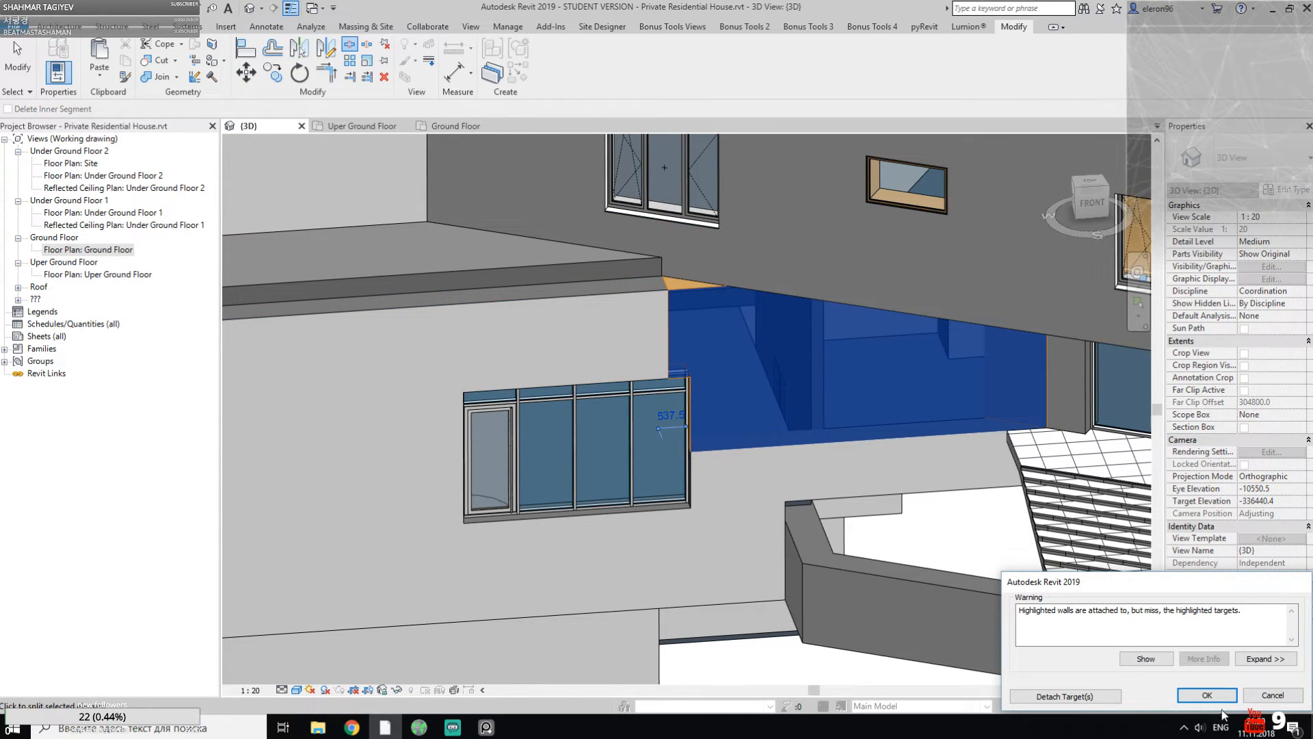
{"action": "key", "text": "Escape"}
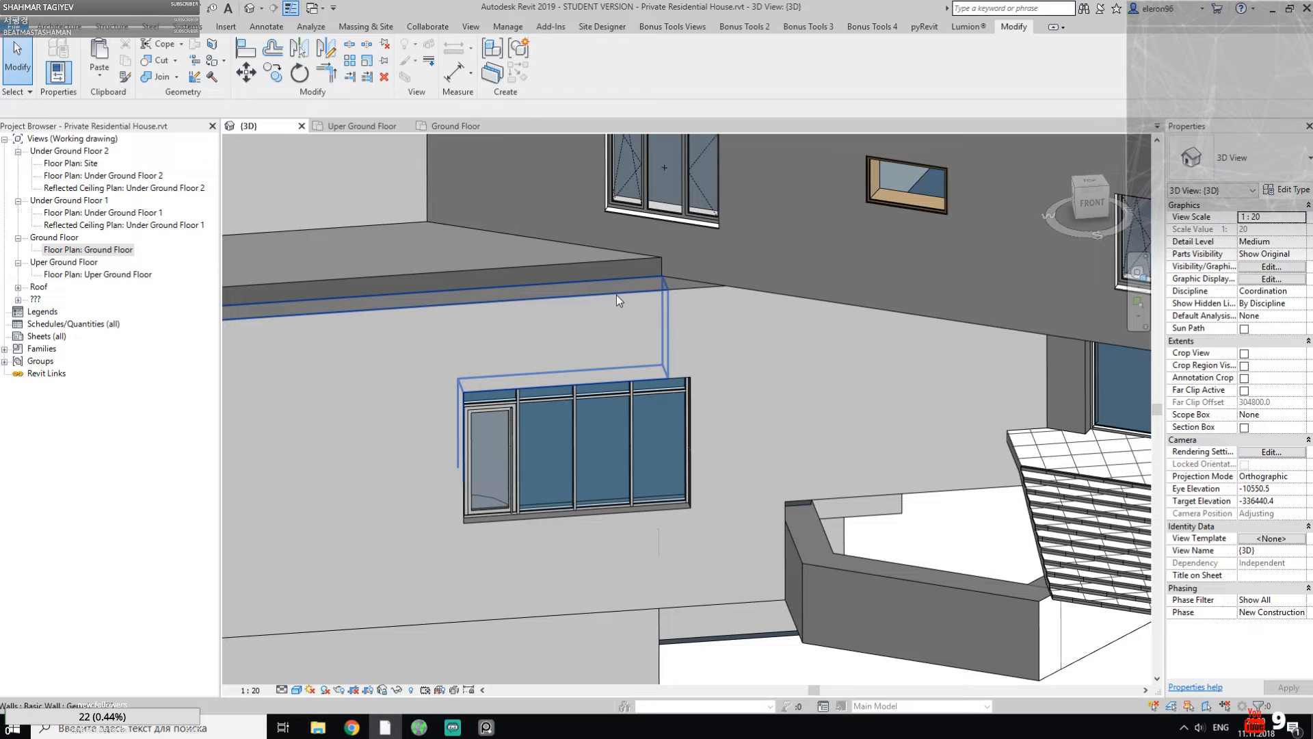
Step: Set the split wall segment under the lower roof slab to a base offset of 0.0 and an unconnected height of 4500
{"action": "left_click", "coordinate": [618, 294]}
{"action": "scroll", "coordinate": [647, 292], "scroll_direction": "down", "scroll_amount": 1}
{"action": "middle_click_drag", "start_coordinate": [629, 324], "coordinate": [960, 372]}
{"action": "left_click", "coordinate": [1276, 241]}
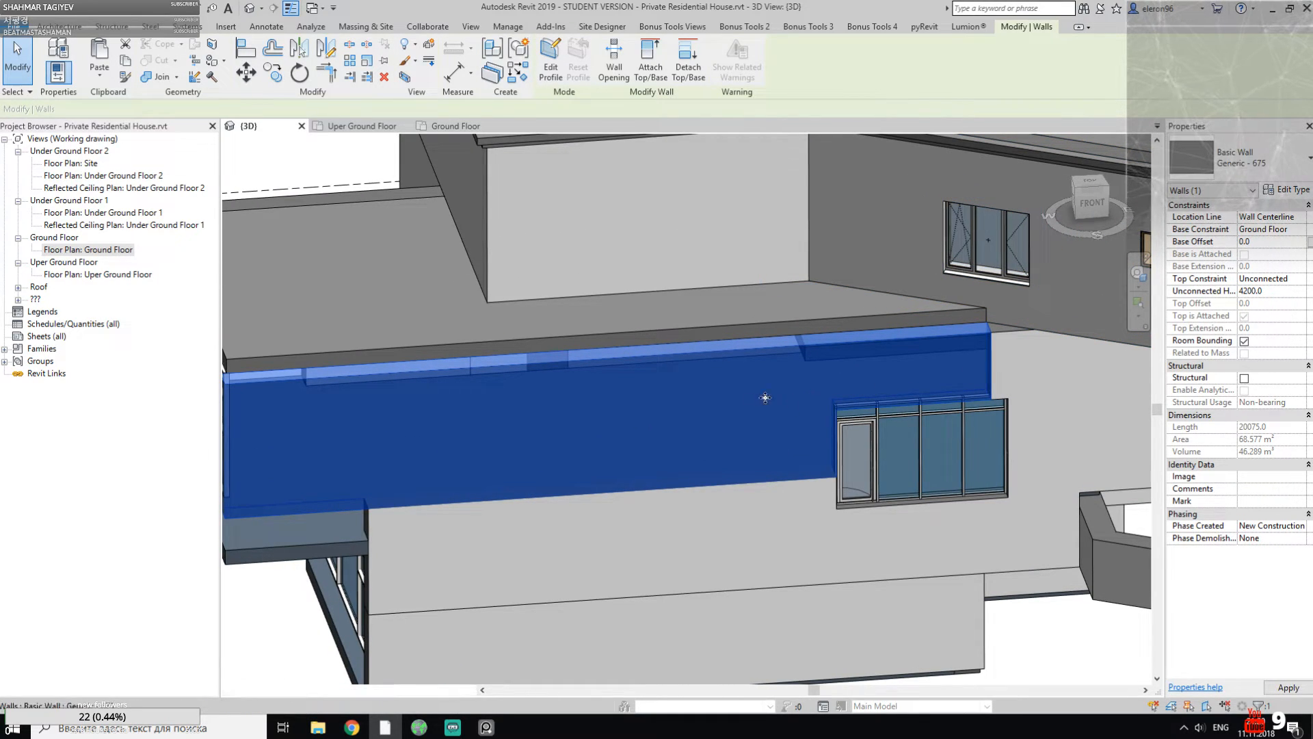
{"action": "middle_click_drag", "start_coordinate": [624, 369], "coordinate": [718, 409], "text": "shift"}
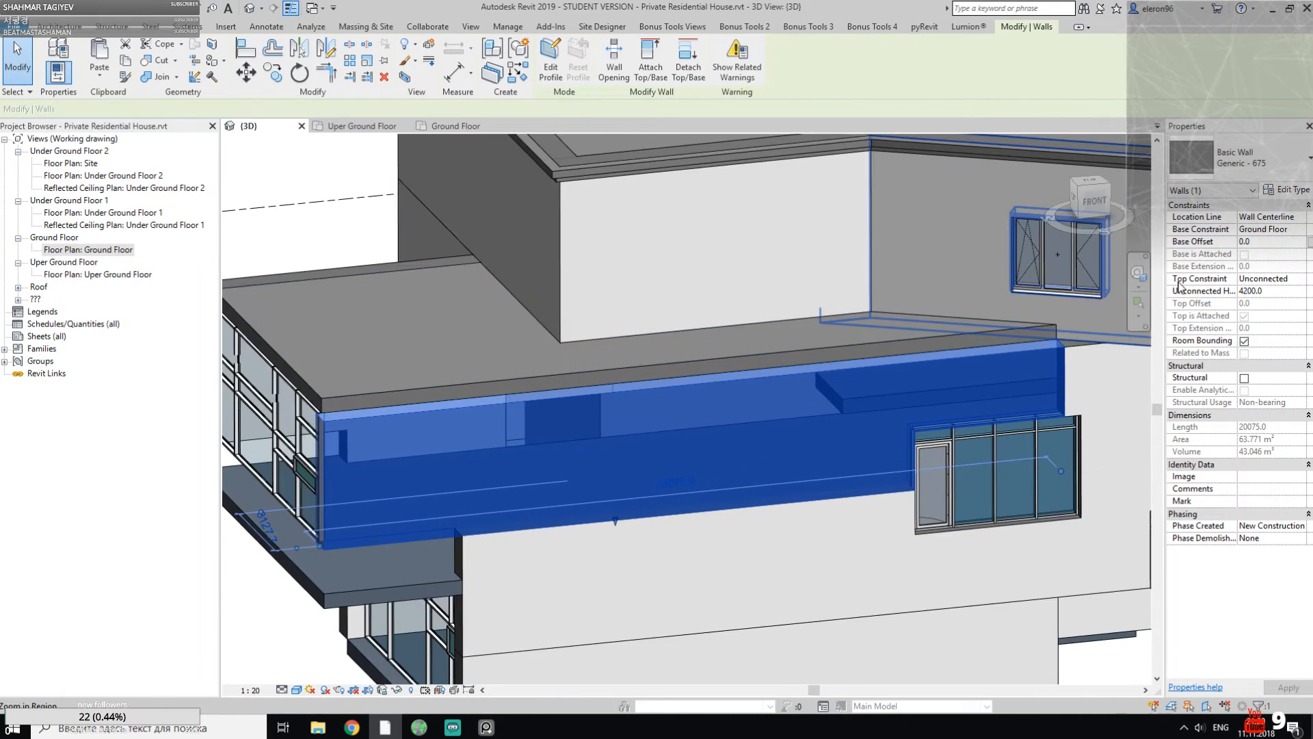
{"action": "left_click", "coordinate": [1295, 291]}
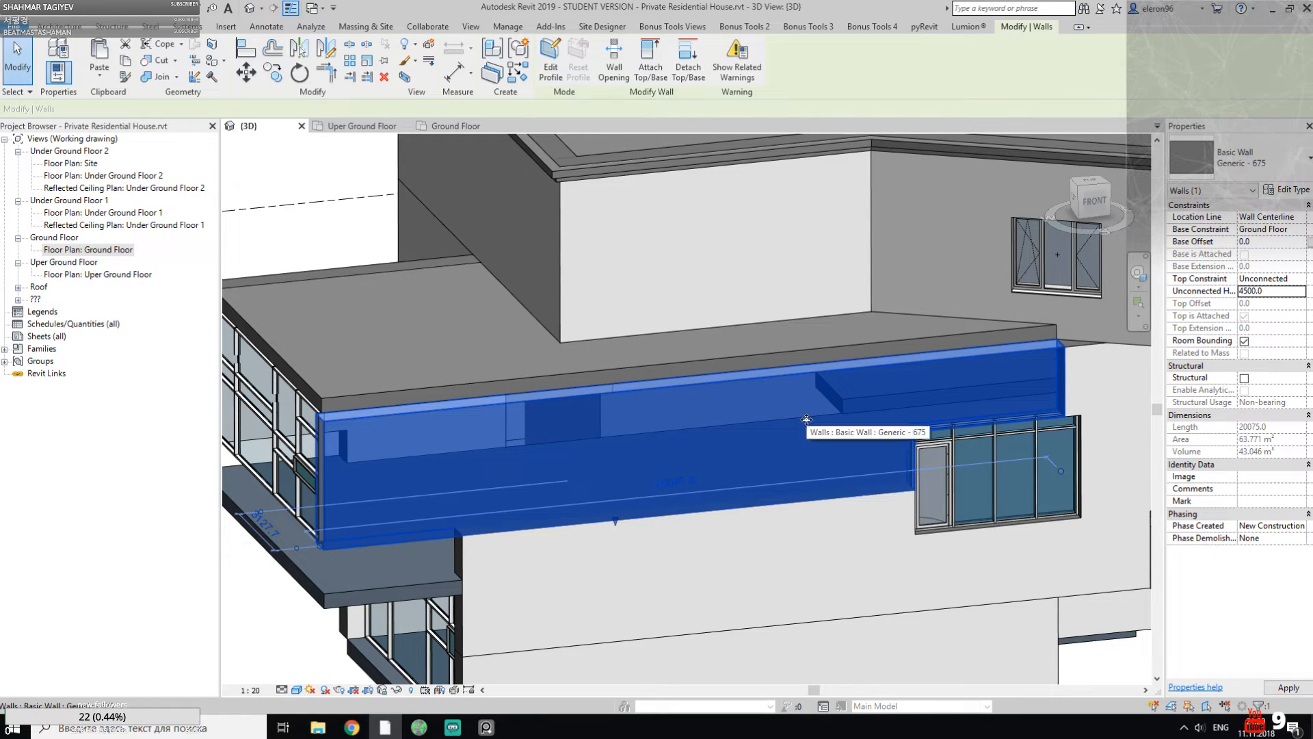
{"action": "middle_click_drag", "start_coordinate": [764, 382], "coordinate": [793, 394]}
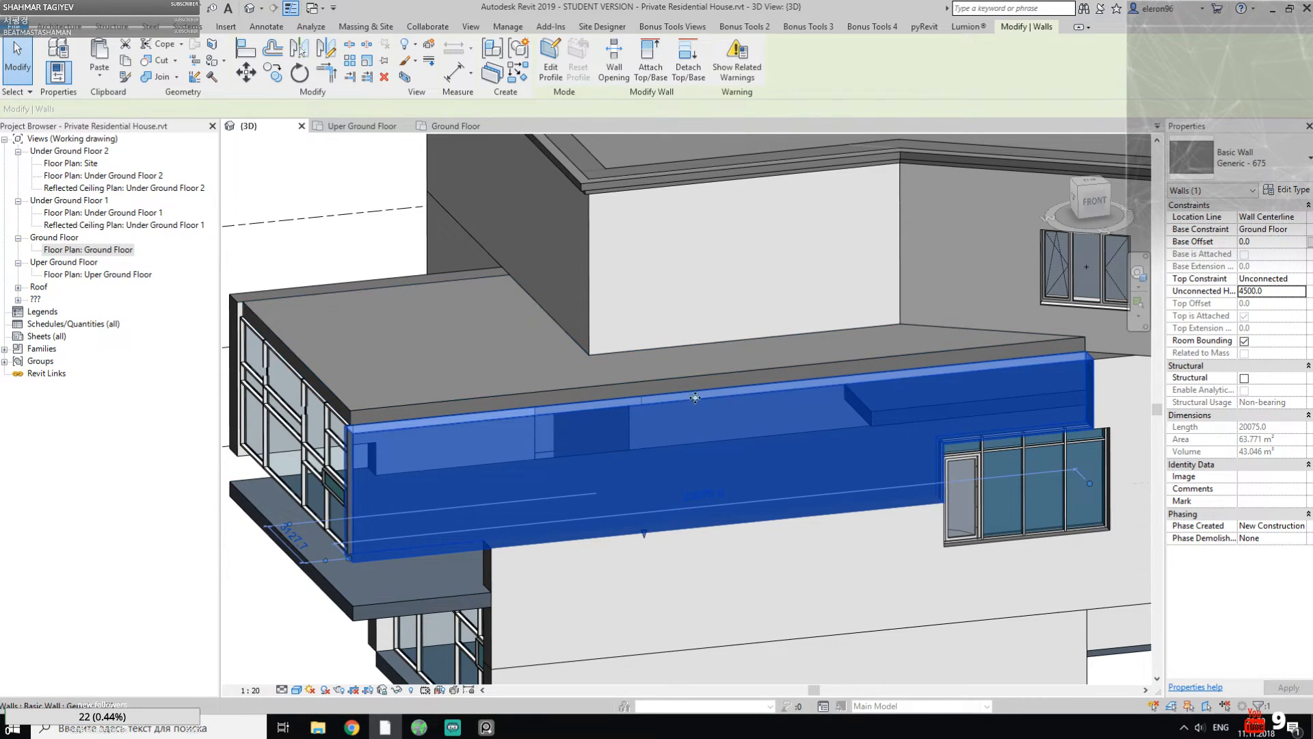
{"action": "key", "text": "Escape"}
{"action": "key", "text": "a"}
{"action": "key", "text": "l"}
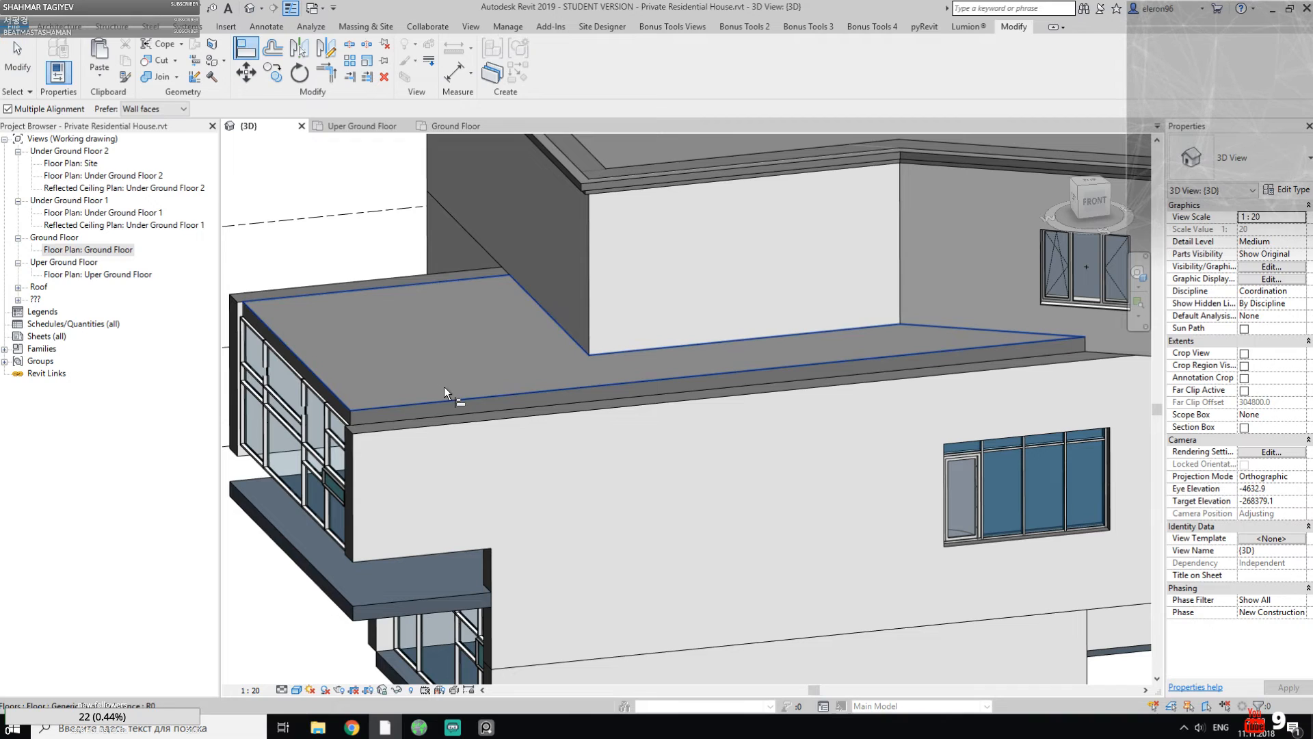
{"action": "key", "text": "Escape"}
{"action": "key", "text": "Escape"}
Step: Detach the long side wall segment's top from the lower roof slab
{"action": "left_click", "coordinate": [427, 424]}
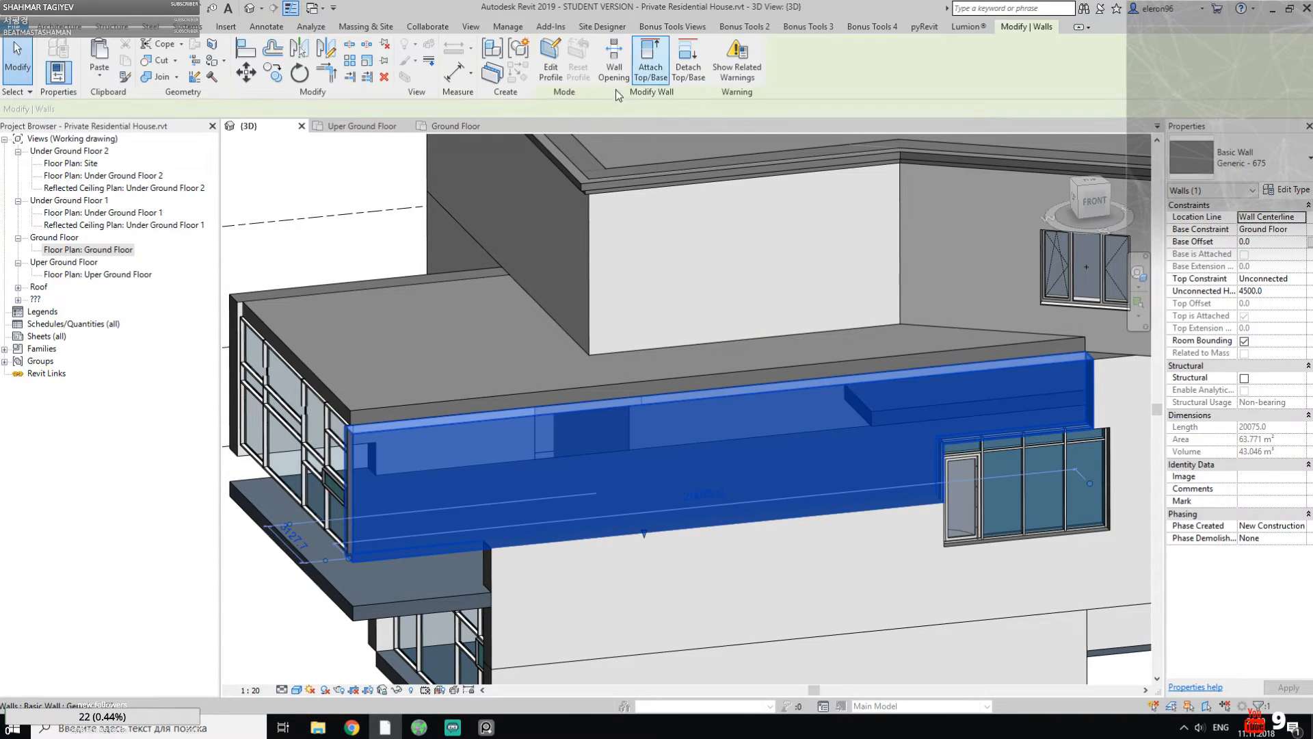
{"action": "left_click", "coordinate": [694, 69]}
{"action": "left_click", "coordinate": [440, 404]}
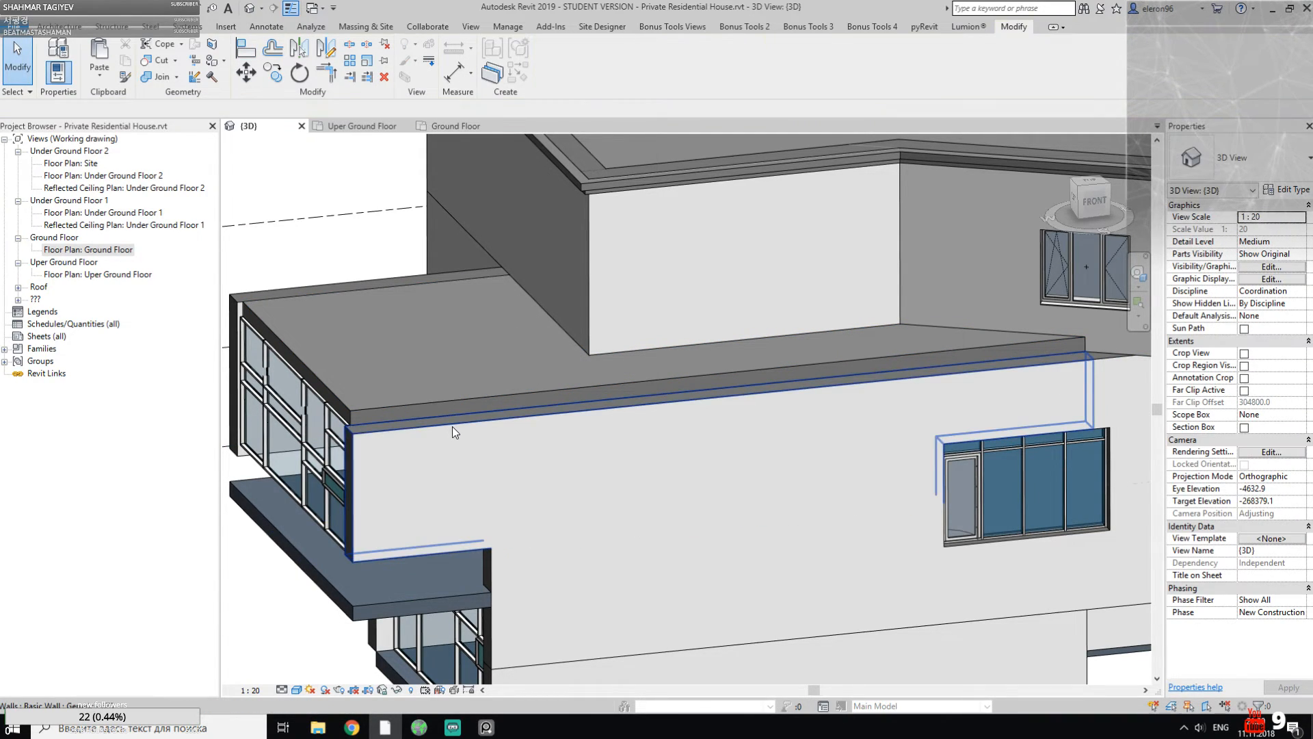
{"action": "left_click", "coordinate": [502, 442]}
{"action": "middle_click_drag", "start_coordinate": [923, 454], "coordinate": [366, 376]}
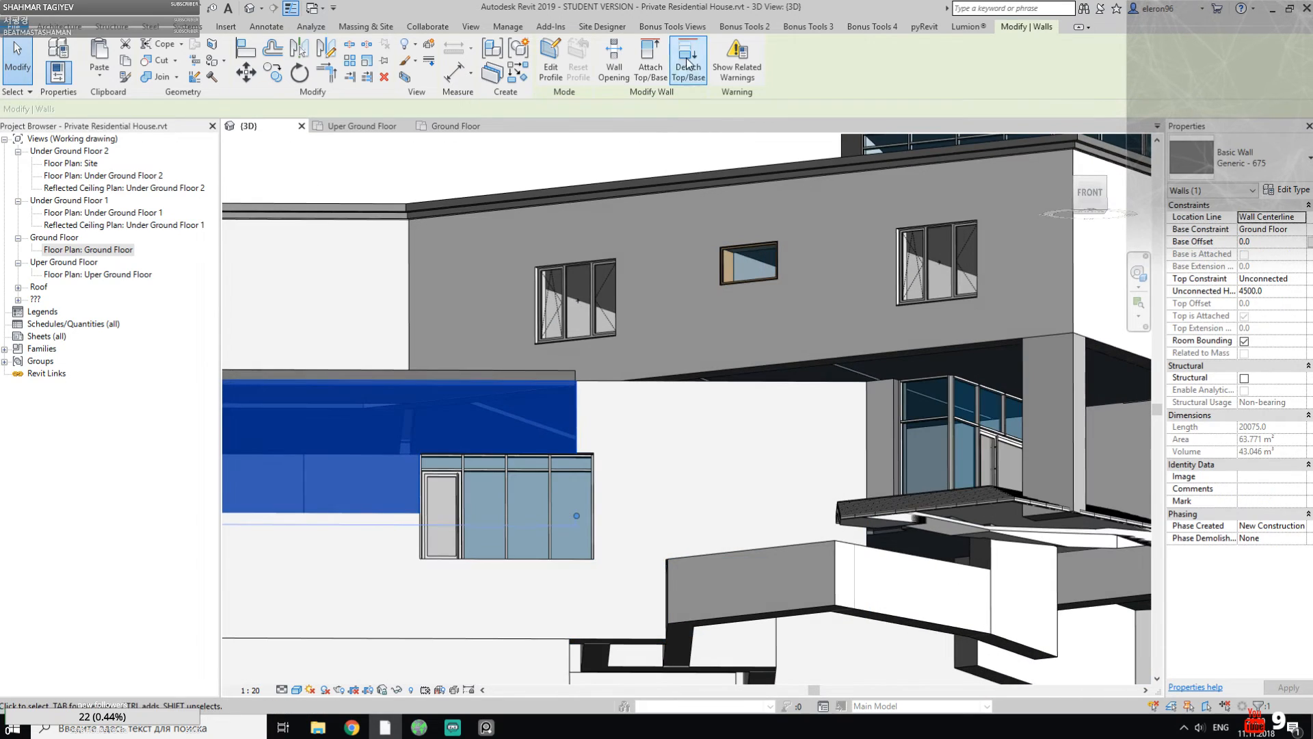
{"action": "left_click", "coordinate": [688, 68]}
{"action": "left_click", "coordinate": [548, 376]}
Step: Align the long side wall segment's top with the lower roof slab's top face
{"action": "middle_click_drag", "start_coordinate": [458, 297], "coordinate": [684, 516], "text": "shift"}
{"action": "middle_click_drag", "start_coordinate": [445, 441], "coordinate": [813, 379]}
{"action": "key", "text": "Escape"}
{"action": "key", "text": "a"}
{"action": "key", "text": "l"}
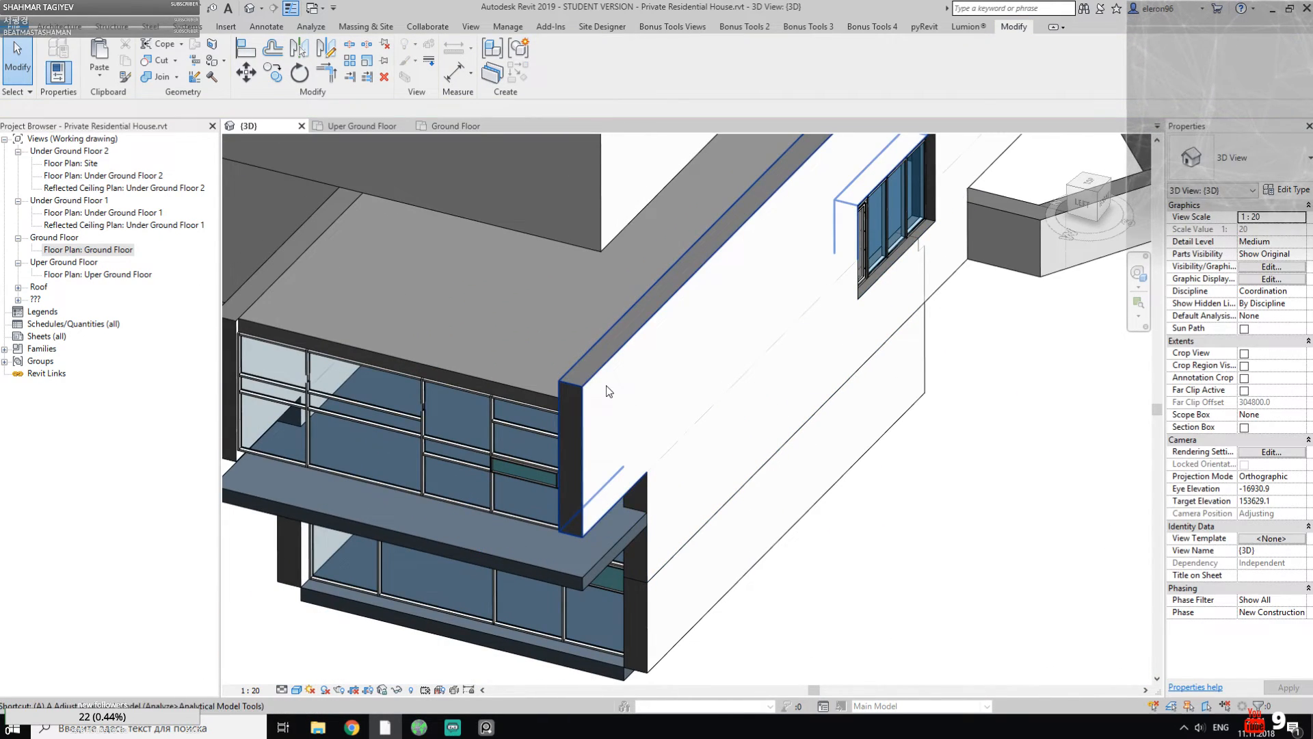
{"action": "left_click", "coordinate": [523, 369]}
{"action": "left_click", "coordinate": [584, 364]}
{"action": "scroll", "coordinate": [786, 392], "scroll_direction": "down", "scroll_amount": 1}
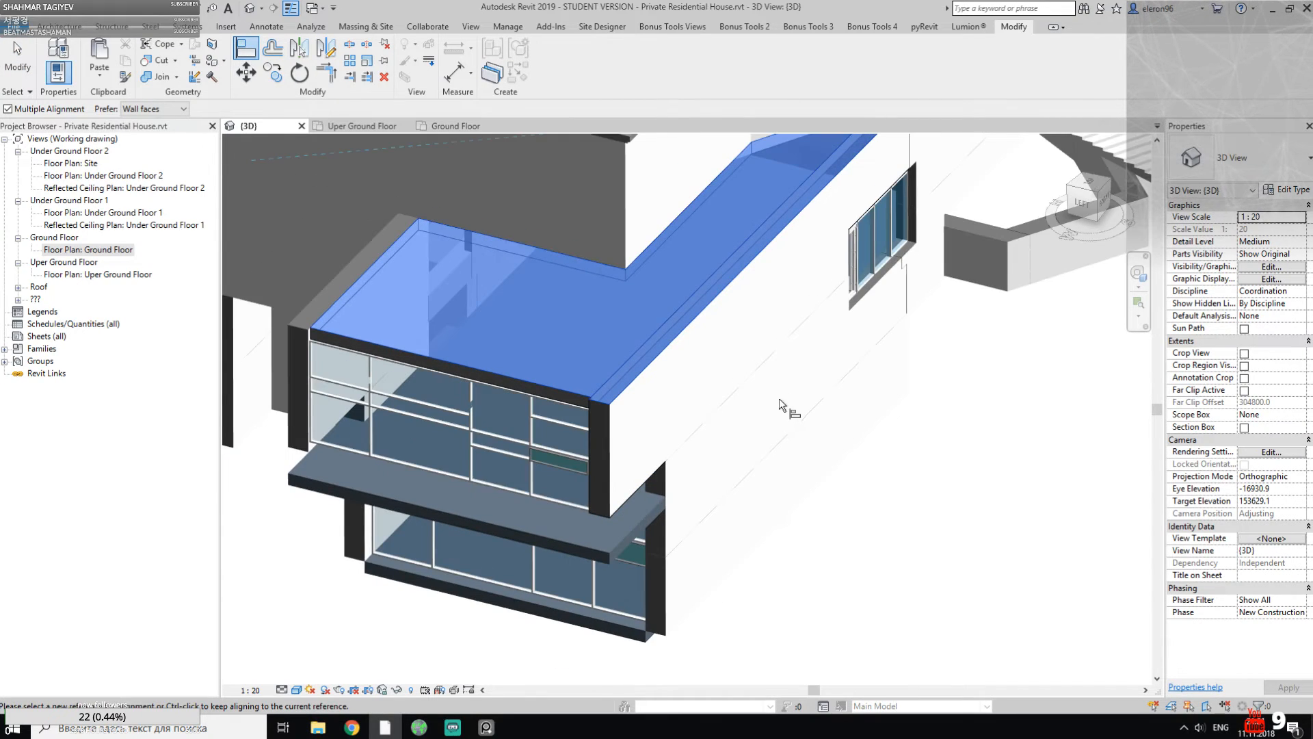
{"action": "key", "text": "Escape"}
{"action": "key", "text": "Escape"}
Step: Try to align the lower roof slab's front edge above the glazing with the side wall's end face
{"action": "middle_click_drag", "start_coordinate": [795, 385], "coordinate": [668, 428], "text": "shift"}
{"action": "middle_click_drag", "start_coordinate": [511, 343], "coordinate": [665, 396]}
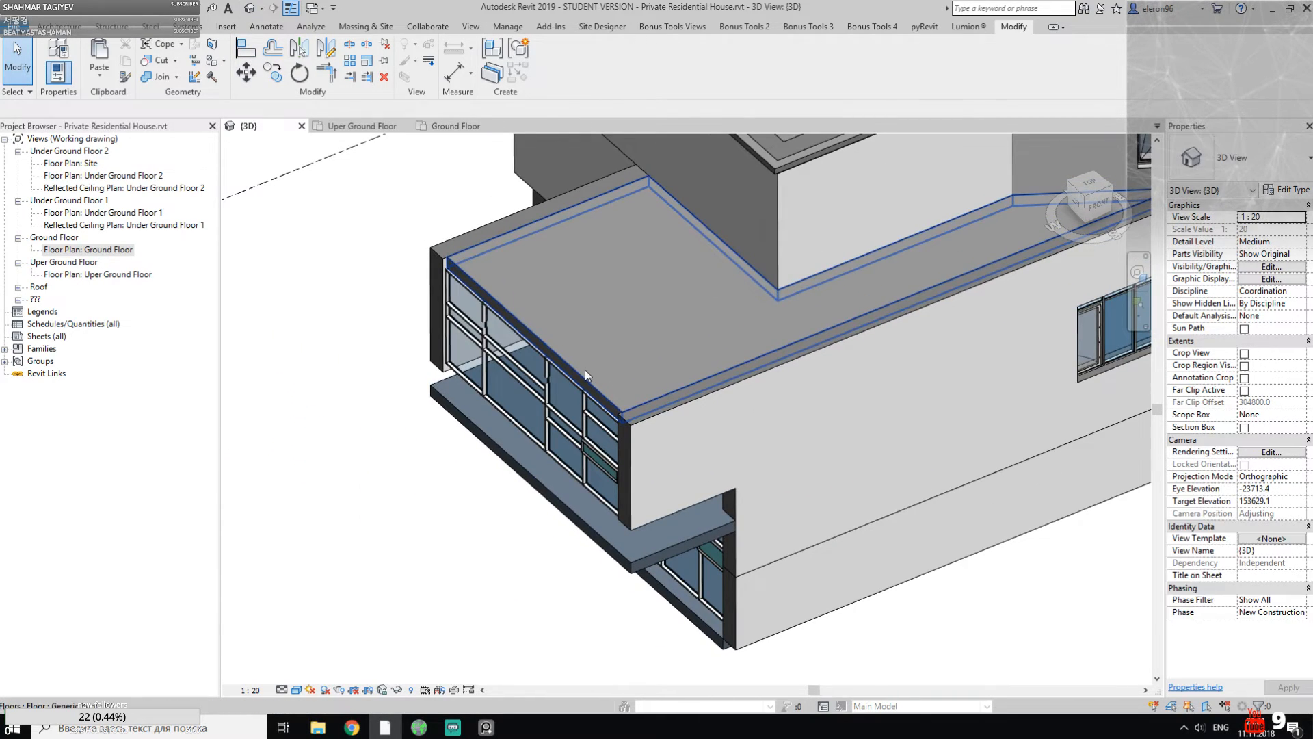
{"action": "key", "text": "a"}
{"action": "key", "text": "l"}
{"action": "left_click", "coordinate": [431, 267]}
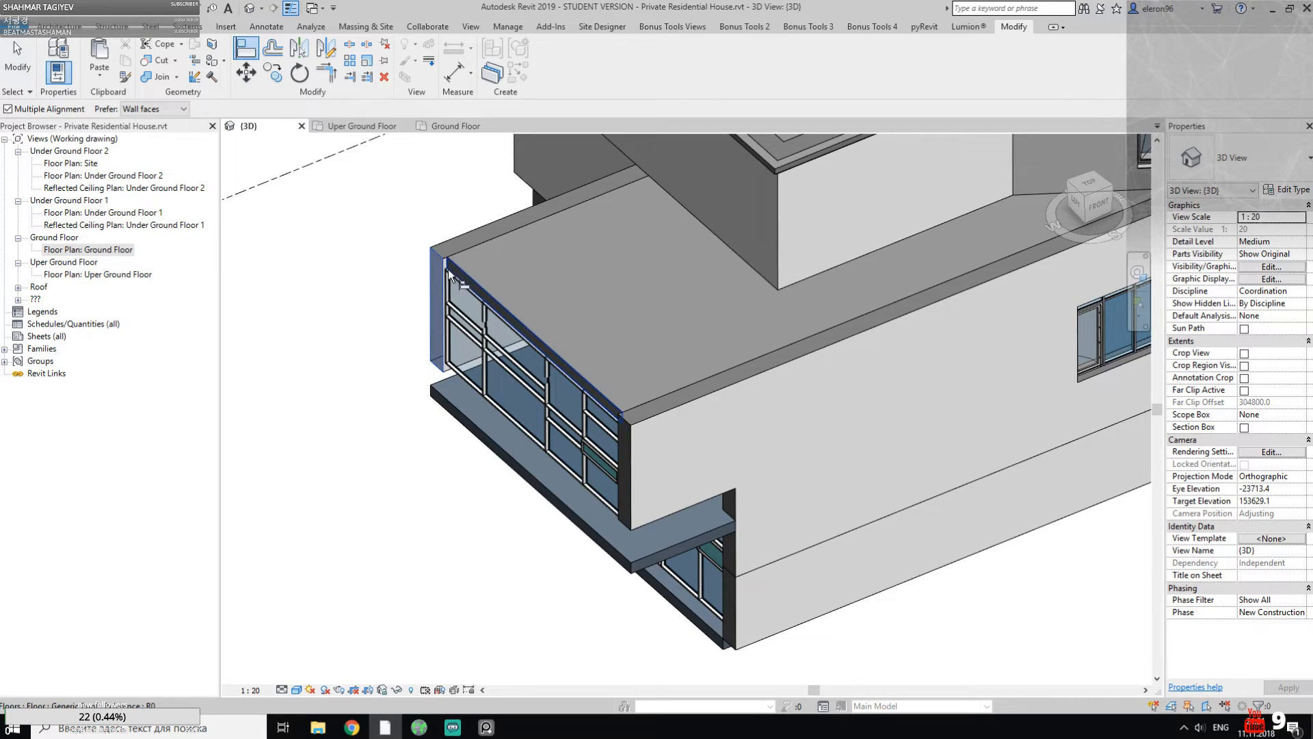
{"action": "left_click", "coordinate": [462, 272]}
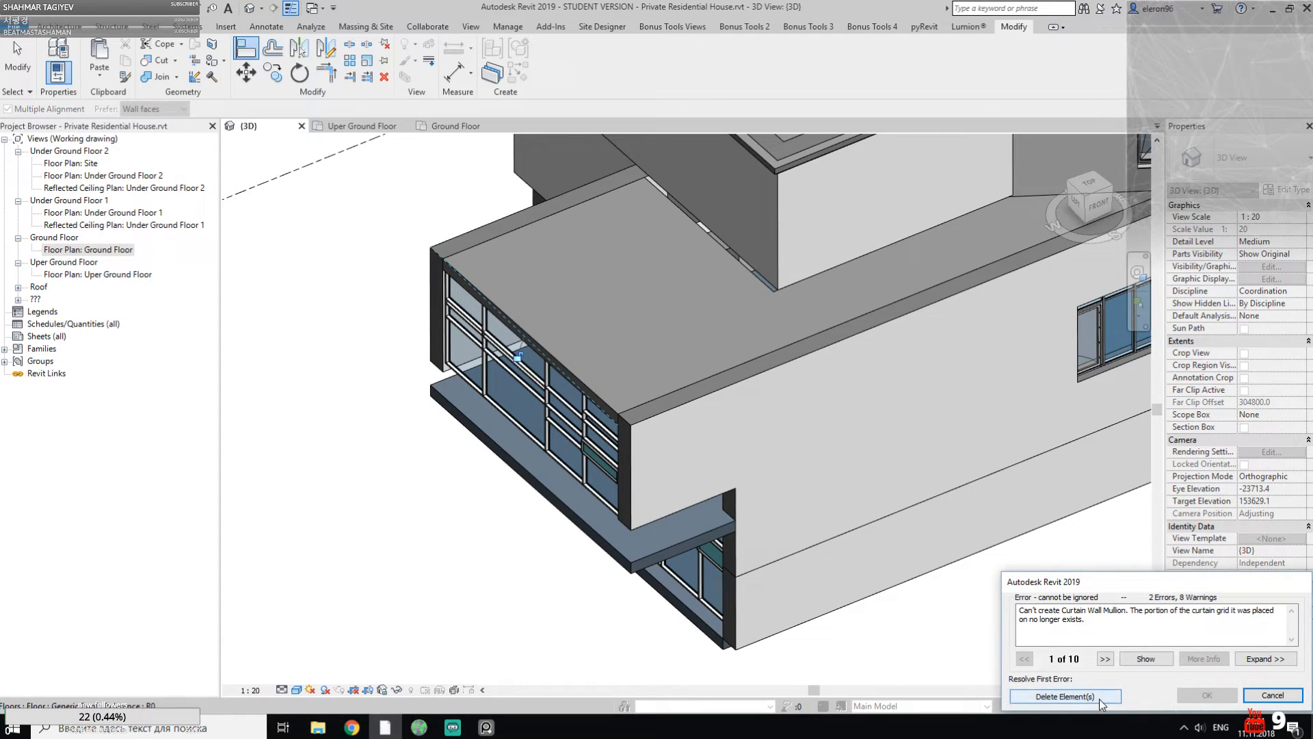
{"action": "left_click", "coordinate": [1271, 695]}
{"action": "key", "text": "Escape"}
Step: Edit the lower roof slab's boundary to align its front line with the side wall's end face, deleting the conflicting curtain wall elements
{"action": "left_click", "coordinate": [560, 354]}
{"action": "left_click", "coordinate": [543, 65]}
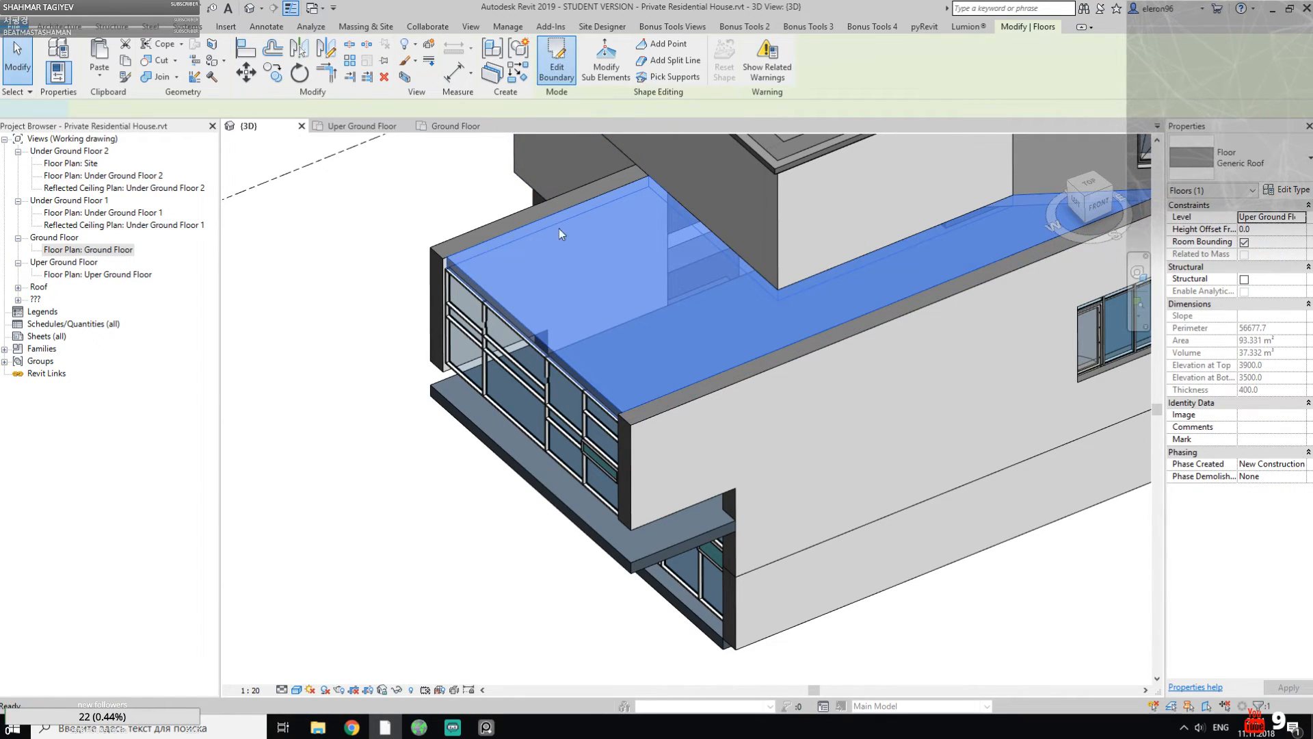
{"action": "key", "text": "a"}
{"action": "key", "text": "l"}
{"action": "left_click", "coordinate": [436, 274]}
{"action": "left_click", "coordinate": [461, 267]}
{"action": "left_click", "coordinate": [551, 73]}
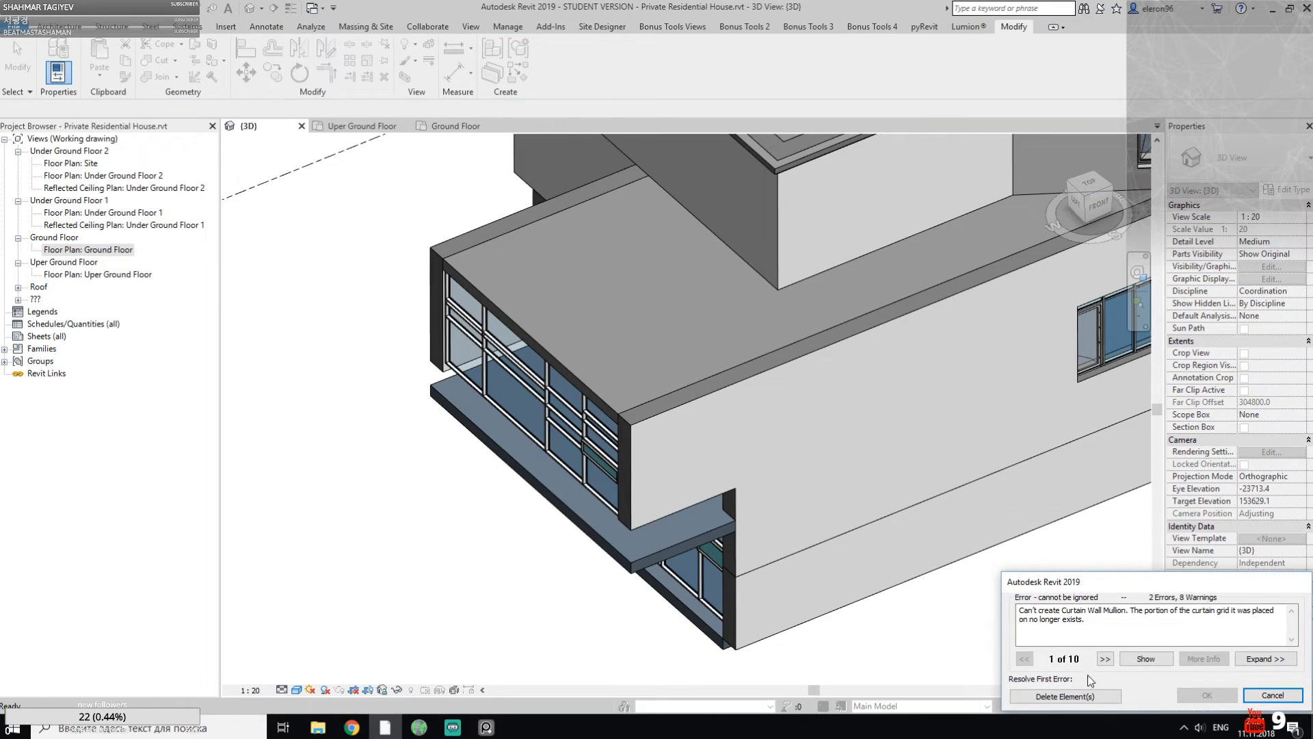
{"action": "left_click", "coordinate": [1065, 696]}
{"action": "scroll", "coordinate": [758, 447], "scroll_direction": "down", "scroll_amount": 3}
{"action": "scroll", "coordinate": [758, 446], "scroll_direction": "down", "scroll_amount": 1}
{"action": "middle_click_drag", "start_coordinate": [673, 441], "coordinate": [738, 443], "text": "shift"}
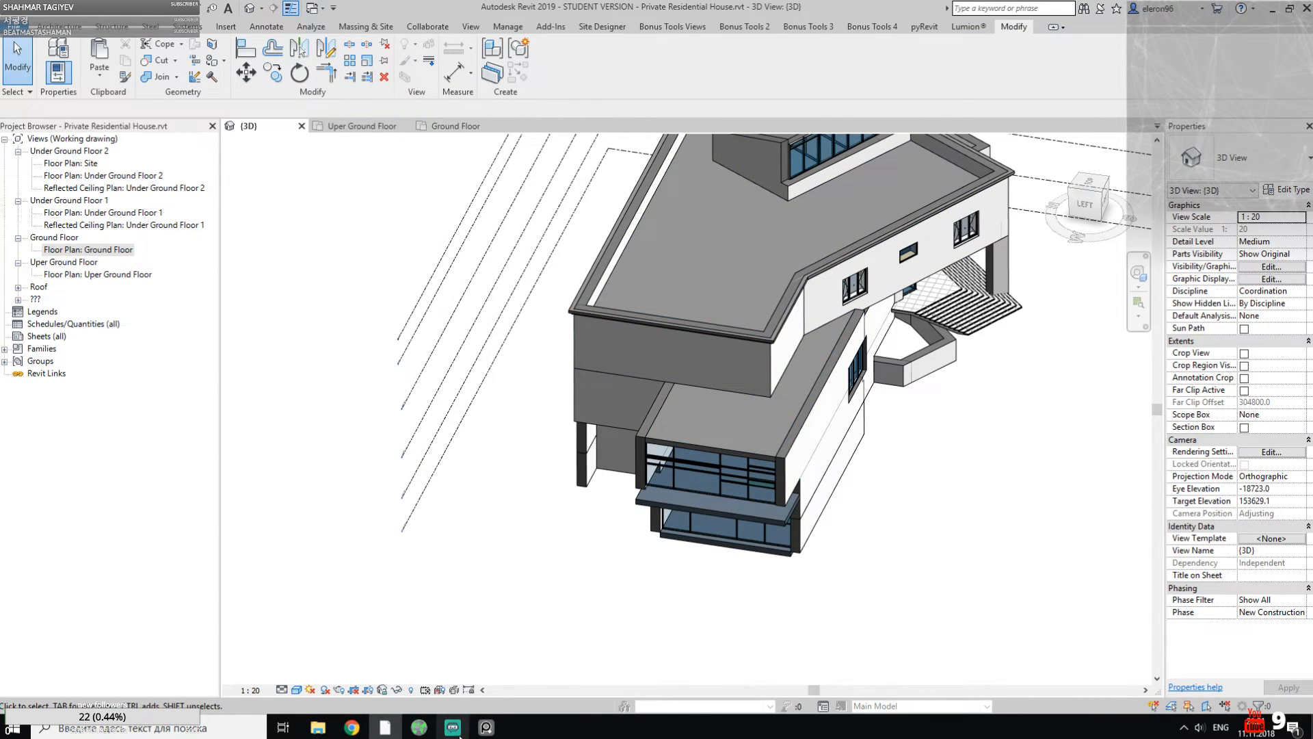
Step: Examine the railing and roof edge of the lower roof terrace in the reference photos
{"action": "left_click", "coordinate": [486, 727]}
{"action": "scroll", "coordinate": [426, 347], "scroll_direction": "down", "scroll_amount": 6}
{"action": "middle_click_drag", "start_coordinate": [596, 419], "coordinate": [641, 411]}
{"action": "scroll", "coordinate": [295, 301], "scroll_direction": "up", "scroll_amount": 5}
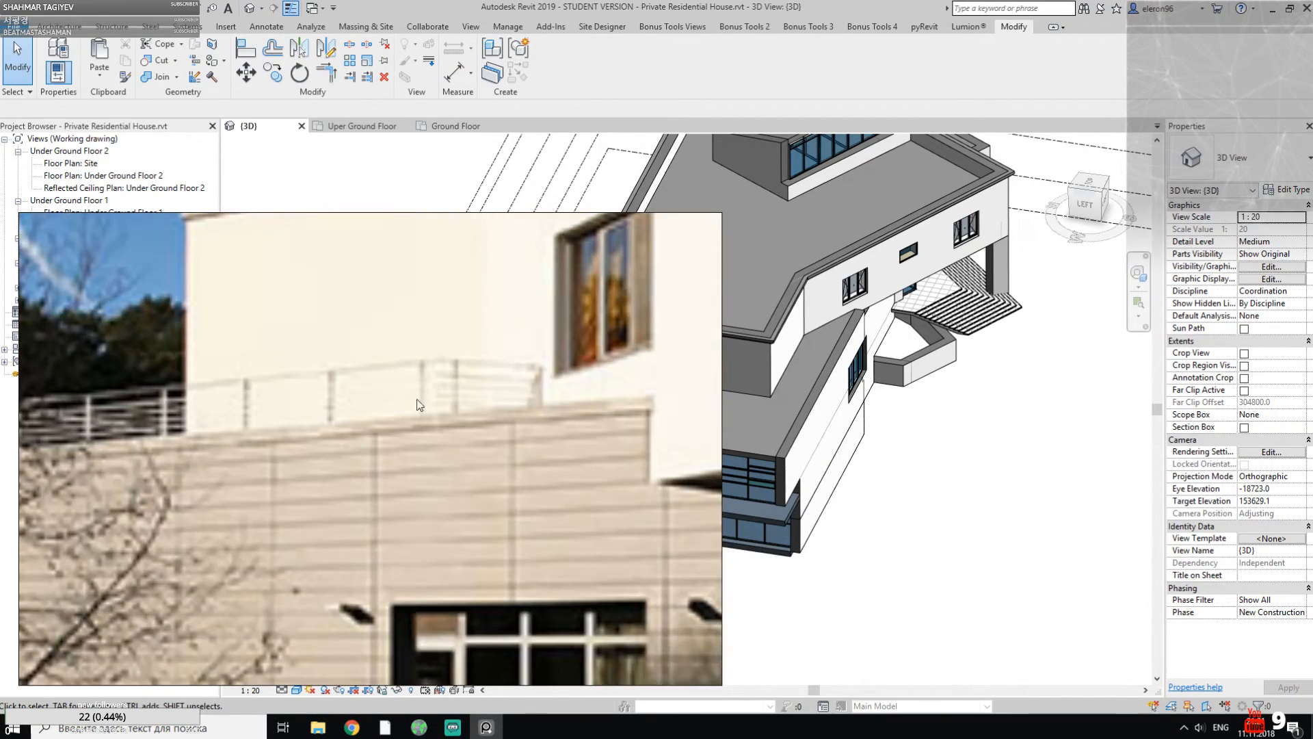
{"action": "middle_click_drag", "start_coordinate": [277, 386], "coordinate": [481, 376]}
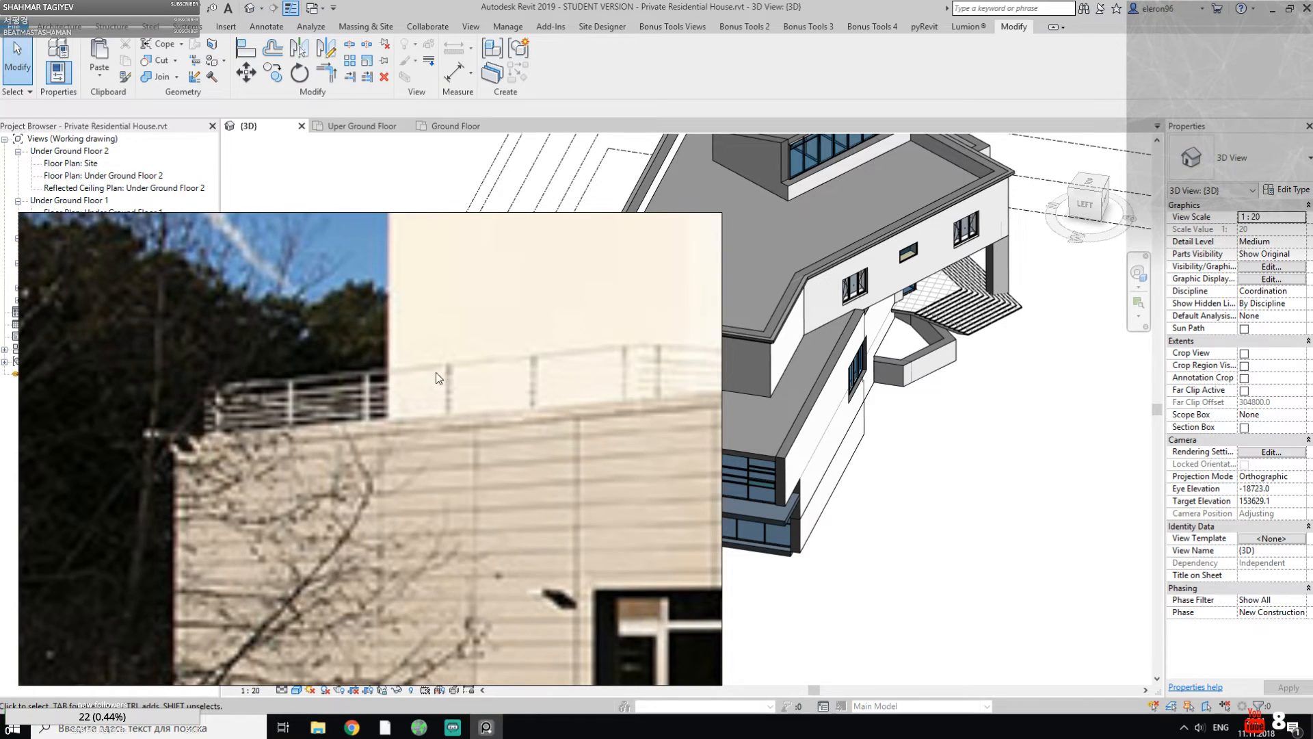
{"action": "scroll", "coordinate": [424, 455], "scroll_direction": "down", "scroll_amount": 6}
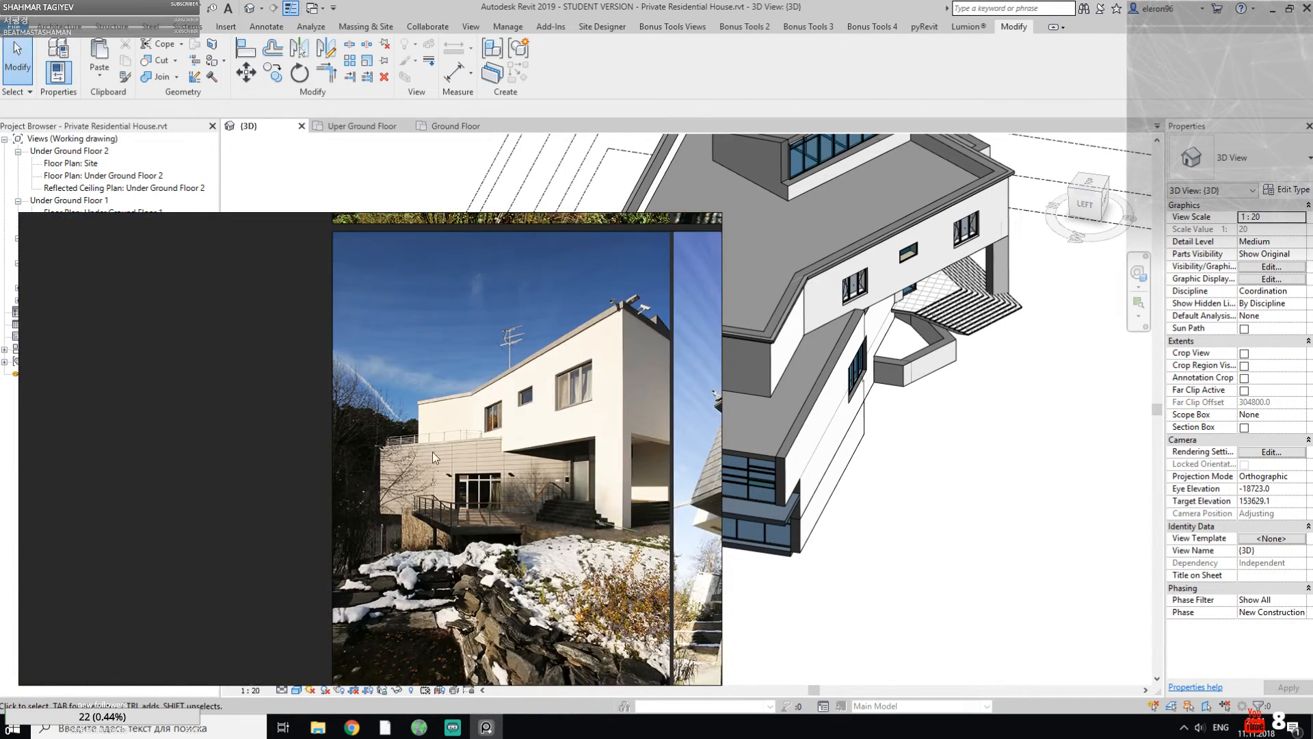
{"action": "scroll", "coordinate": [337, 438], "scroll_direction": "up", "scroll_amount": 5}
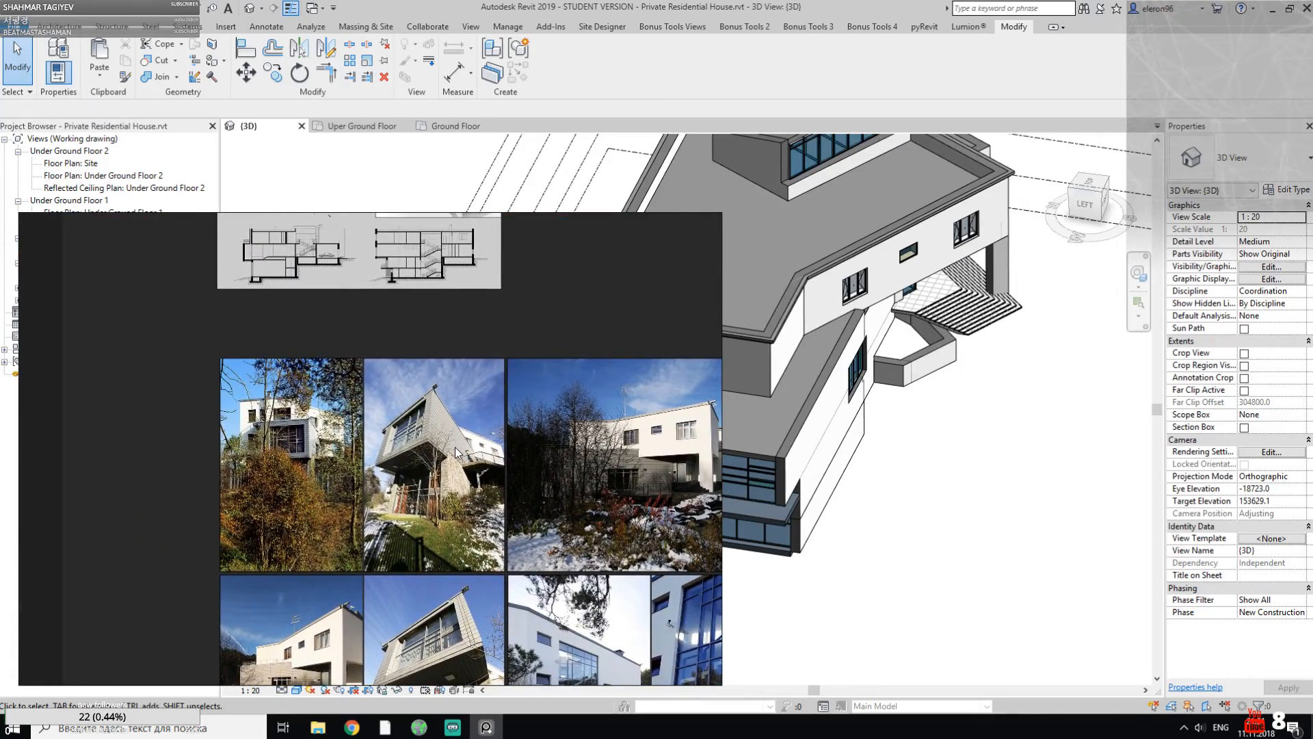
{"action": "scroll", "coordinate": [456, 453], "scroll_direction": "up", "scroll_amount": 3}
{"action": "scroll", "coordinate": [476, 470], "scroll_direction": "down", "scroll_amount": 3}
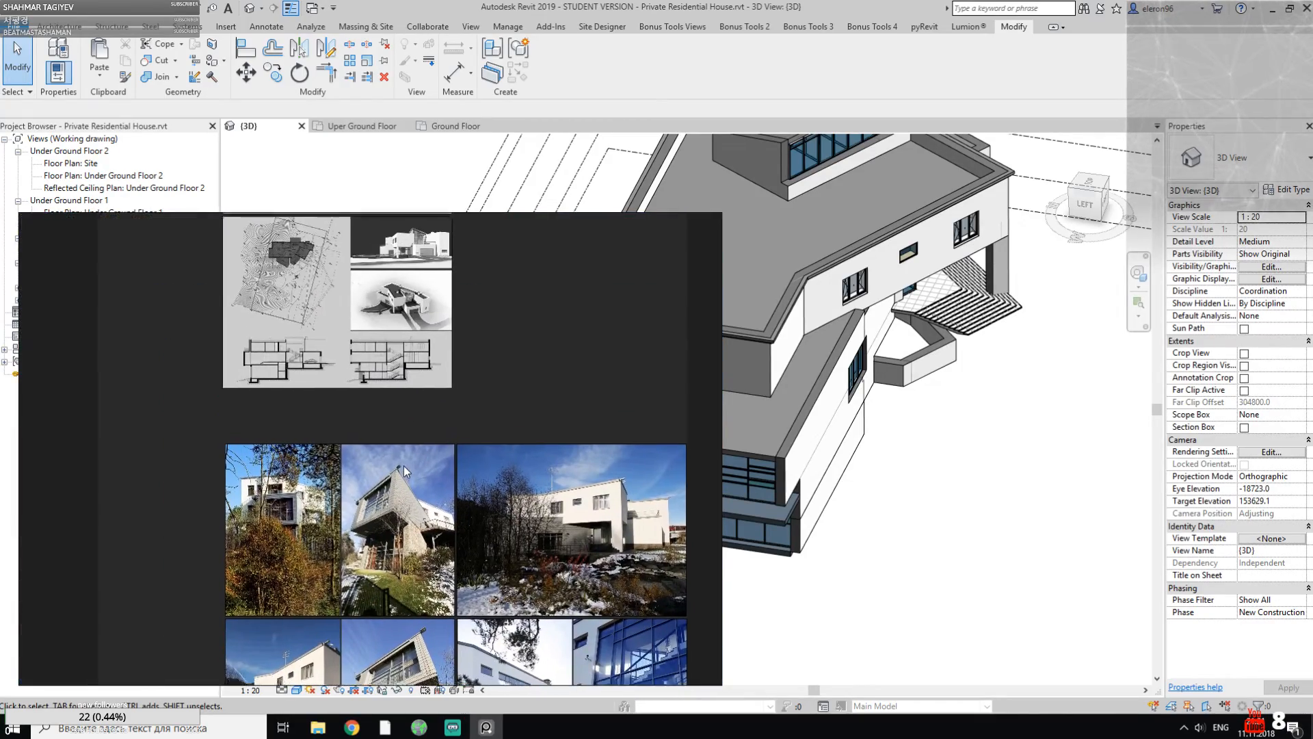
{"action": "scroll", "coordinate": [254, 414], "scroll_direction": "up", "scroll_amount": 3}
{"action": "scroll", "coordinate": [252, 414], "scroll_direction": "up", "scroll_amount": 5}
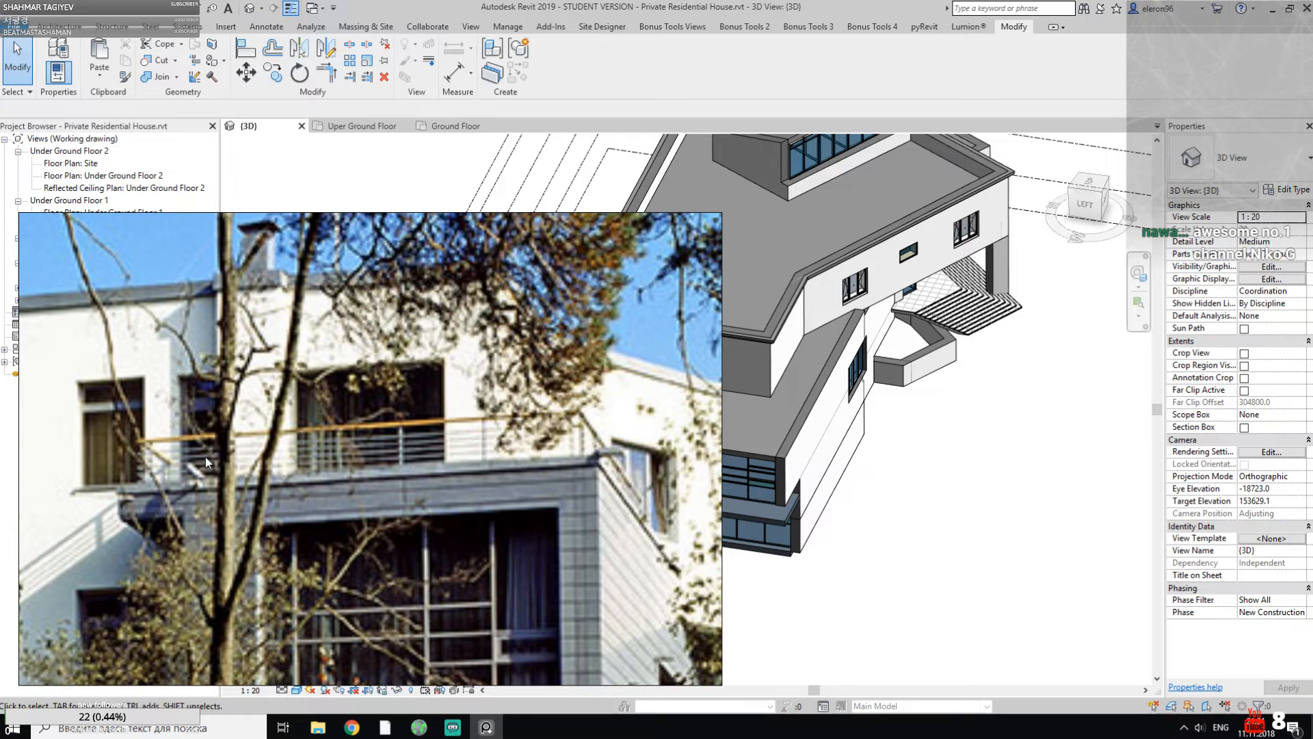
{"action": "scroll", "coordinate": [206, 457], "scroll_direction": "up", "scroll_amount": 2}
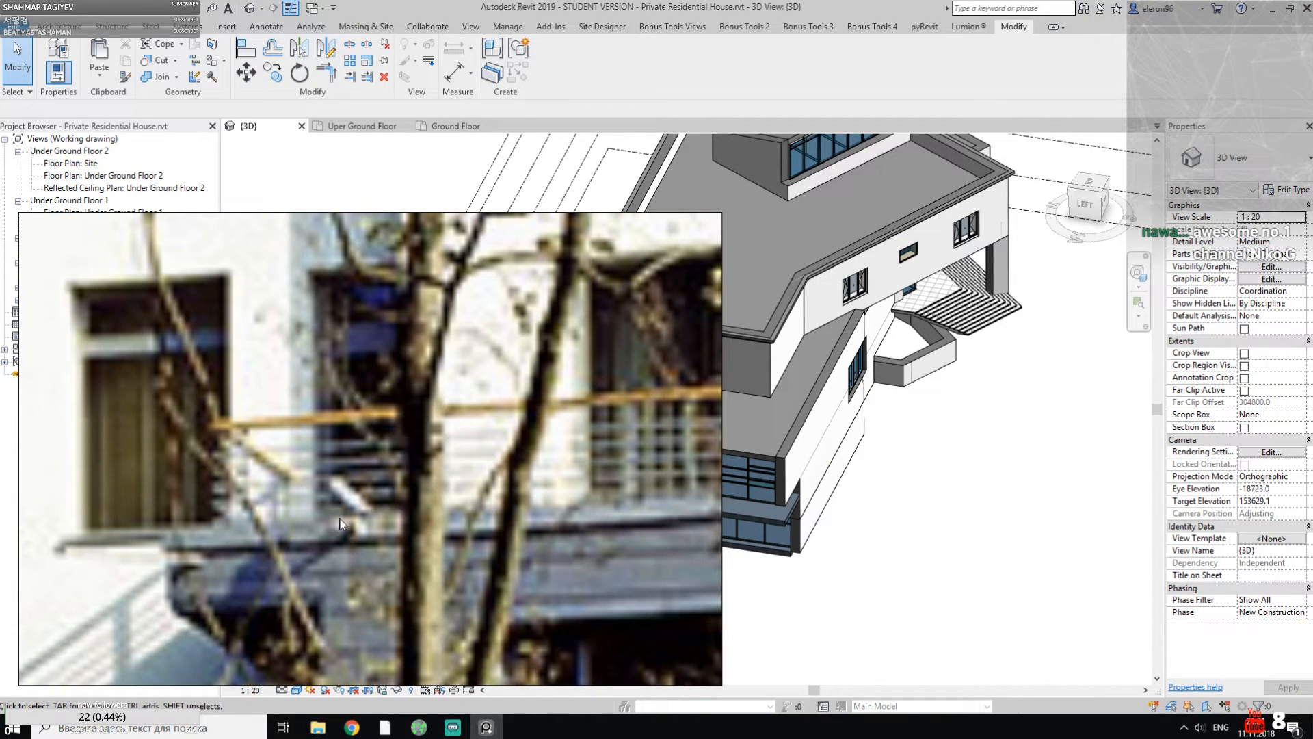
{"action": "scroll", "coordinate": [404, 453], "scroll_direction": "down", "scroll_amount": 2}
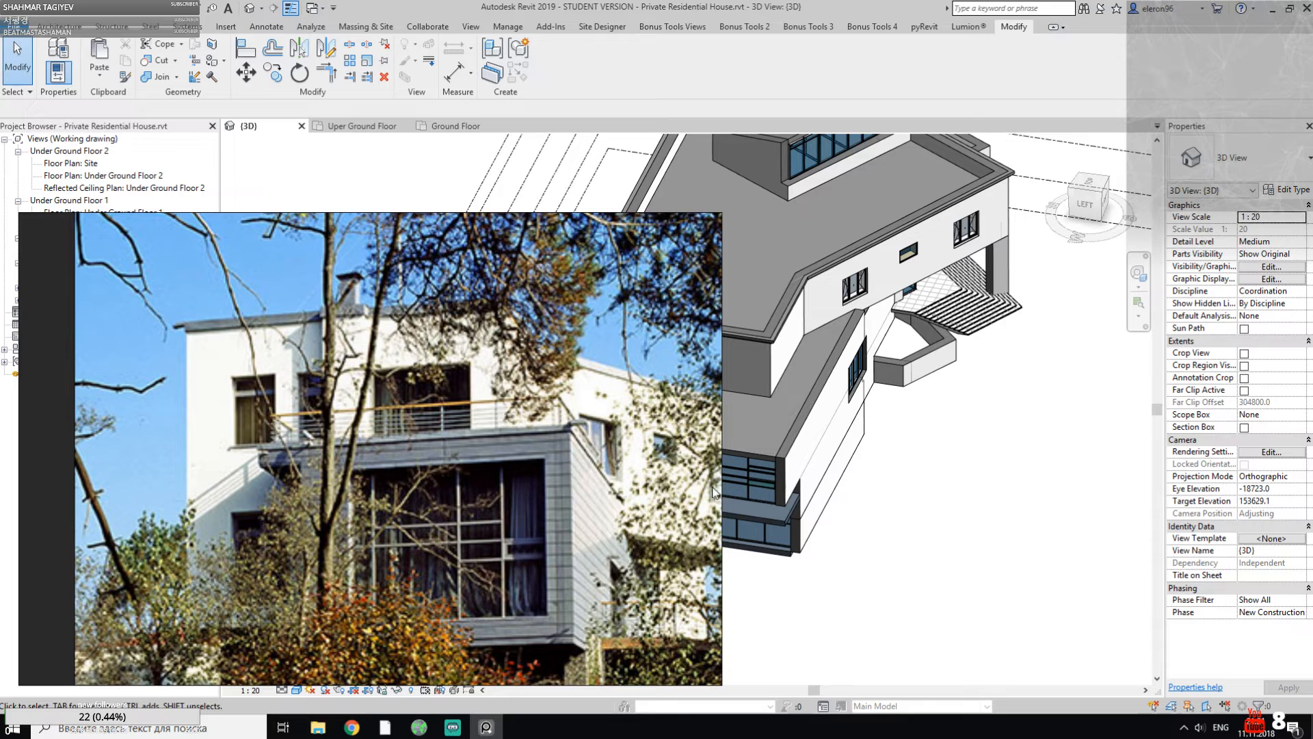
{"action": "left_click", "coordinate": [509, 709]}
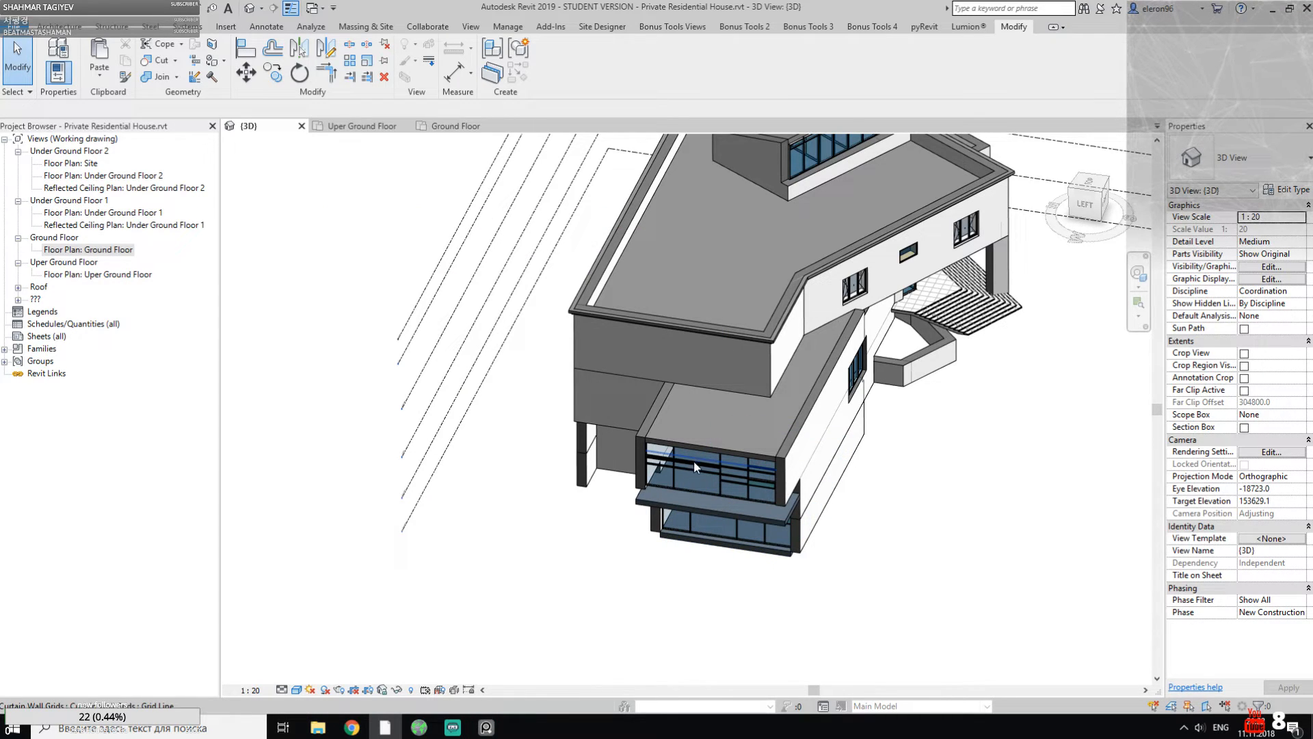
Step: Check the lower roof terrace in 3D and open the Uper Ground Floor plan around the lower roof slab
{"action": "middle_click_drag", "start_coordinate": [690, 462], "coordinate": [687, 410], "text": "shift"}
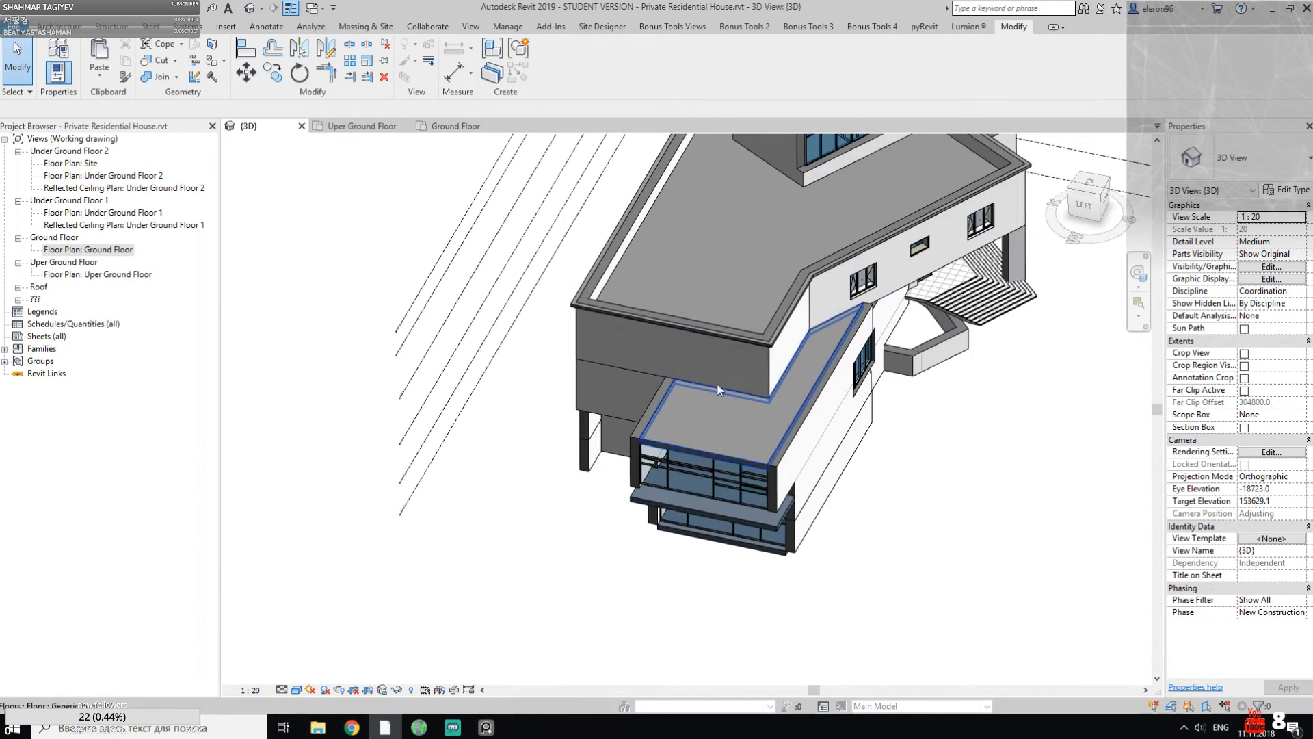
{"action": "scroll", "coordinate": [686, 384], "scroll_direction": "up", "scroll_amount": 4}
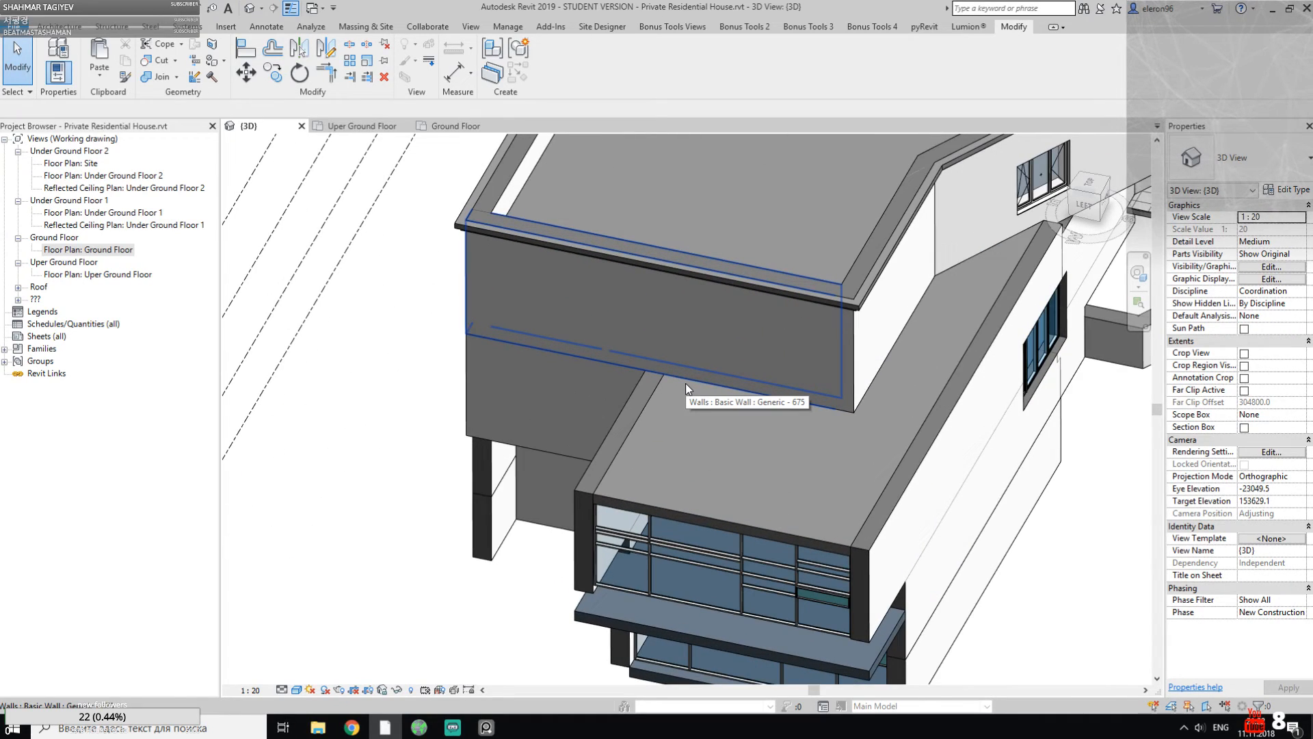
{"action": "middle_click_drag", "start_coordinate": [685, 383], "coordinate": [538, 449], "text": "shift"}
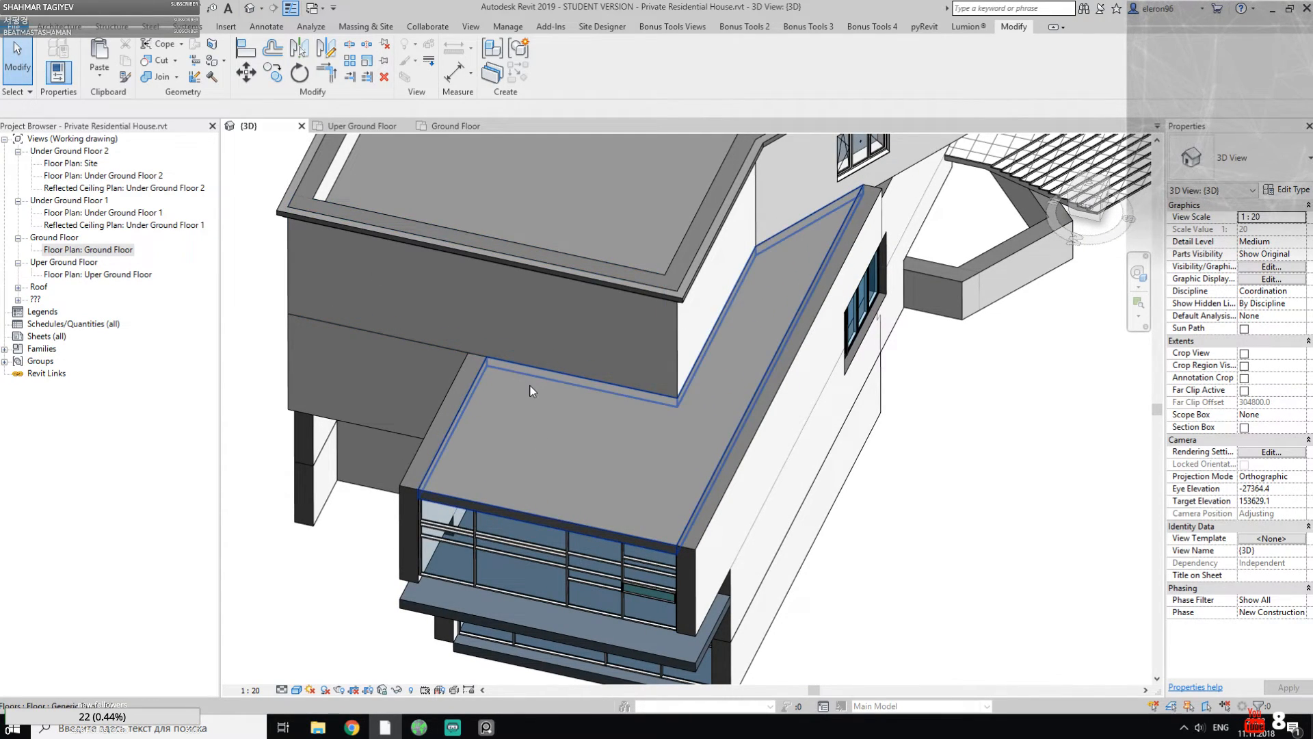
{"action": "double_click", "coordinate": [91, 274]}
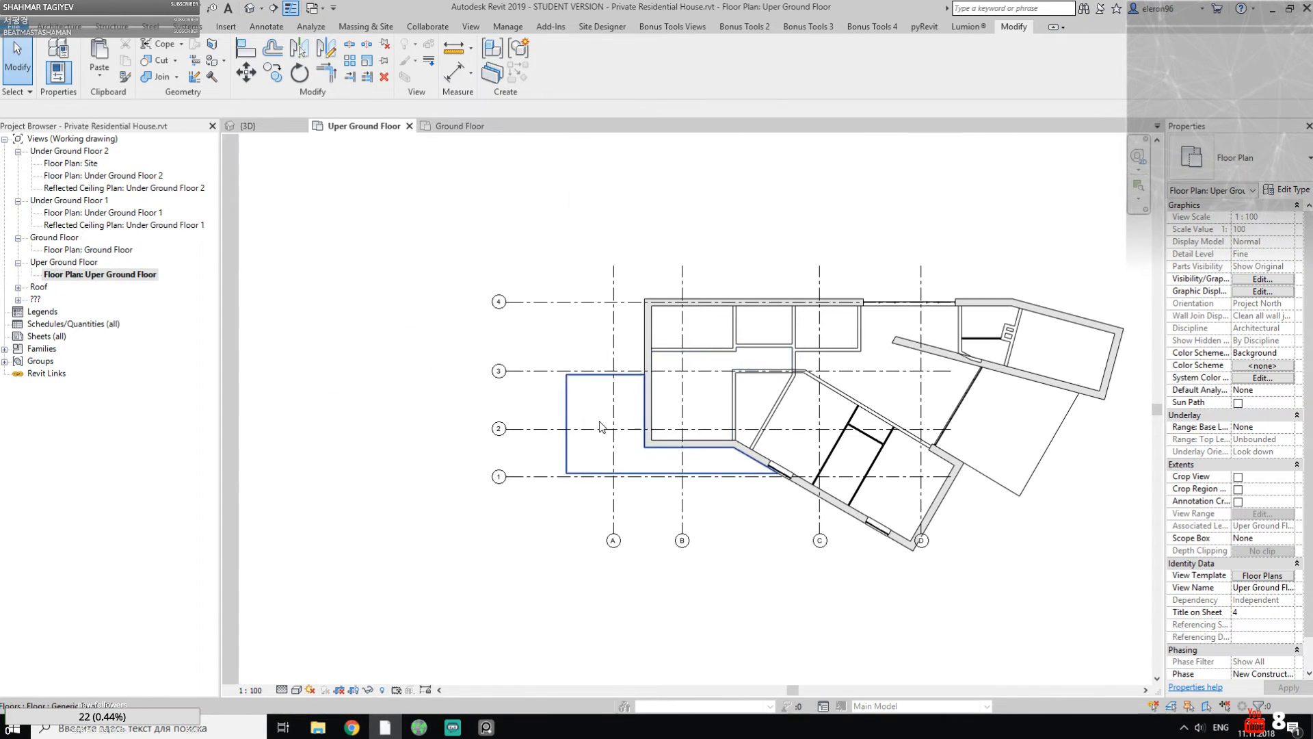
{"action": "scroll", "coordinate": [601, 428], "scroll_direction": "up", "scroll_amount": 4}
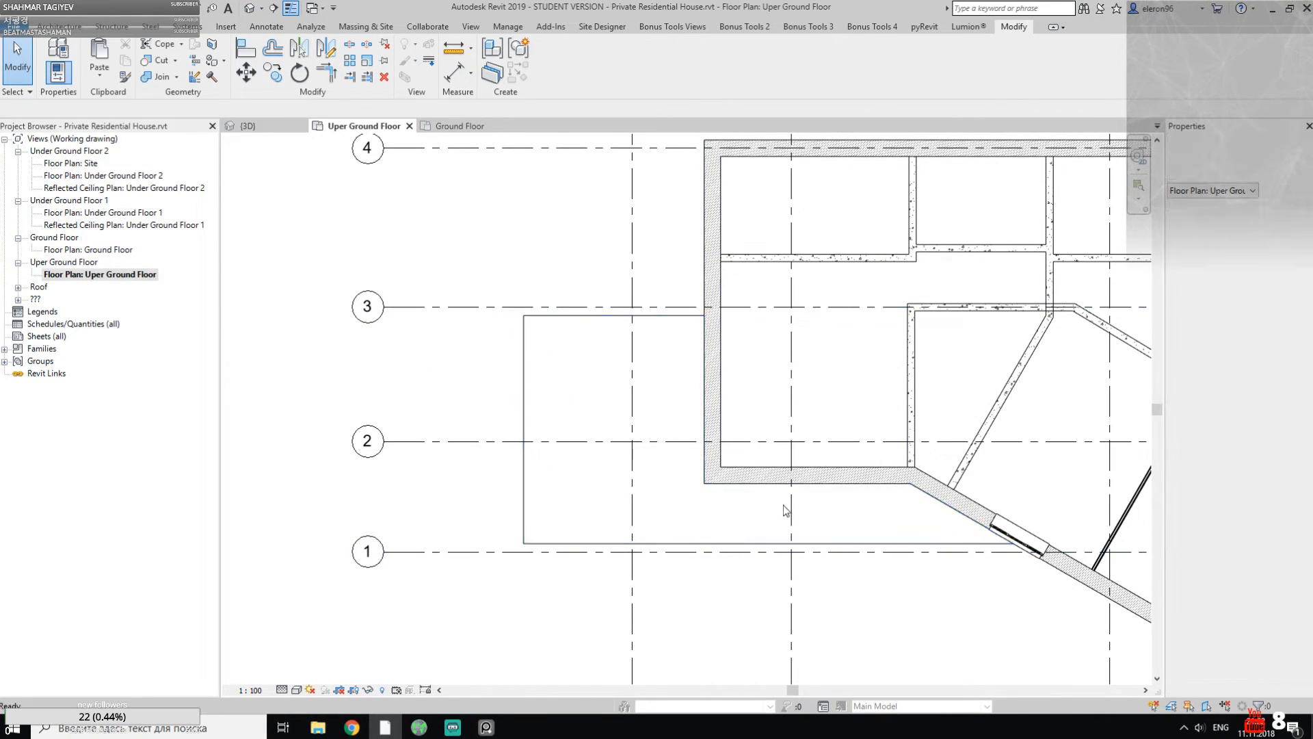
Step: Start a 900mm Pipe railing on the lower roof terrace, picking the slab's three outer edges as its path with a 300 mm inward offset
{"action": "scroll", "coordinate": [694, 341], "scroll_direction": "up", "scroll_amount": 3}
{"action": "middle_click_drag", "start_coordinate": [569, 331], "coordinate": [583, 302]}
{"action": "middle_click_drag", "start_coordinate": [370, 367], "coordinate": [420, 358]}
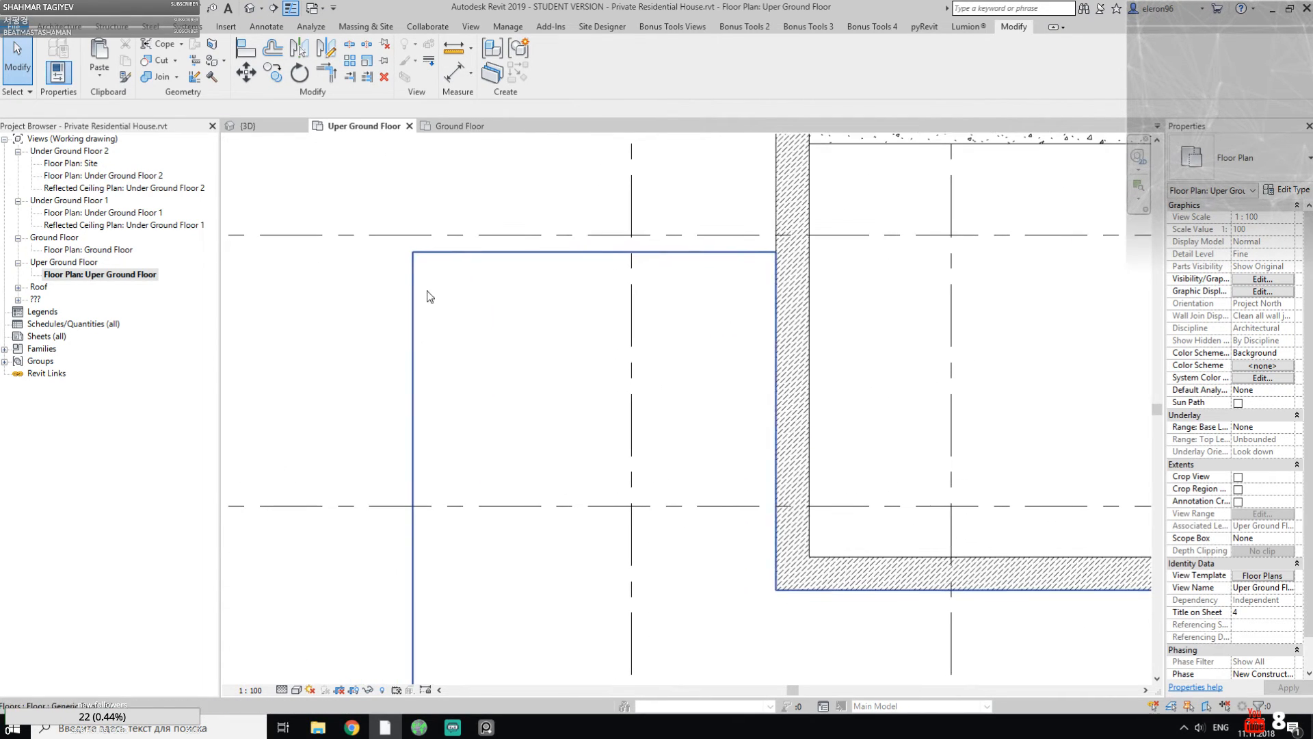
{"action": "left_click", "coordinate": [67, 28]}
{"action": "left_click", "coordinate": [449, 51]}
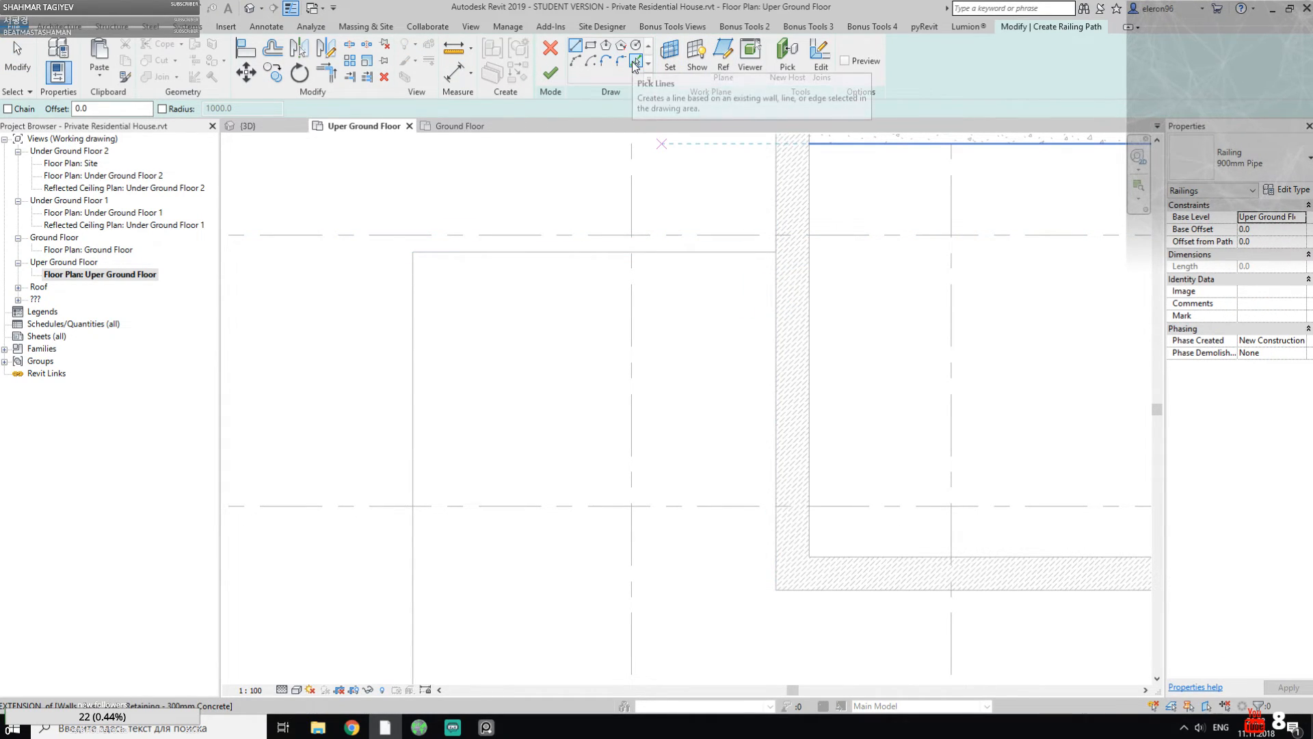
{"action": "left_click", "coordinate": [635, 61]}
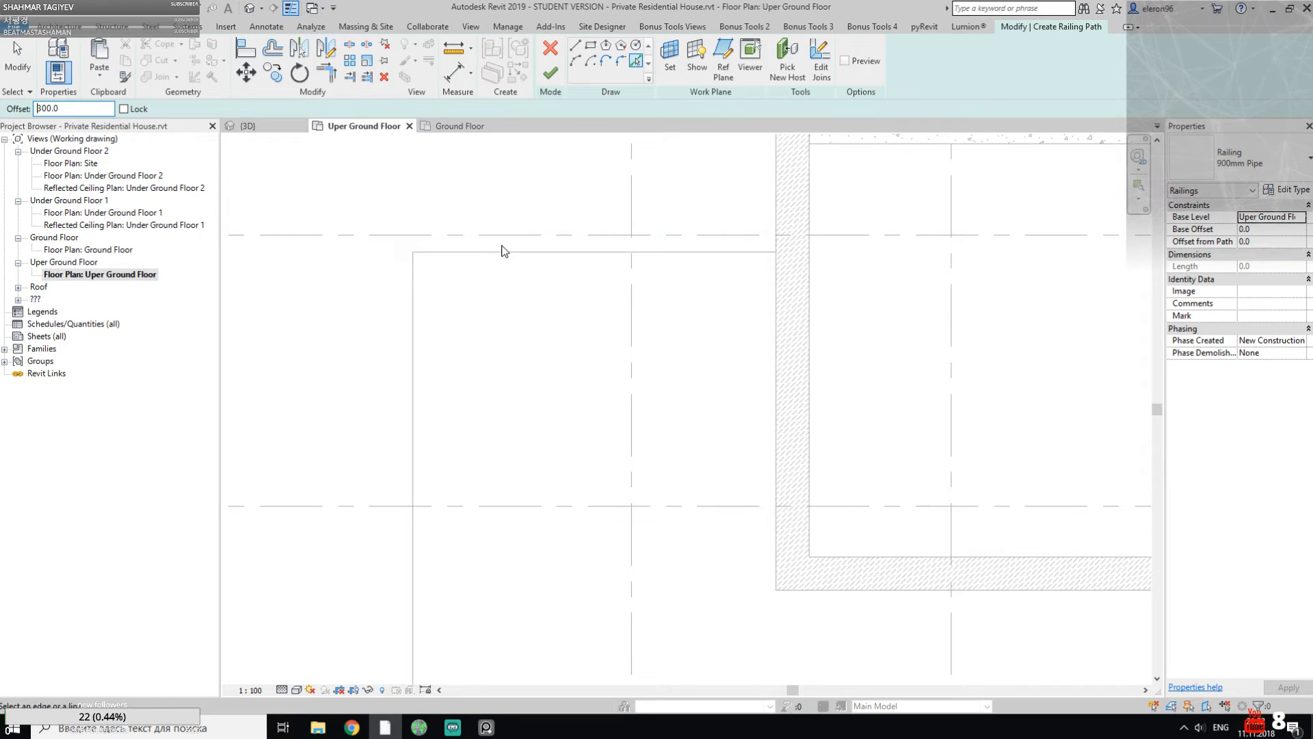
{"action": "left_click", "coordinate": [556, 255]}
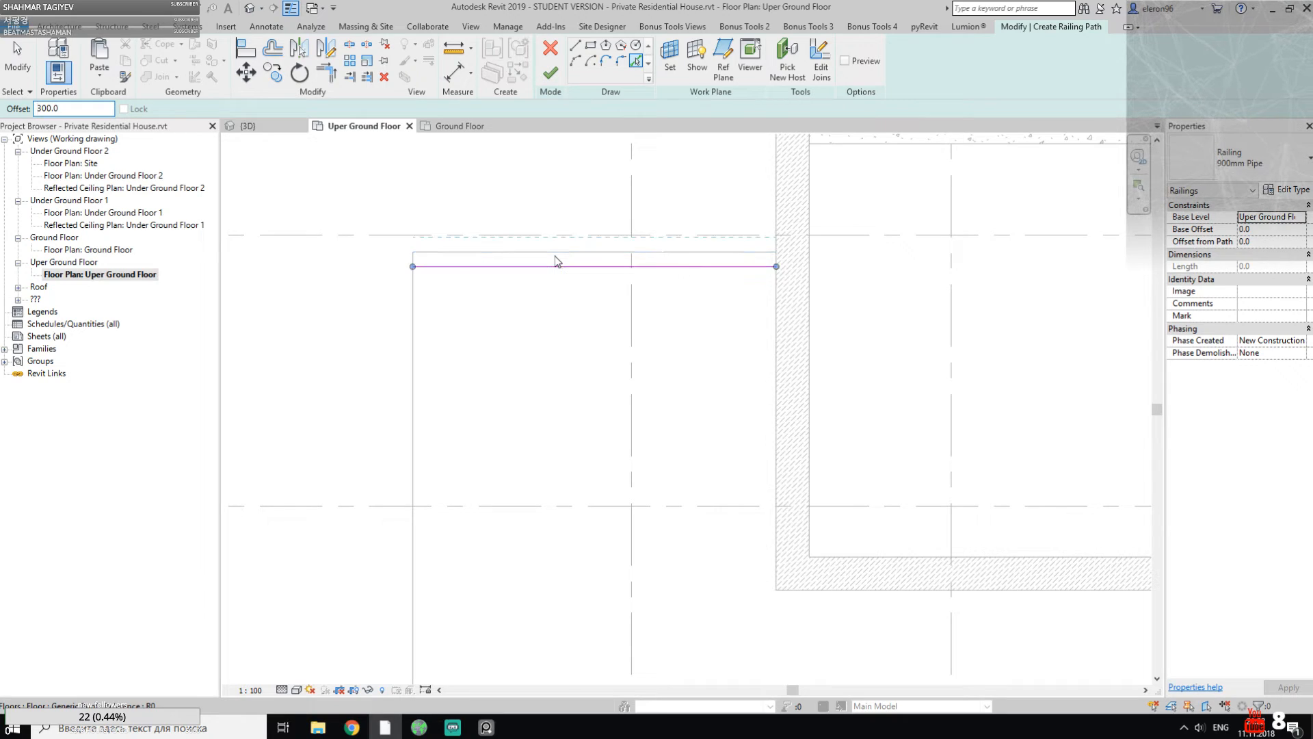
{"action": "left_click", "coordinate": [414, 329]}
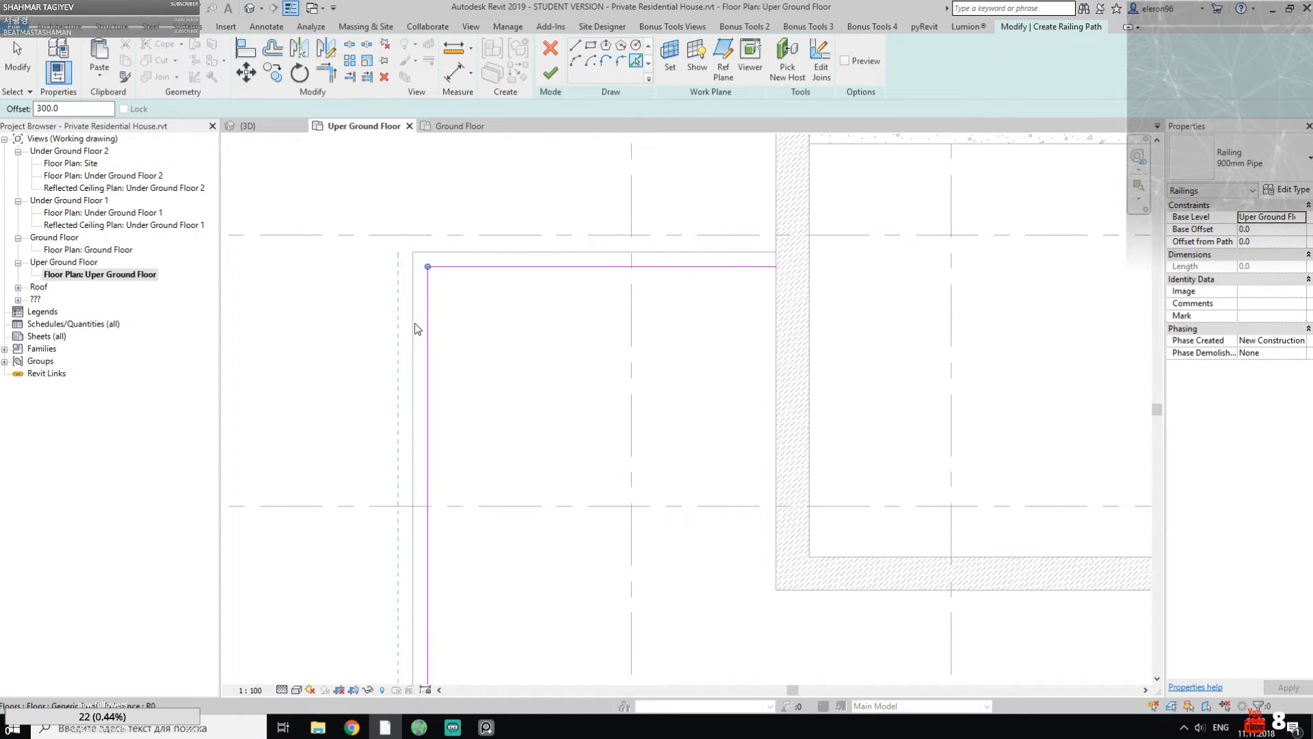
{"action": "middle_click_drag", "start_coordinate": [486, 484], "coordinate": [430, 230]}
{"action": "left_click", "coordinate": [490, 456]}
{"action": "scroll", "coordinate": [520, 445], "scroll_direction": "down", "scroll_amount": 3}
{"action": "scroll", "coordinate": [739, 437], "scroll_direction": "up", "scroll_amount": 4}
{"action": "scroll", "coordinate": [804, 419], "scroll_direction": "up", "scroll_amount": 4}
{"action": "key", "text": "Escape"}
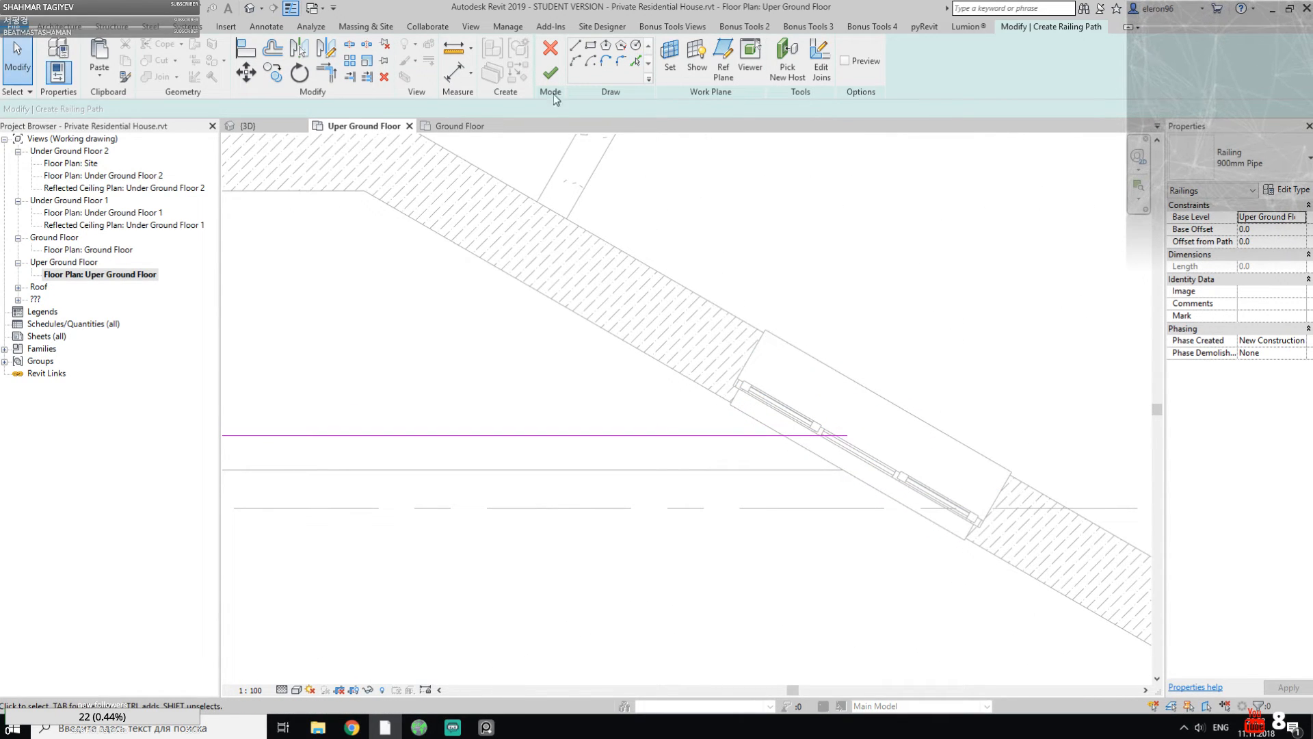
Step: Add a short slanted segment from the front railing line to the diagonal wall, trim the corner between them, and finish the railing
{"action": "left_click", "coordinate": [576, 54]}
{"action": "left_click", "coordinate": [585, 431]}
{"action": "left_click", "coordinate": [639, 350]}
{"action": "key", "text": "Escape"}
{"action": "key", "text": "t"}
{"action": "key", "text": "r"}
{"action": "left_click", "coordinate": [592, 418]}
{"action": "left_click", "coordinate": [563, 436]}
{"action": "scroll", "coordinate": [656, 364], "scroll_direction": "down", "scroll_amount": 6}
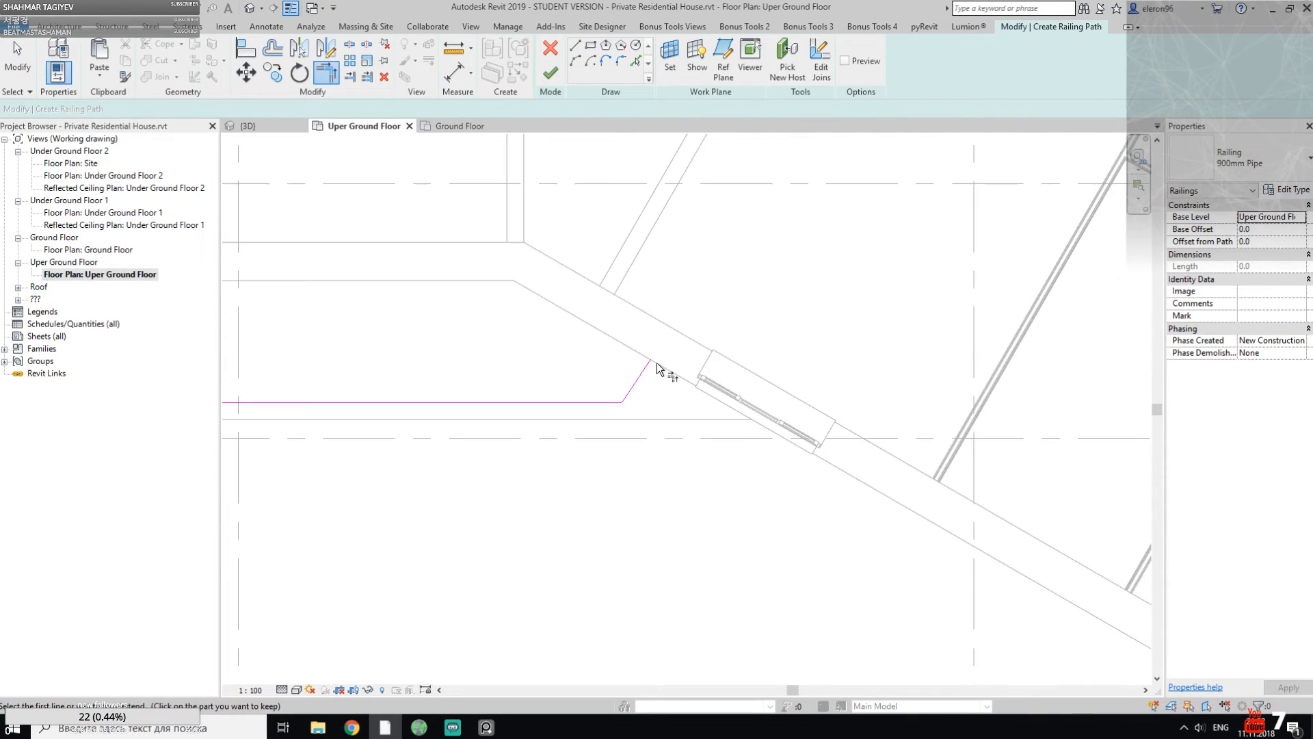
{"action": "middle_click_drag", "start_coordinate": [373, 383], "coordinate": [639, 347]}
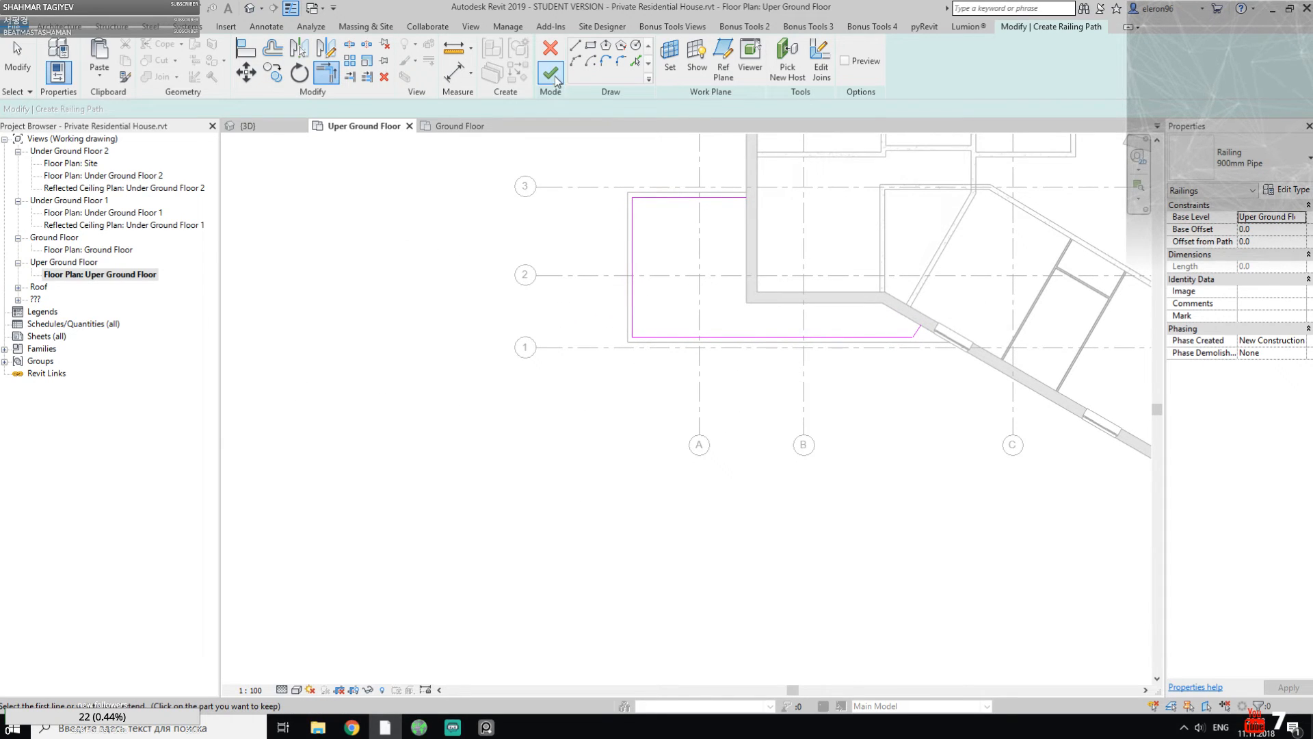
{"action": "left_click", "coordinate": [556, 80]}
{"action": "middle_click_drag", "start_coordinate": [701, 412], "coordinate": [555, 479]}
{"action": "key", "text": "Escape"}
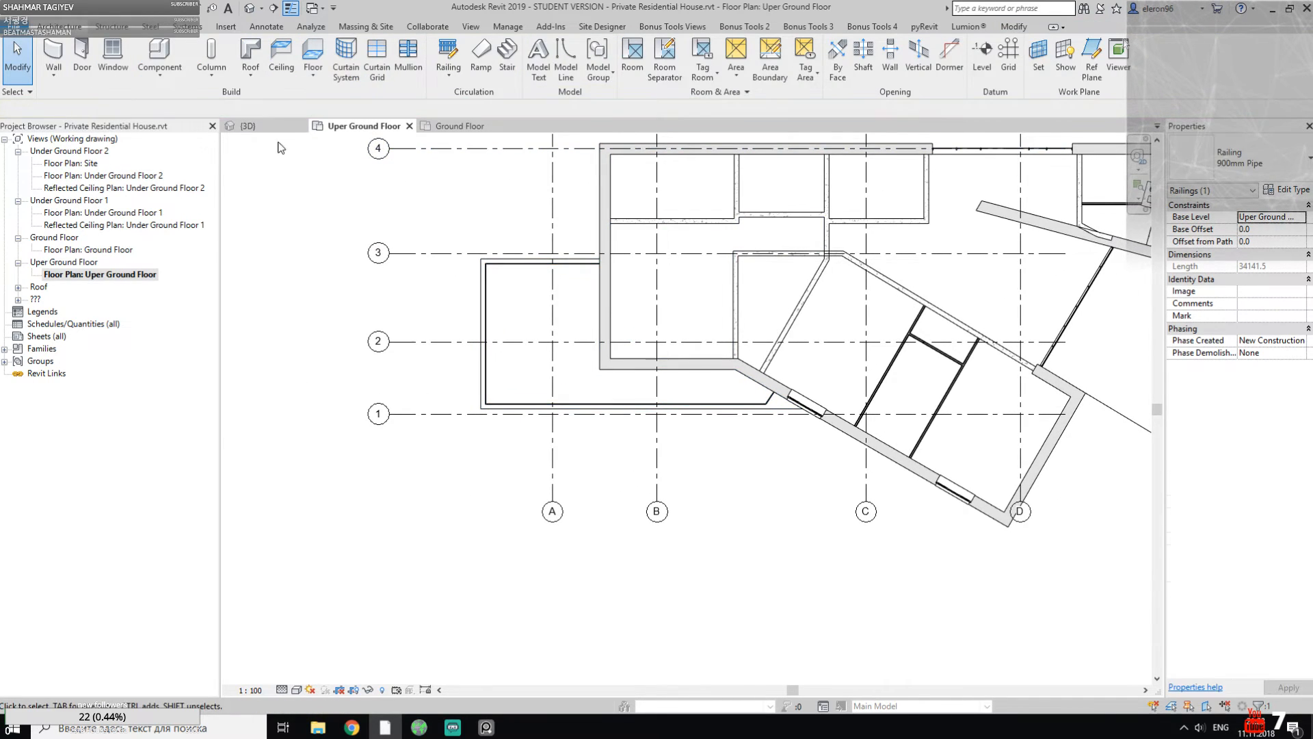
Step: Examine the terrace railing in 3D and compare it with the reference photo
{"action": "left_click", "coordinate": [249, 126]}
{"action": "middle_click_drag", "start_coordinate": [519, 316], "coordinate": [704, 308], "text": "shift"}
{"action": "scroll", "coordinate": [548, 396], "scroll_direction": "up", "scroll_amount": 1}
{"action": "middle_click_drag", "start_coordinate": [548, 397], "coordinate": [778, 387], "text": "shift"}
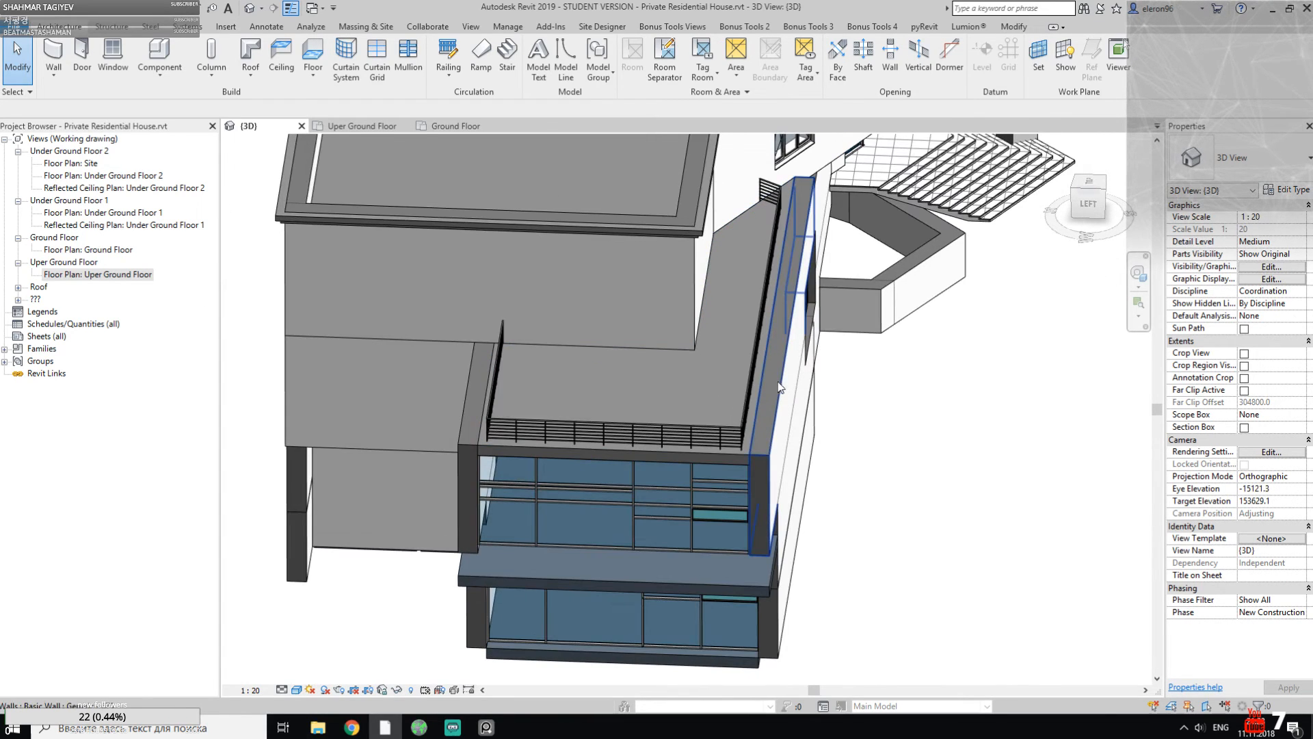
{"action": "left_click", "coordinate": [485, 727]}
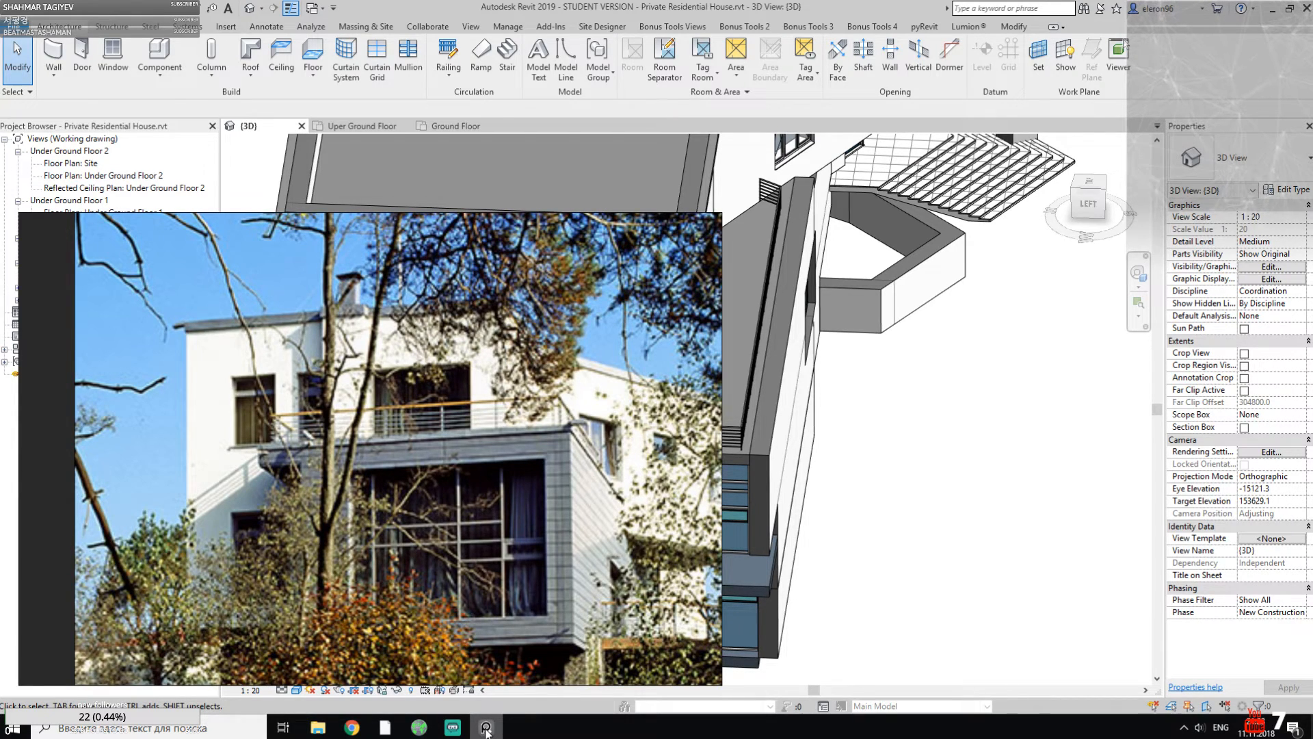
{"action": "left_click", "coordinate": [486, 728]}
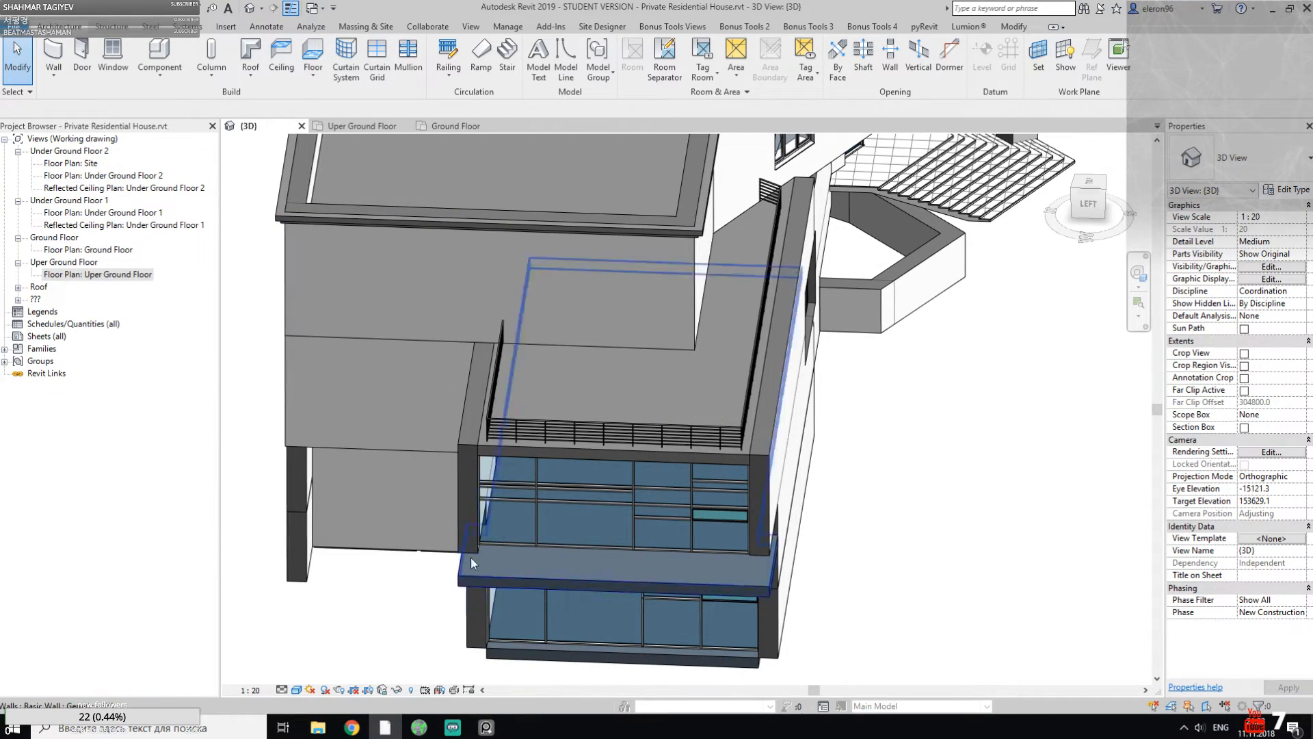
Step: Edit the terrace railing's path, moving both side segments outward toward the roof edges, and finish the edit
{"action": "left_click", "coordinate": [543, 436]}
{"action": "left_click", "coordinate": [550, 67]}
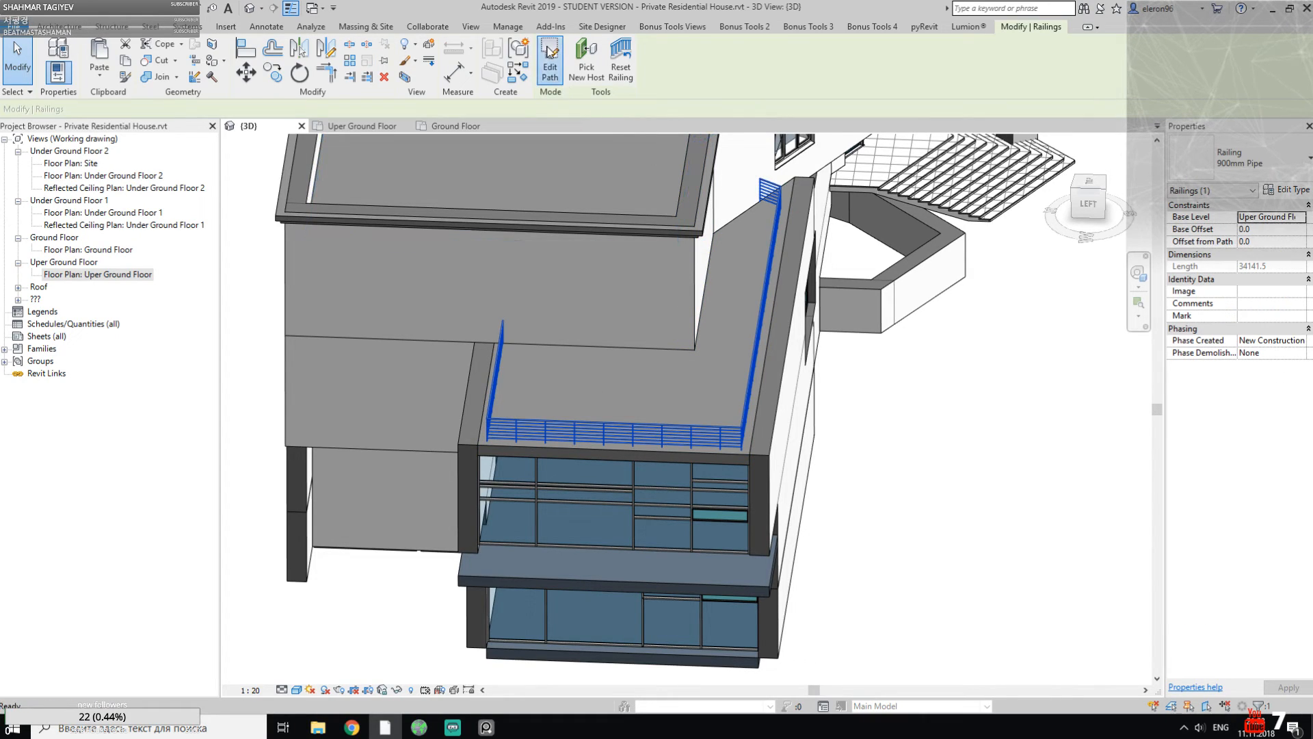
{"action": "scroll", "coordinate": [559, 400], "scroll_direction": "up", "scroll_amount": 5}
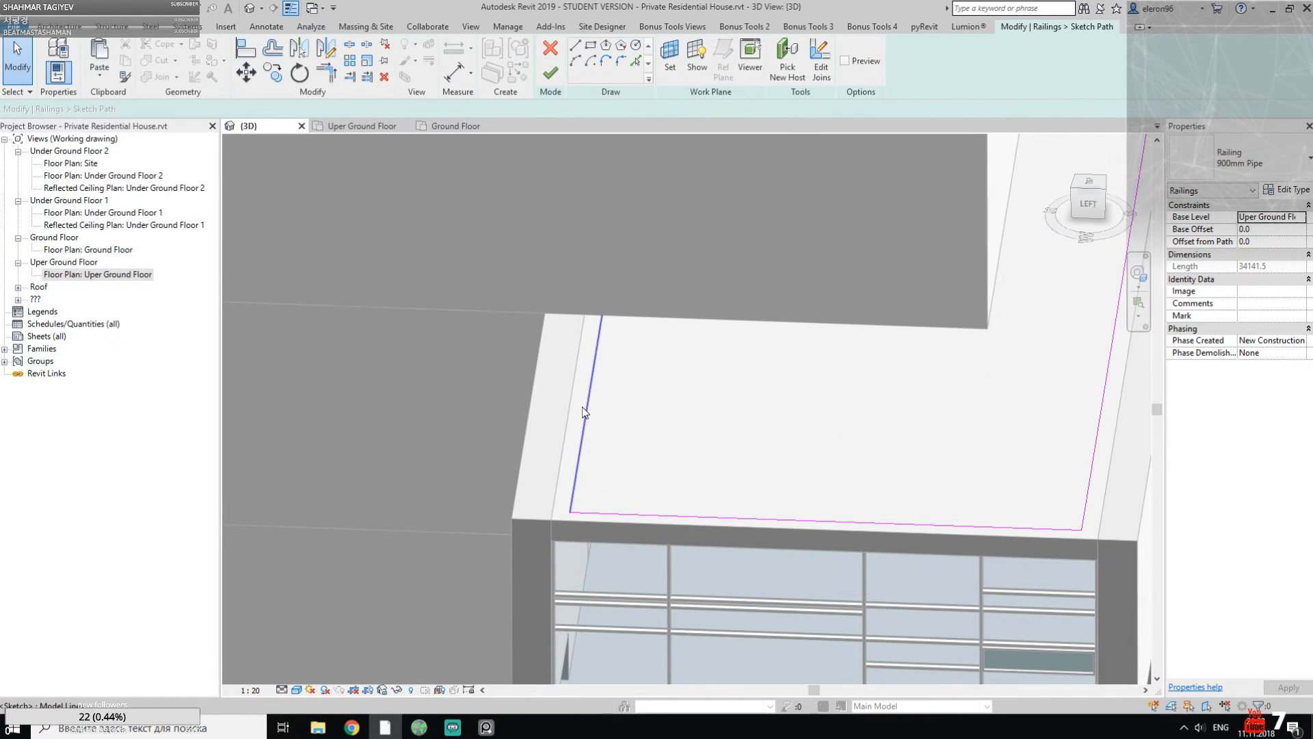
{"action": "left_click", "coordinate": [591, 418]}
{"action": "left_click_drag", "start_coordinate": [592, 417], "coordinate": [553, 399]}
{"action": "scroll", "coordinate": [656, 398], "scroll_direction": "down", "scroll_amount": 1}
{"action": "middle_click_drag", "start_coordinate": [770, 419], "coordinate": [475, 443]}
{"action": "left_click", "coordinate": [707, 403]}
{"action": "mouse_move", "coordinate": [717, 388]}
{"action": "left_mouse_down"}
{"action": "mouse_move", "coordinate": [730, 377]}
{"action": "mouse_move", "coordinate": [731, 390]}
{"action": "left_mouse_up"}
{"action": "left_click", "coordinate": [551, 73]}
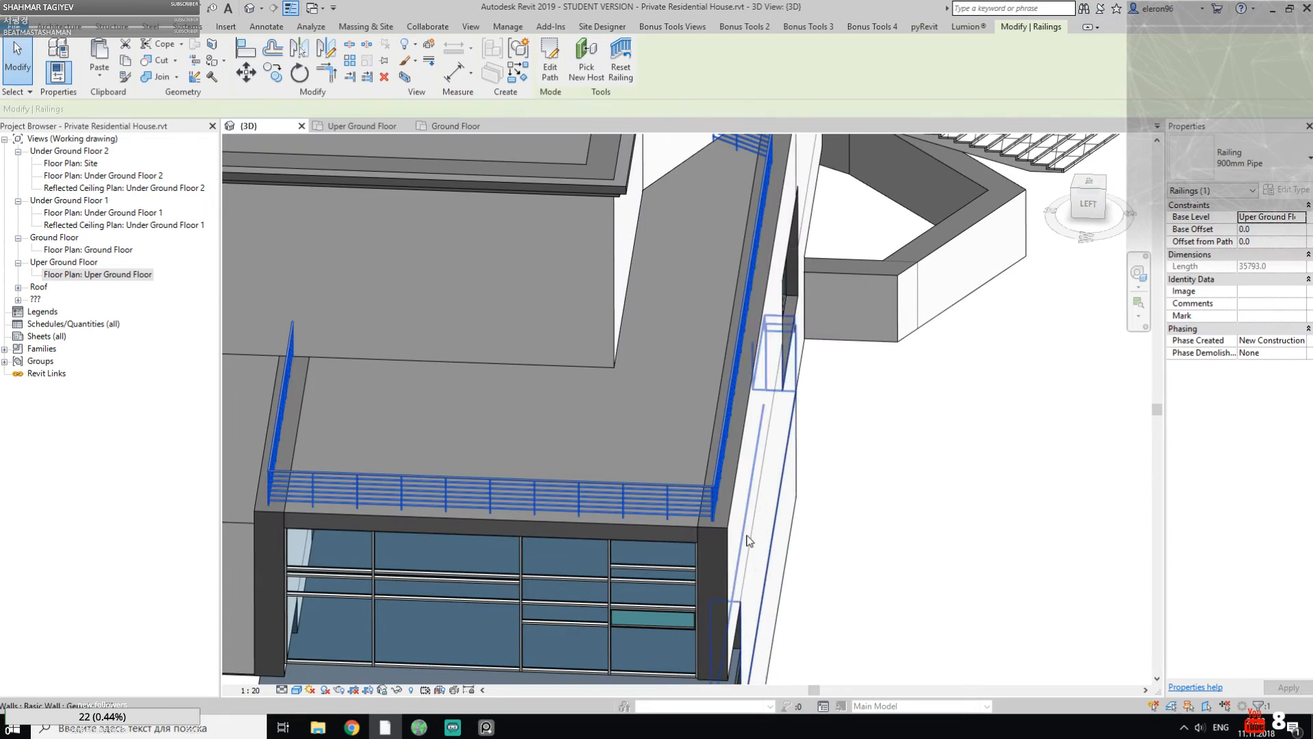
{"action": "scroll", "coordinate": [814, 536], "scroll_direction": "down", "scroll_amount": 1}
{"action": "left_click", "coordinate": [843, 570]}
{"action": "middle_click_drag", "start_coordinate": [818, 556], "coordinate": [737, 491], "text": "shift"}
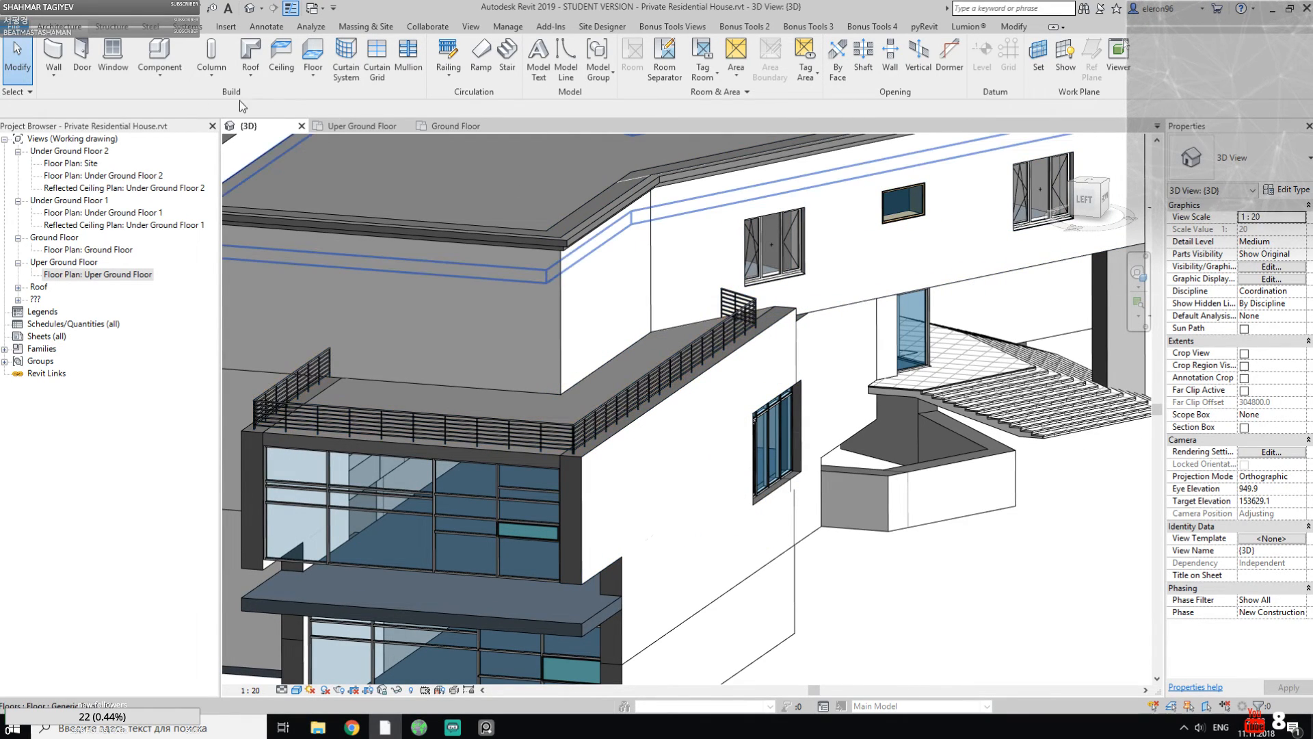
Step: Edit the upper roof's in-place edge trim and start a sweep, picking the lower terrace's outer side and front edges as its path
{"action": "left_click", "coordinate": [160, 51]}
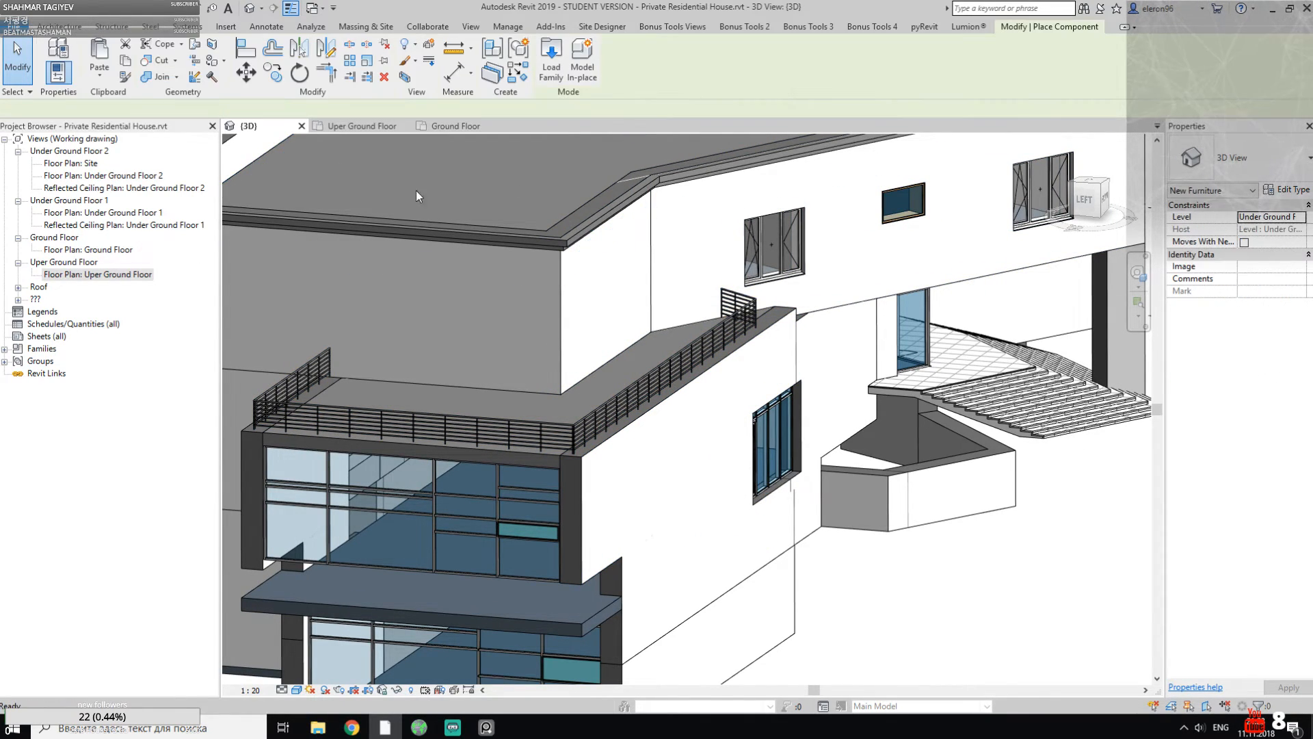
{"action": "key", "text": "Escape"}
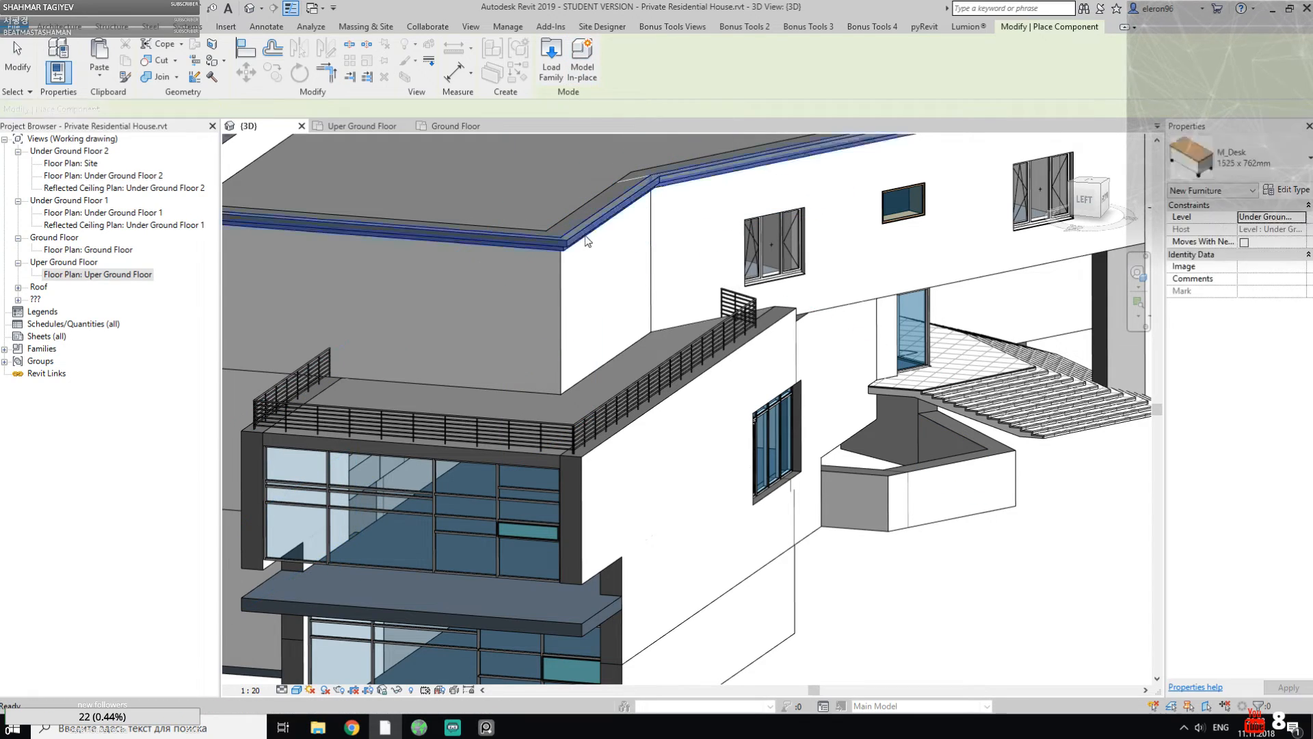
{"action": "left_click", "coordinate": [594, 227]}
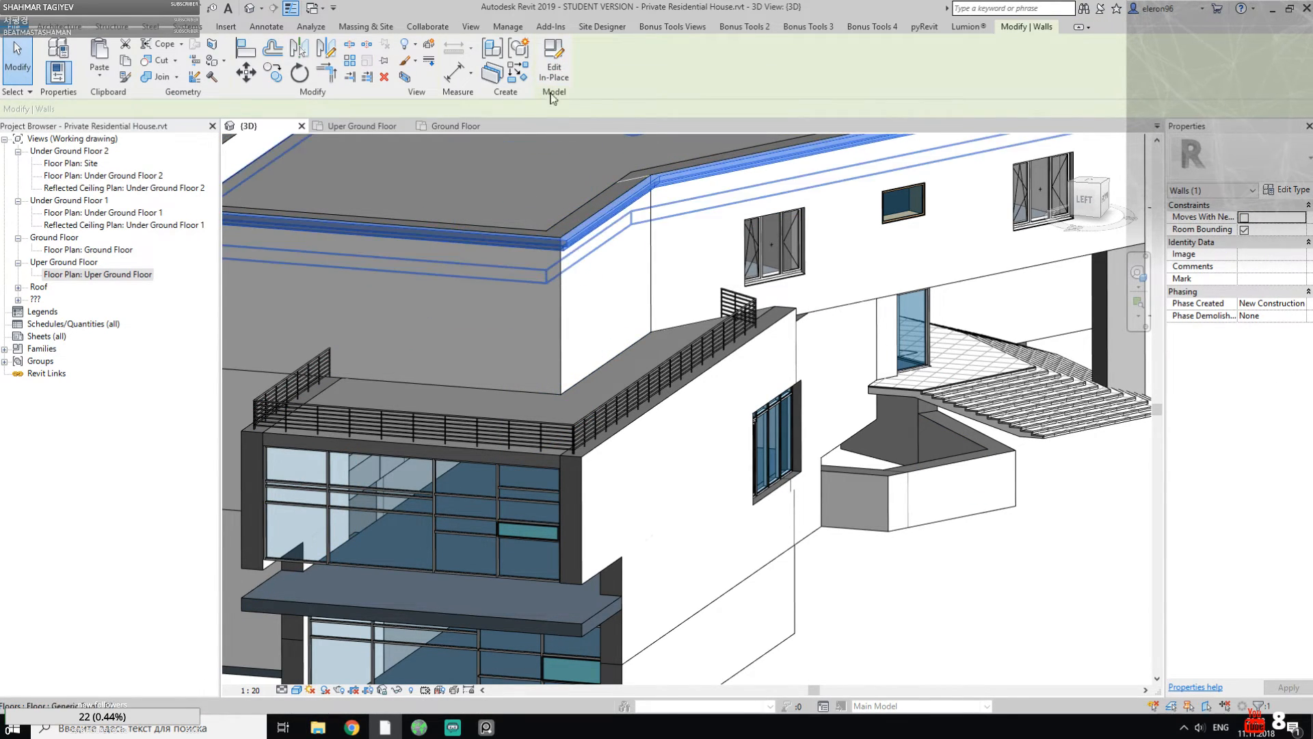
{"action": "left_click", "coordinate": [554, 62]}
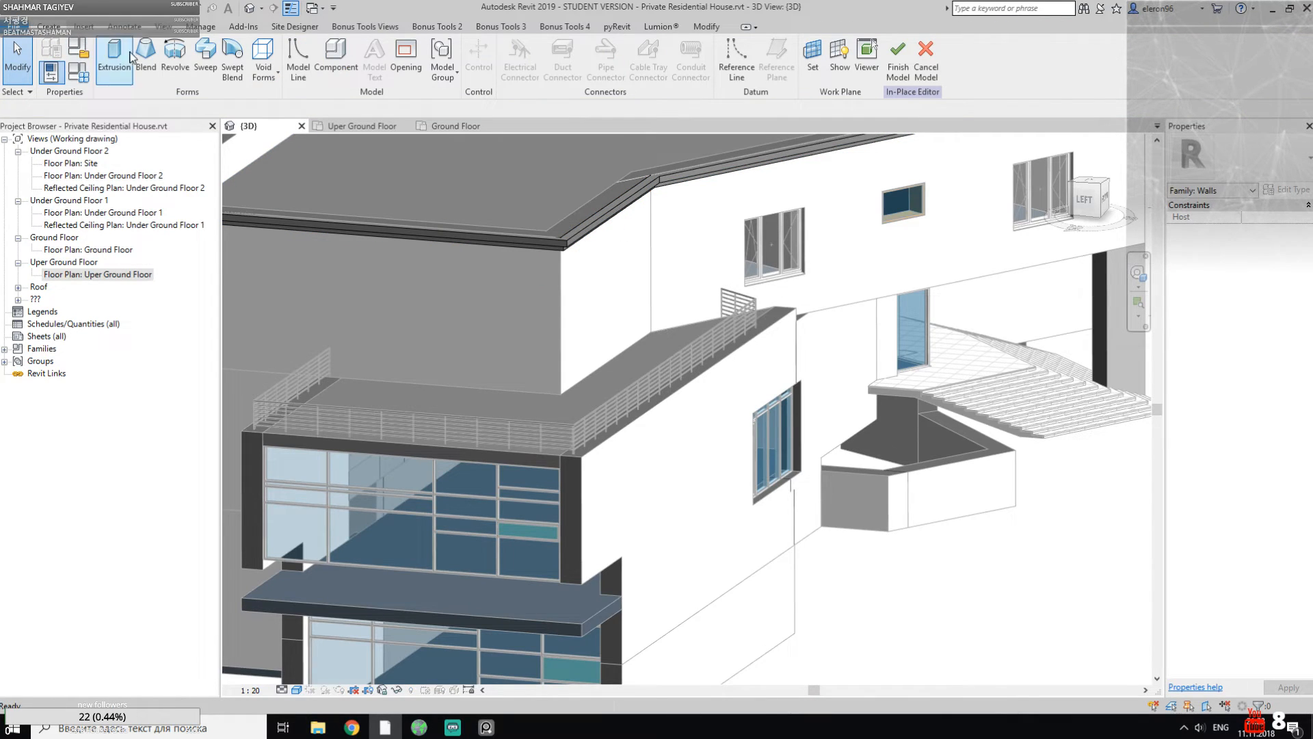
{"action": "left_click", "coordinate": [206, 59]}
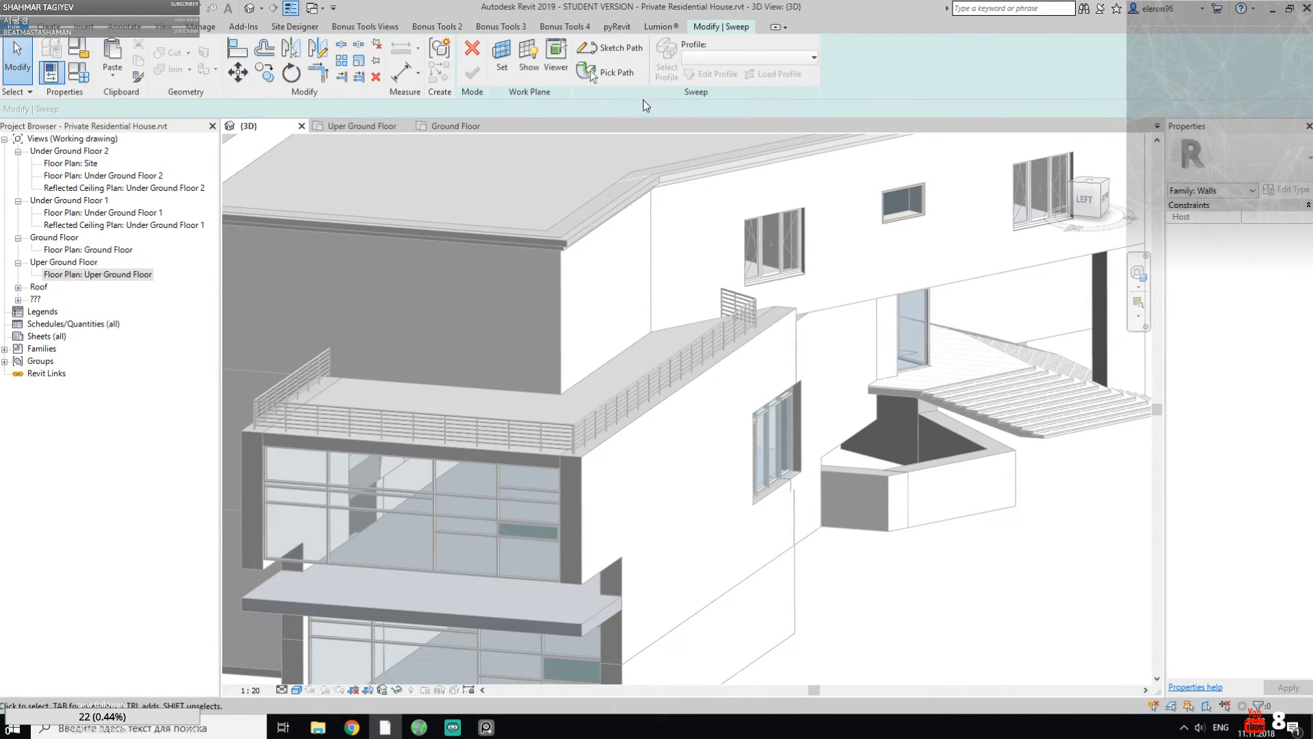
{"action": "left_click", "coordinate": [623, 74]}
{"action": "middle_click_drag", "start_coordinate": [574, 403], "coordinate": [934, 385], "text": "shift"}
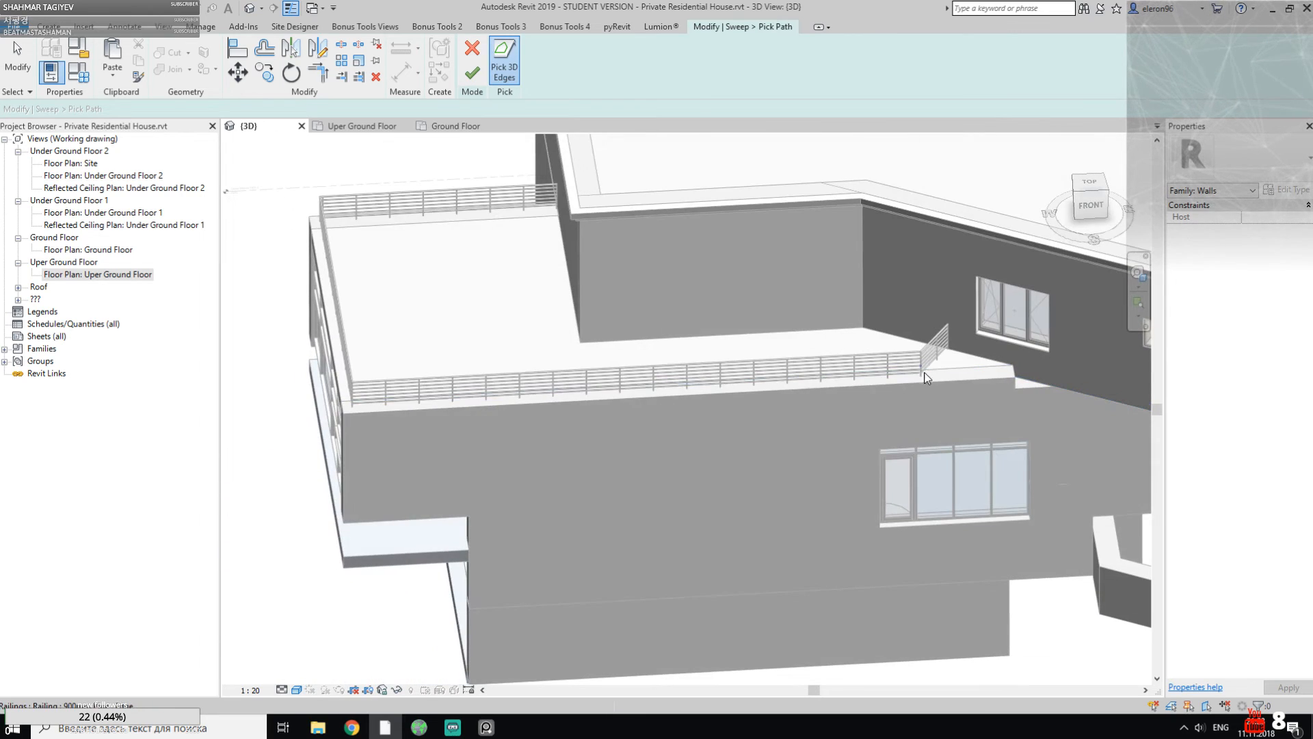
{"action": "left_click", "coordinate": [935, 384]}
{"action": "middle_click_drag", "start_coordinate": [392, 376], "coordinate": [625, 580], "text": "shift"}
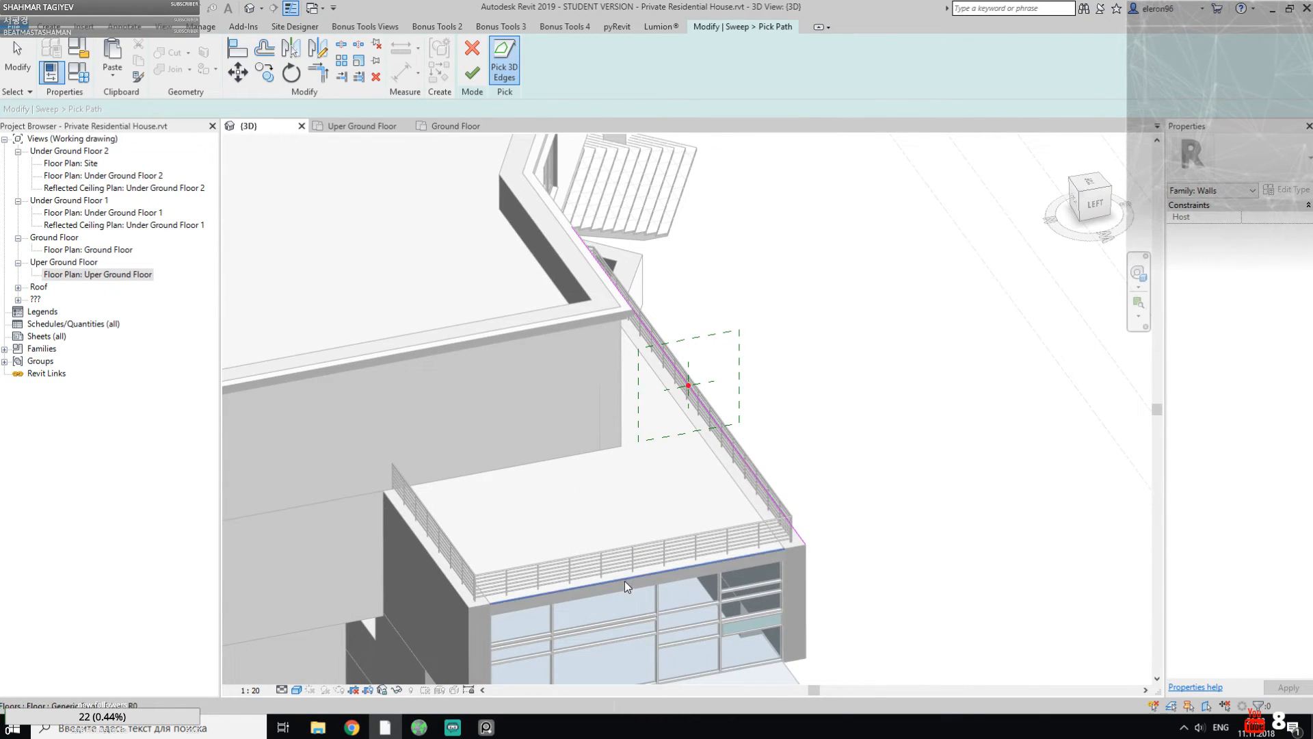
{"action": "left_click", "coordinate": [456, 589]}
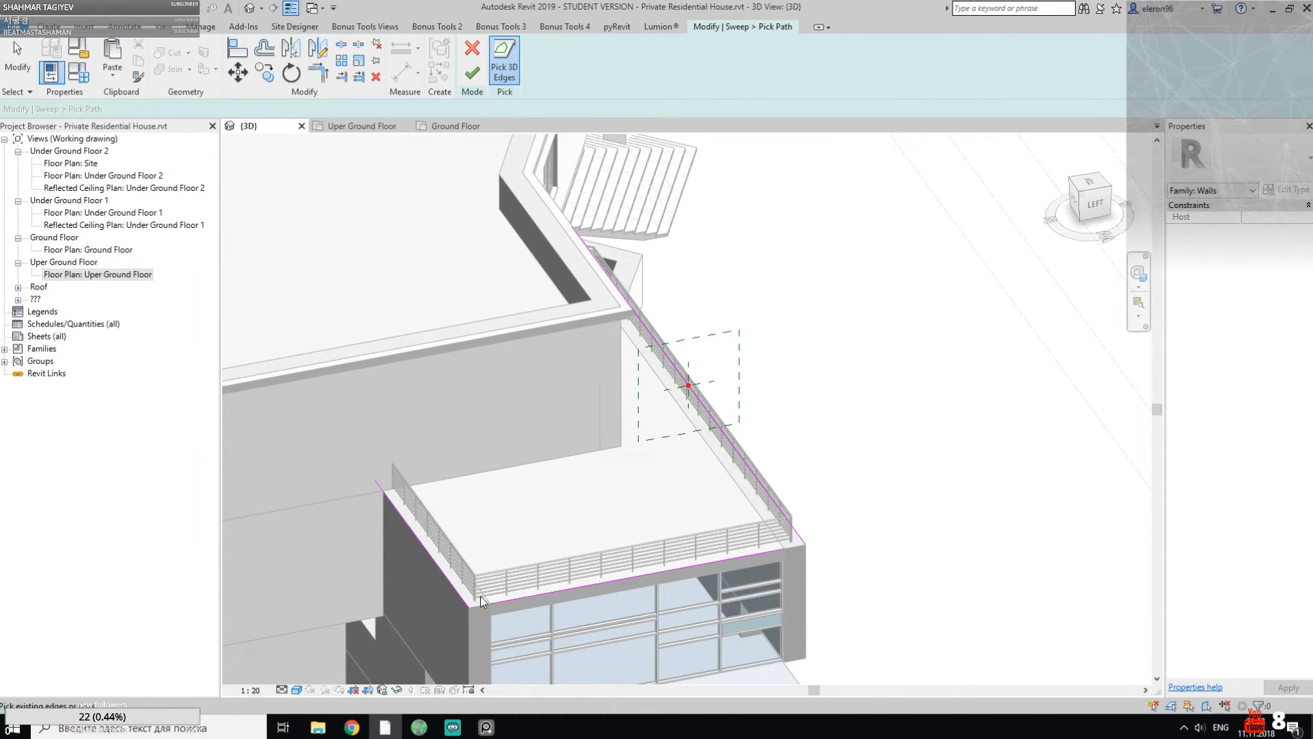
Step: Try to trim the overrunning side line of the sweep path at the upper-floor wall, and finish the path
{"action": "key", "text": "t"}
{"action": "key", "text": "r"}
{"action": "middle_click_drag", "start_coordinate": [498, 596], "coordinate": [739, 488], "text": "shift"}
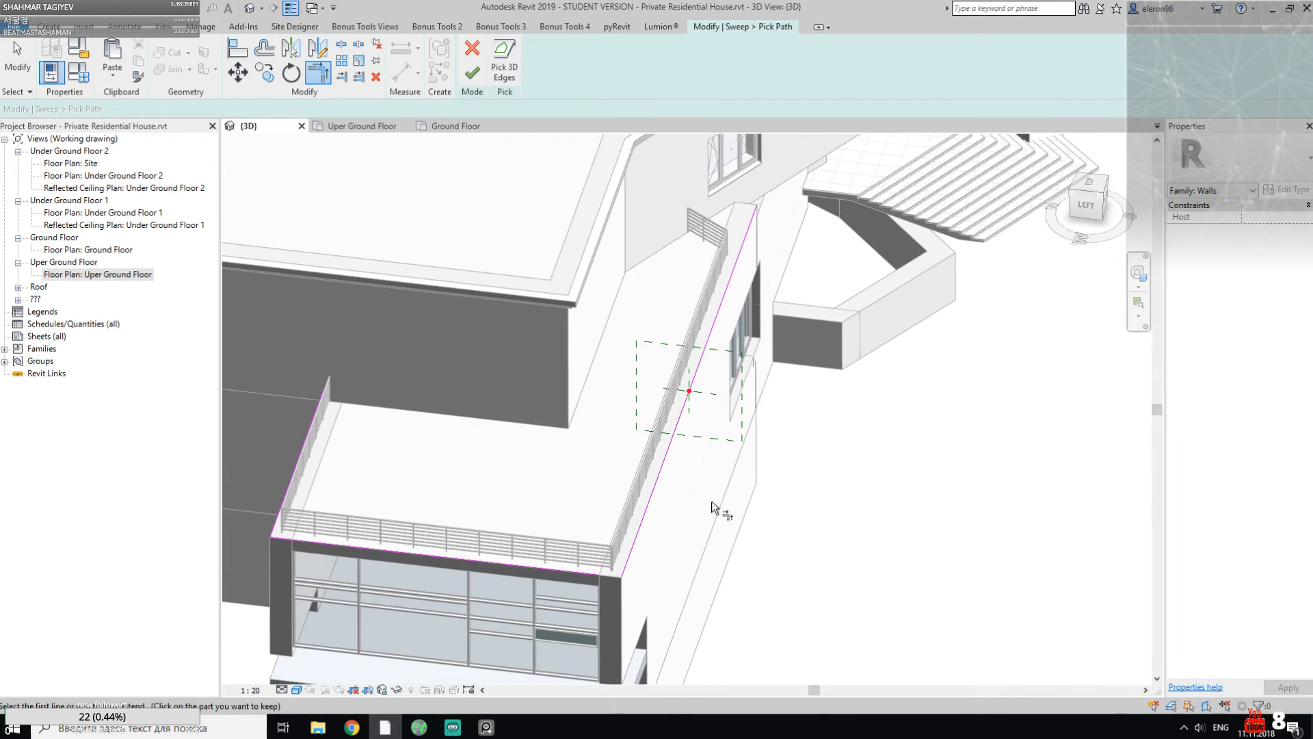
{"action": "middle_click_drag", "start_coordinate": [629, 552], "coordinate": [896, 276], "text": "shift"}
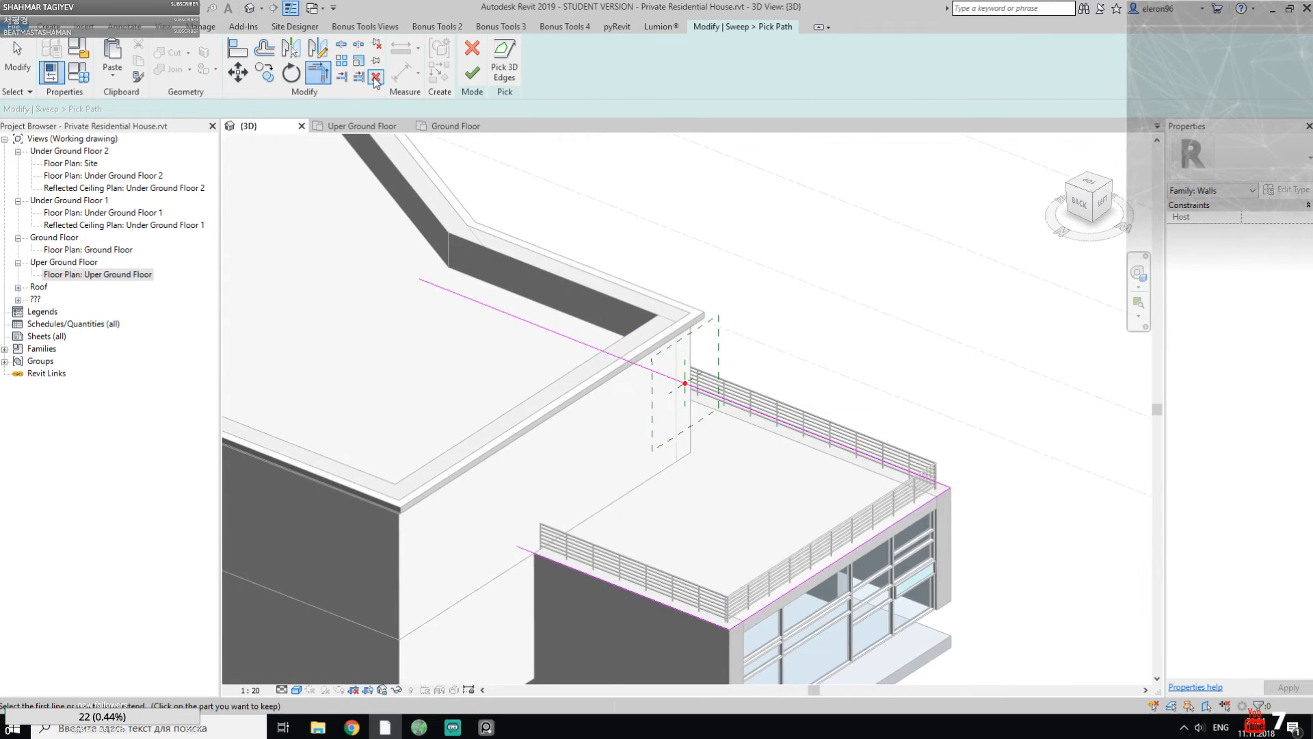
{"action": "left_click", "coordinate": [358, 76]}
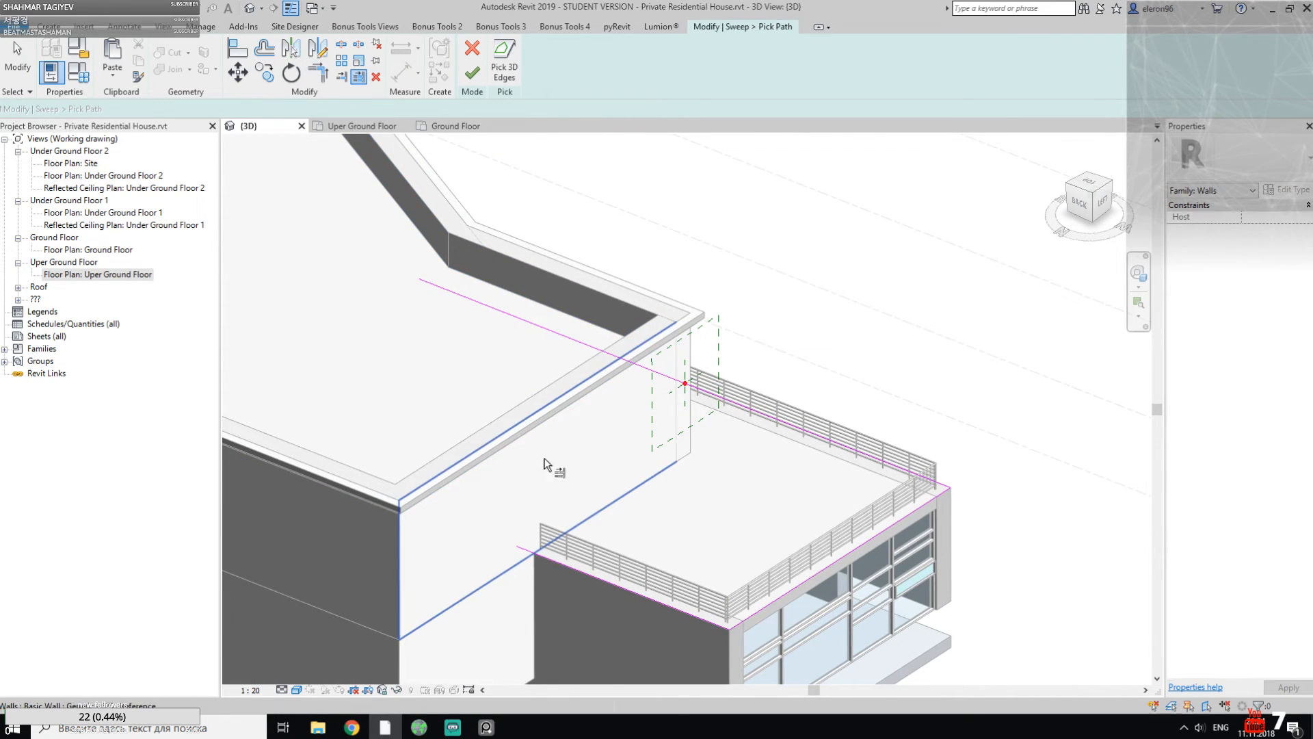
{"action": "mouse_move", "coordinate": [657, 588]}
{"action": "middle_mouse_down", "text": "shift"}
{"action": "mouse_move", "coordinate": [753, 384]}
{"action": "mouse_move", "coordinate": [426, 378]}
{"action": "mouse_move", "coordinate": [573, 357]}
{"action": "middle_mouse_up", "text": "shift"}
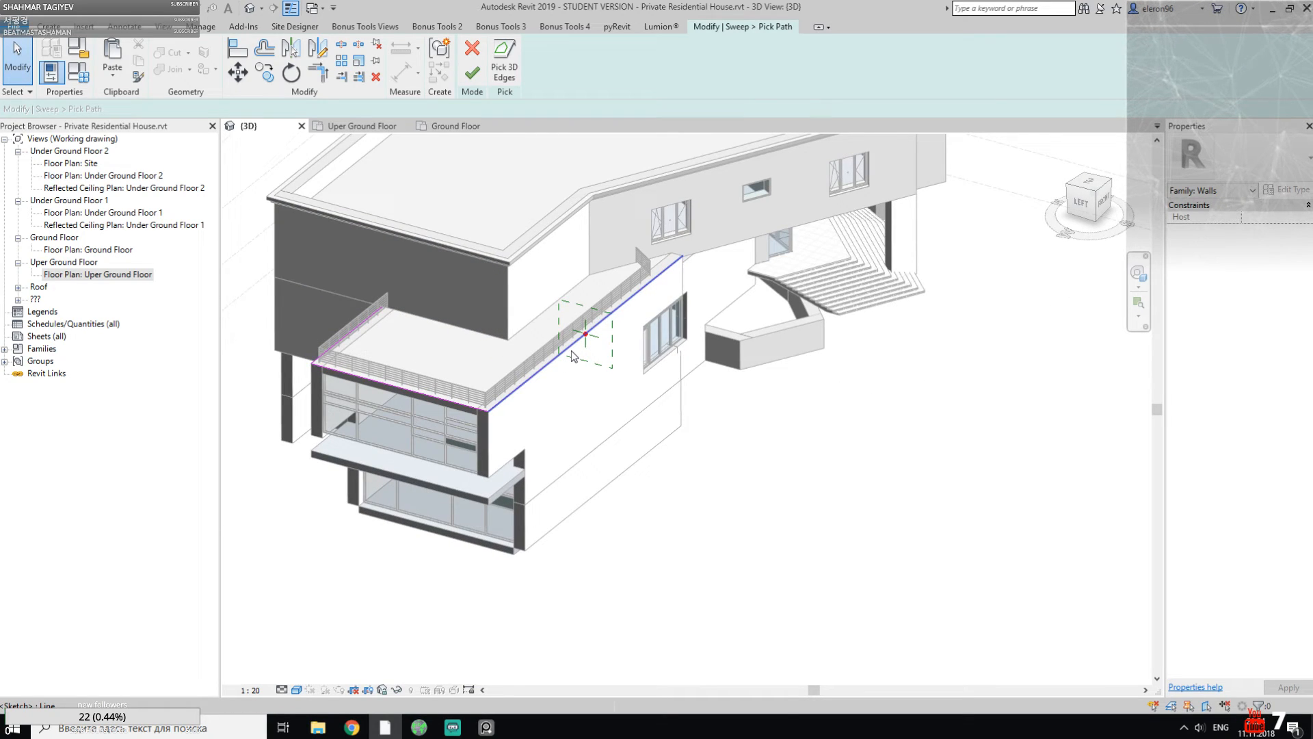
{"action": "scroll", "coordinate": [578, 352], "scroll_direction": "up", "scroll_amount": 6}
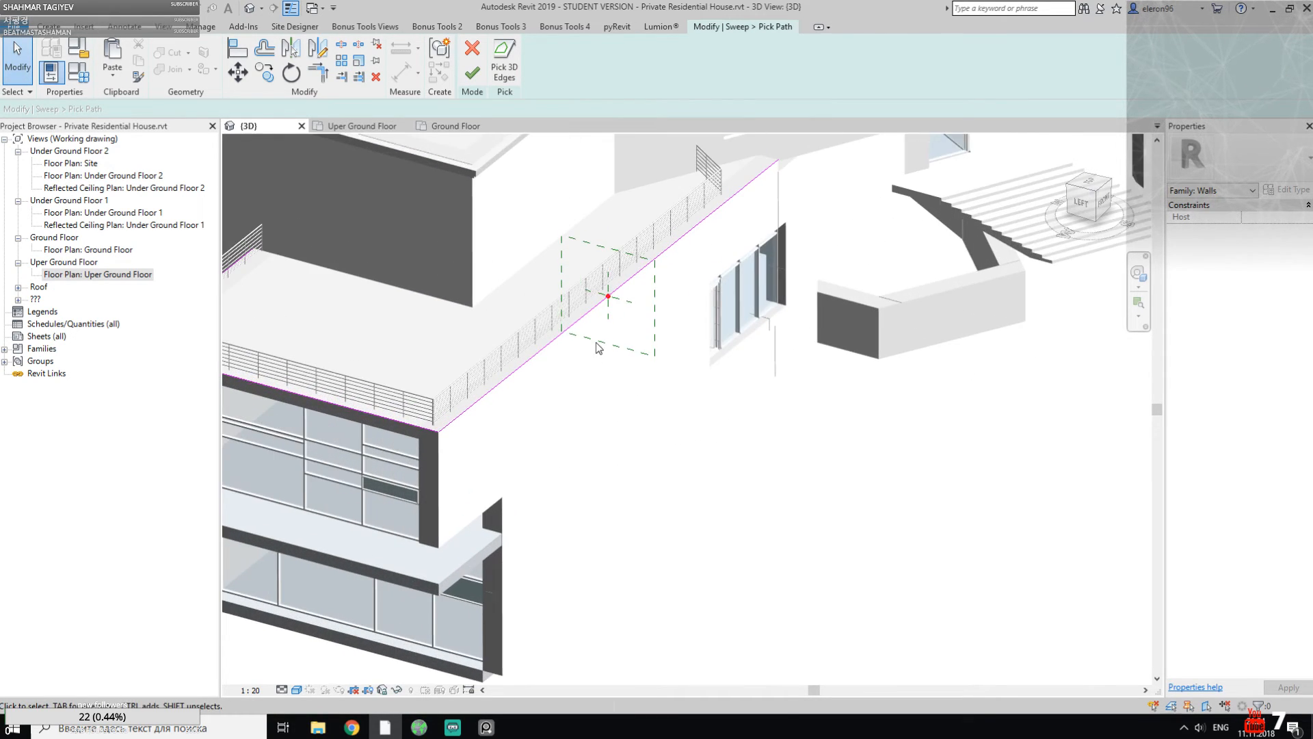
{"action": "left_click", "coordinate": [472, 72]}
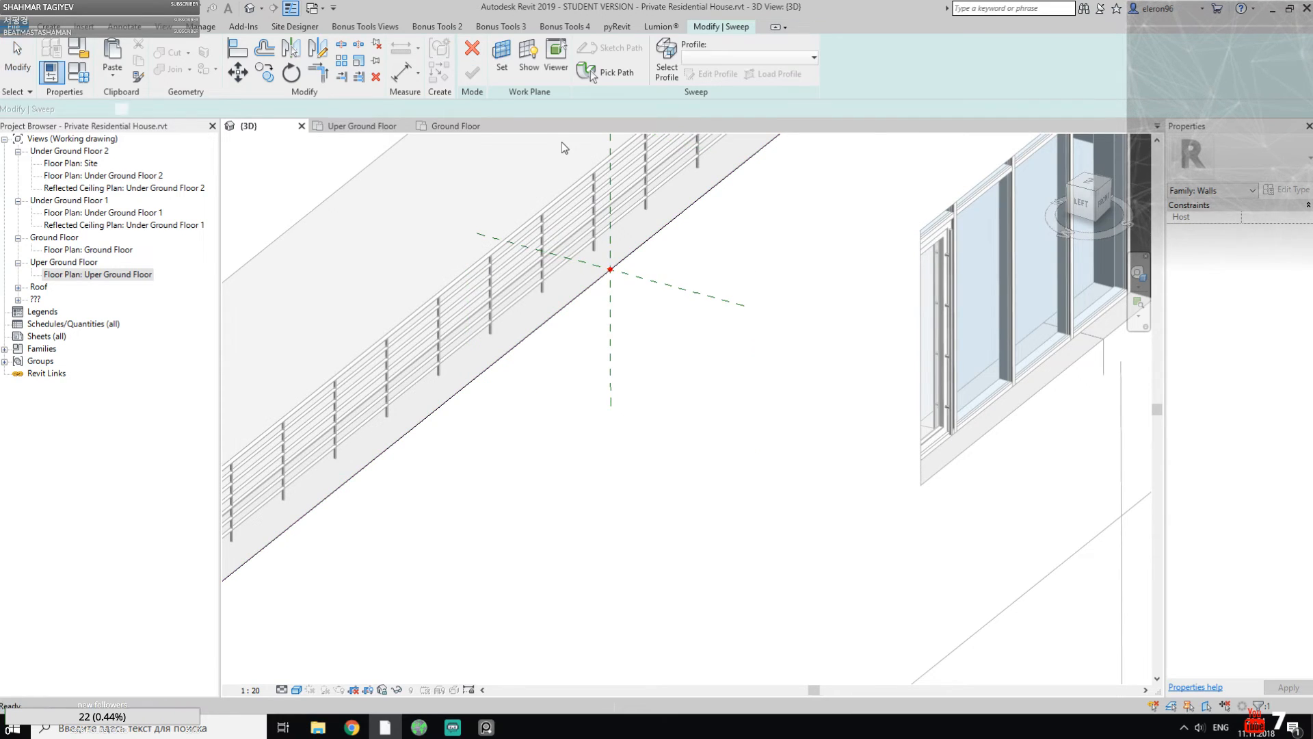
Step: Sketch a rectangular sweep profile on the outer side of the terrace's roof edge, starting at the path's reference point and extending downward
{"action": "left_click", "coordinate": [705, 76]}
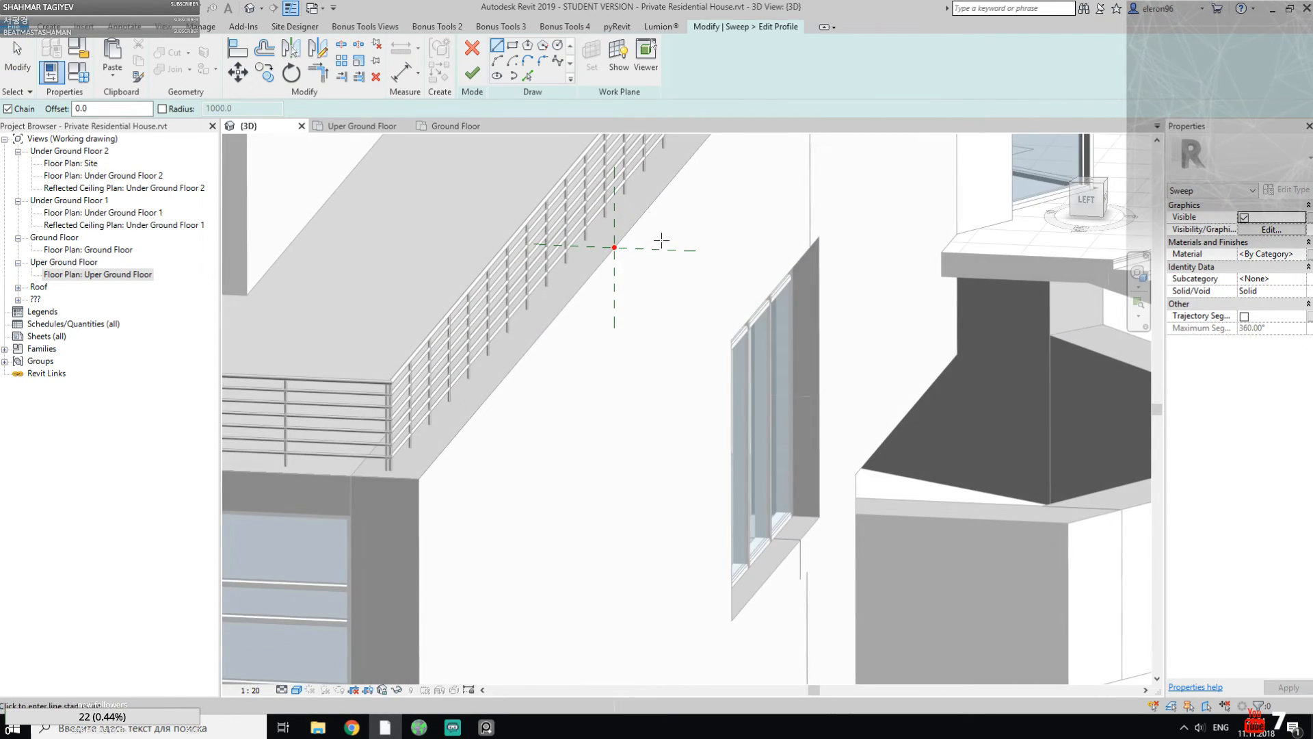
{"action": "middle_click_drag", "start_coordinate": [661, 239], "coordinate": [611, 295], "text": "shift"}
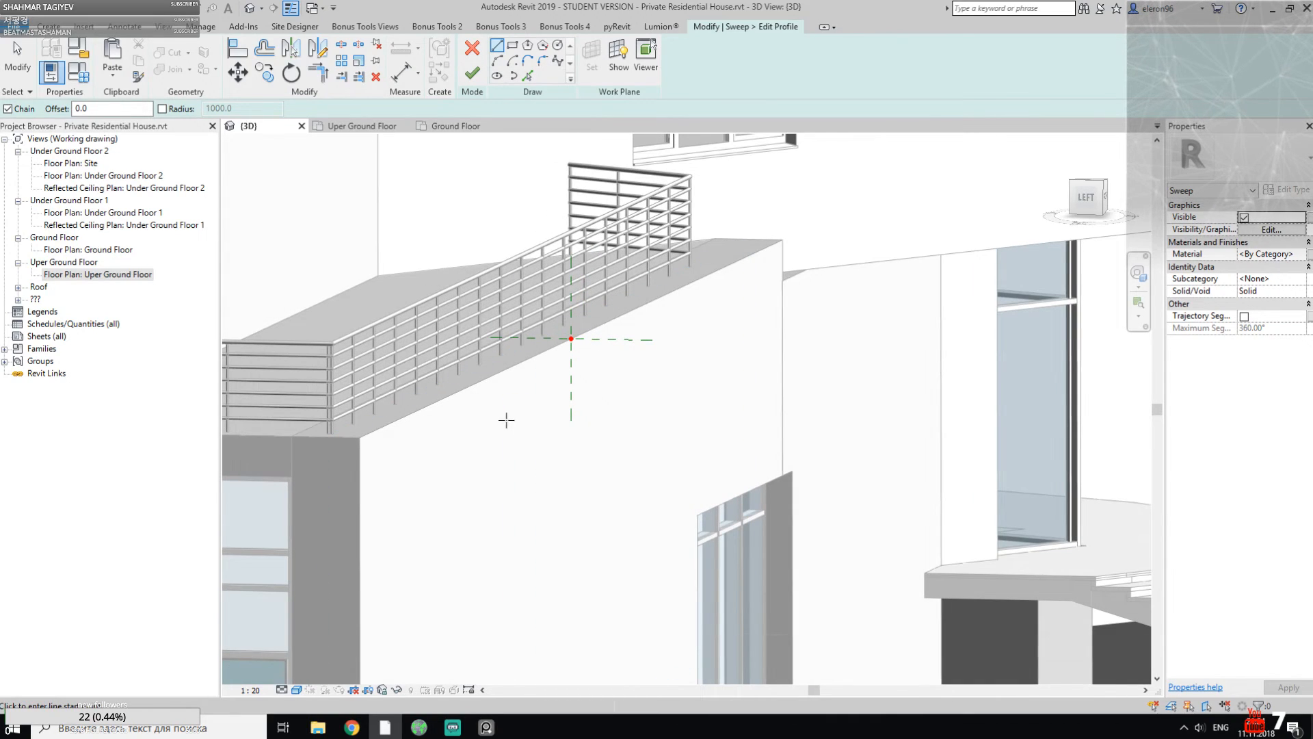
{"action": "left_click", "coordinate": [512, 46]}
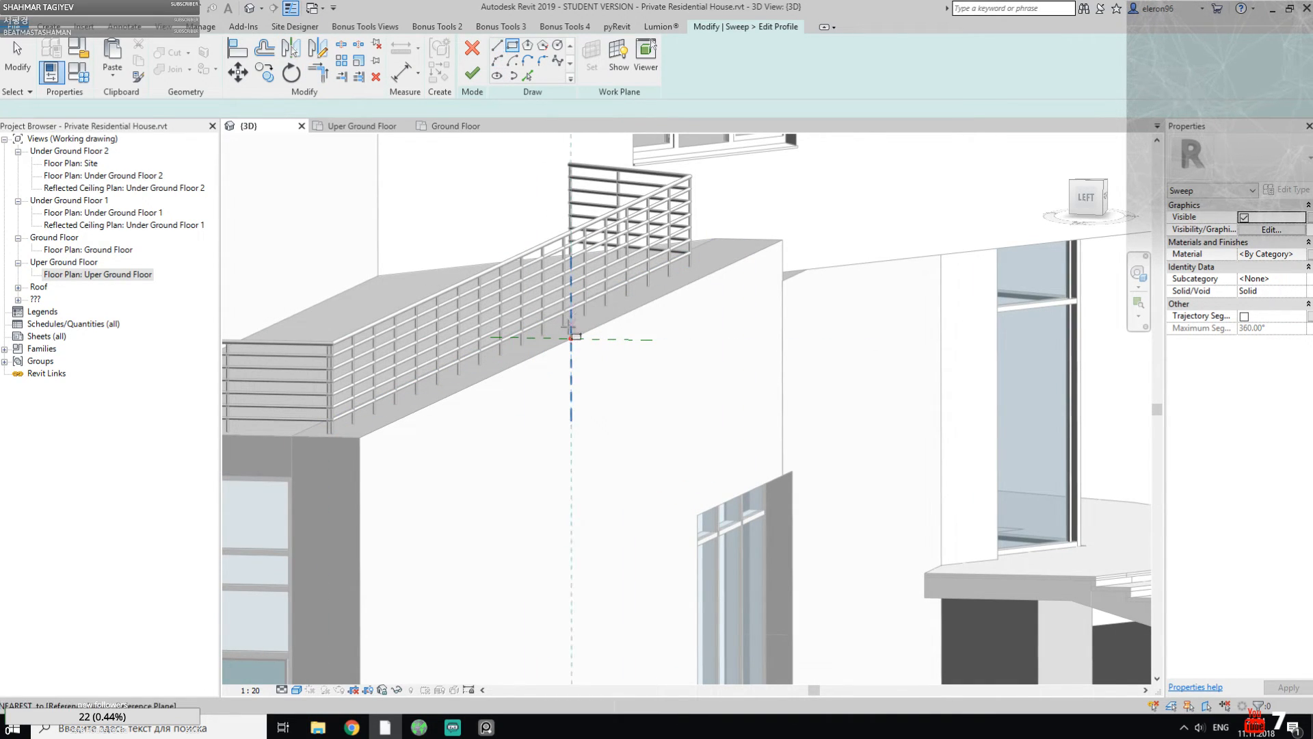
{"action": "left_click", "coordinate": [571, 338]}
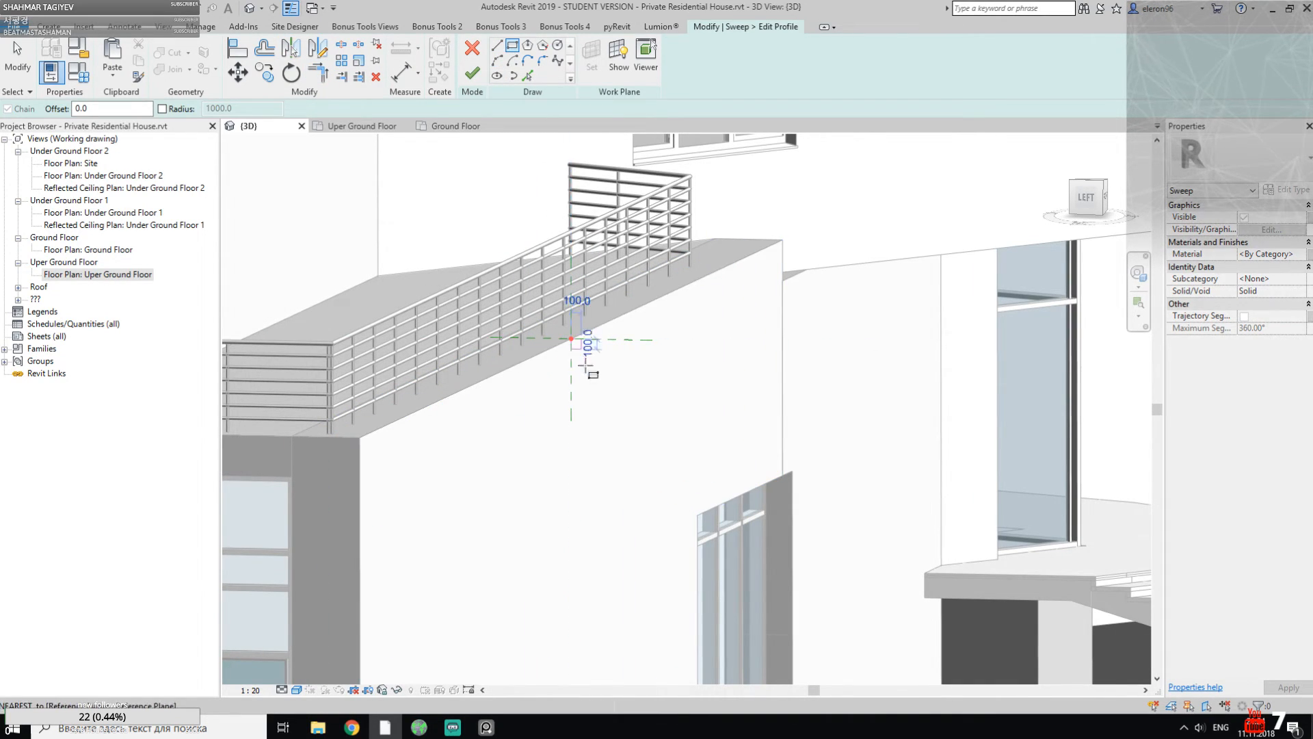
{"action": "left_click", "coordinate": [611, 400]}
{"action": "key", "text": "Escape"}
{"action": "key", "text": "Escape"}
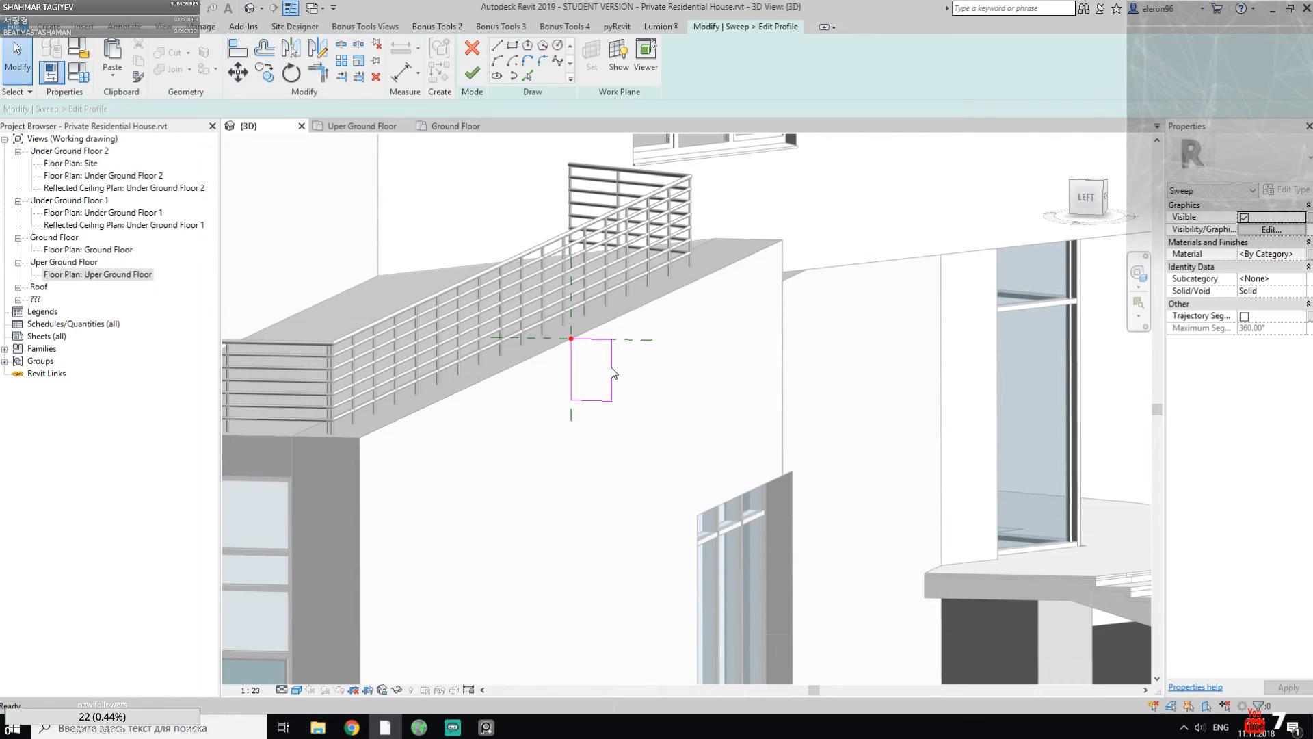
Step: Draw two stair-like steps, each about 100 mm wide and 120 mm high, across the upper inner corner of the rectangular sweep profile
{"action": "scroll", "coordinate": [572, 350], "scroll_direction": "up", "scroll_amount": 5}
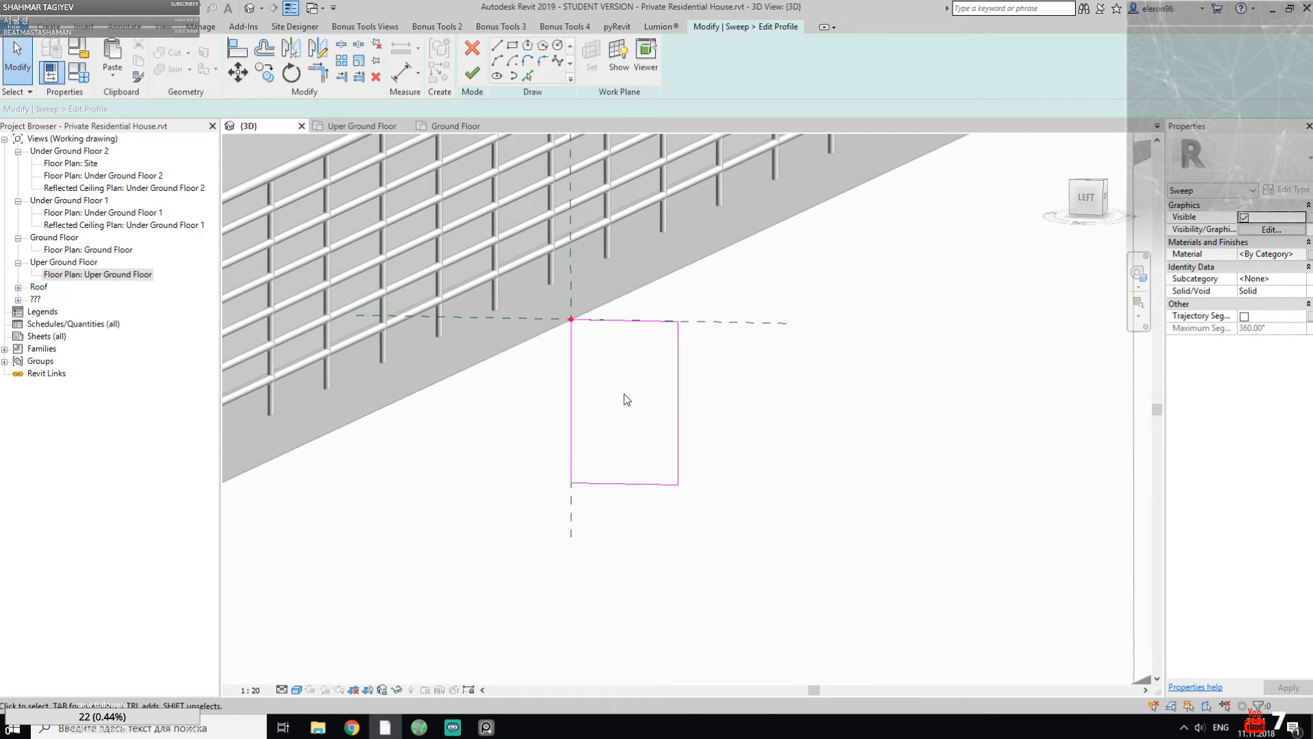
{"action": "left_click", "coordinate": [497, 46]}
{"action": "left_click", "coordinate": [598, 385]}
{"action": "left_click", "coordinate": [597, 352]}
{"action": "left_click", "coordinate": [624, 353]}
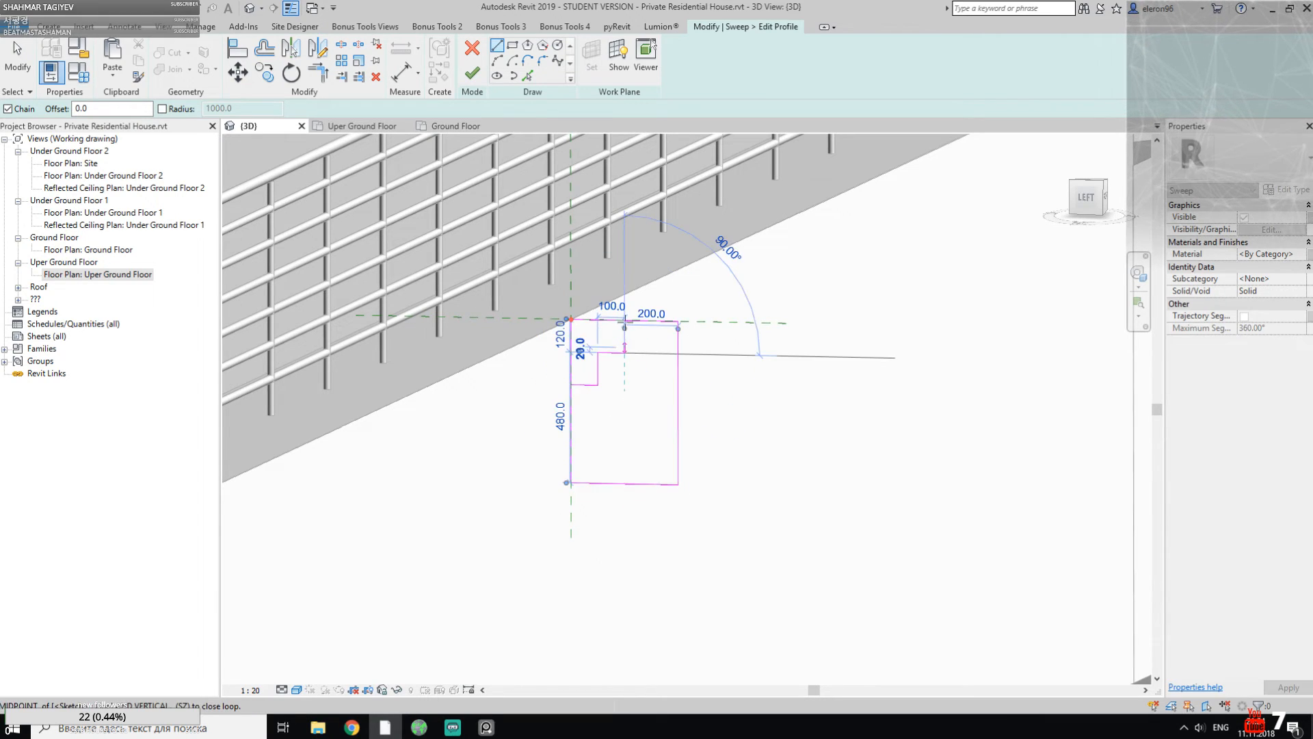
{"action": "left_click", "coordinate": [624, 321]}
{"action": "key", "text": "Escape"}
{"action": "key", "text": "Escape"}
{"action": "scroll", "coordinate": [645, 344], "scroll_direction": "up", "scroll_amount": 2}
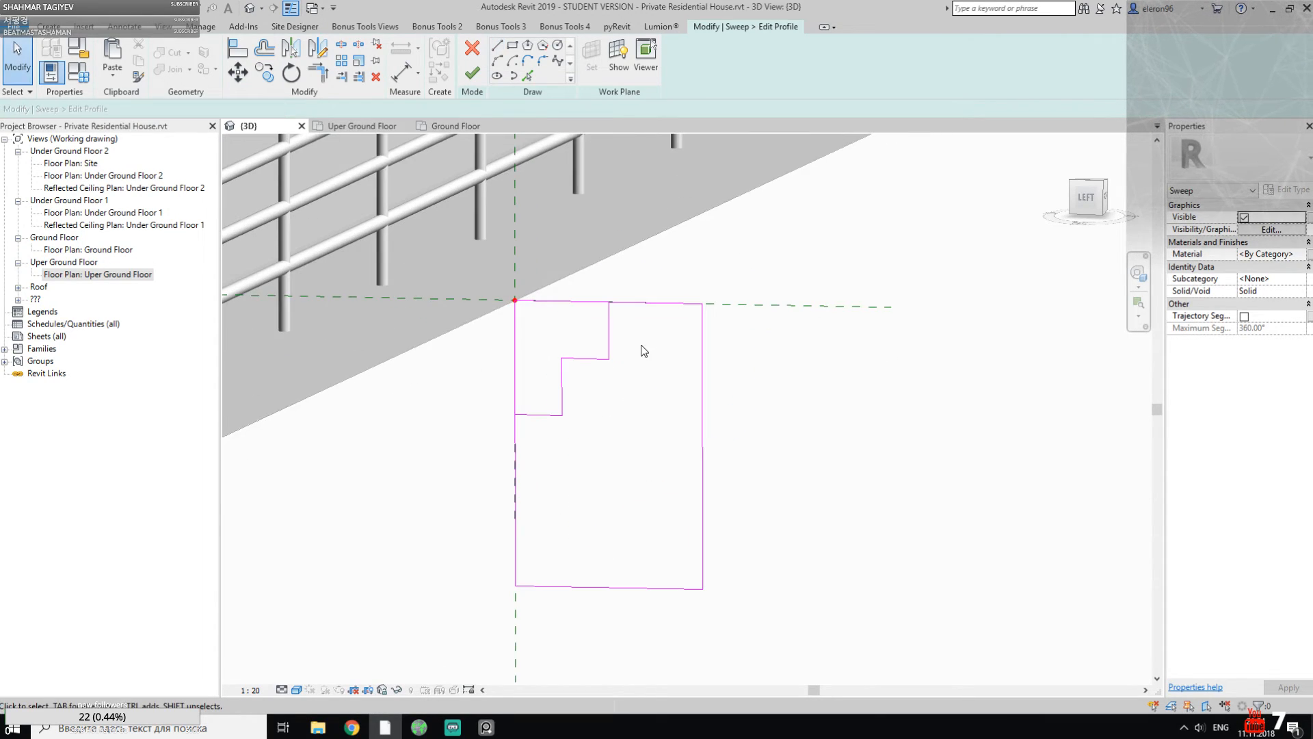
Step: Trim the profile's top and inner edges to the stepped lines, and delete the rectangle's remaining outer and bottom lines
{"action": "left_click", "coordinate": [598, 301]}
{"action": "left_click", "coordinate": [607, 322]}
{"action": "left_click", "coordinate": [540, 413]}
{"action": "left_click", "coordinate": [516, 409]}
{"action": "key", "text": "Escape"}
{"action": "left_click_drag", "start_coordinate": [757, 556], "coordinate": [650, 609]}
{"action": "key", "text": "Delete"}
{"action": "scroll", "coordinate": [713, 491], "scroll_direction": "down", "scroll_amount": 4}
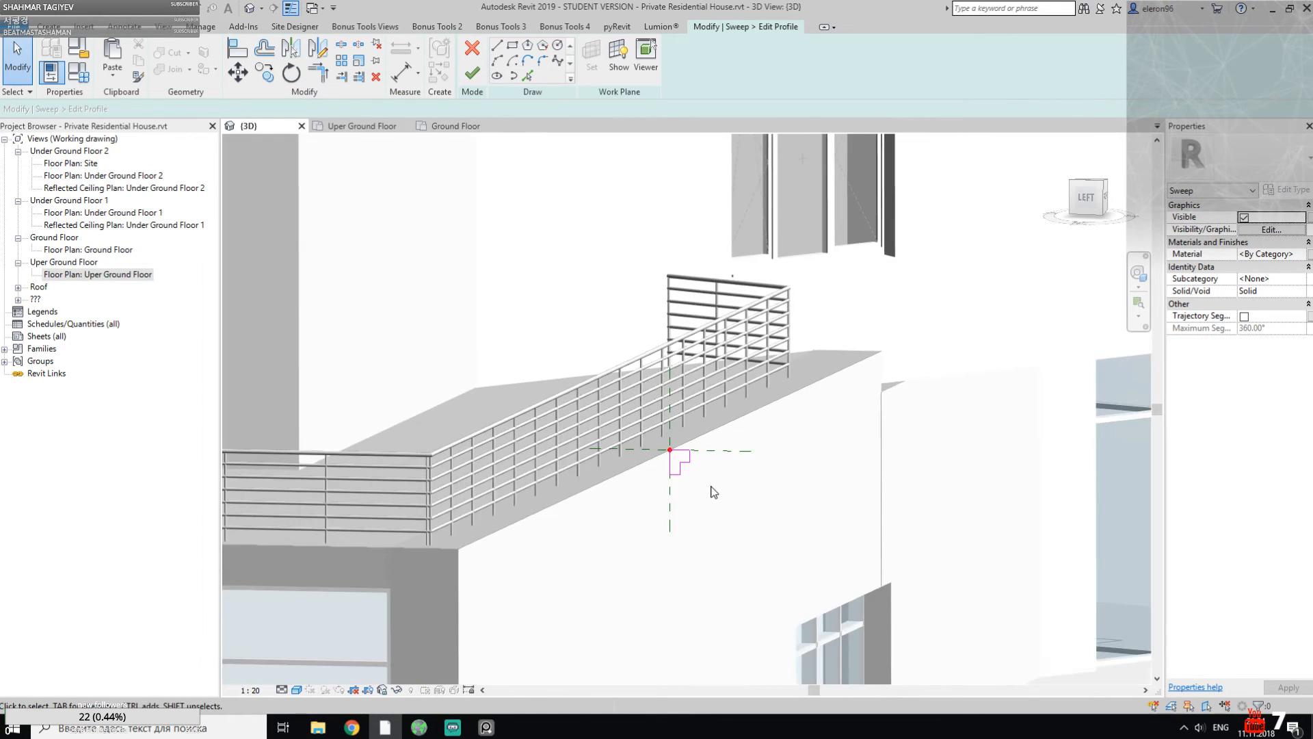
Step: Finish the stepped profile and complete the sweep along the lower terrace's roof edge
{"action": "scroll", "coordinate": [713, 491], "scroll_direction": "down", "scroll_amount": 3}
{"action": "left_click", "coordinate": [472, 73]}
{"action": "left_click", "coordinate": [474, 74]}
{"action": "scroll", "coordinate": [794, 449], "scroll_direction": "down", "scroll_amount": 2}
{"action": "middle_click_drag", "start_coordinate": [791, 476], "coordinate": [909, 534], "text": "shift"}
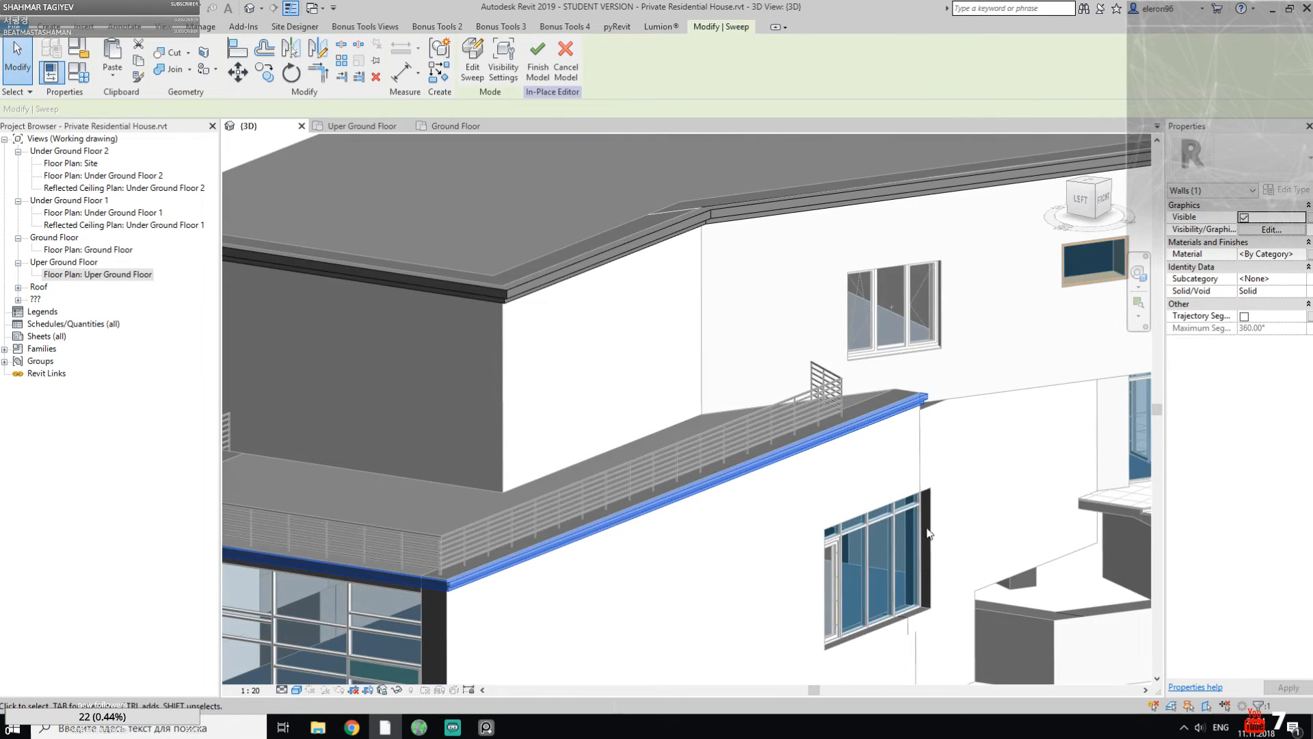
{"action": "left_click", "coordinate": [955, 383]}
Step: Compare the terrace's swept edge trim with the roof edge and railing in the reference photo
{"action": "middle_click_drag", "start_coordinate": [691, 501], "coordinate": [839, 485], "text": "shift"}
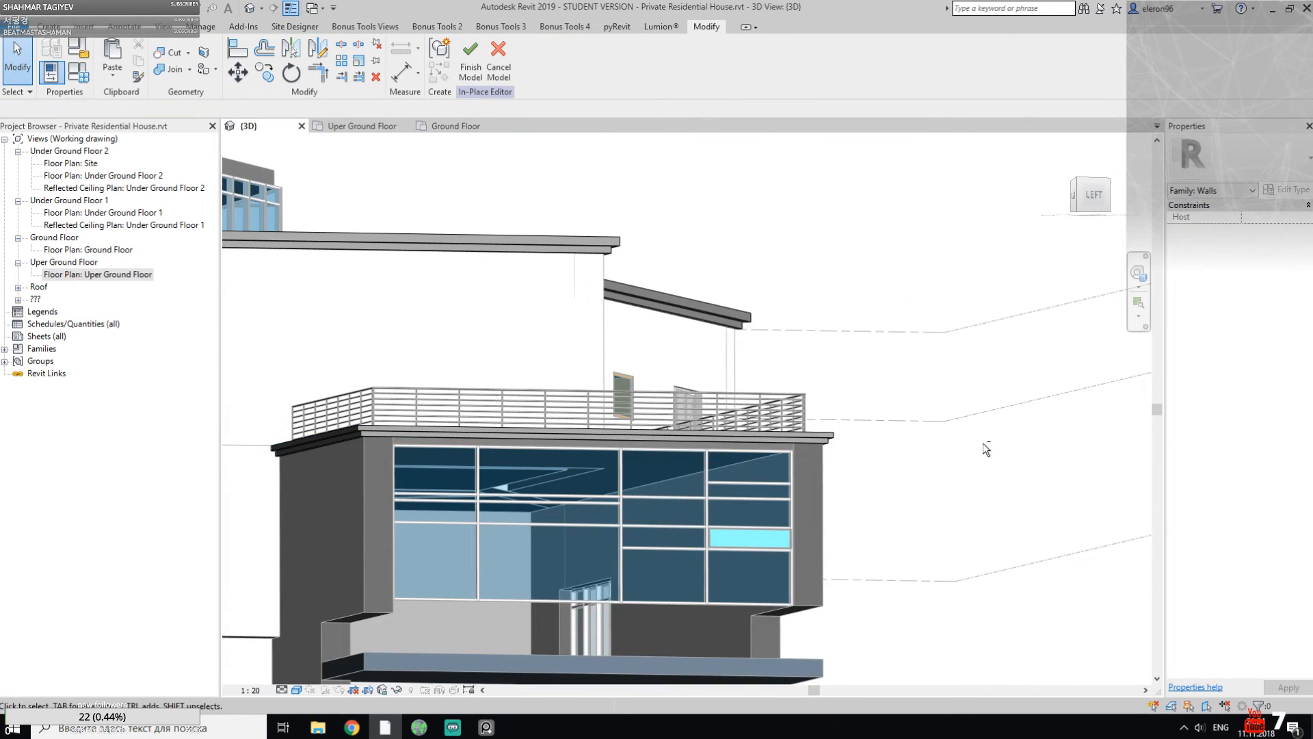
{"action": "middle_click_drag", "start_coordinate": [988, 445], "coordinate": [1060, 448], "text": "shift"}
{"action": "left_click", "coordinate": [486, 727]}
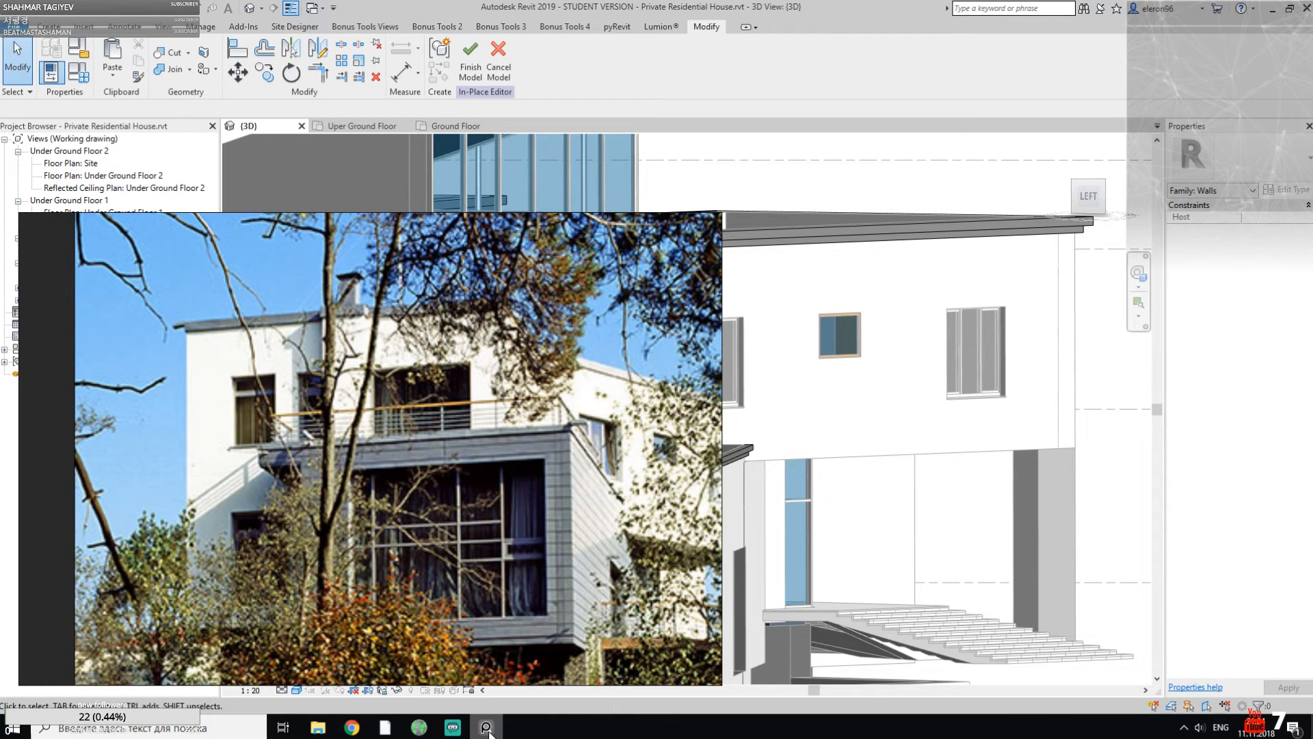
{"action": "scroll", "coordinate": [495, 442], "scroll_direction": "up", "scroll_amount": 5}
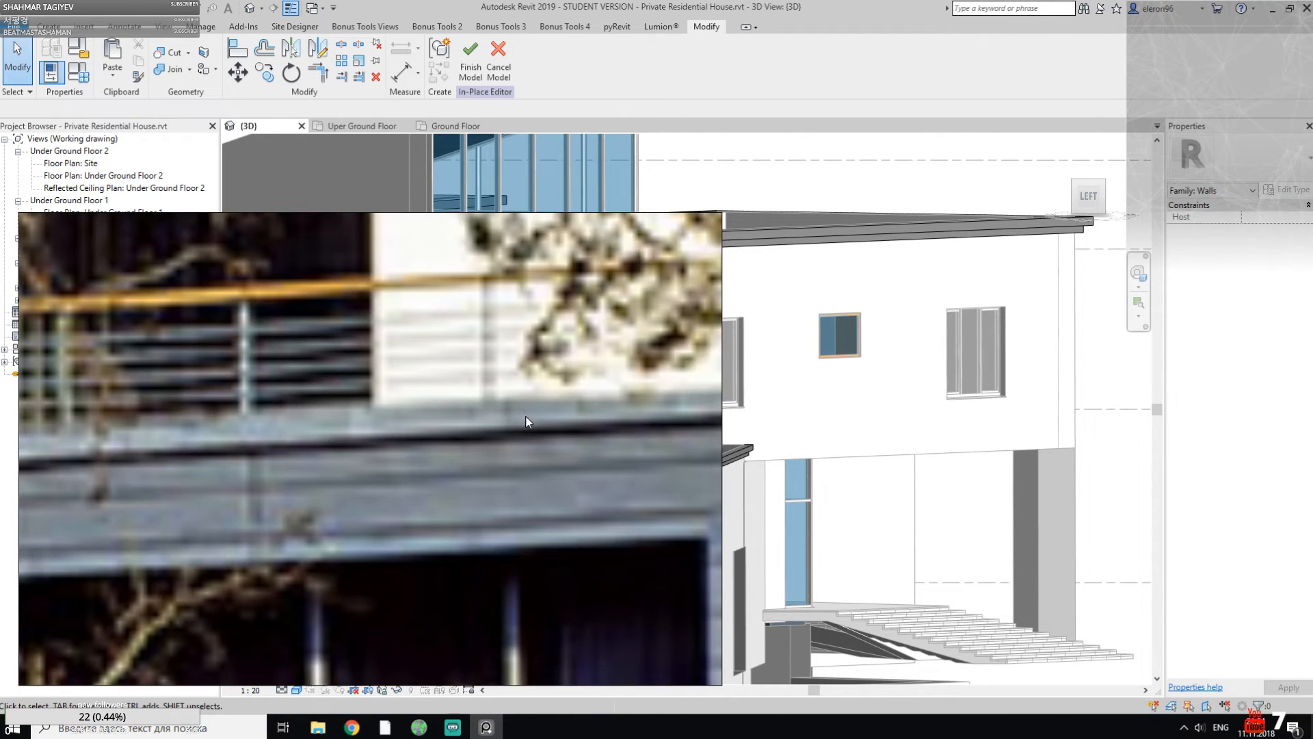
{"action": "left_click", "coordinate": [487, 728]}
Step: Check the terrace trim from the left and back sides of the house, and finish the in-place model
{"action": "middle_click_drag", "start_coordinate": [632, 458], "coordinate": [514, 309], "text": "shift"}
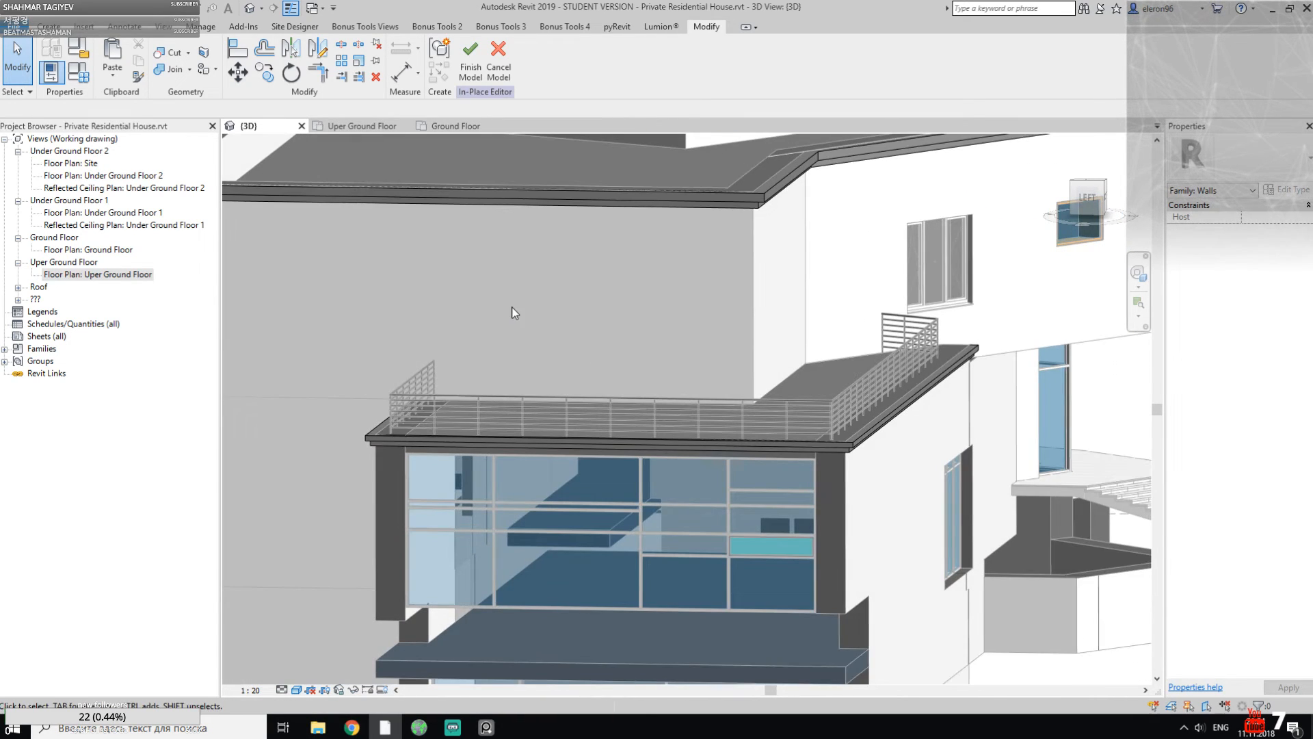
{"action": "scroll", "coordinate": [600, 373], "scroll_direction": "down", "scroll_amount": 5}
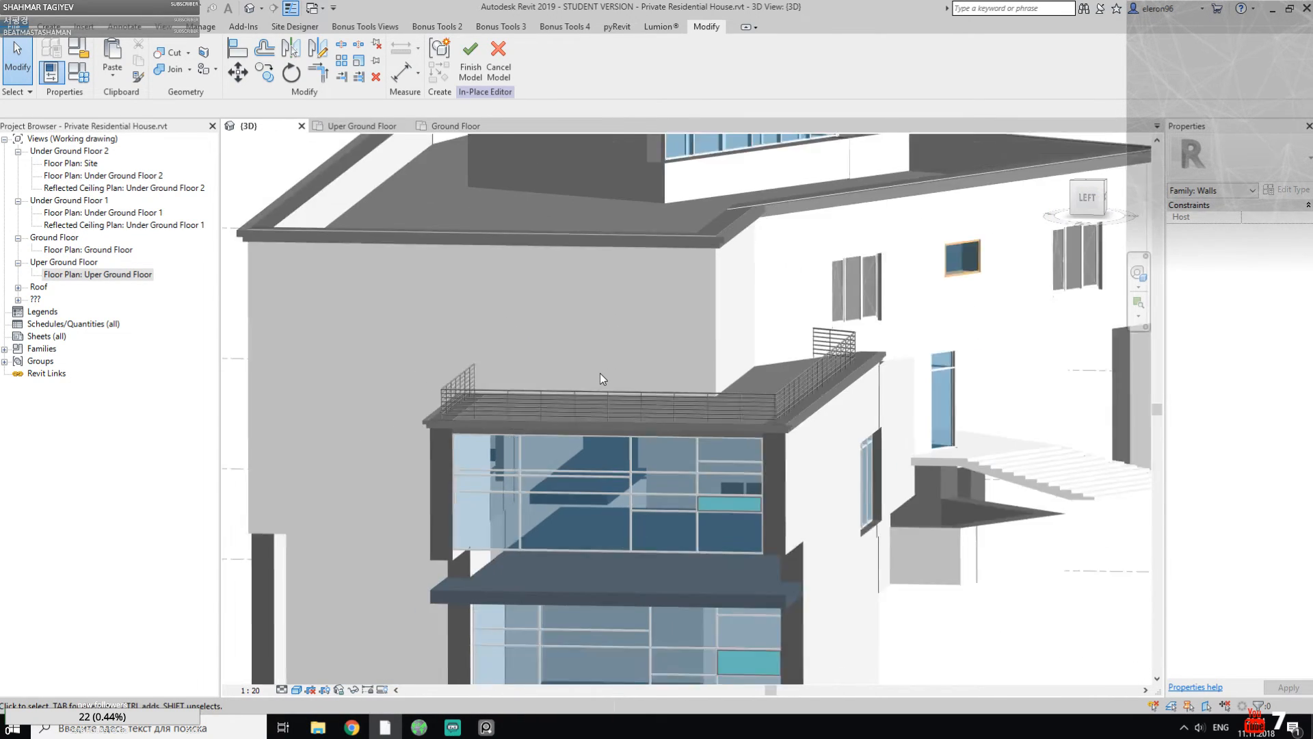
{"action": "middle_click_drag", "start_coordinate": [601, 368], "coordinate": [671, 469], "text": "shift"}
{"action": "scroll", "coordinate": [654, 512], "scroll_direction": "up", "scroll_amount": 4}
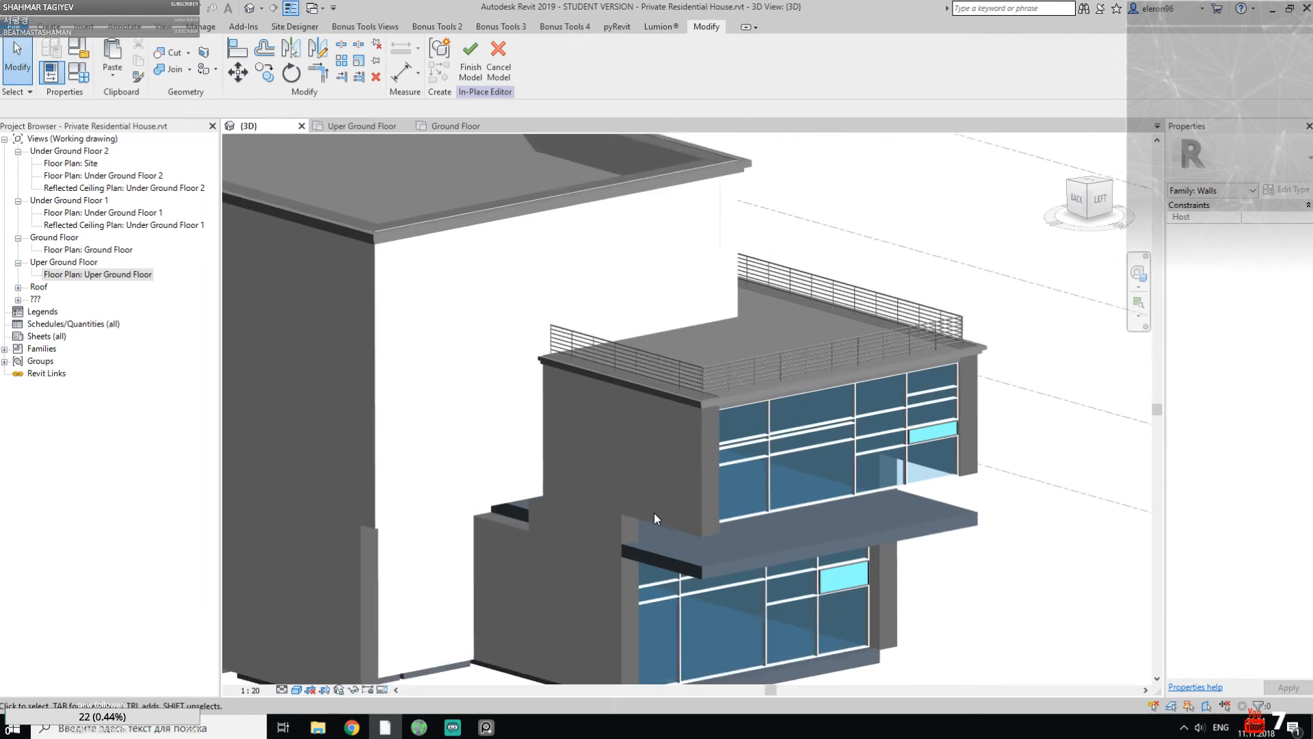
{"action": "scroll", "coordinate": [637, 478], "scroll_direction": "down", "scroll_amount": 3}
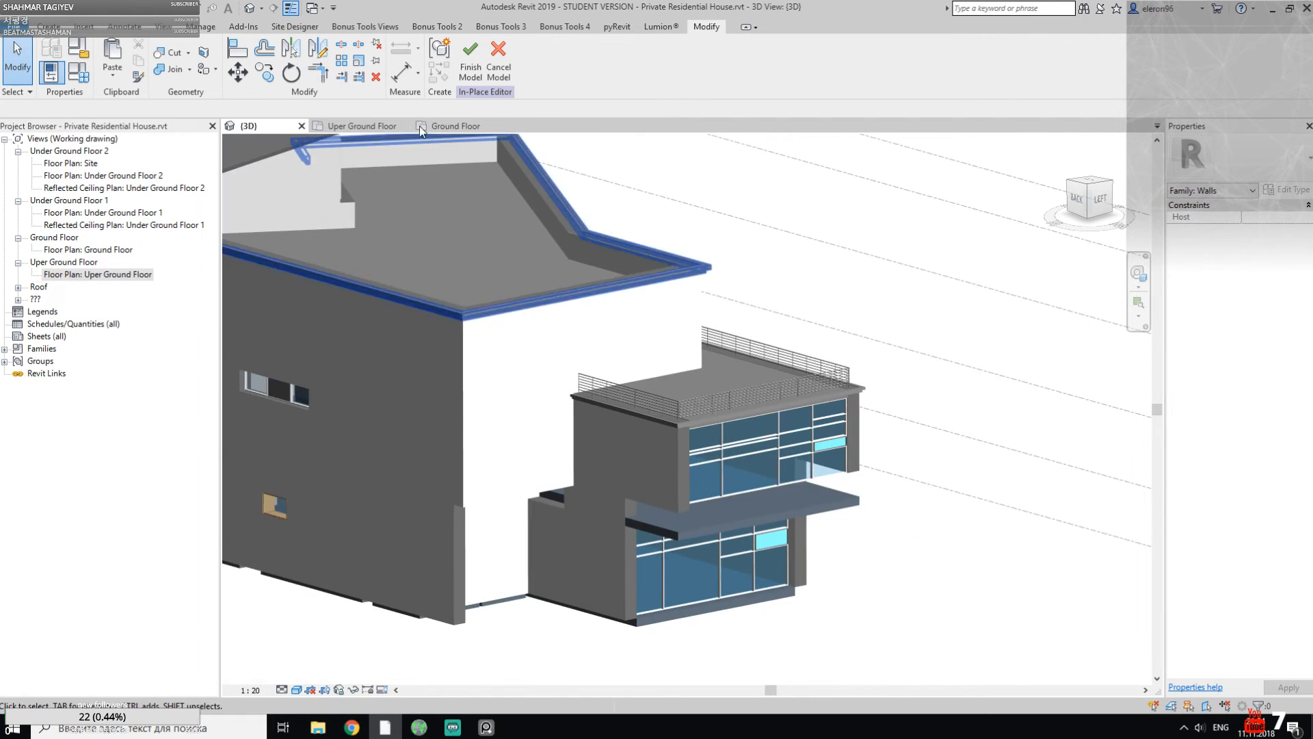
{"action": "middle_click_drag", "start_coordinate": [878, 310], "coordinate": [703, 309], "text": "shift"}
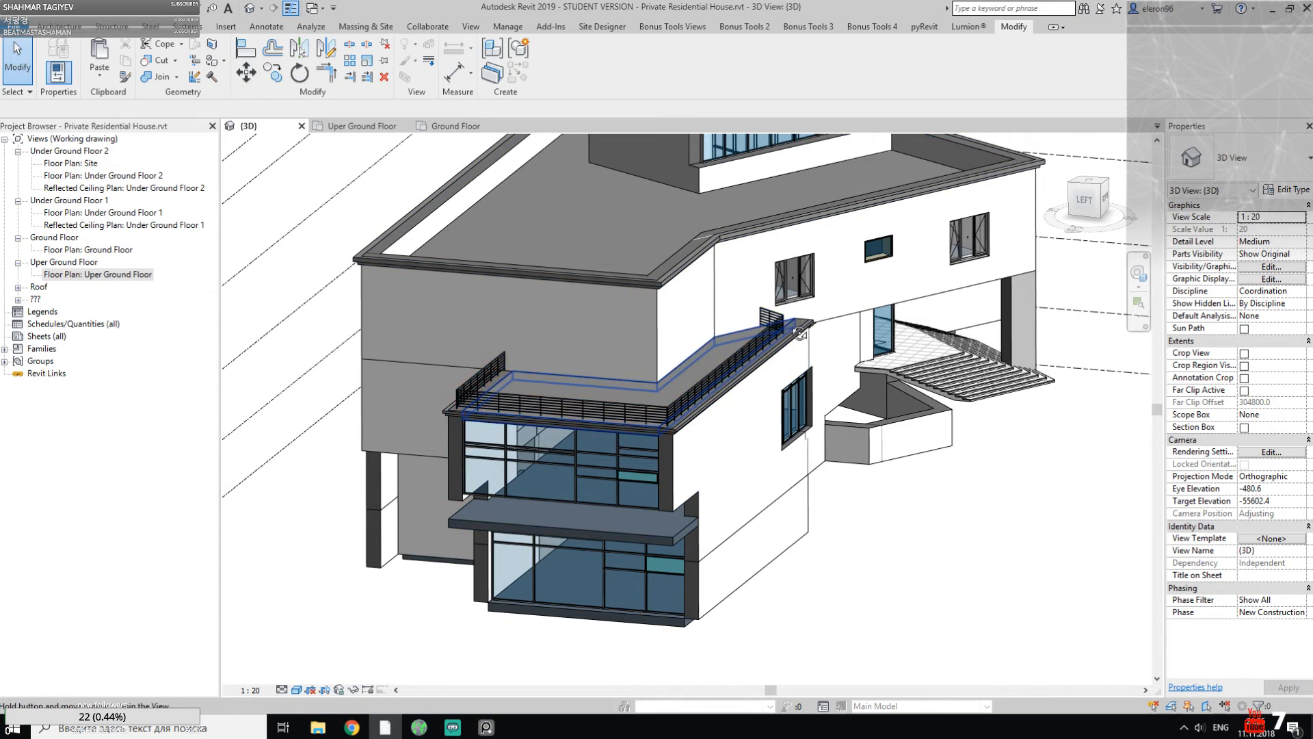
{"action": "middle_click_drag", "start_coordinate": [478, 469], "coordinate": [676, 346], "text": "shift"}
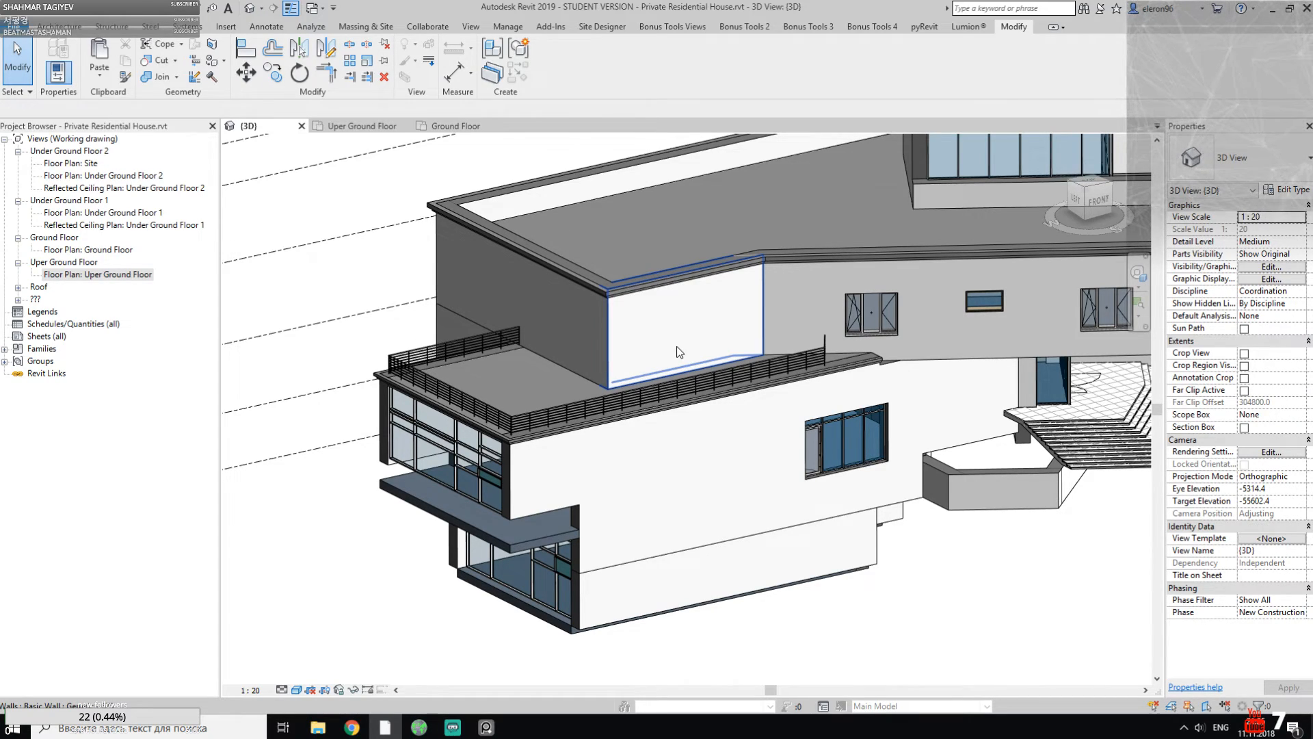
{"action": "scroll", "coordinate": [671, 344], "scroll_direction": "down", "scroll_amount": 3}
{"action": "middle_click_drag", "start_coordinate": [651, 433], "coordinate": [752, 297], "text": "shift"}
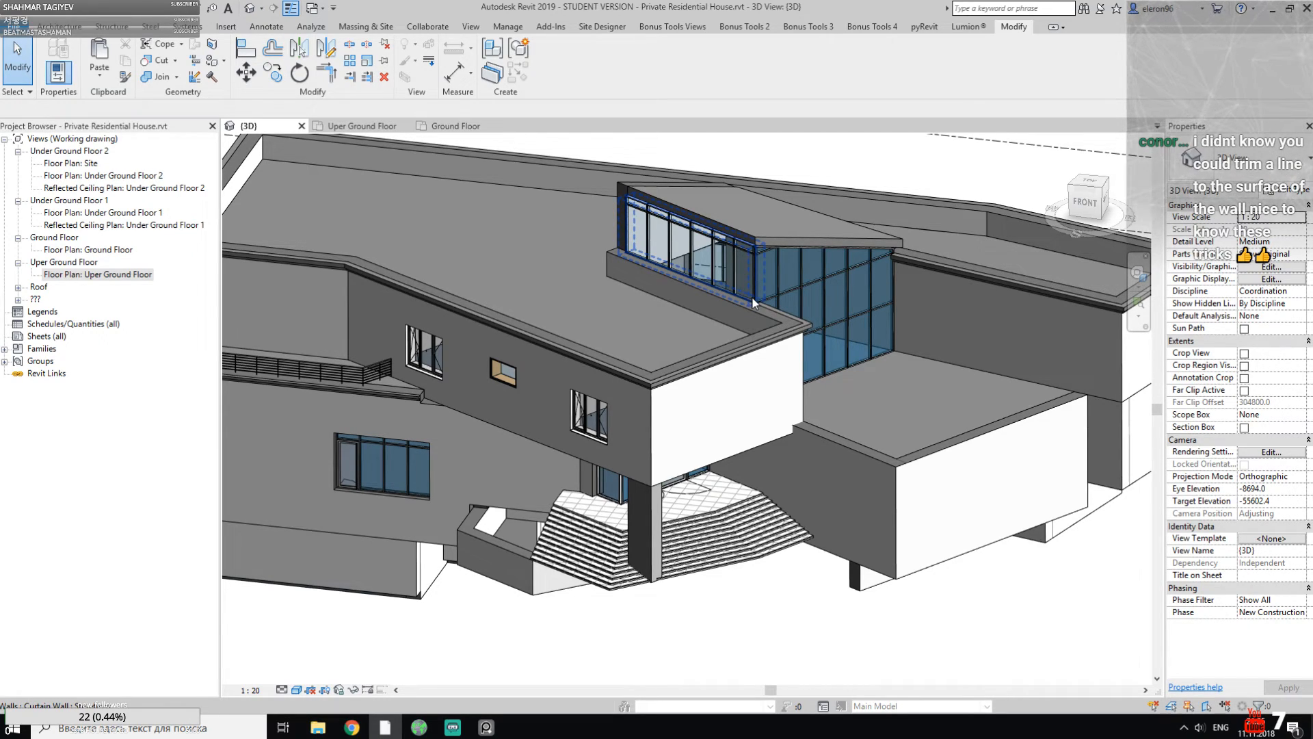
{"action": "key", "text": "Tab"}
Step: Switch to the Epic Games Launcher, open the Room project from the Unreal Engine library, and return to Revit
{"action": "key", "text": "super"}
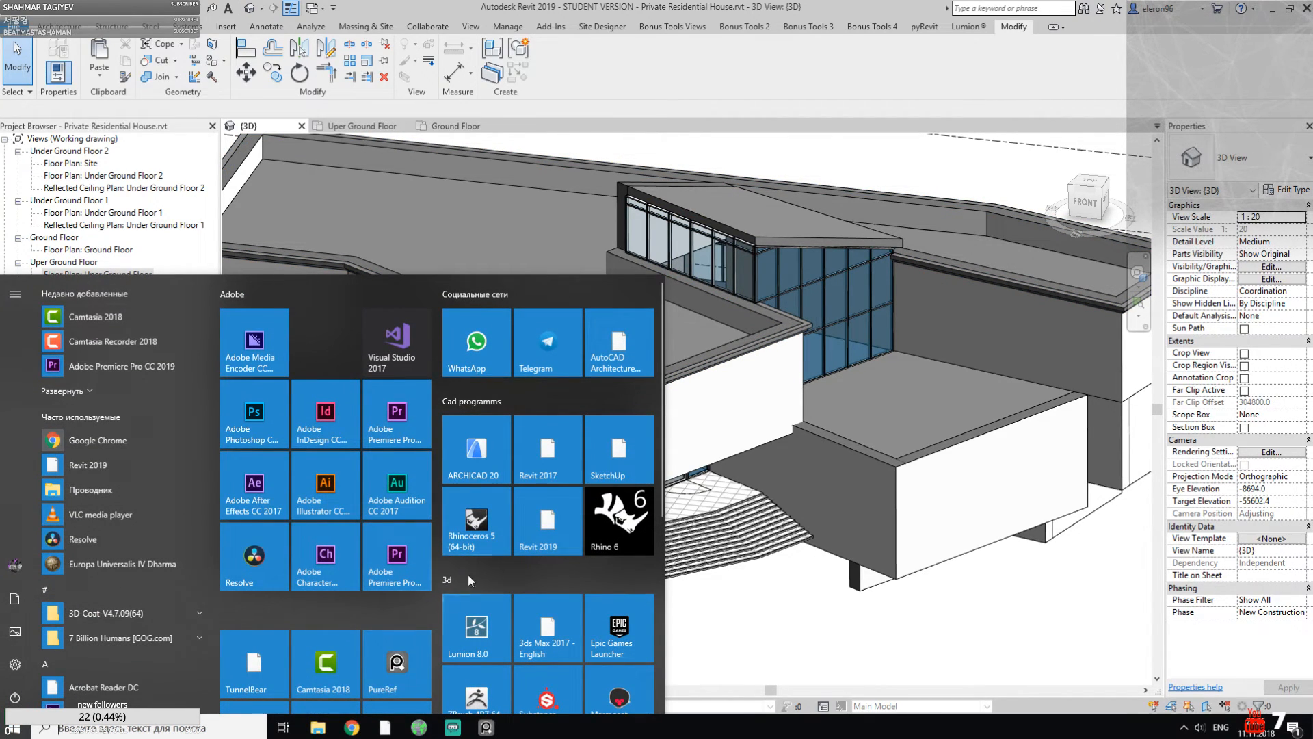
{"action": "left_click", "coordinate": [629, 622]}
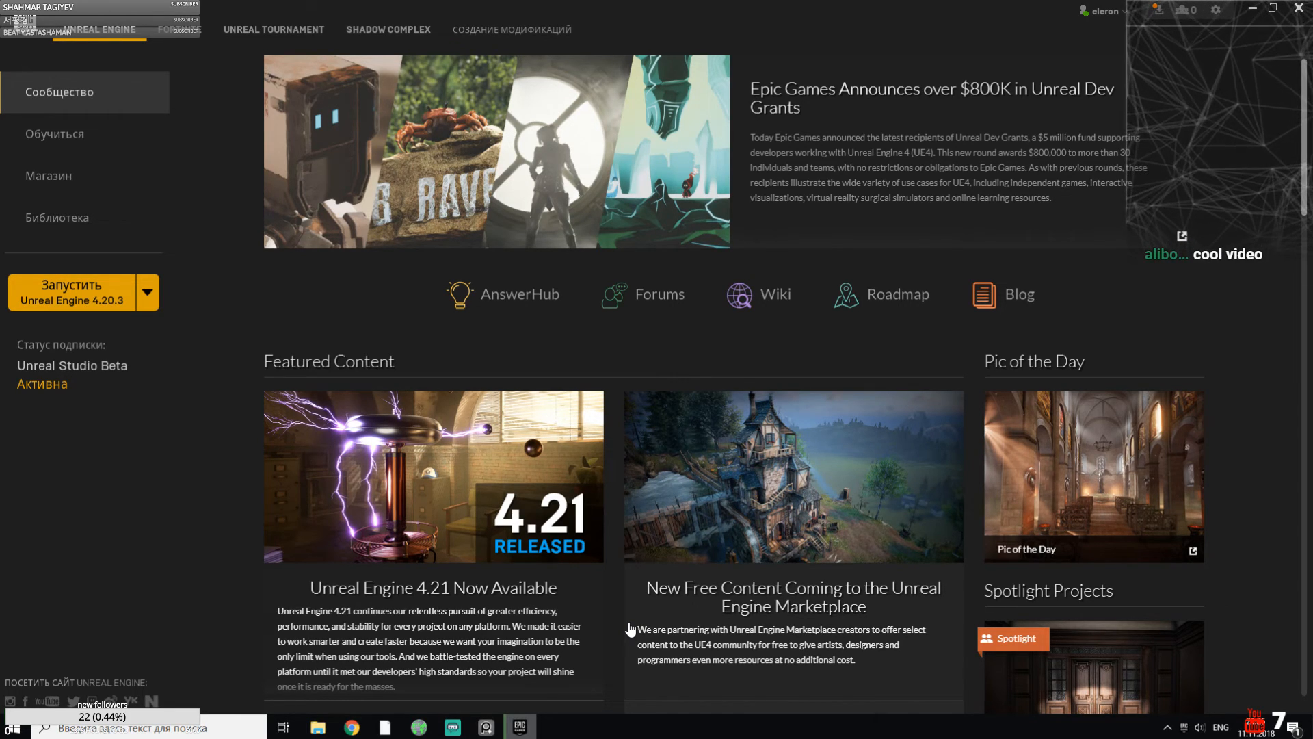
{"action": "left_click", "coordinate": [68, 218]}
{"action": "left_click", "coordinate": [378, 342]}
{"action": "double_click", "coordinate": [350, 345]}
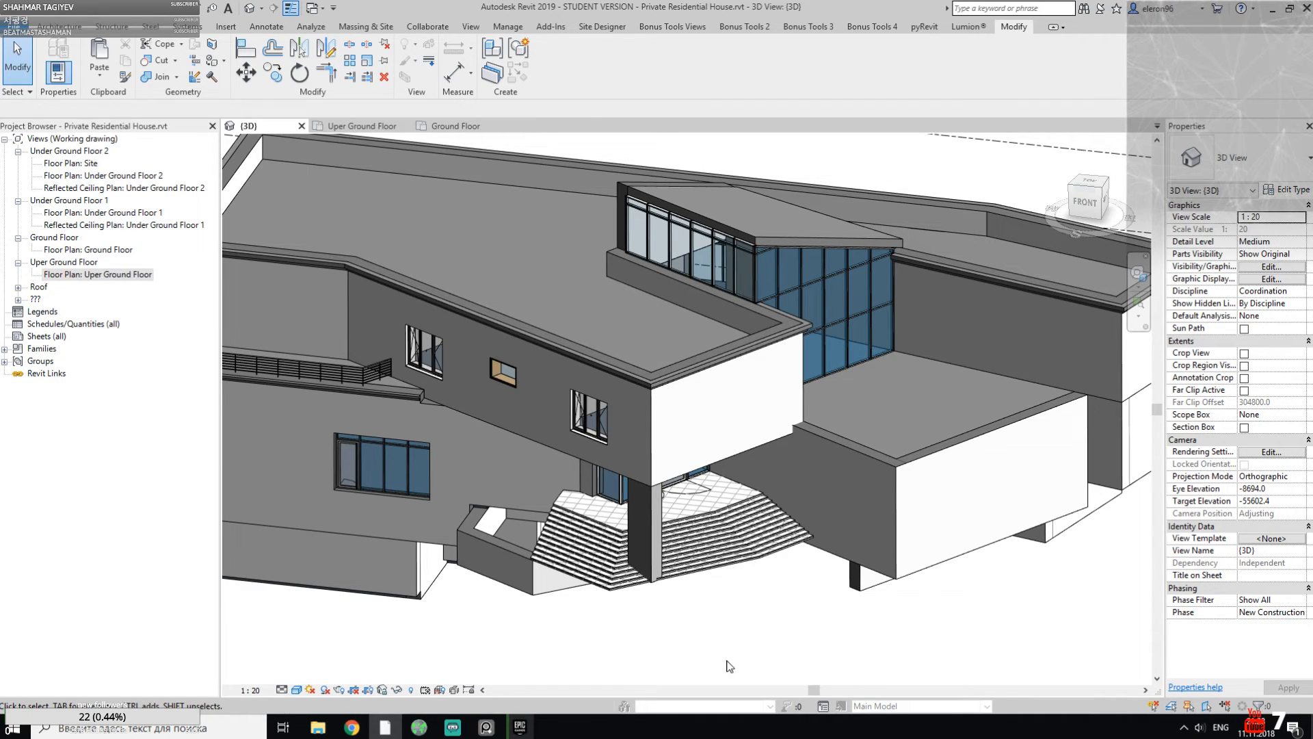
{"action": "left_click", "coordinate": [521, 726]}
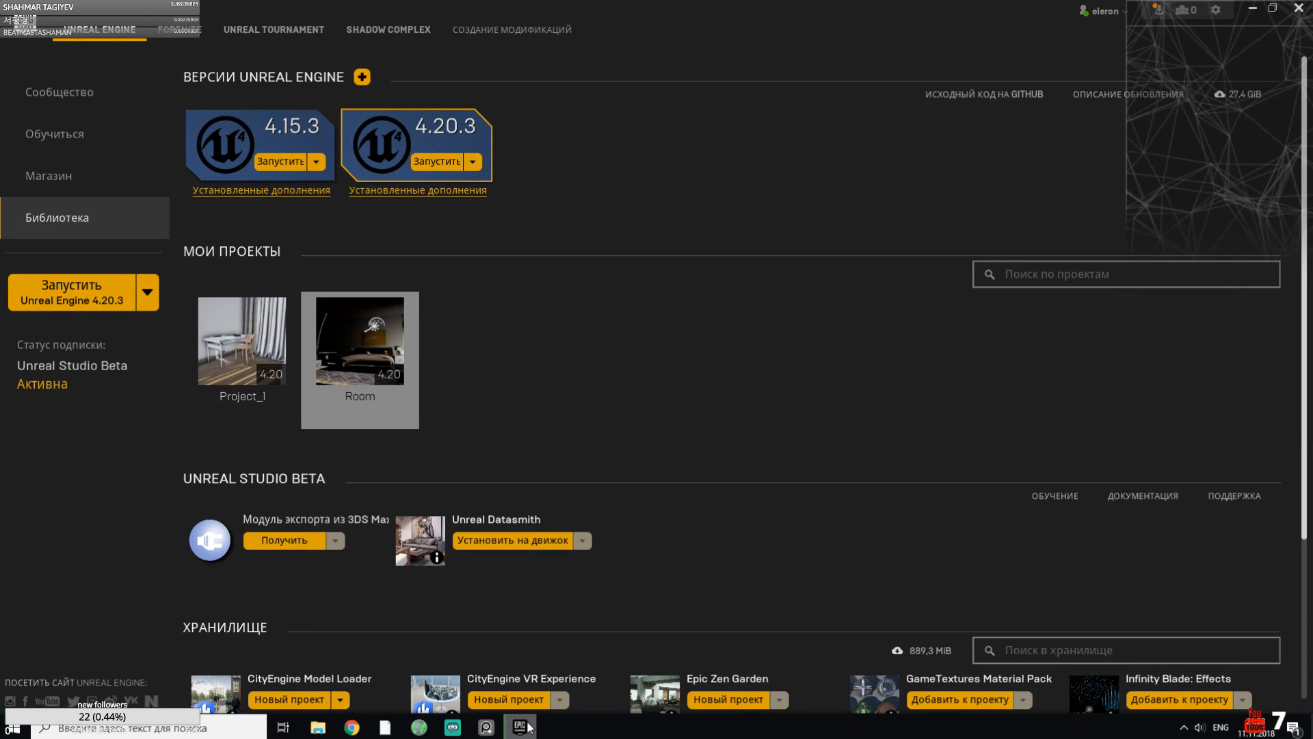
{"action": "left_click", "coordinate": [521, 726]}
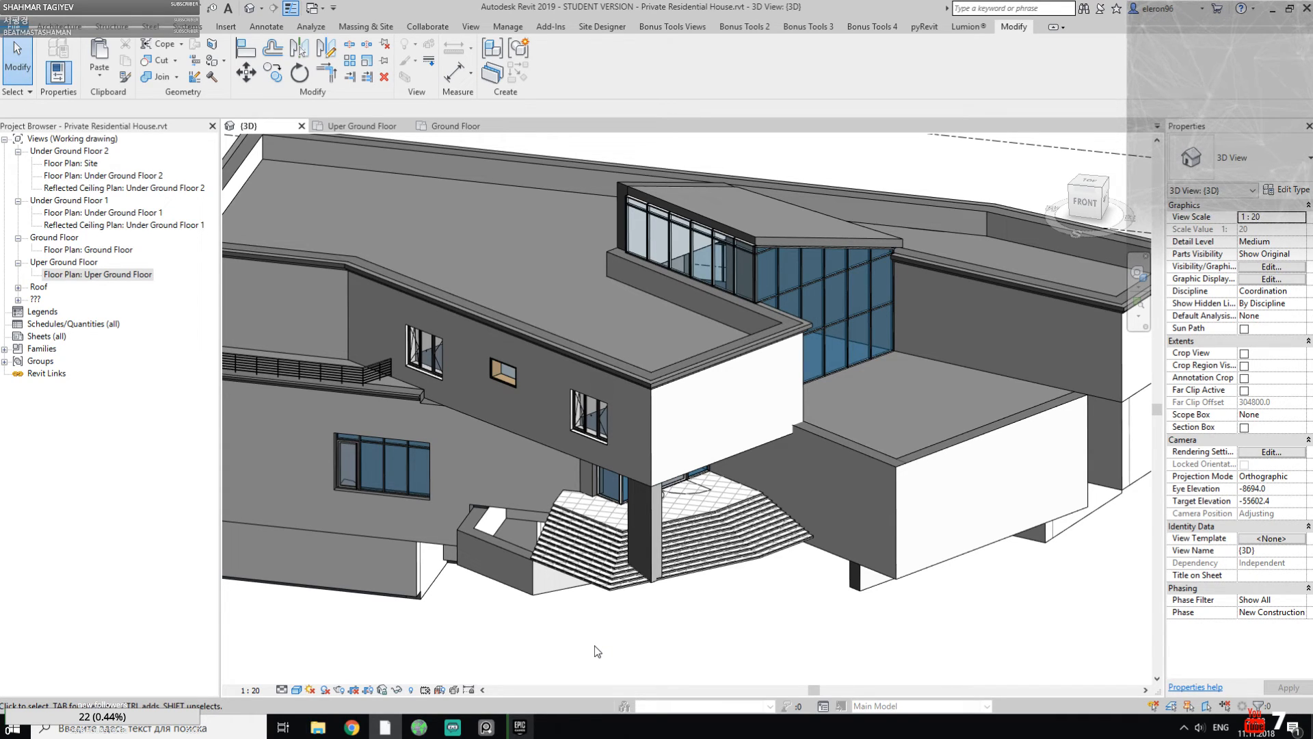
Step: Save a copy of the project in the 2-Project folder as Private Residential House 02
{"action": "scroll", "coordinate": [599, 629], "scroll_direction": "down", "scroll_amount": 4}
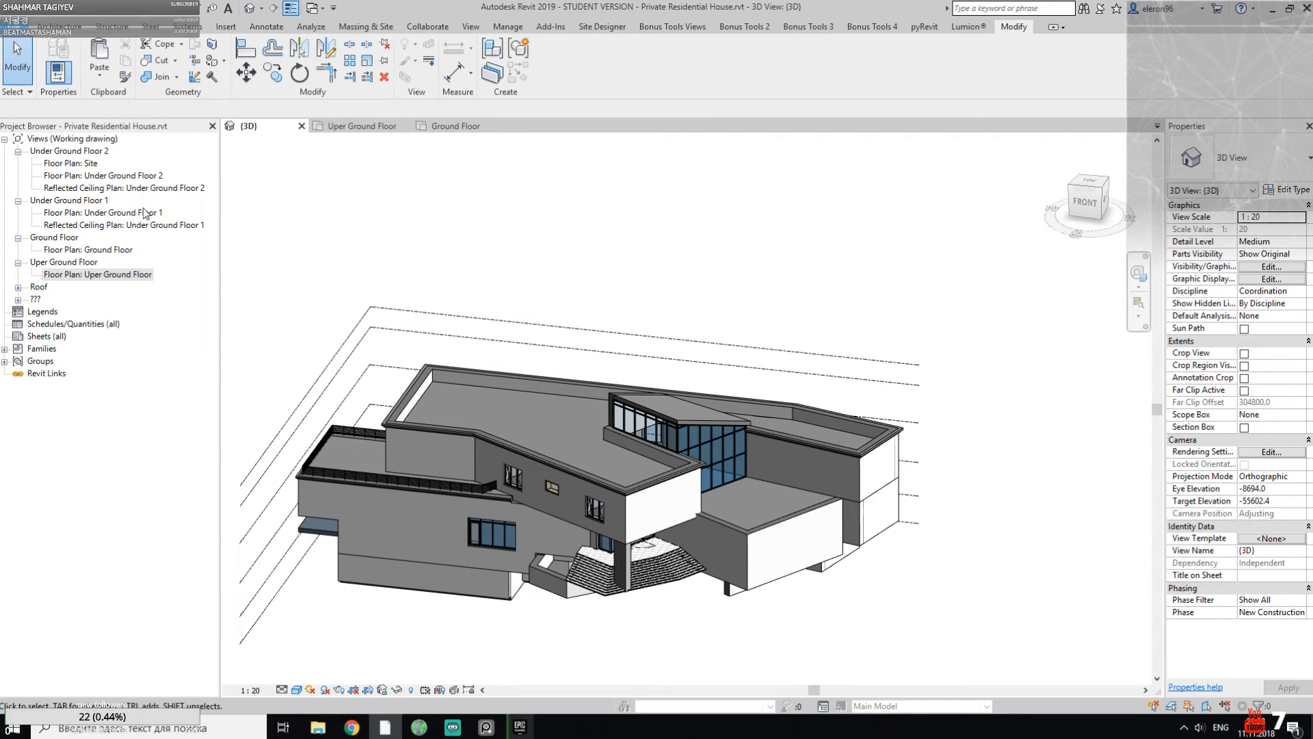
{"action": "key", "text": "alt+f"}
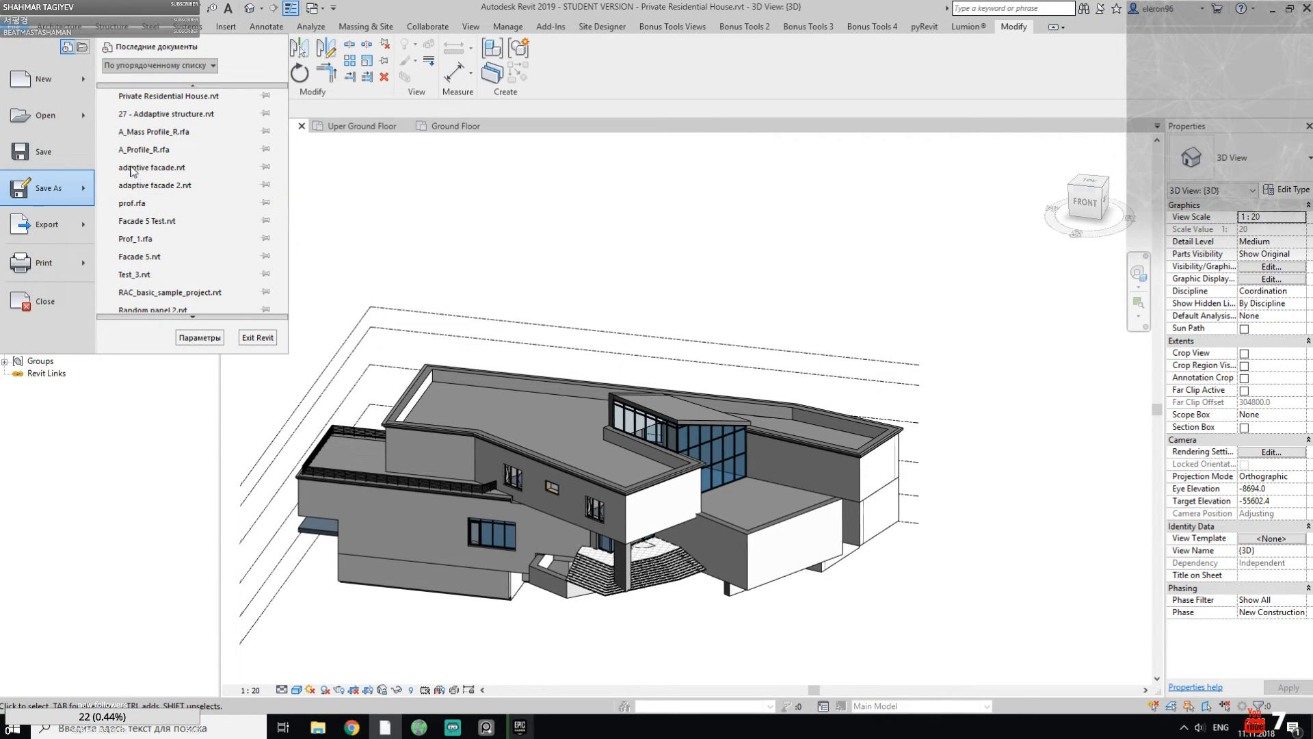
{"action": "mouse_move", "coordinate": [113, 181]}
{"action": "left_click", "coordinate": [199, 104]}
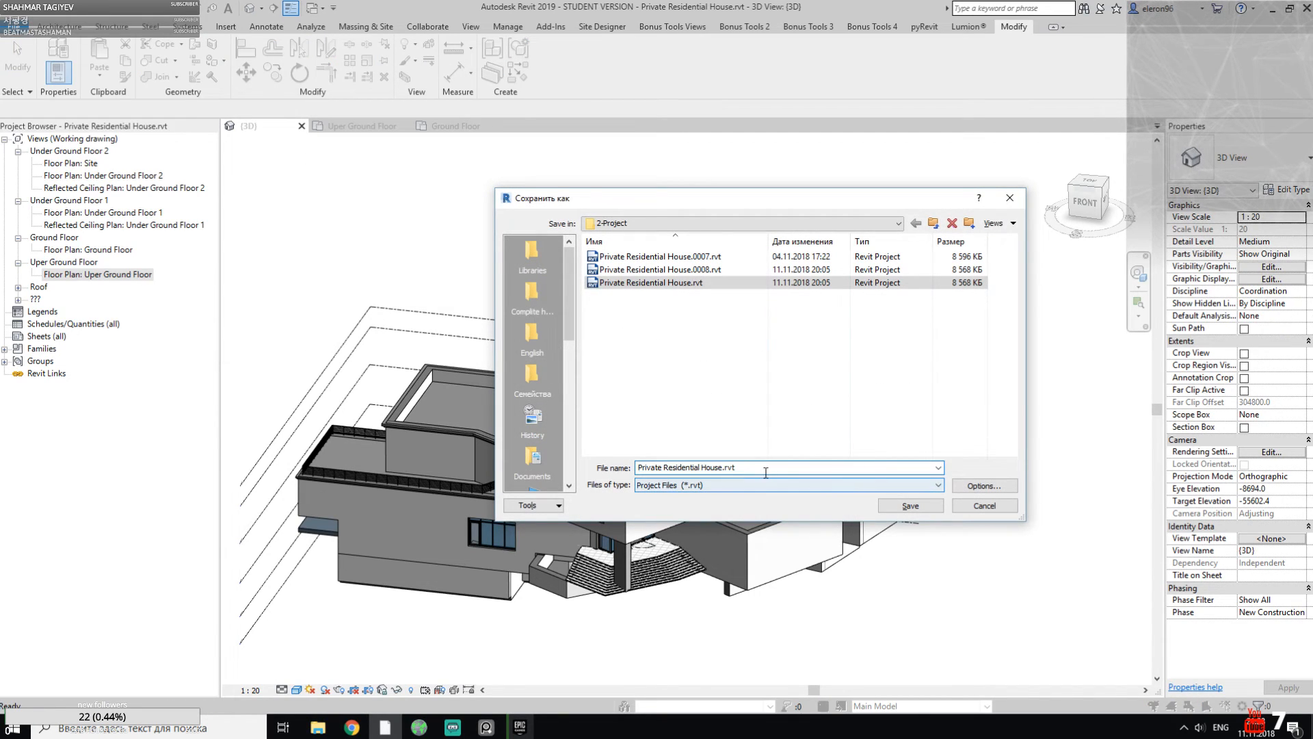
{"action": "left_click_drag", "start_coordinate": [736, 469], "coordinate": [722, 478]}
{"action": "type", "text": "02"}
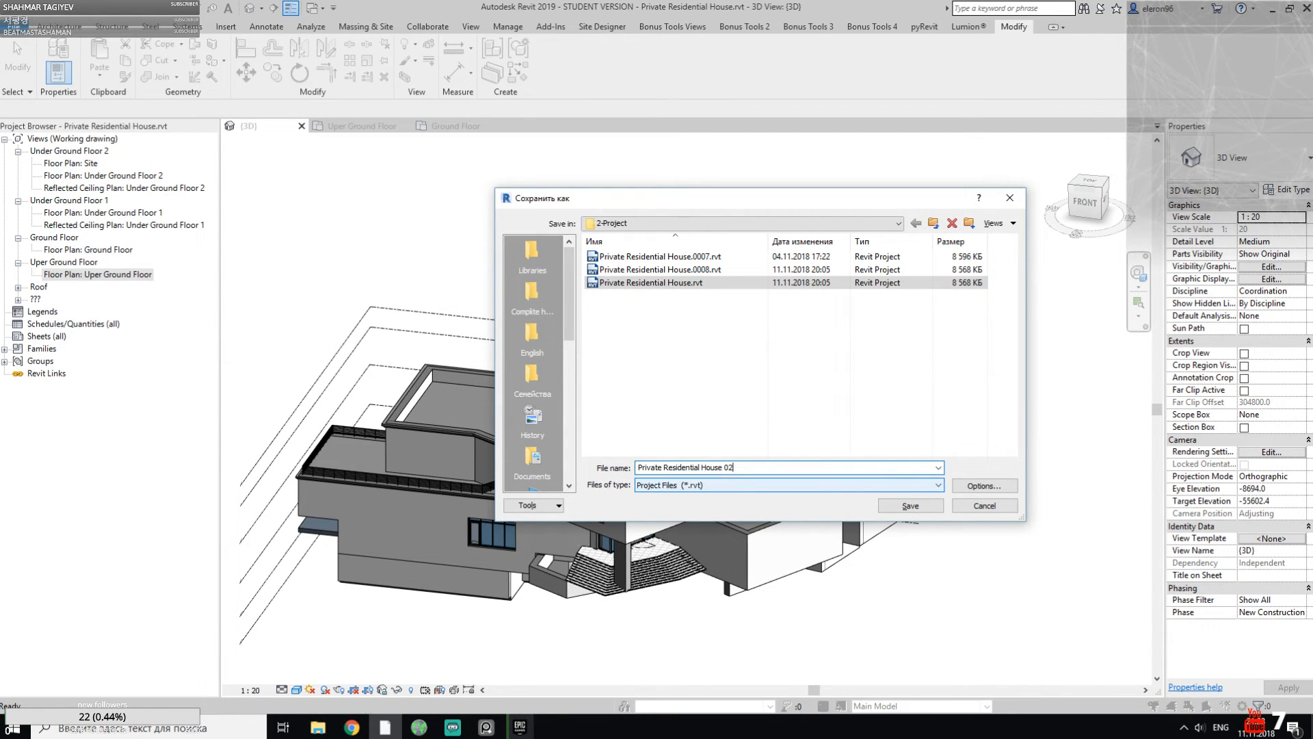
{"action": "left_click", "coordinate": [989, 487]}
{"action": "left_click", "coordinate": [768, 455]}
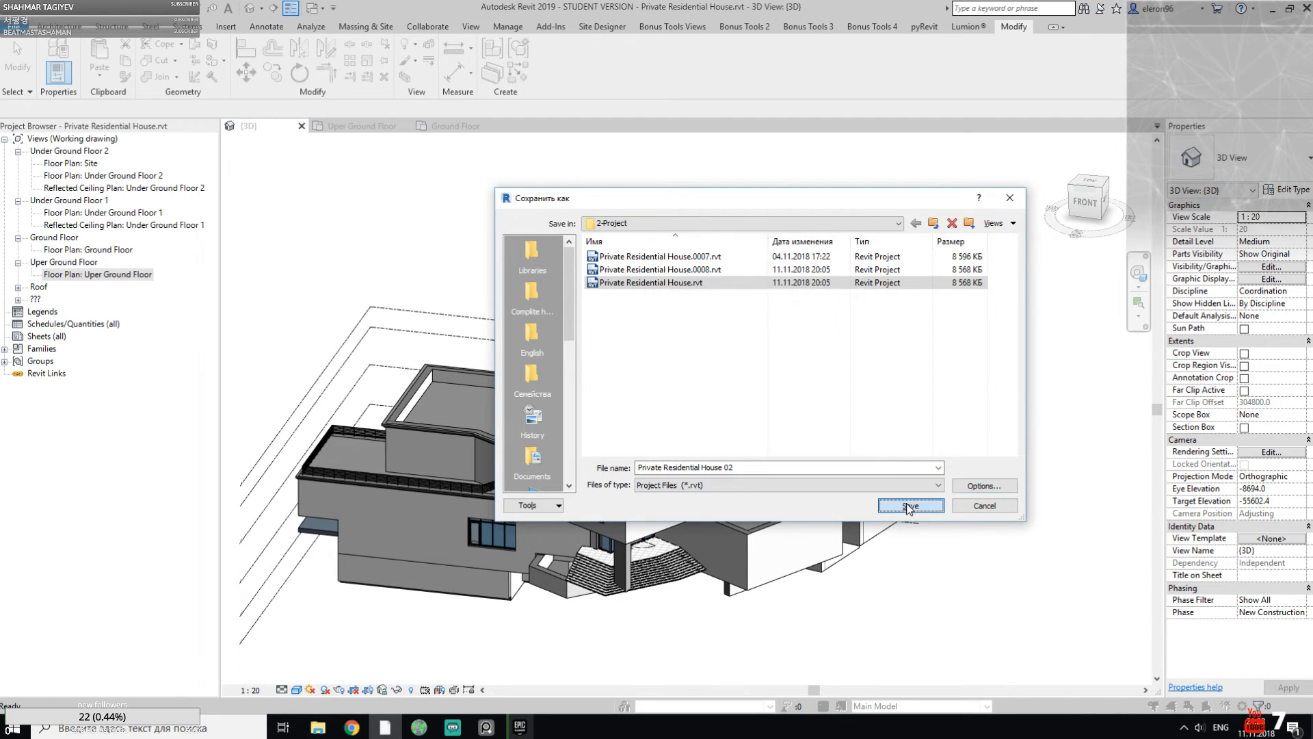
{"action": "left_click", "coordinate": [910, 505]}
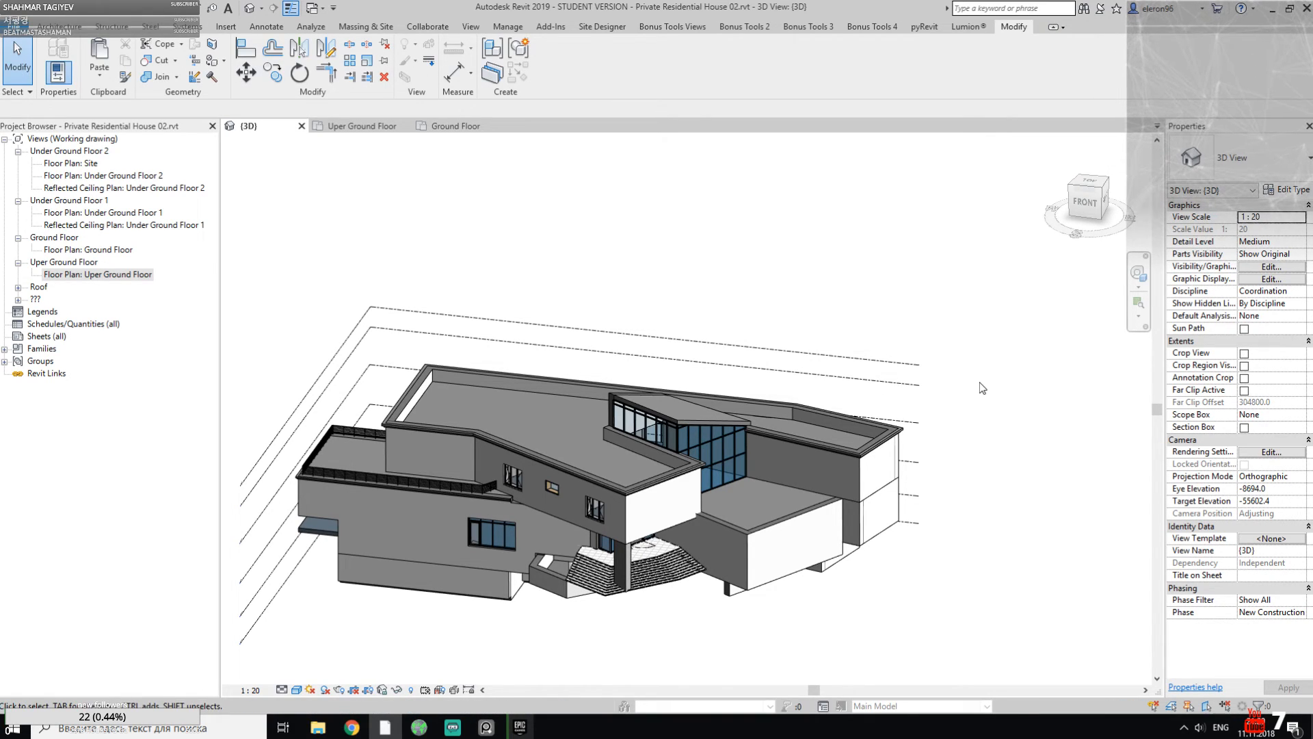
{"action": "left_click", "coordinate": [521, 729]}
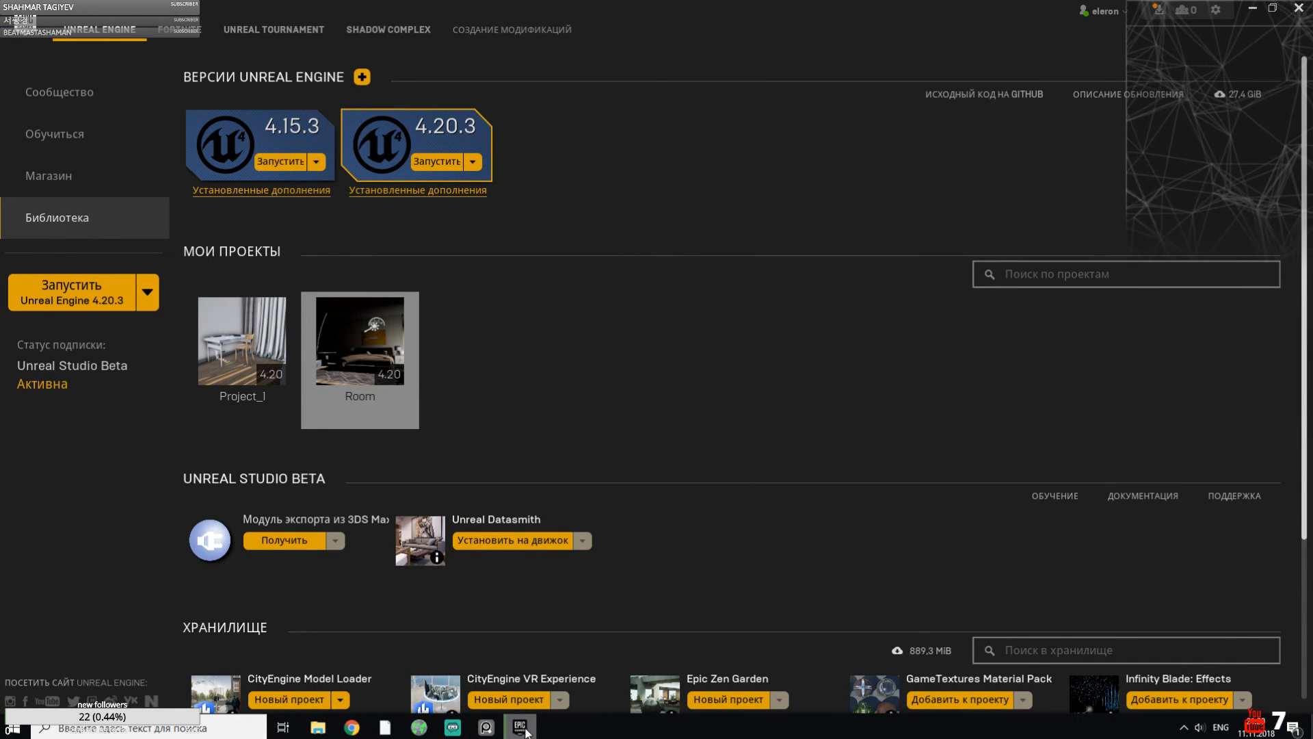
{"action": "mouse_move", "coordinate": [521, 730]}
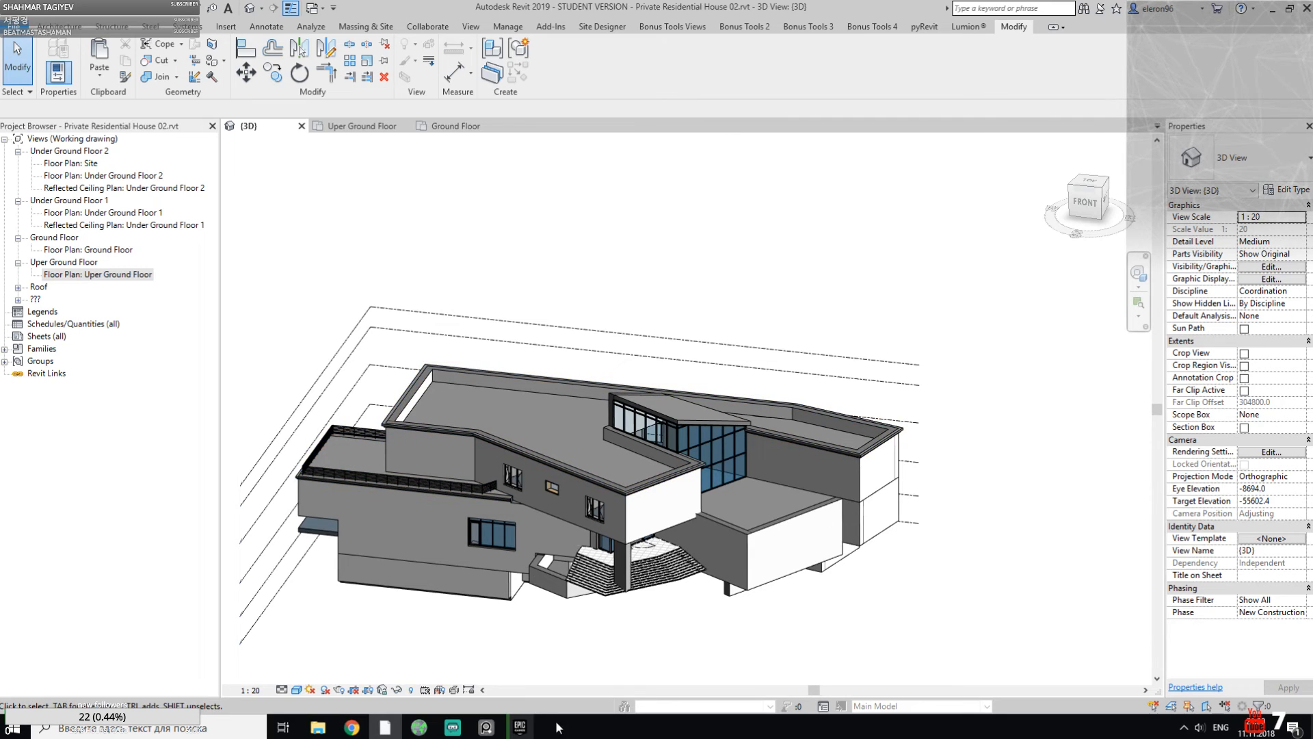
{"action": "left_click", "coordinate": [520, 726]}
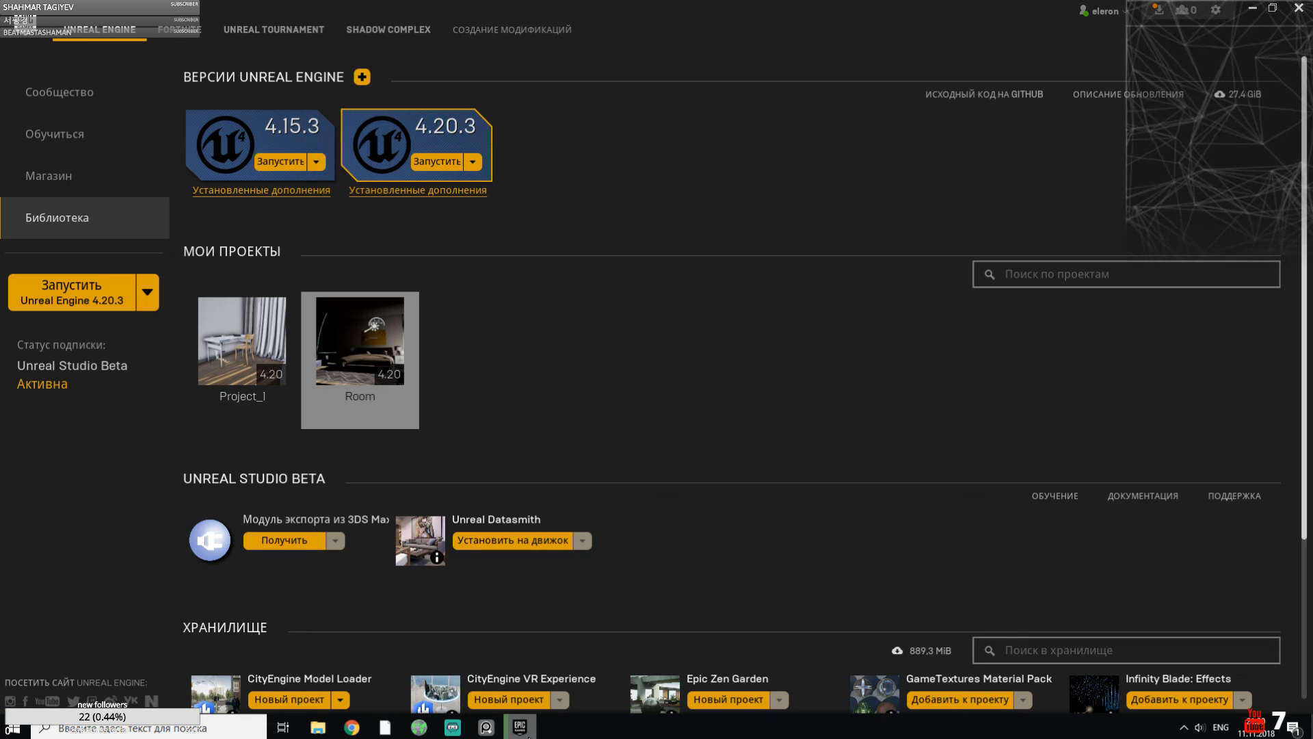
{"action": "left_click", "coordinate": [527, 736]}
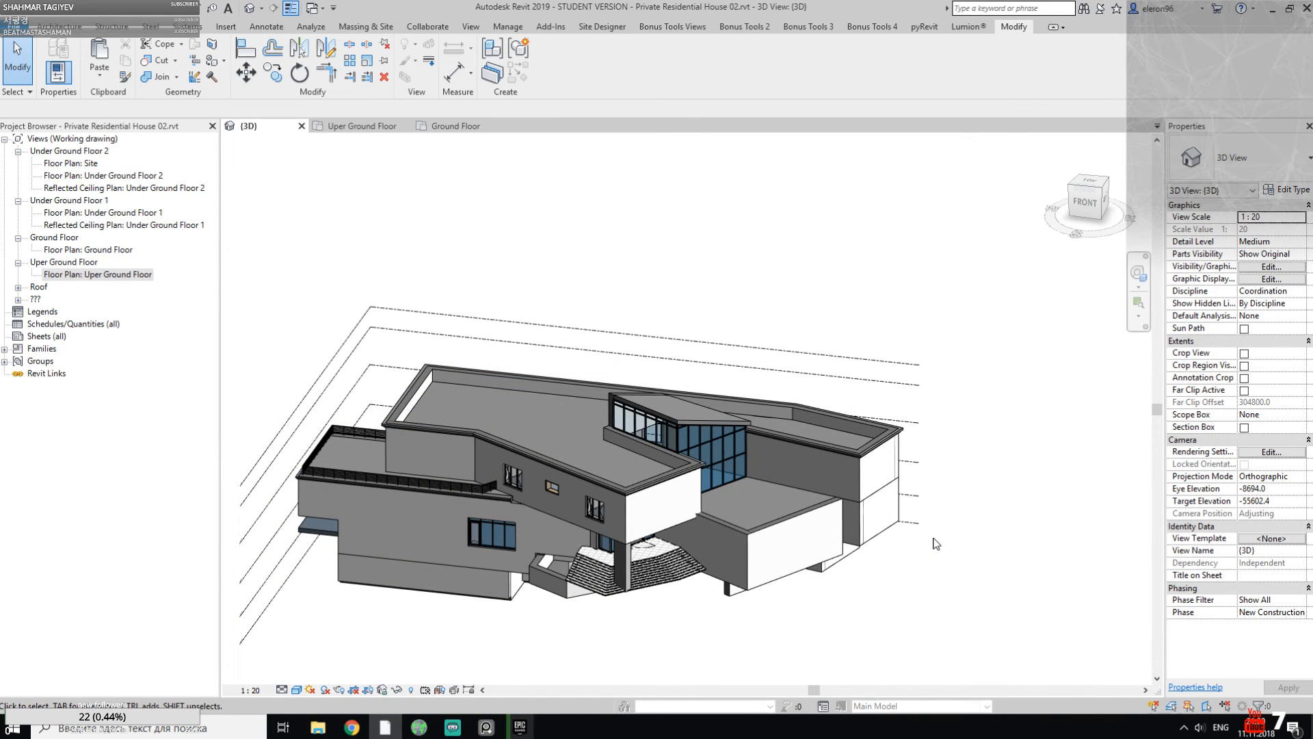
{"action": "left_click", "coordinate": [1293, 727]}
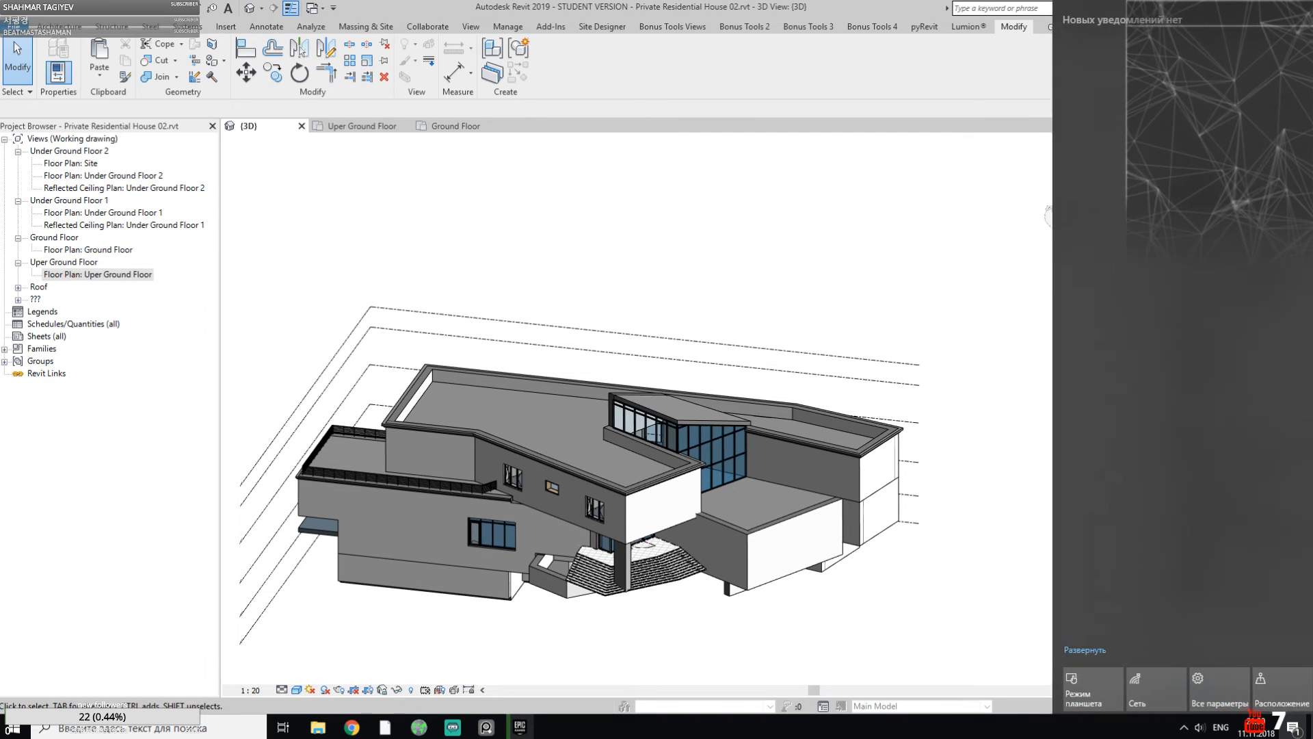
{"action": "left_click", "coordinate": [958, 596]}
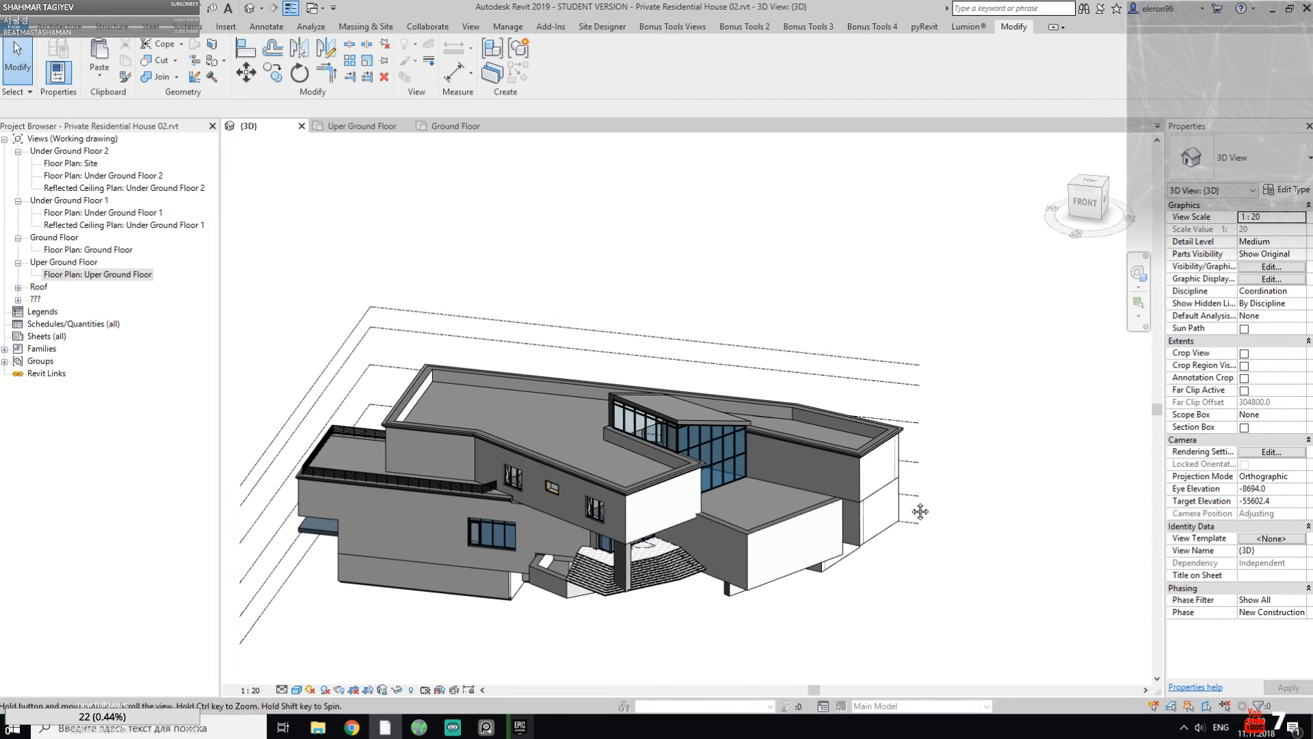
Step: Open the Ground Floor plan and set its underlay base level to None
{"action": "left_click", "coordinate": [452, 125]}
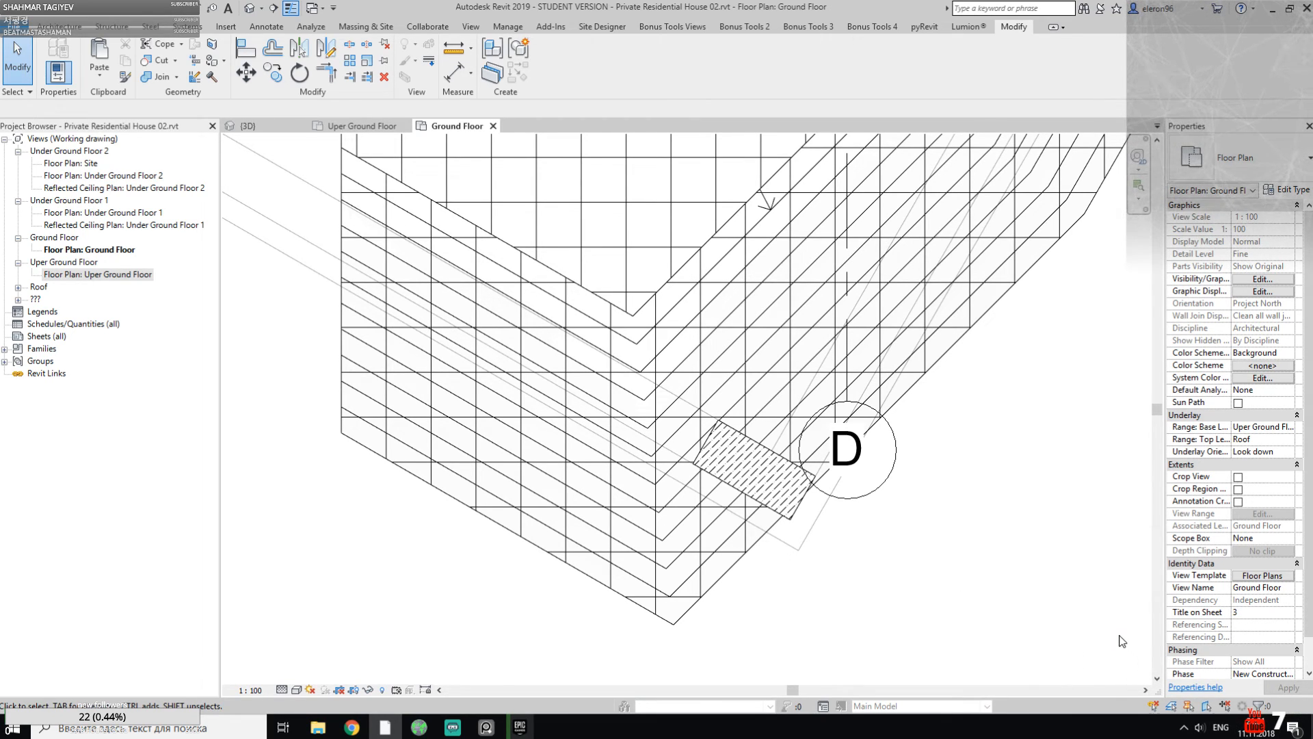
{"action": "middle_click_drag", "start_coordinate": [1067, 634], "coordinate": [997, 667]}
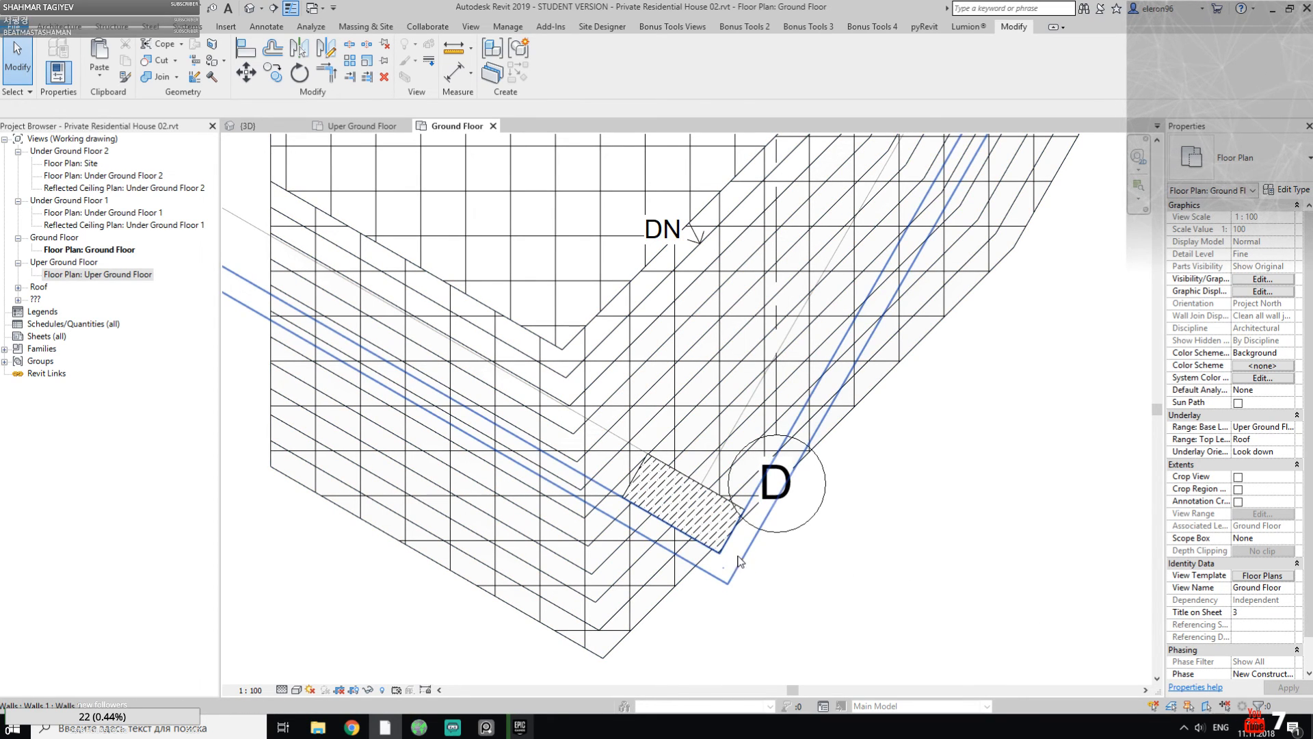
{"action": "scroll", "coordinate": [740, 561], "scroll_direction": "down", "scroll_amount": 2}
{"action": "left_click", "coordinate": [1262, 426]}
{"action": "left_click", "coordinate": [1296, 427]}
{"action": "left_click", "coordinate": [1261, 441]}
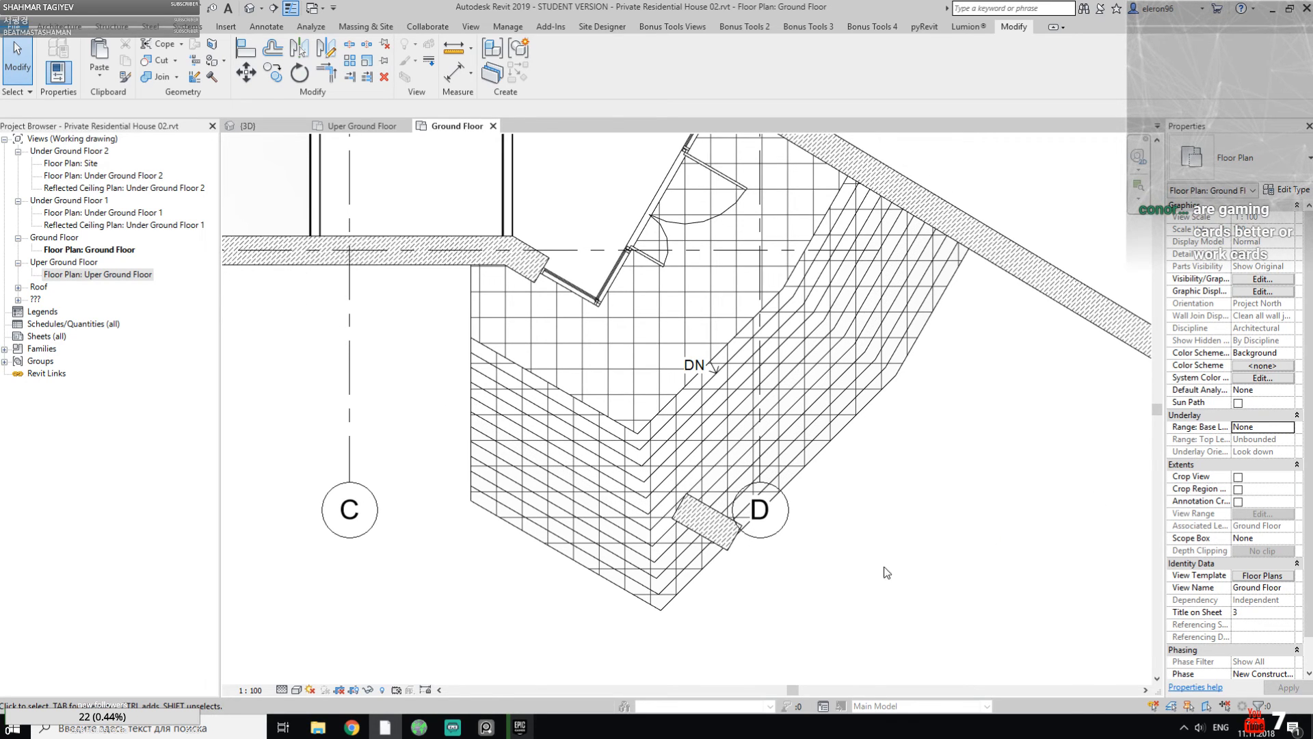
Step: Set the Ground Floor plan's underlay base level to Under Ground Floor 1
{"action": "middle_click_drag", "start_coordinate": [372, 424], "coordinate": [795, 559]}
{"action": "middle_click_drag", "start_coordinate": [667, 476], "coordinate": [584, 517]}
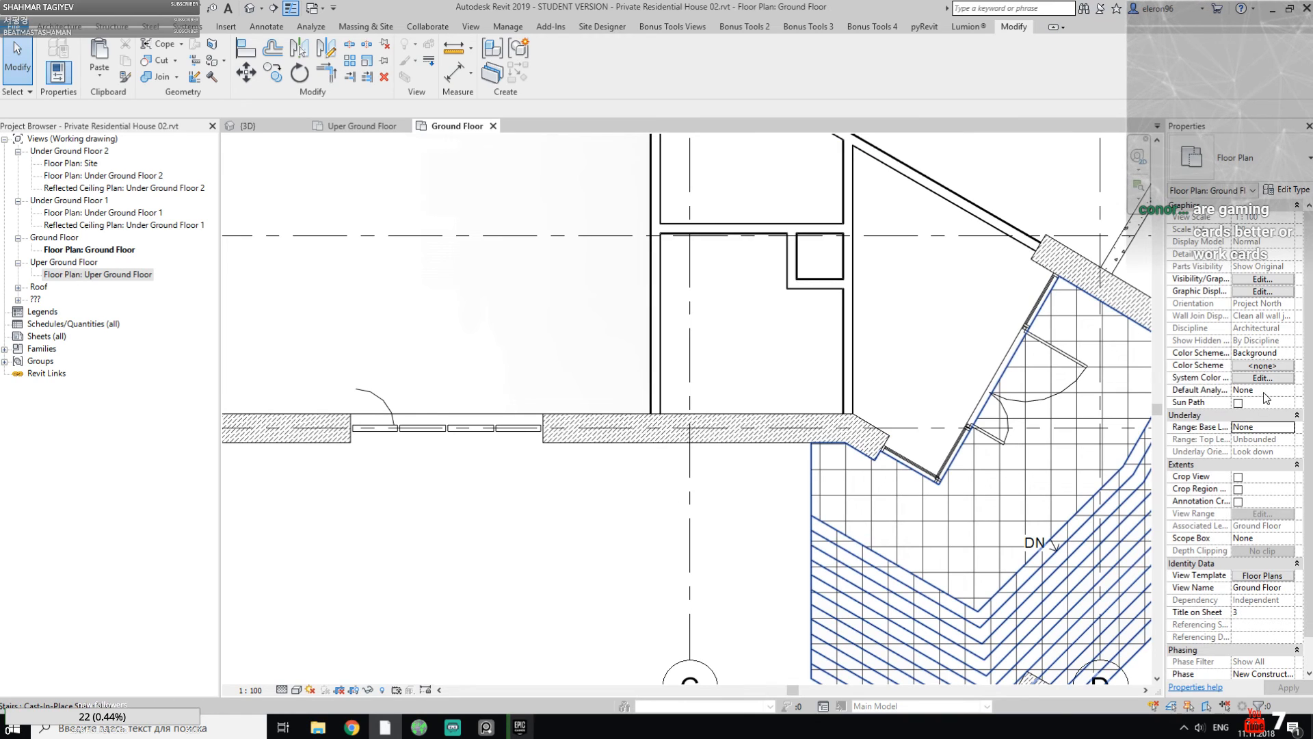
{"action": "left_click", "coordinate": [1290, 429]}
{"action": "left_click", "coordinate": [1290, 428]}
{"action": "left_click", "coordinate": [1290, 429]}
{"action": "left_click", "coordinate": [1291, 429]}
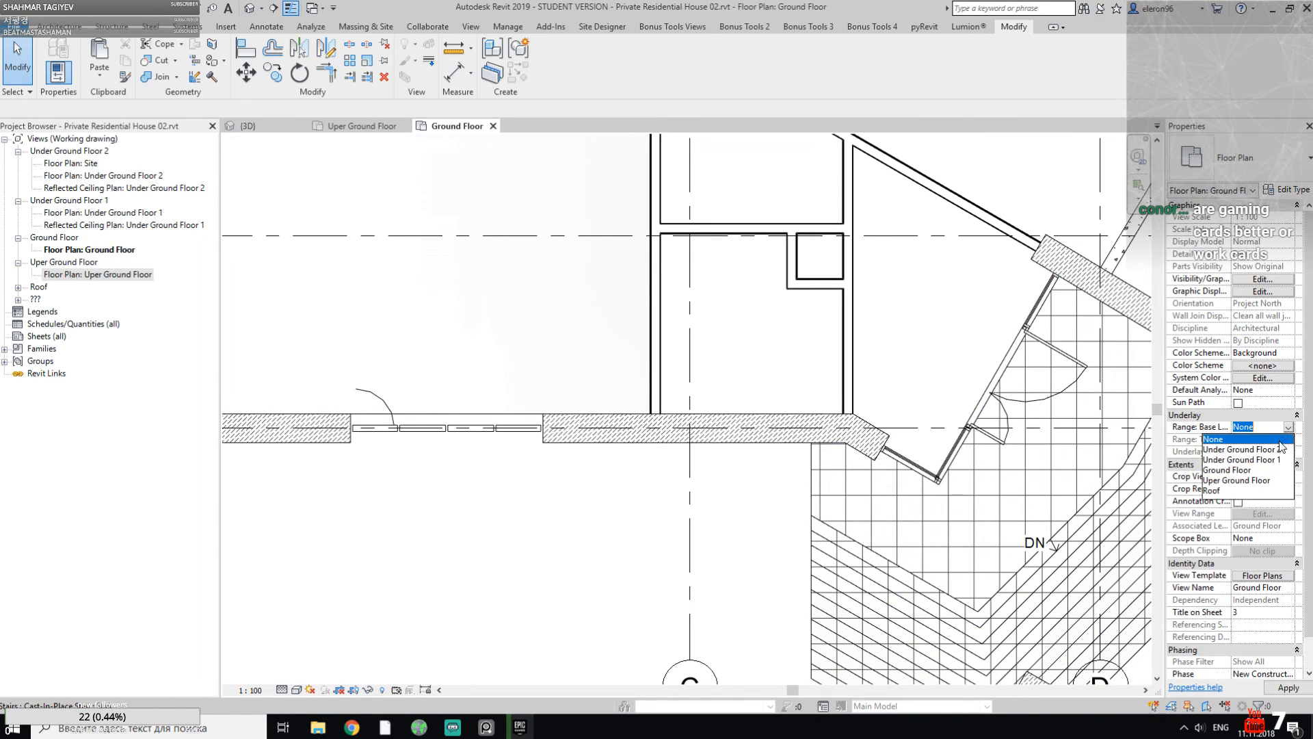
{"action": "left_click", "coordinate": [1262, 465]}
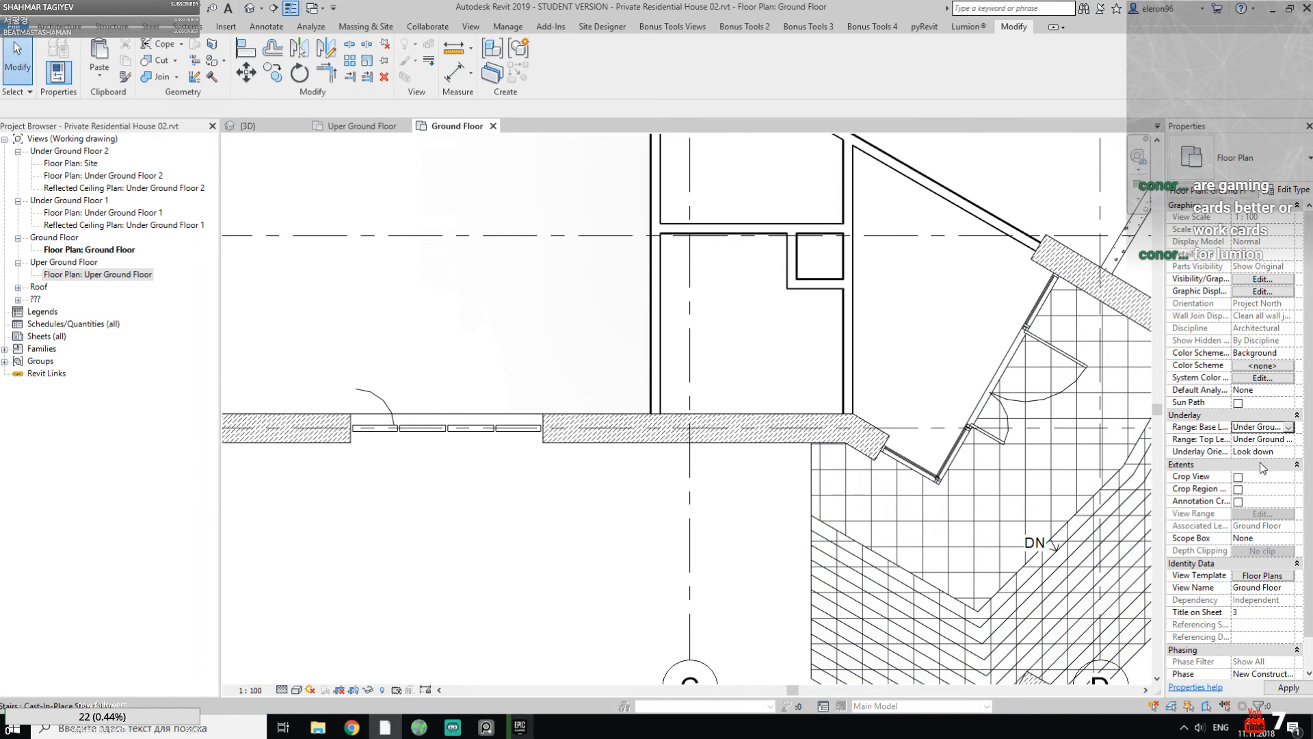
{"action": "left_click", "coordinate": [1291, 428]}
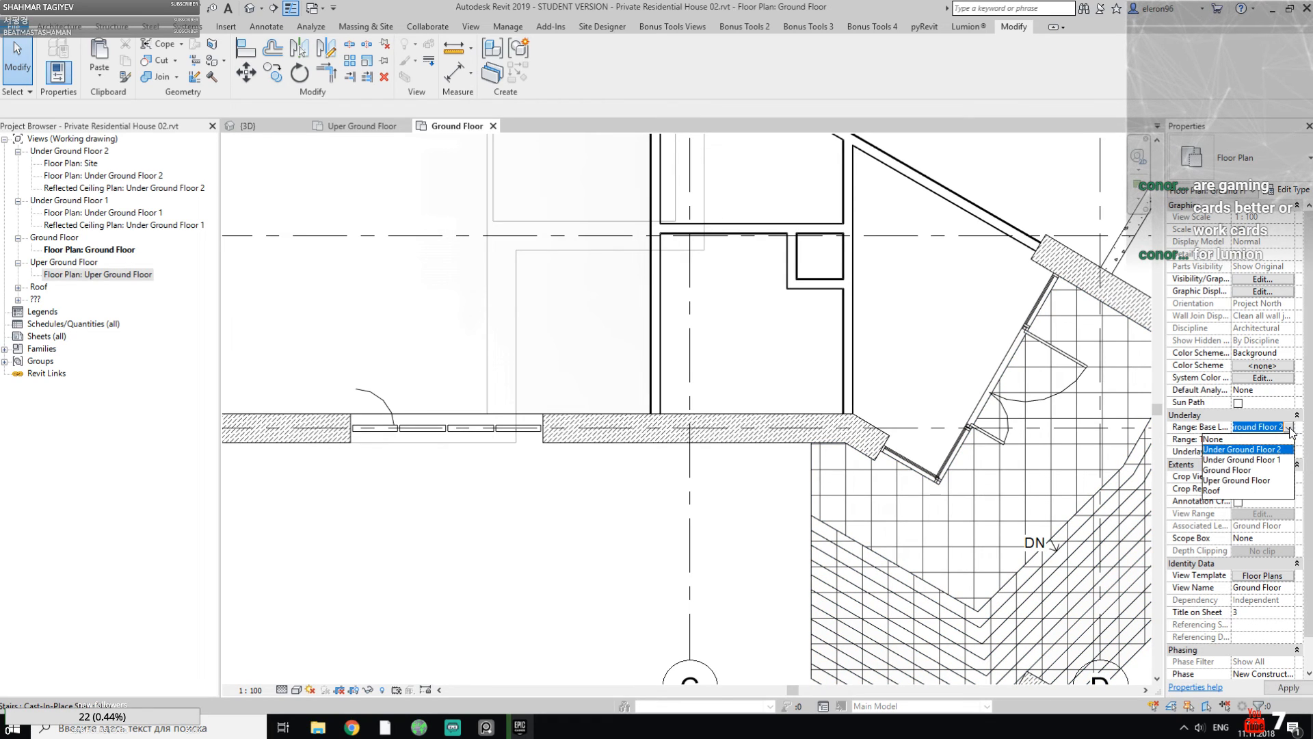
{"action": "left_click", "coordinate": [1270, 460]}
{"action": "middle_click_drag", "start_coordinate": [739, 521], "coordinate": [703, 478]}
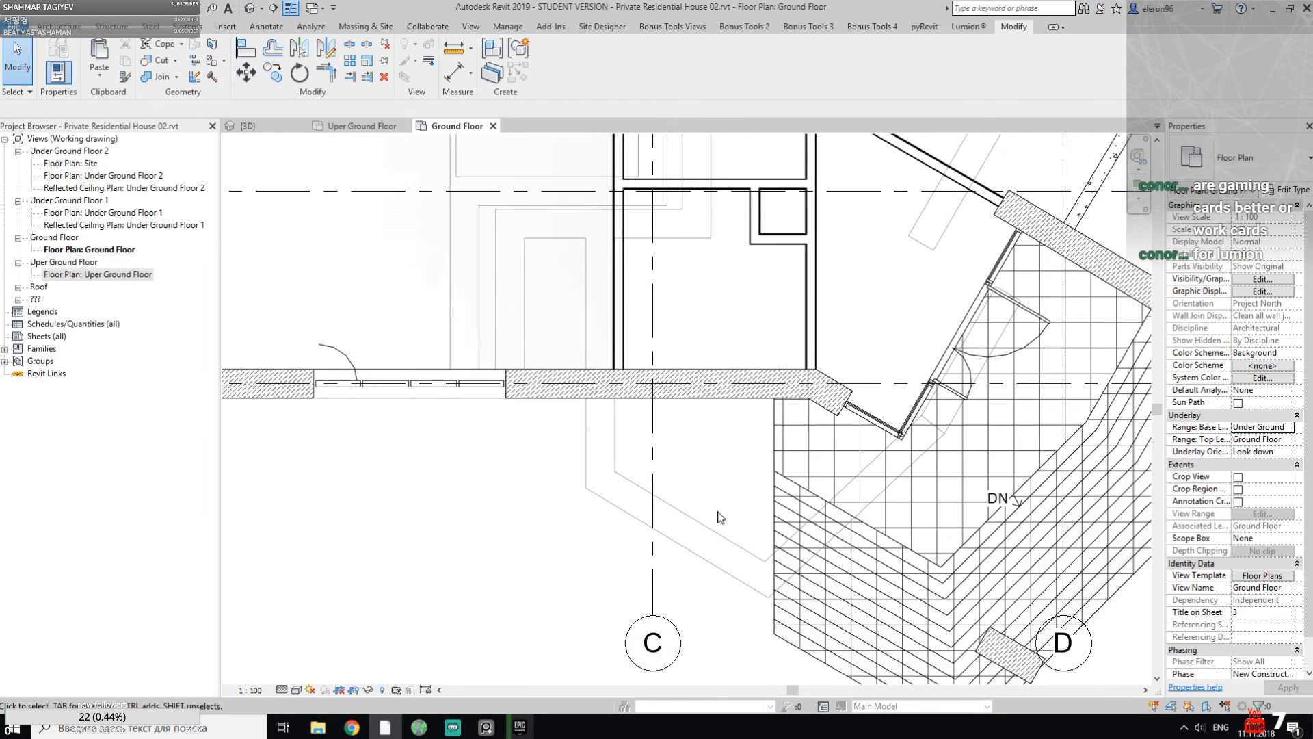
Step: Inspect the properties of the angled underlay wall beside the entrance stairs near grid C, and clear the selection
{"action": "left_click", "coordinate": [695, 528]}
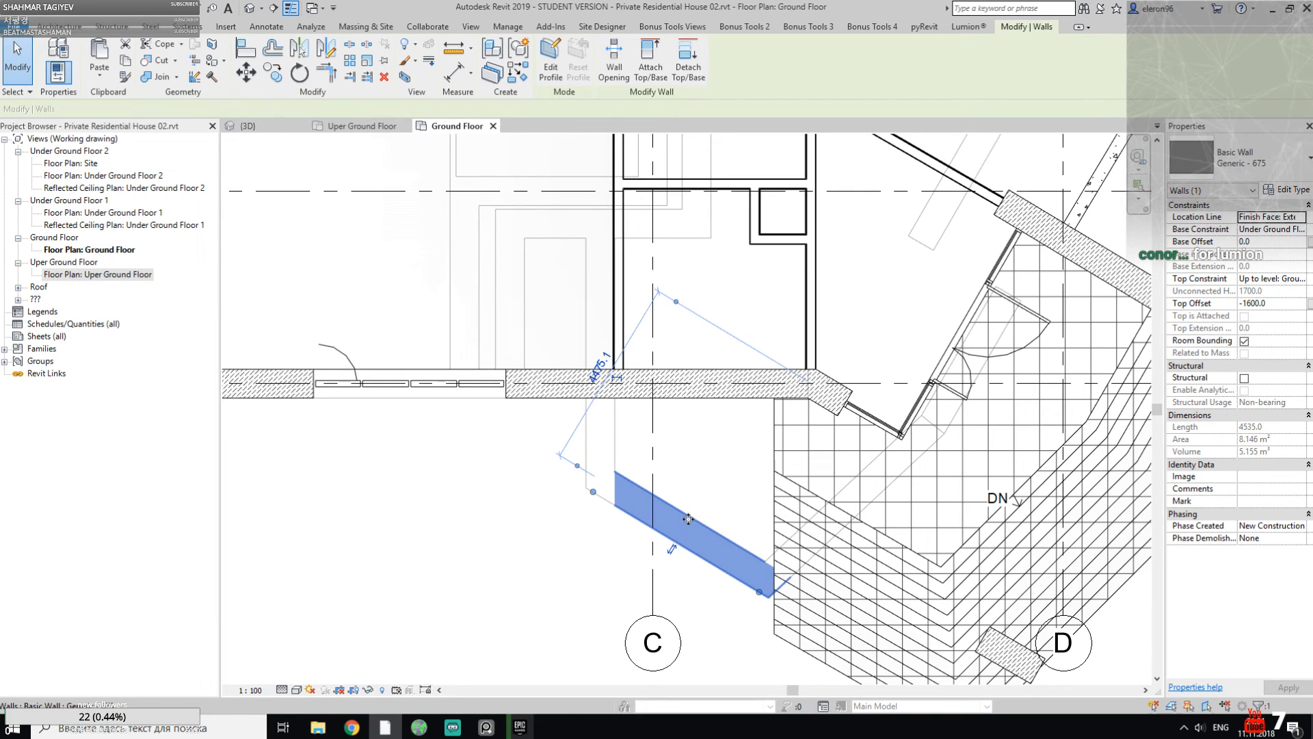
{"action": "left_click", "coordinate": [708, 499]}
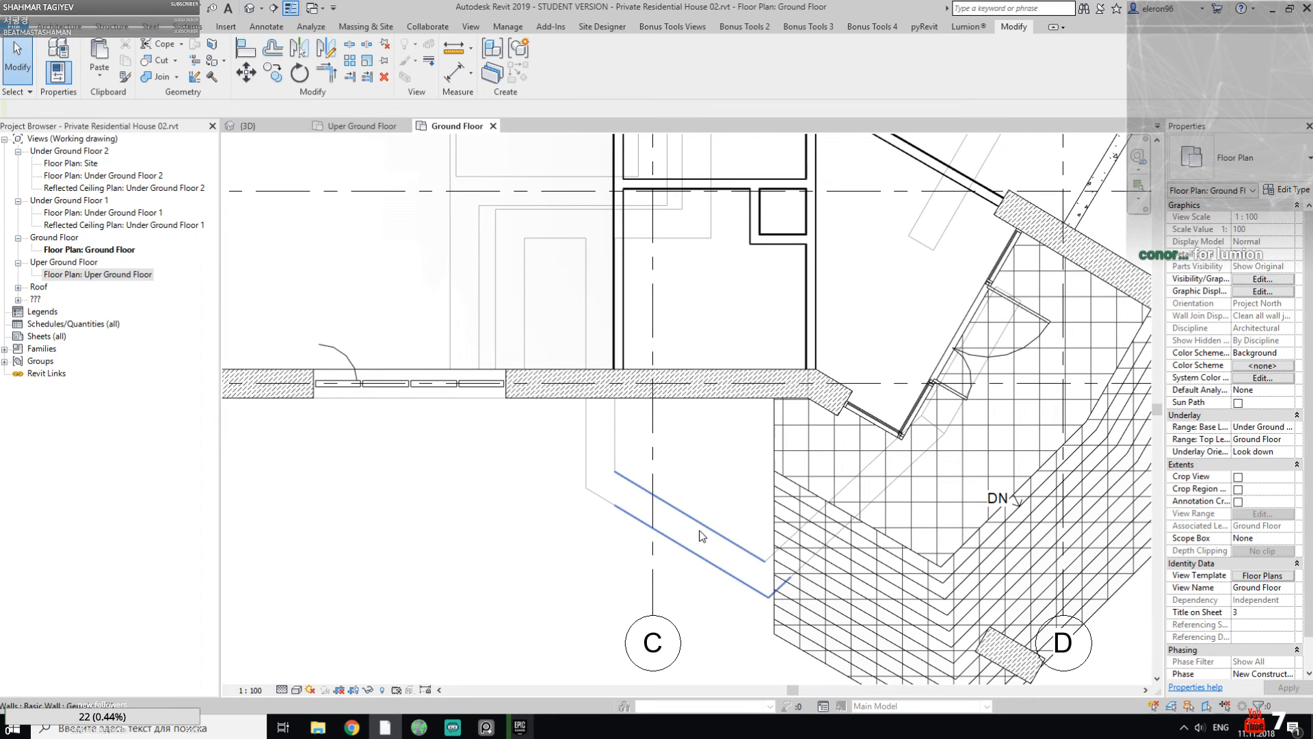
{"action": "mouse_move", "coordinate": [554, 545]}
{"action": "middle_mouse_down"}
{"action": "mouse_move", "coordinate": [765, 498]}
{"action": "mouse_move", "coordinate": [554, 517]}
{"action": "mouse_move", "coordinate": [656, 492]}
{"action": "mouse_move", "coordinate": [992, 527]}
{"action": "mouse_move", "coordinate": [592, 516]}
{"action": "middle_mouse_up"}
{"action": "left_click", "coordinate": [576, 508]}
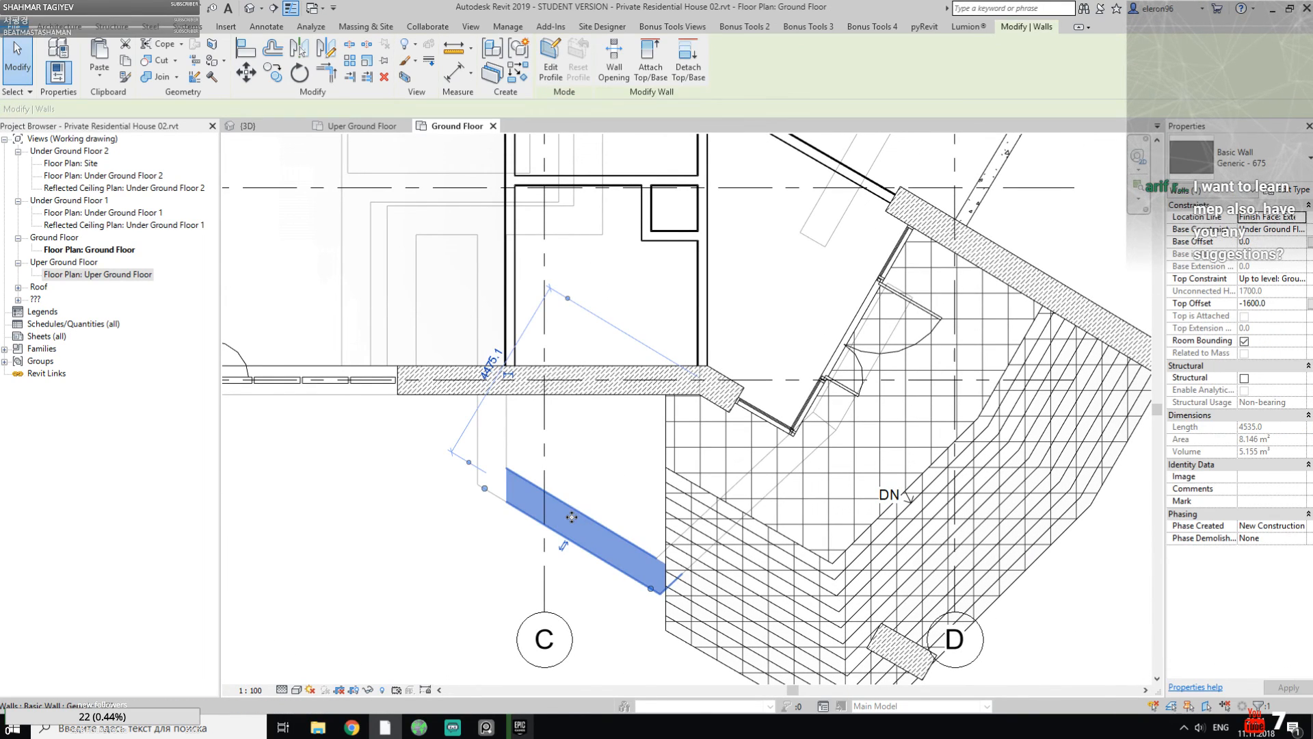
{"action": "left_click", "coordinate": [598, 478]}
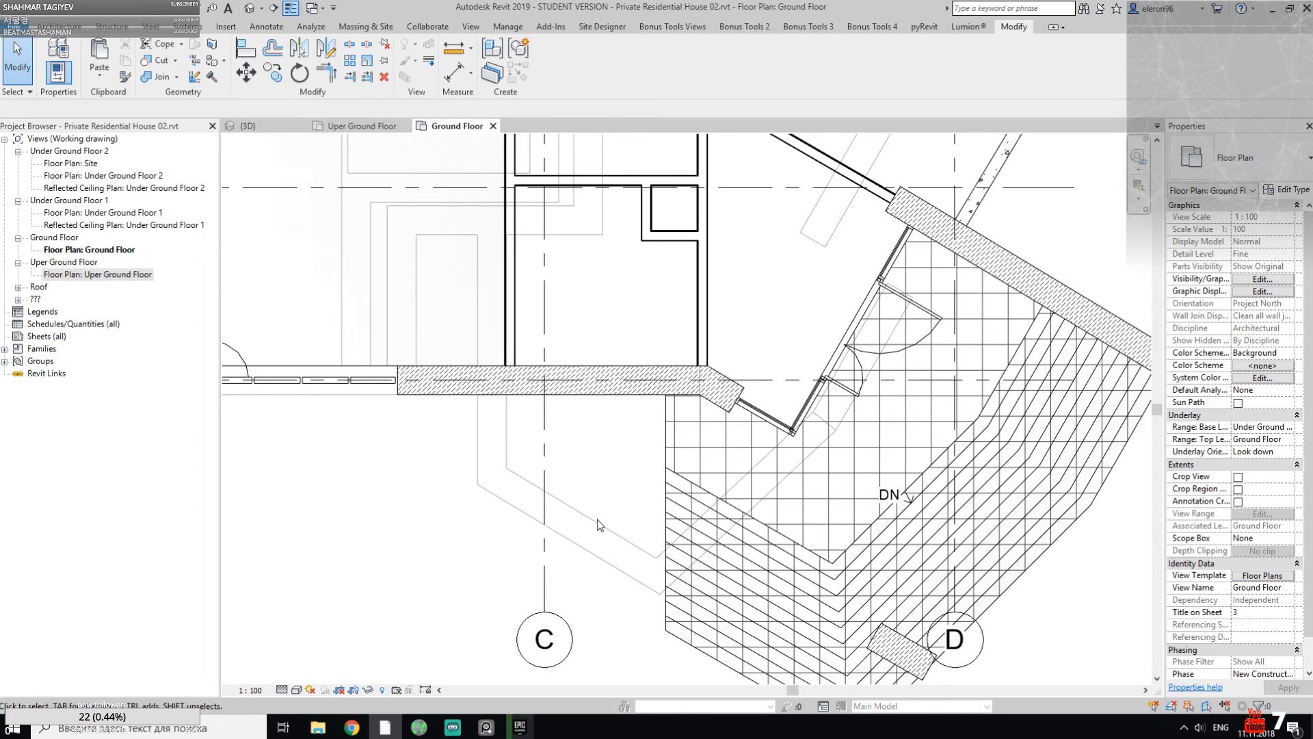
Step: Switch to the Epic Games Launcher to check on the Room project, and return to Revit
{"action": "left_click", "coordinate": [528, 726]}
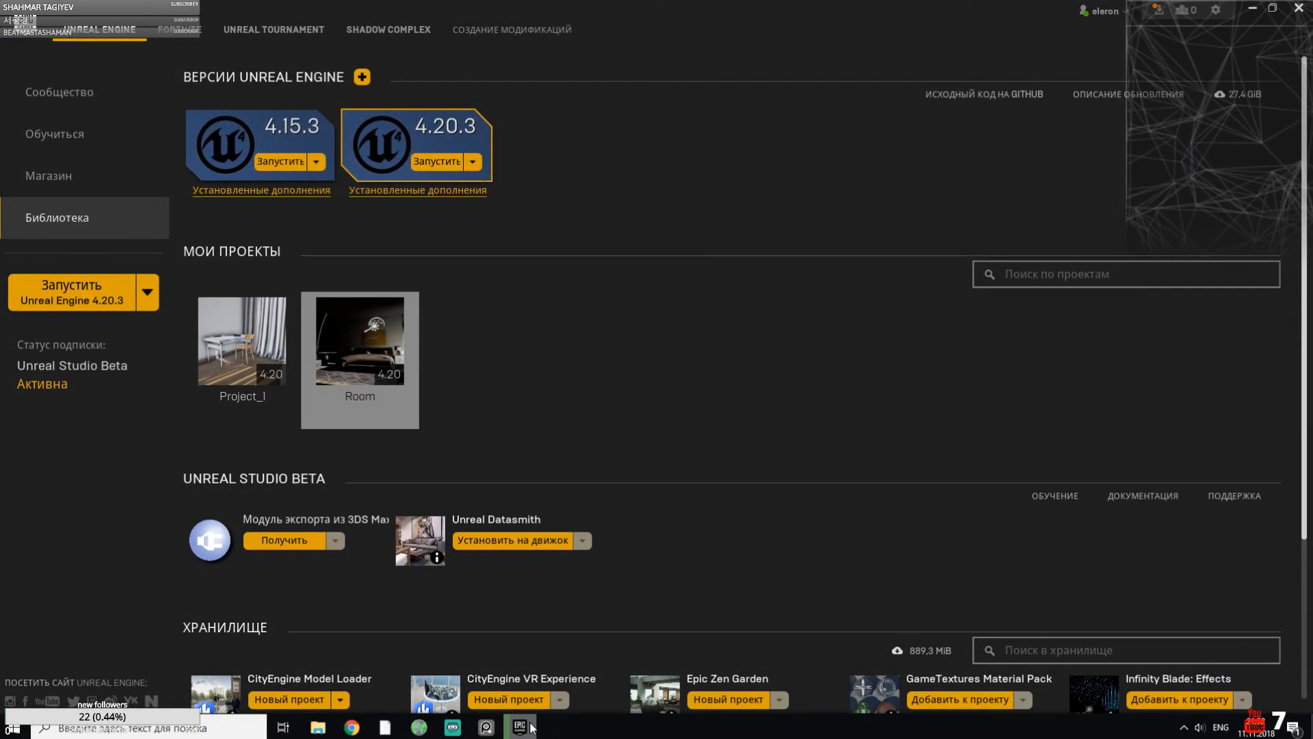
{"action": "left_click", "coordinate": [523, 730]}
{"action": "left_click", "coordinate": [524, 733]}
{"action": "left_click", "coordinate": [524, 733]}
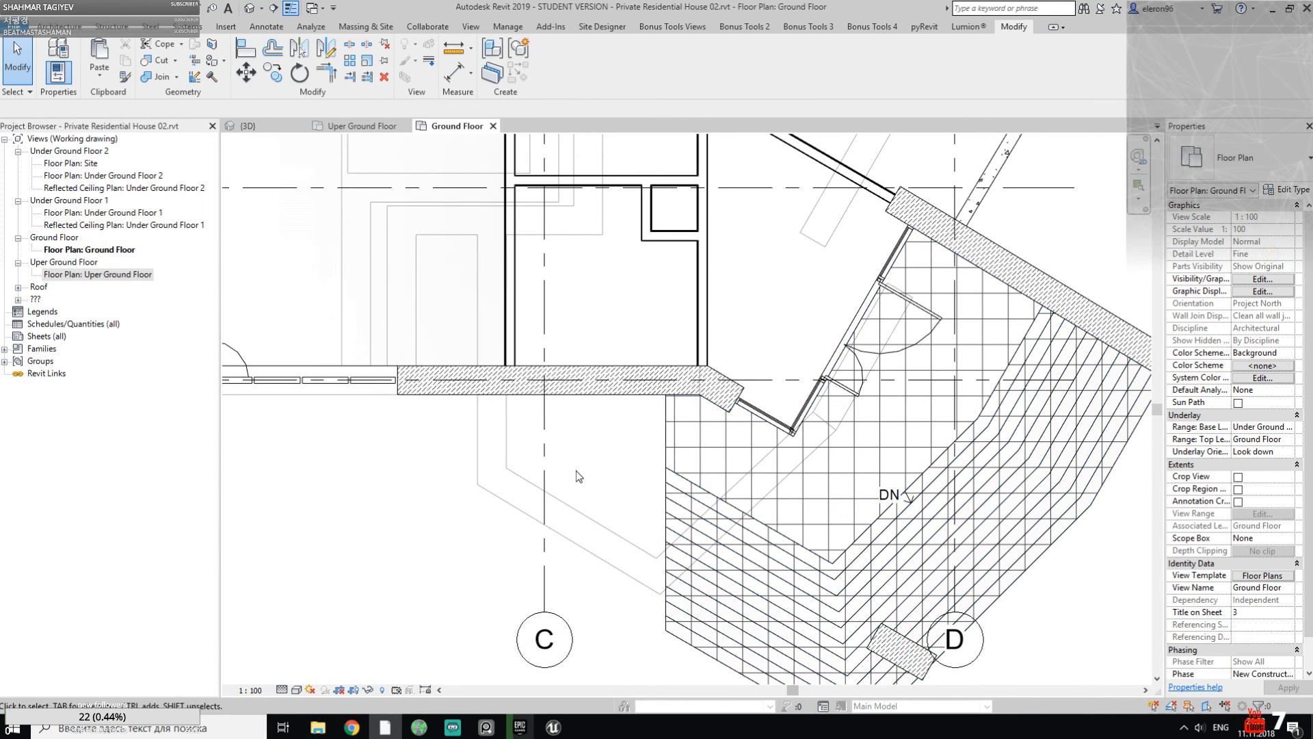
Step: Inspect the floor slab under the rooms behind the ground-floor entrance, and clear the selection
{"action": "middle_click_drag", "start_coordinate": [611, 437], "coordinate": [761, 567]}
{"action": "middle_click_drag", "start_coordinate": [841, 220], "coordinate": [639, 213]}
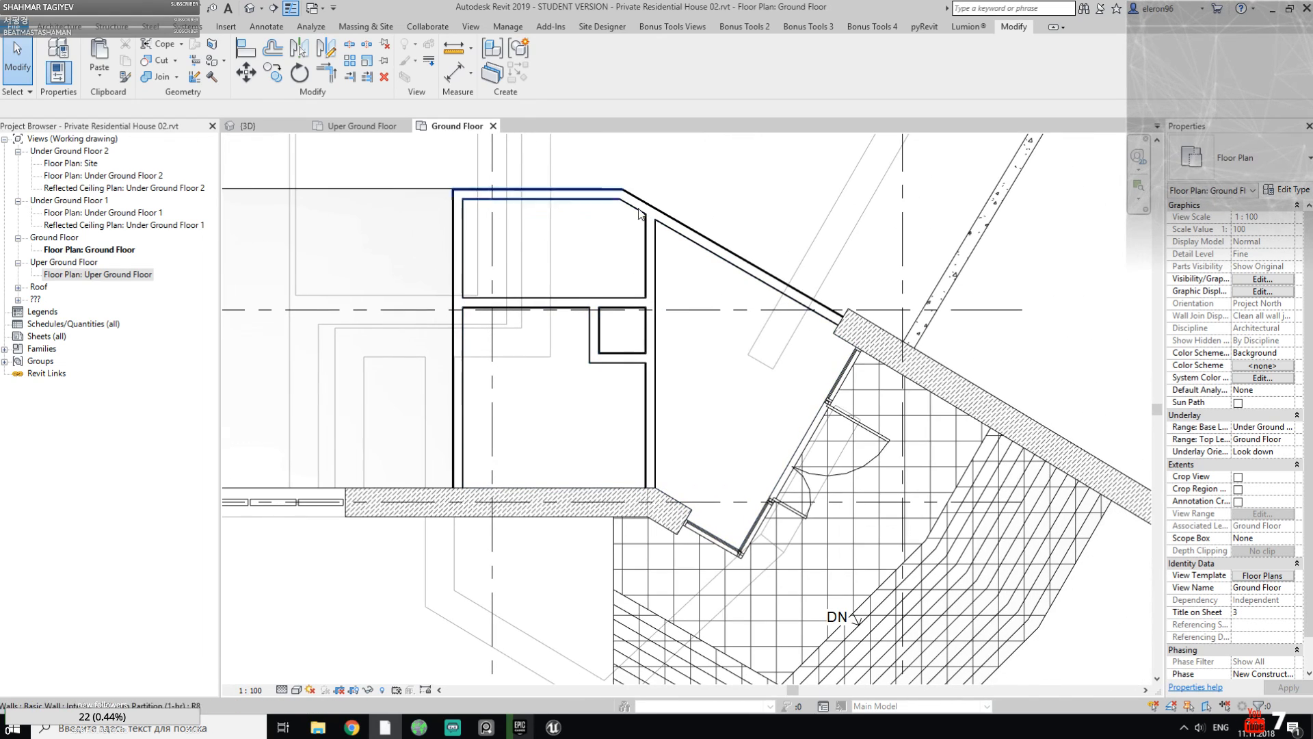
{"action": "left_click", "coordinate": [778, 410]}
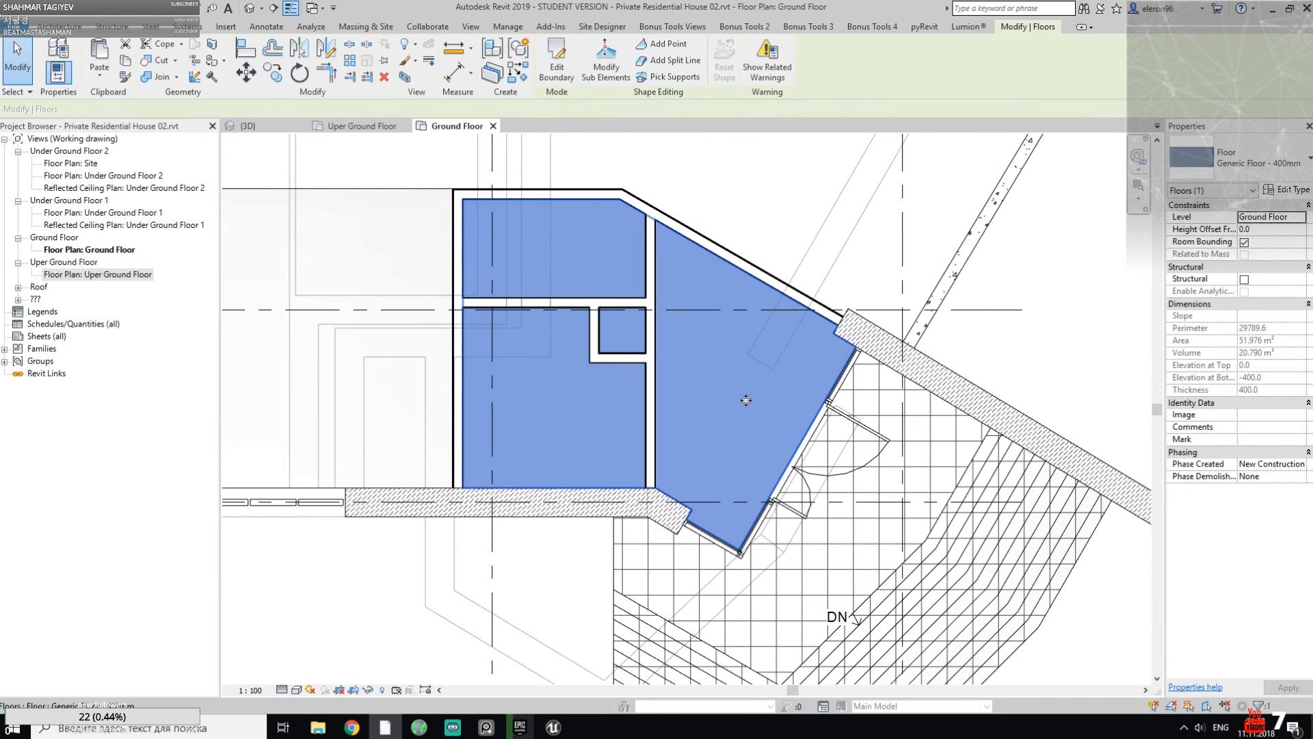
{"action": "key", "text": "Escape"}
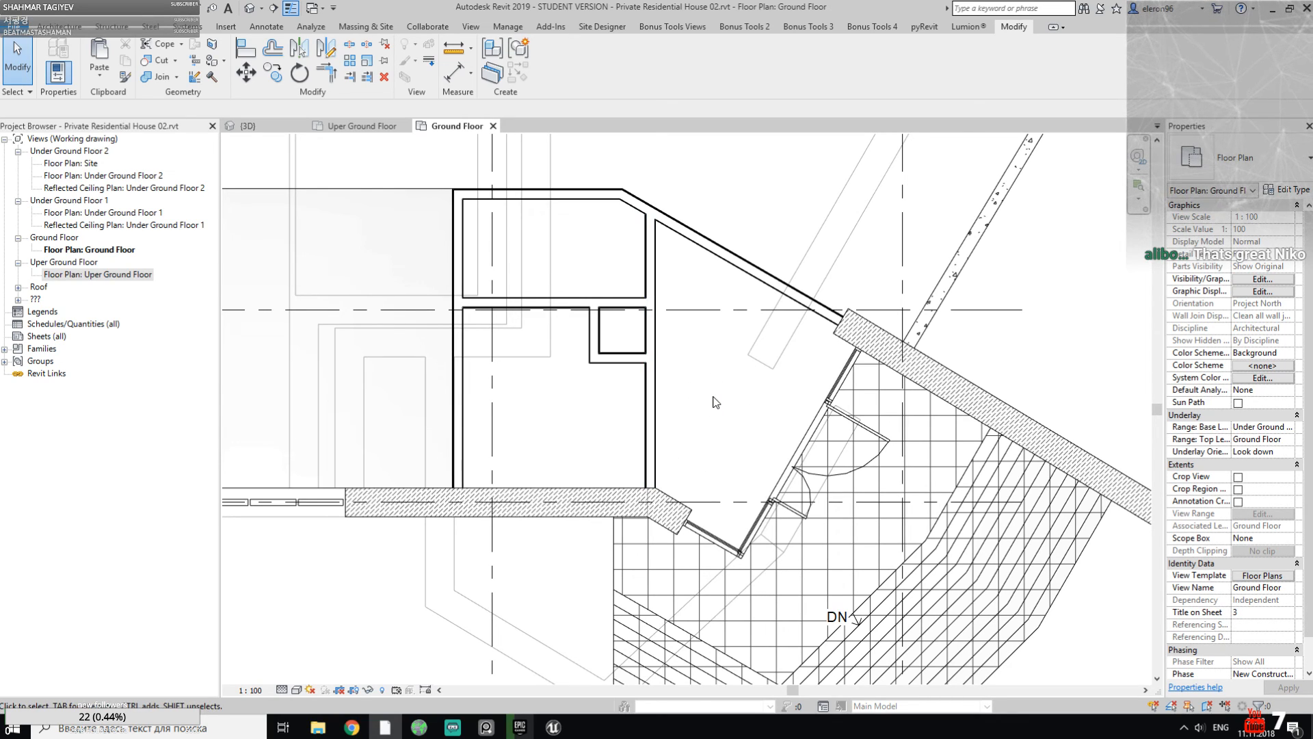
{"action": "key", "text": "Tab"}
{"action": "key", "text": "Tab"}
{"action": "key", "text": "Tab"}
{"action": "key", "text": "Tab"}
{"action": "key", "text": "Tab"}
{"action": "key", "text": "Tab"}
{"action": "left_click", "coordinate": [739, 268]}
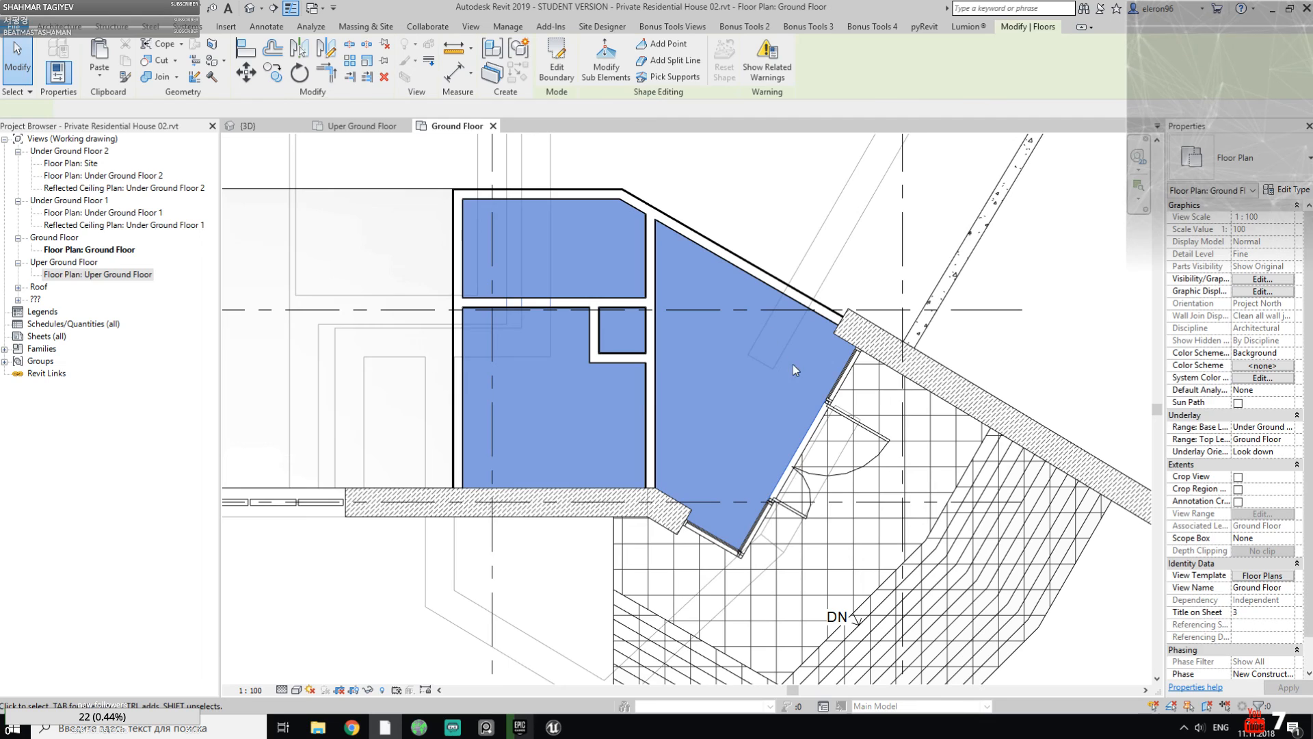
{"action": "key", "text": "Escape"}
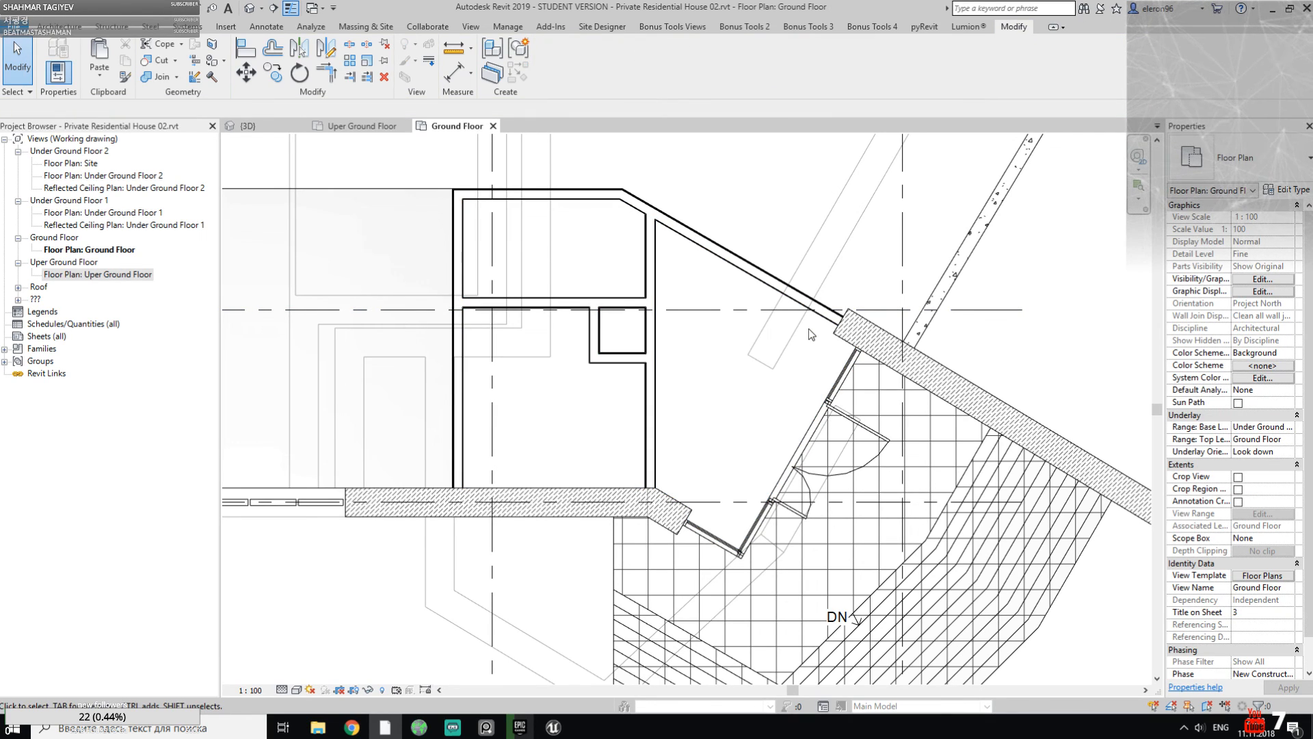
Step: Switch to the Room project in Unreal Editor, open the Arch_viz scene asset's details, and close them
{"action": "left_click", "coordinate": [553, 726]}
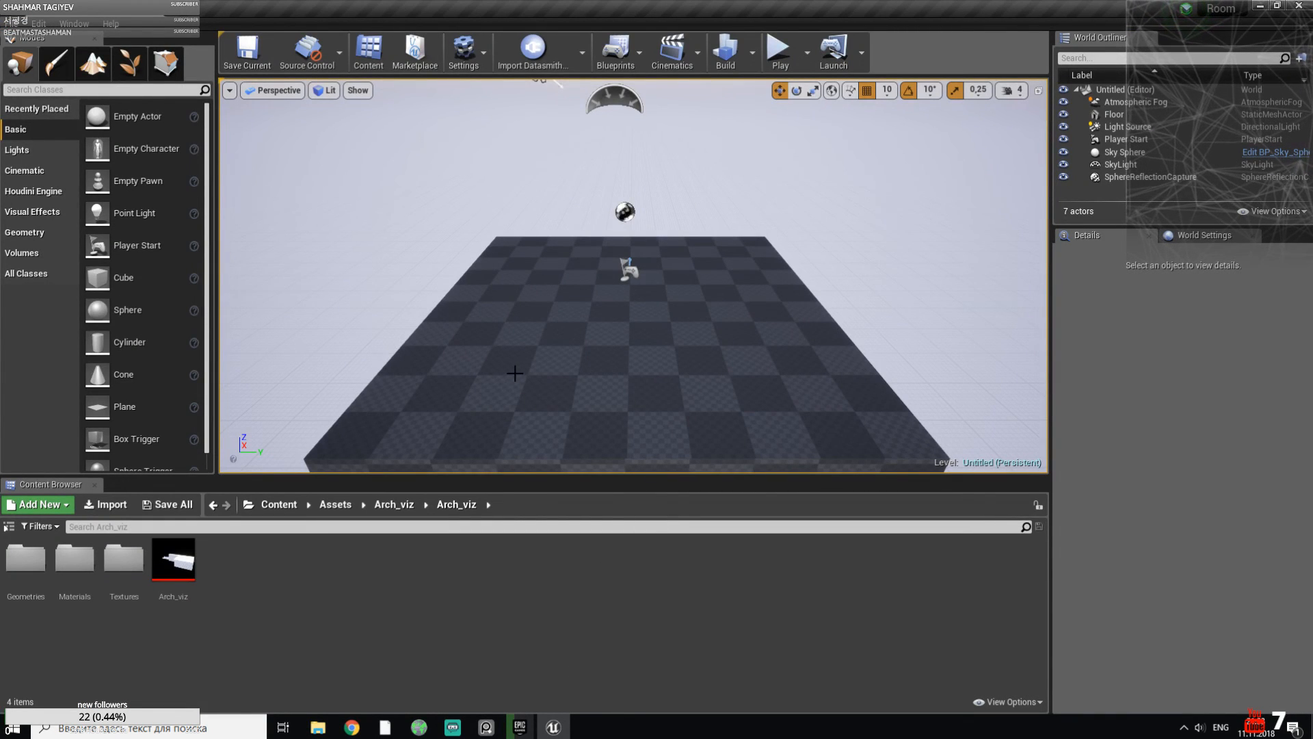
{"action": "scroll", "coordinate": [561, 325], "scroll_direction": "down", "scroll_amount": 2}
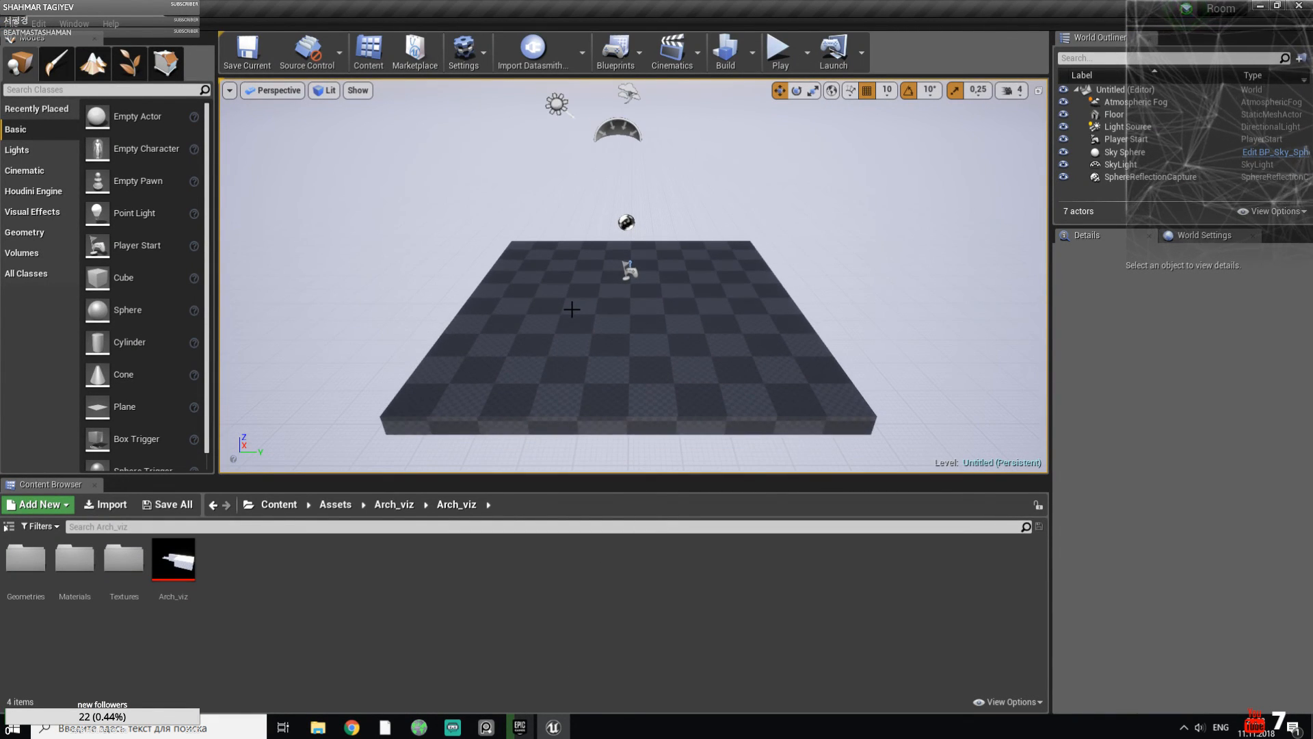
{"action": "left_click_drag", "start_coordinate": [173, 559], "coordinate": [616, 379]}
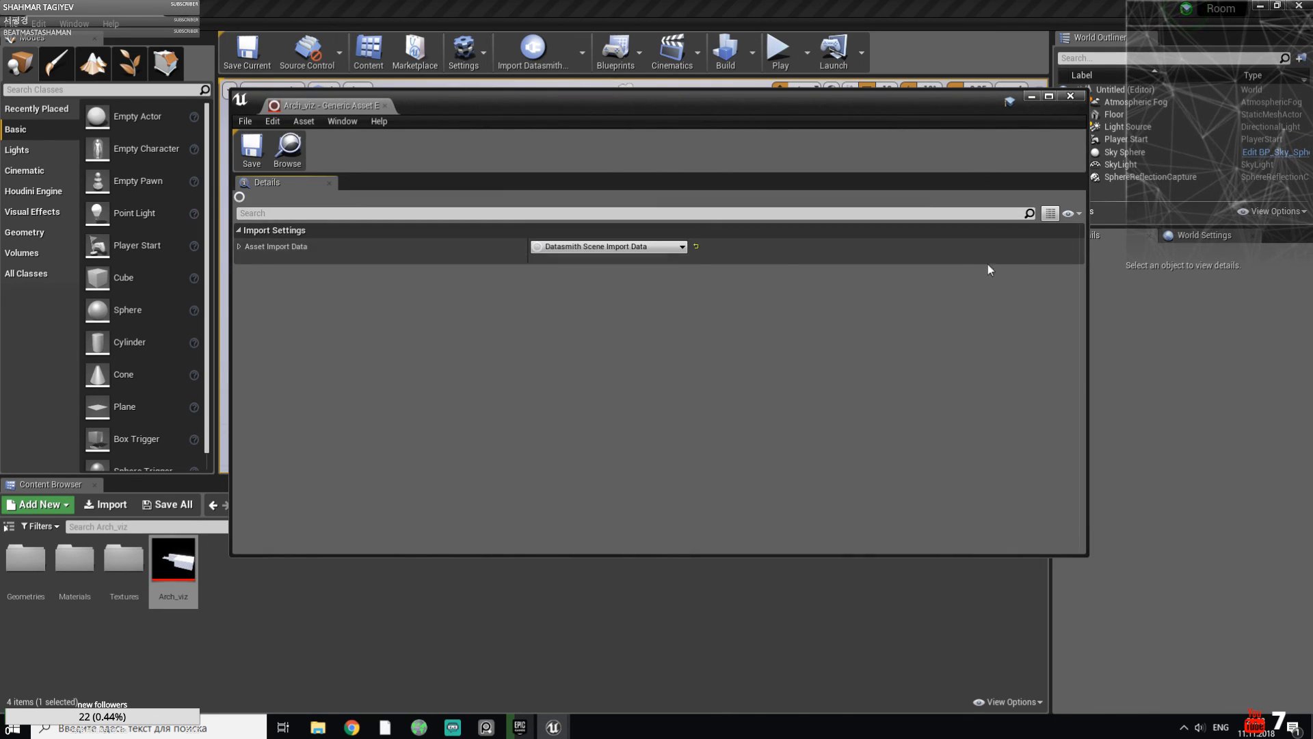
{"action": "left_click", "coordinate": [1070, 95]}
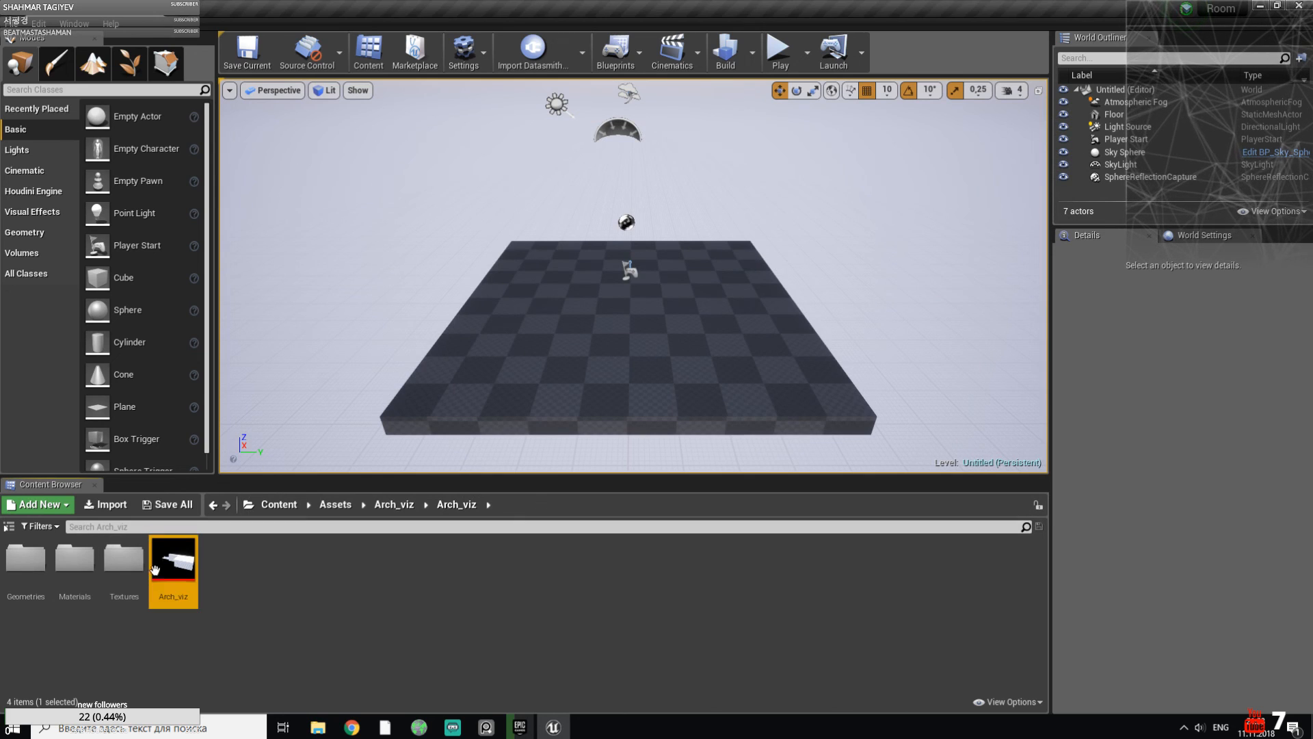
Step: Examine the Arch_viz asset's Datasmith import data down to its base options, close it, and minimize Unreal Editor
{"action": "double_click", "coordinate": [164, 564]}
{"action": "left_click", "coordinate": [238, 247]}
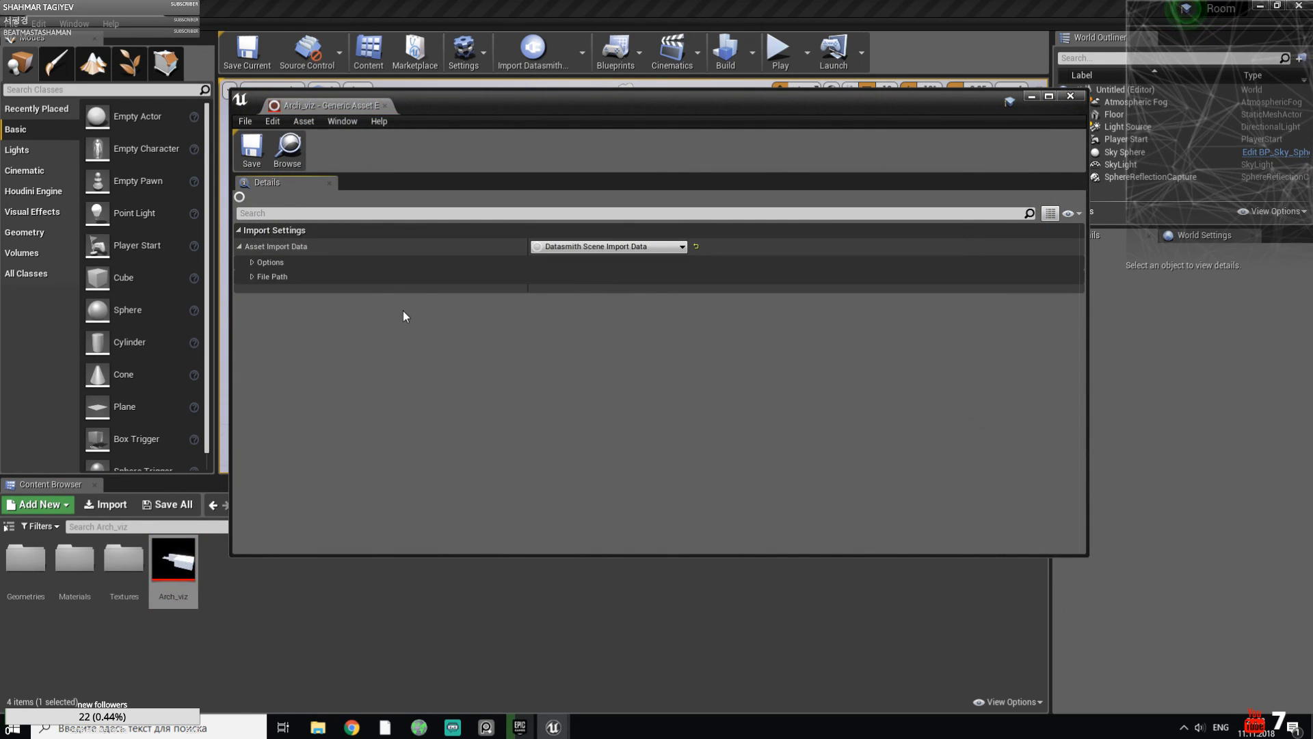
{"action": "left_click", "coordinate": [253, 264]}
{"action": "left_click", "coordinate": [253, 277]}
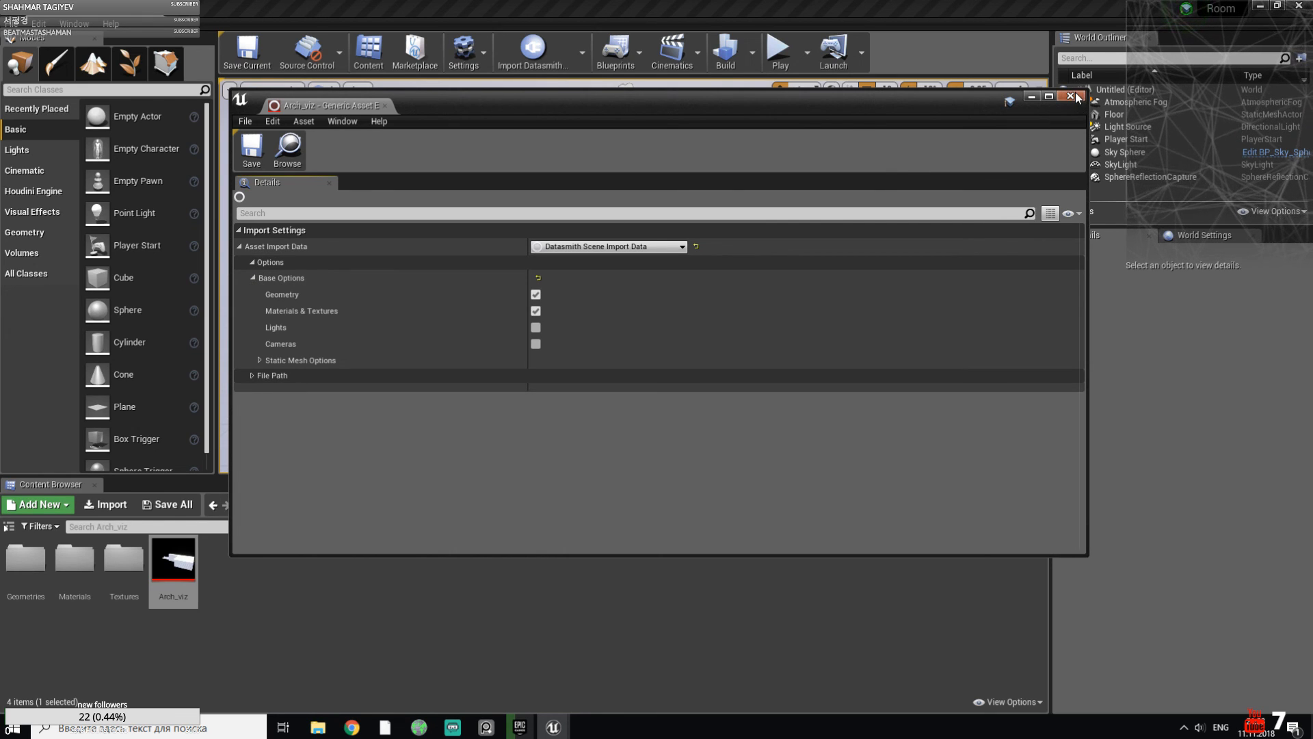
{"action": "left_click", "coordinate": [1071, 97]}
{"action": "left_click", "coordinate": [1079, 90]}
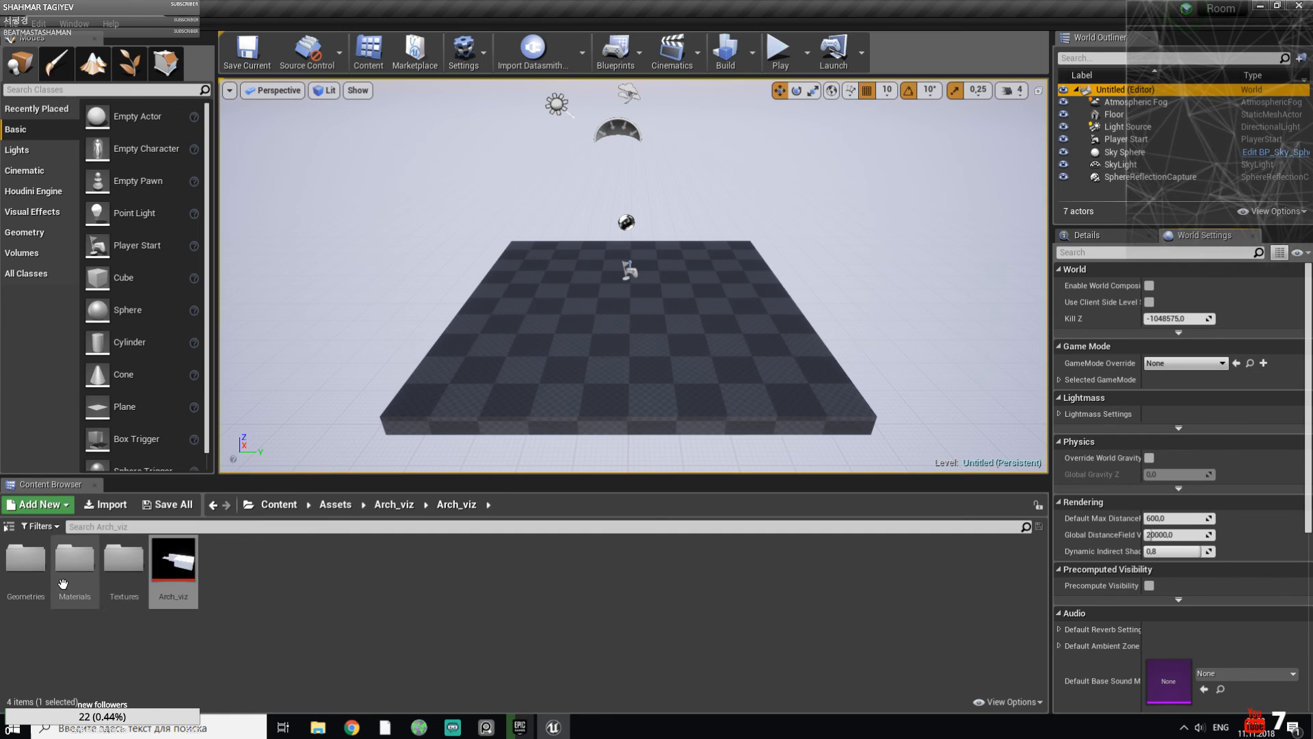
{"action": "left_click", "coordinate": [21, 578]}
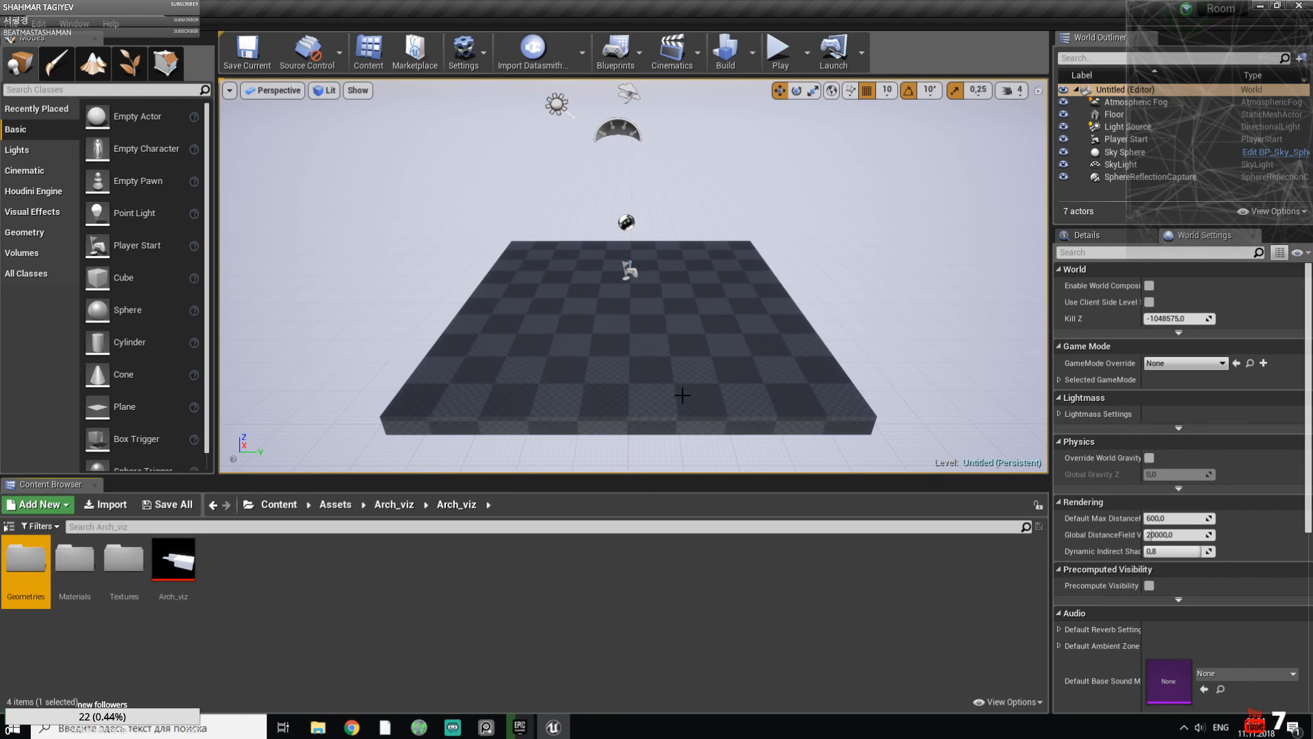
{"action": "left_click", "coordinate": [1260, 6]}
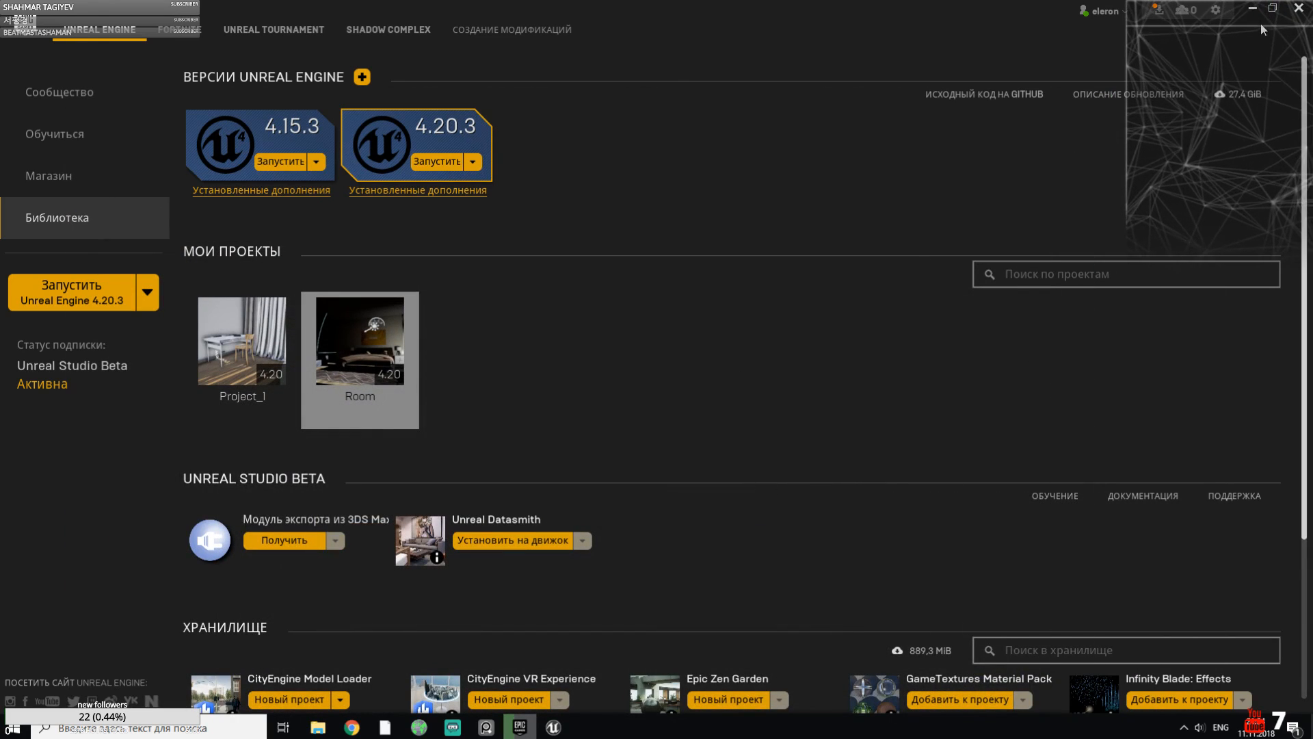